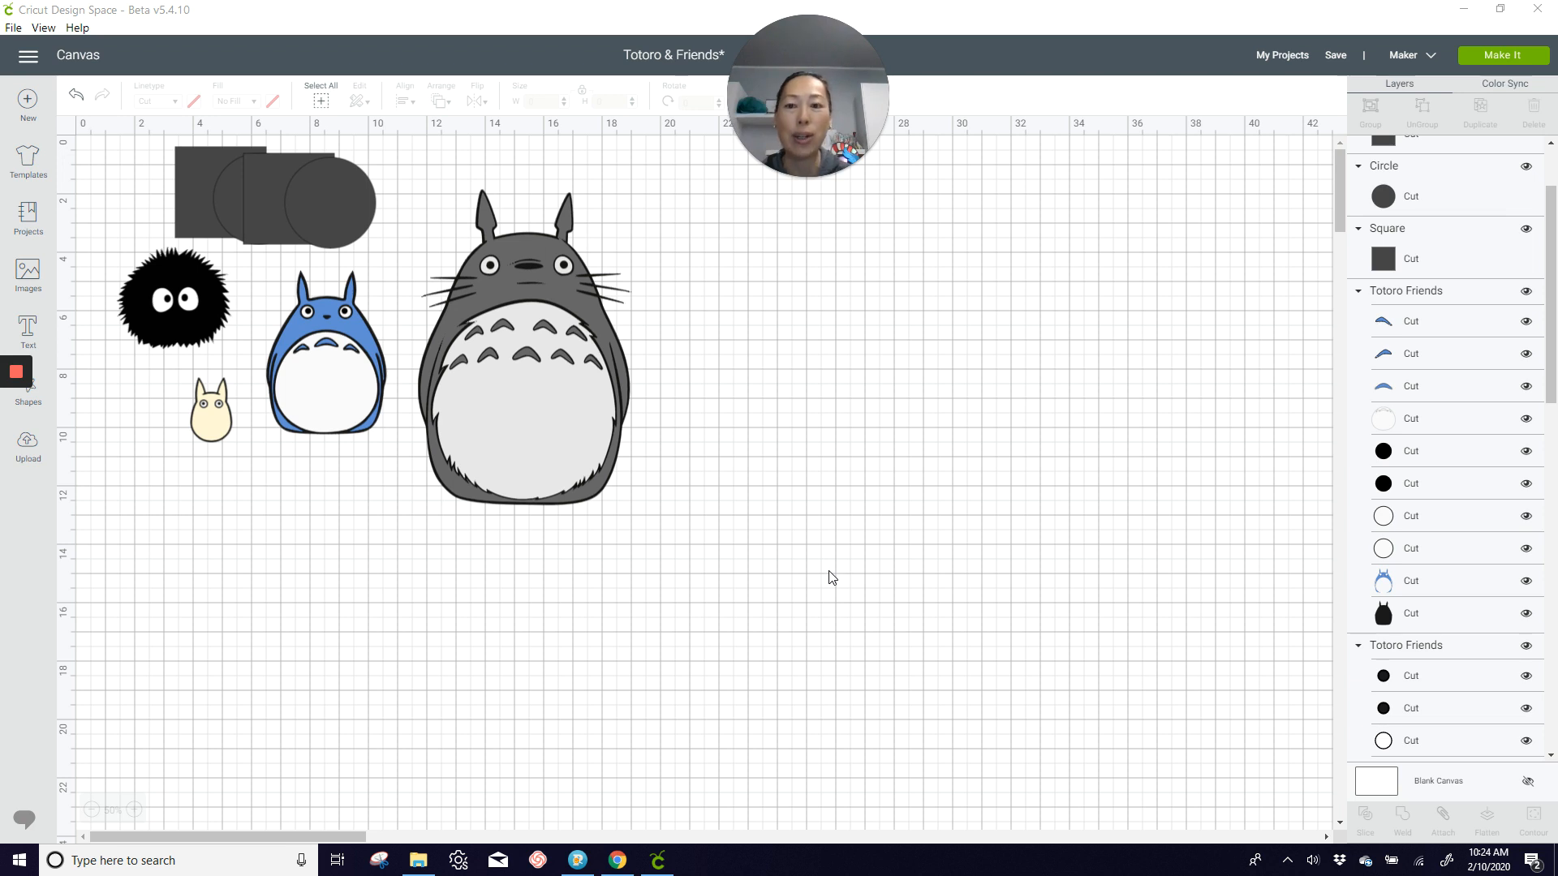
Step: Set the large grey Totoro's height to 30 inches and move it away from the other characters
drag(558, 403, 675, 464)
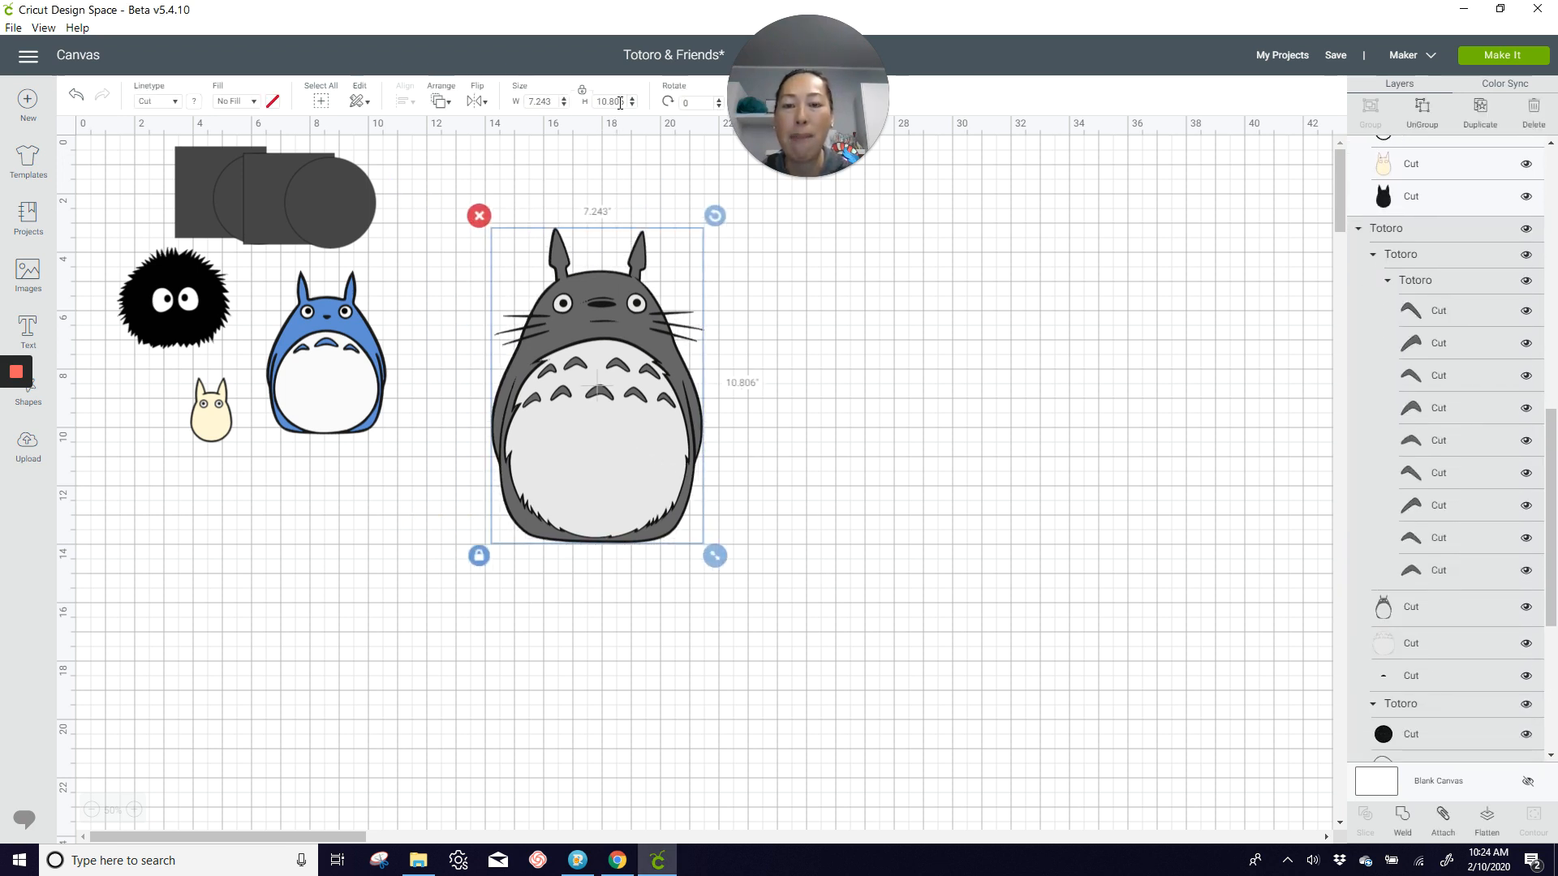
click(620, 102)
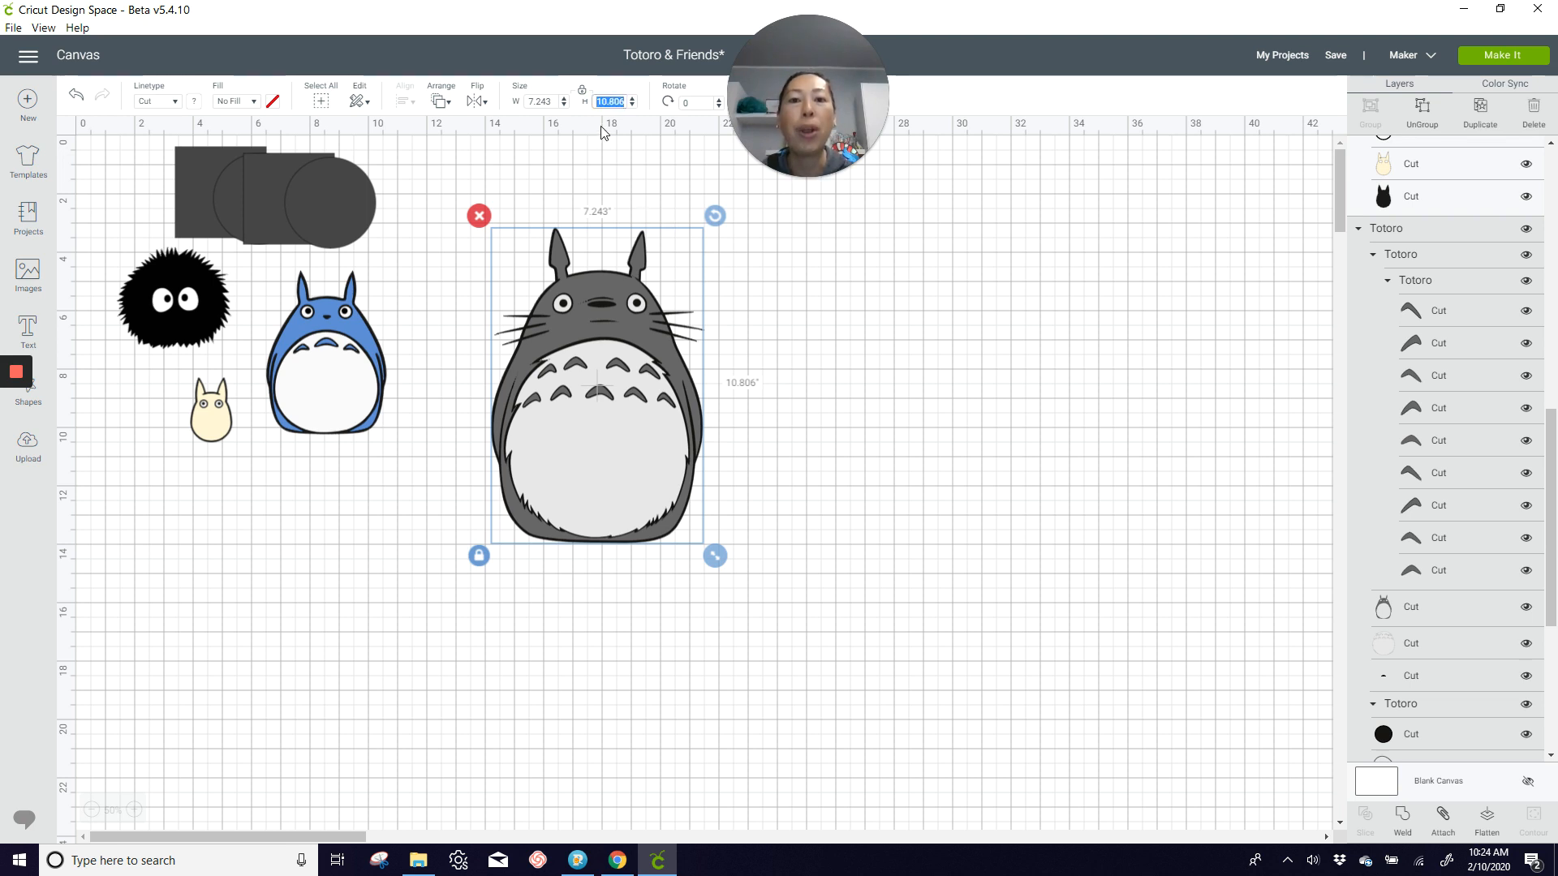
text(30)
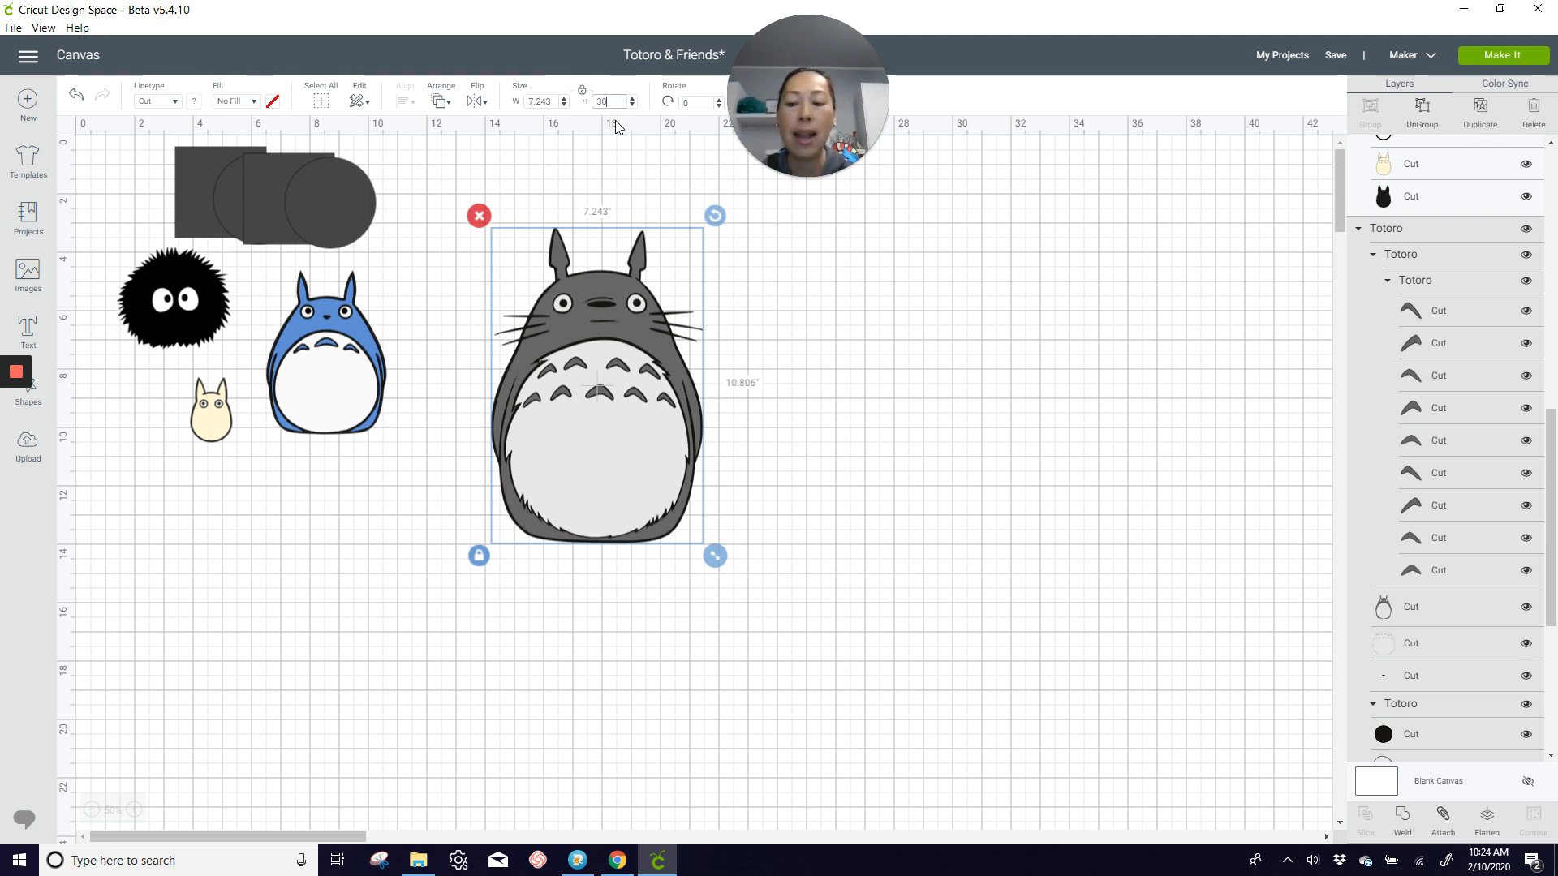
key(Tab)
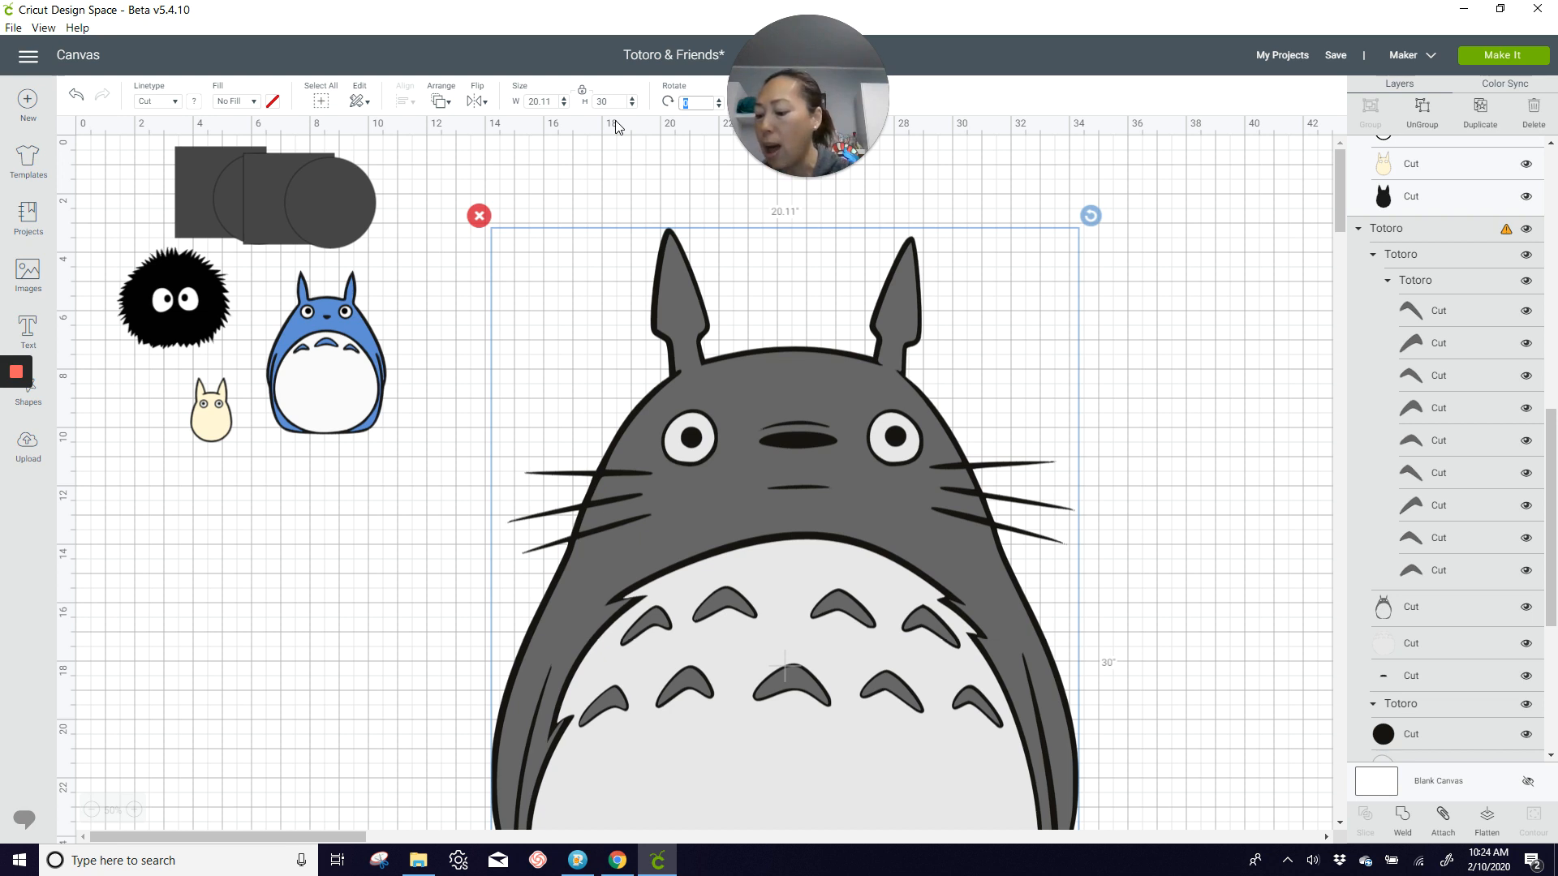
drag(889, 395, 1026, 365)
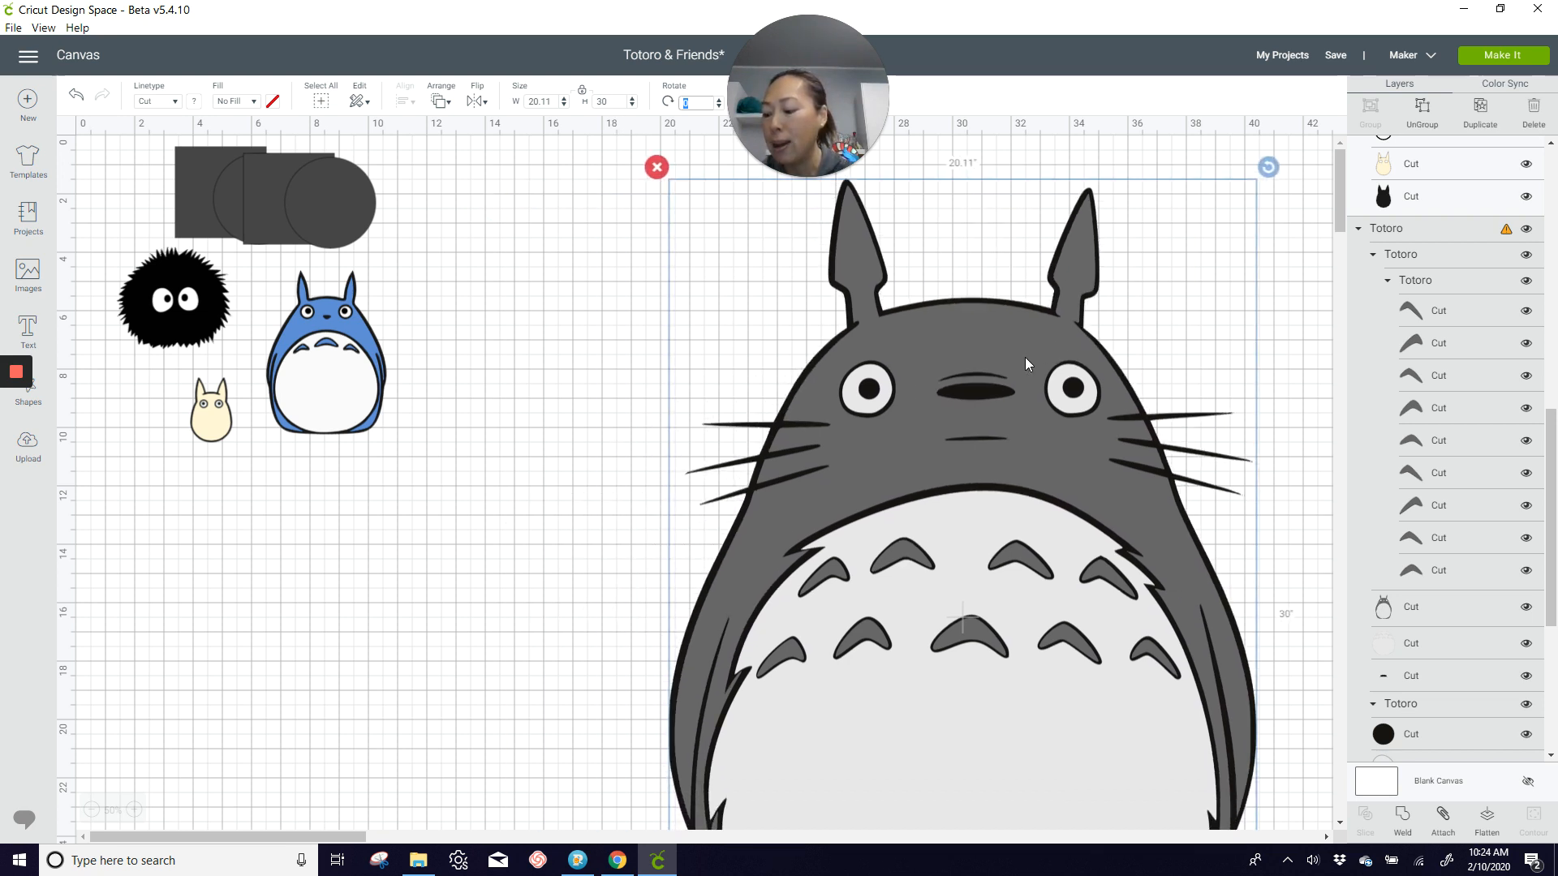
Step: Move the blue Totoro closer to the grey one and set its height to 15 inches
click(342, 369)
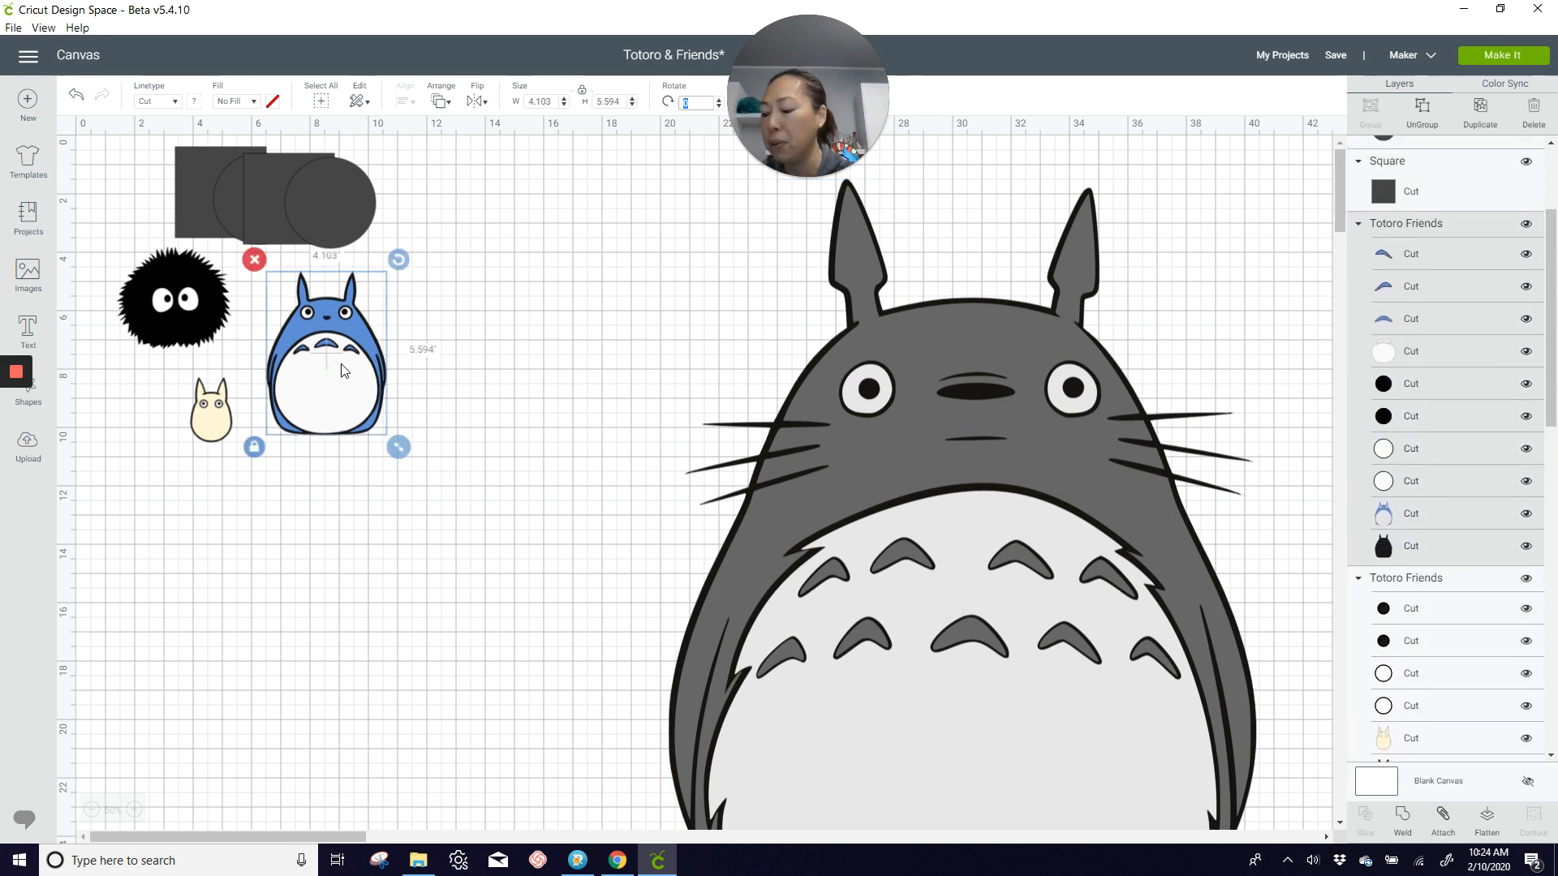
drag(342, 369, 450, 430)
click(613, 101)
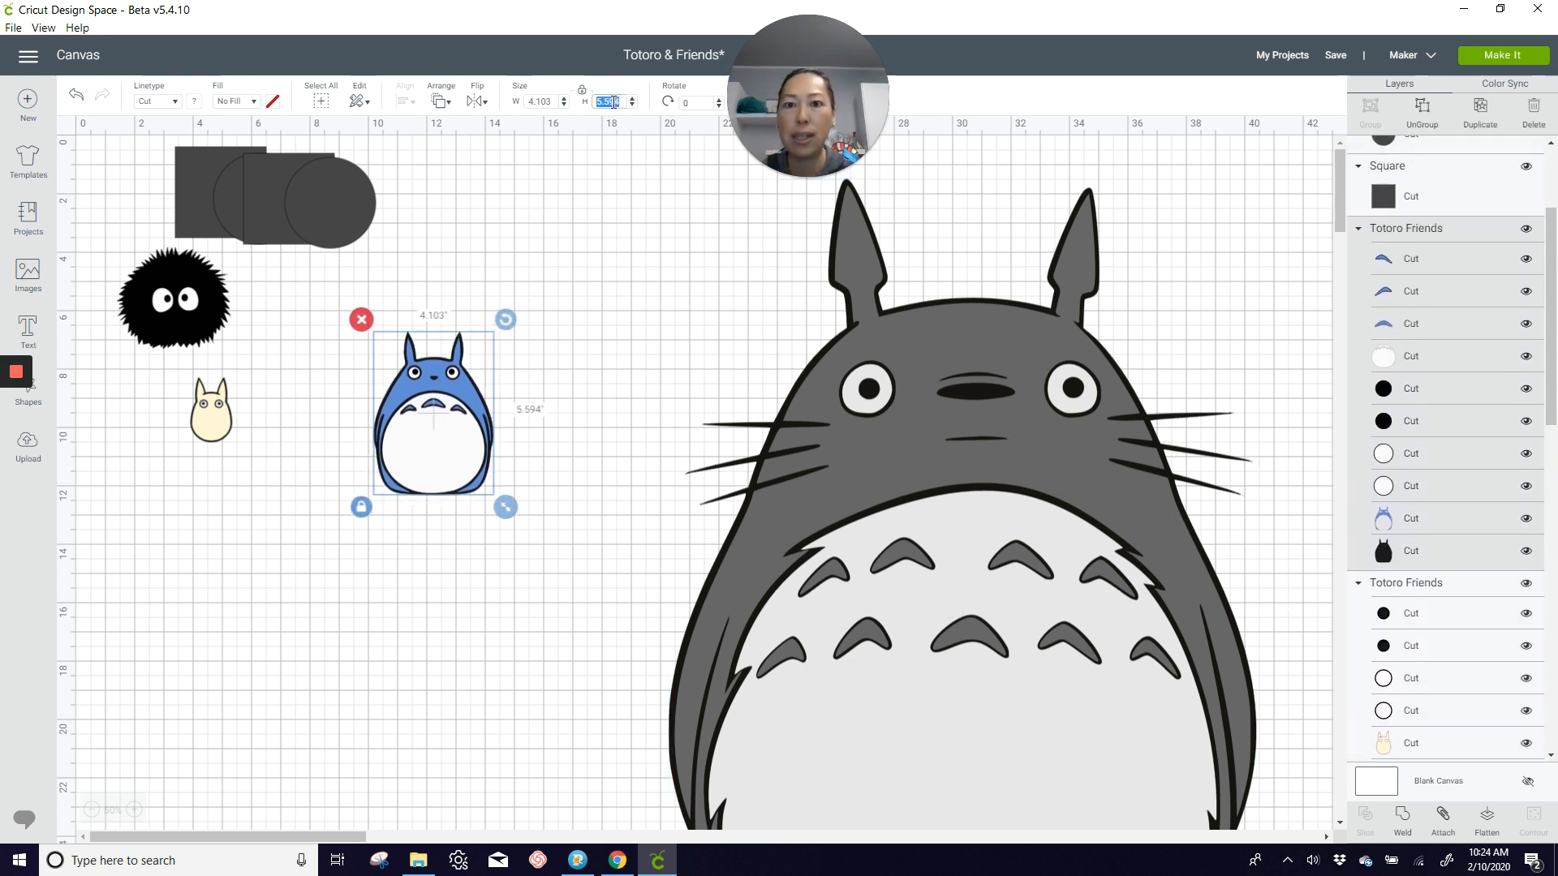
text(15)
key(Tab)
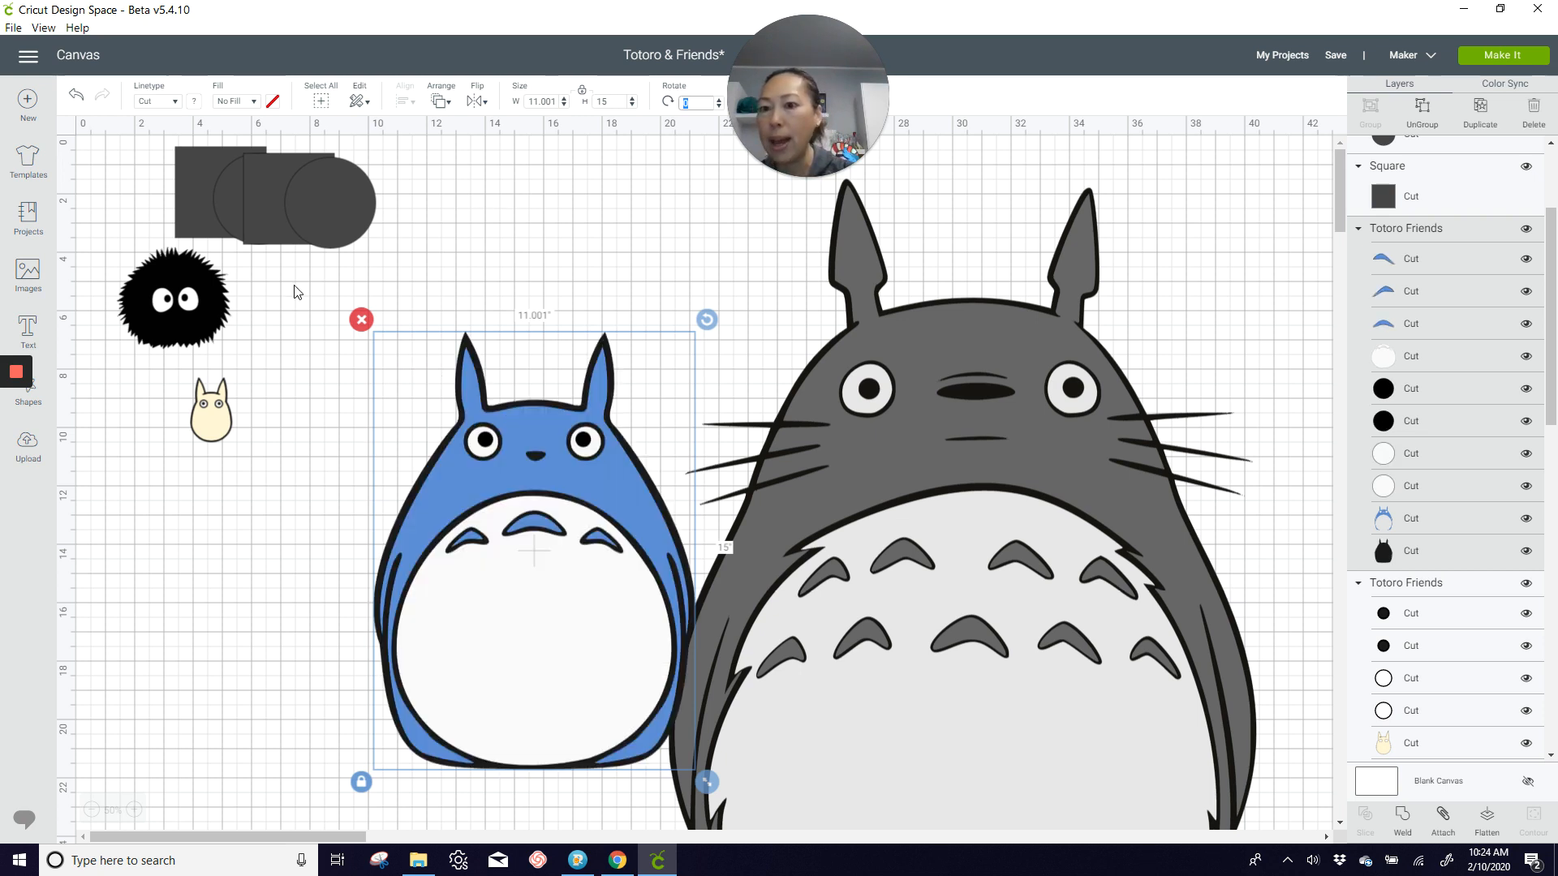
Step: Set the small cream Totoro's height to 10 inches
click(210, 422)
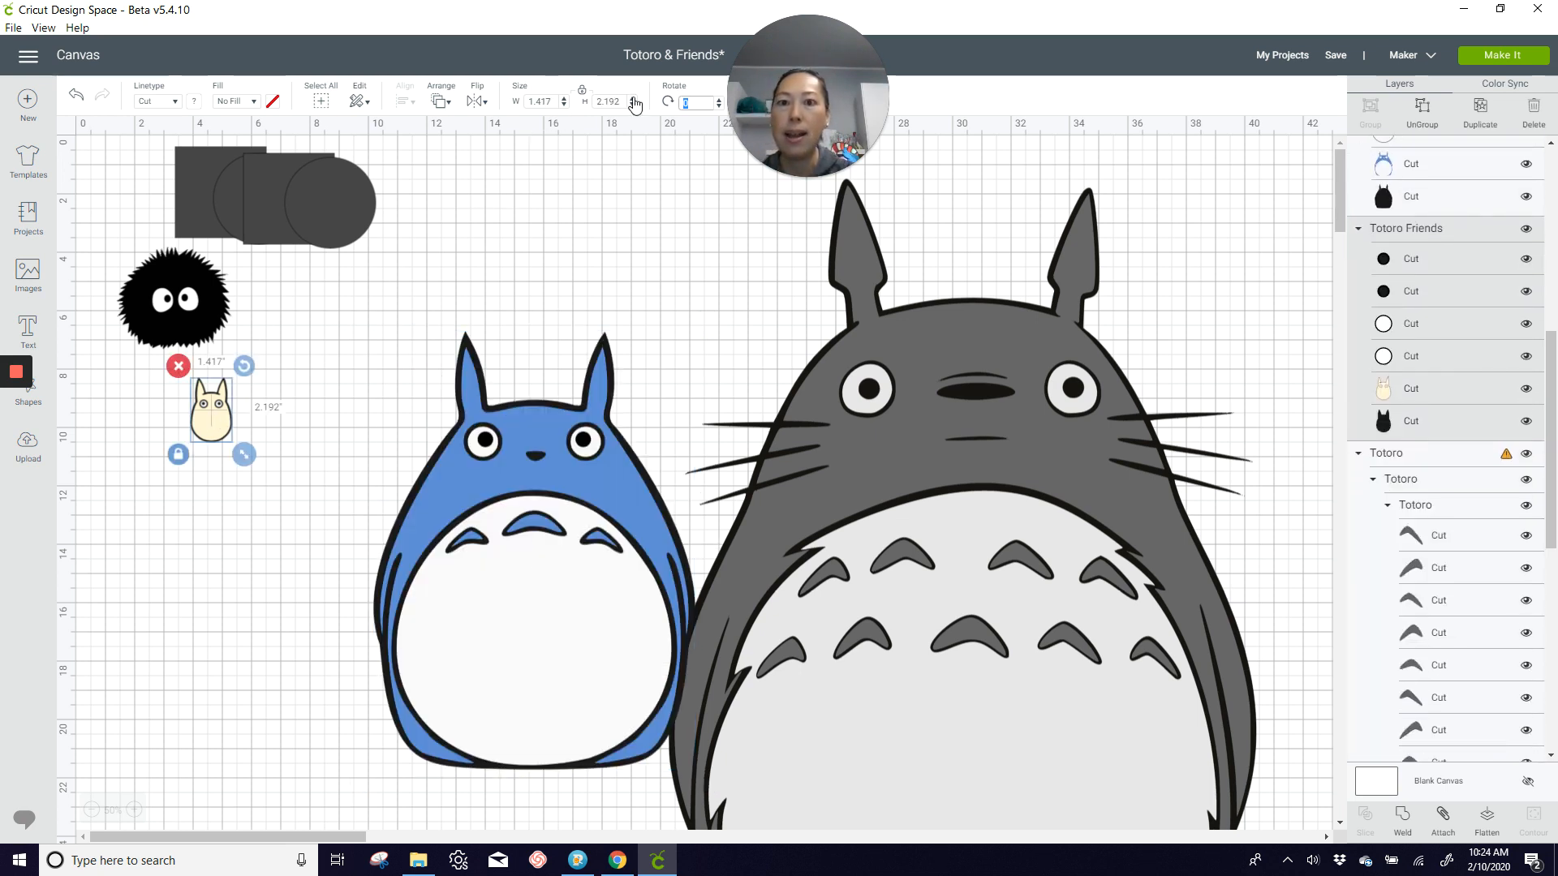
click(614, 101)
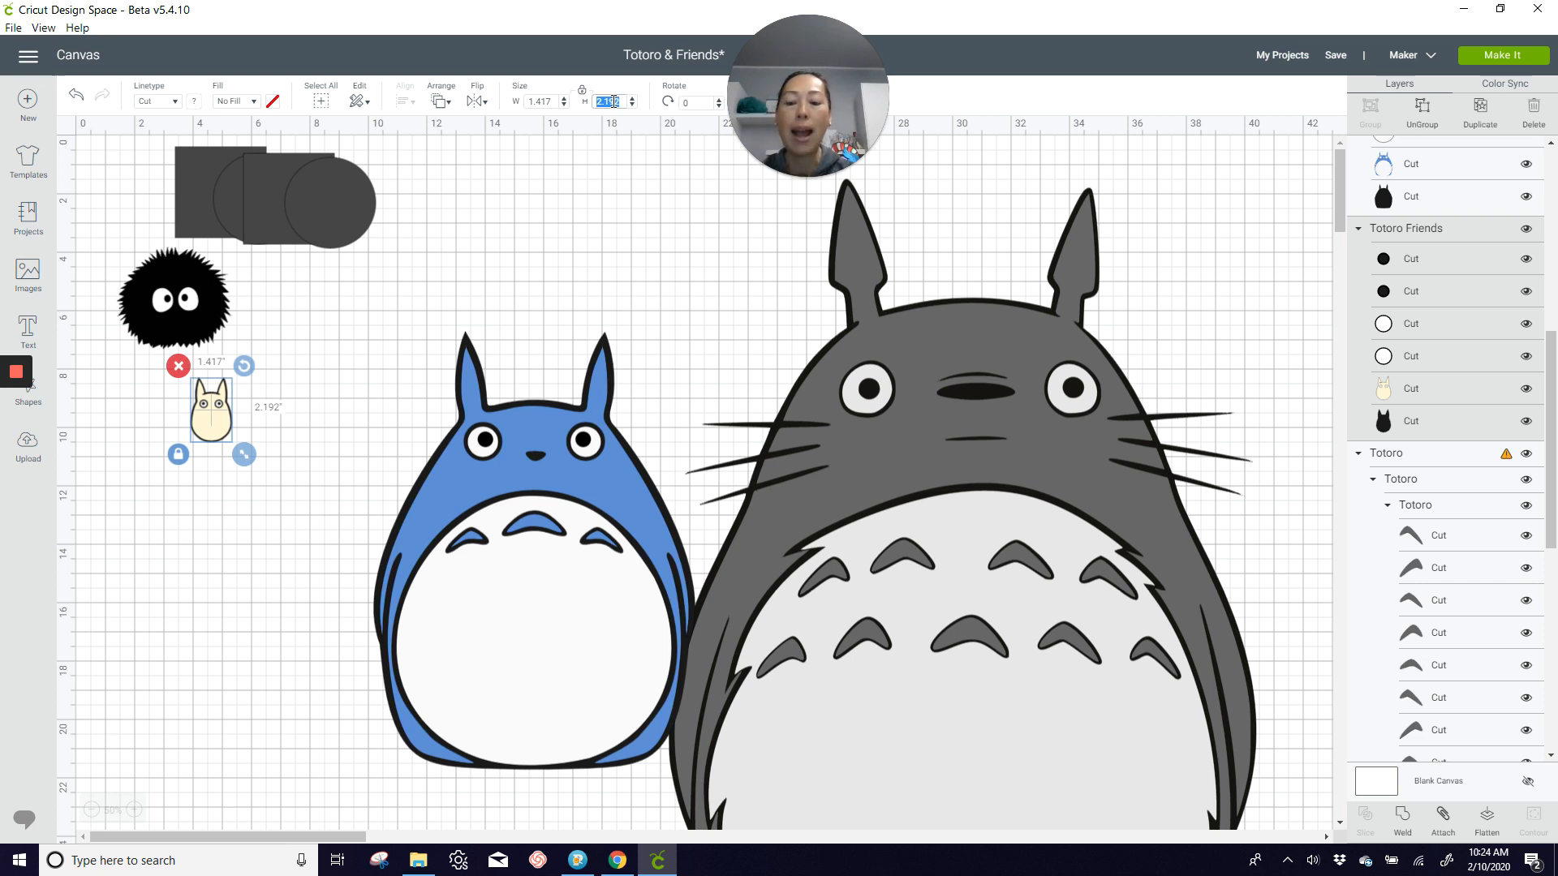
text(10)
key(Tab)
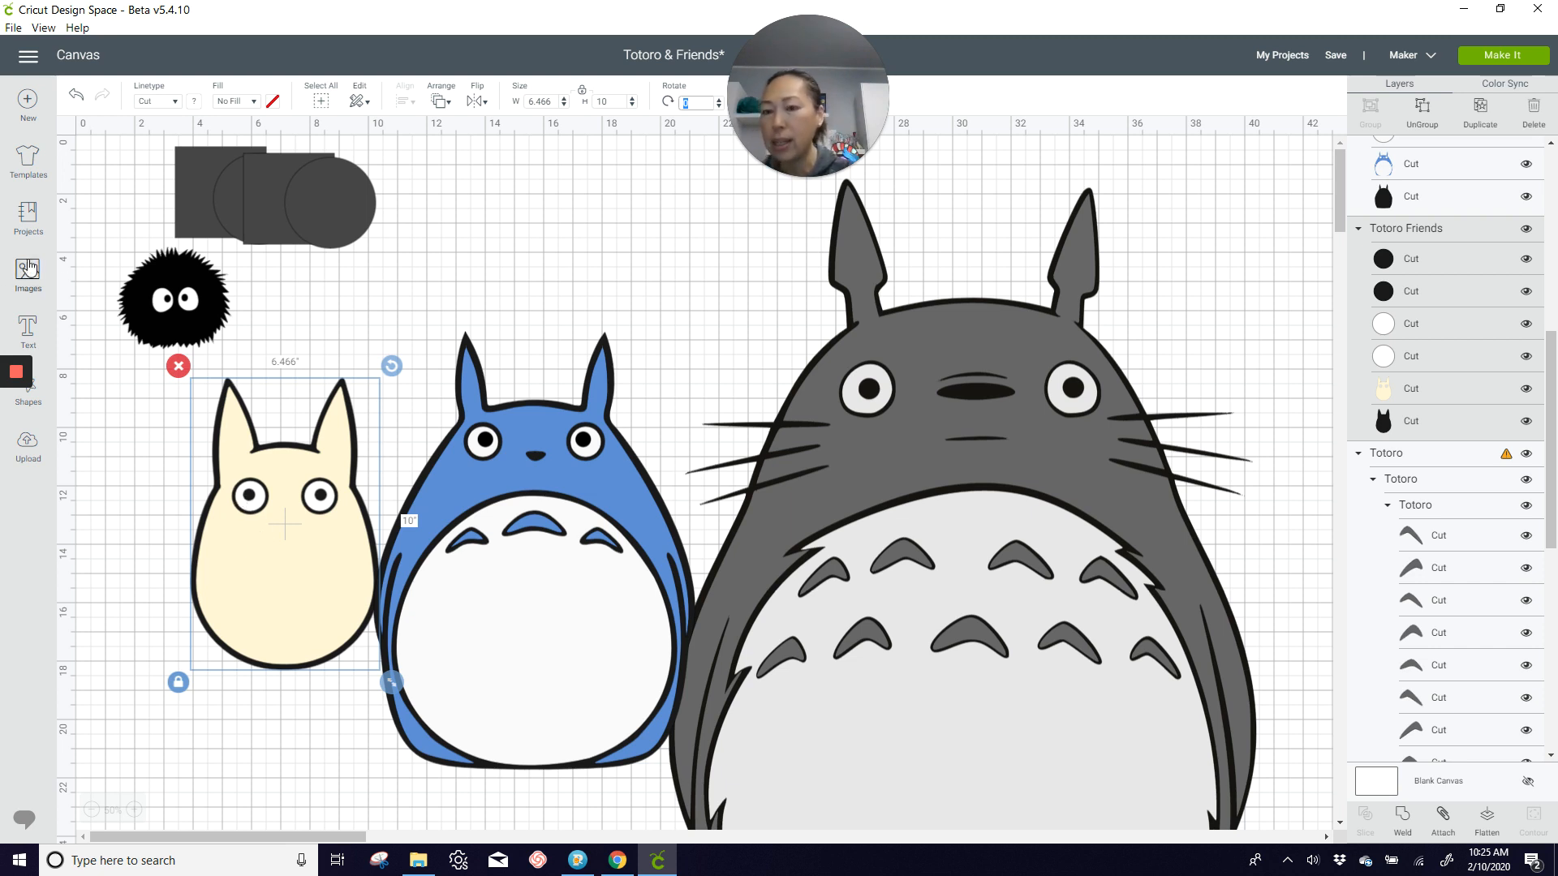
Step: Set the black soot ball's width to 3 inches and place it just above the cream Totoro's ear
click(193, 317)
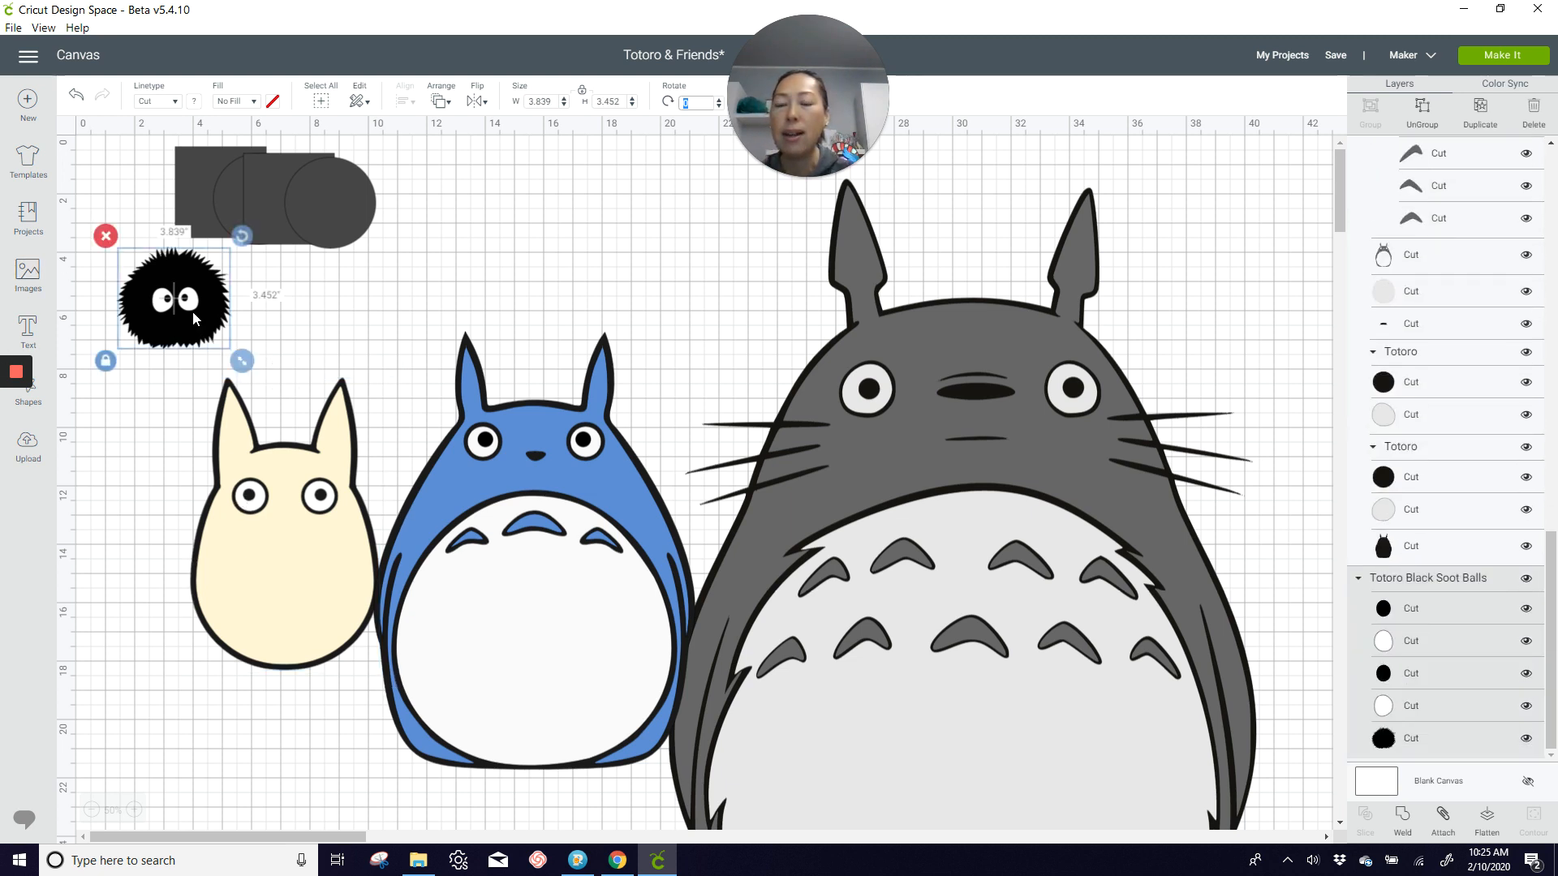
drag(194, 316, 216, 331)
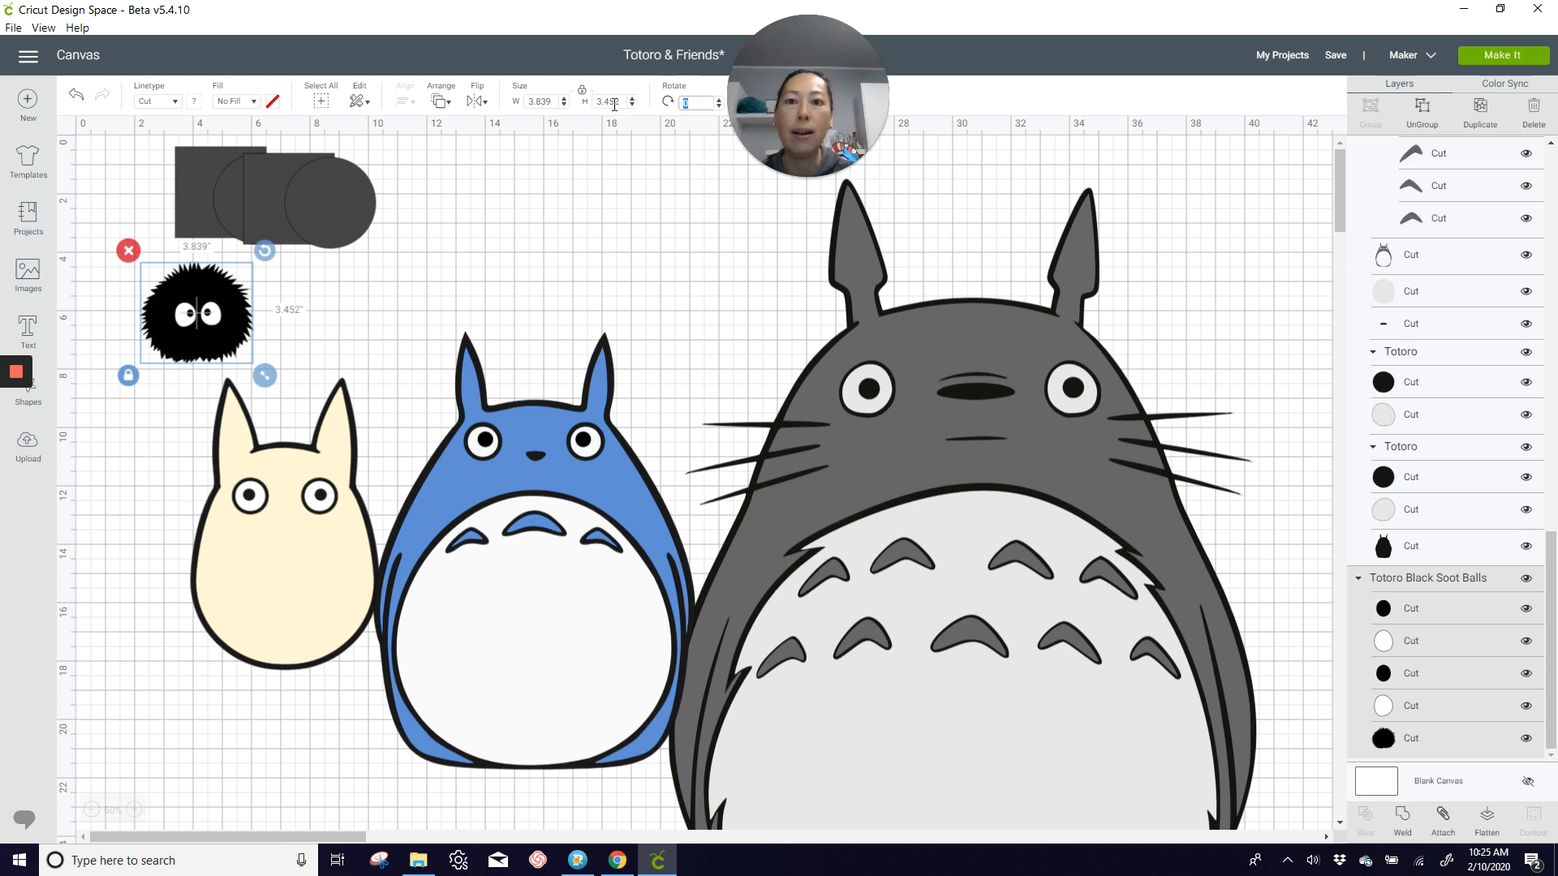
click(551, 102)
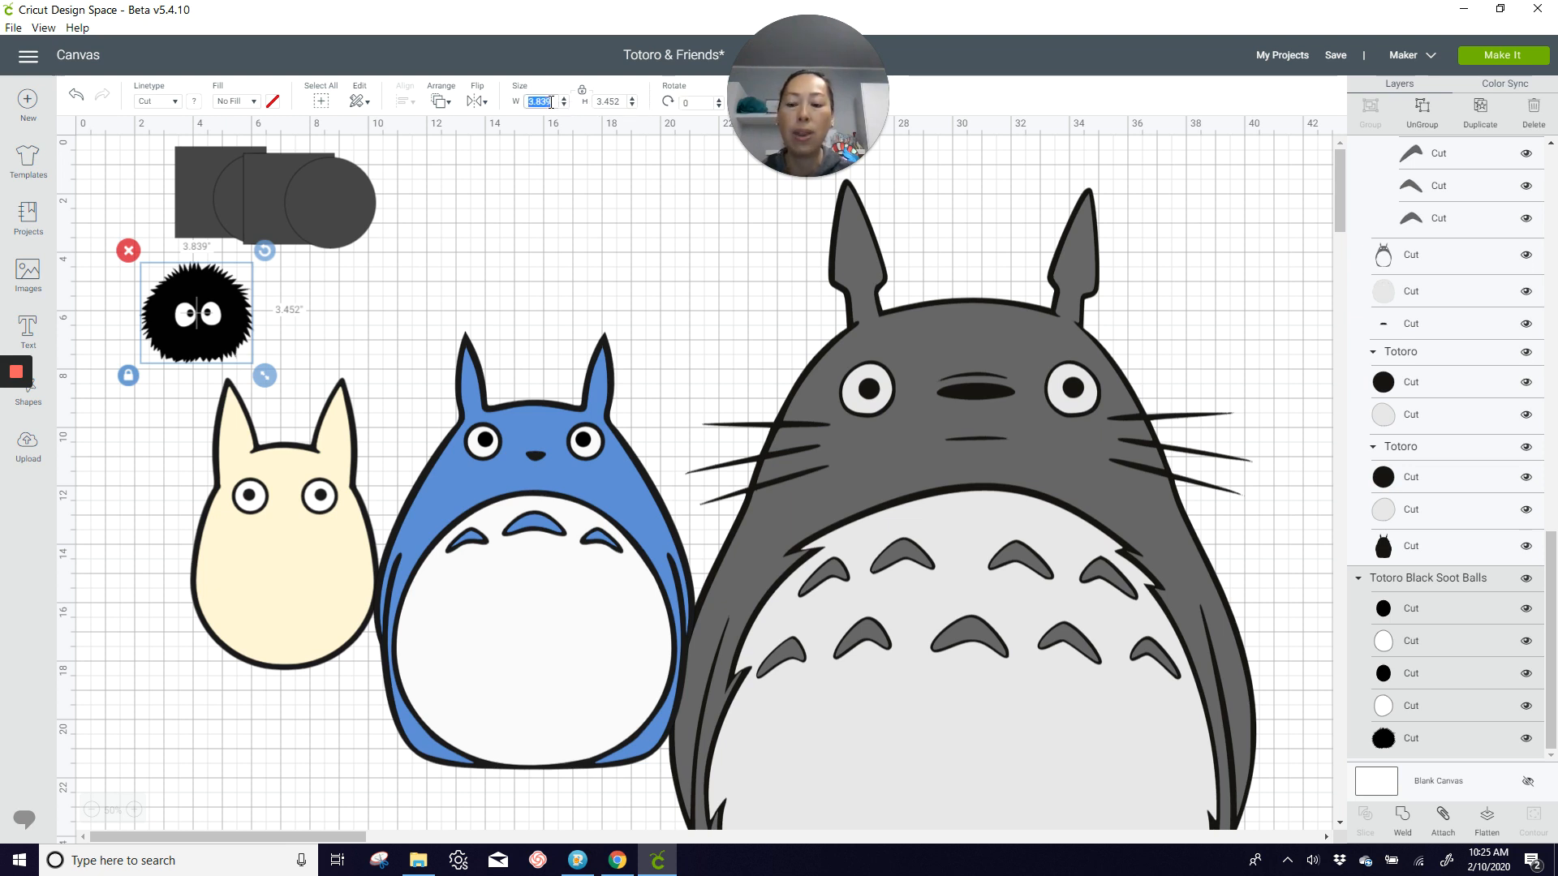
text(3)
key(Tab)
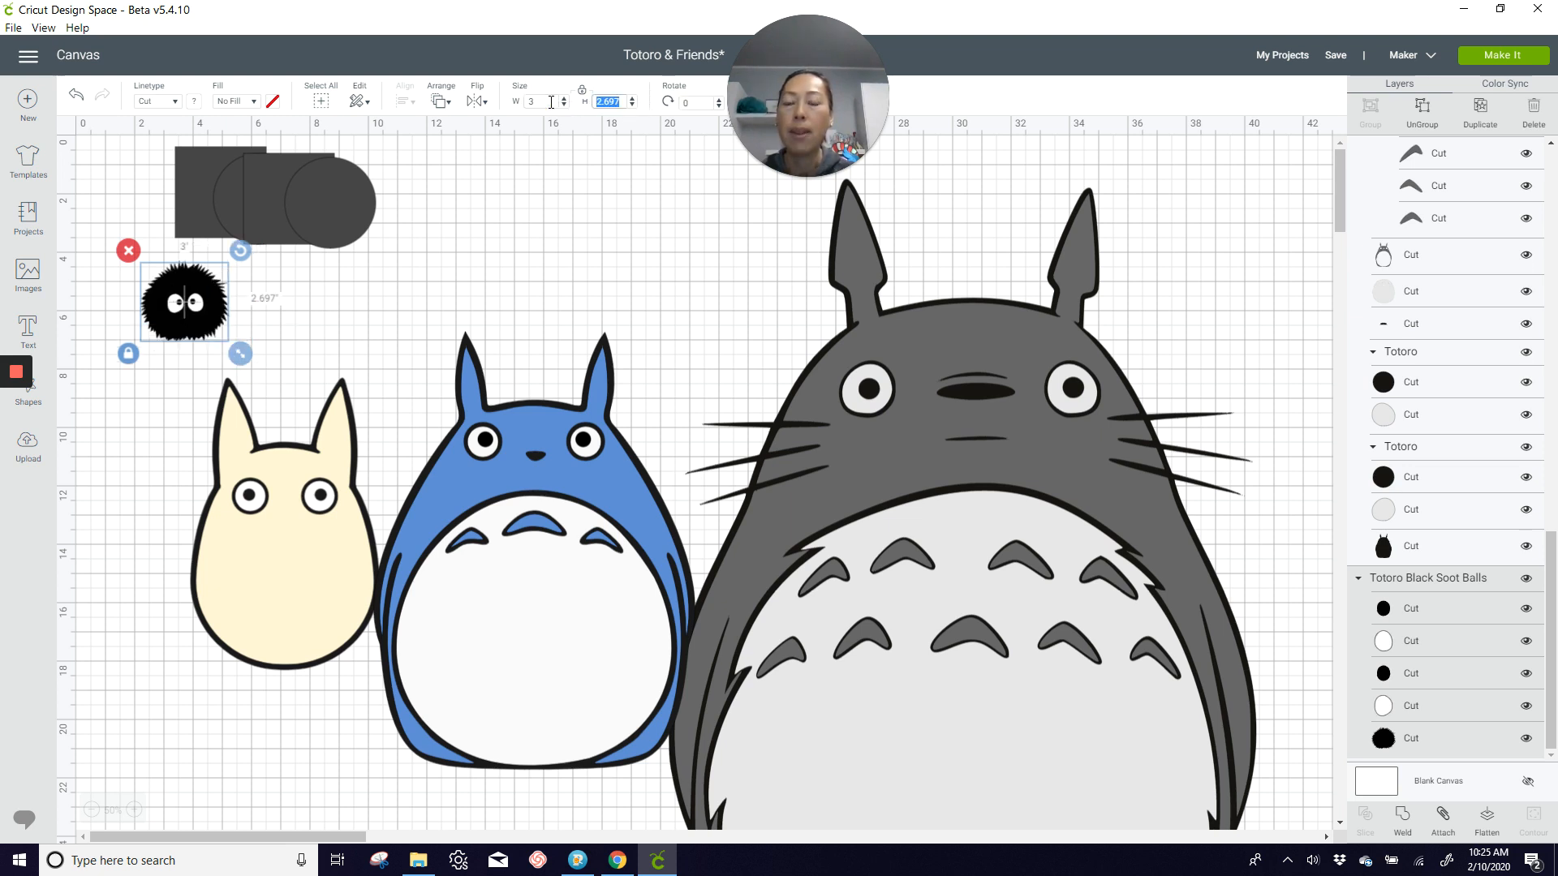
drag(204, 317, 187, 369)
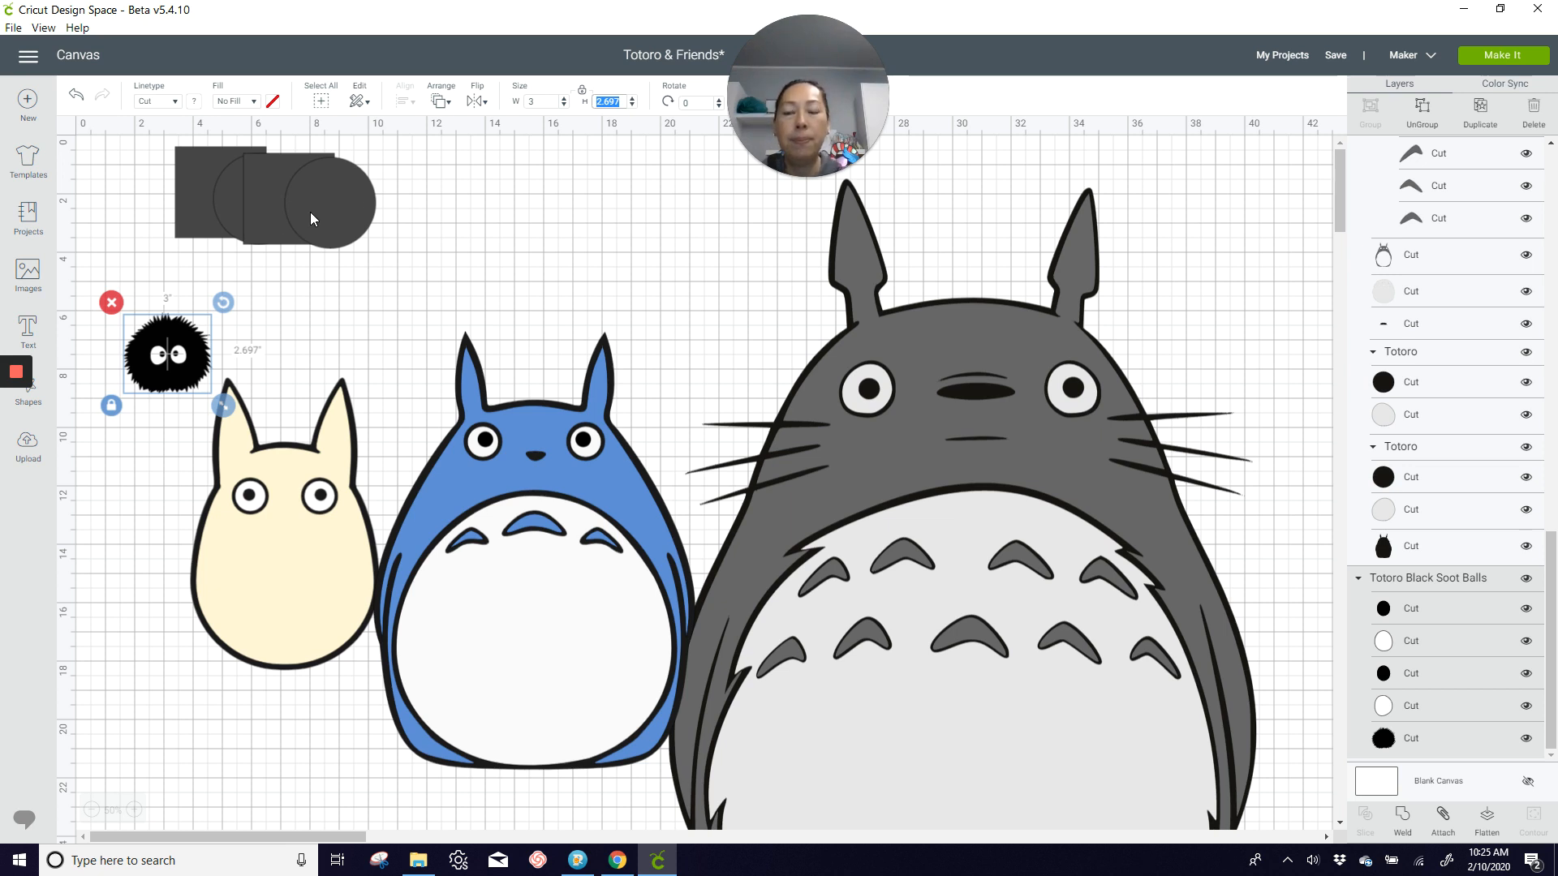
mouse_move(12, 357)
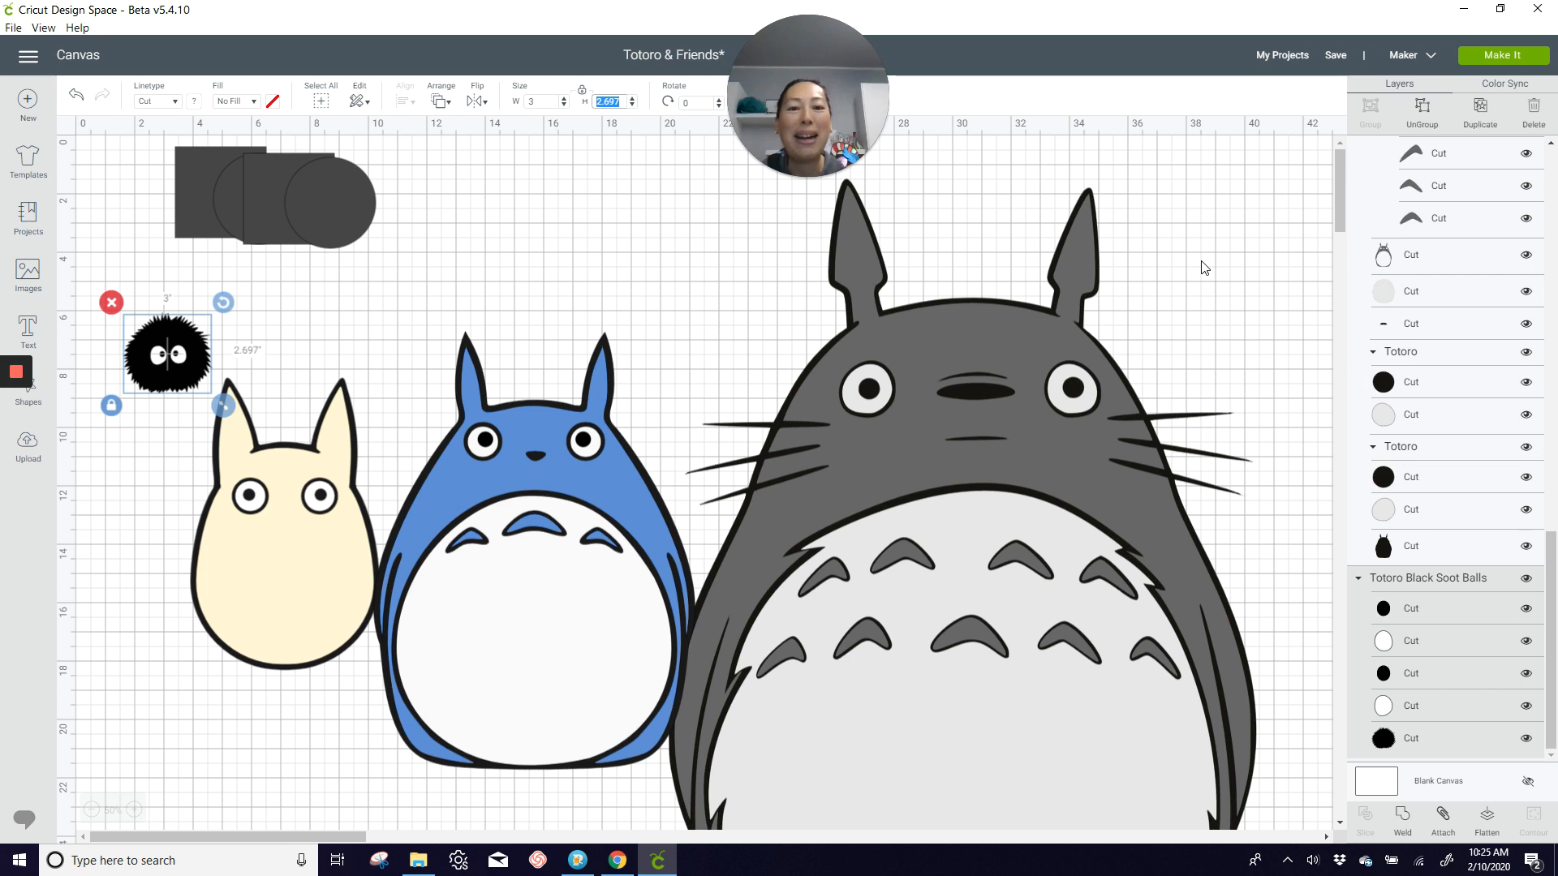
Step: Line up the grey, blue and cream Totoros side by side near a common base, with the soot ball above the cream one
drag(925, 487, 999, 483)
drag(552, 537, 590, 520)
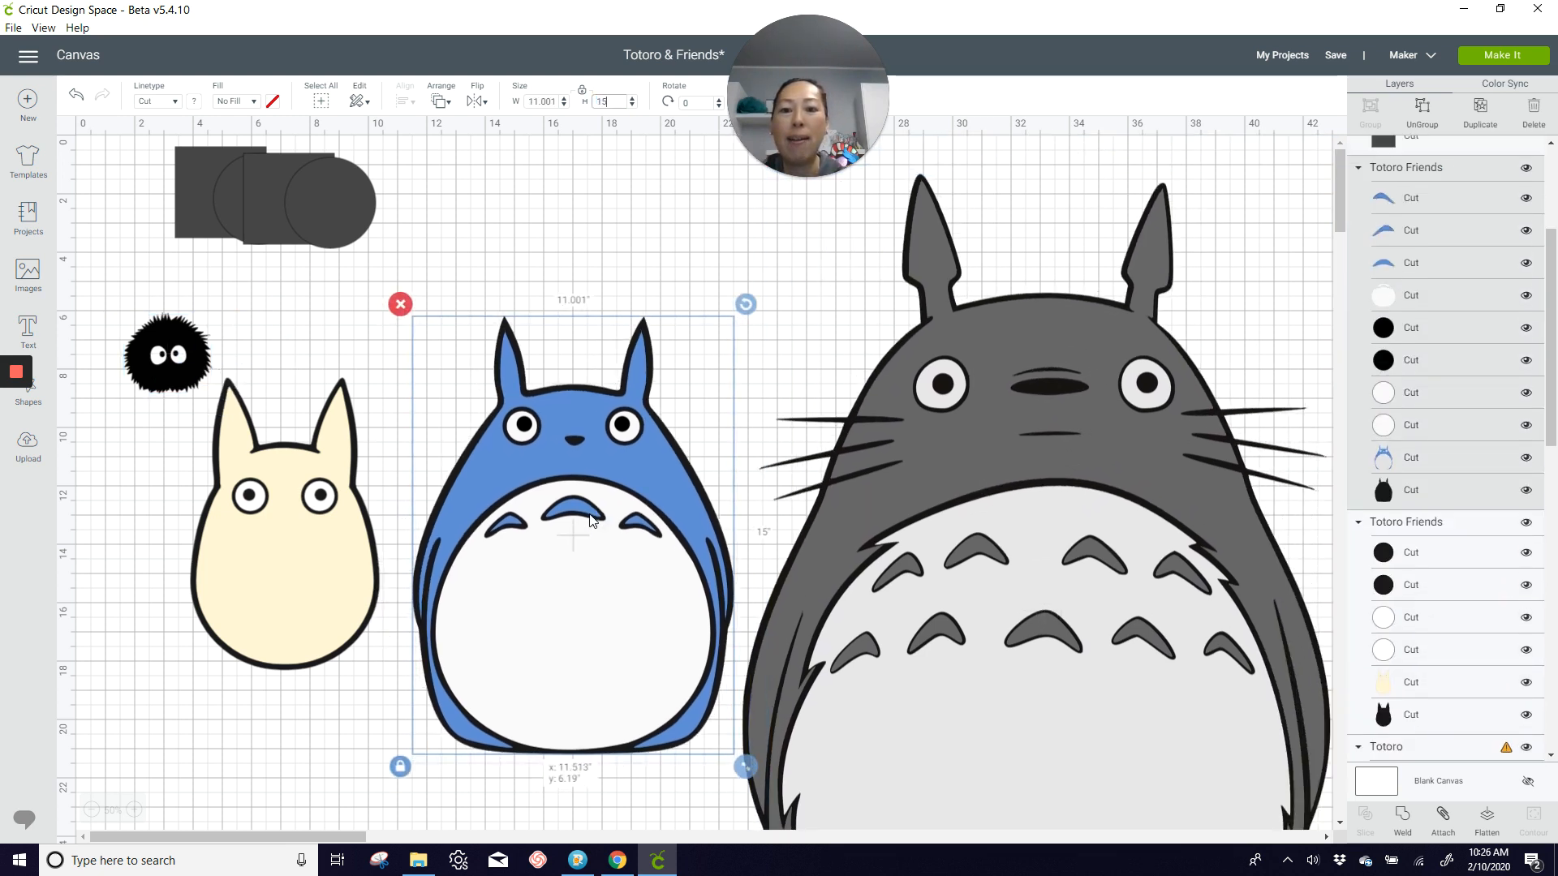
click(91, 810)
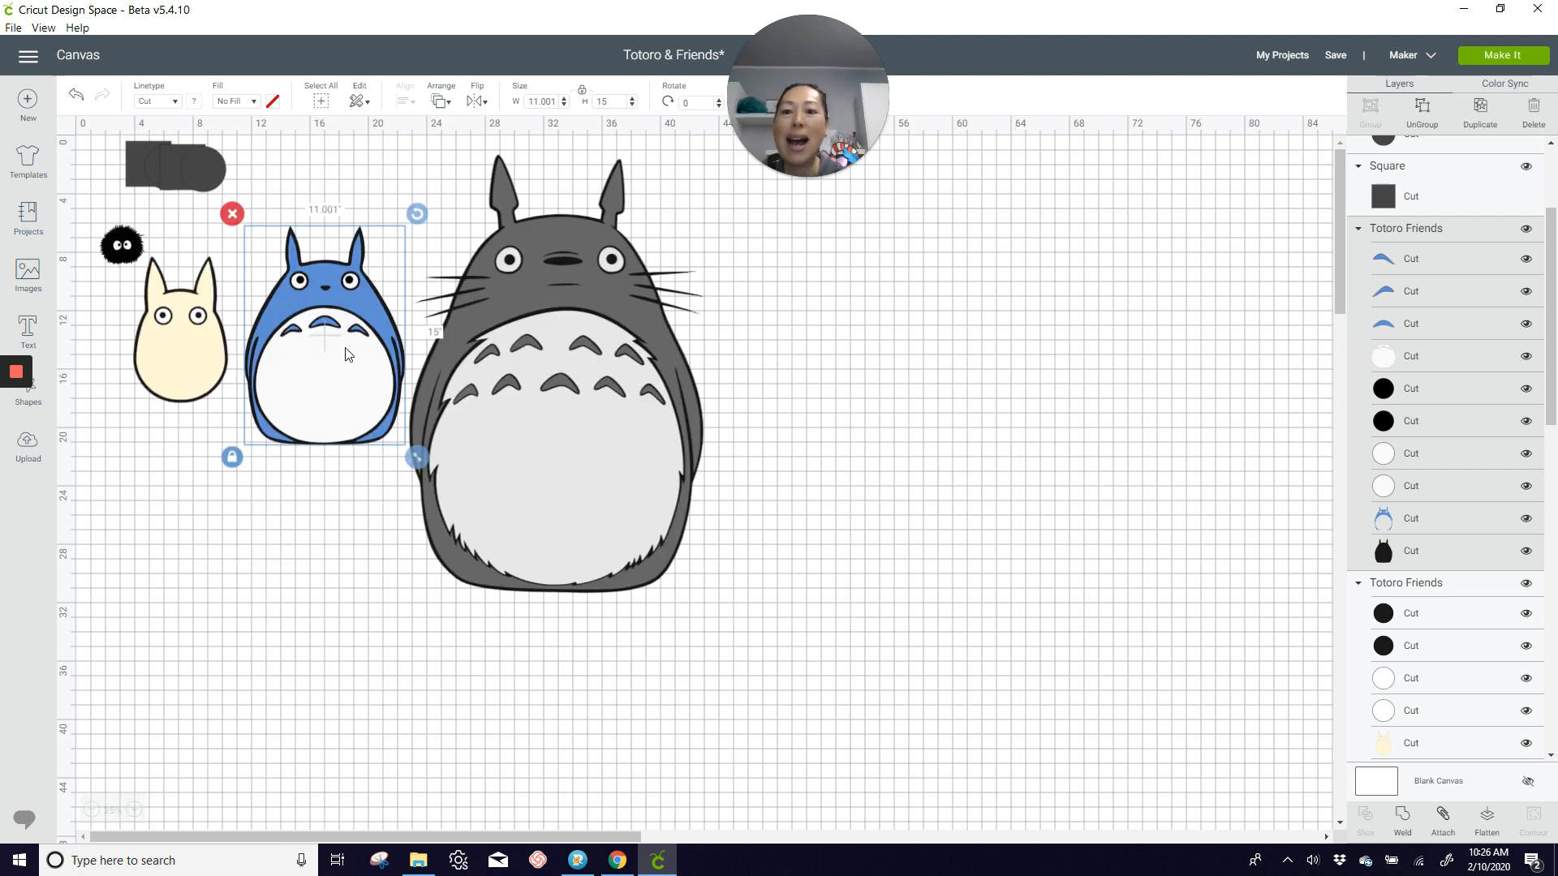
drag(348, 354, 340, 475)
drag(179, 384, 191, 544)
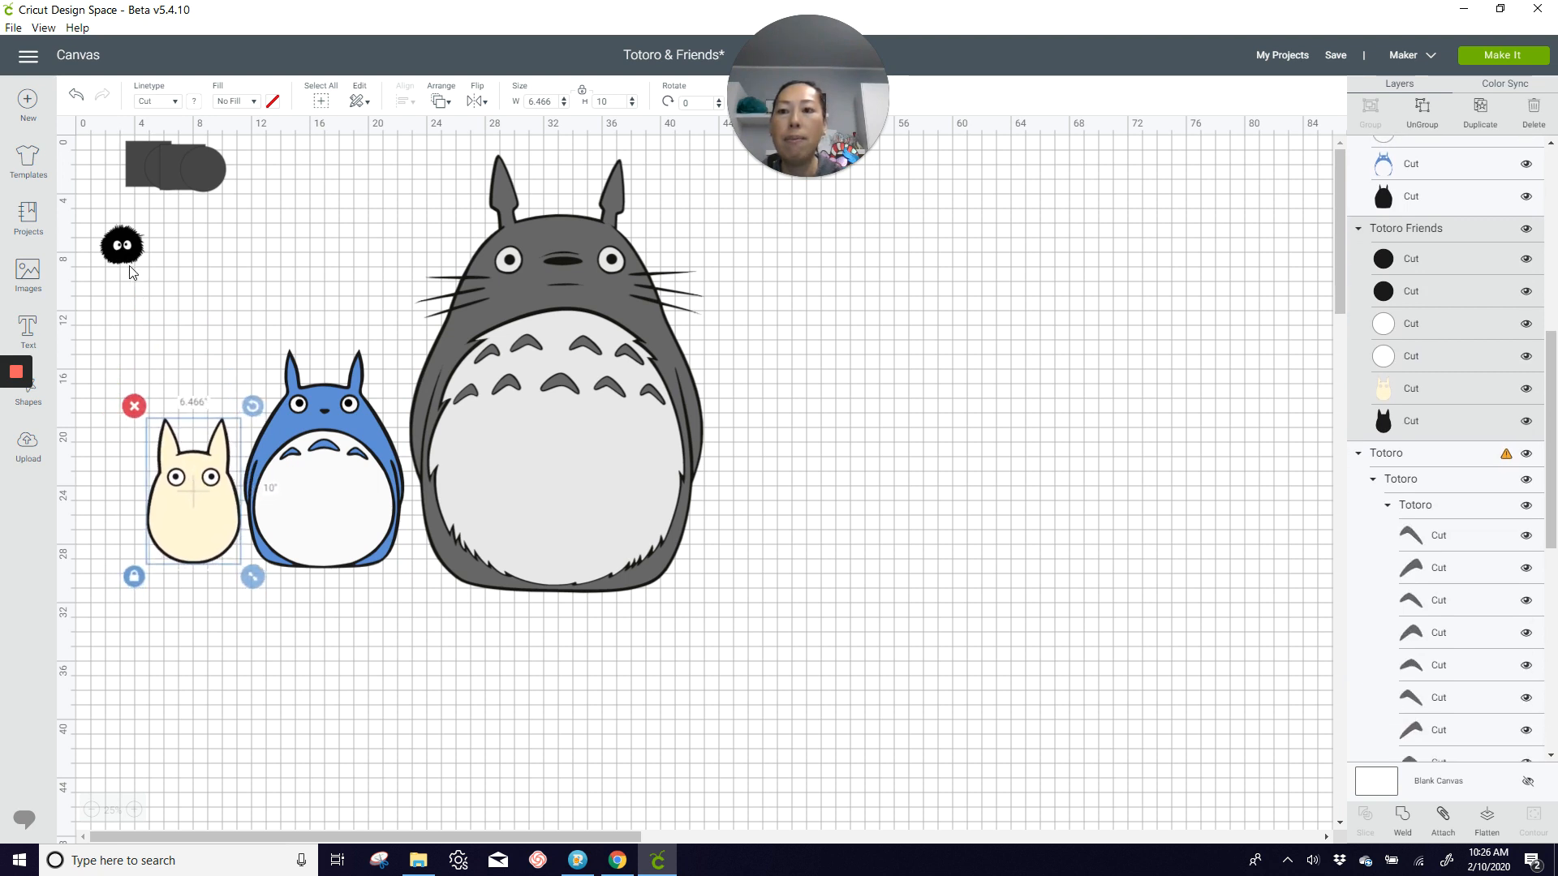
drag(130, 271, 228, 412)
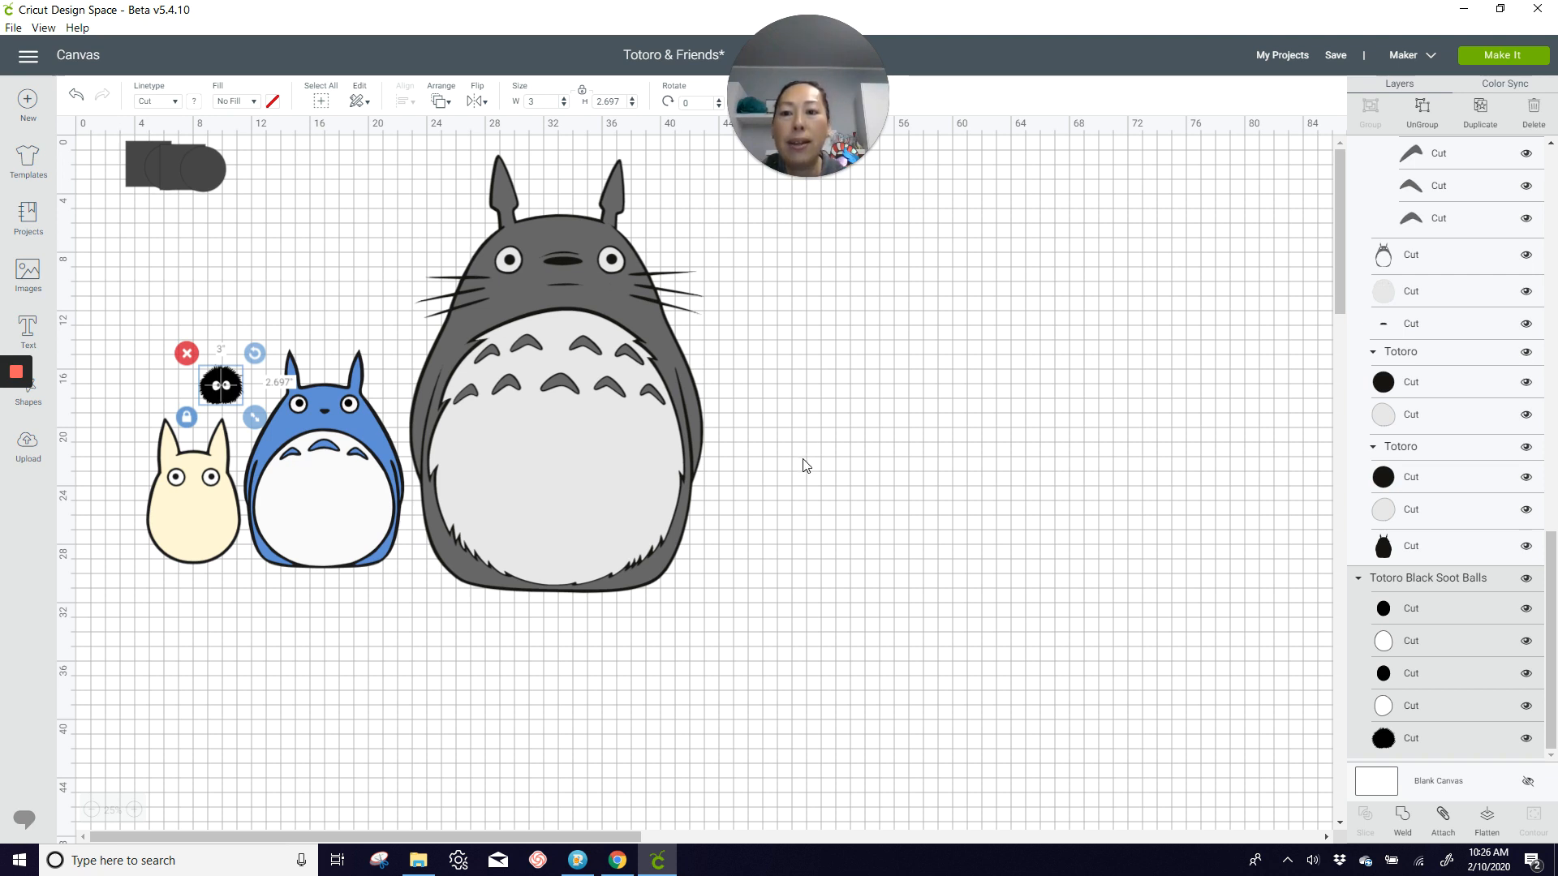
Step: Move the grey Totoro farther from the blue one and place the soot ball above the blue Totoro
click(622, 371)
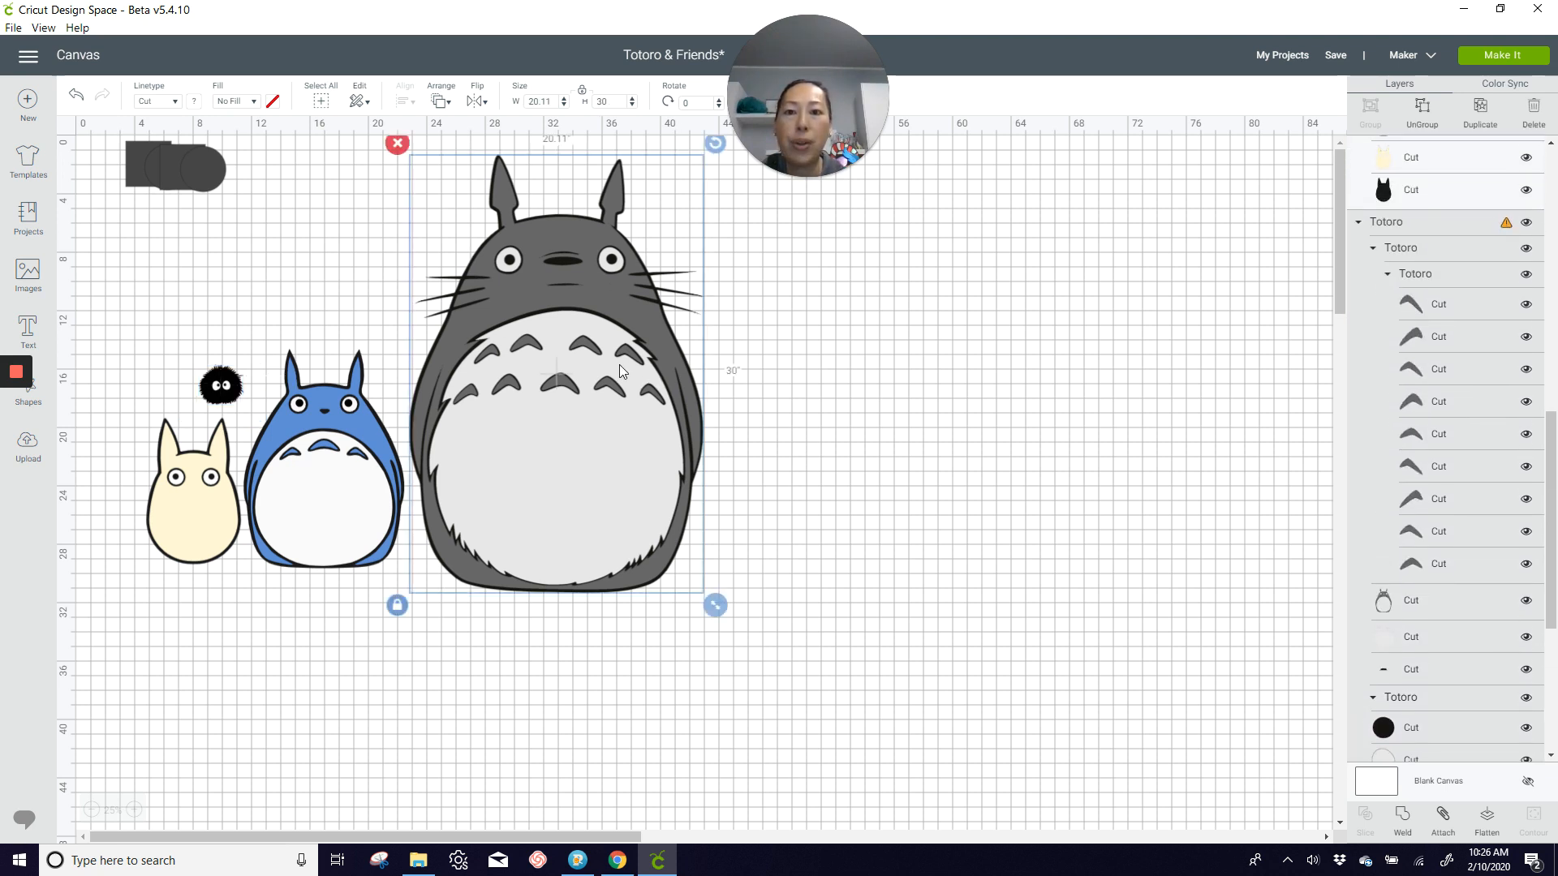
drag(533, 407, 610, 433)
click(329, 487)
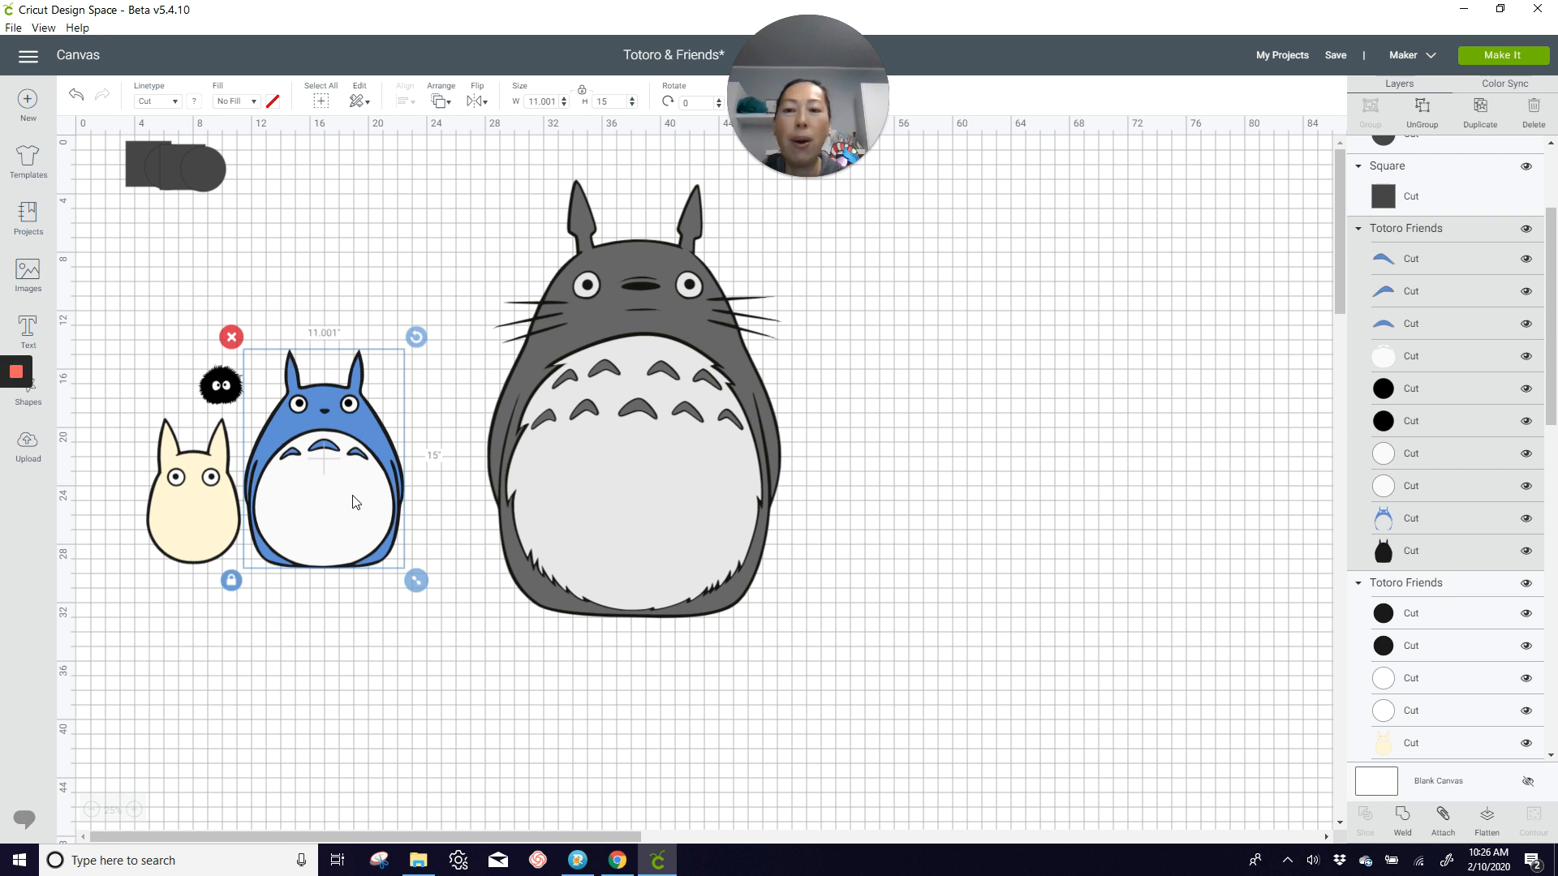
click(712, 456)
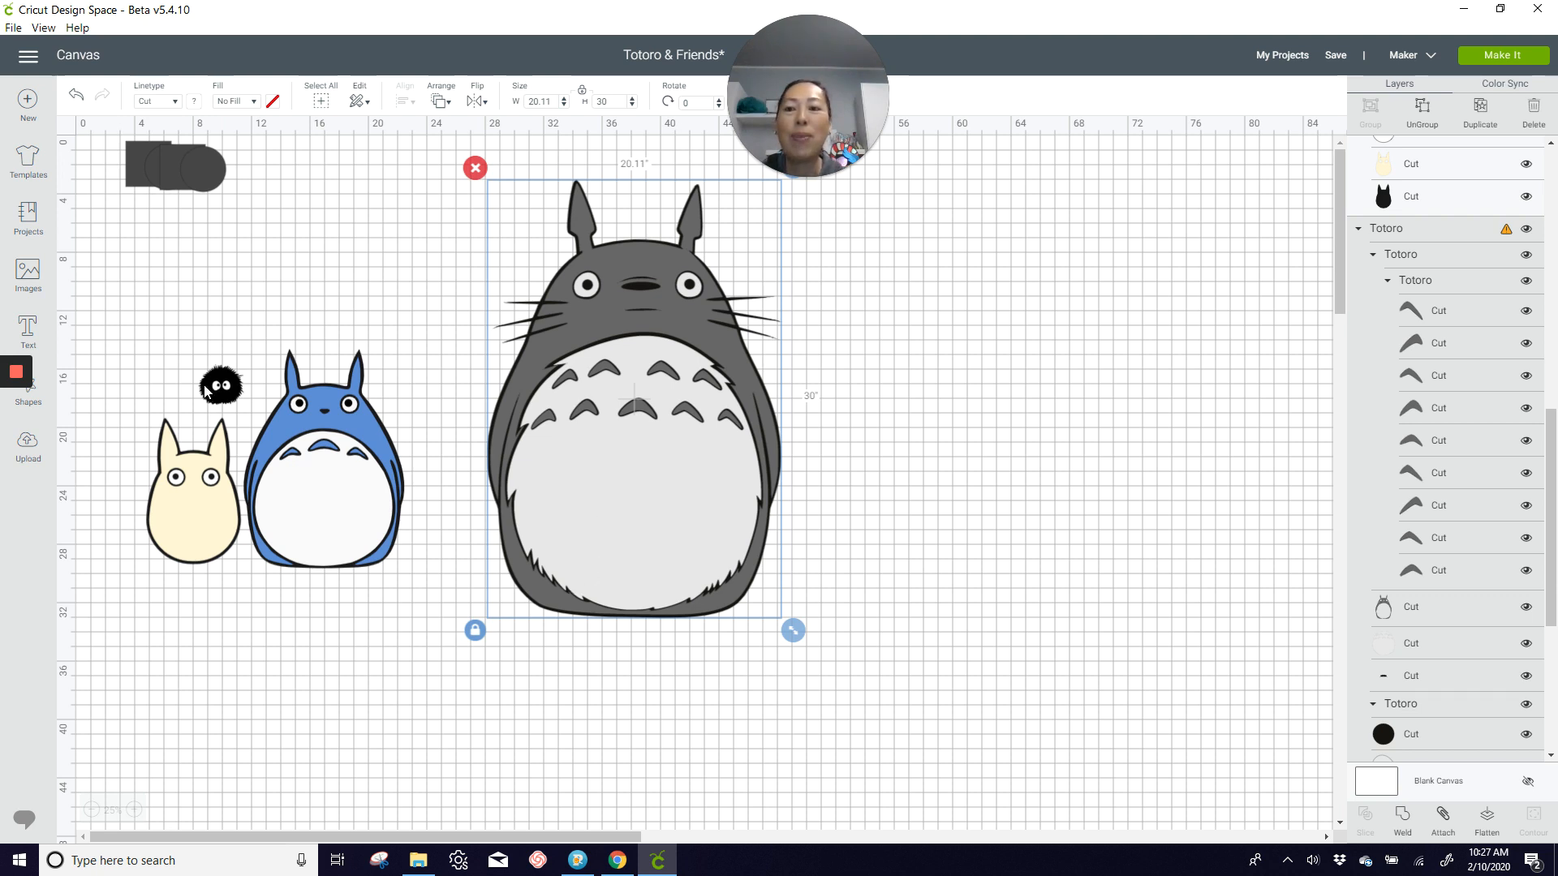
drag(224, 387, 352, 311)
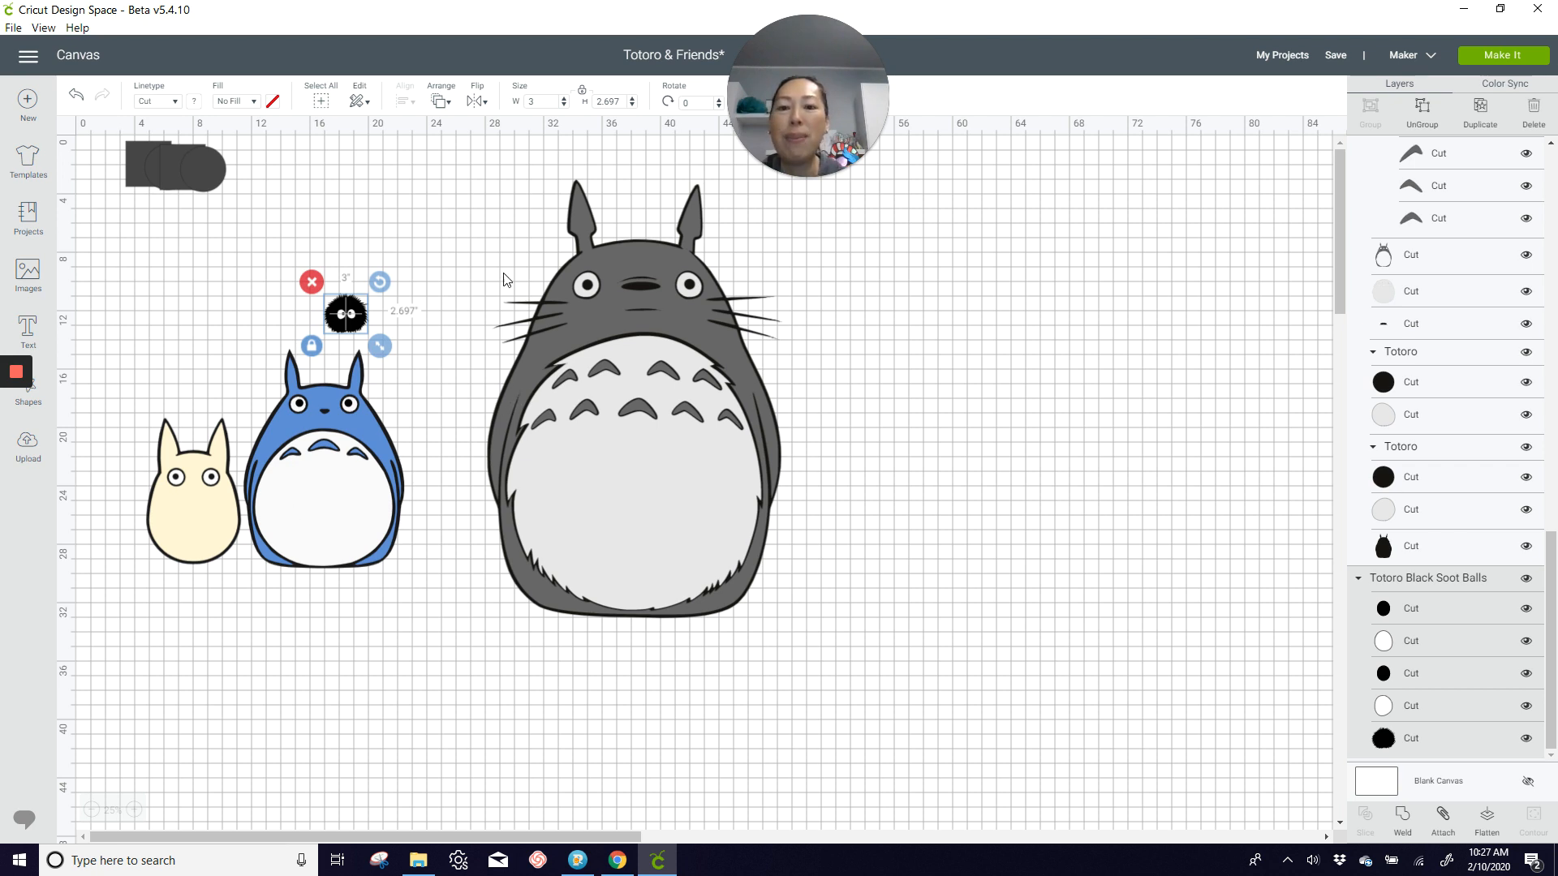
Step: Move the grey and blue Totoros to the far side of the canvas and space the cream Totoro and soot ball apart
drag(511, 217, 1030, 167)
drag(359, 442, 1049, 389)
click(192, 532)
drag(192, 531, 382, 532)
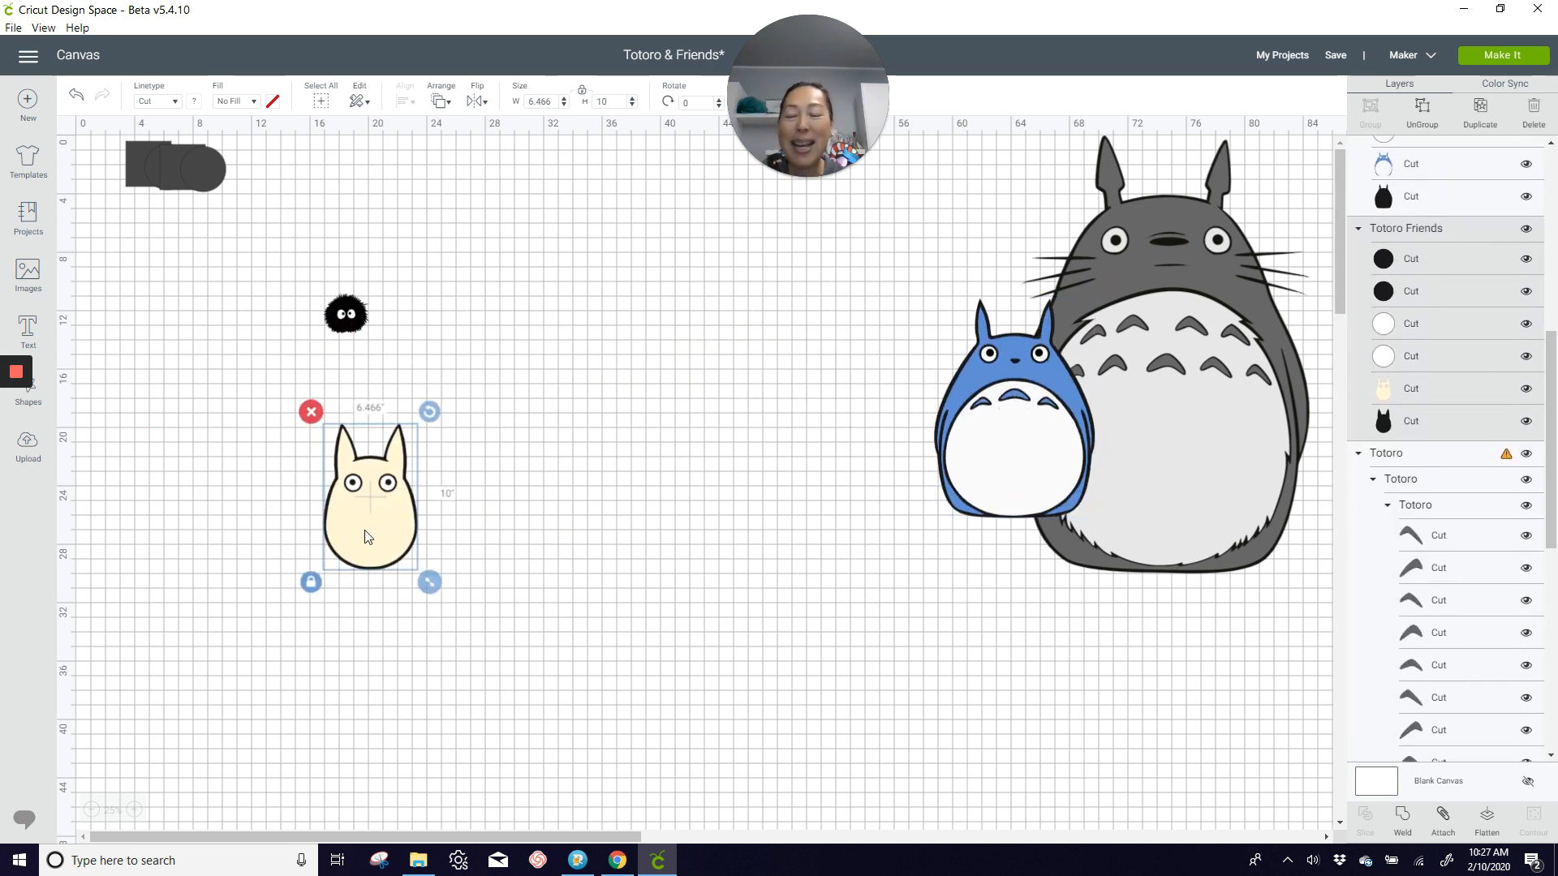
click(360, 318)
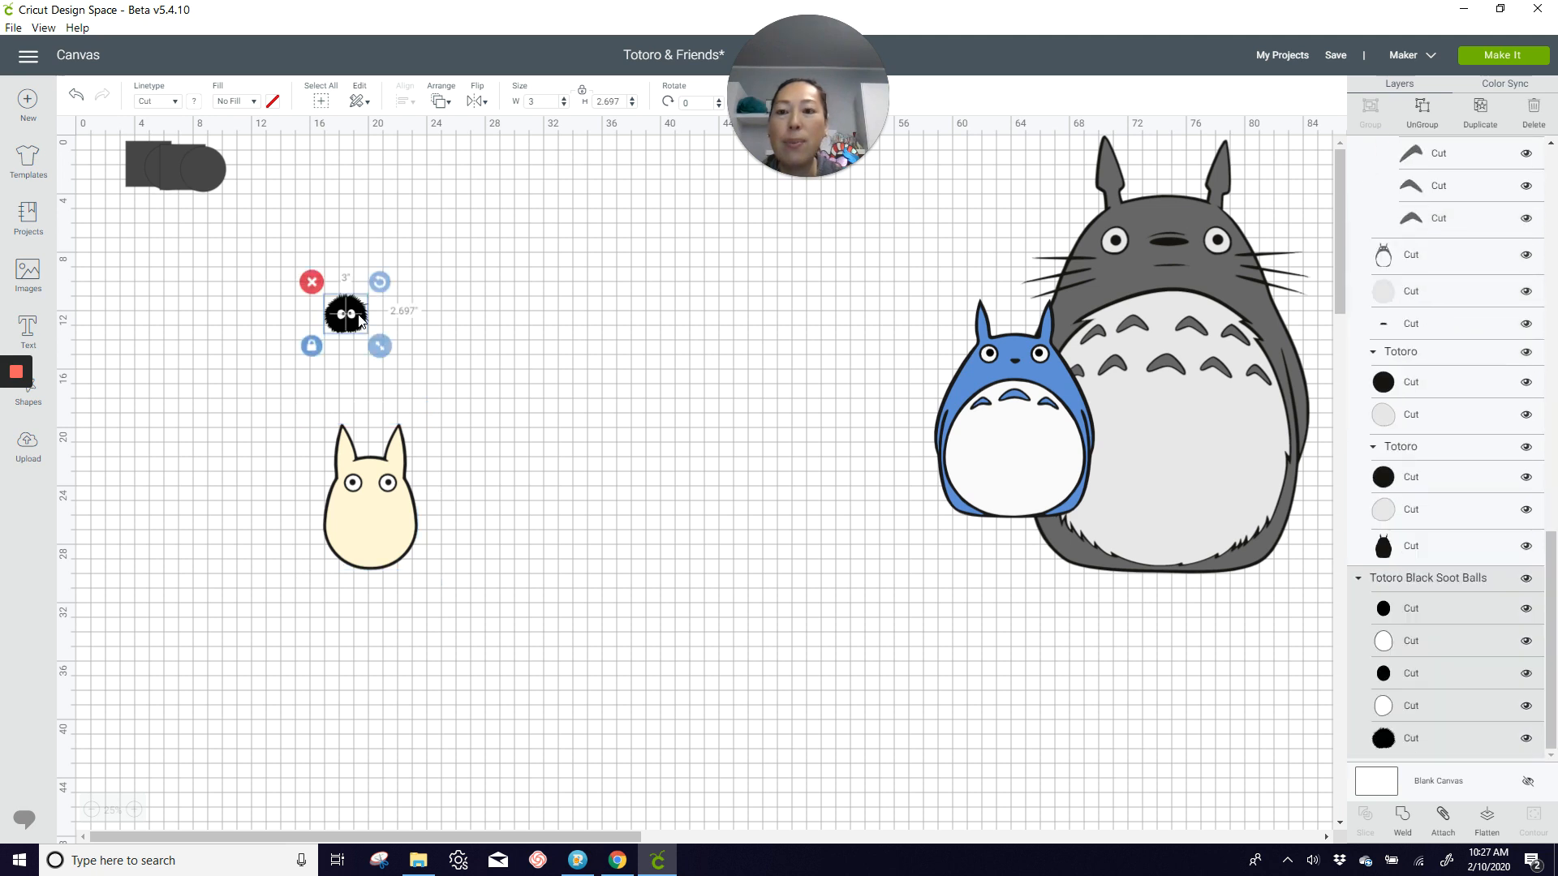
drag(360, 318, 220, 439)
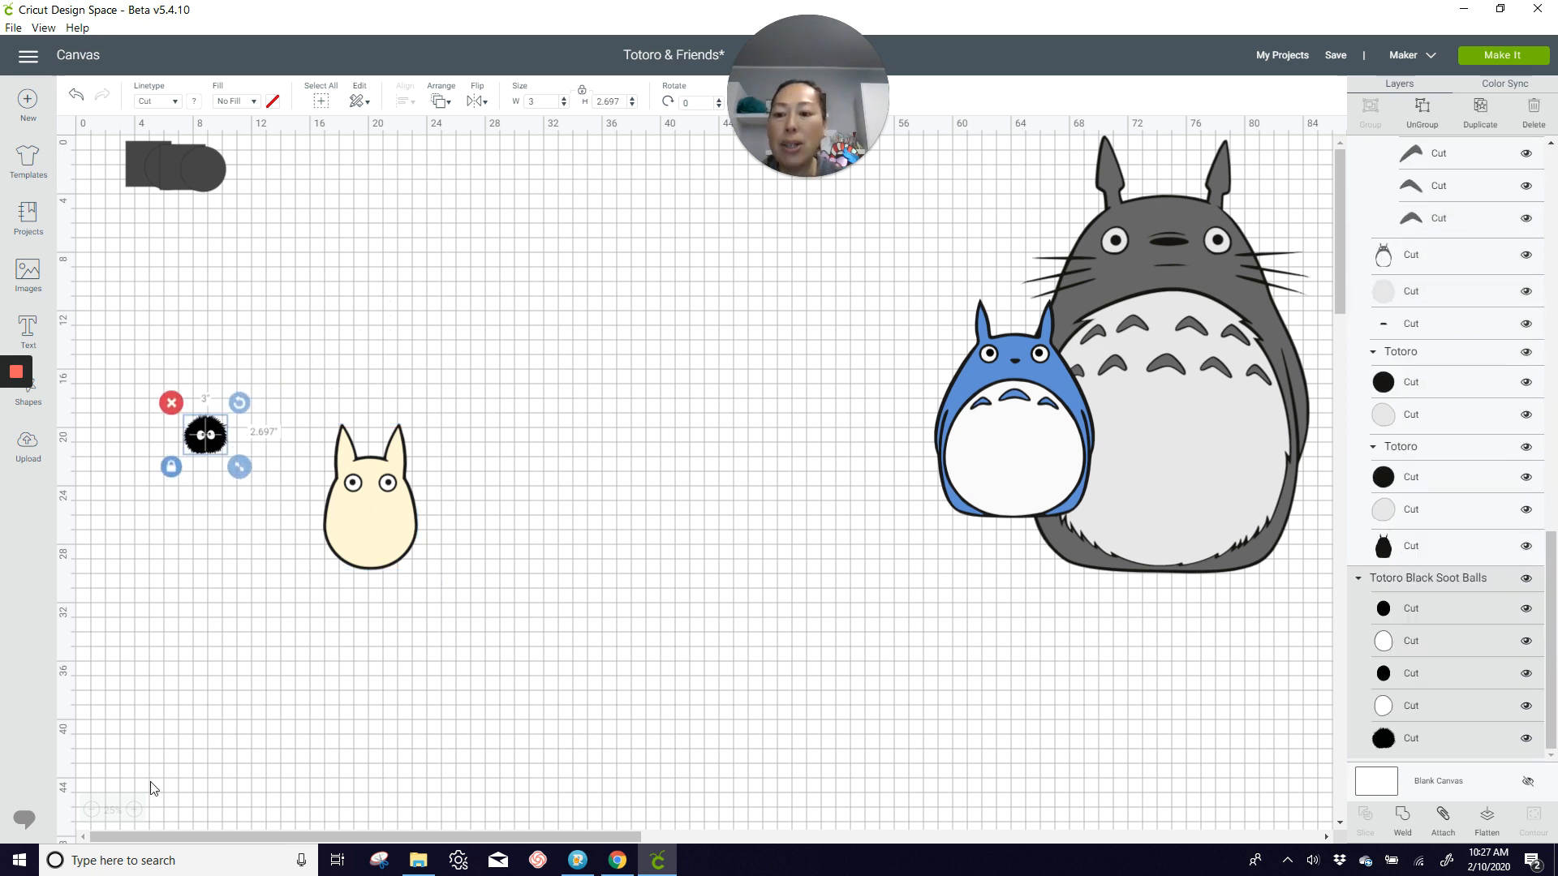
Step: Ungroup the soot ball and move its black body clear, leaving the white eyes and pupils in their original places
click(134, 808)
click(134, 809)
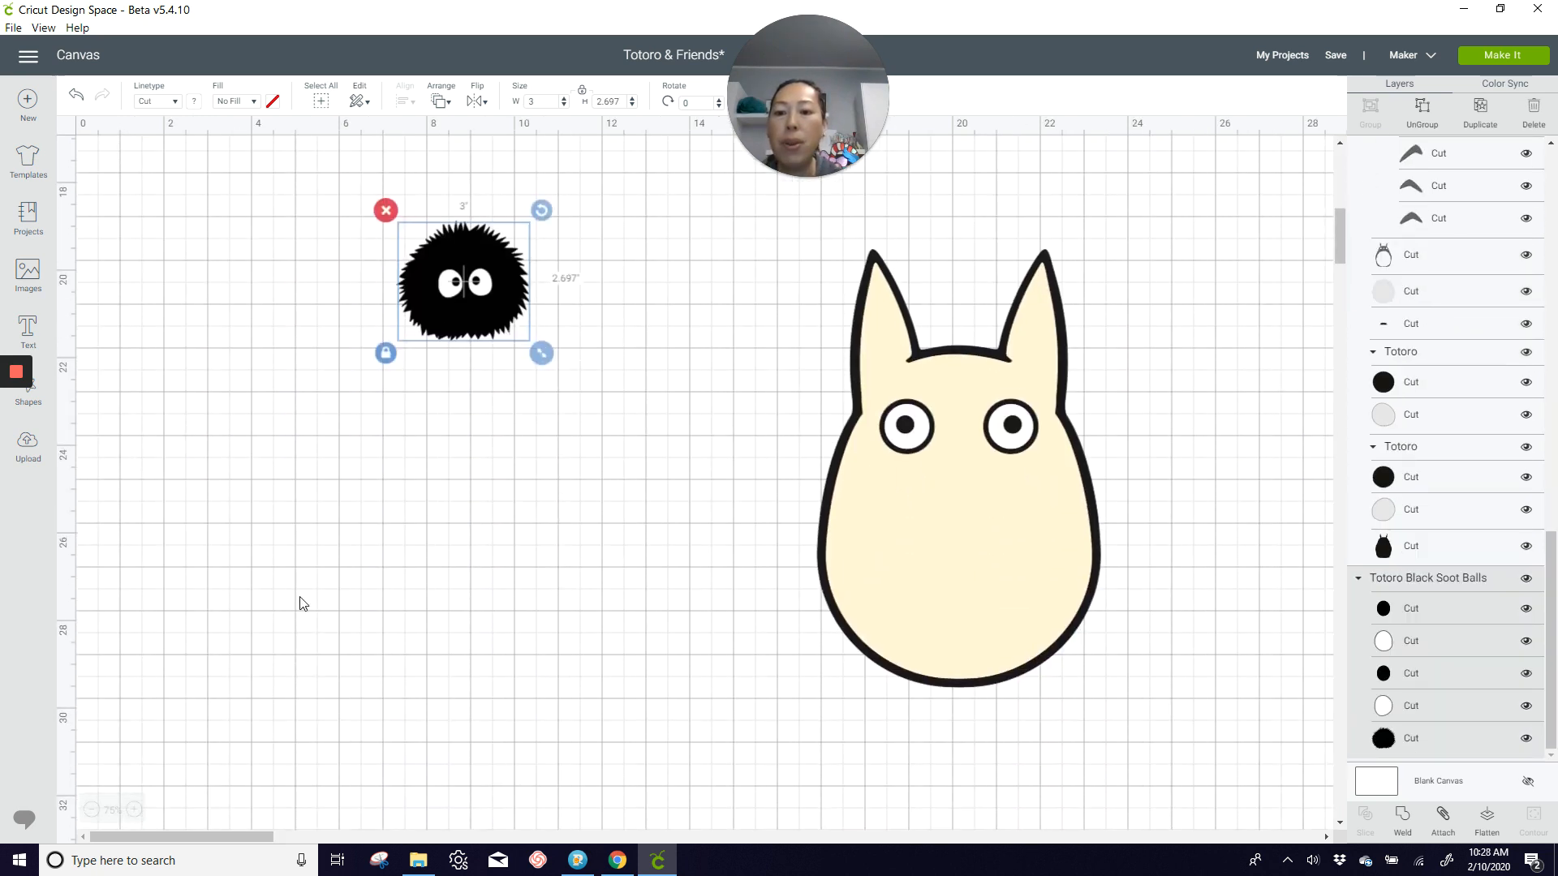
drag(479, 308, 370, 444)
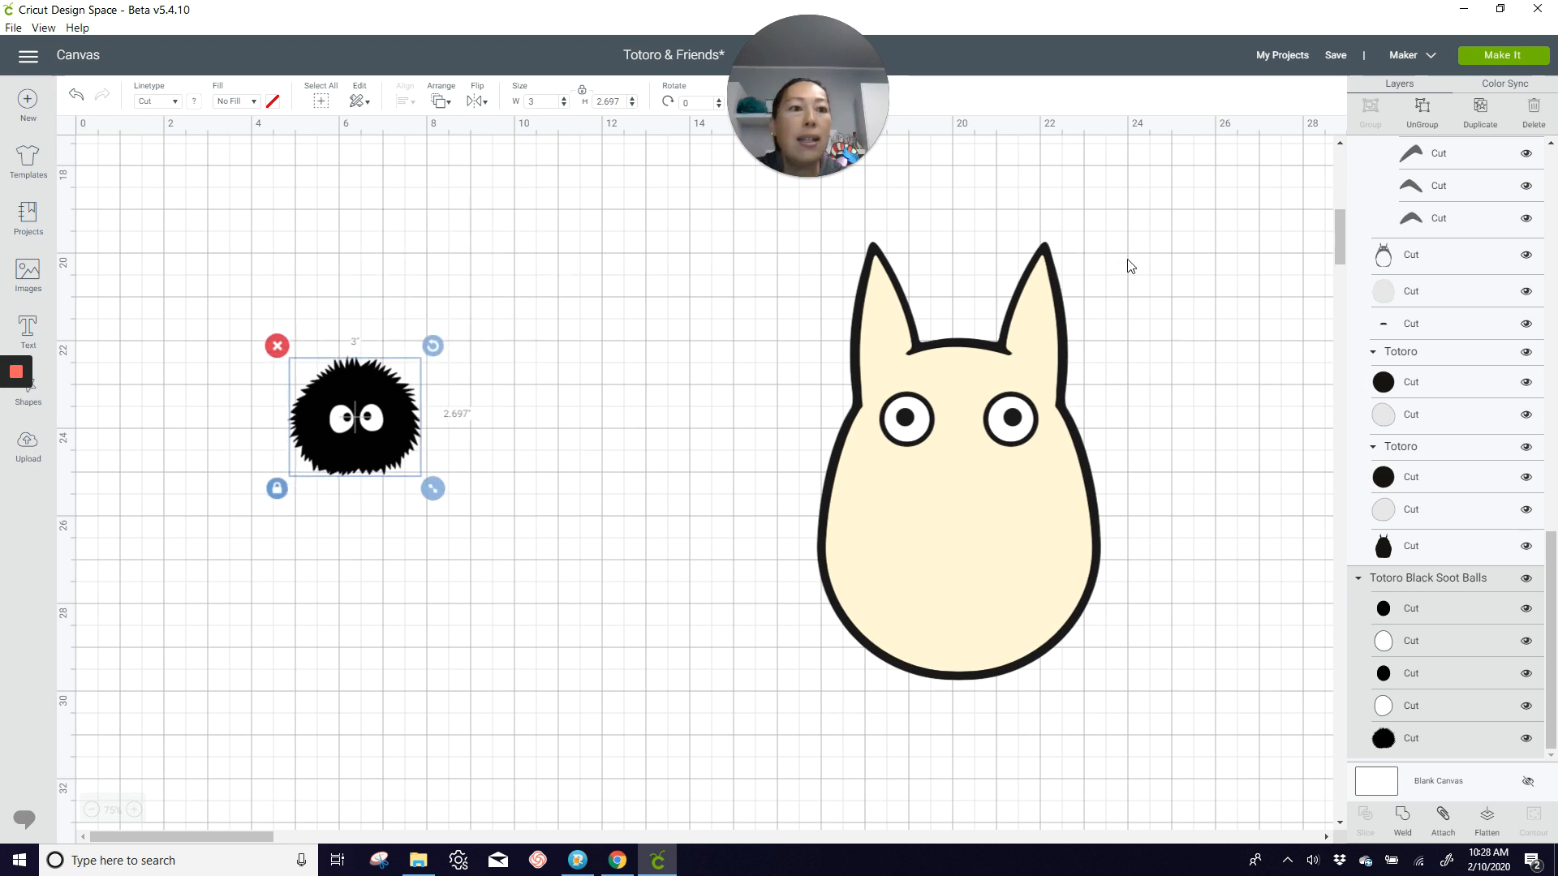
click(1421, 113)
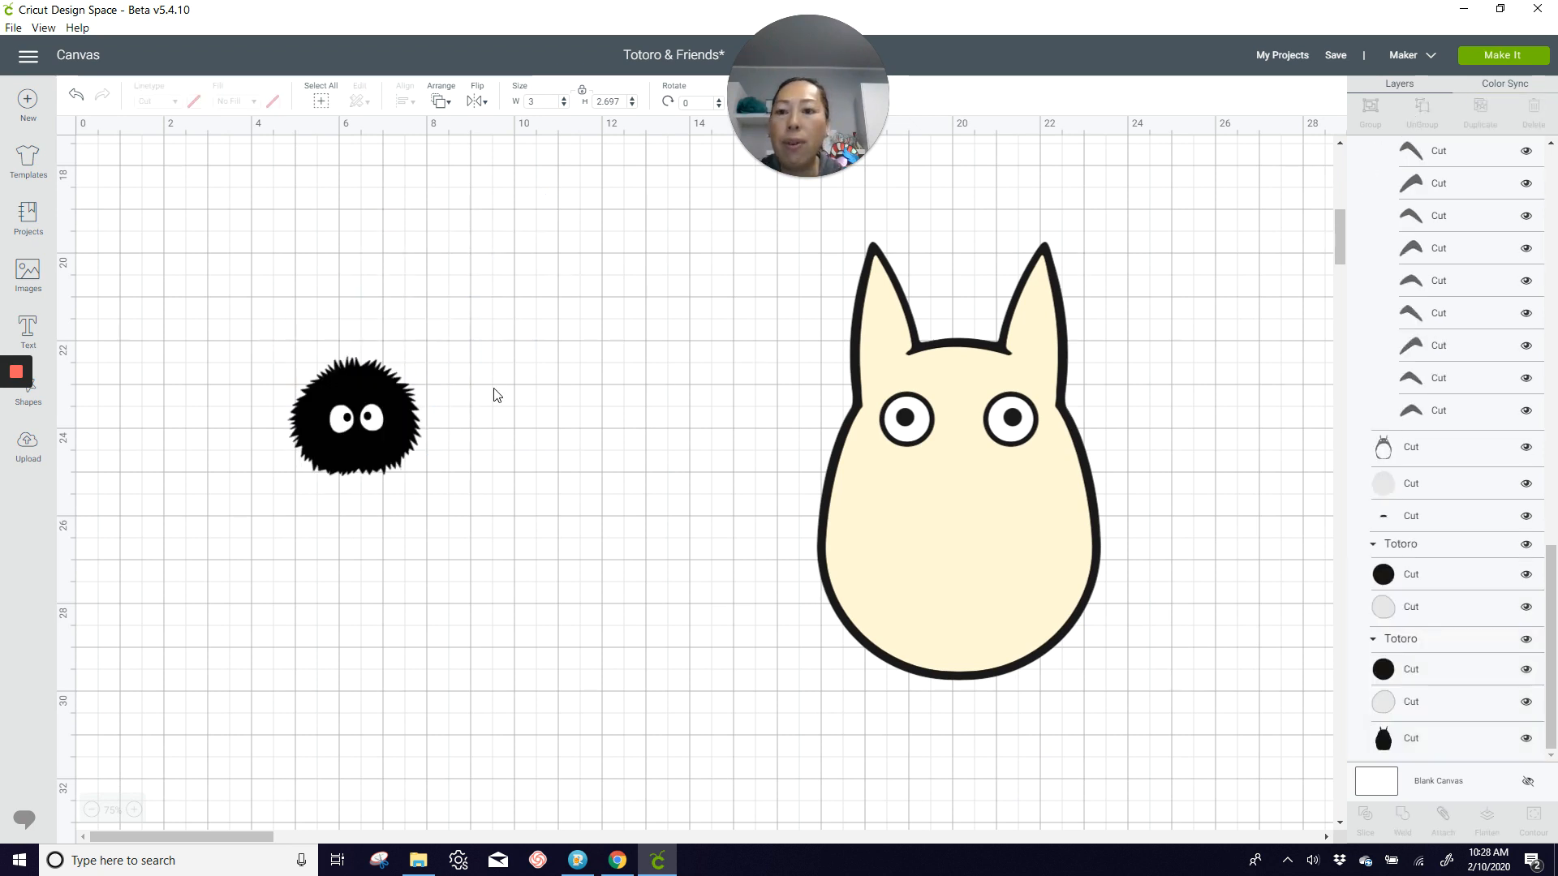
drag(354, 417, 408, 471)
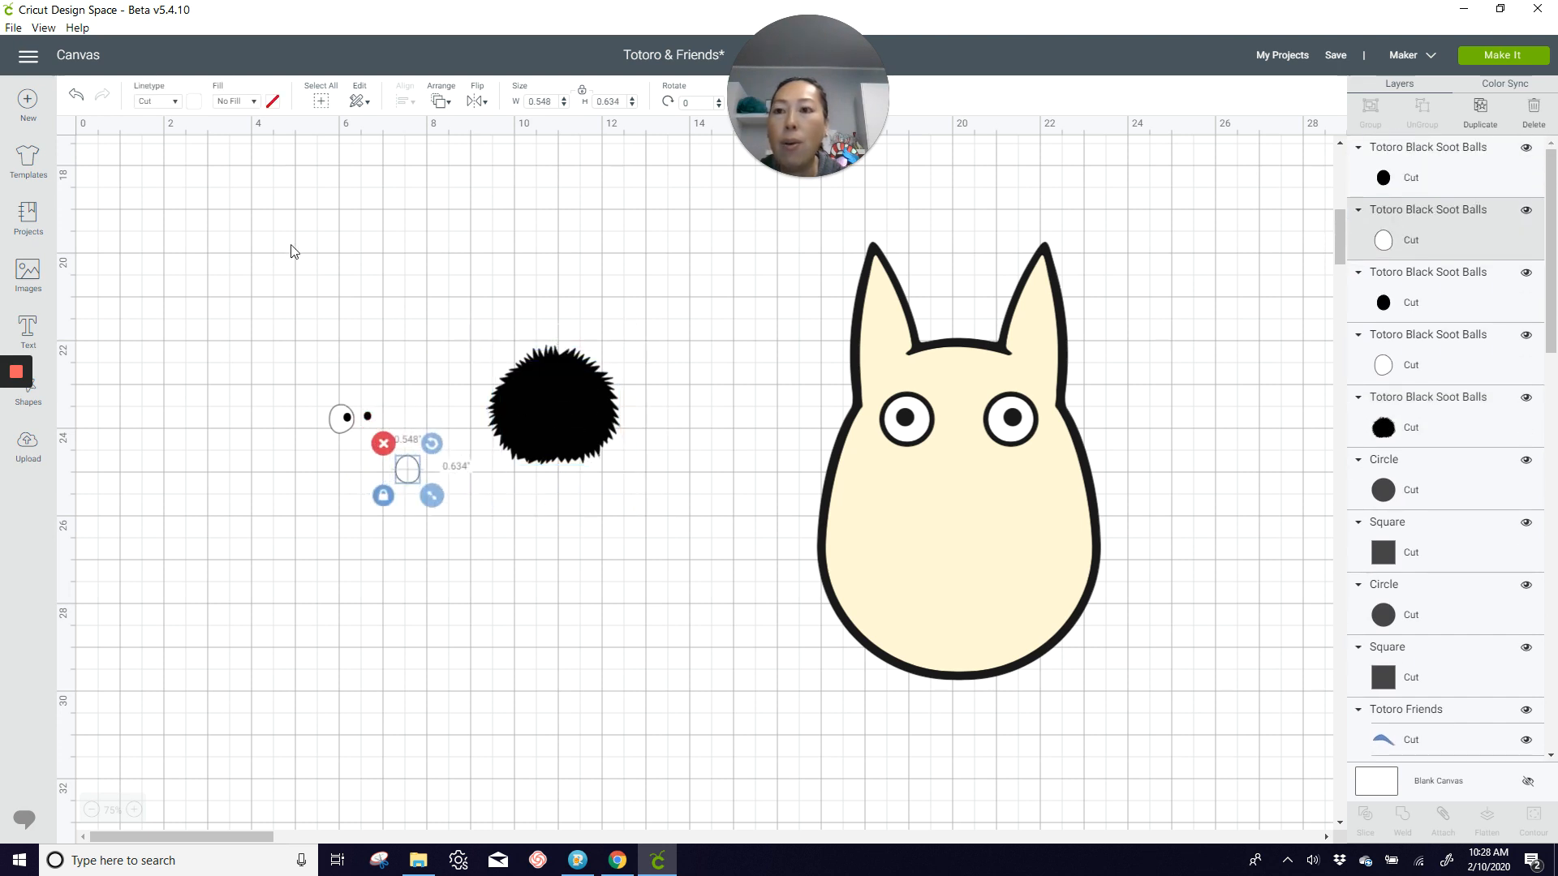
click(79, 97)
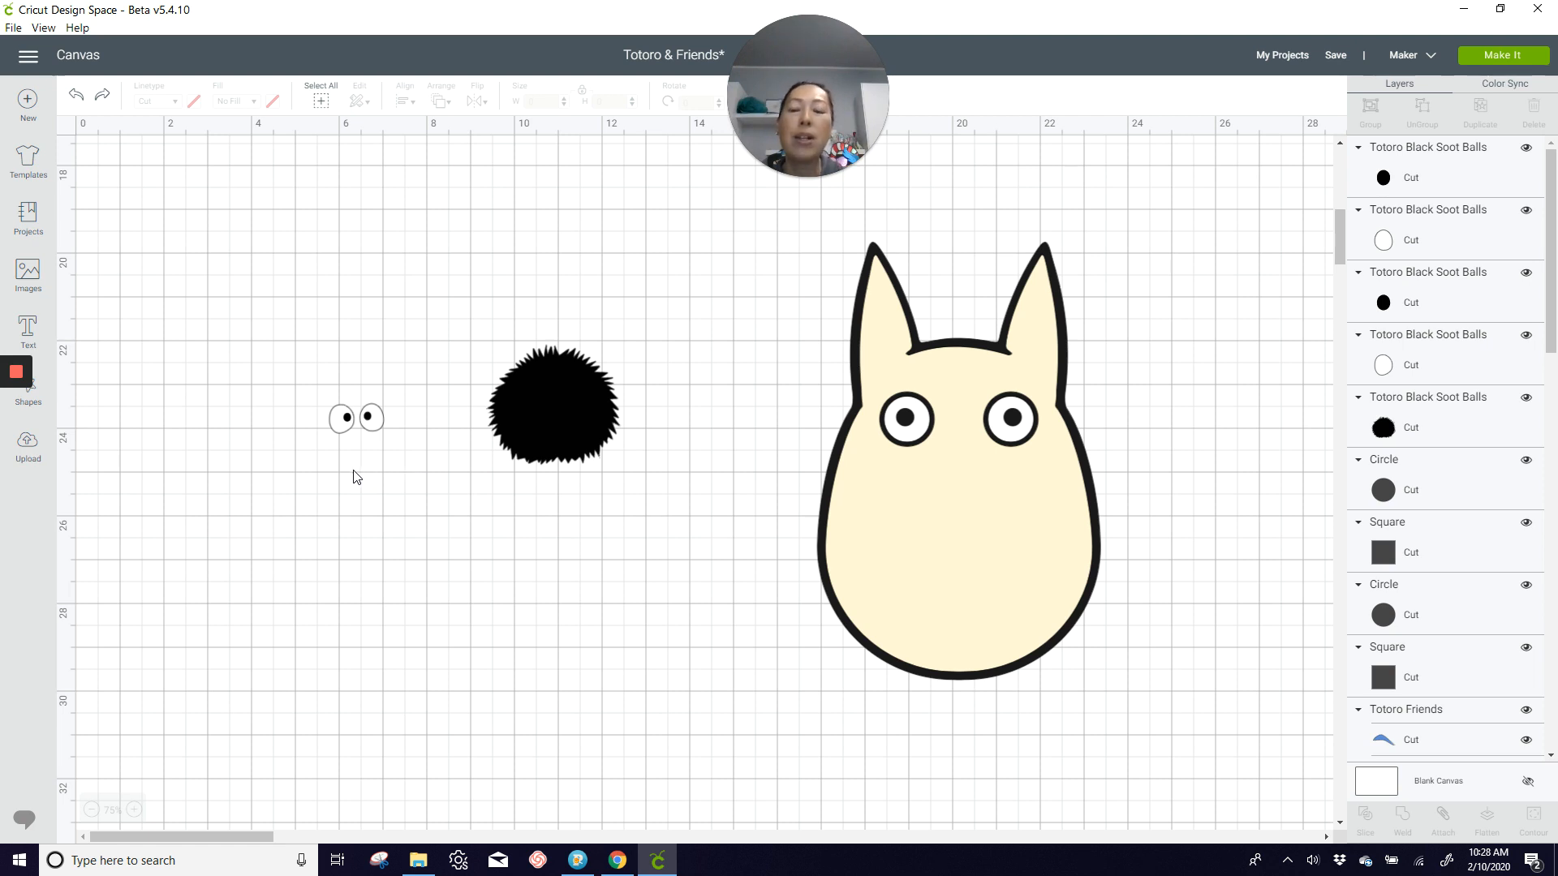
Step: Slice the soot ball's left pupil out of the white eye shape
drag(317, 374, 355, 476)
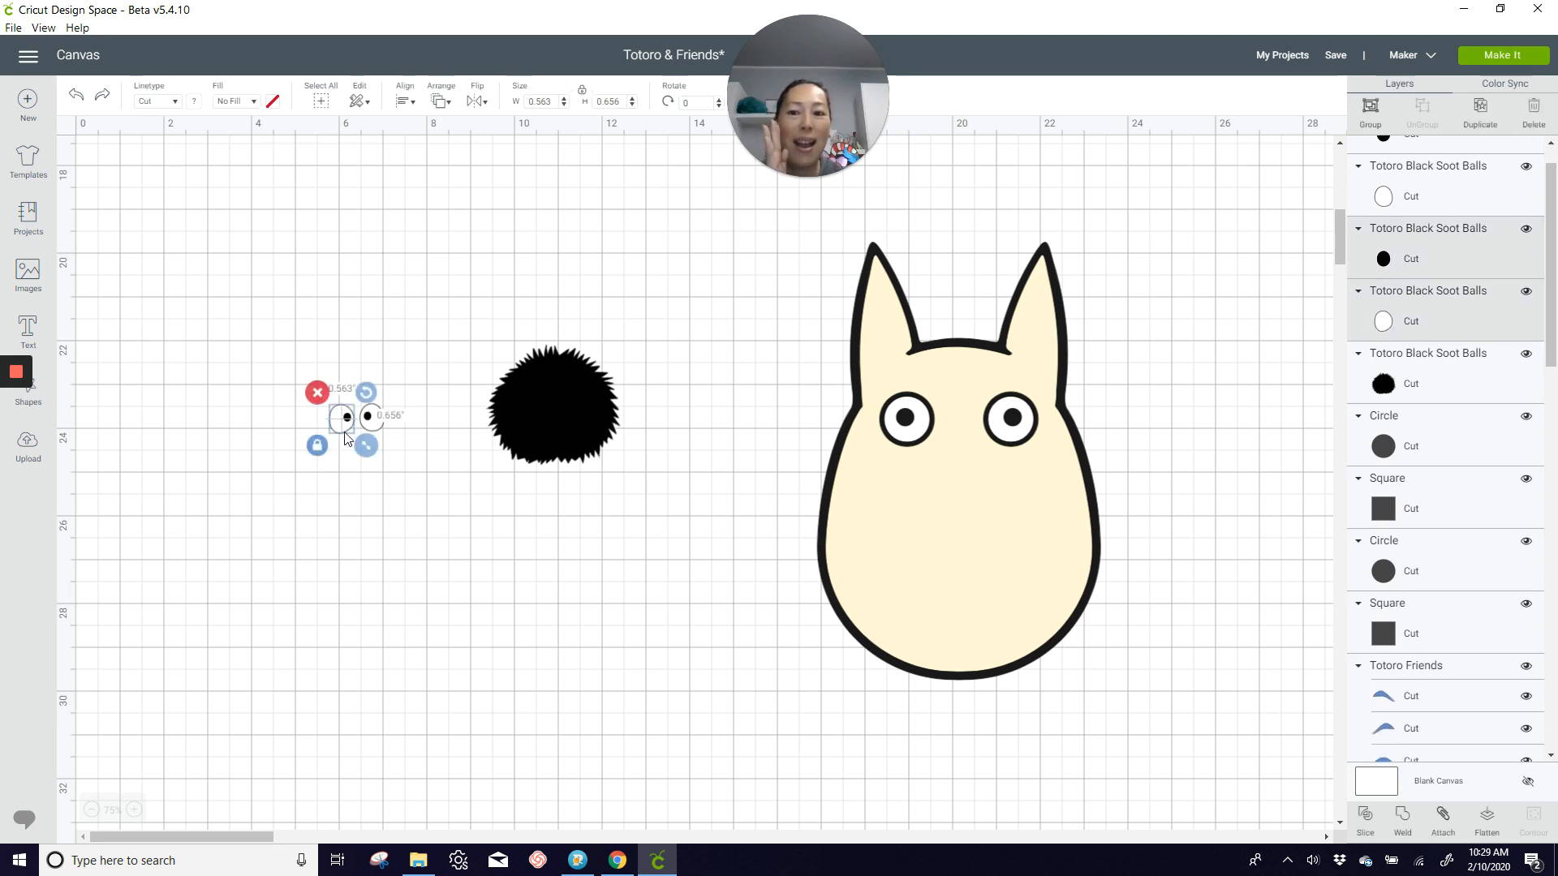
click(1366, 821)
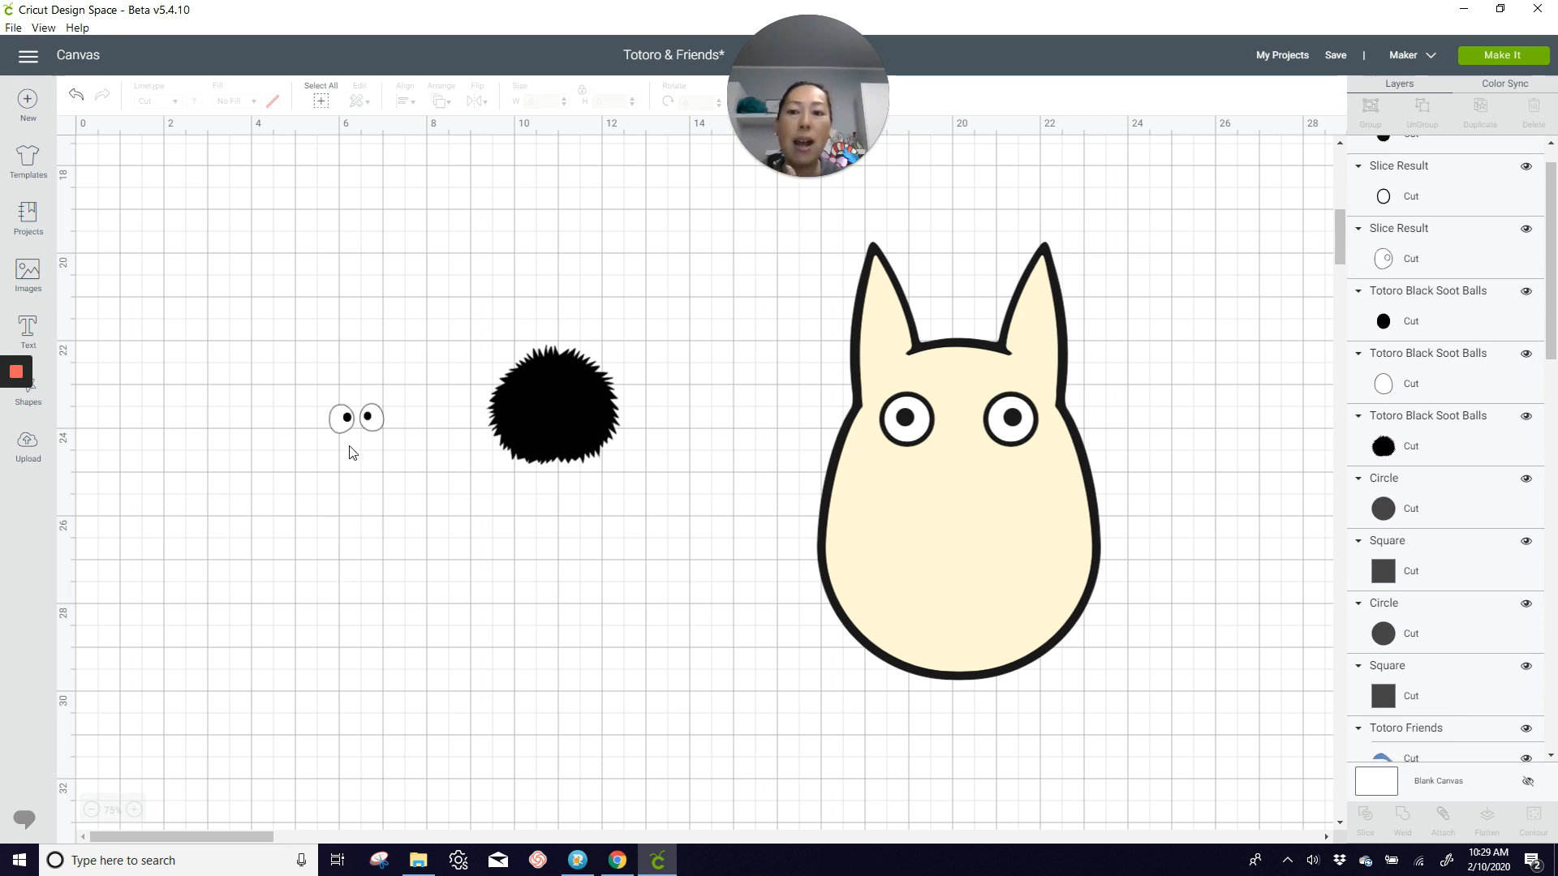
Step: Move the soot ball's left pupil clear and place the sliced left white eye on the black body
drag(349, 421, 355, 506)
drag(344, 420, 560, 402)
click(539, 516)
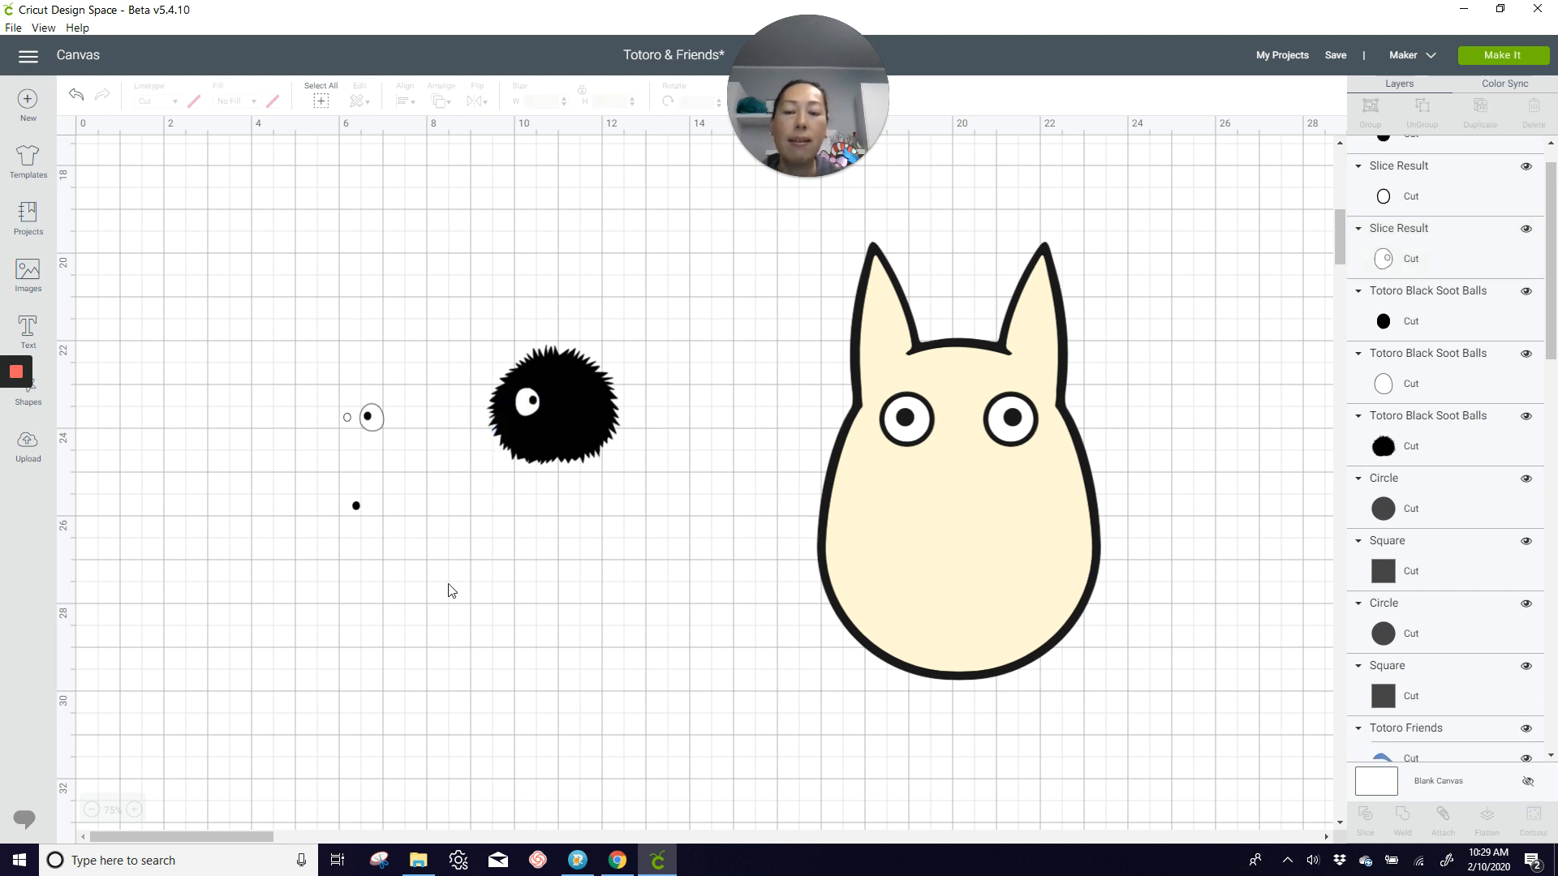
Step: Slice the right pupil out of its white eye and place the sliced eye on the soot ball's black body
drag(367, 362, 387, 444)
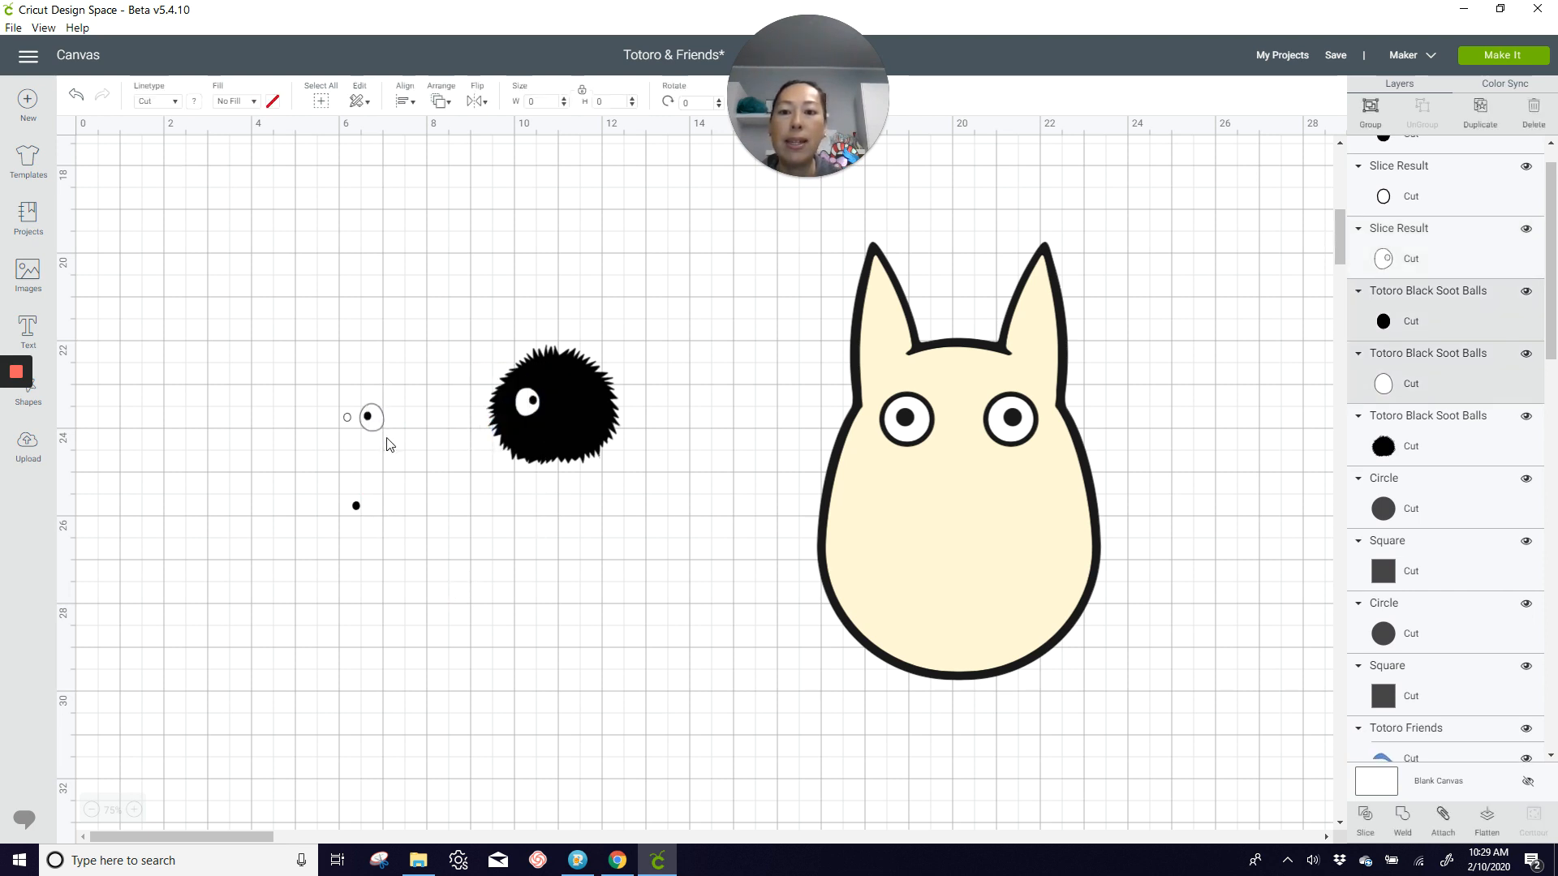
click(1364, 820)
drag(373, 420, 577, 410)
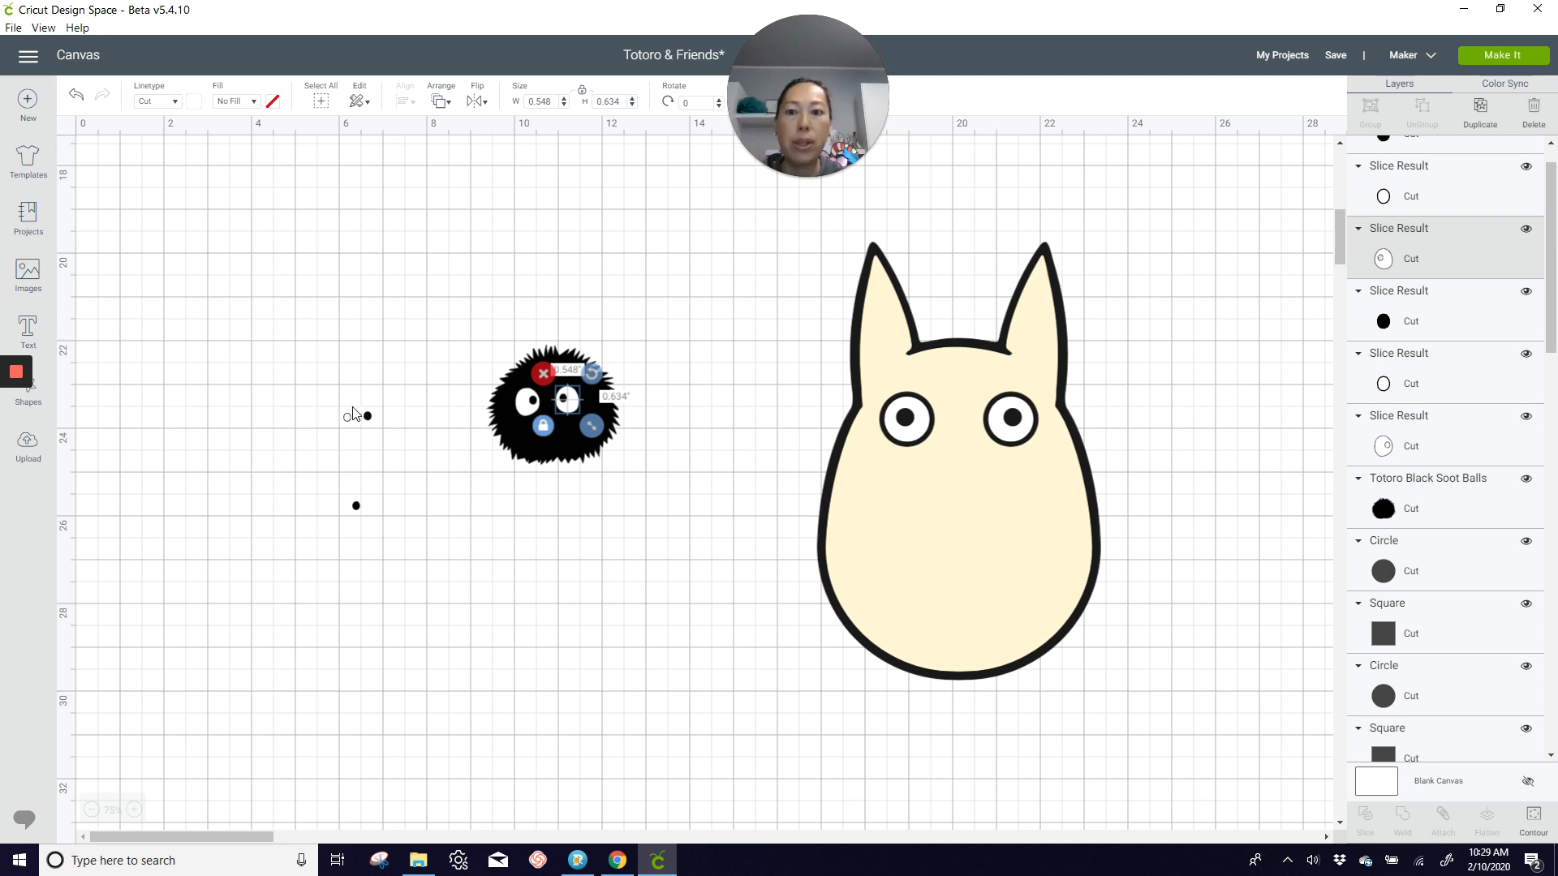
Step: Delete the leftover pupil pieces and move the assembled soot ball to the near side of the canvas
drag(315, 391, 400, 570)
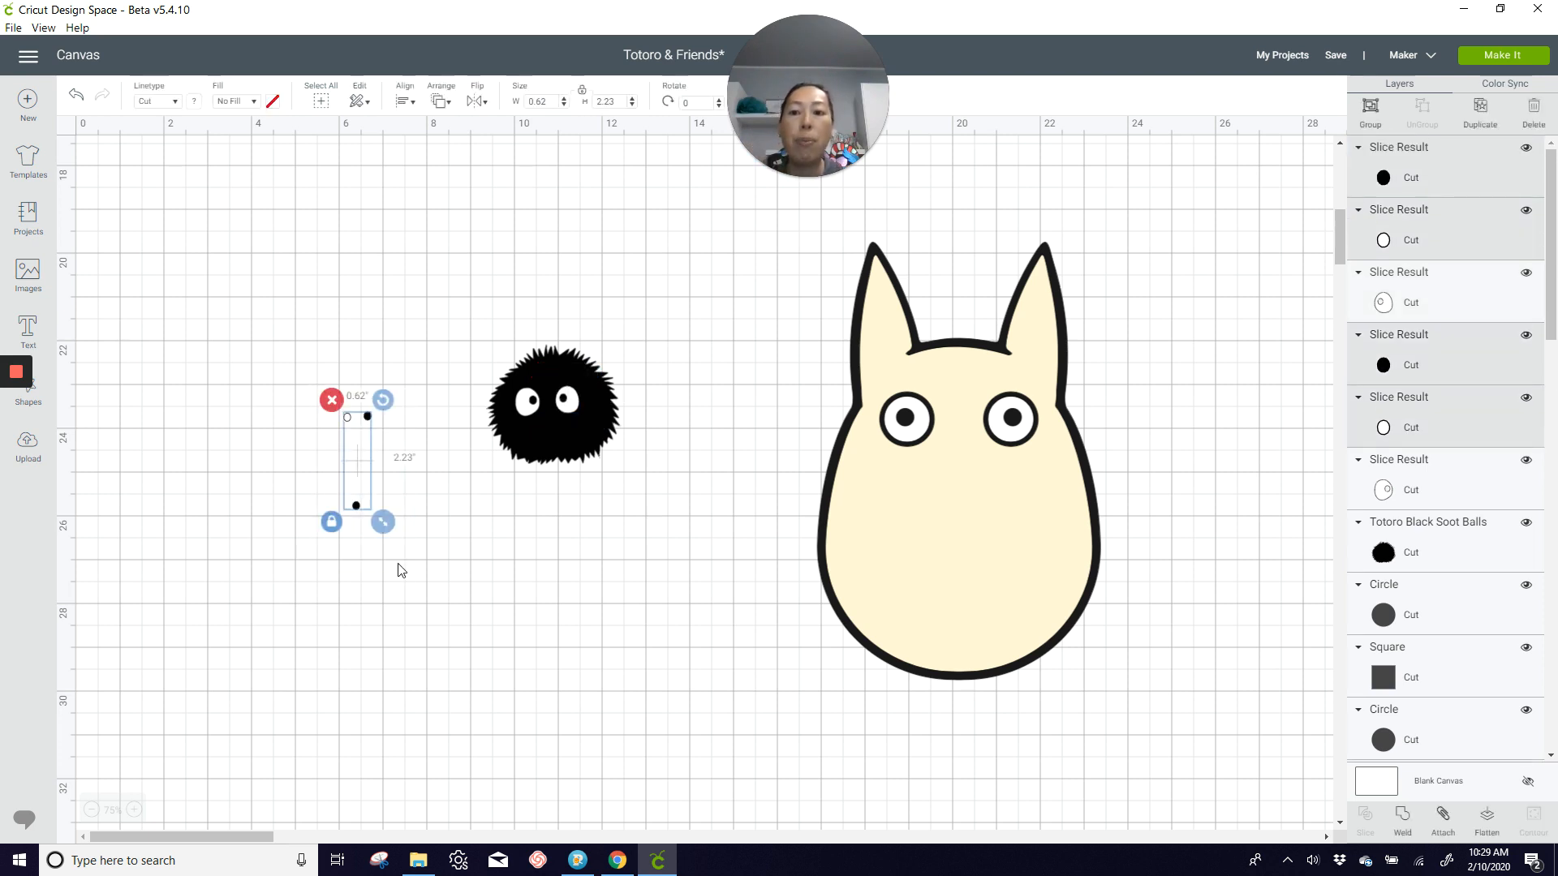
key(Delete)
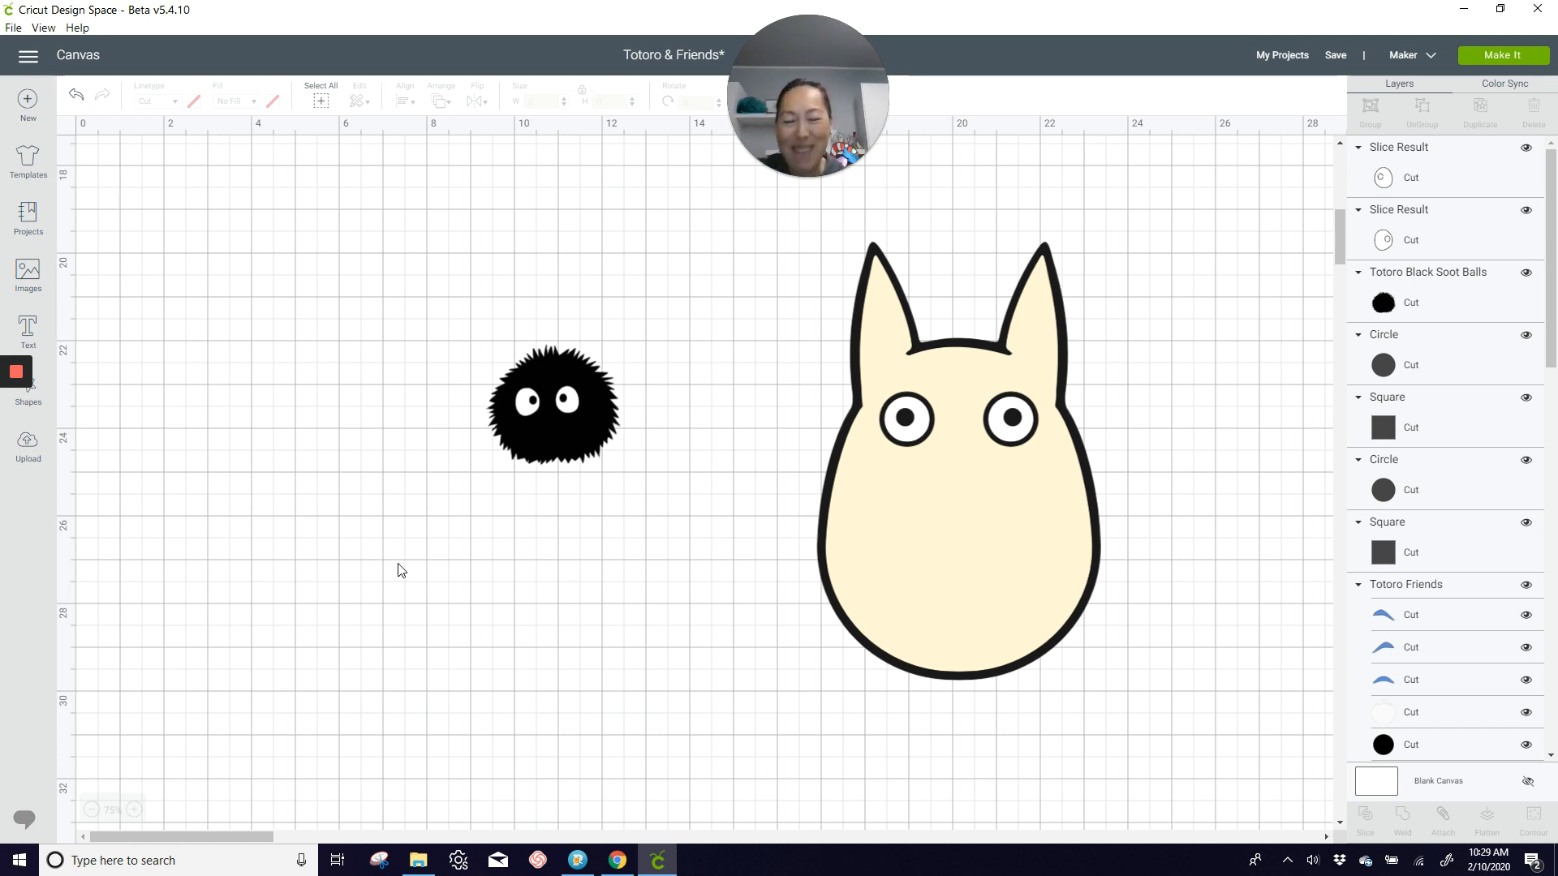
drag(435, 308, 661, 532)
drag(599, 400, 246, 383)
Step: Bring the cream Totoro next to the soot ball and ungroup it, undoing any accidental shift of its eye
drag(1036, 515, 476, 558)
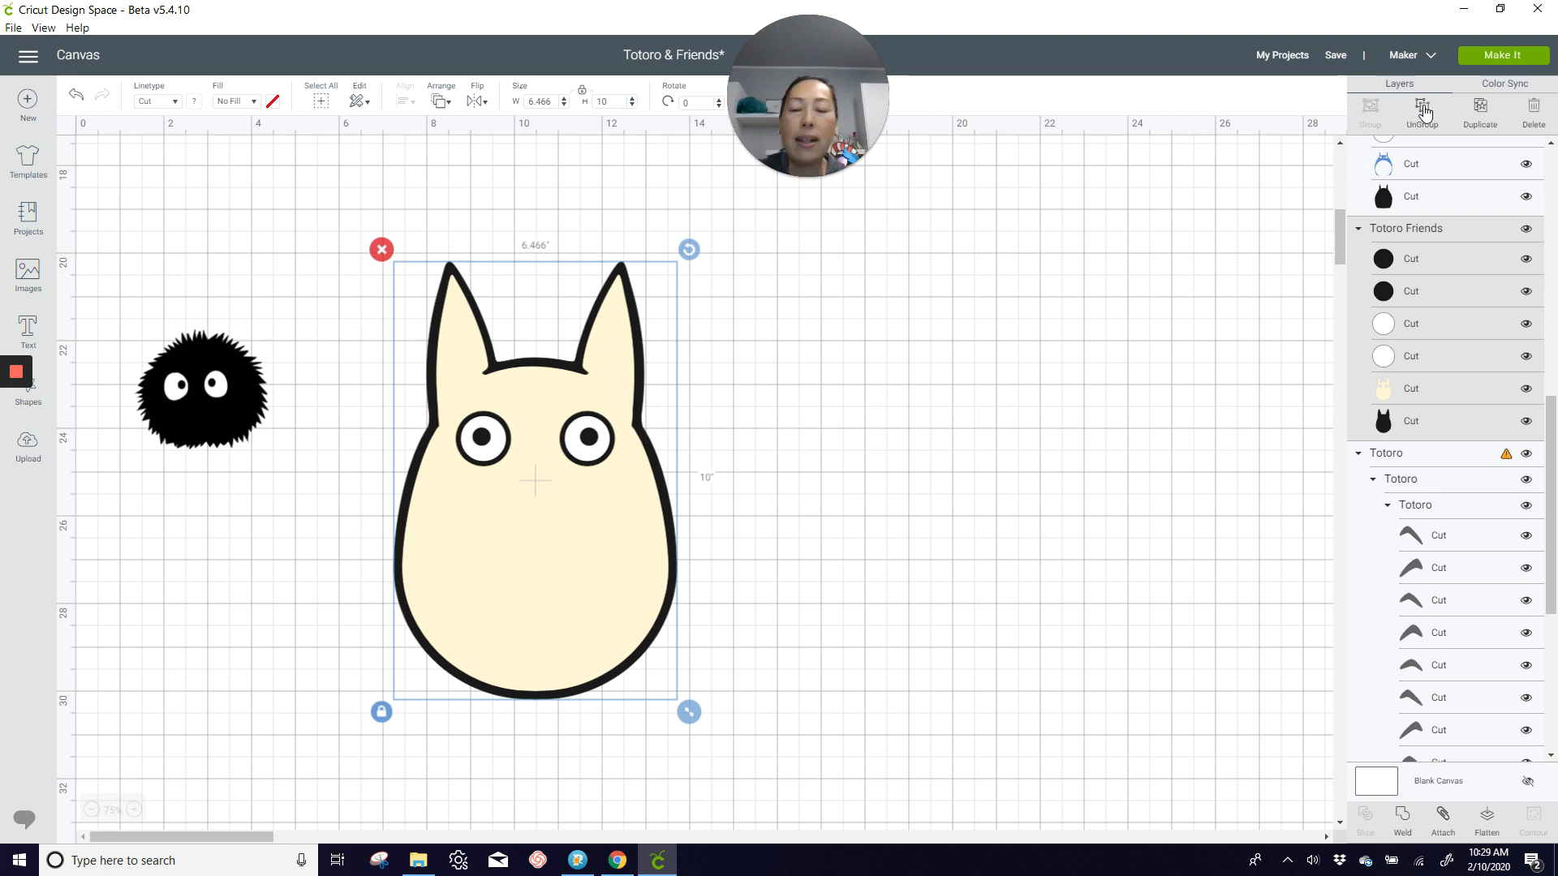
key(Delete)
click(578, 451)
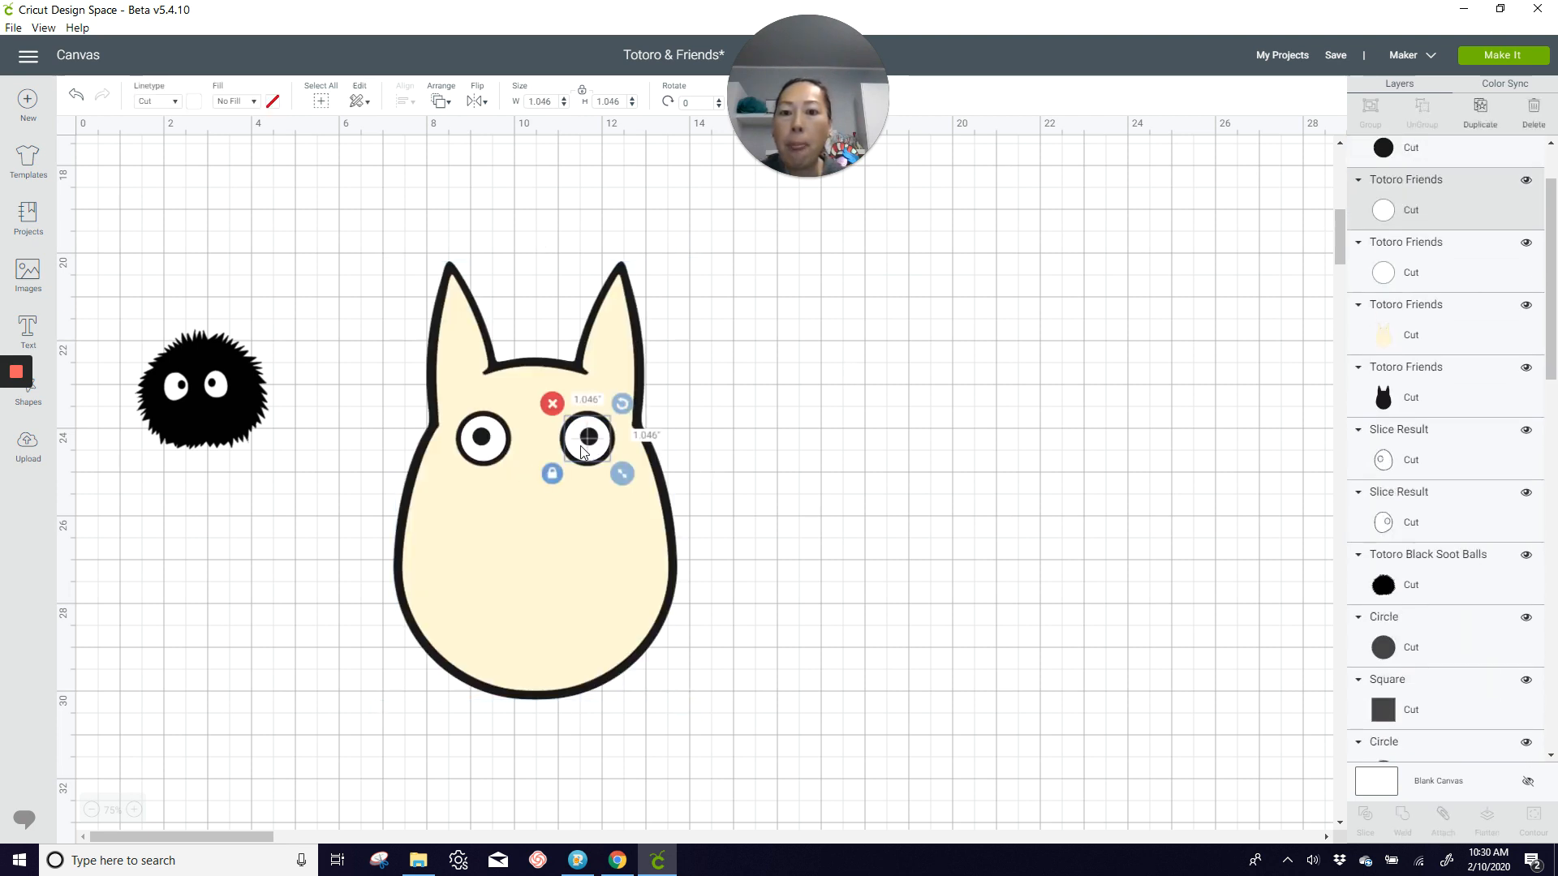
mouse_move(579, 451)
mouse_down()
mouse_move(600, 451)
mouse_move(581, 451)
mouse_up()
click(76, 95)
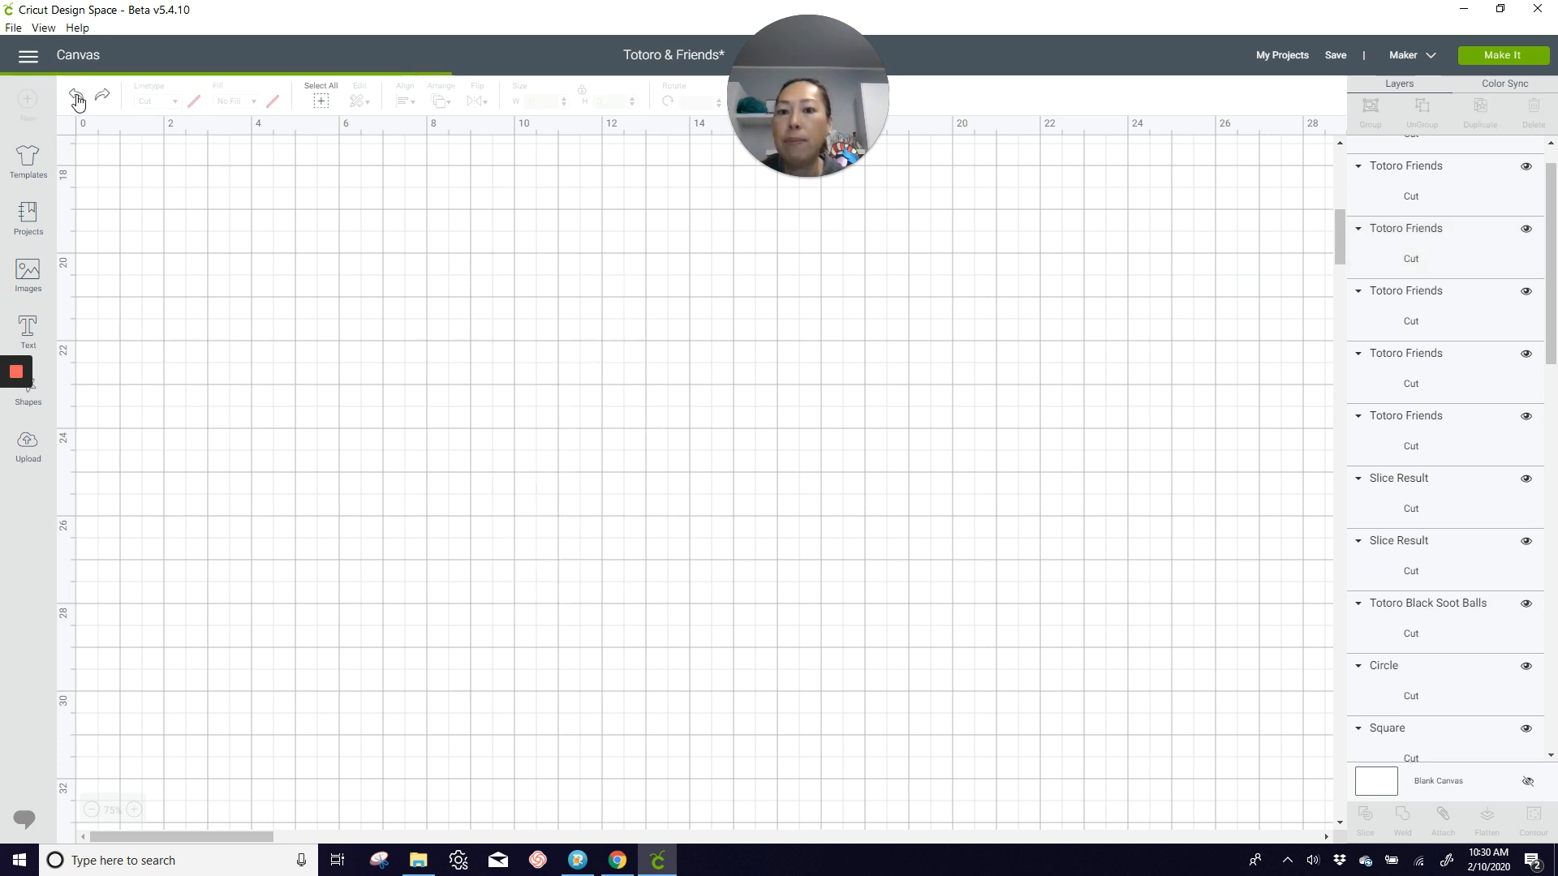
Step: Move the cream Totoro's body layer and black backing layer aside, leaving the eyes in their original places
drag(584, 650, 1019, 665)
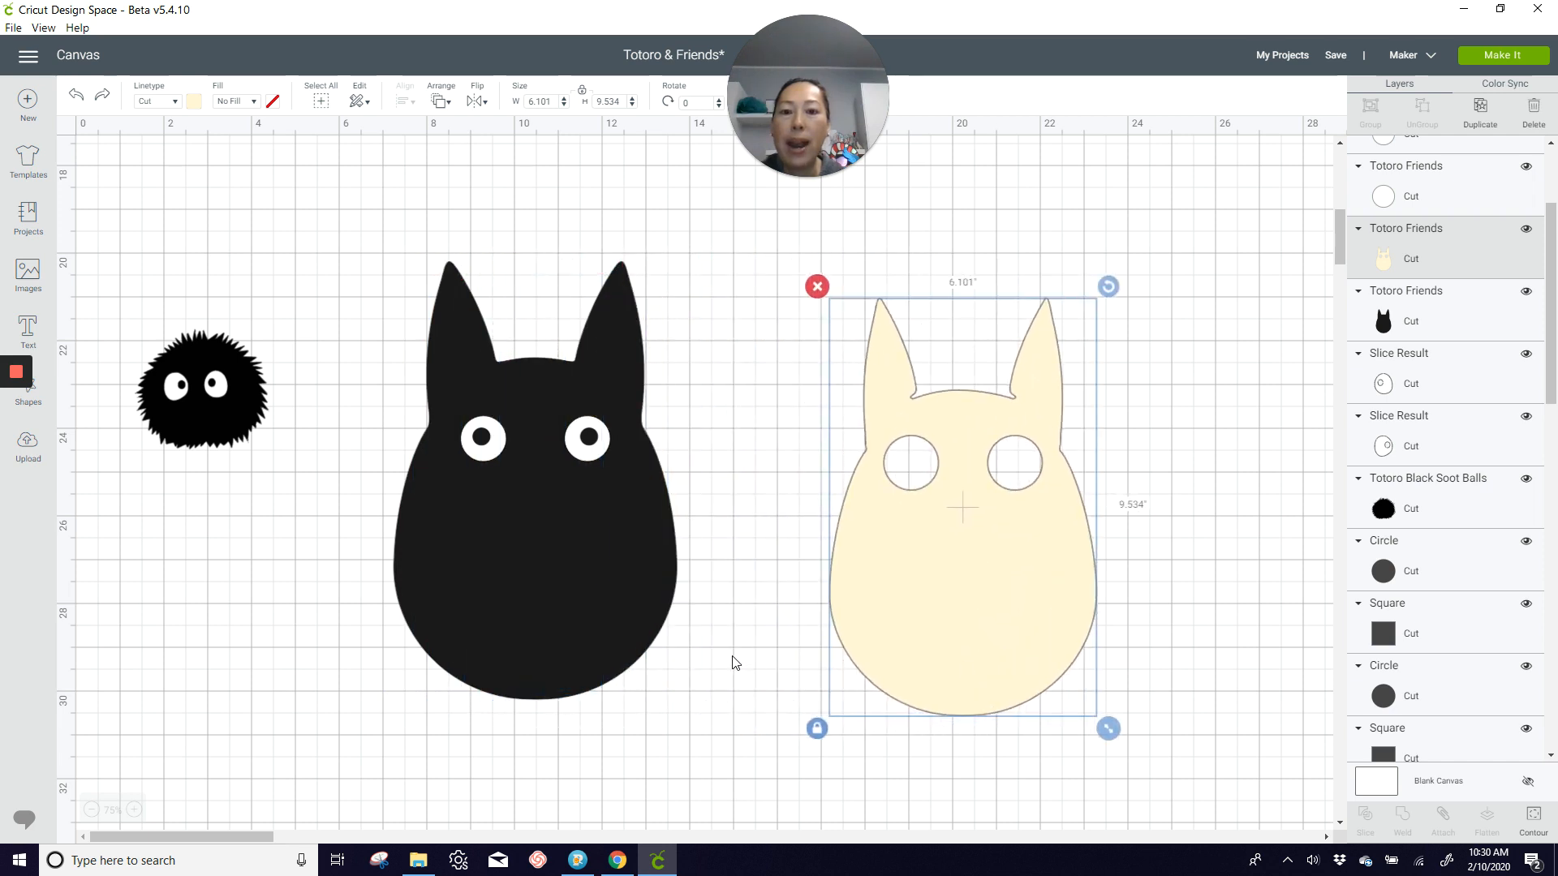
drag(578, 643, 1001, 666)
click(425, 475)
Step: Slice the pupils out of both white eyes of the cream Totoro, one eye at a time
drag(409, 366, 511, 528)
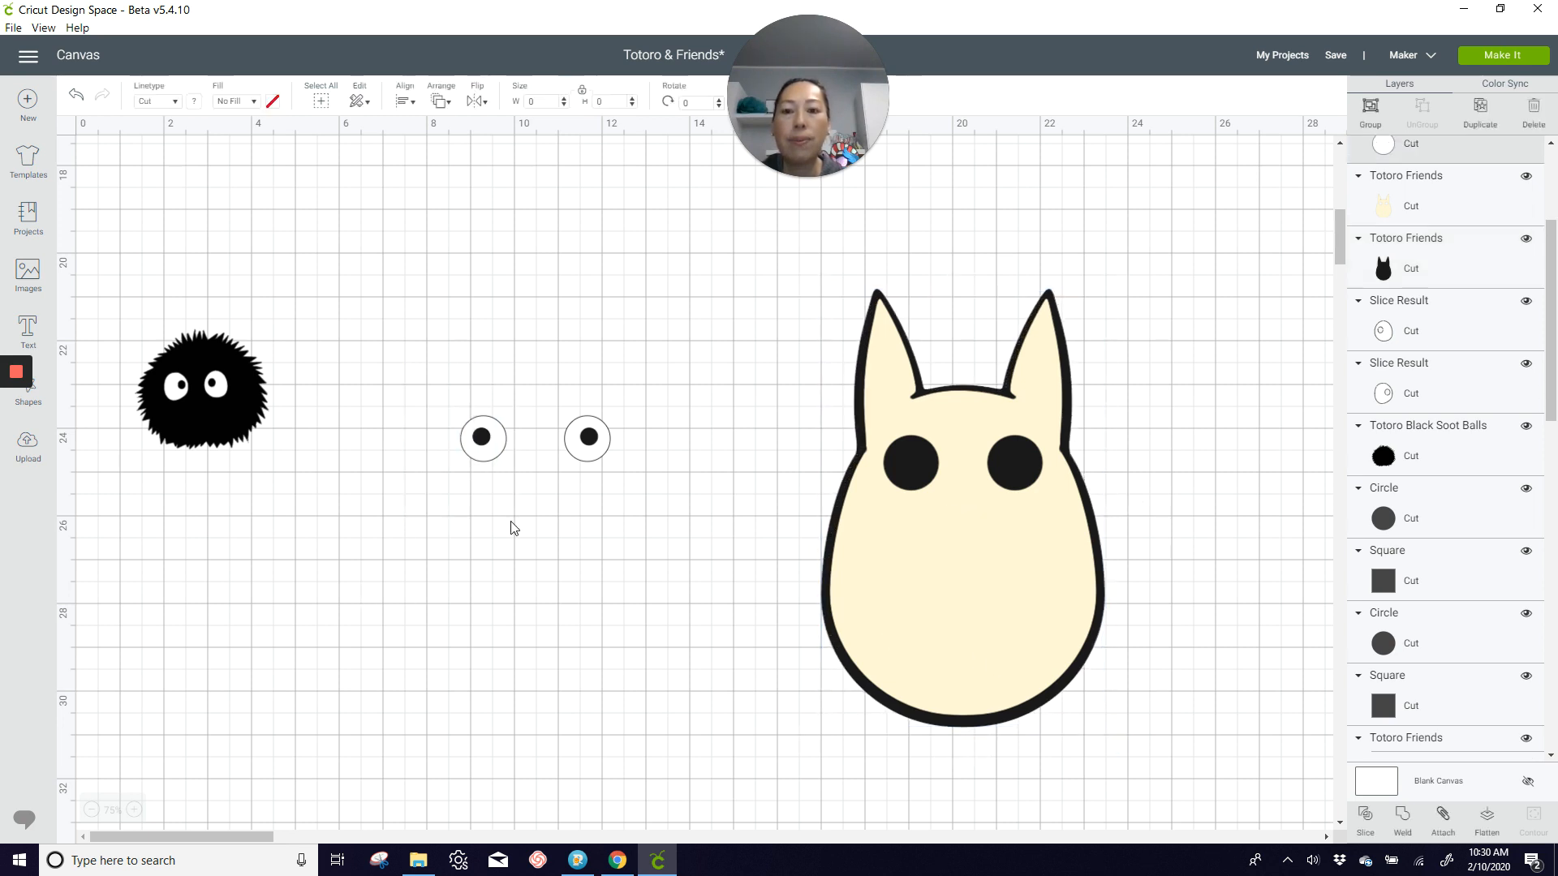
click(1366, 815)
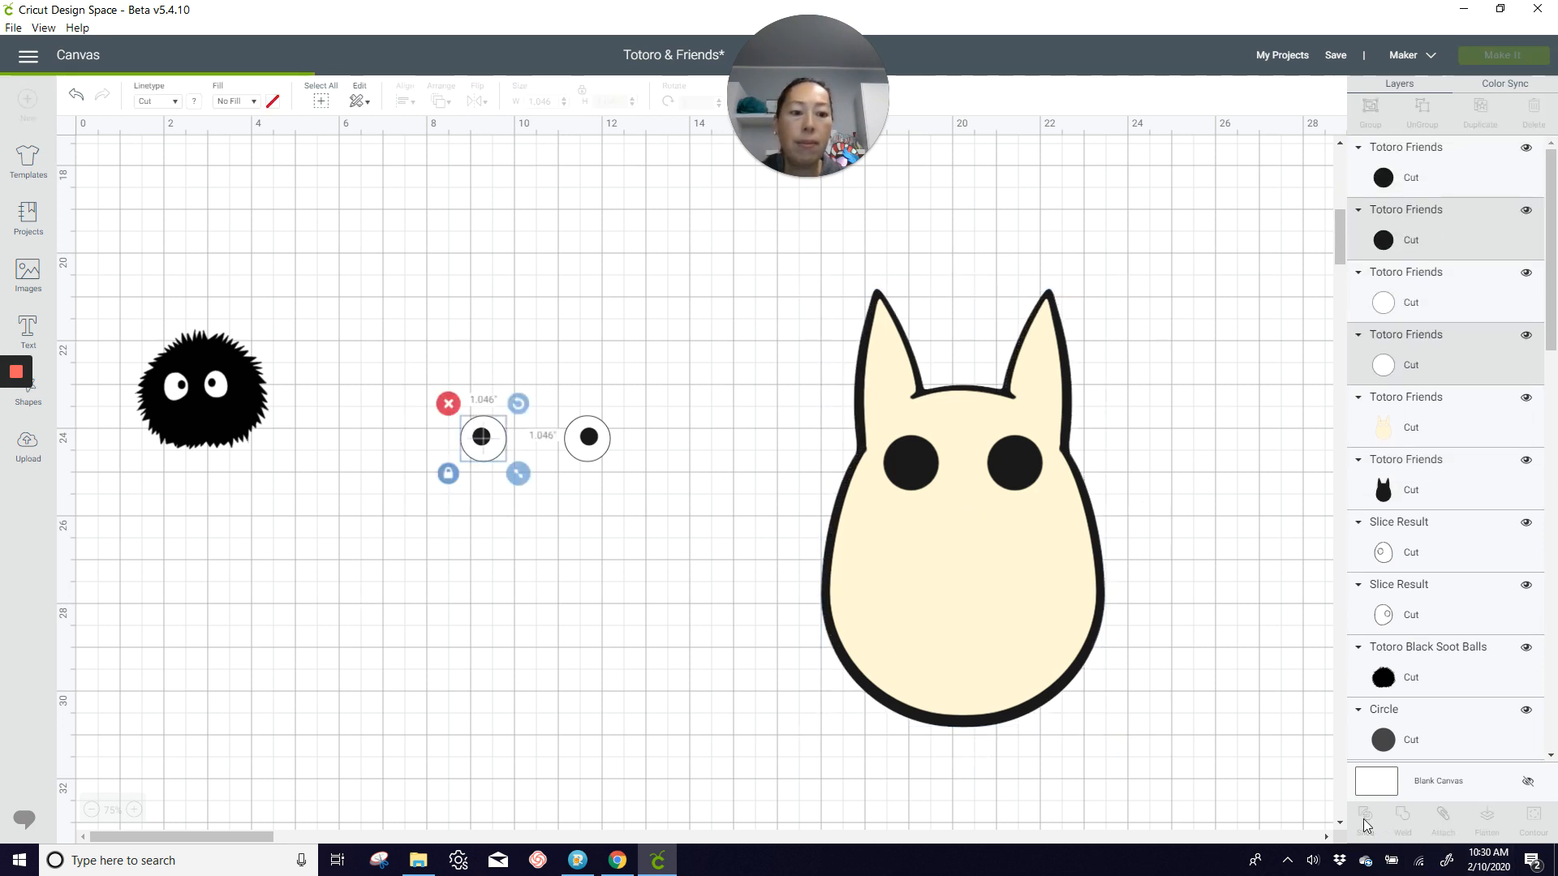
drag(548, 378, 636, 549)
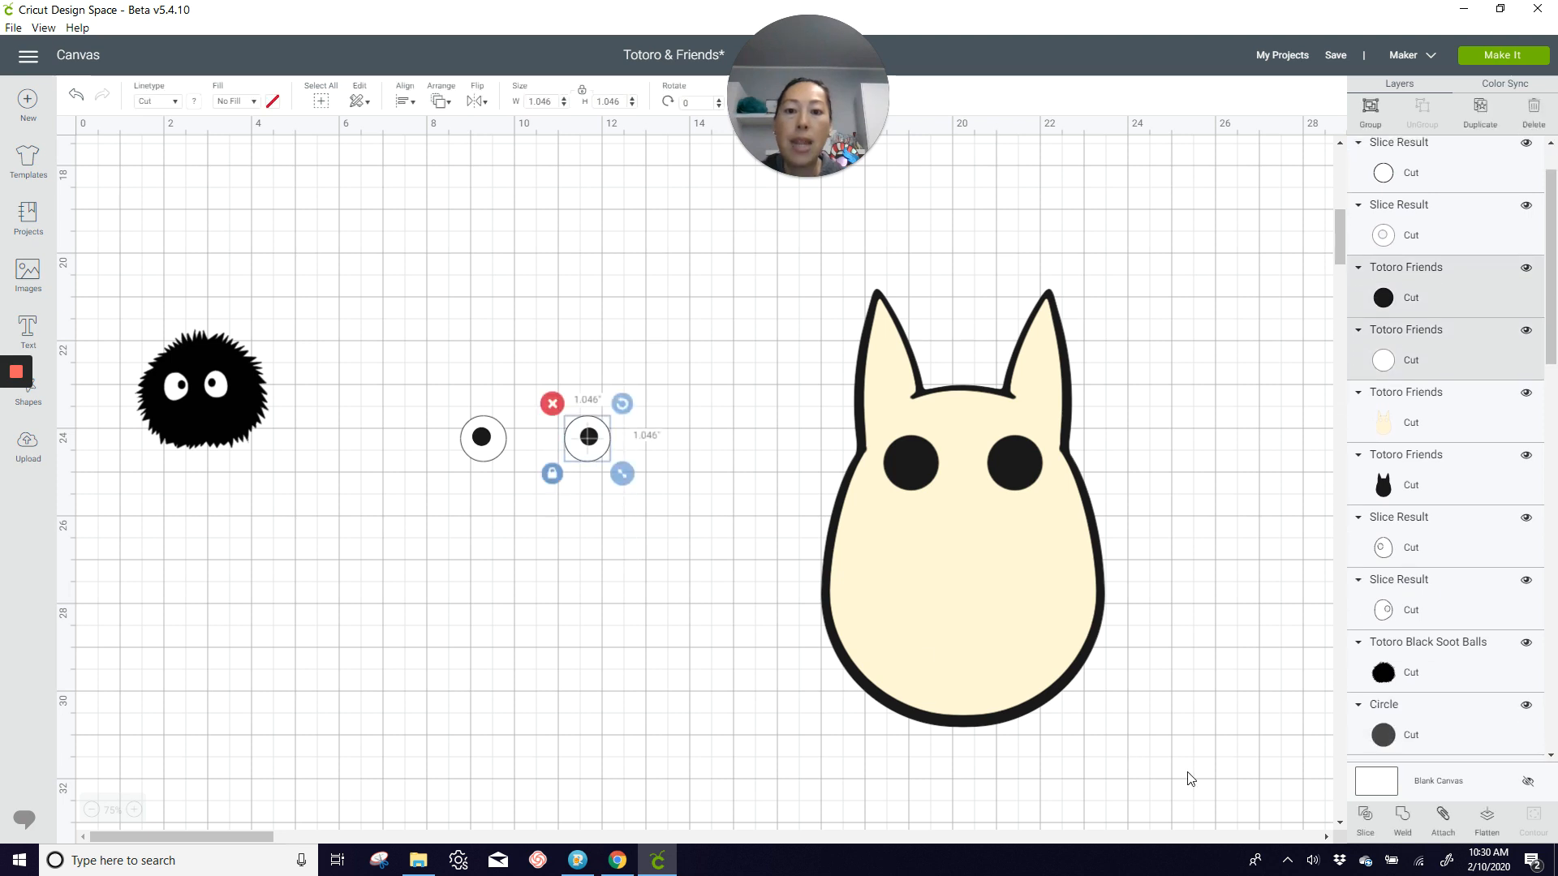
click(1367, 818)
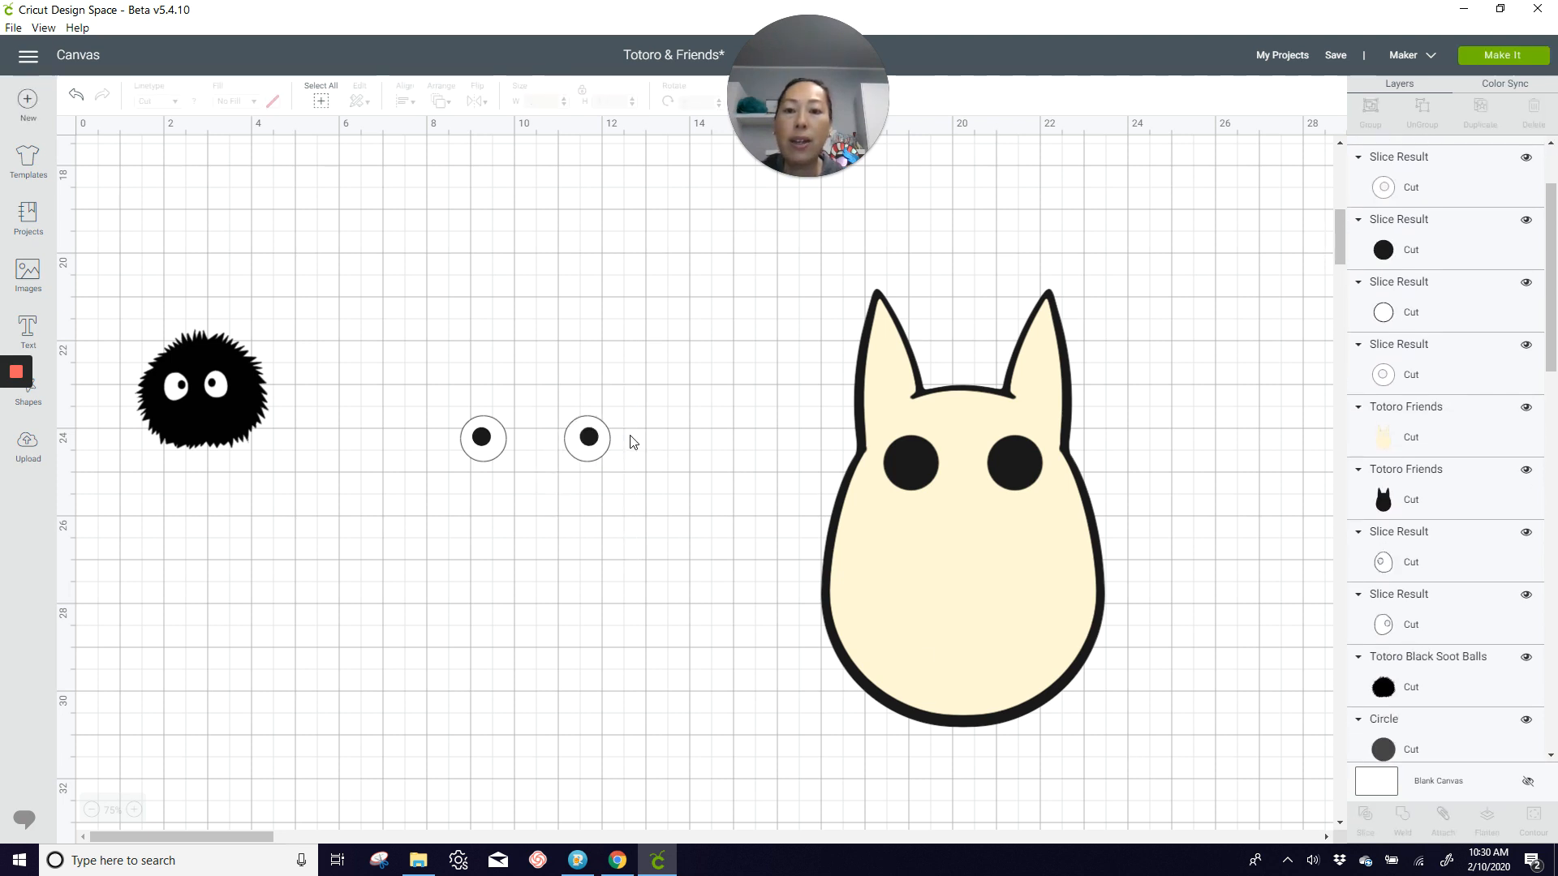
Step: Move the black pupils clear and place the two sliced white eyes over the cream Totoro's eye openings
drag(591, 438, 587, 311)
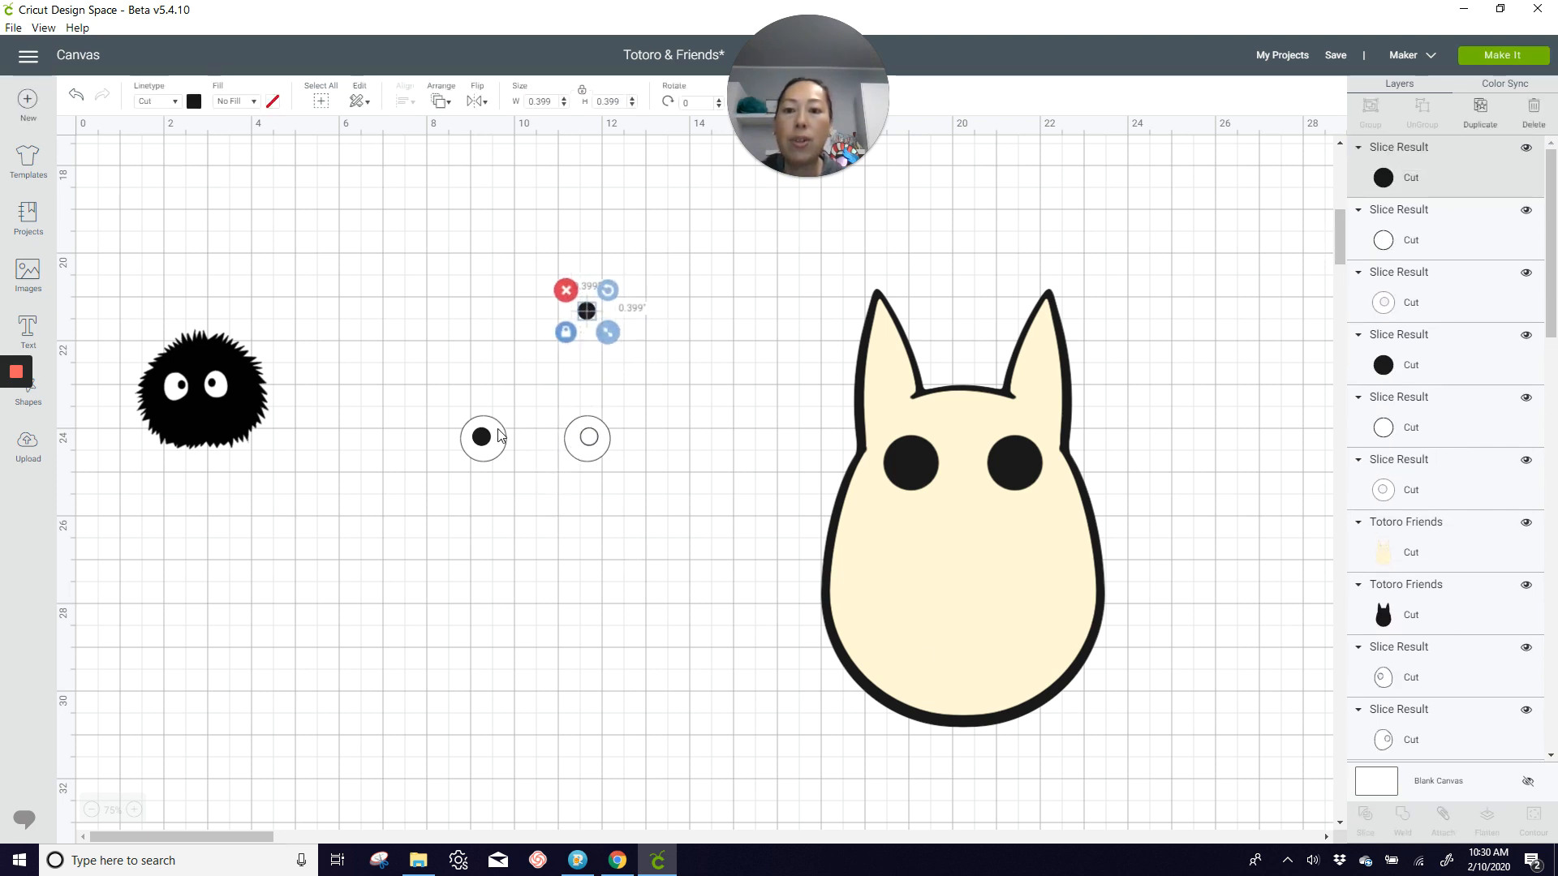
drag(487, 430, 537, 312)
drag(603, 454, 1029, 482)
drag(507, 453, 924, 470)
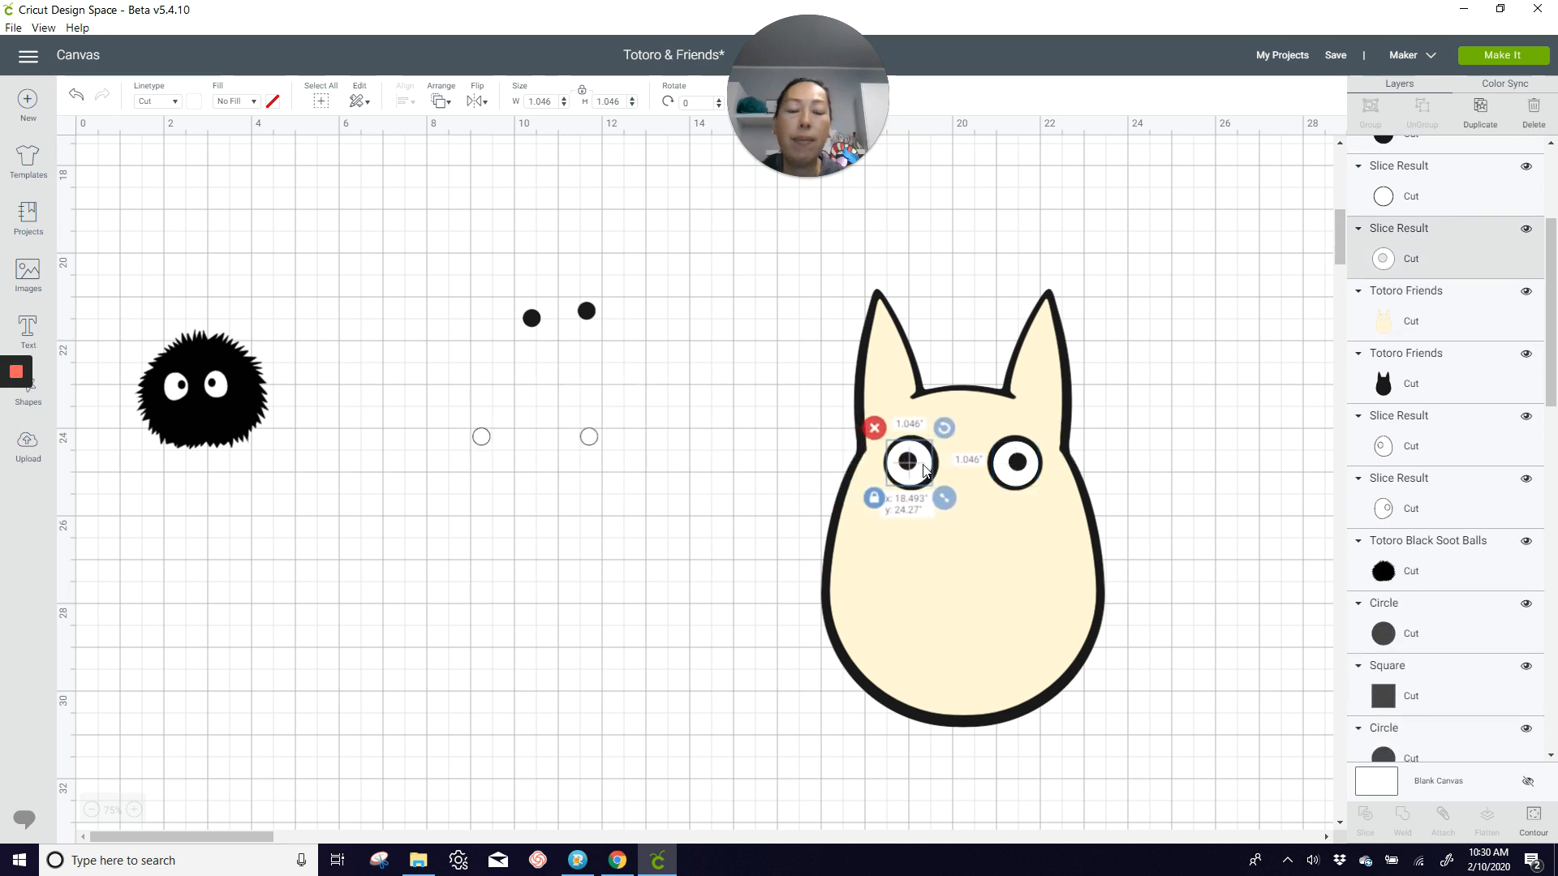
Step: Delete the cream Totoro's leftover pupil pieces and move the assembled character over beside the soot ball
drag(421, 248, 682, 499)
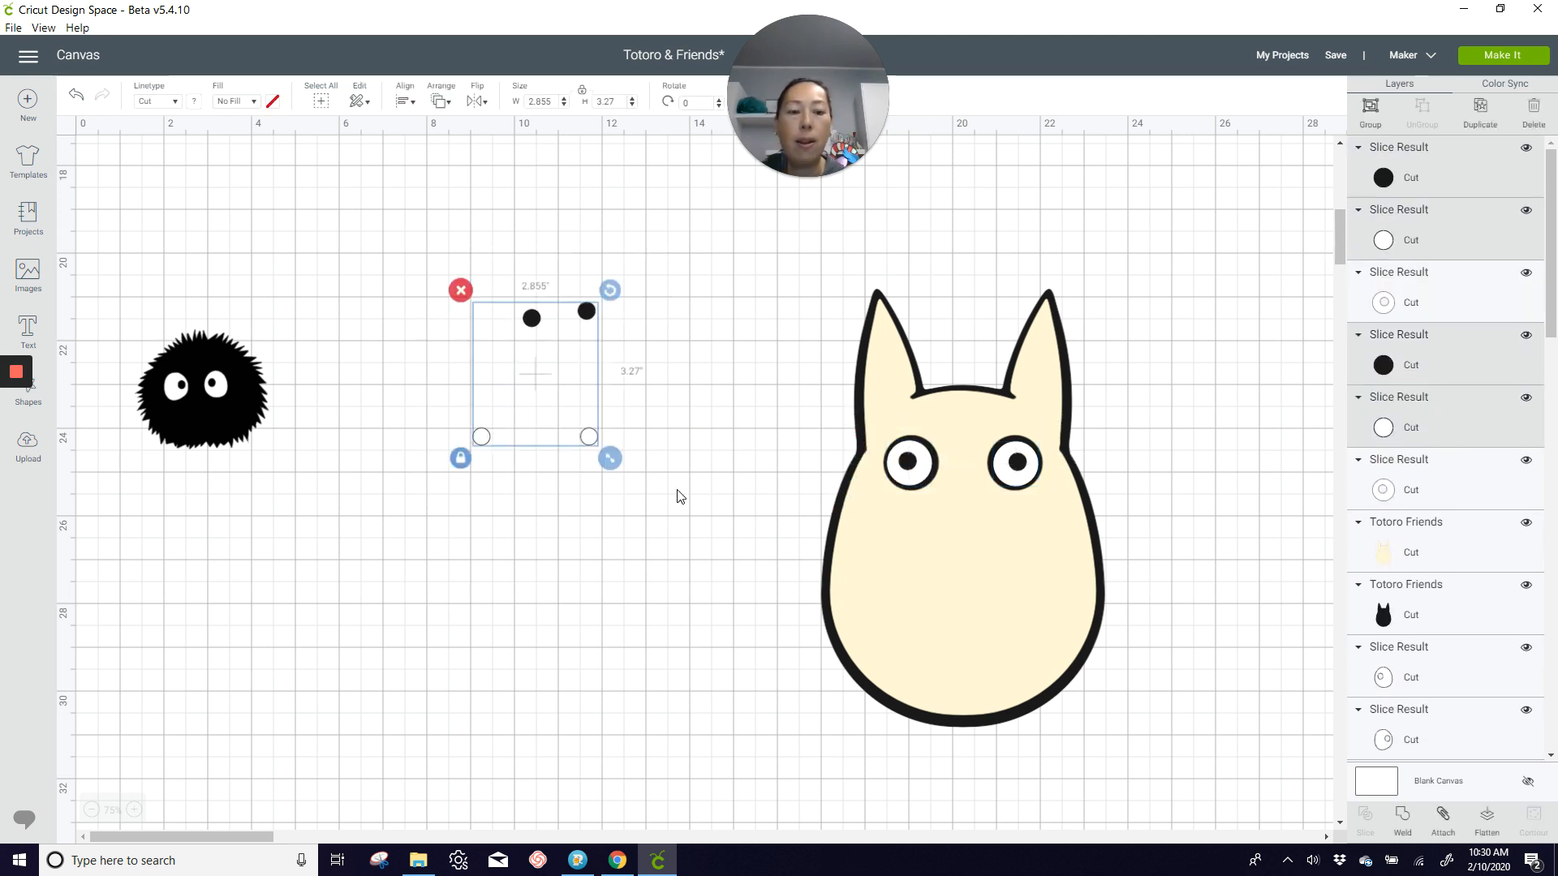
key(Delete)
drag(791, 319, 1144, 719)
drag(1078, 608, 504, 618)
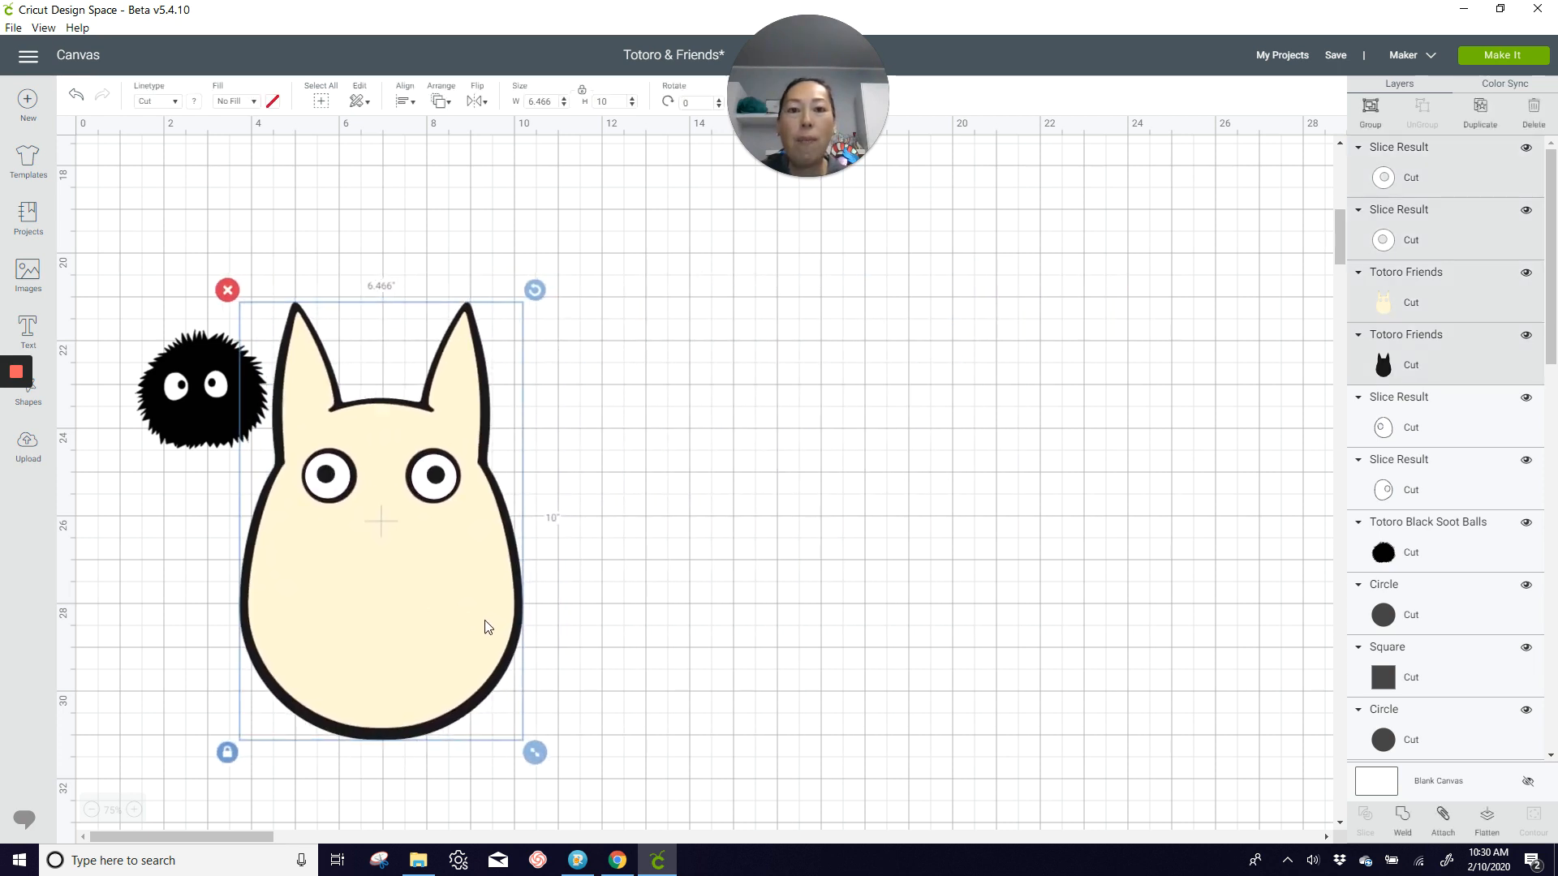
Step: Move the blue Totoro up to the upper part of the canvas
scroll(507, 617, up, 10)
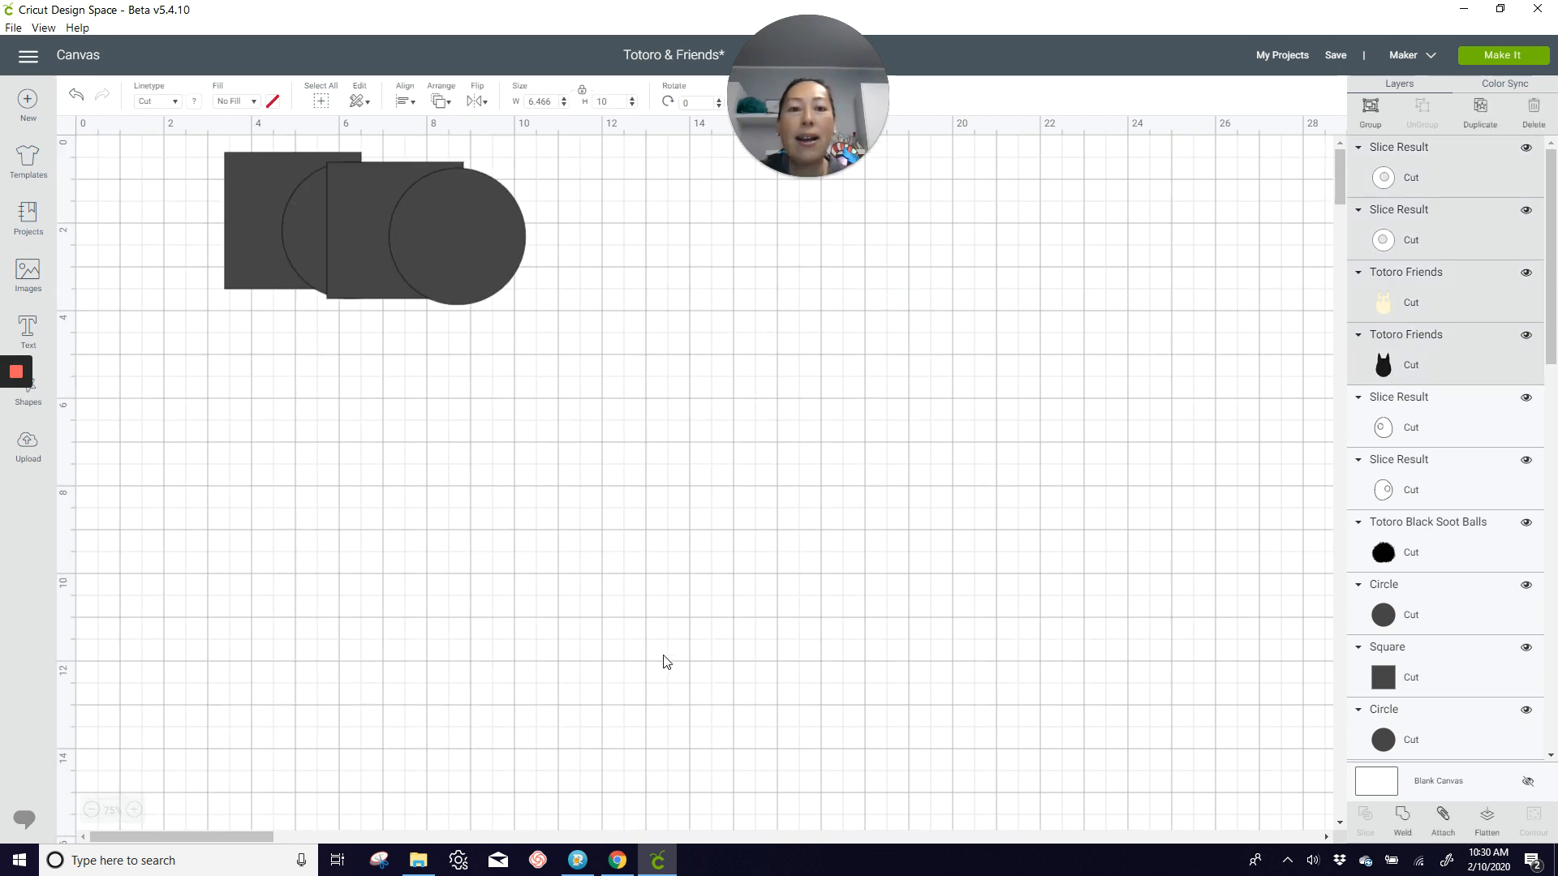
scroll(663, 661, down, 2)
drag(227, 838, 594, 821)
drag(704, 656, 197, 227)
drag(414, 838, 338, 843)
scroll(393, 737, up, 2)
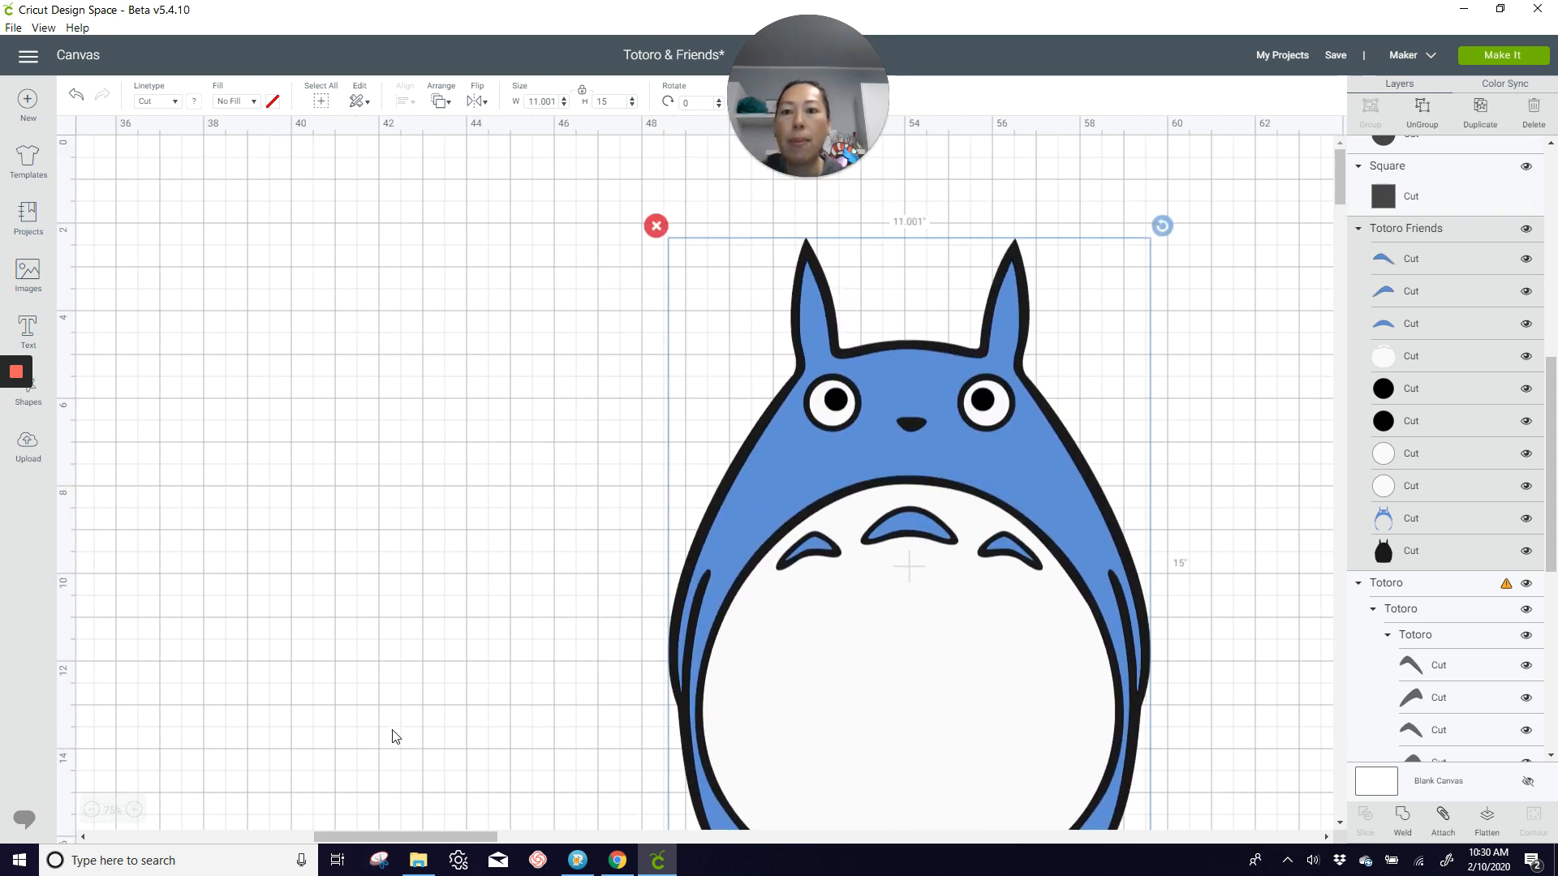
Step: Move the grey squares and circles together across the canvas towards the blue Totoro
drag(446, 838, 223, 844)
drag(161, 185, 532, 362)
drag(404, 221, 1168, 347)
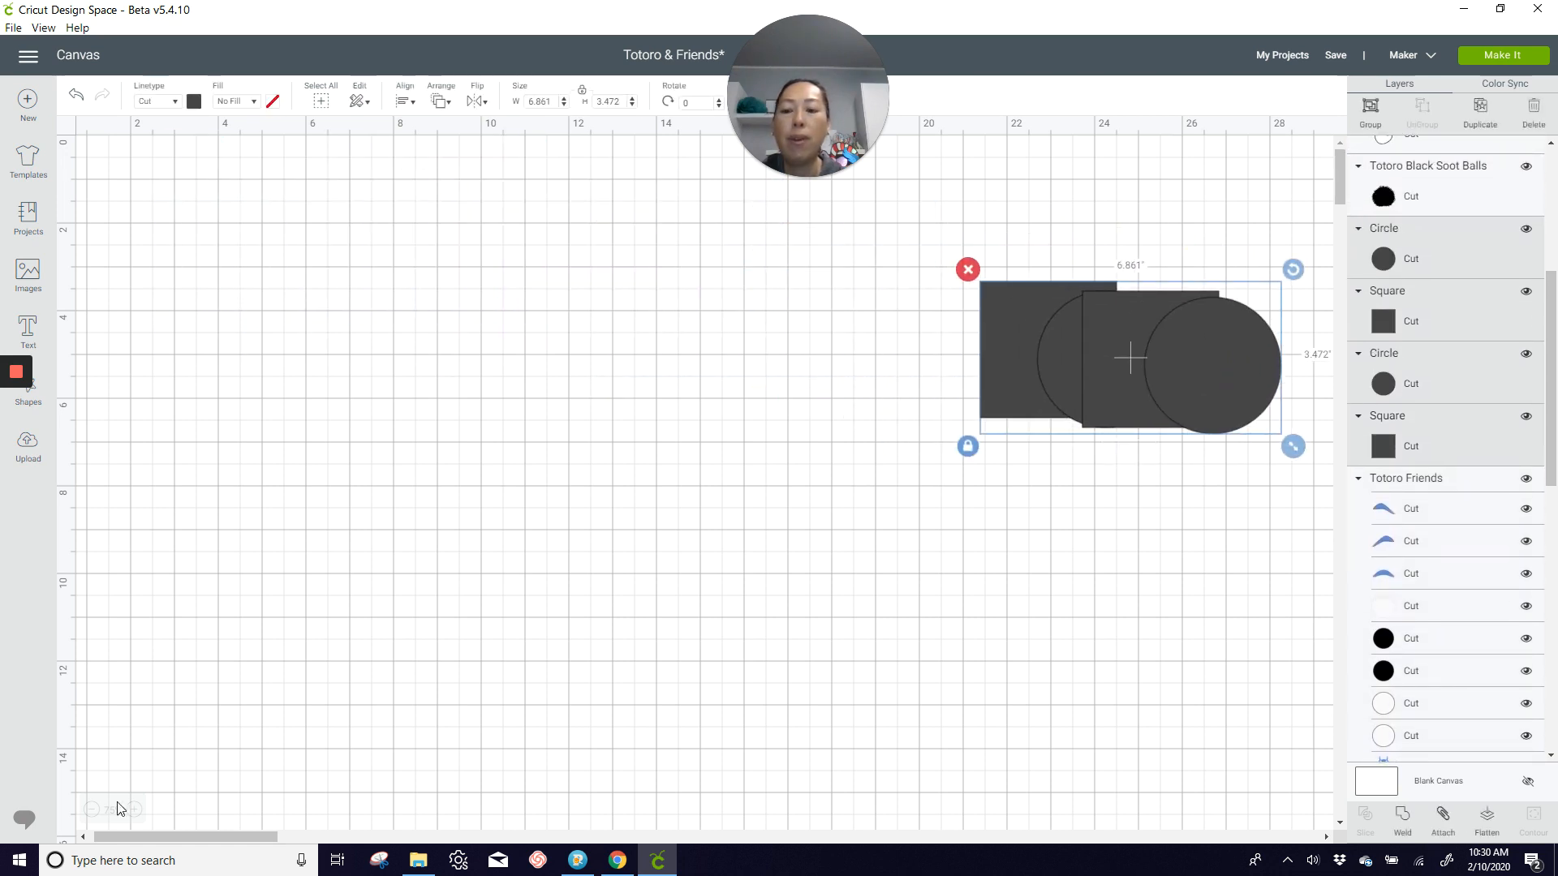
Step: Place the blue Totoro closer to the grey squares and circles and ungroup its layers
drag(163, 838, 267, 844)
click(91, 808)
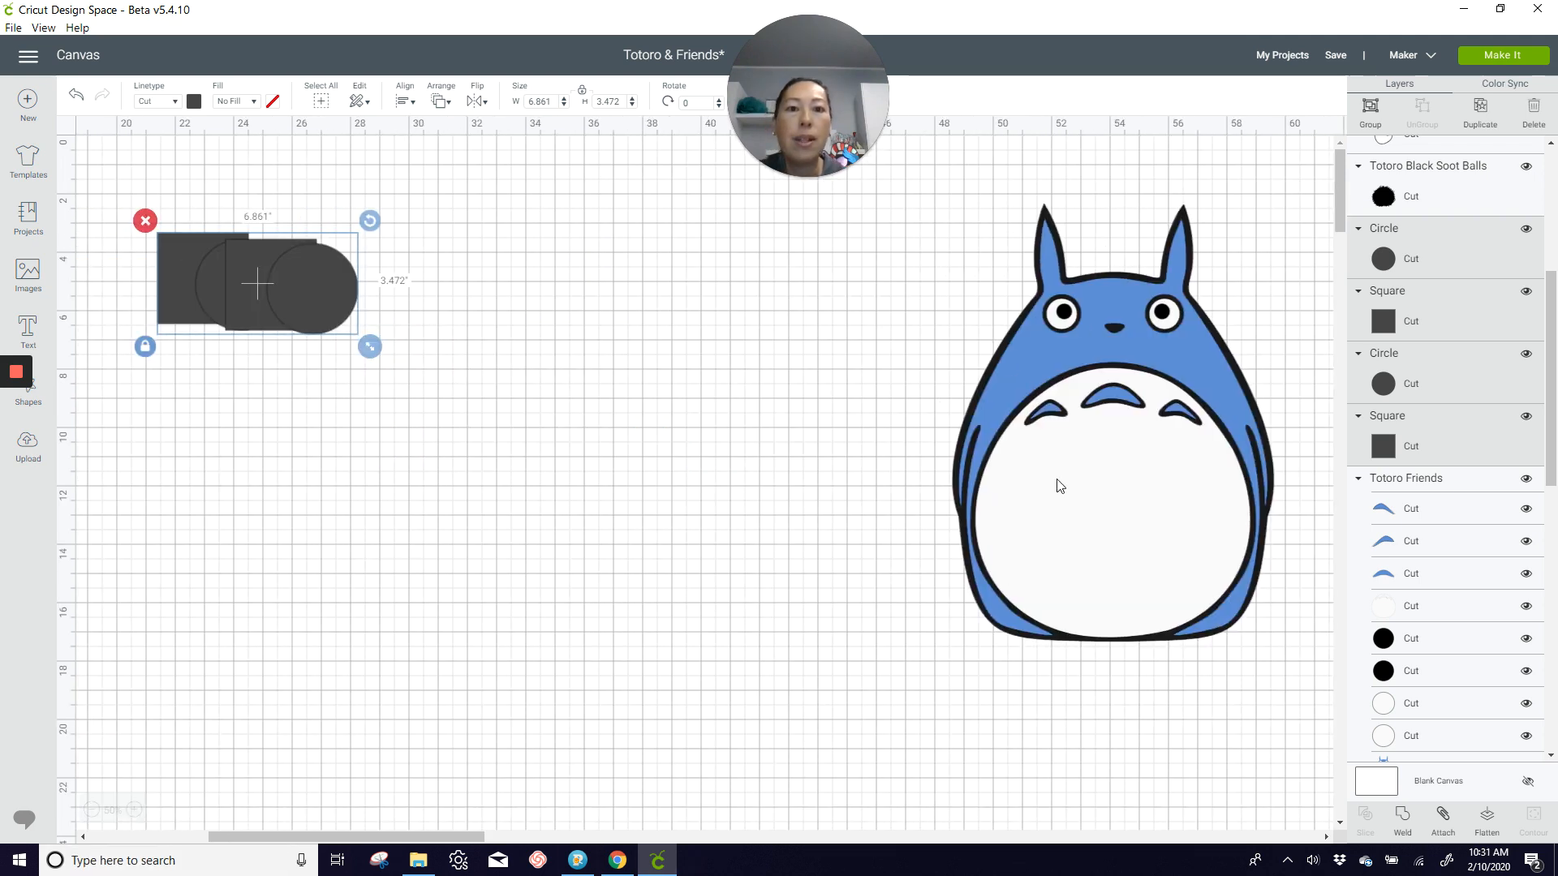
drag(1059, 485, 547, 507)
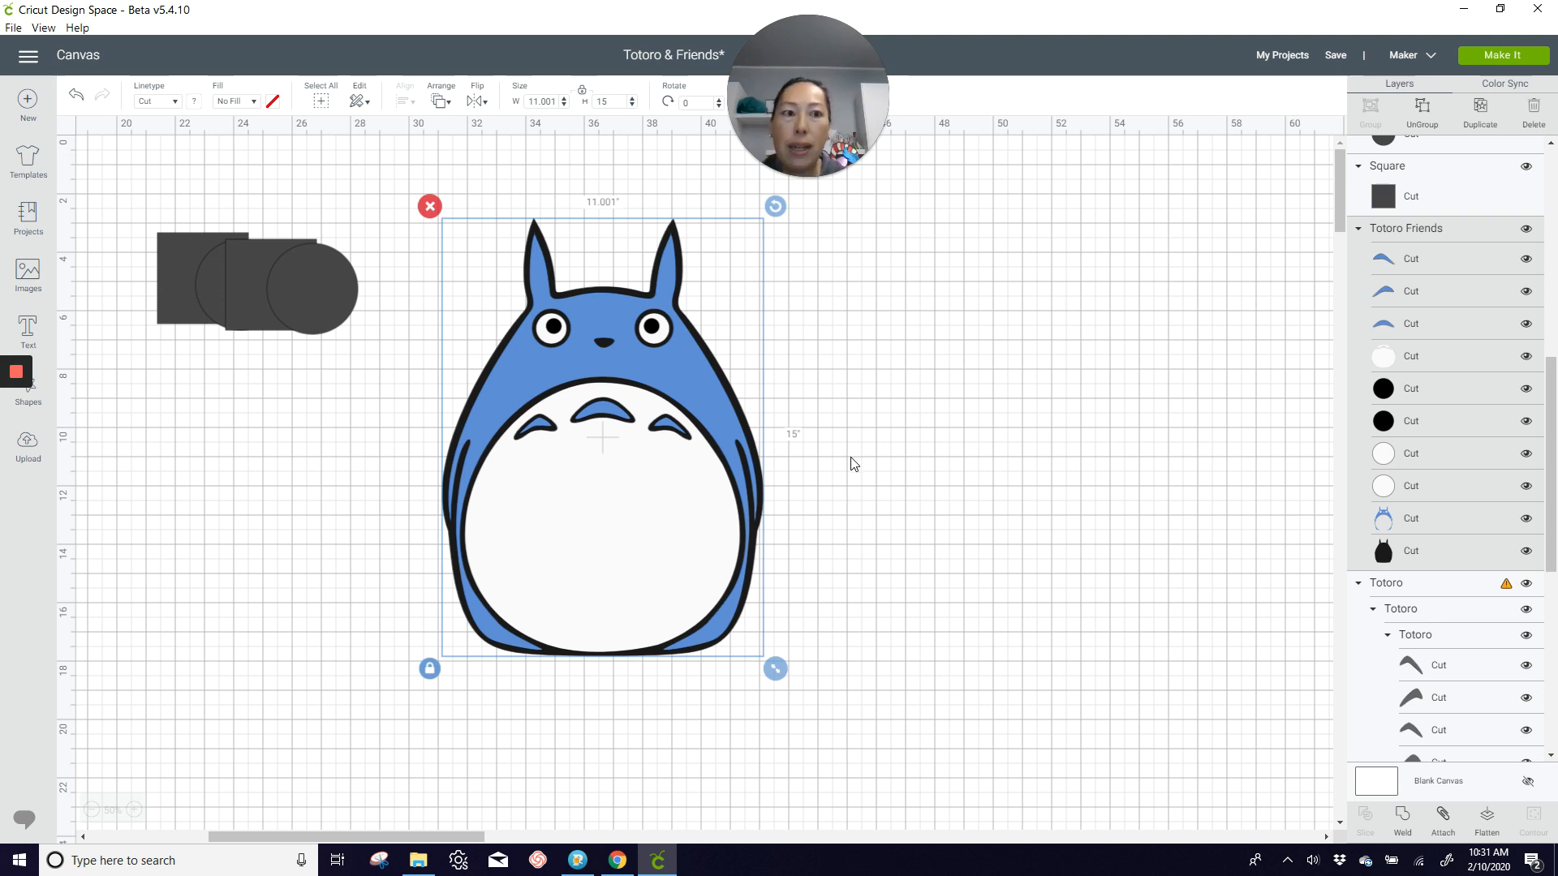
click(1423, 115)
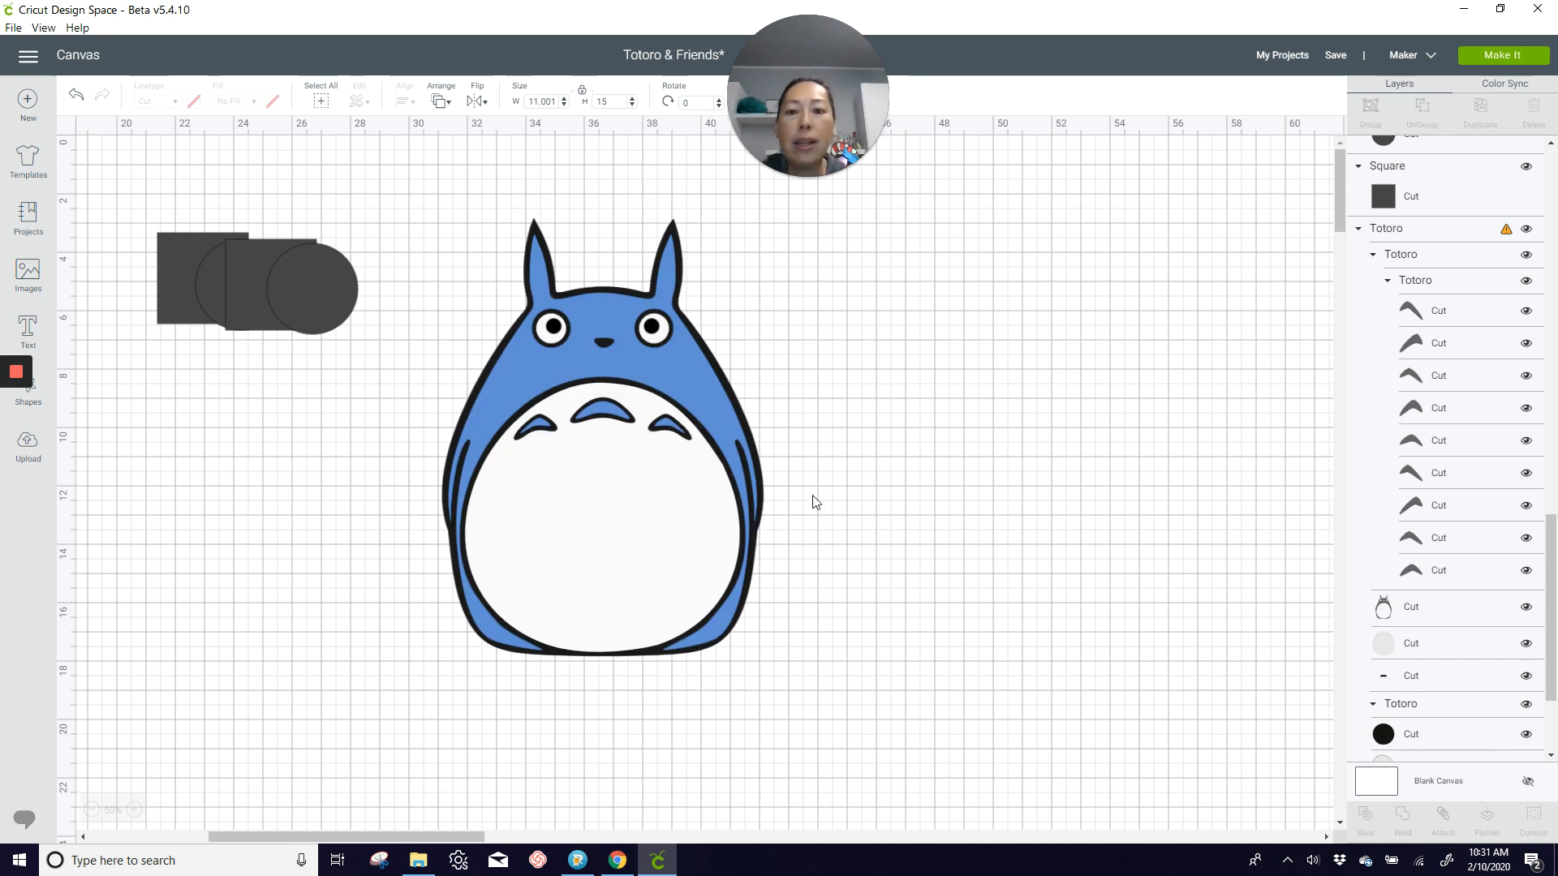
Step: Examine the sizes of the blue Totoro's white belly and blue body layers
click(643, 538)
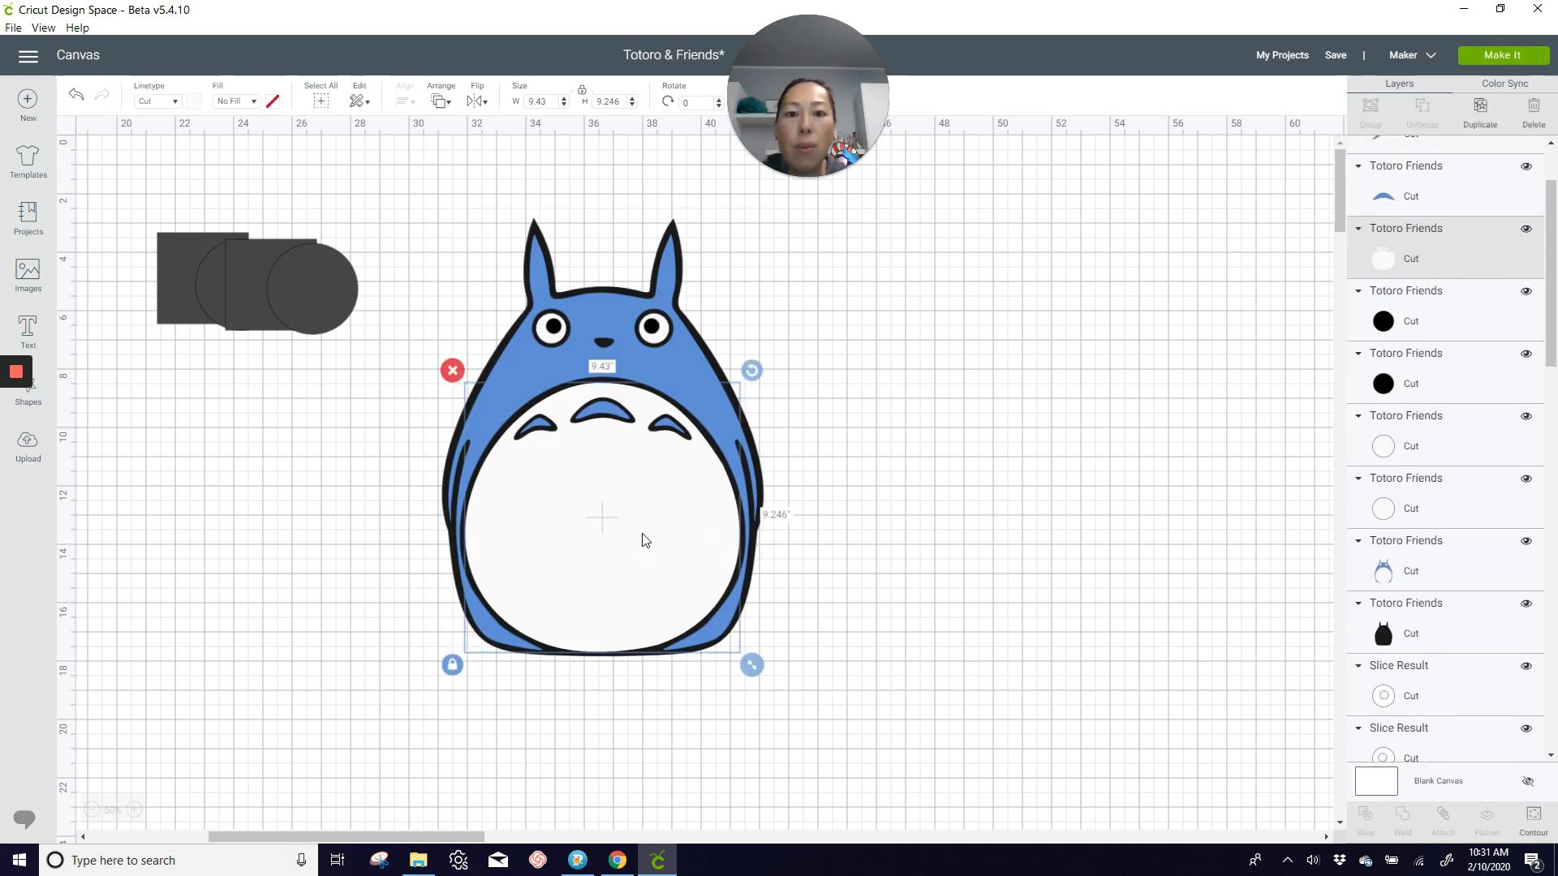
mouse_move(645, 540)
mouse_down()
mouse_move(673, 535)
mouse_move(645, 541)
mouse_up()
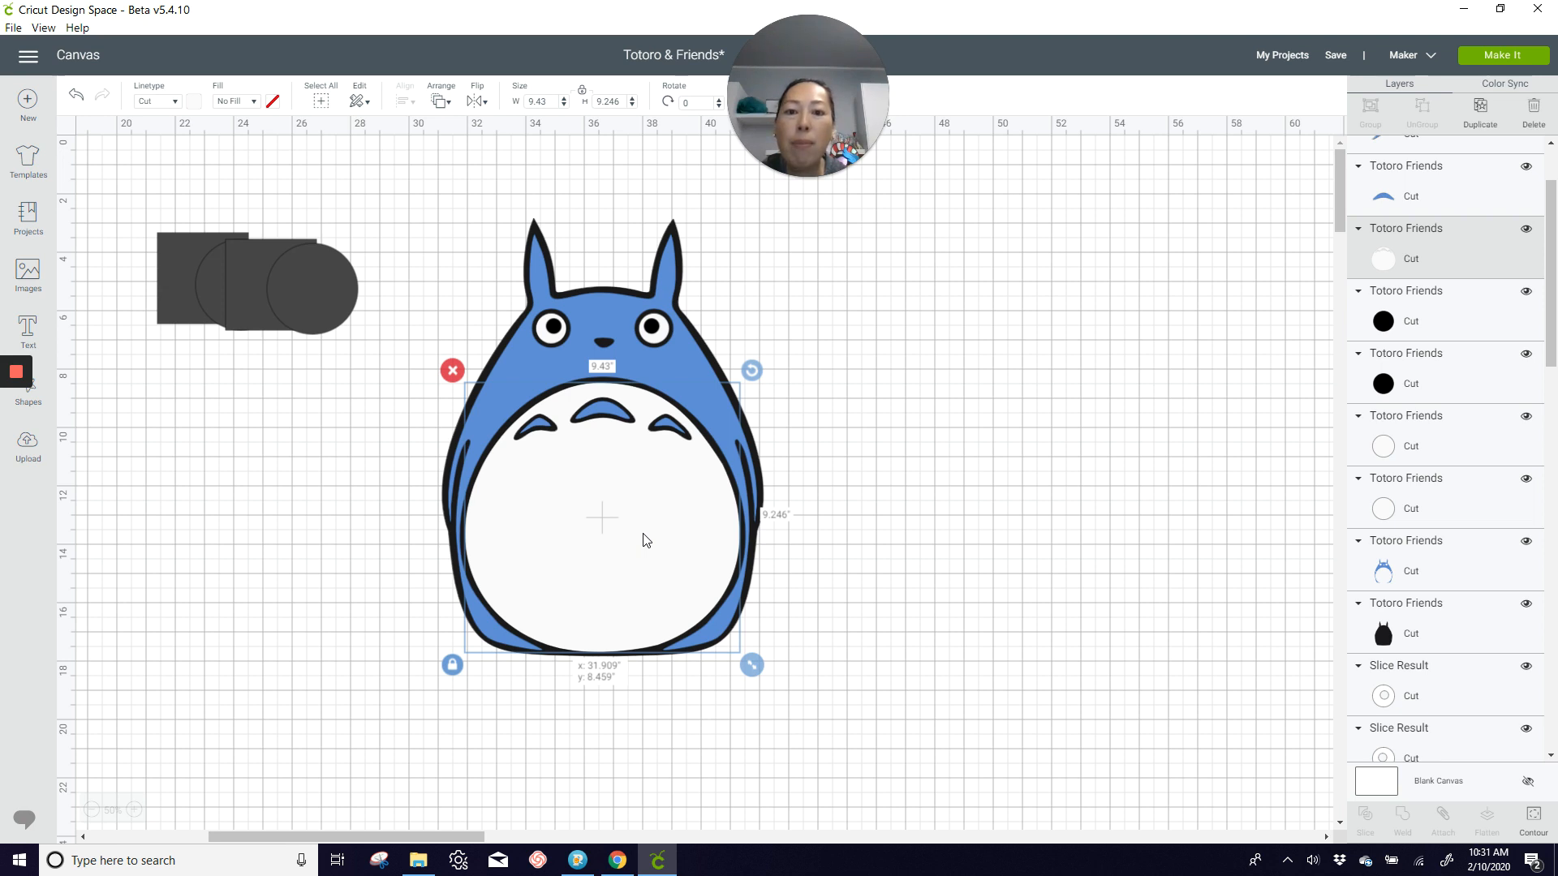
drag(647, 540, 644, 539)
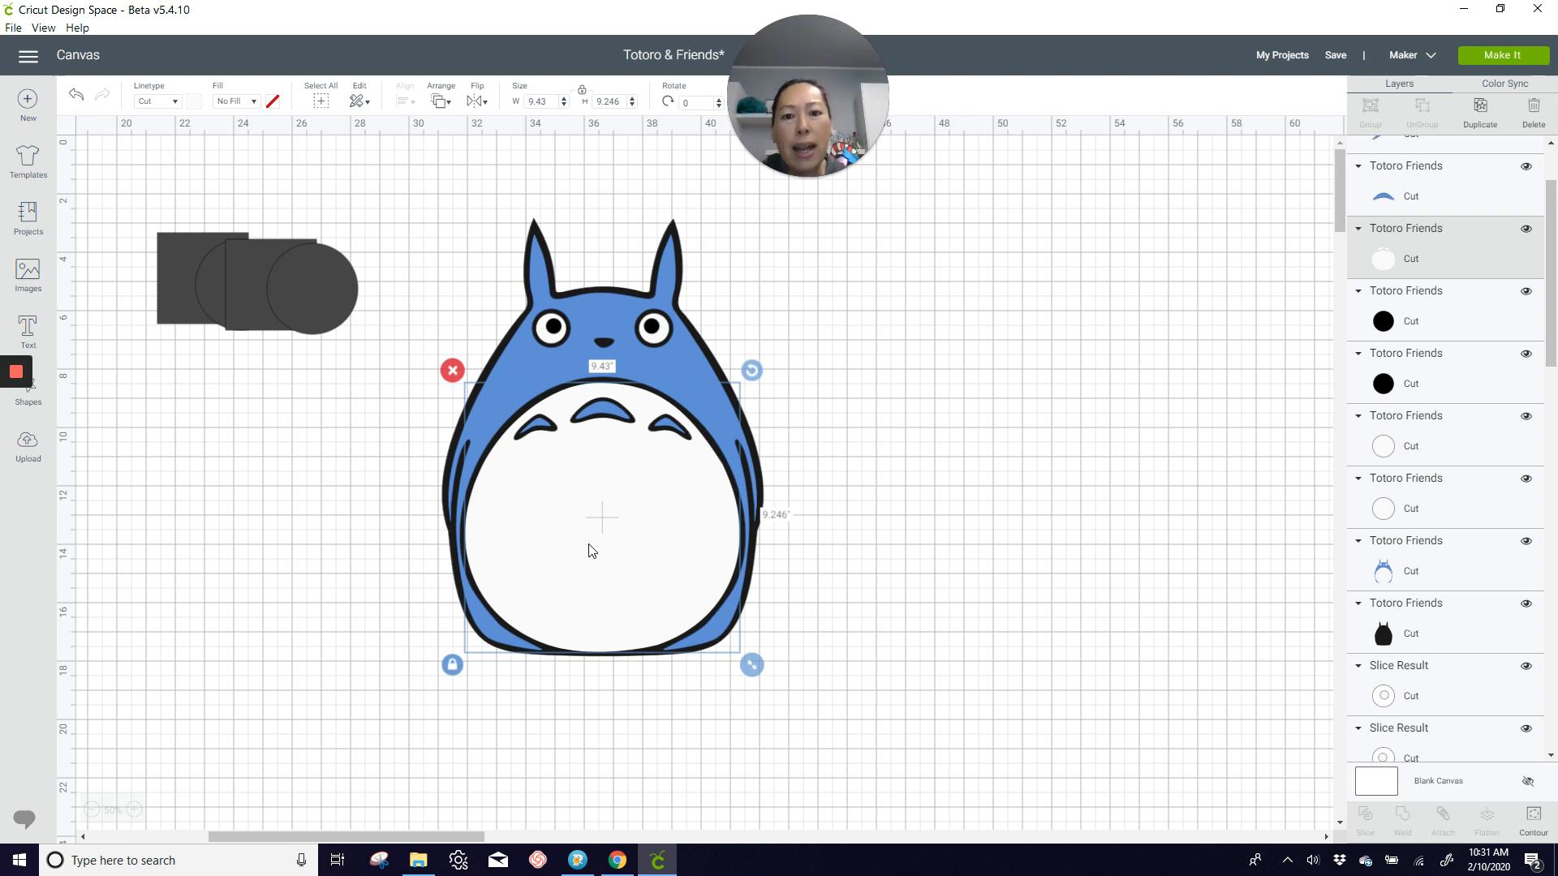
click(700, 386)
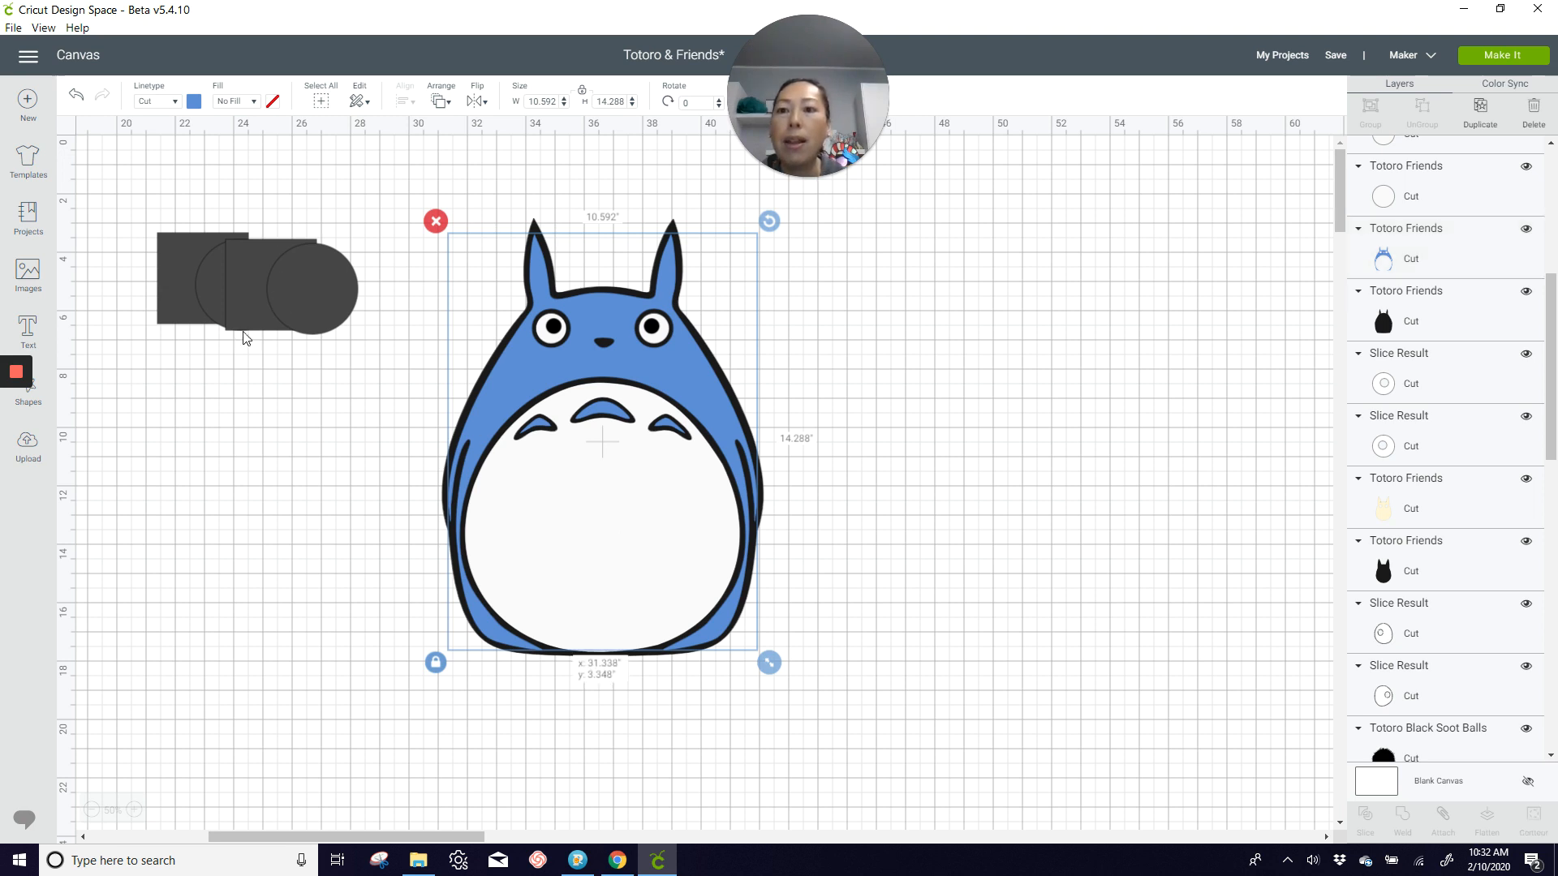
Step: Pull one square below the other grey shapes and resize it to 11 by 11 inches
drag(240, 292, 128, 394)
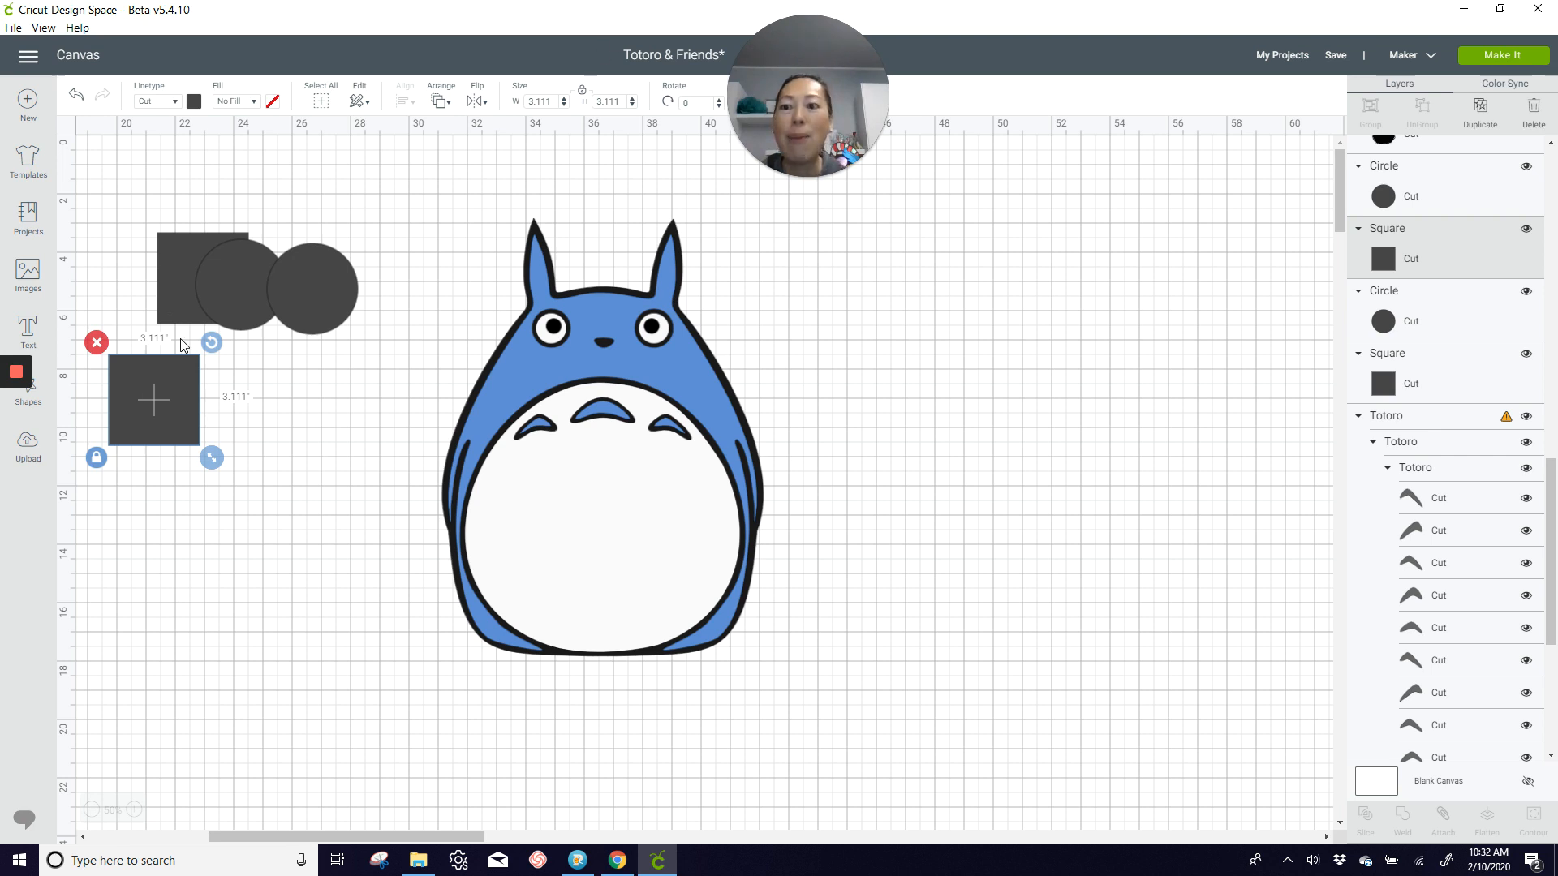
text(11)
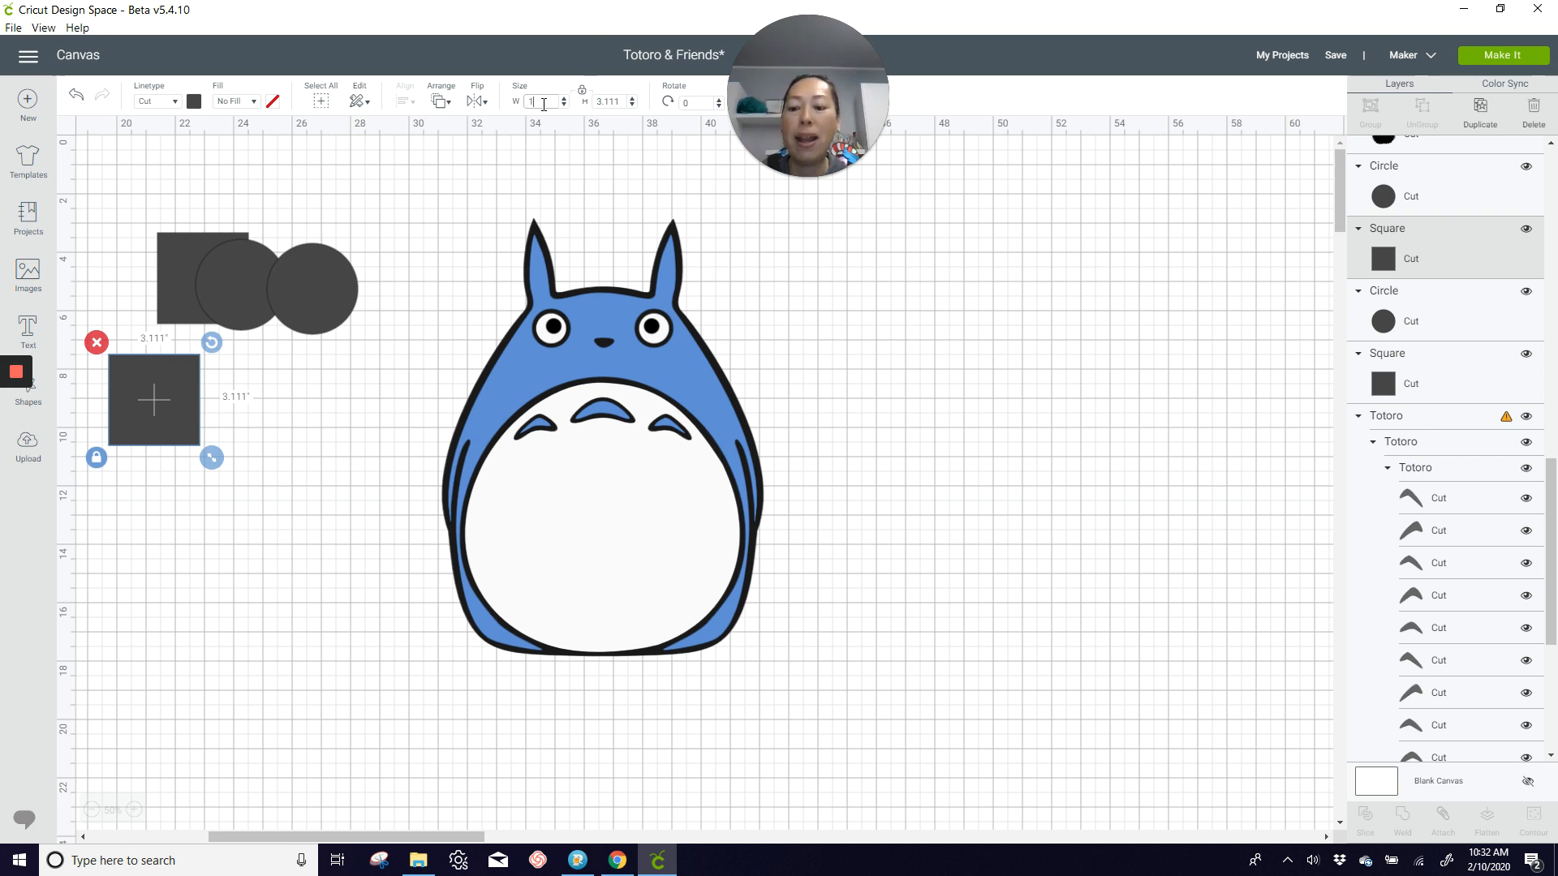
key(Tab)
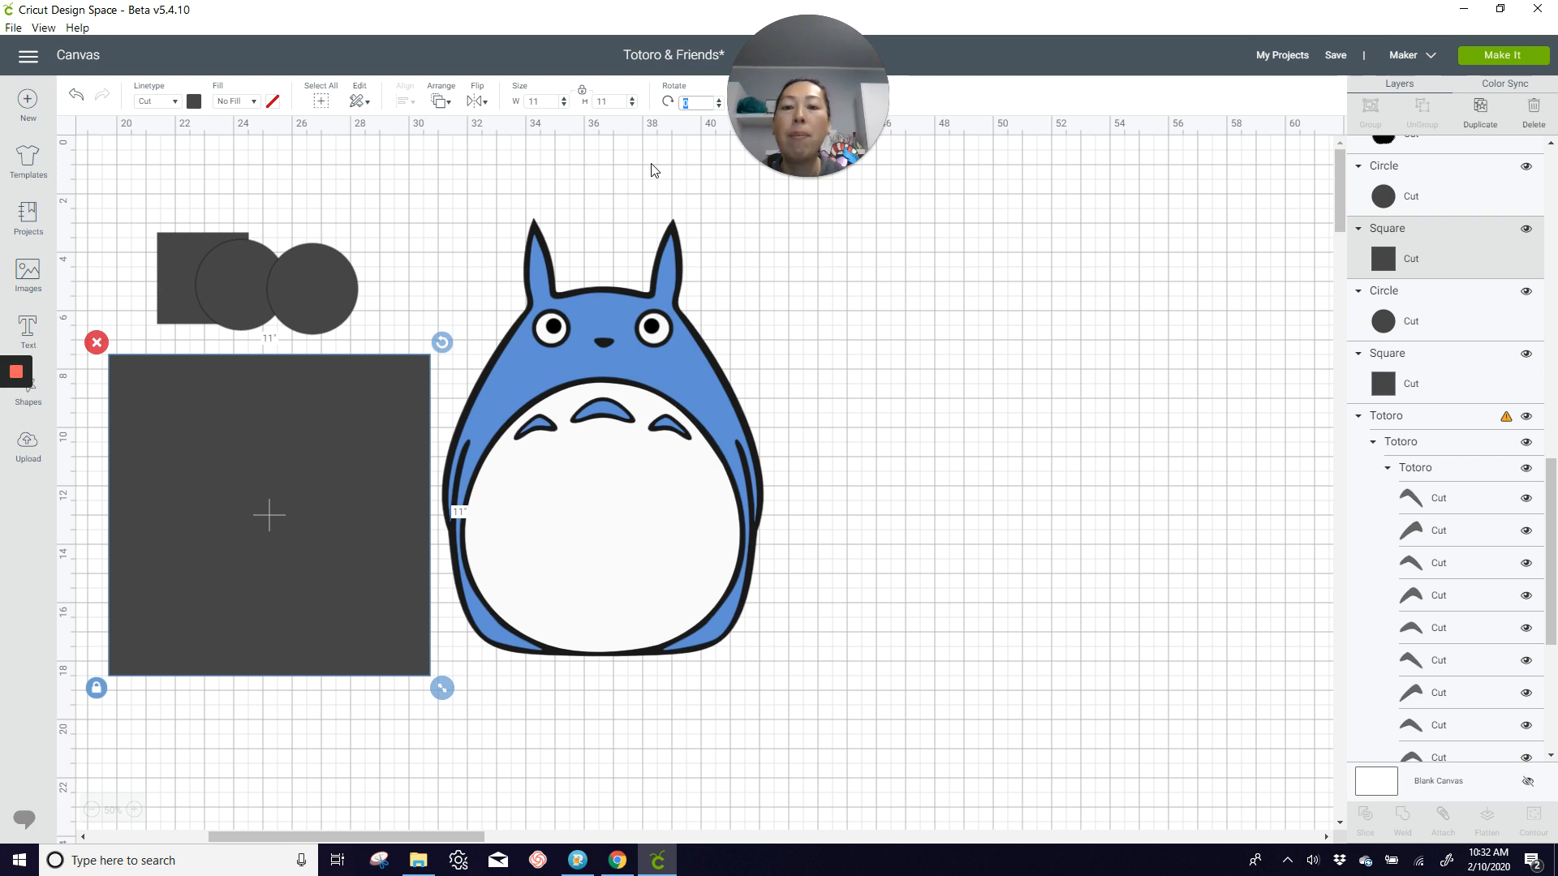
Step: Move all of the blue Totoro's layers together away from the large square to free up space
click(511, 207)
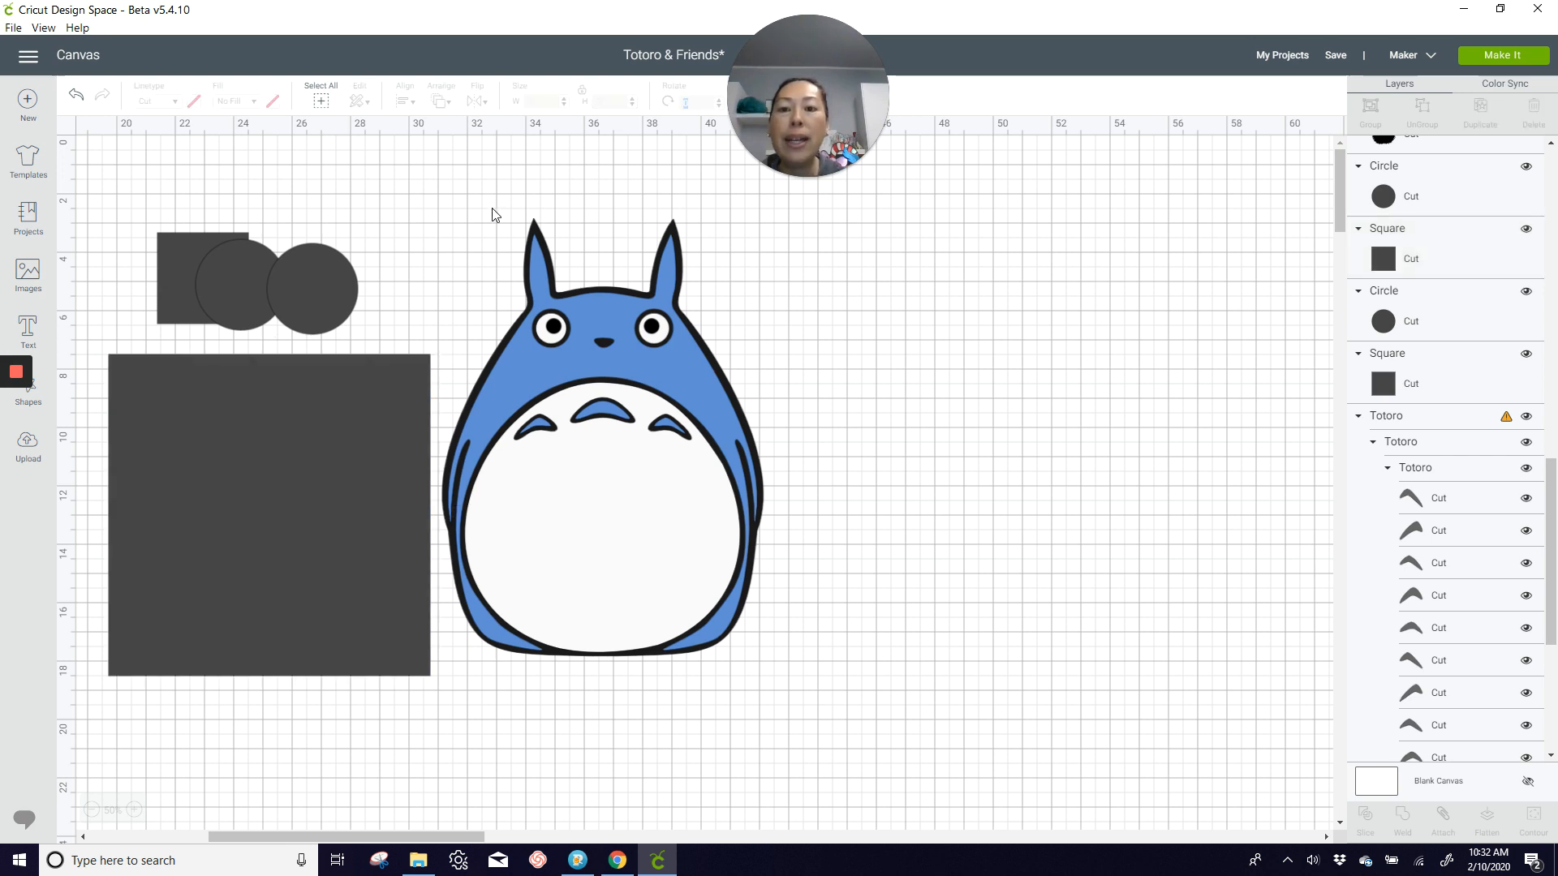
drag(493, 215, 749, 702)
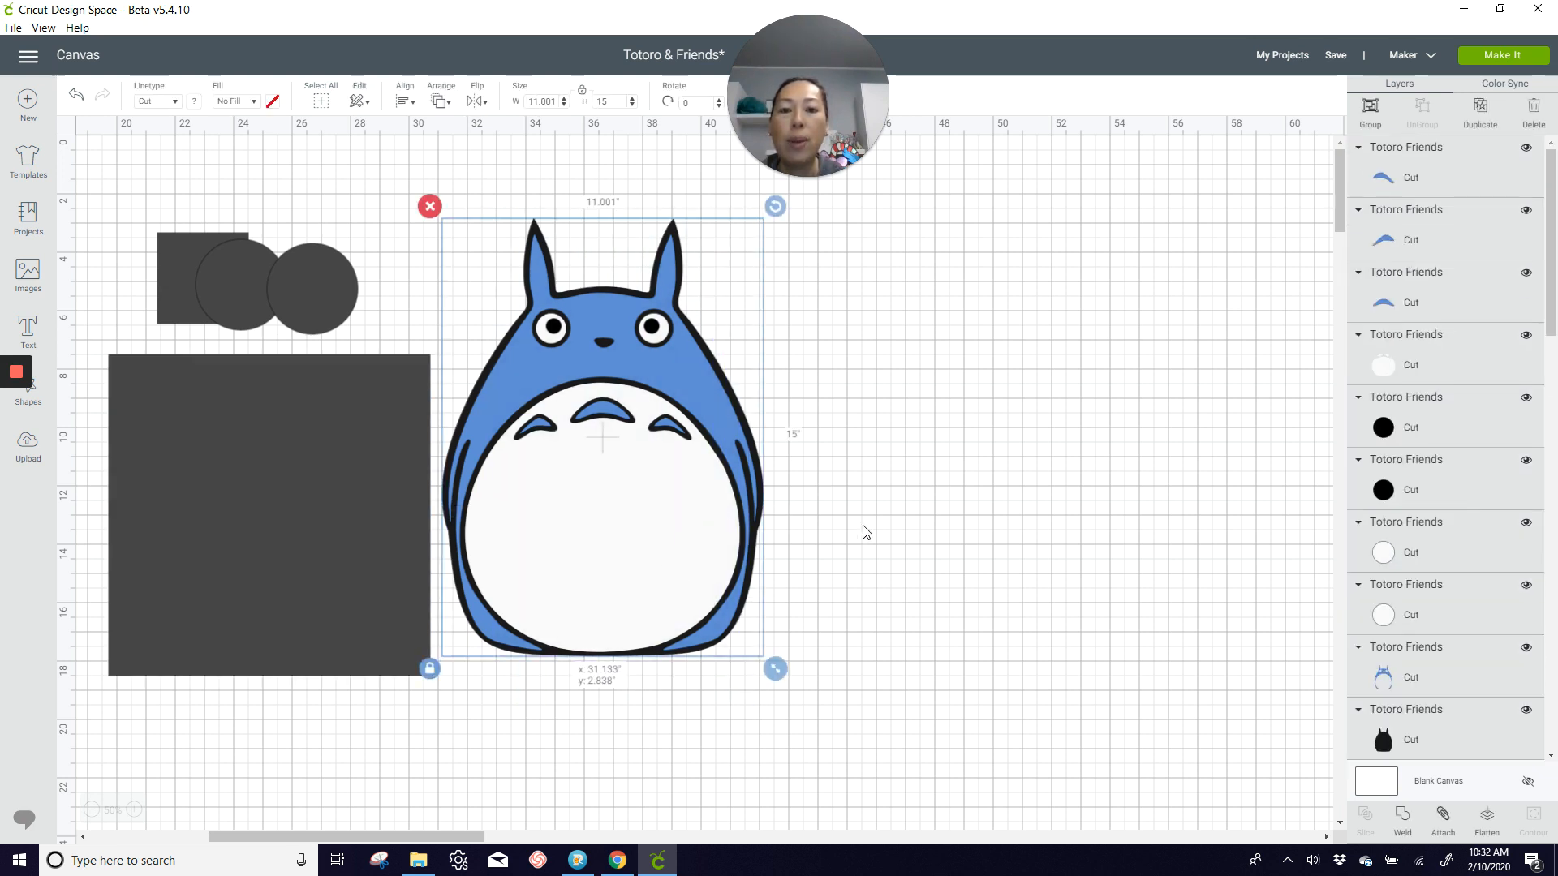
drag(756, 510, 1108, 509)
Step: Place the 11-inch square beside the blue Totoro, duplicate it, and position the copy directly beneath the original
drag(350, 493, 610, 397)
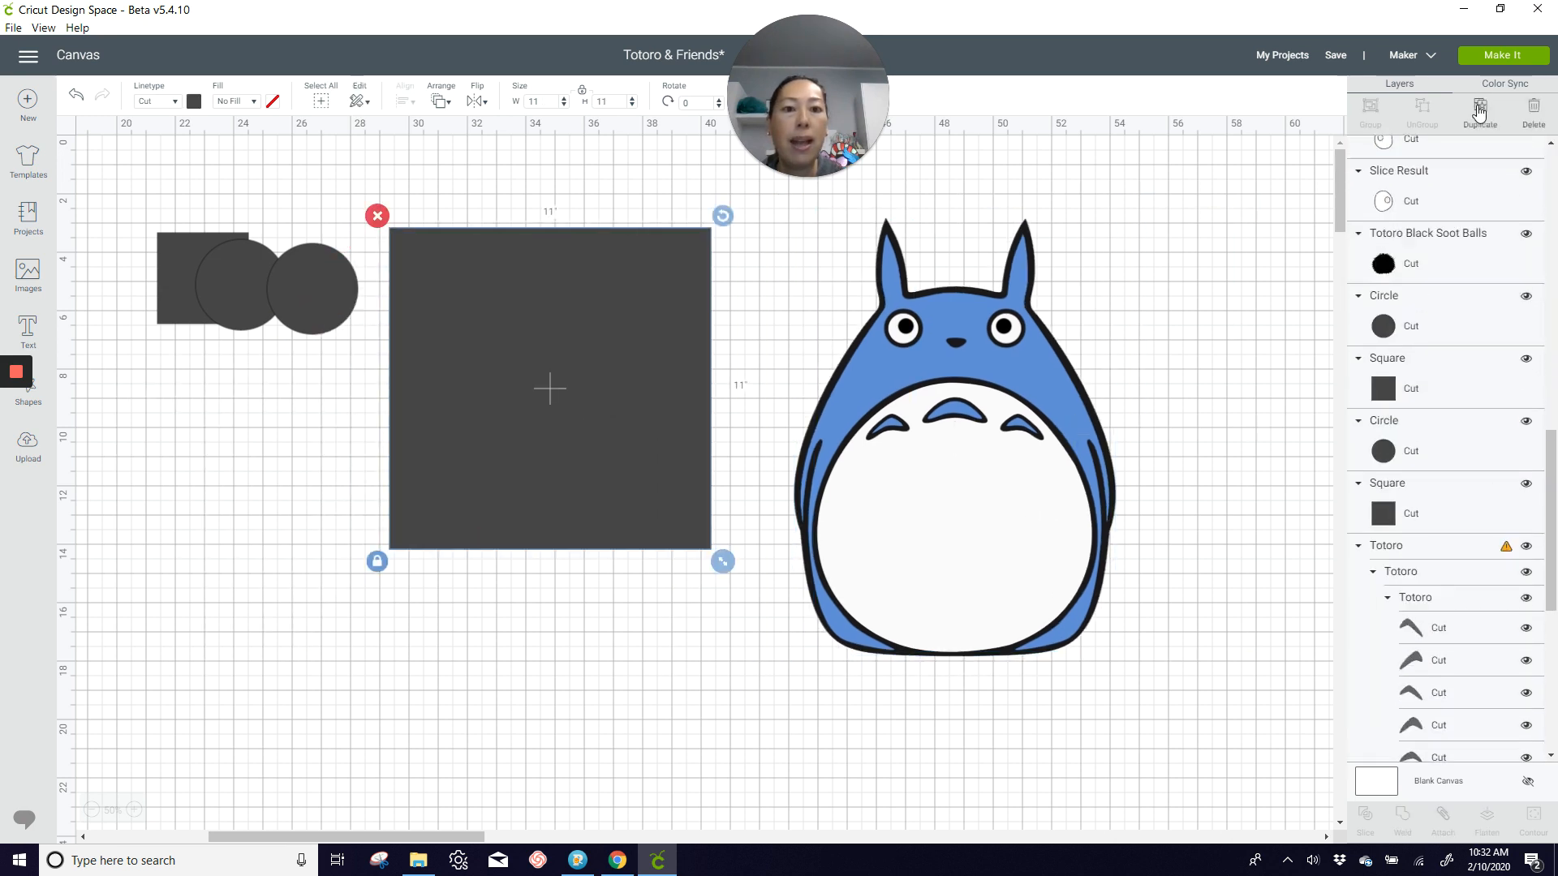
click(1478, 112)
drag(508, 368, 500, 672)
Step: Select all of the blue Totoro's layers together to check the character's overall size
click(882, 437)
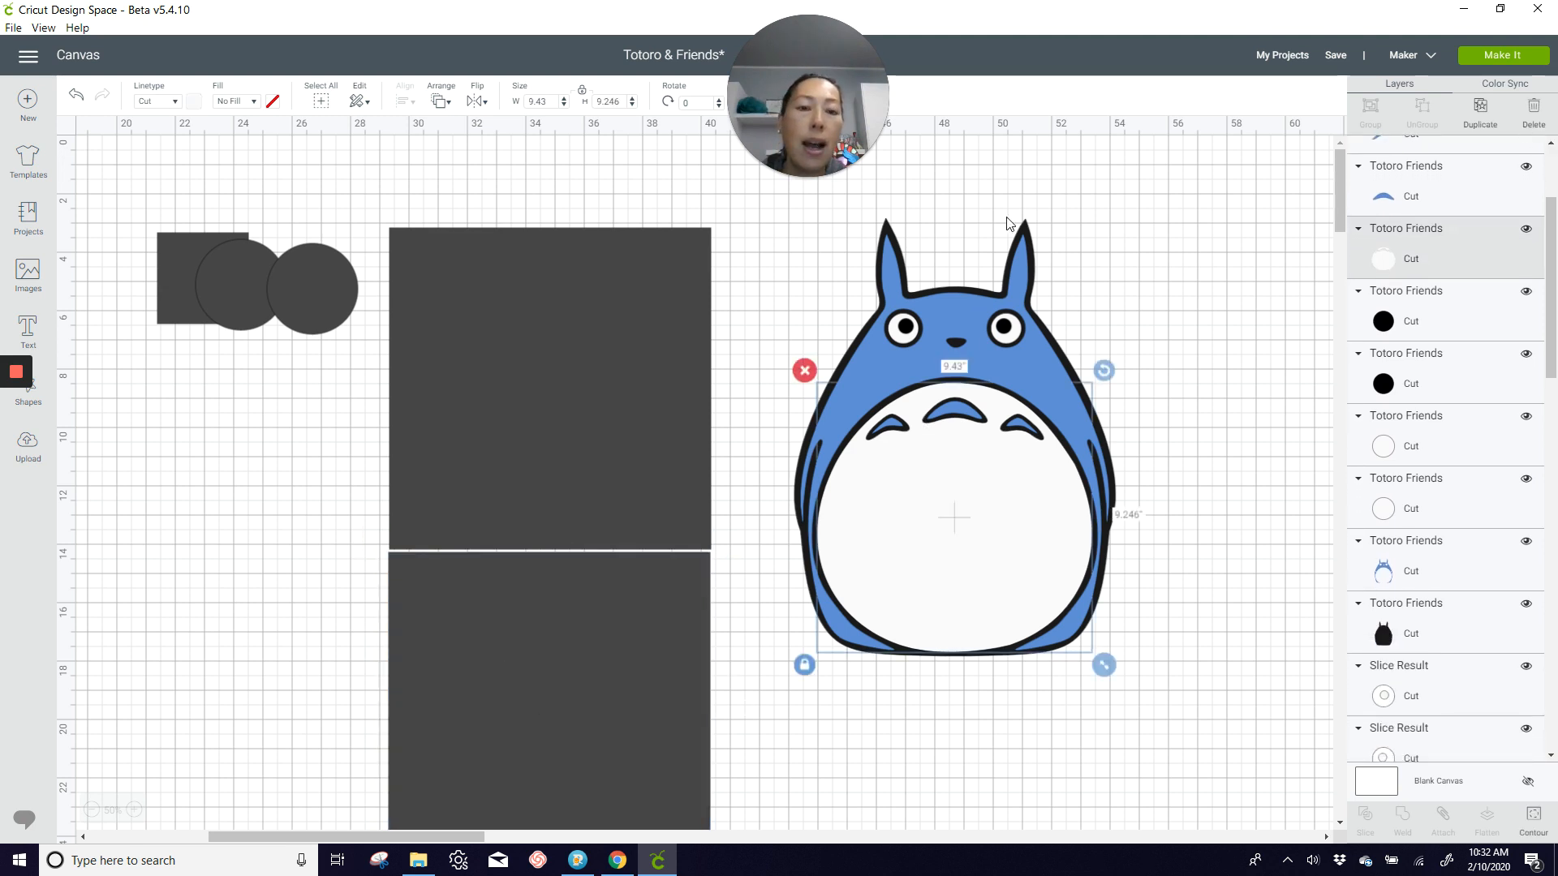
click(828, 254)
drag(793, 236, 1112, 623)
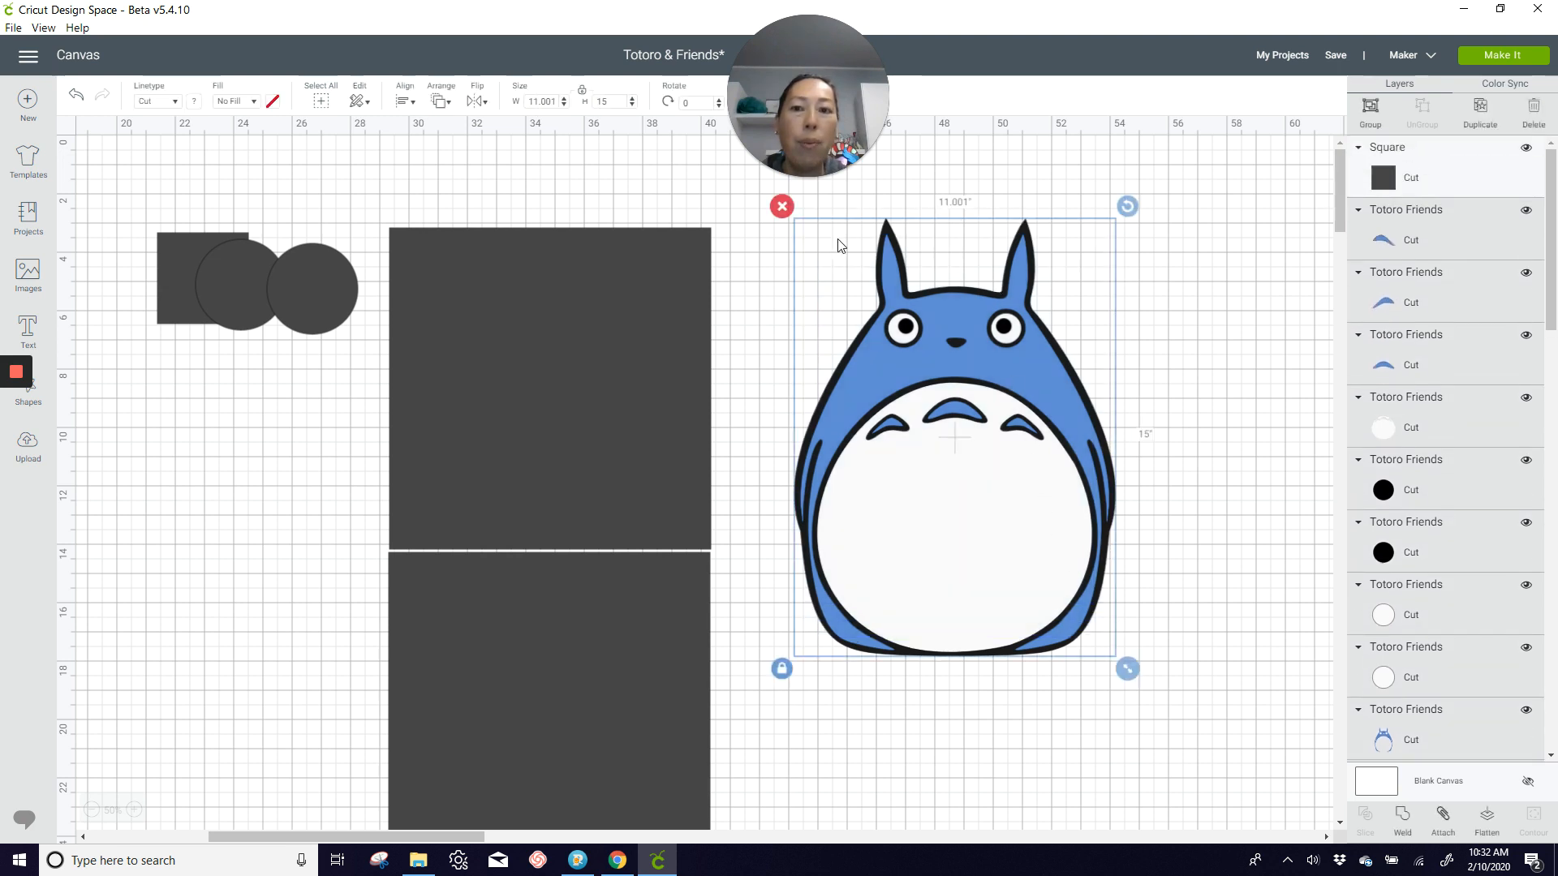
Step: Resize the upper large square beside the blue Totoro to 11.5 by 11.5 inches
click(533, 260)
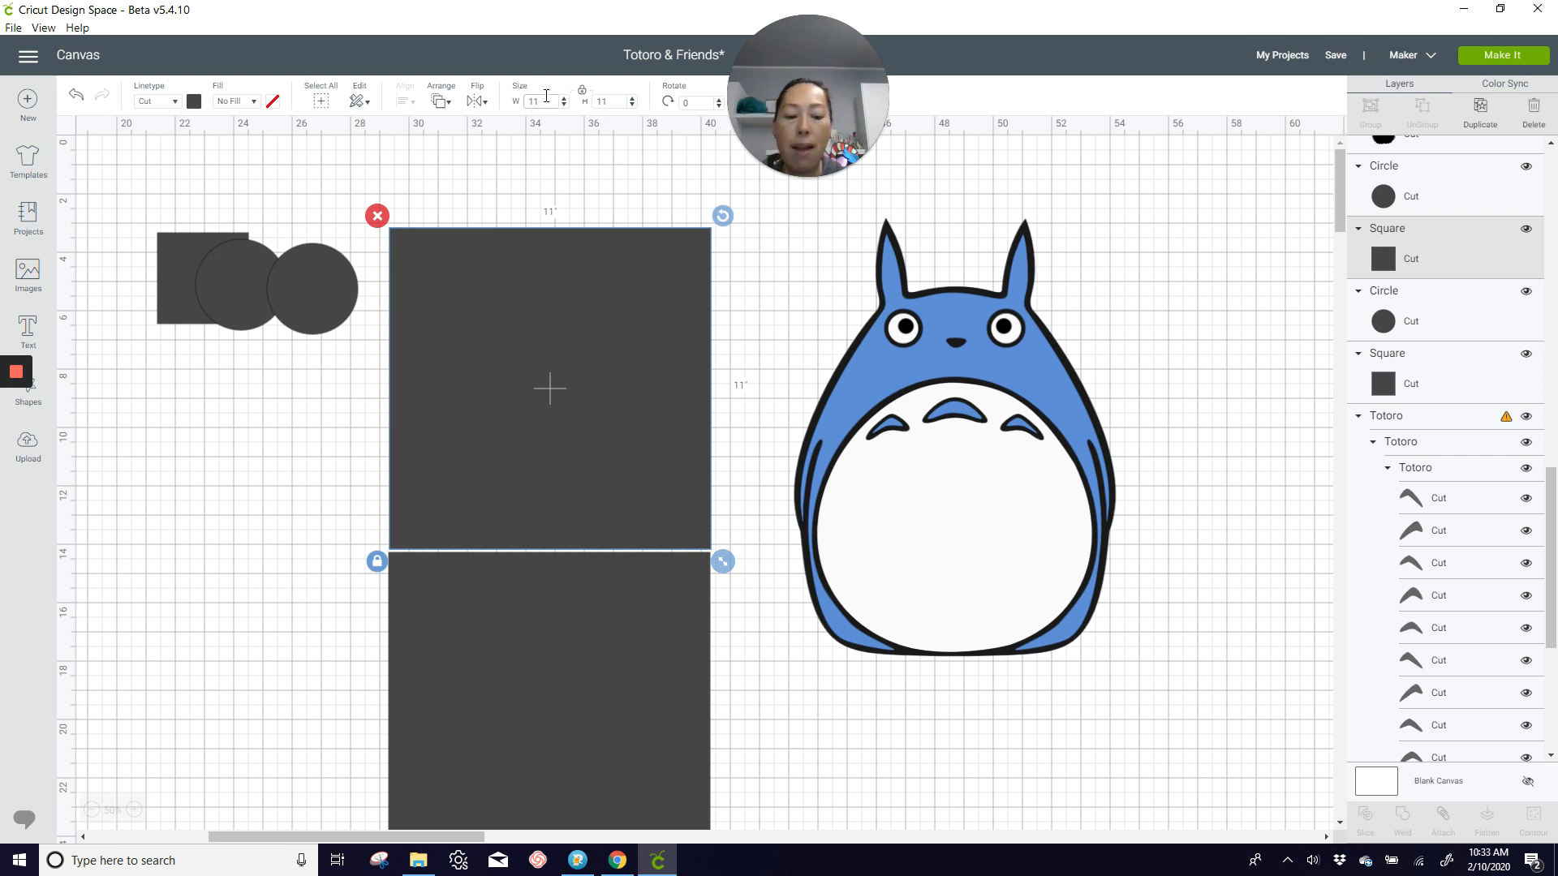
click(546, 95)
text(.5)
key(Tab)
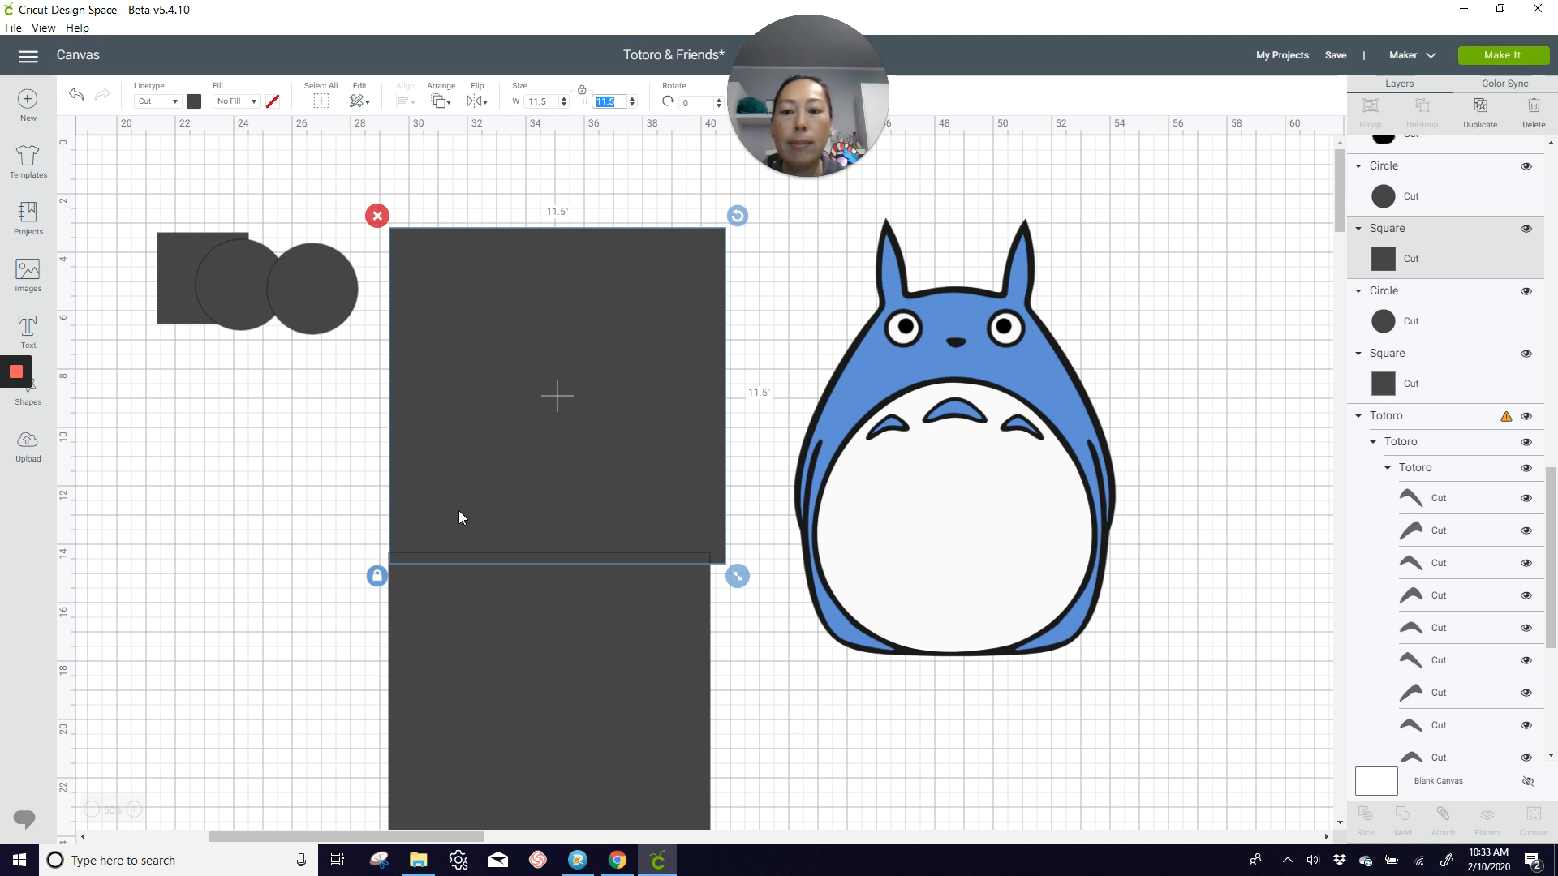
click(541, 596)
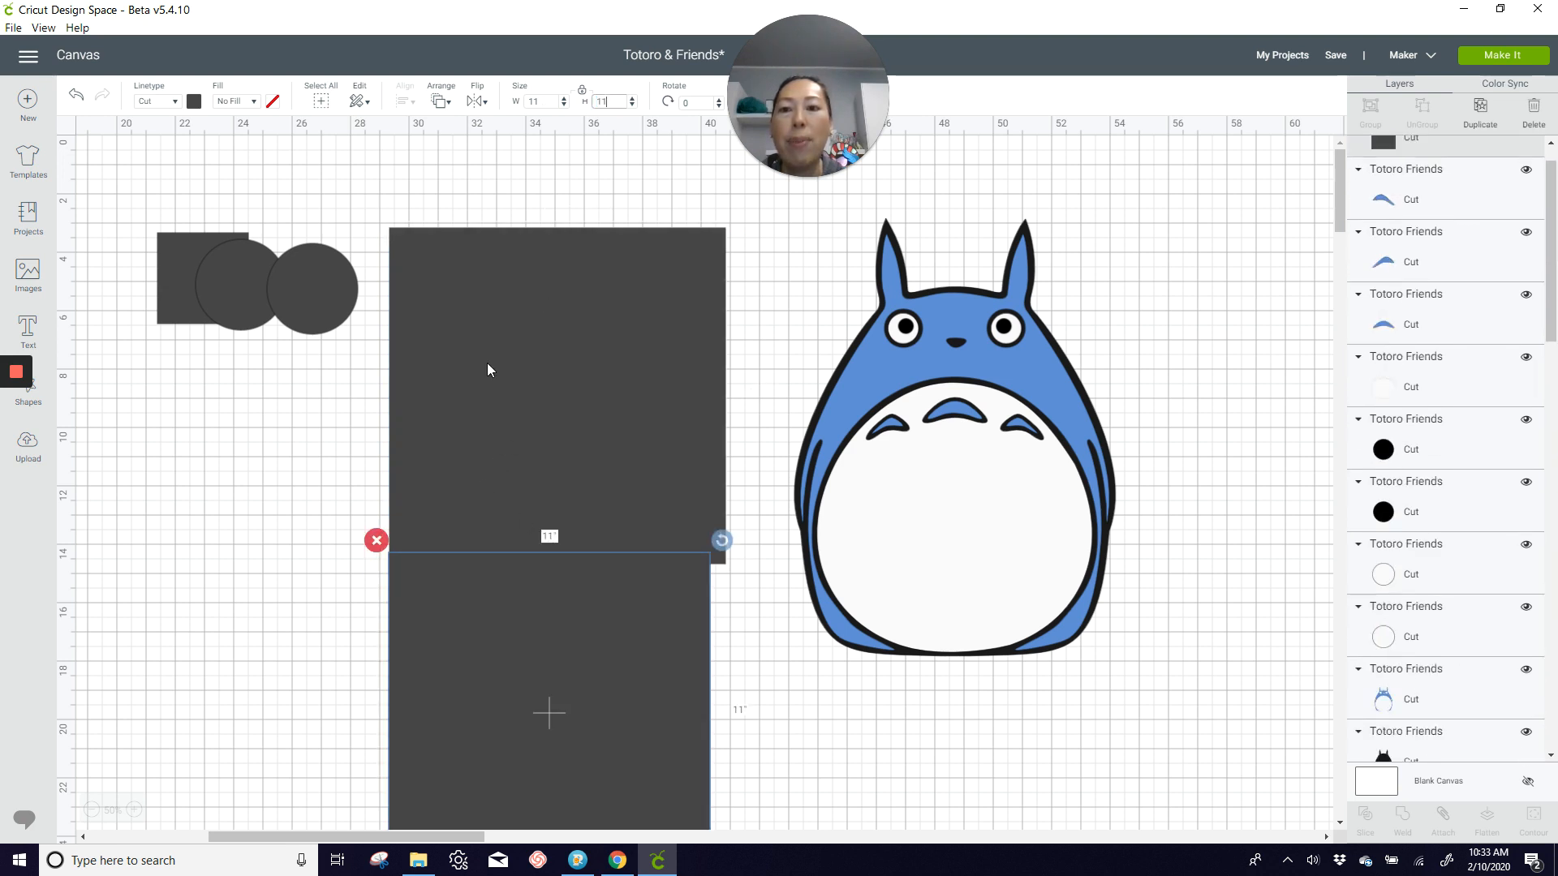
Step: Position the upper large square at X 29 and Y 3
drag(488, 349, 481, 330)
drag(752, 63, 947, 36)
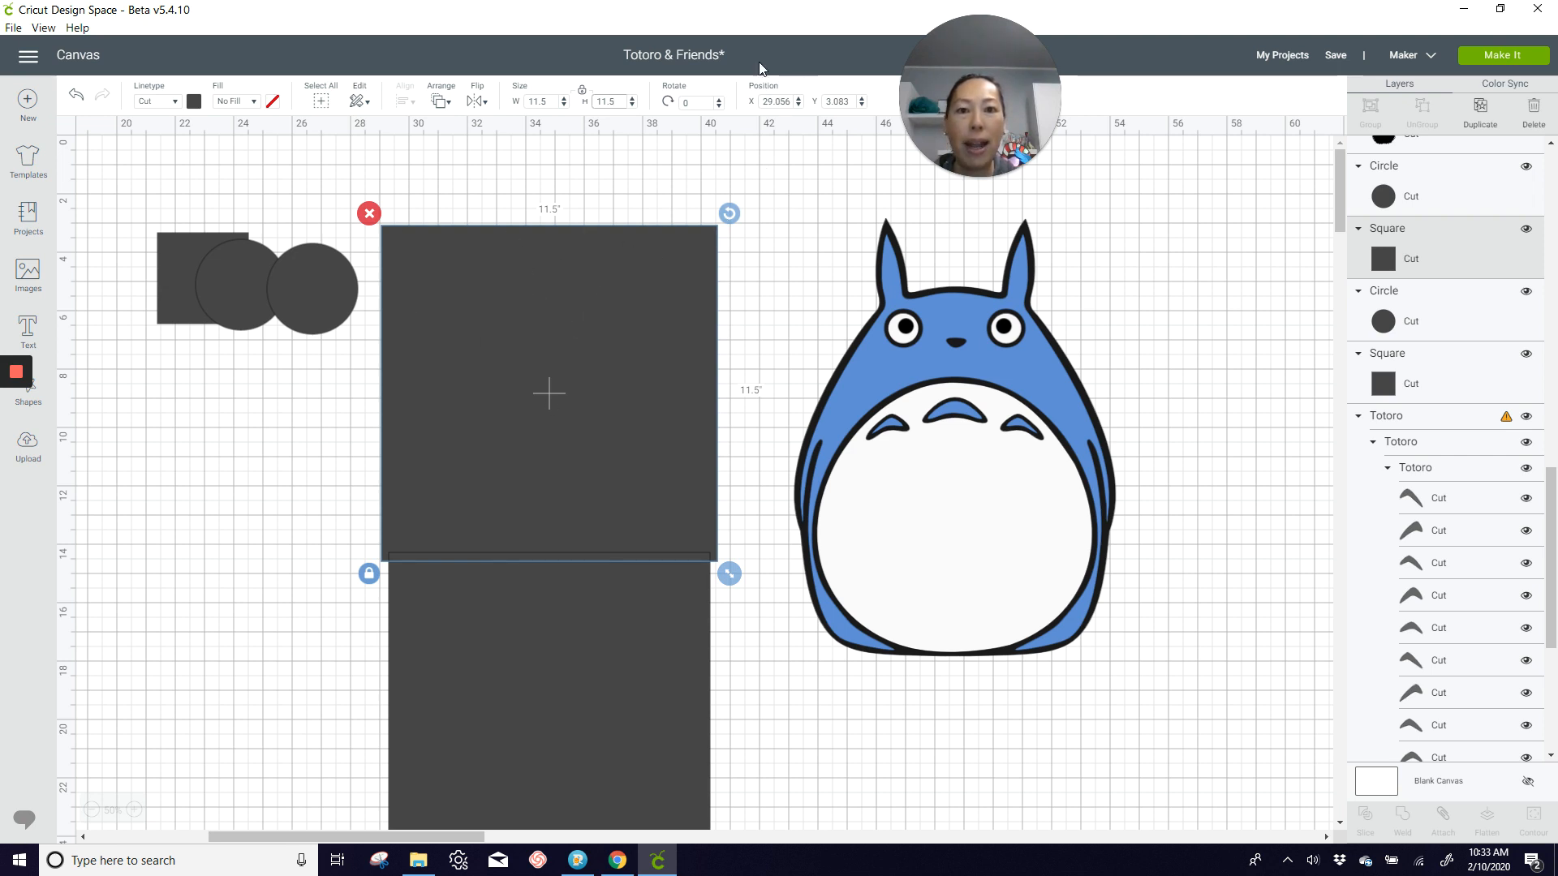
double_click(772, 102)
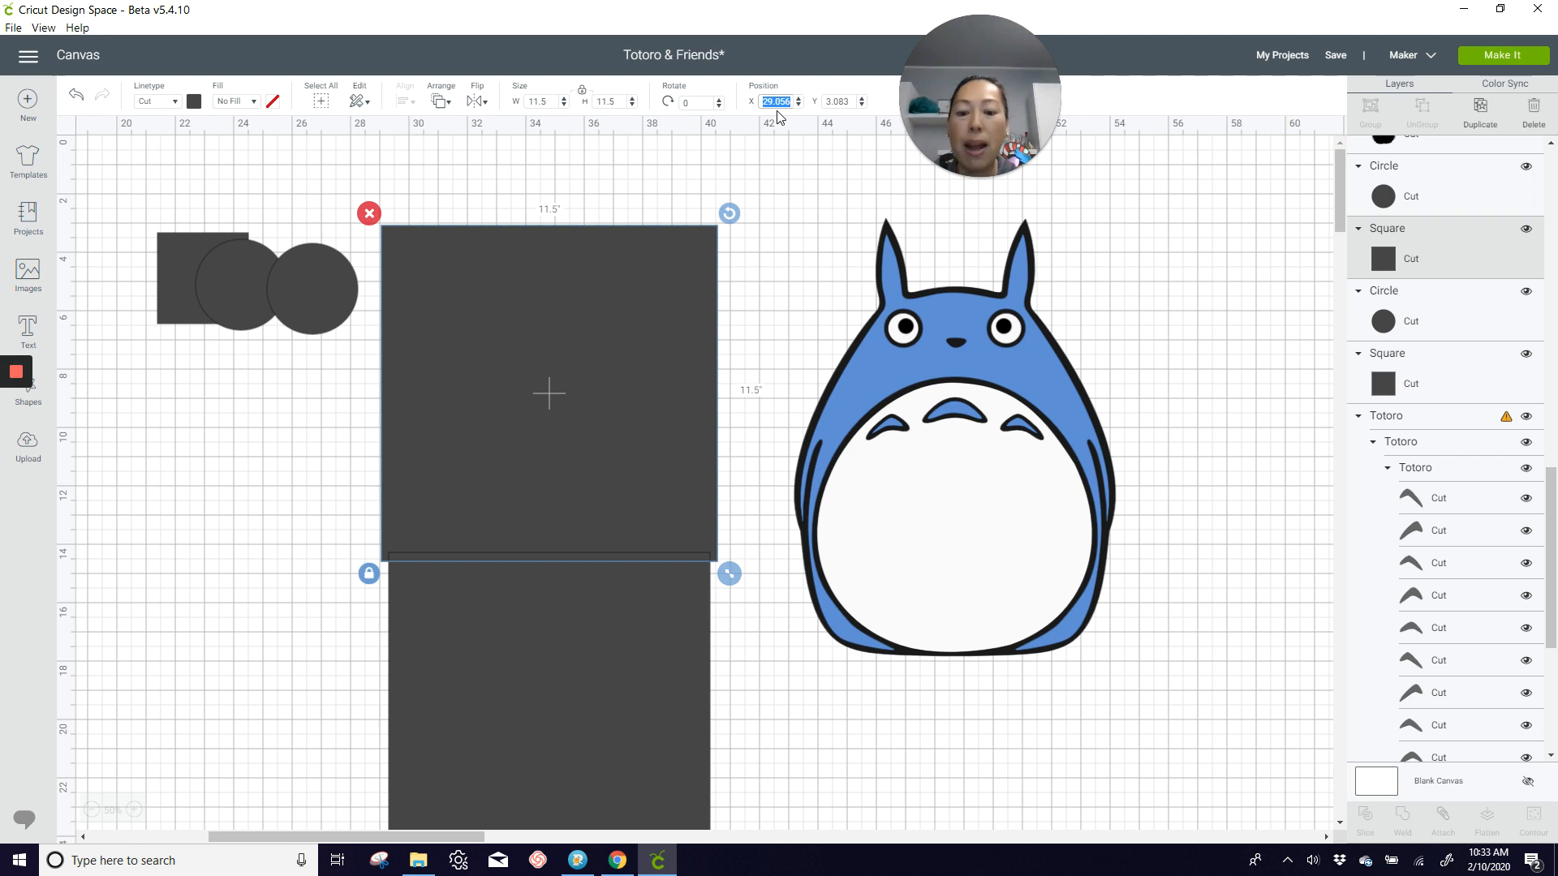
text(29)
double_click(838, 102)
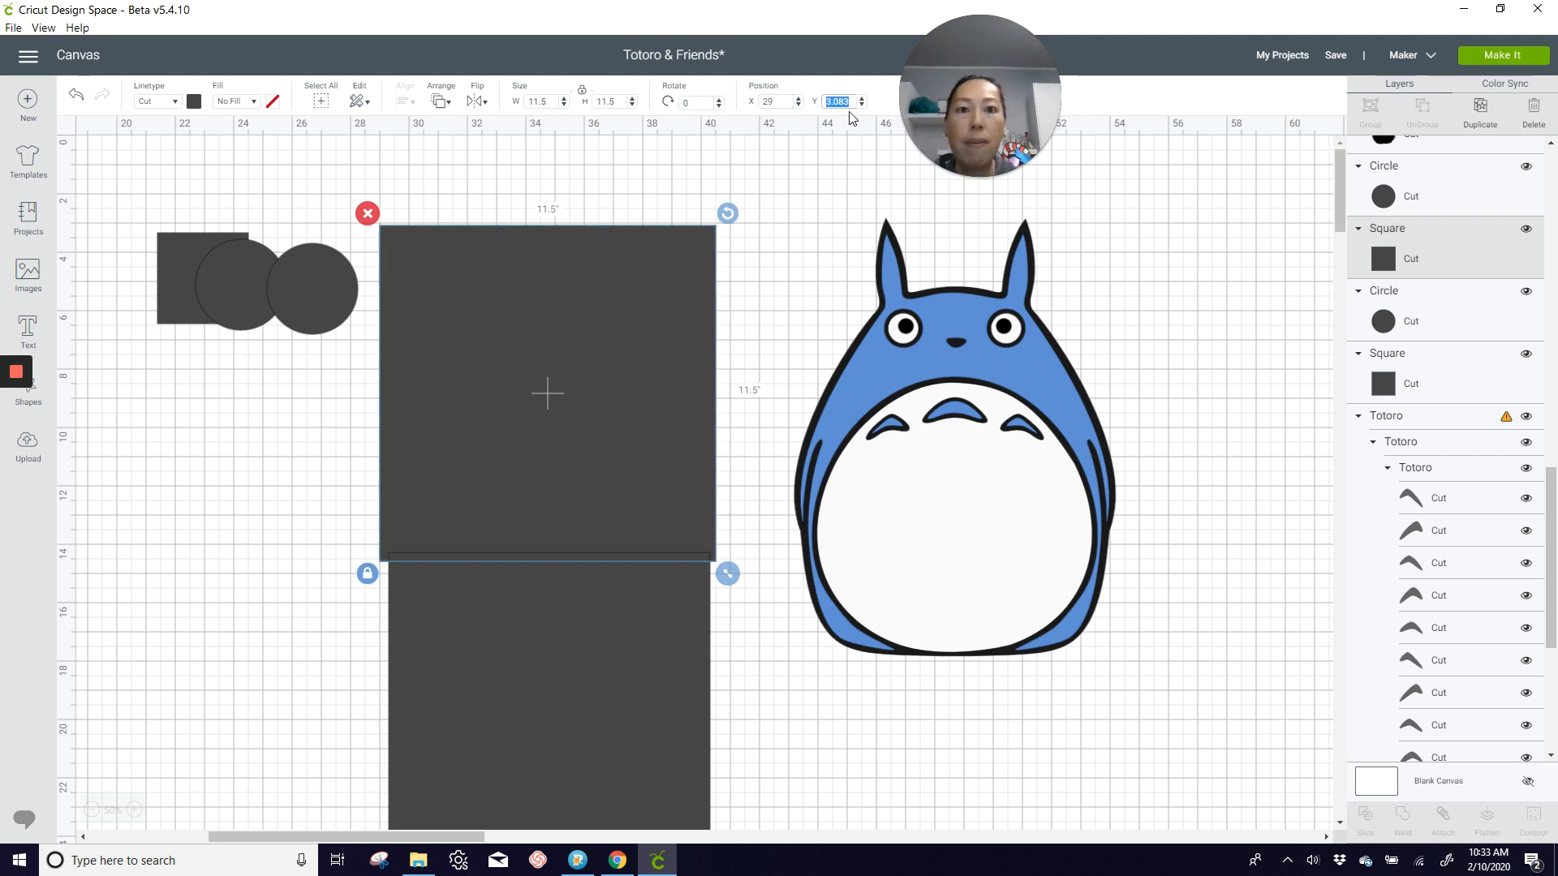
text(3)
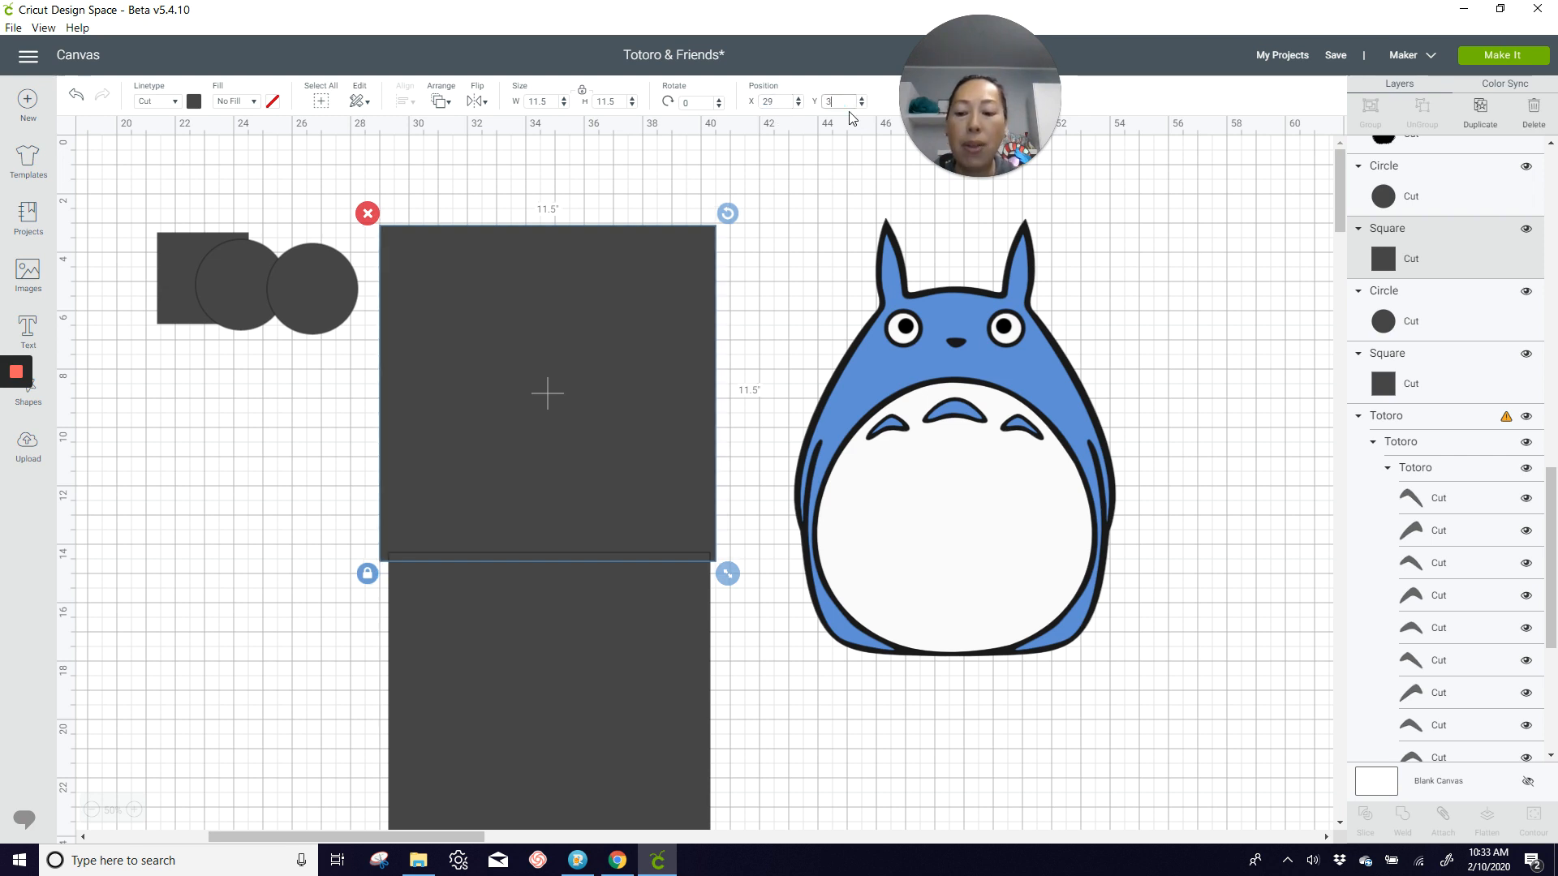
key(Return)
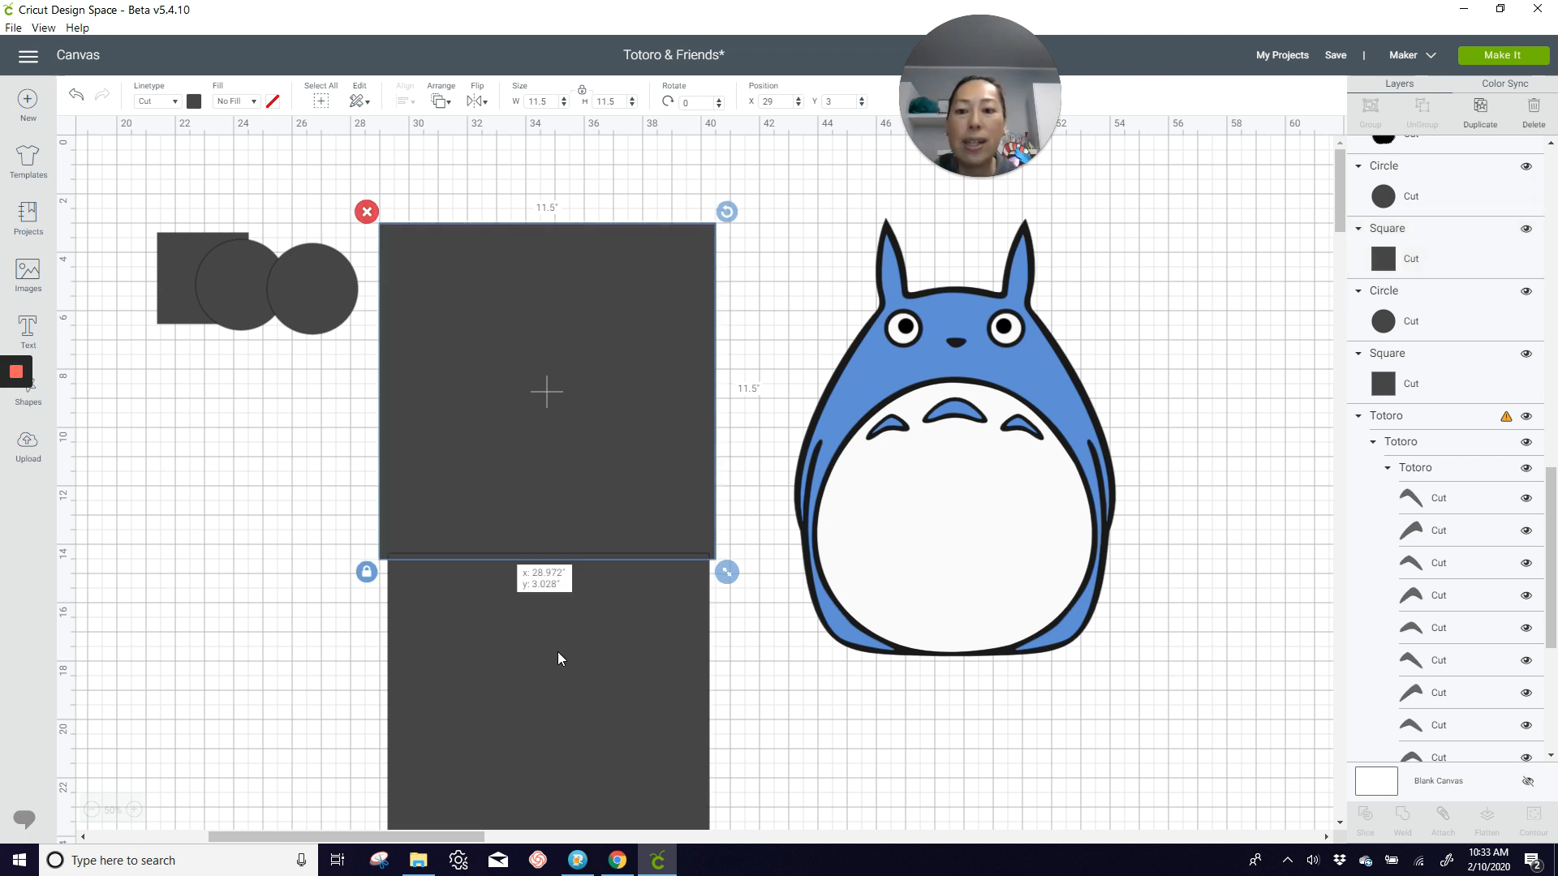
Step: Resize the lower large square to 11.5 by 11.5 inches and nudge it against the upper square's bottom edge
drag(557, 651, 551, 661)
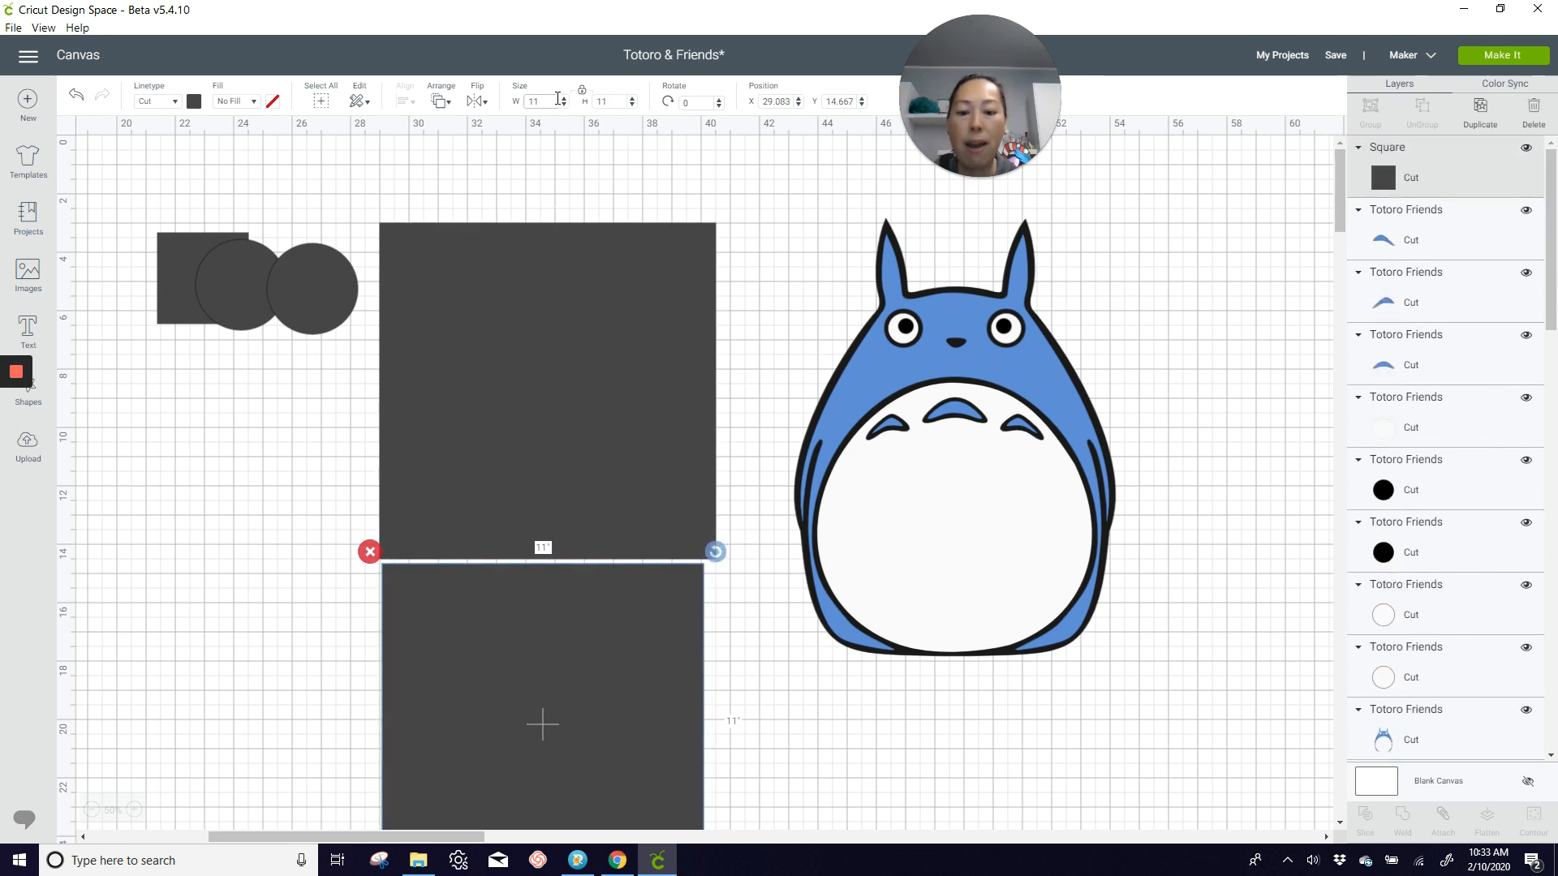
key(Tab)
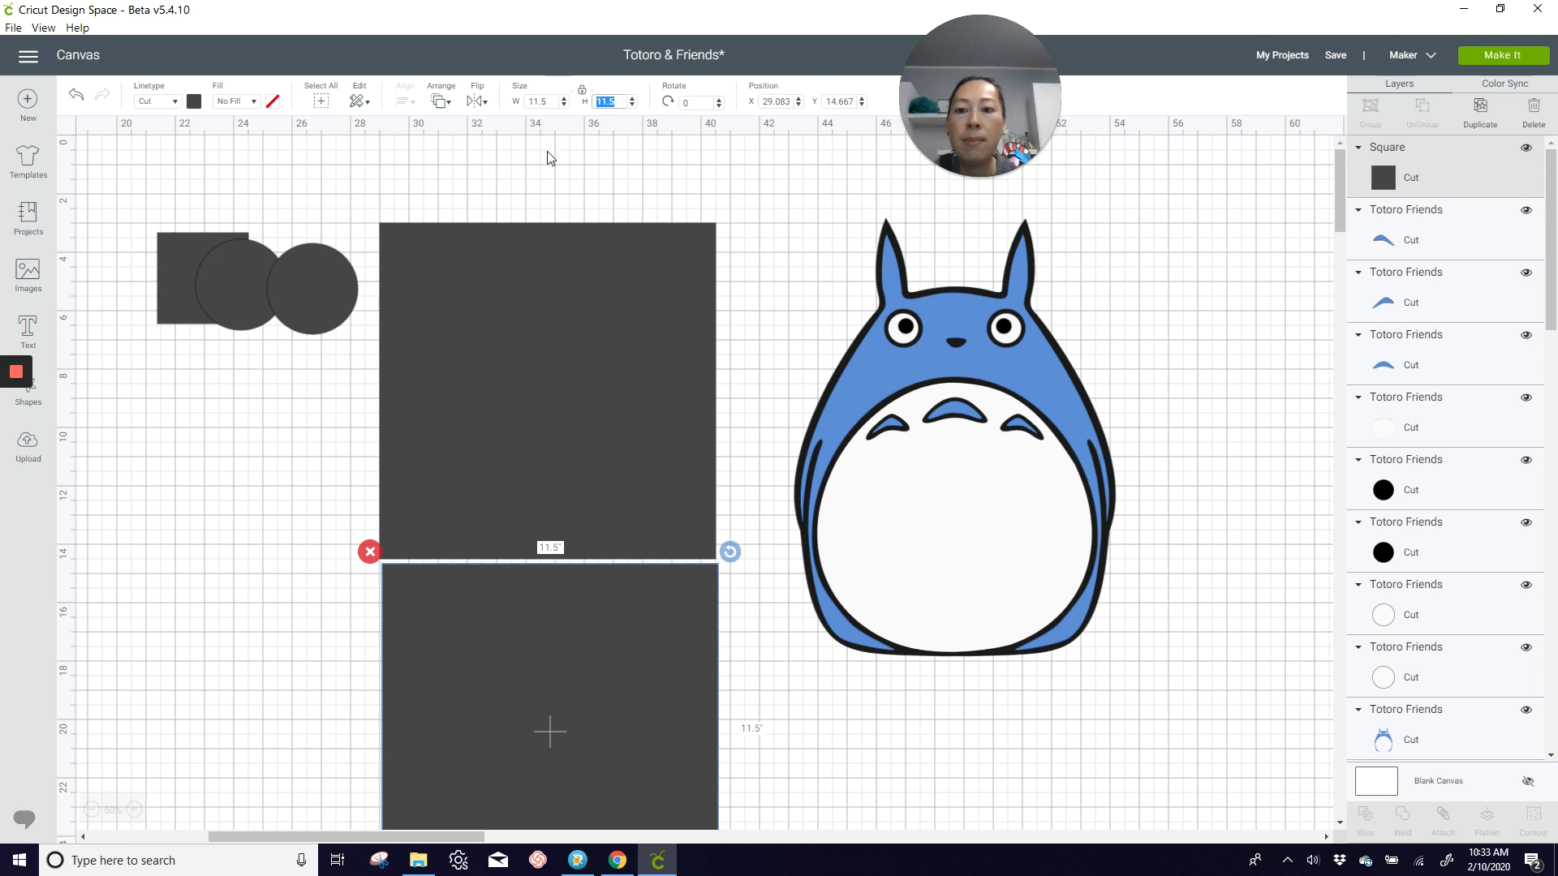
drag(555, 596, 556, 589)
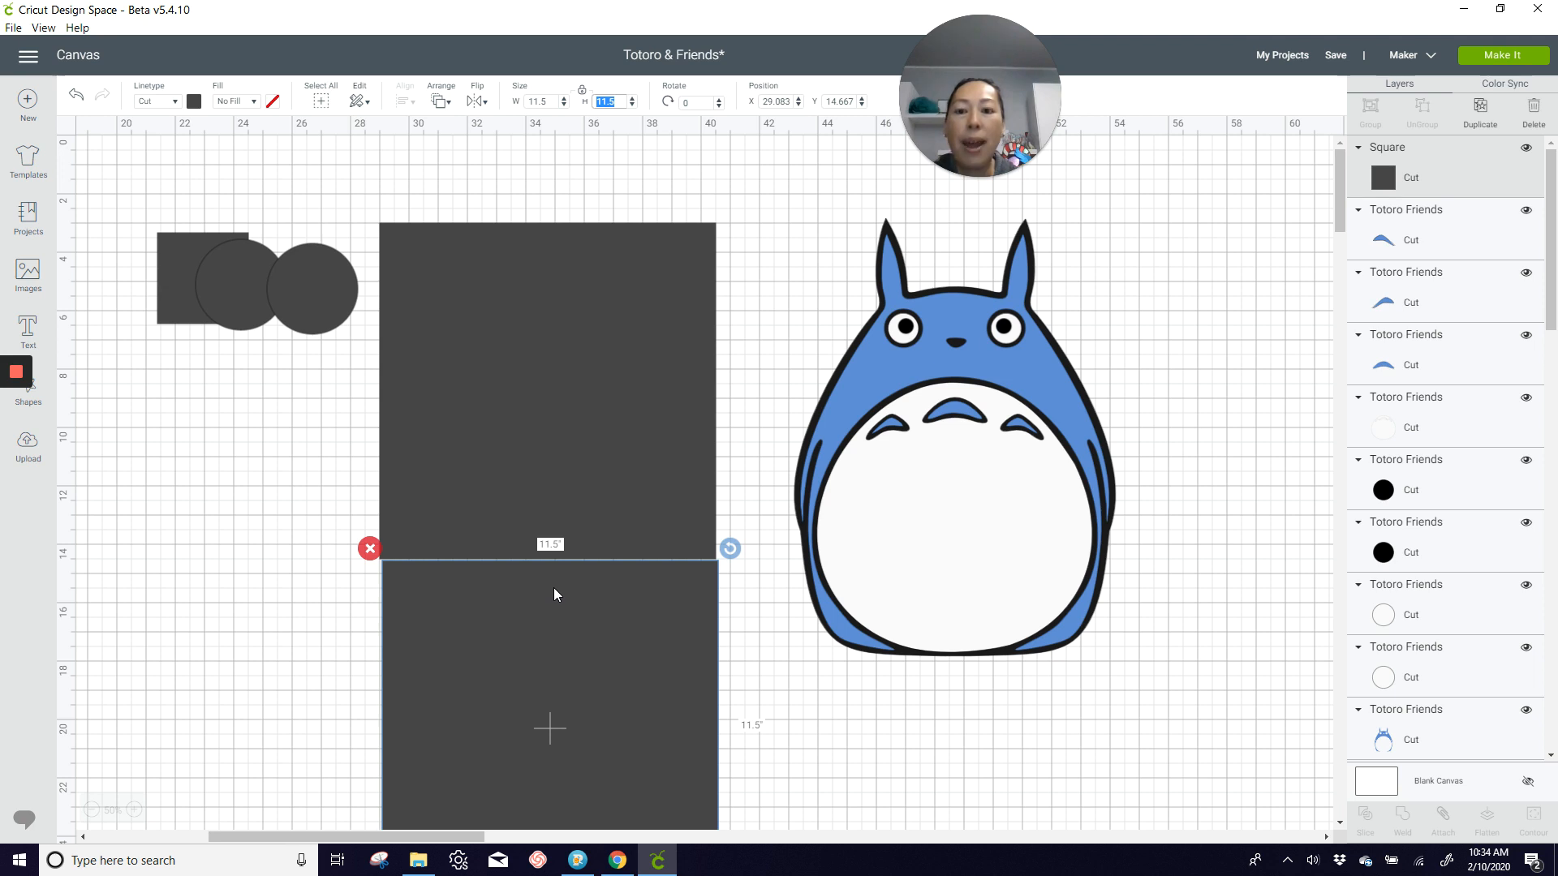
drag(553, 588, 550, 588)
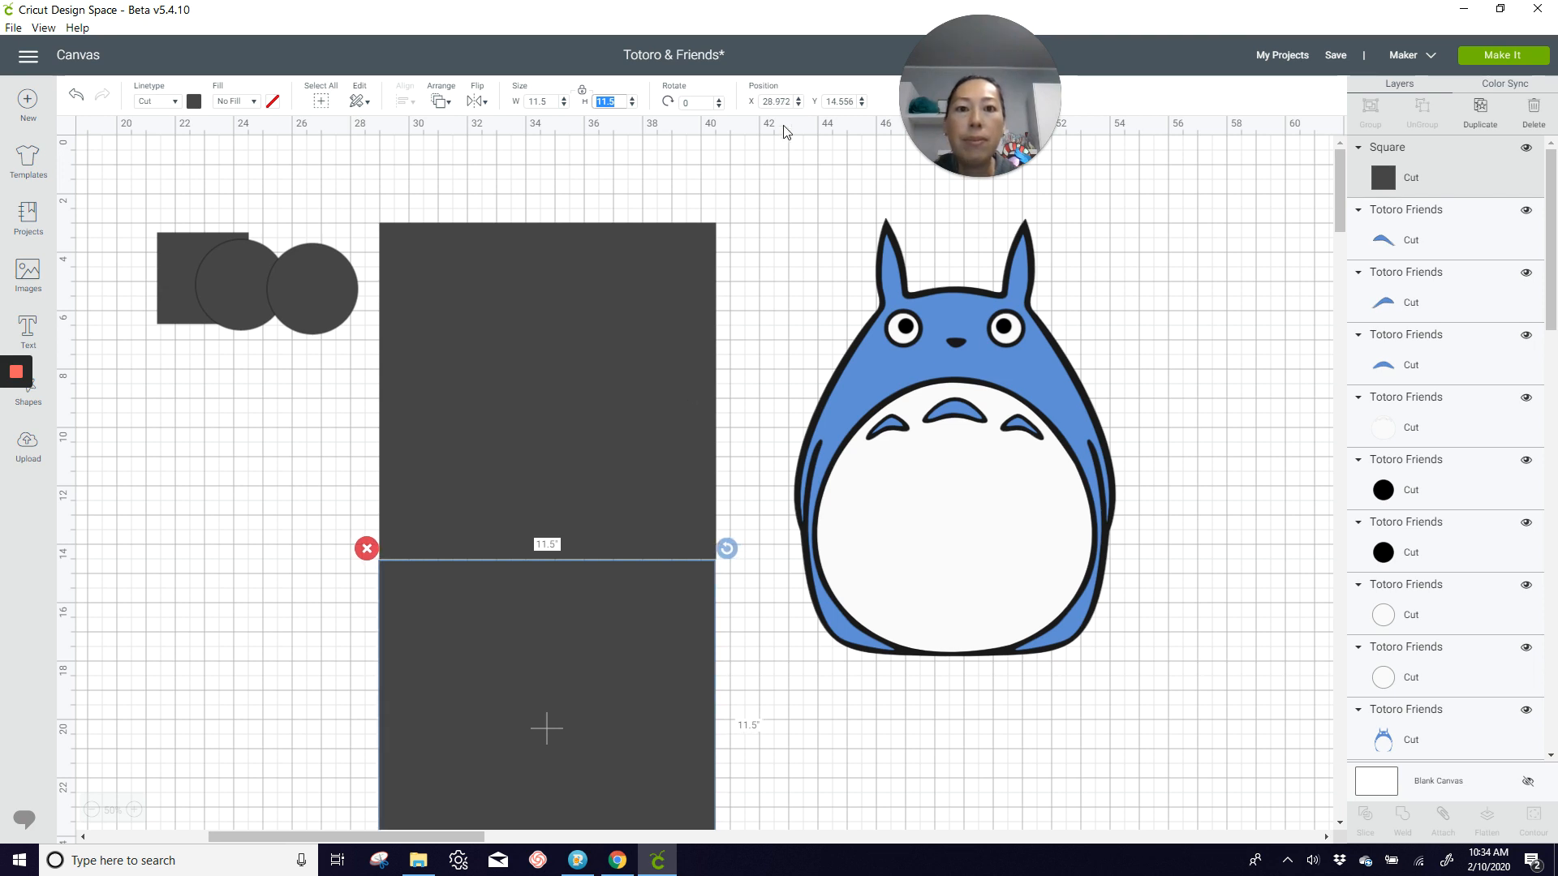
Step: Position the lower large square at X 29 and Y 14.5
click(787, 101)
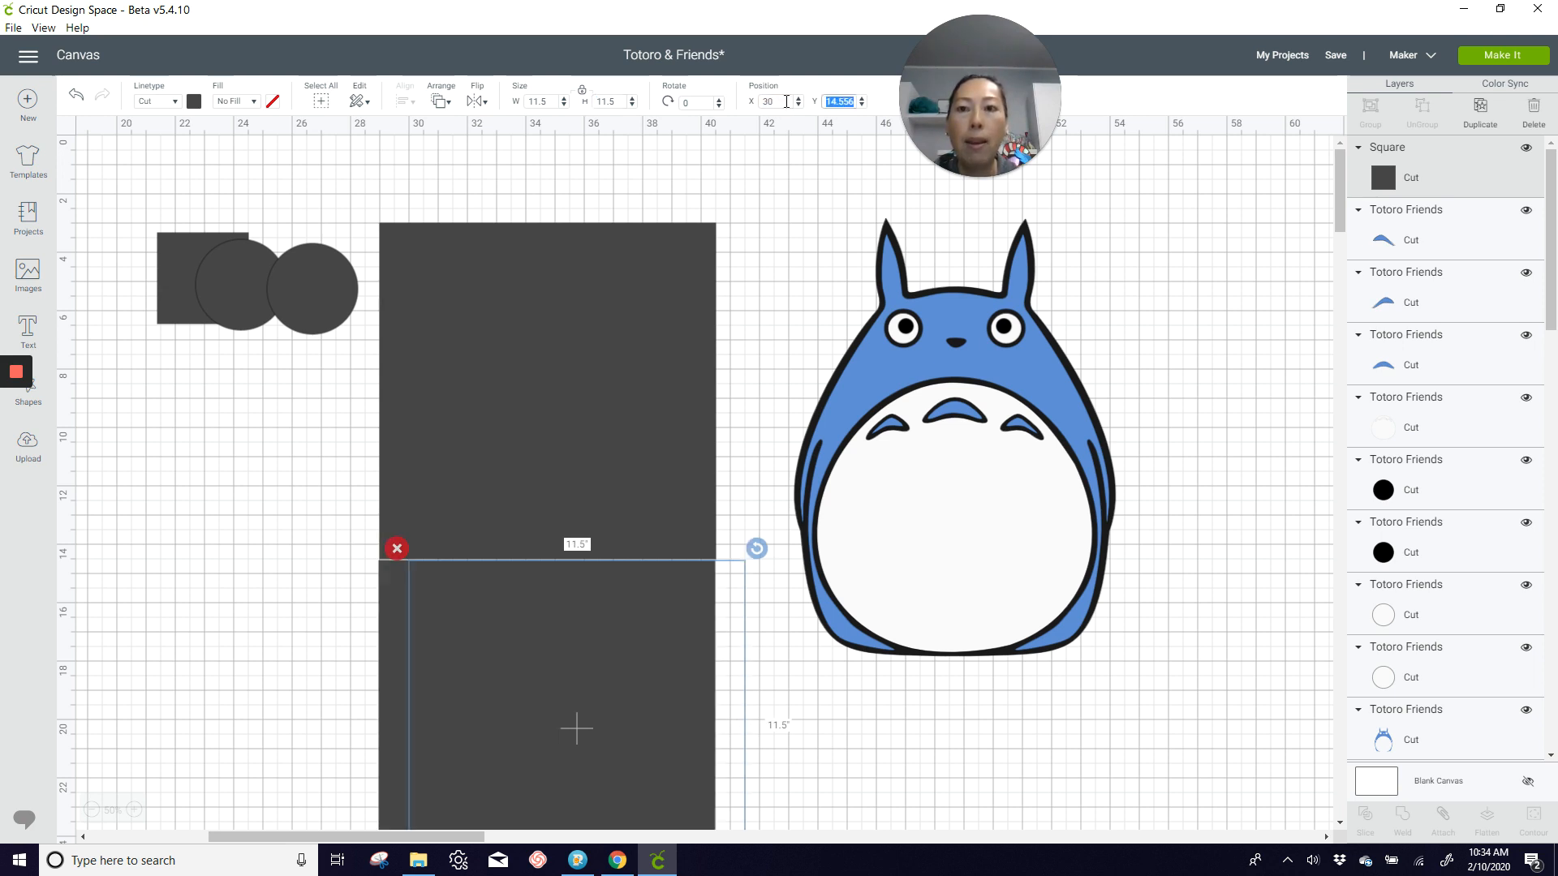
key(Tab)
click(762, 99)
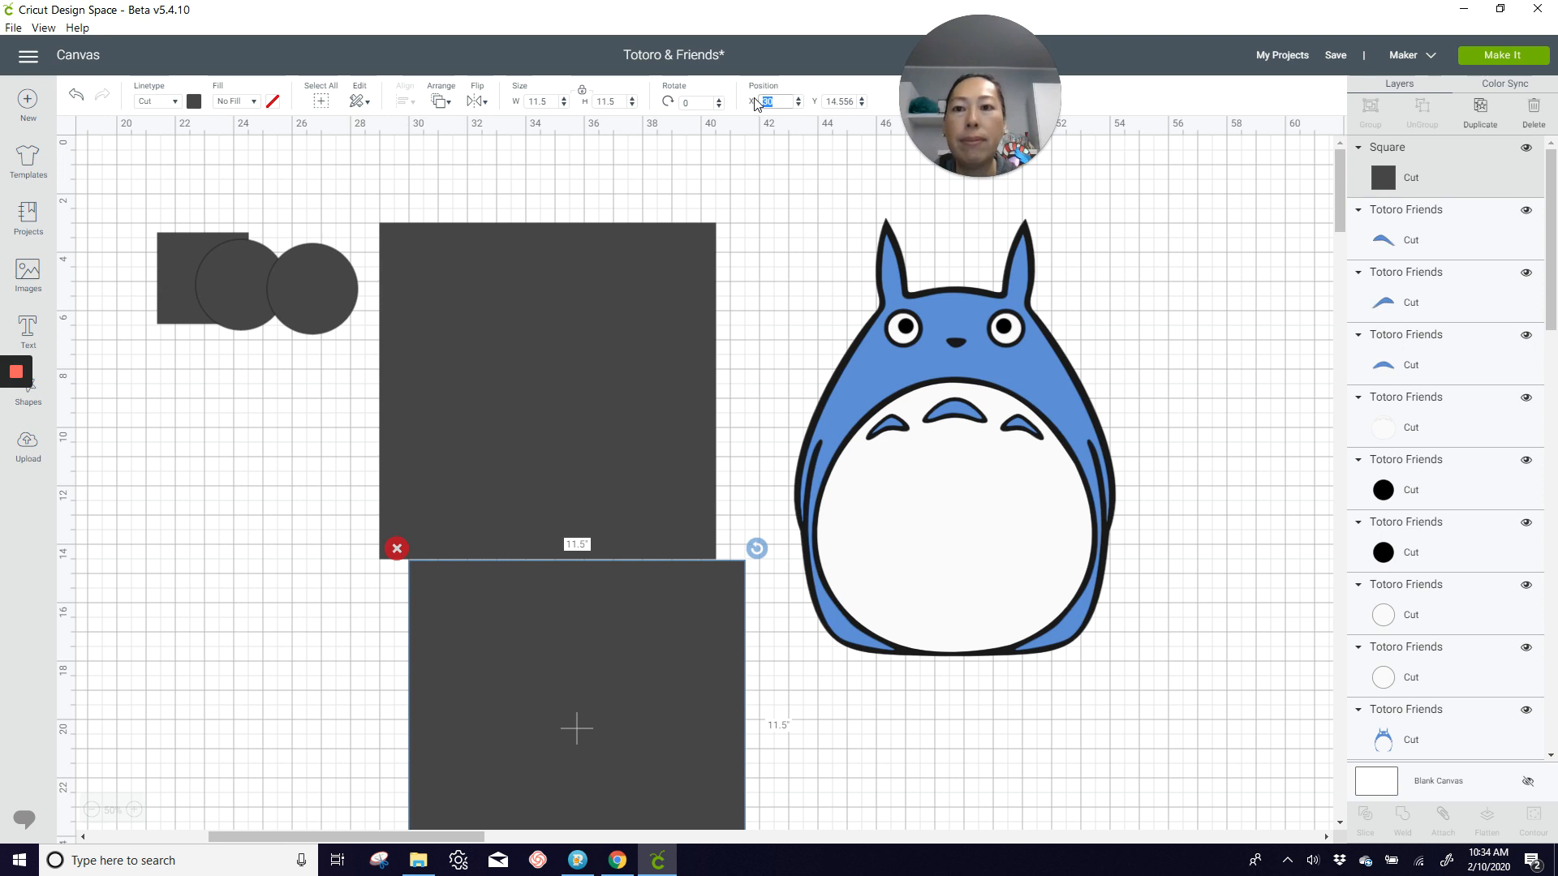
key(Tab)
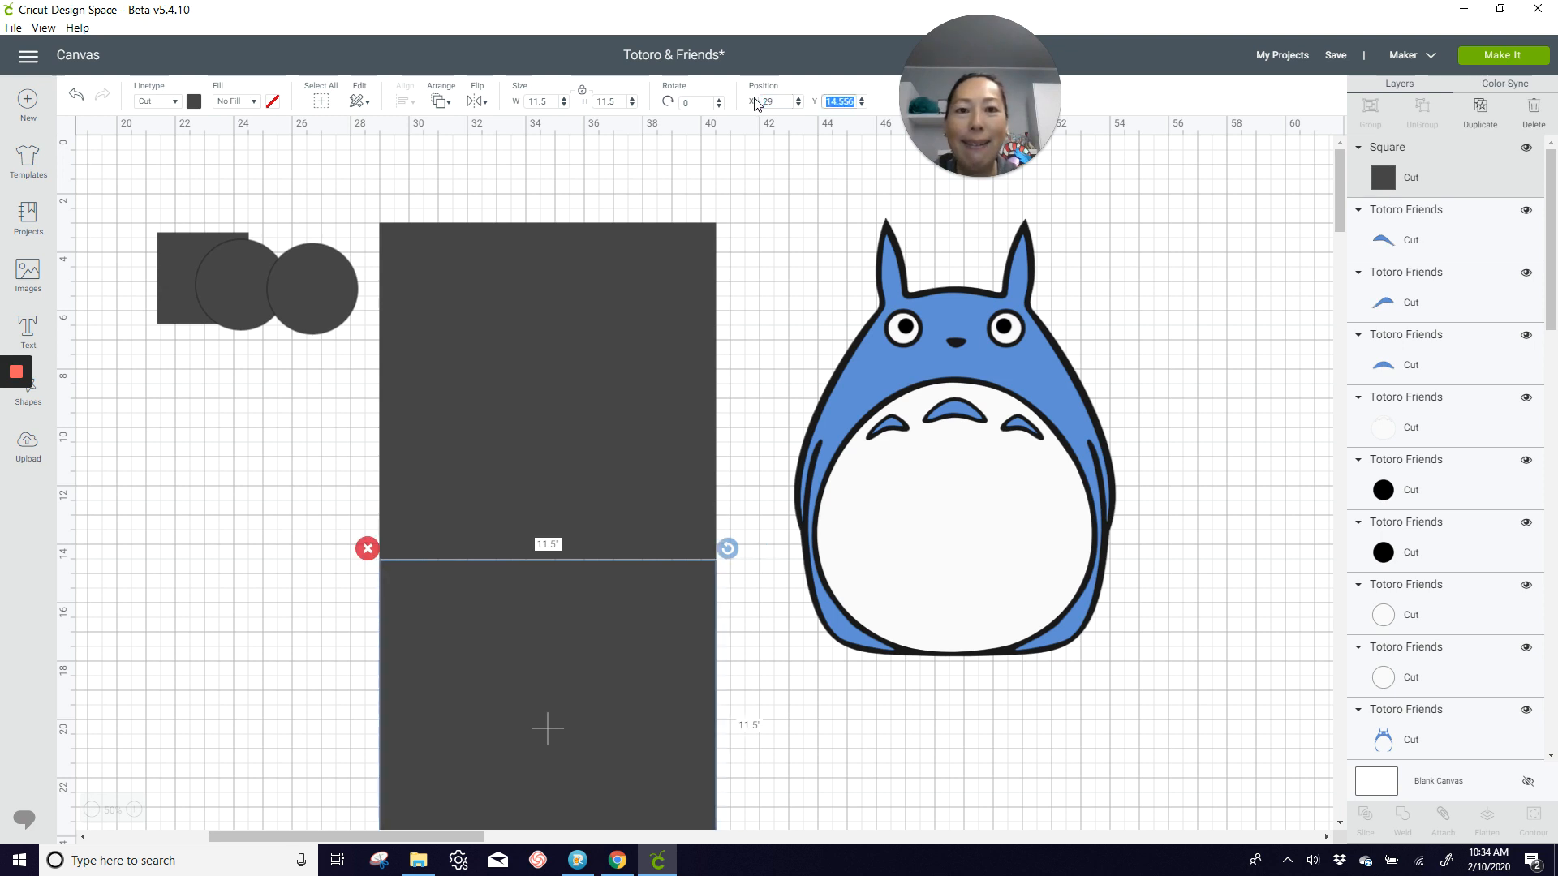
text(14)
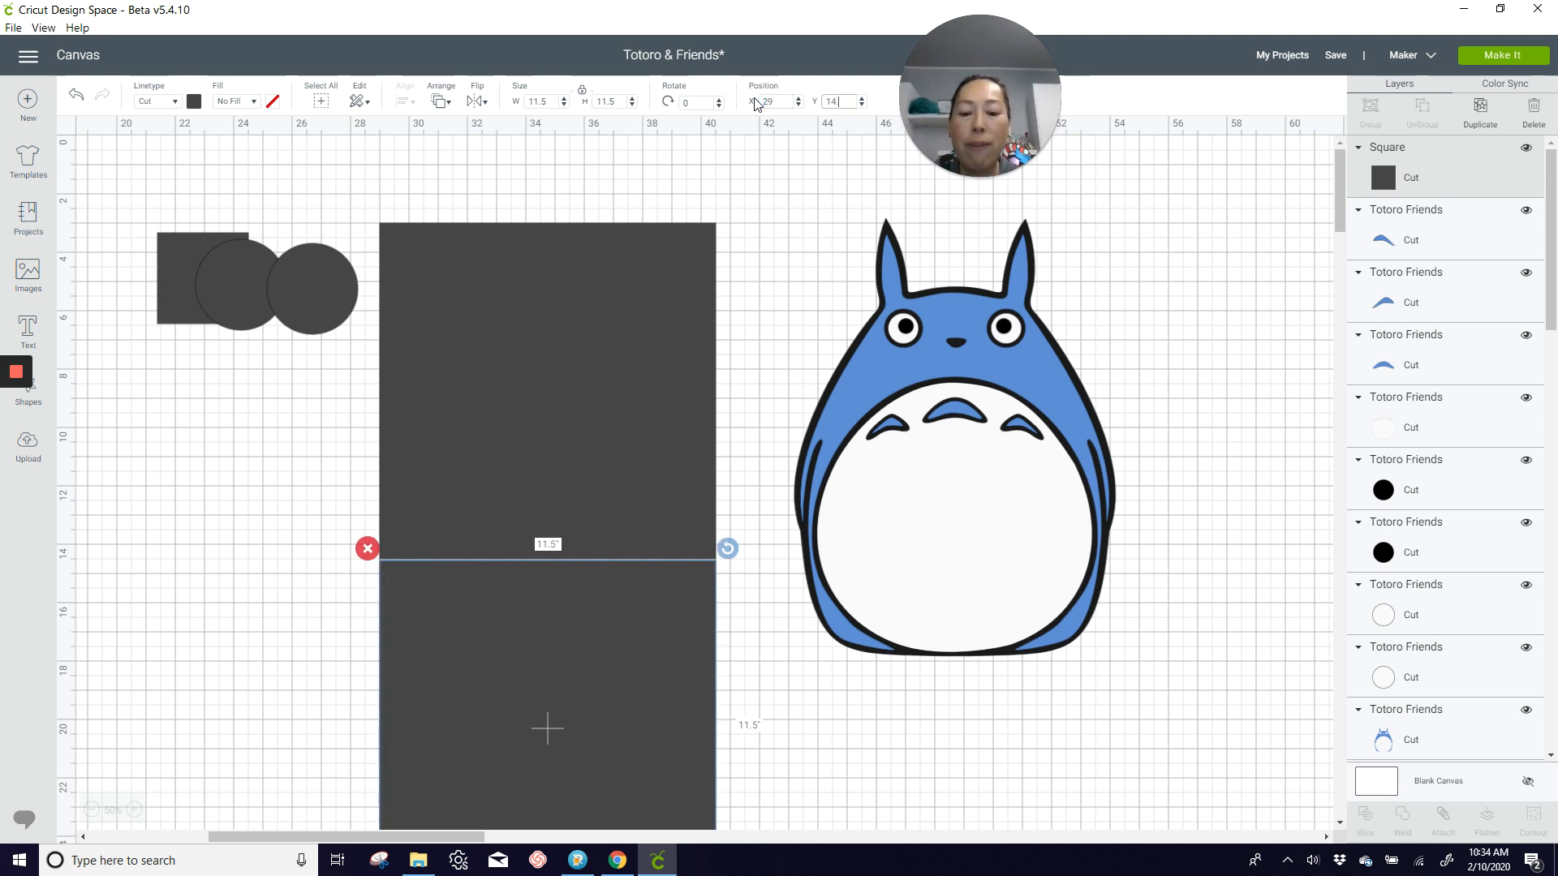
text(.5)
key(Return)
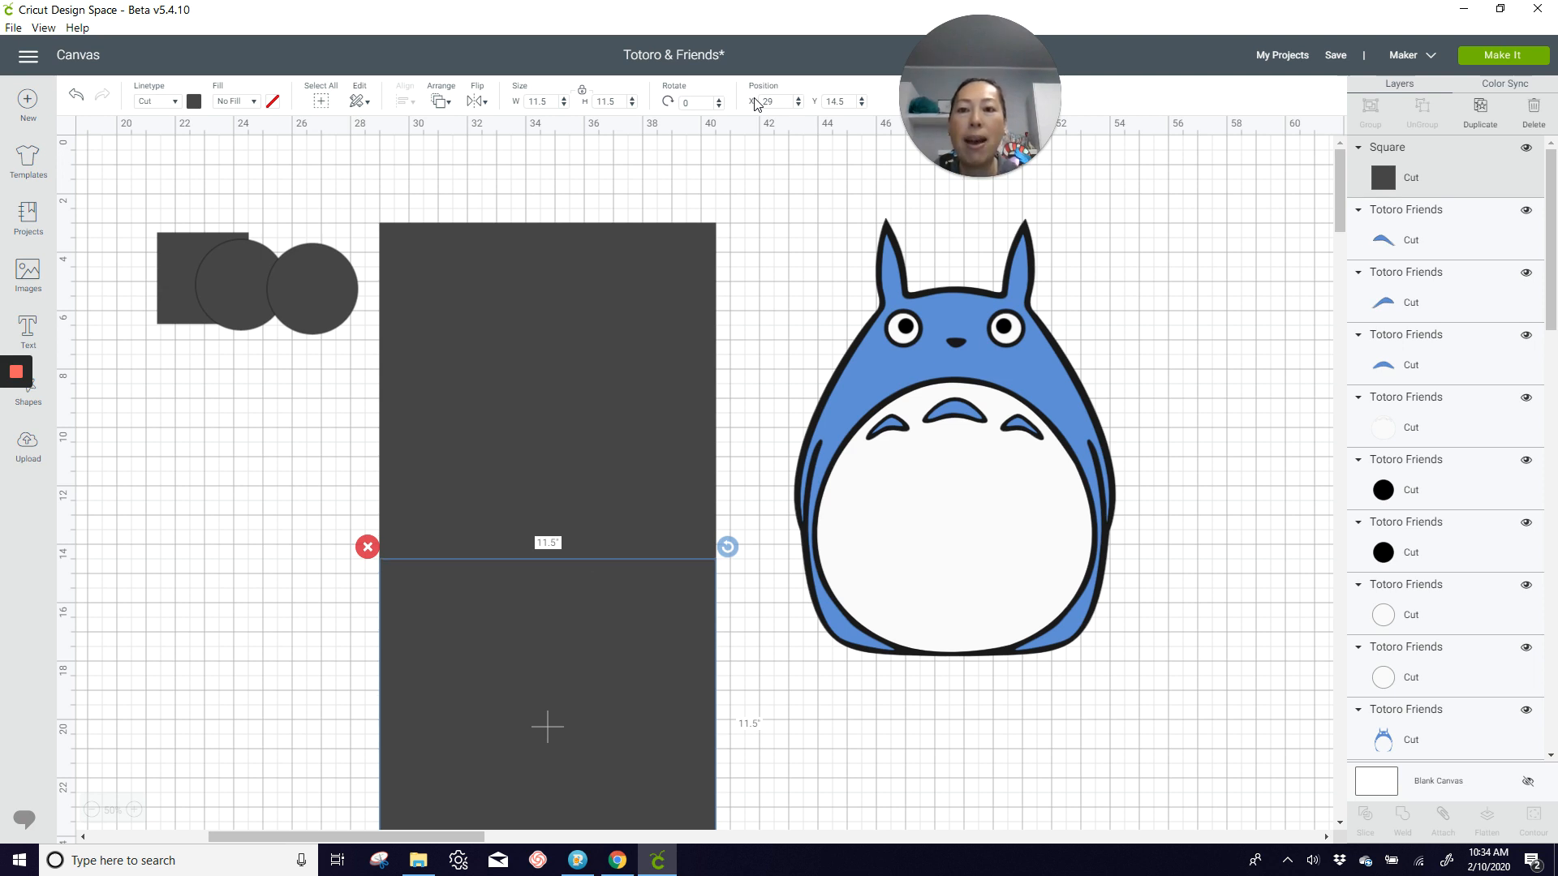
Step: Check the size and position of each of the two stacked squares
click(409, 235)
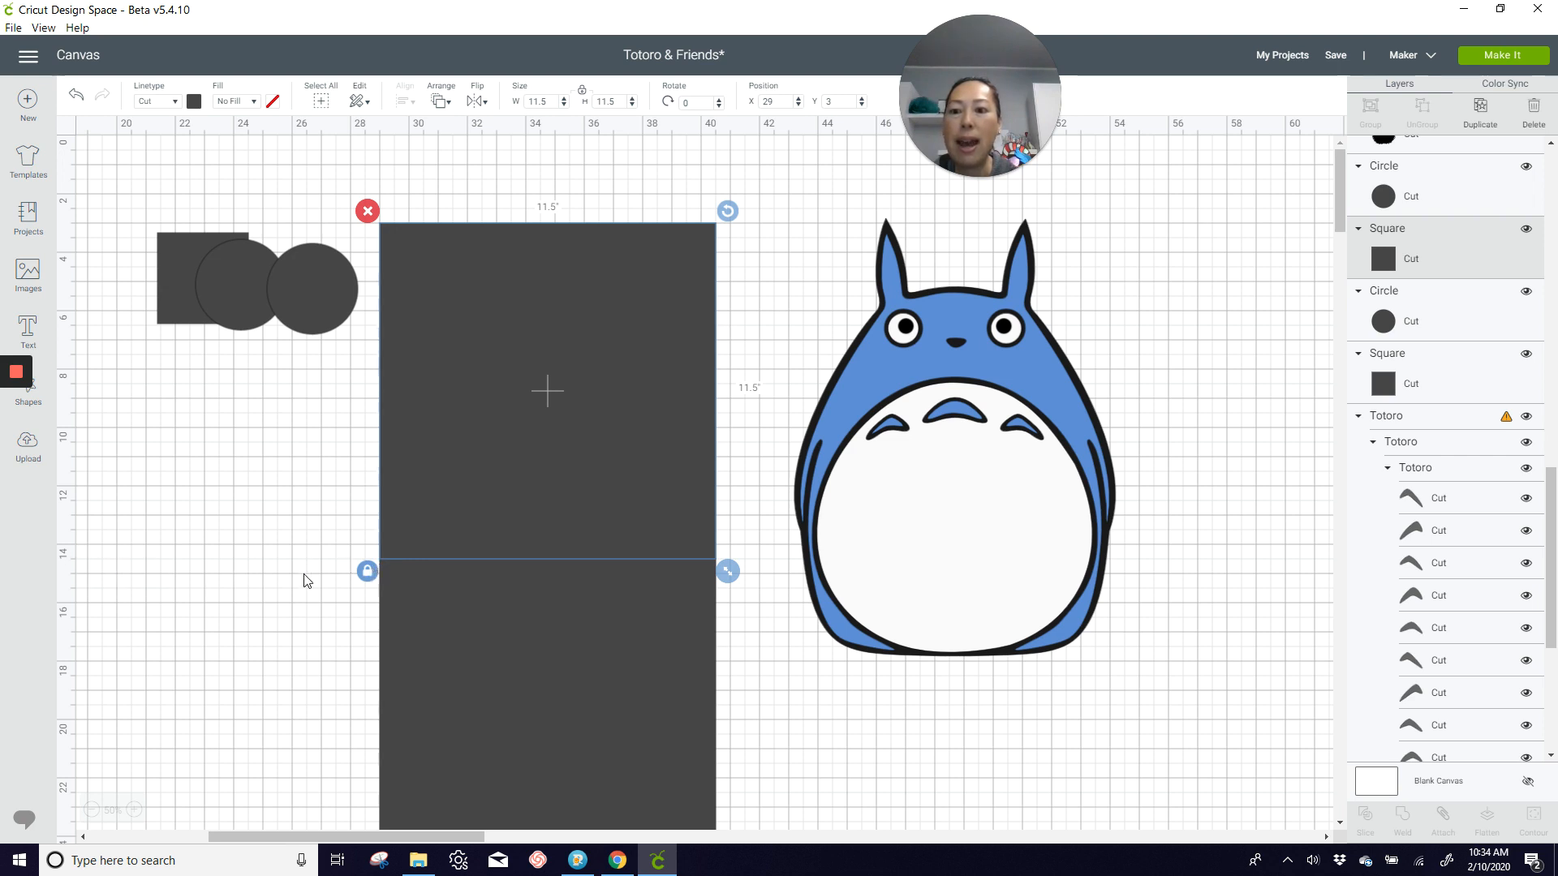
click(422, 575)
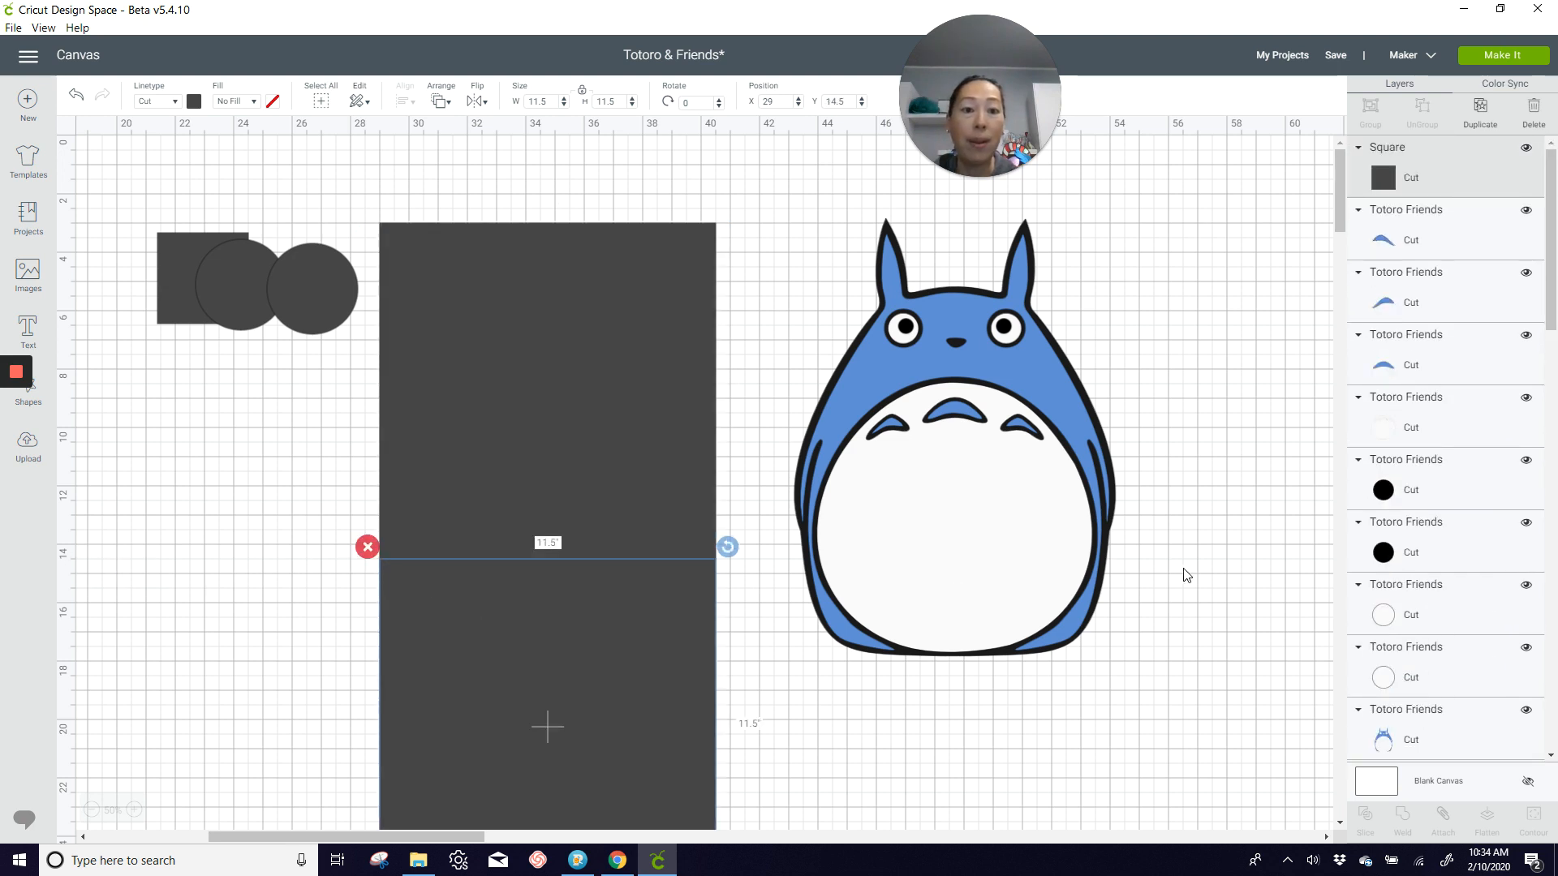
click(1226, 571)
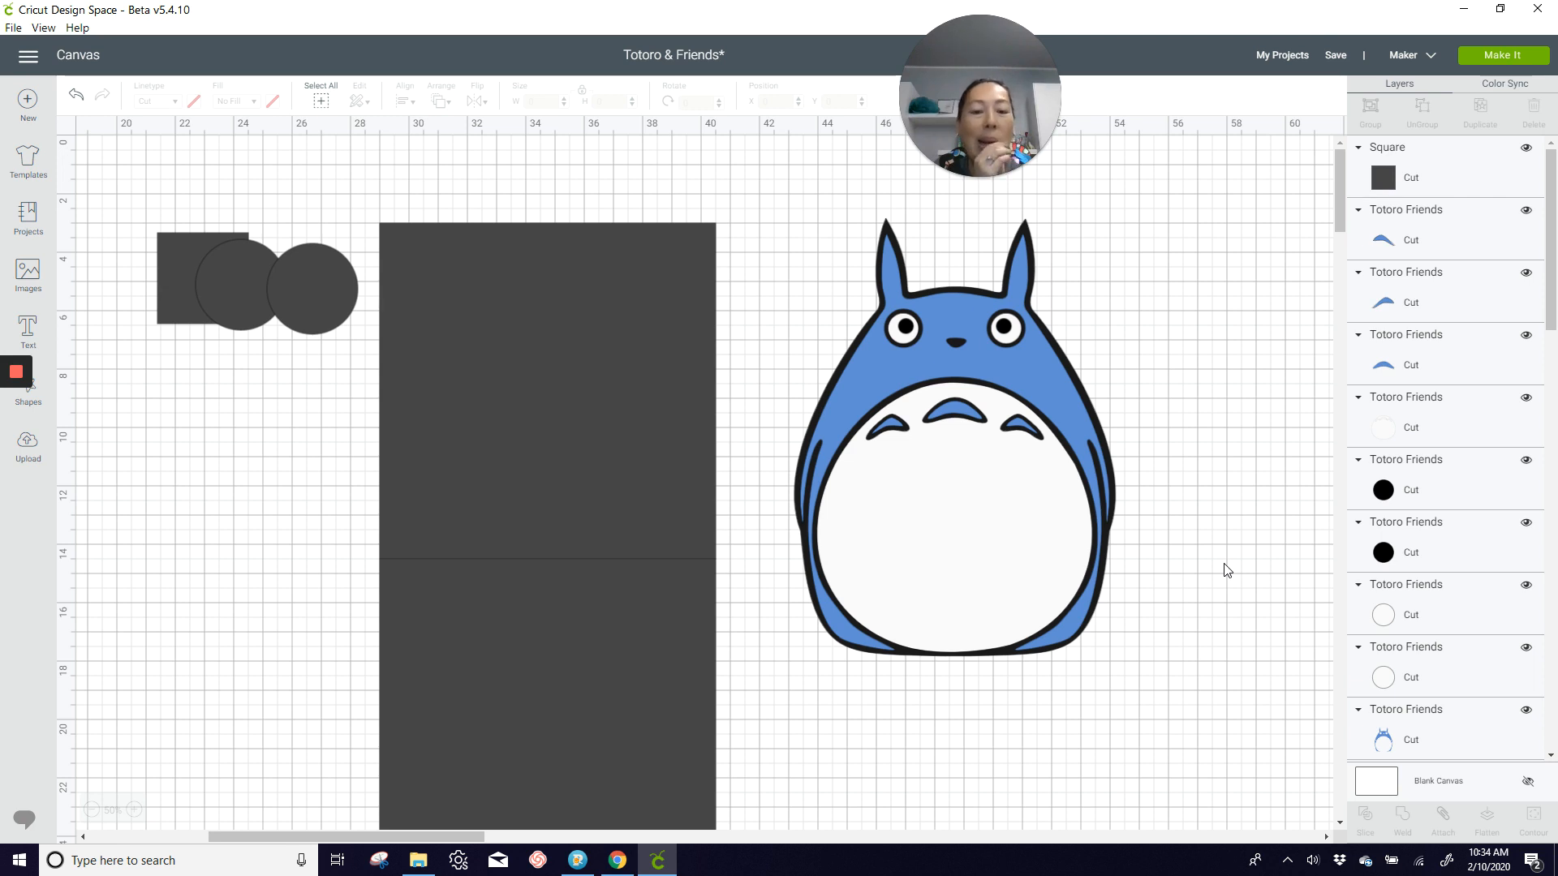
click(1027, 375)
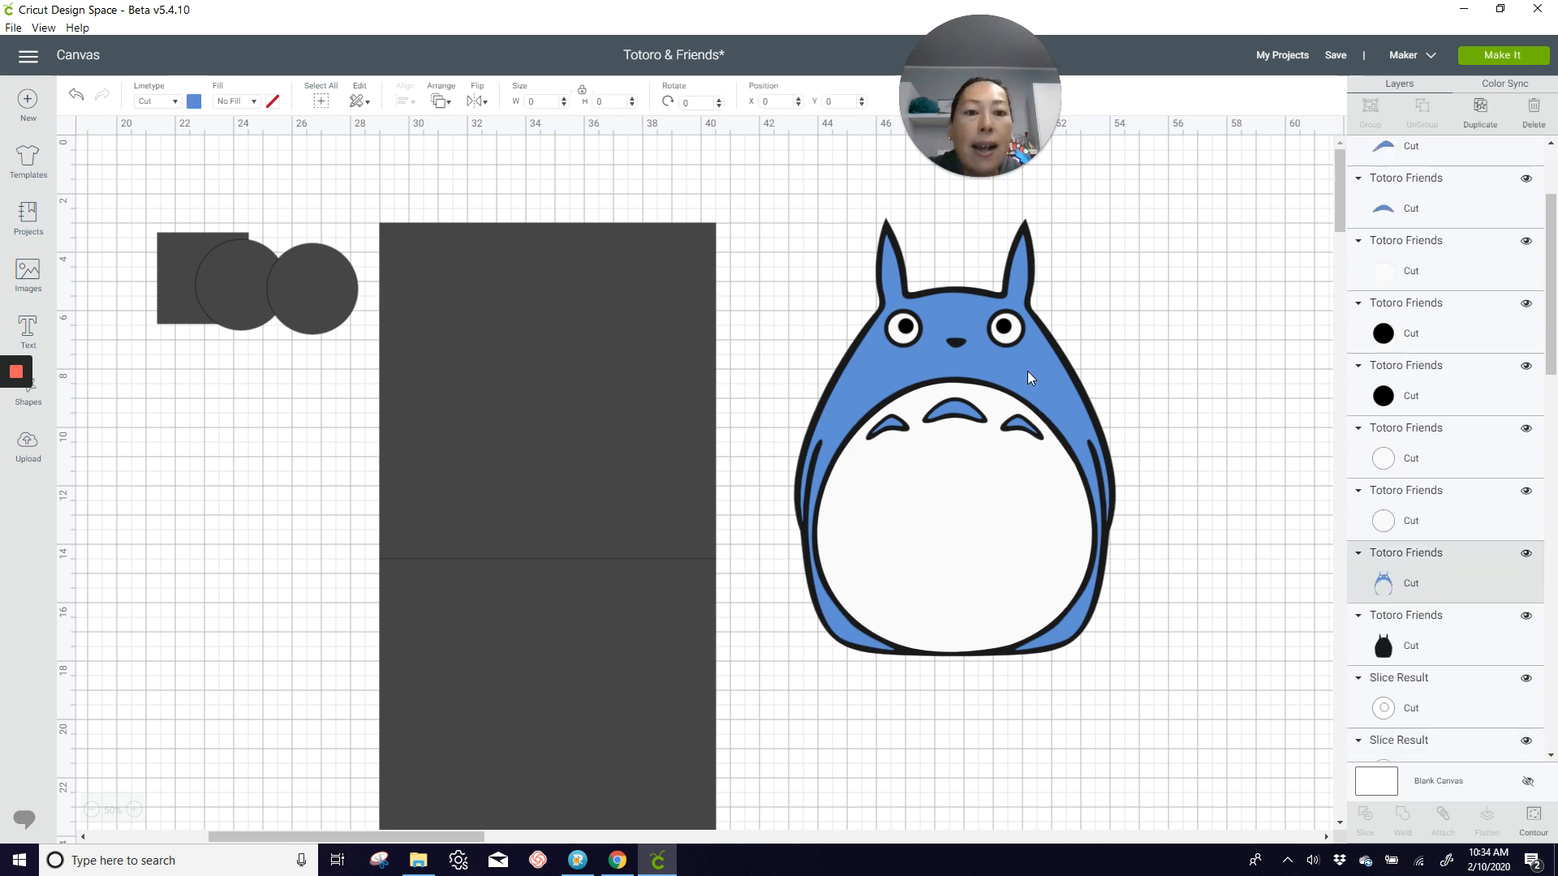
click(319, 483)
Step: Duplicate the two stacked squares together and place the copied pair on the other side of the blue Totoro
drag(347, 447, 480, 645)
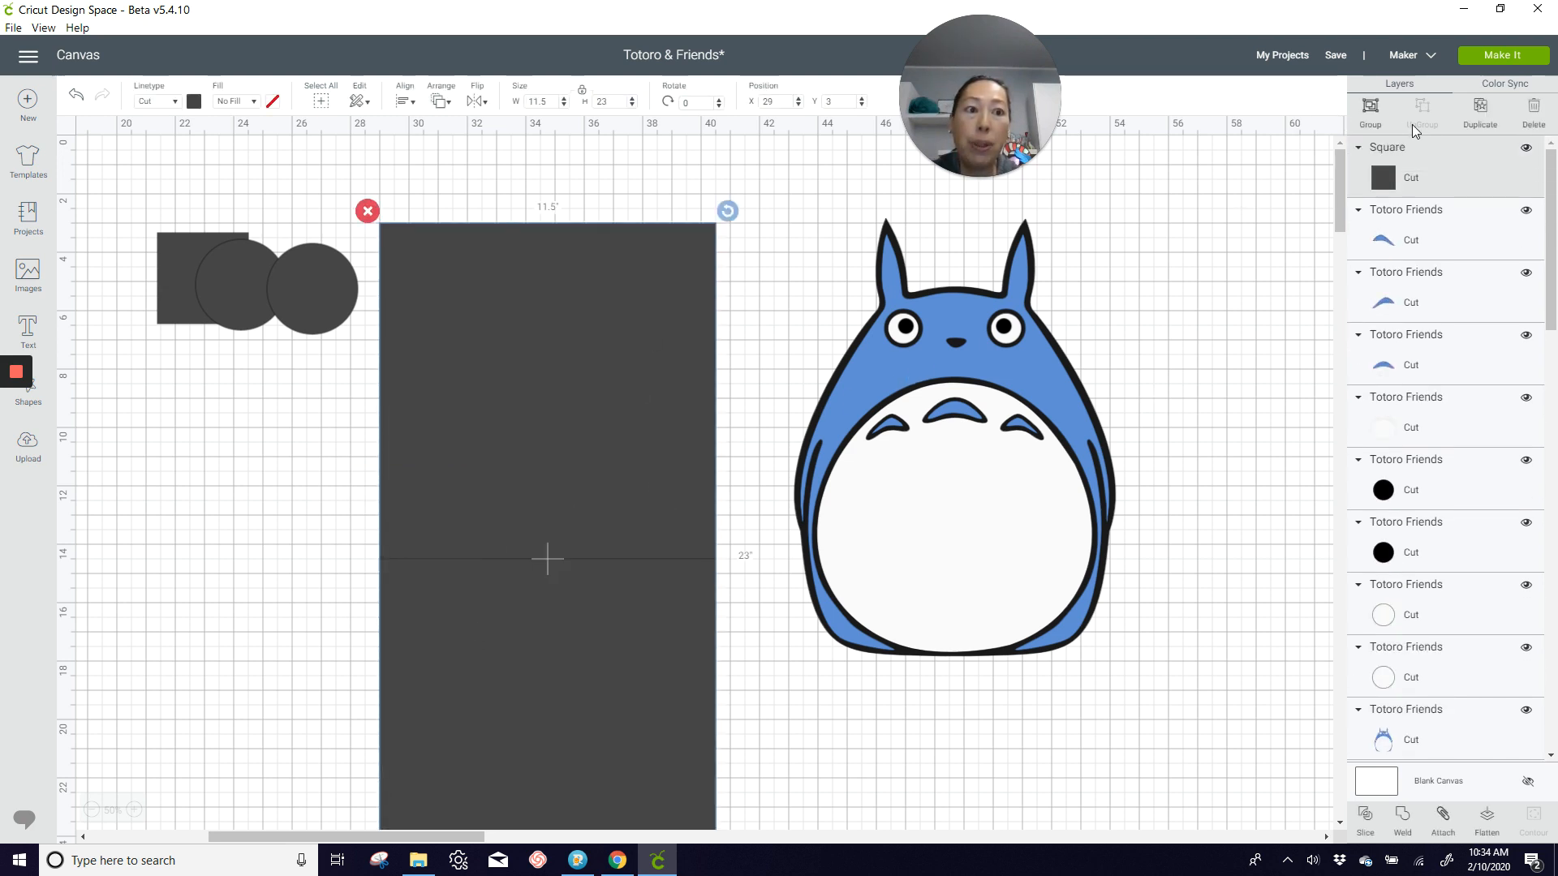
double_click(1481, 105)
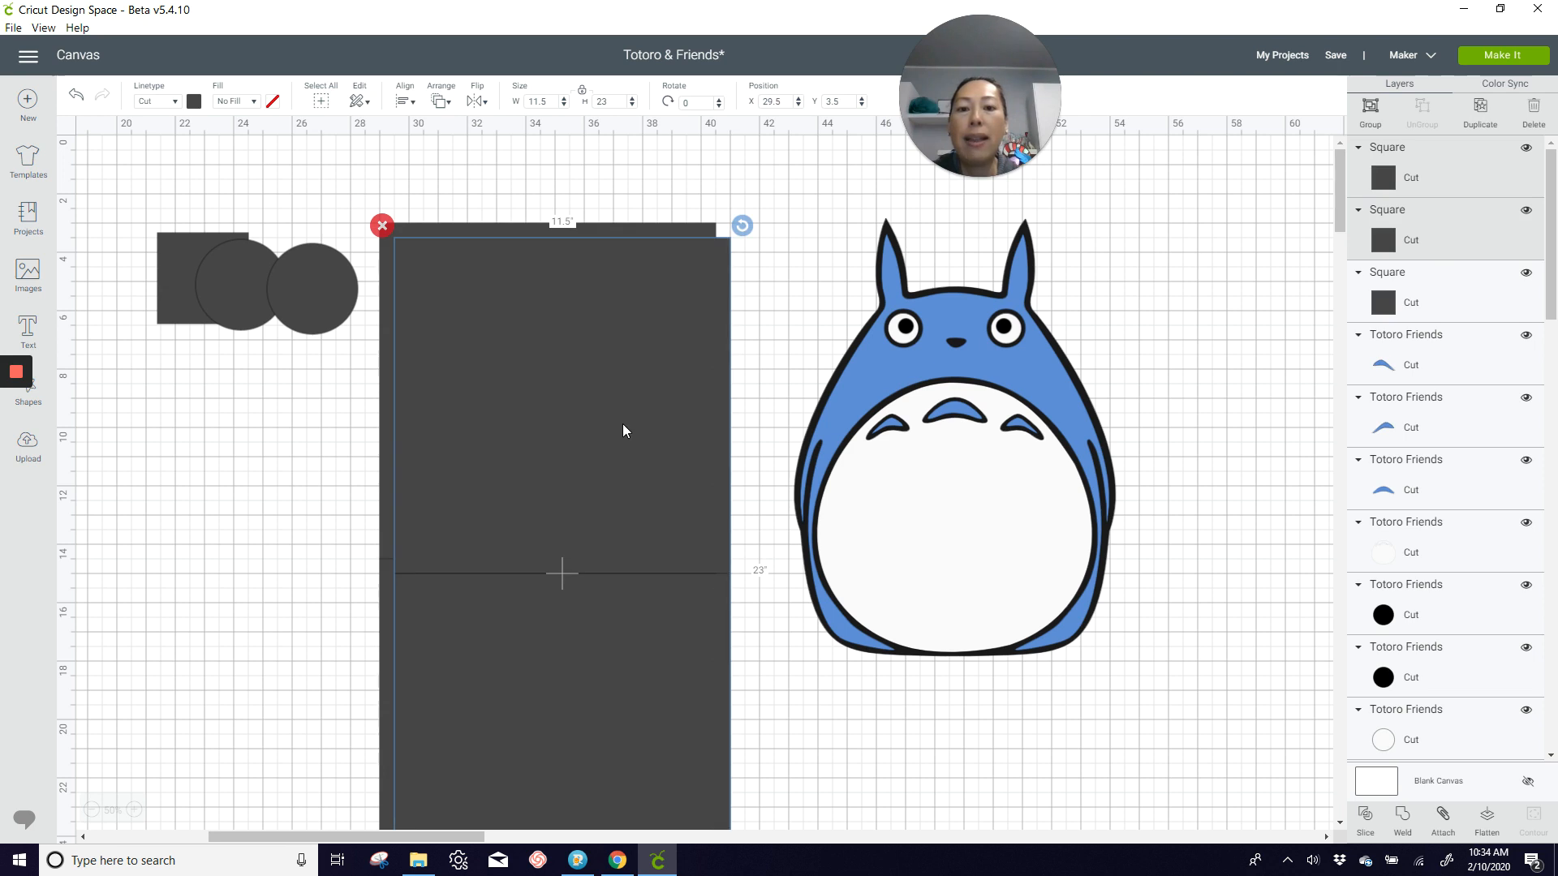
drag(632, 428, 1363, 410)
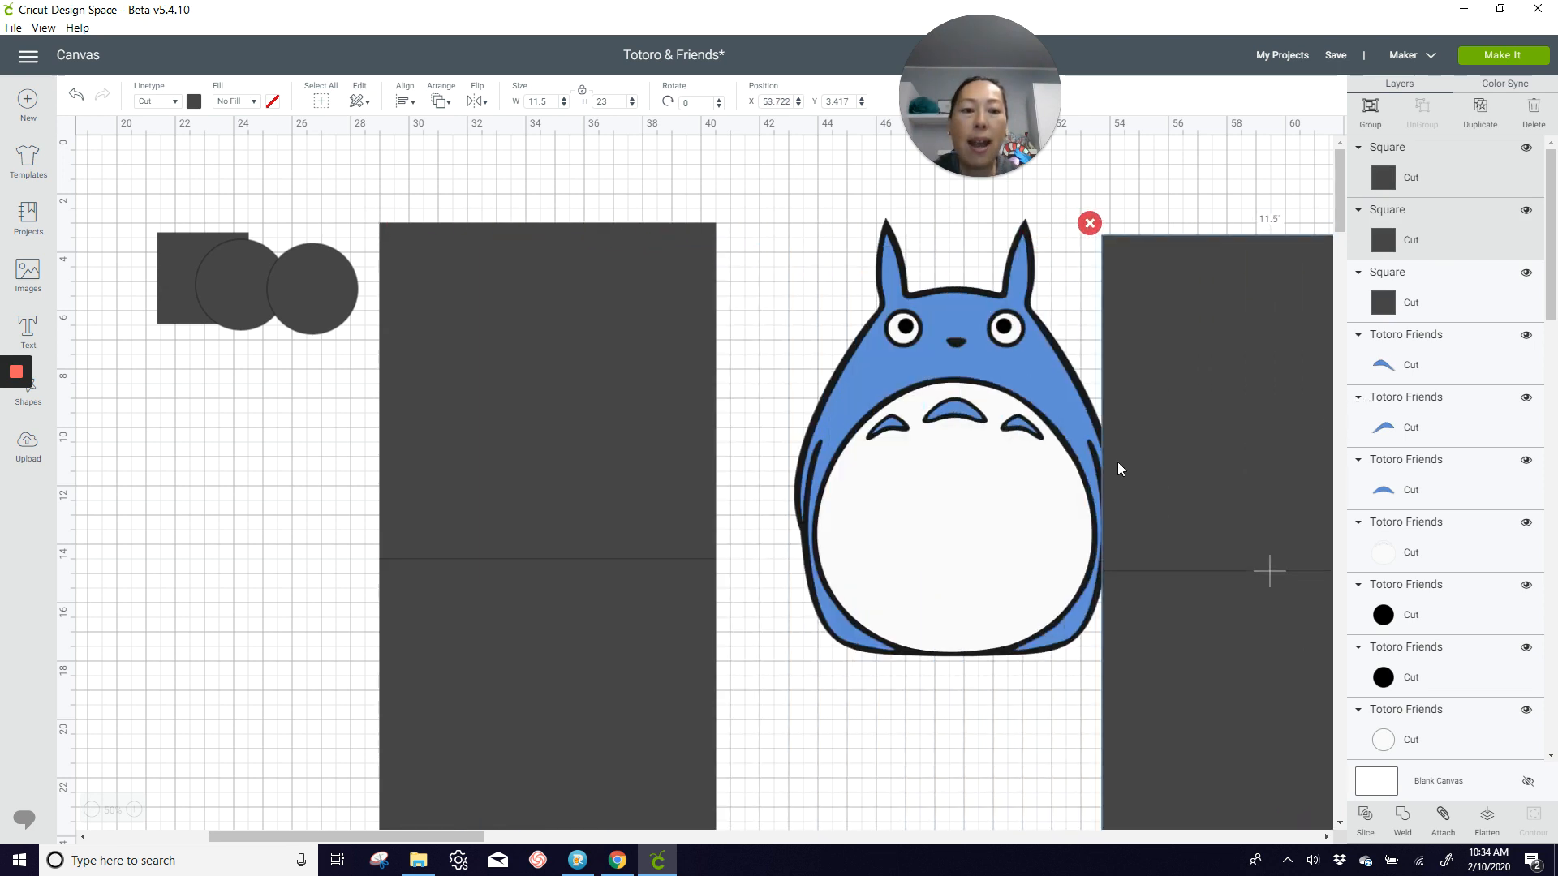
Step: Move the blue body layer onto the copied pair of squares, bring it to the front, and adjust its placement within their width
drag(251, 838, 310, 841)
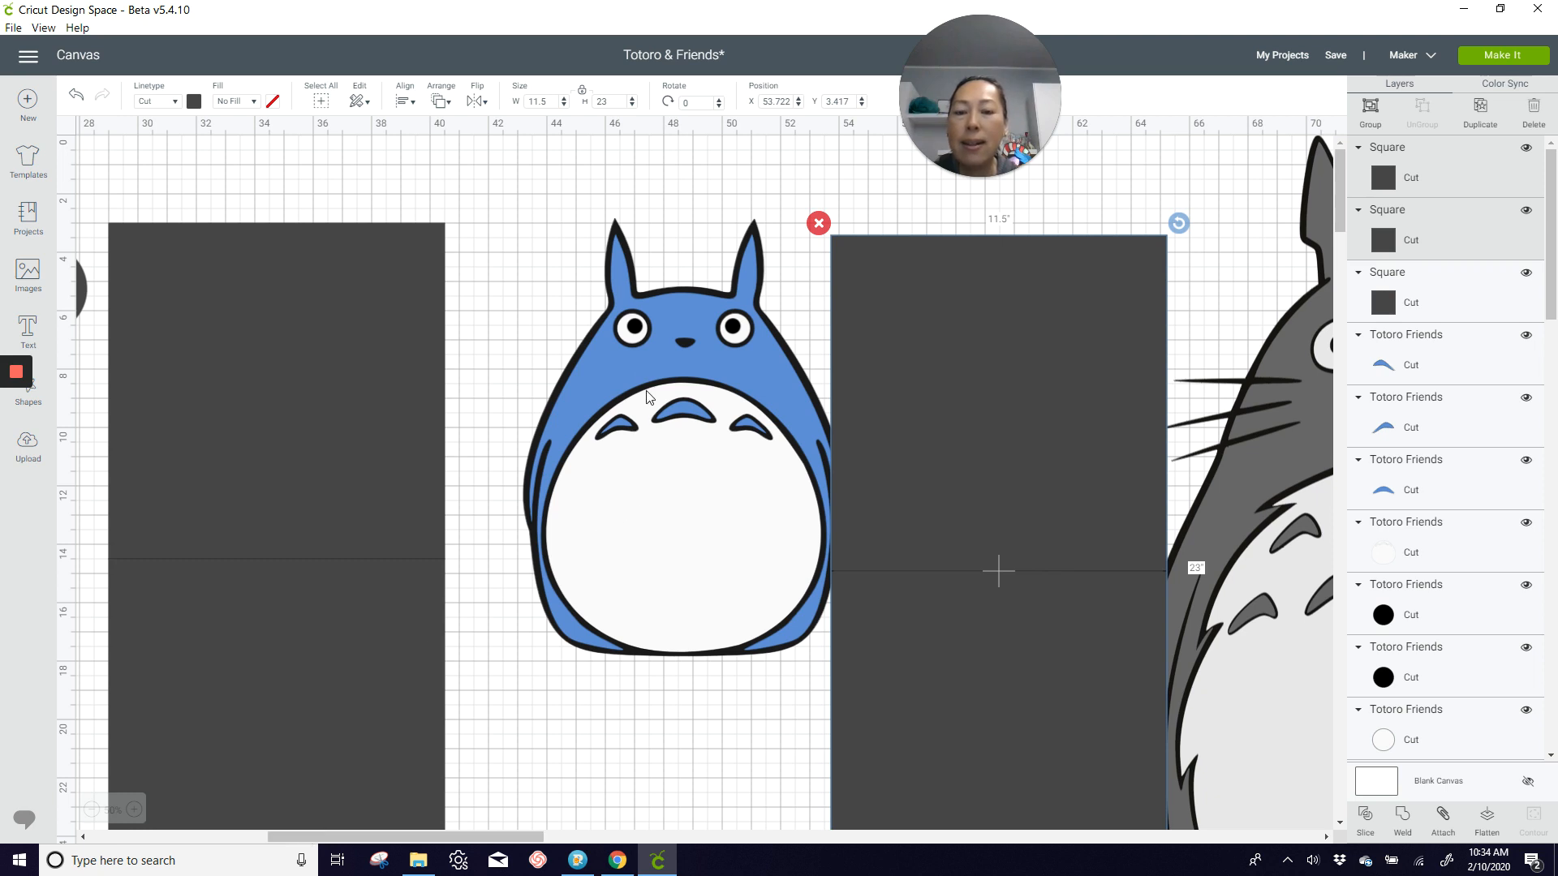
drag(534, 262, 850, 287)
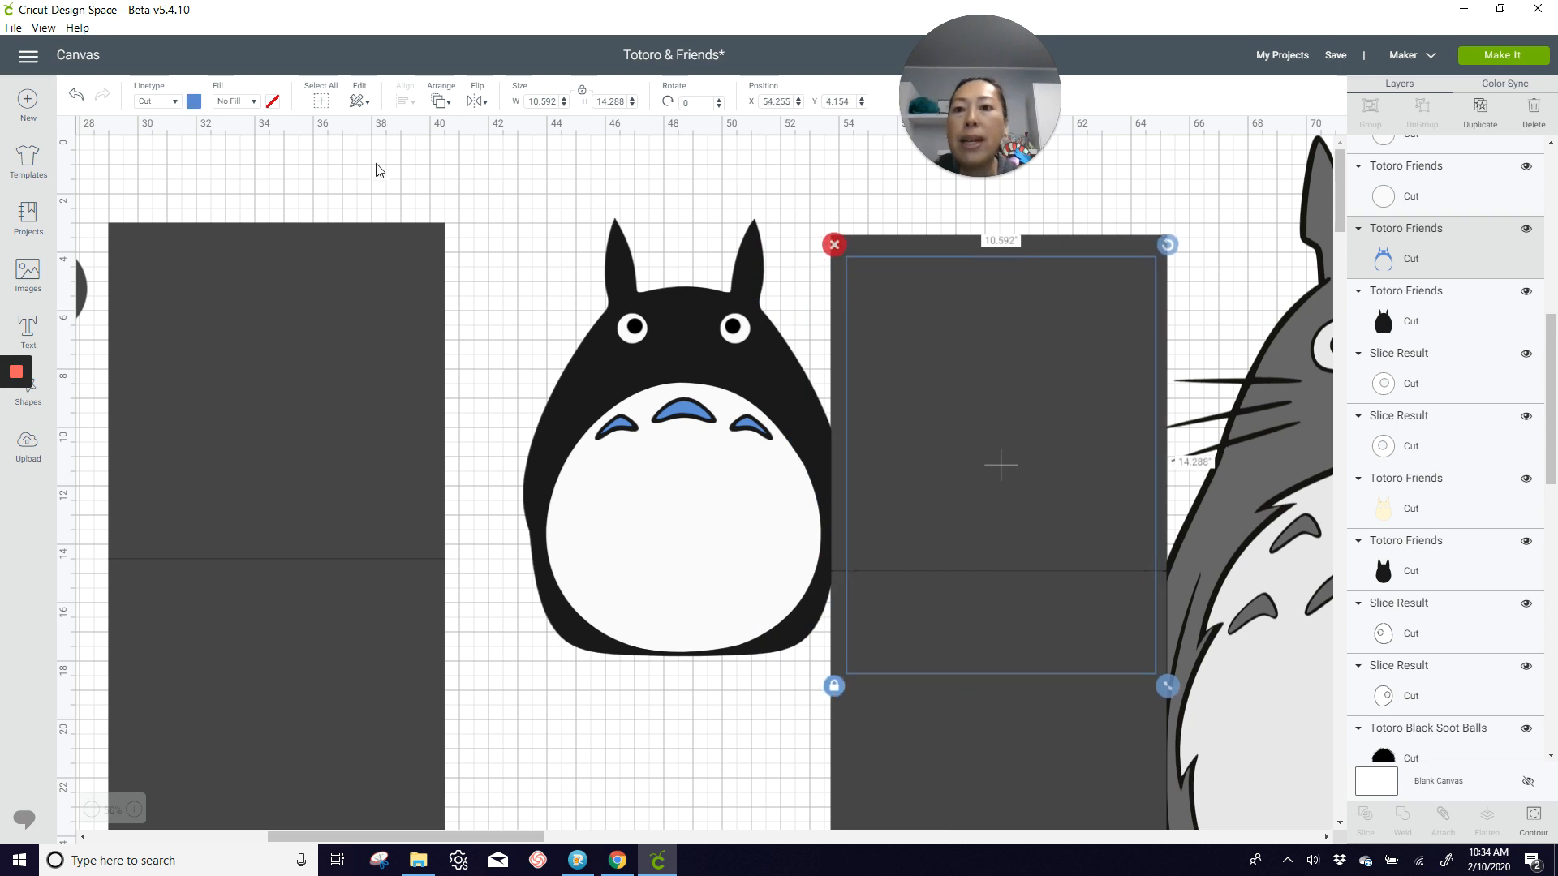
click(442, 102)
click(465, 196)
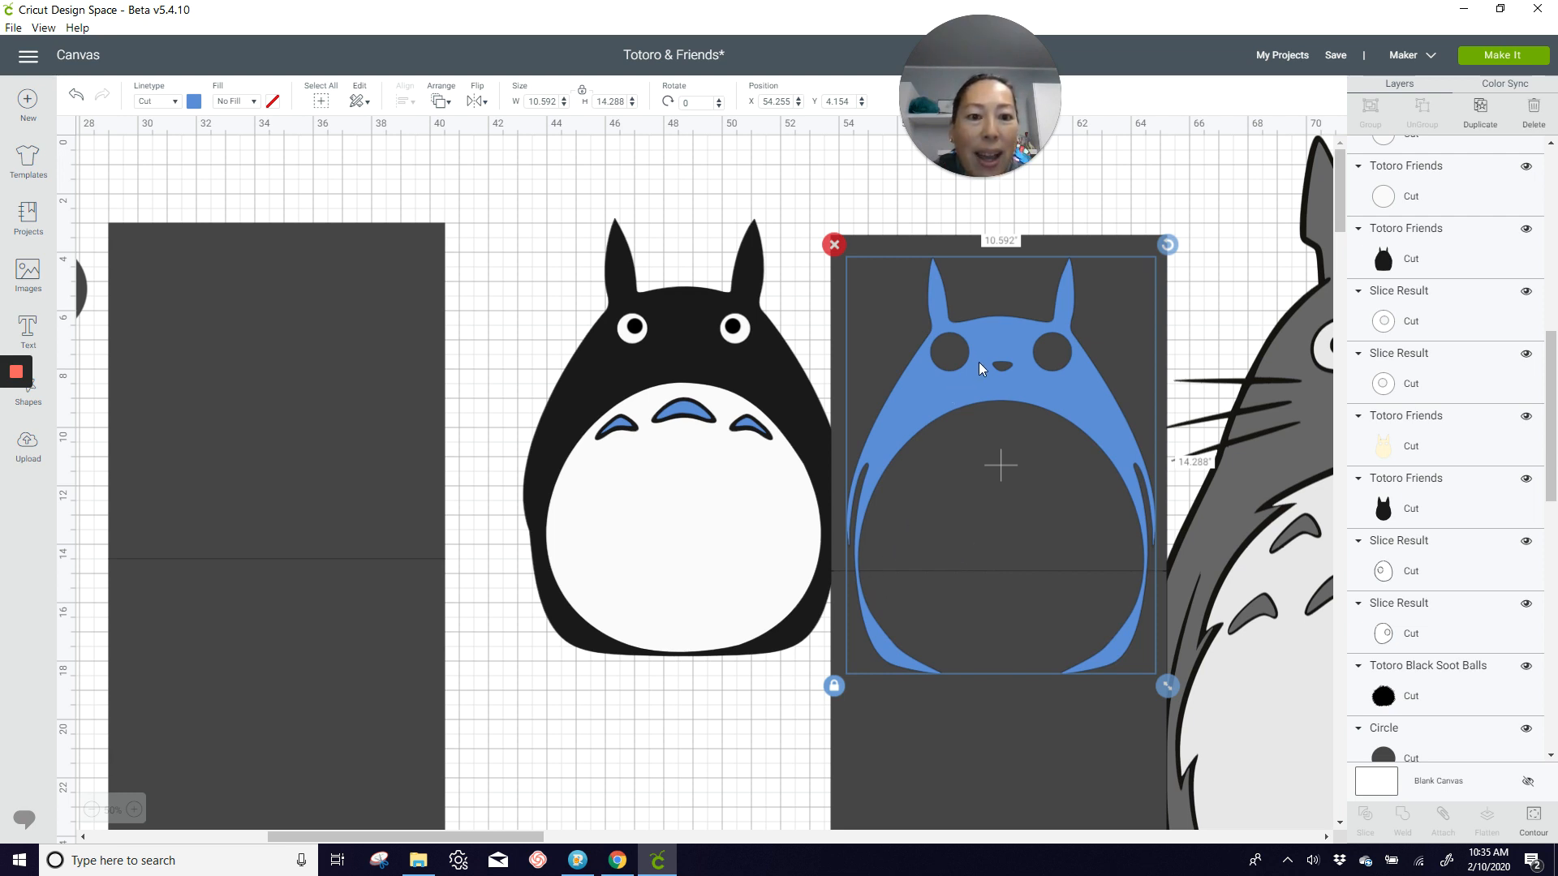
drag(980, 369, 979, 375)
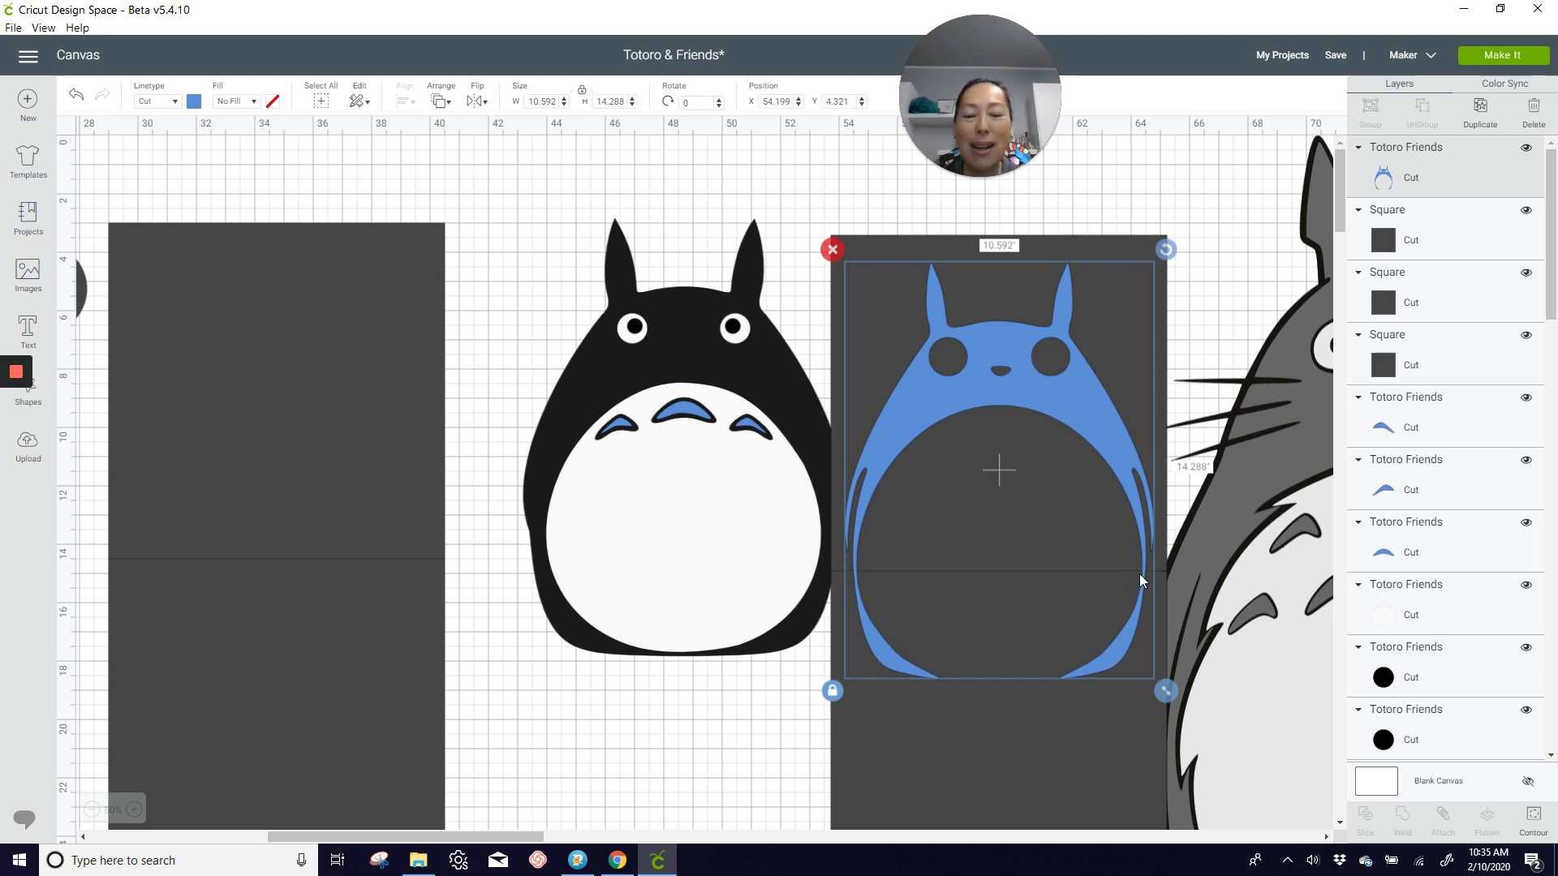
Step: Pull the white belly layer and two of the blue belly marks down, away from the middle of the black body
drag(692, 479, 689, 683)
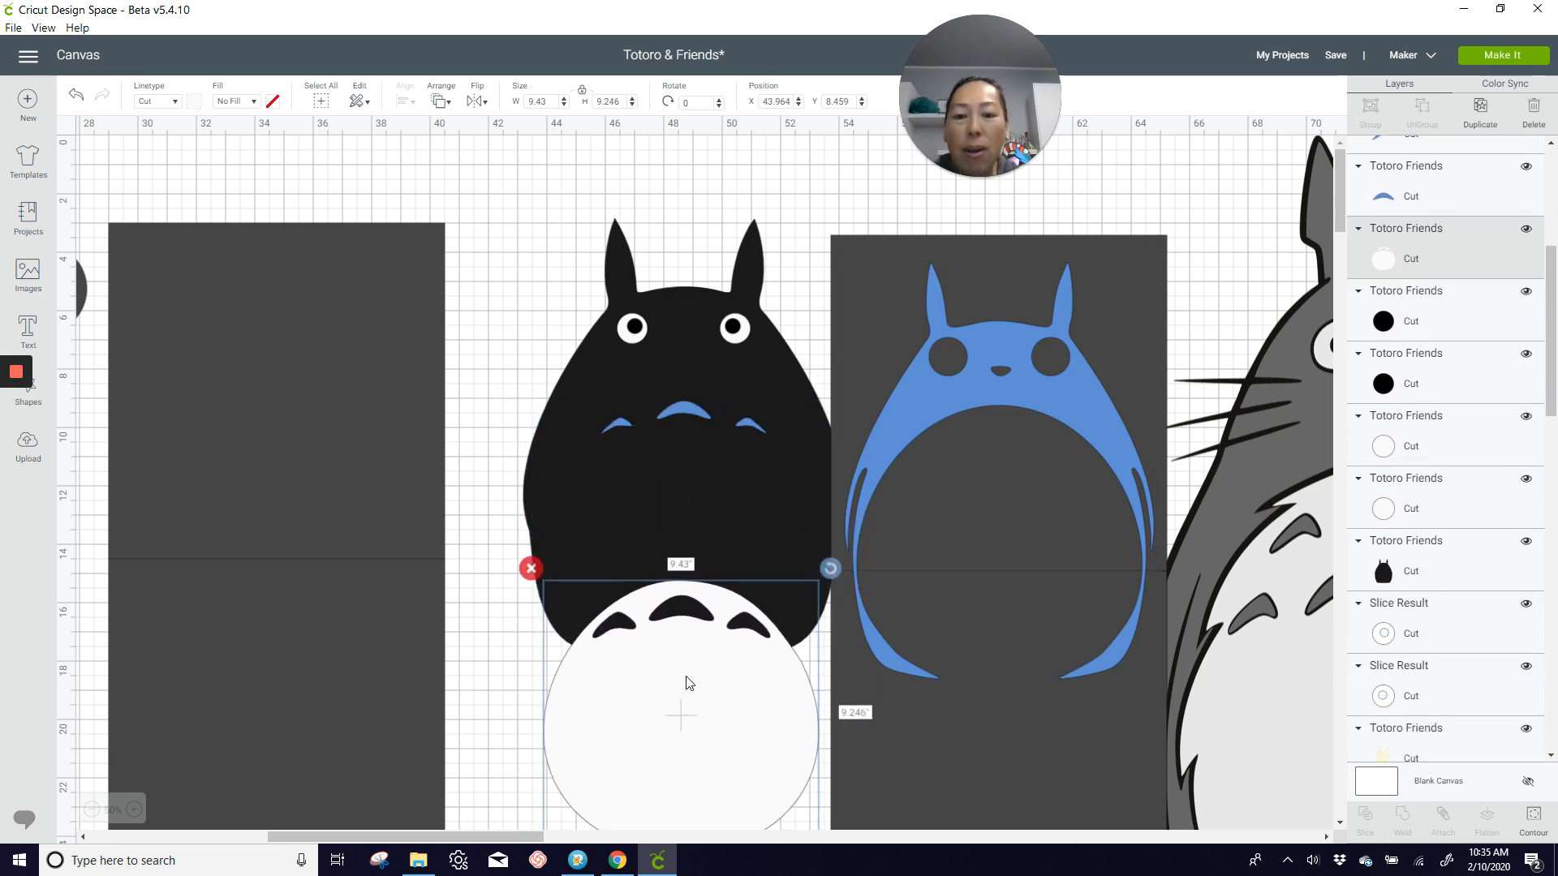
click(686, 438)
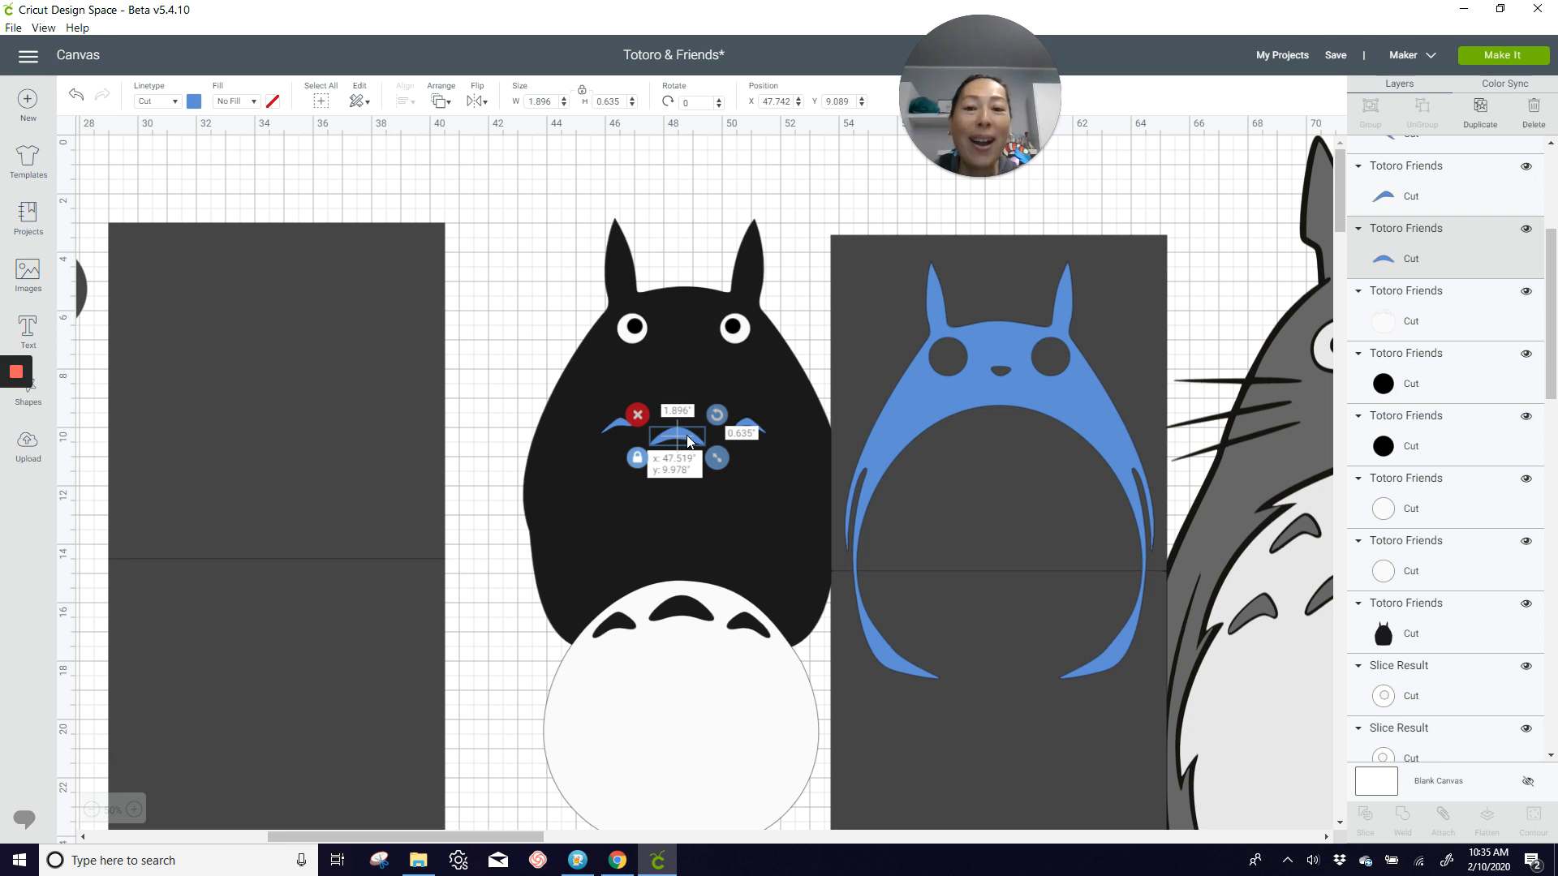
drag(688, 441, 683, 625)
drag(626, 427, 673, 575)
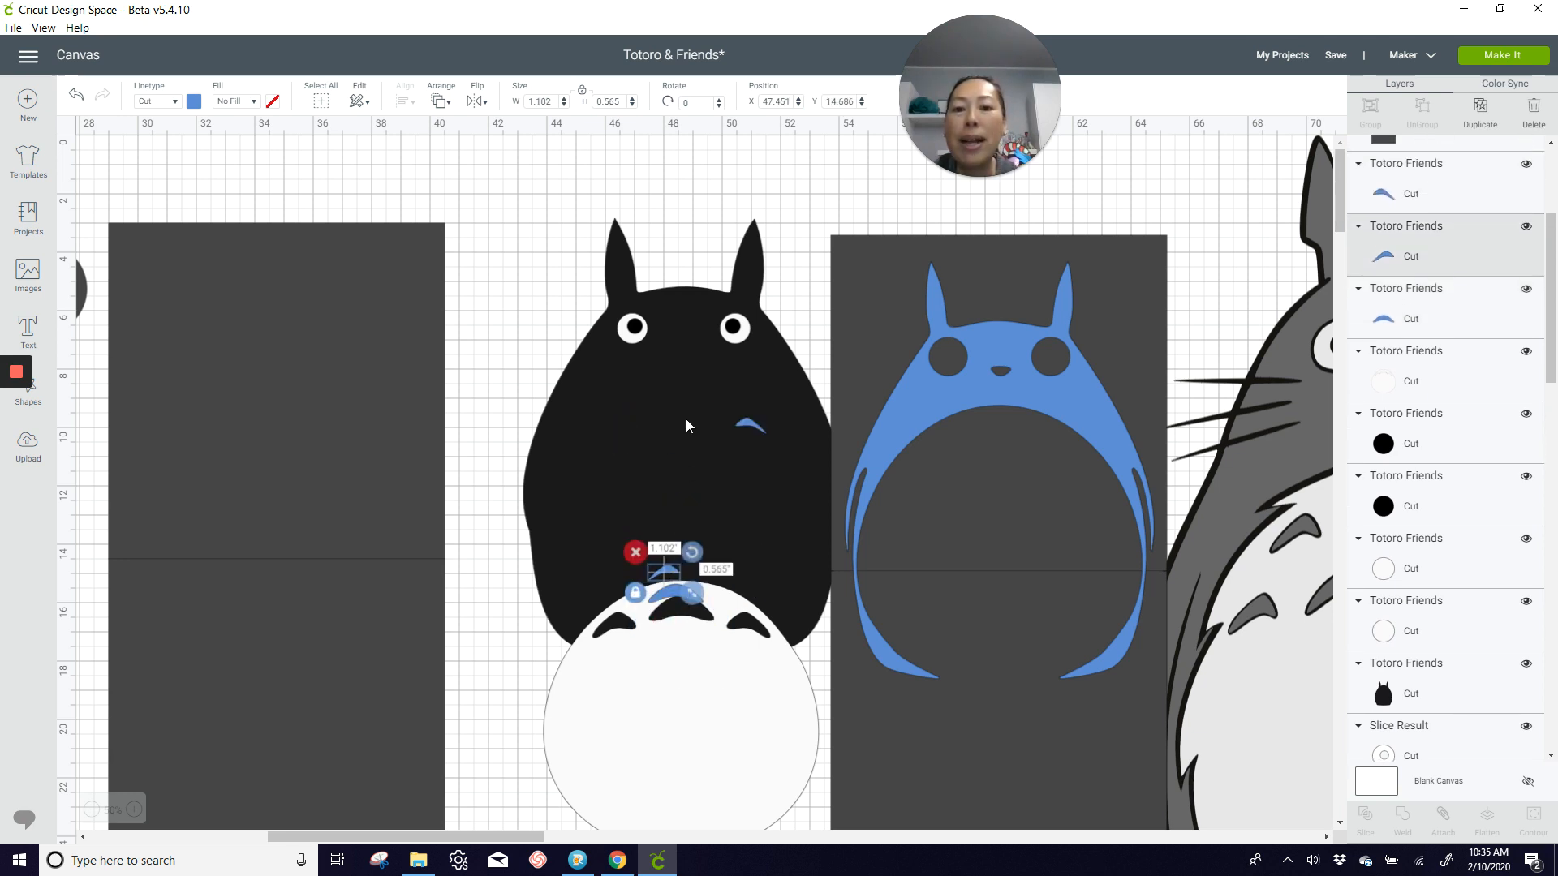
Step: Place the black body layer in front within the empty pair of squares, and move the white belly layer up slightly
drag(686, 425, 266, 464)
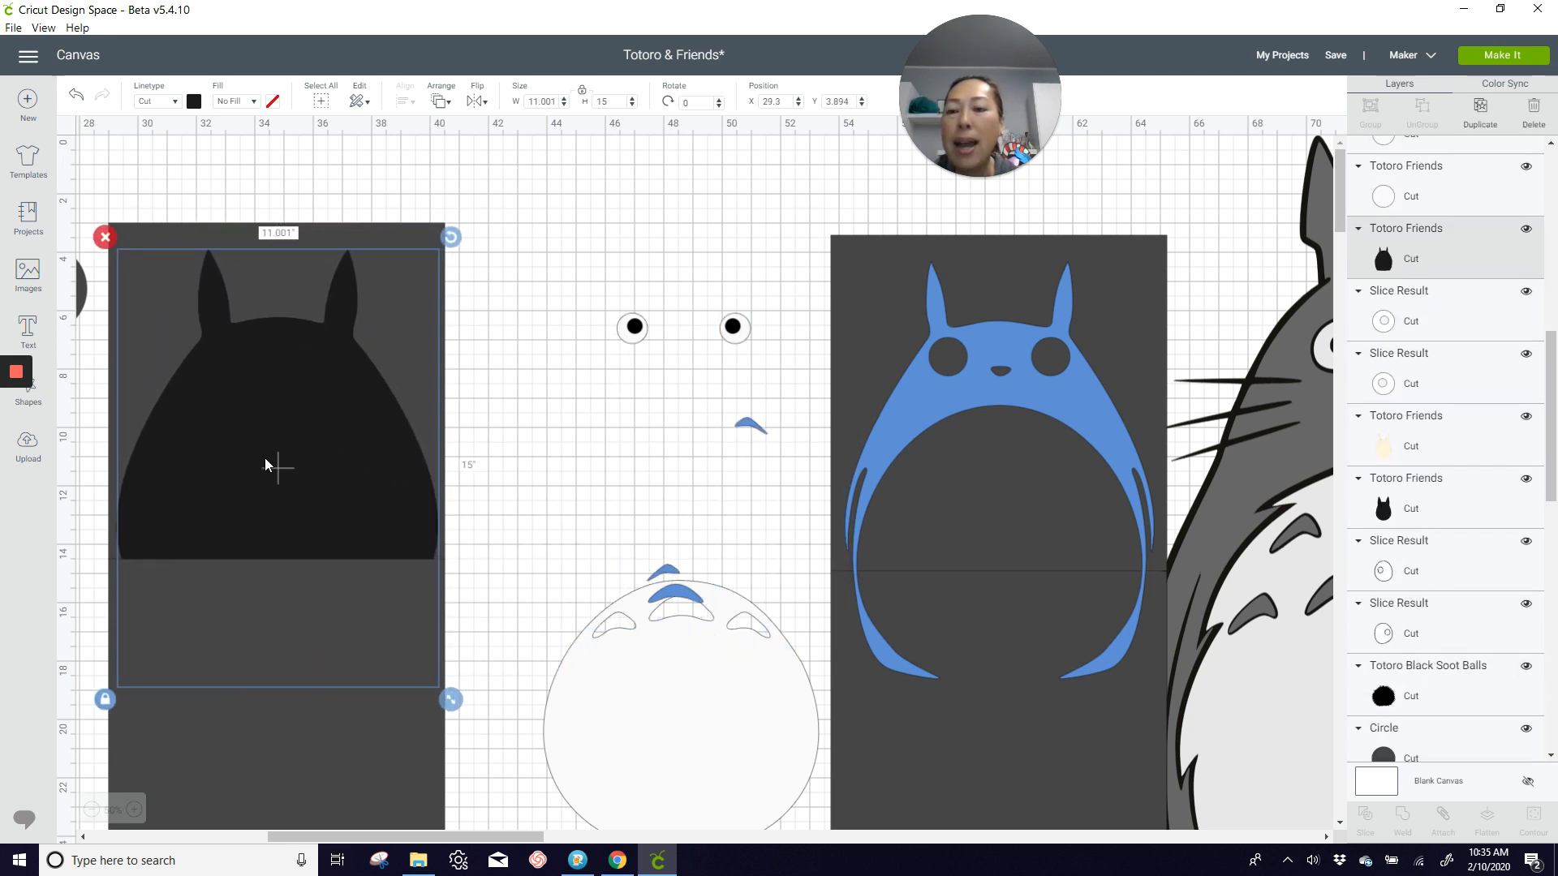
click(439, 105)
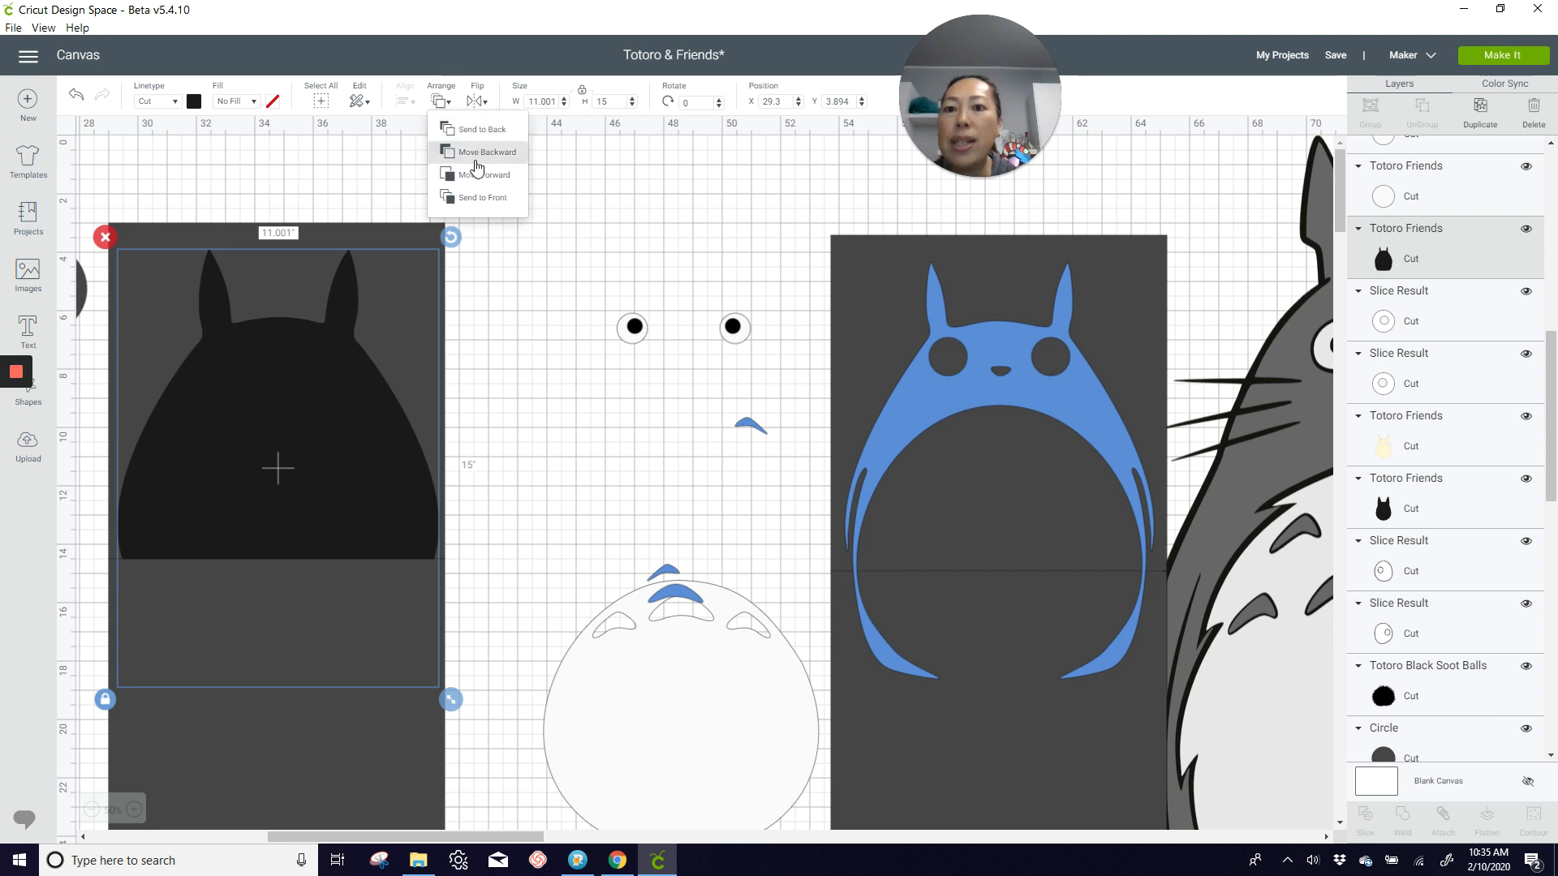
click(463, 200)
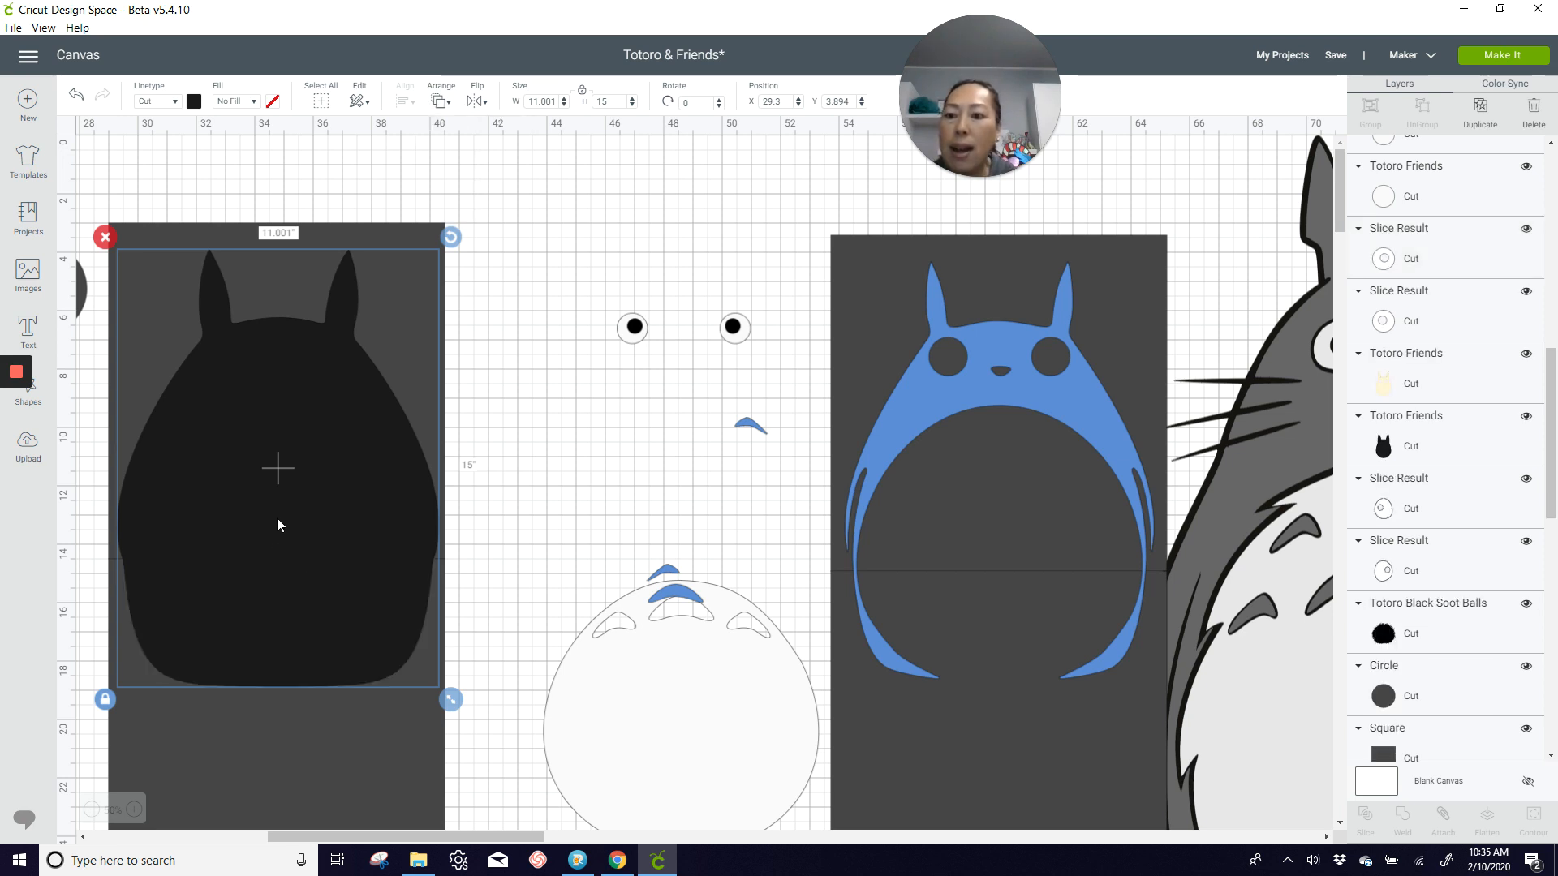
drag(278, 519, 274, 508)
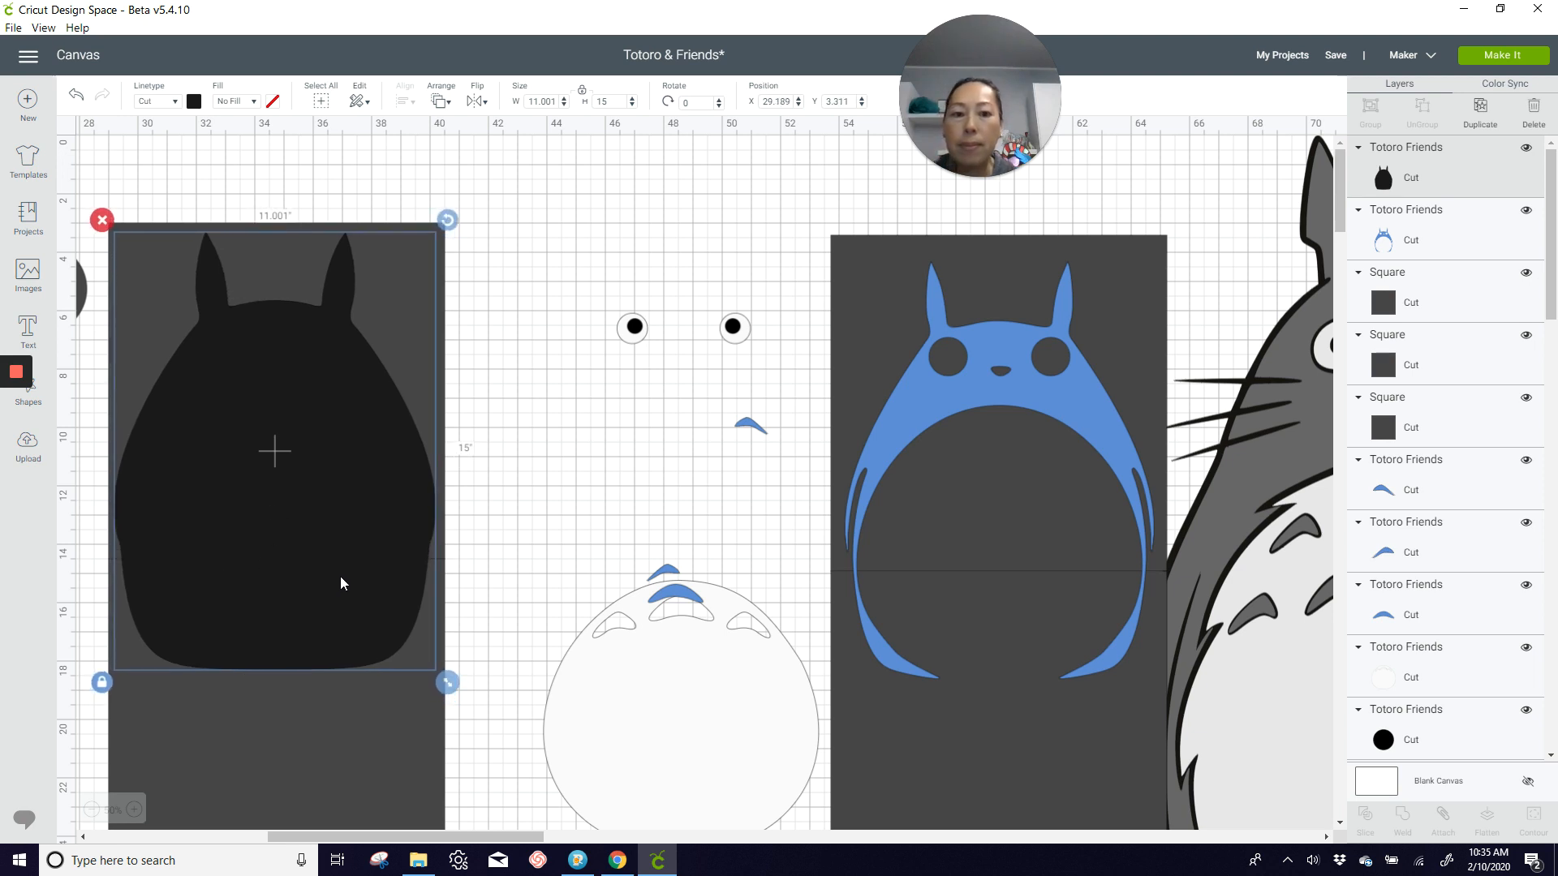
click(760, 718)
drag(760, 719, 789, 661)
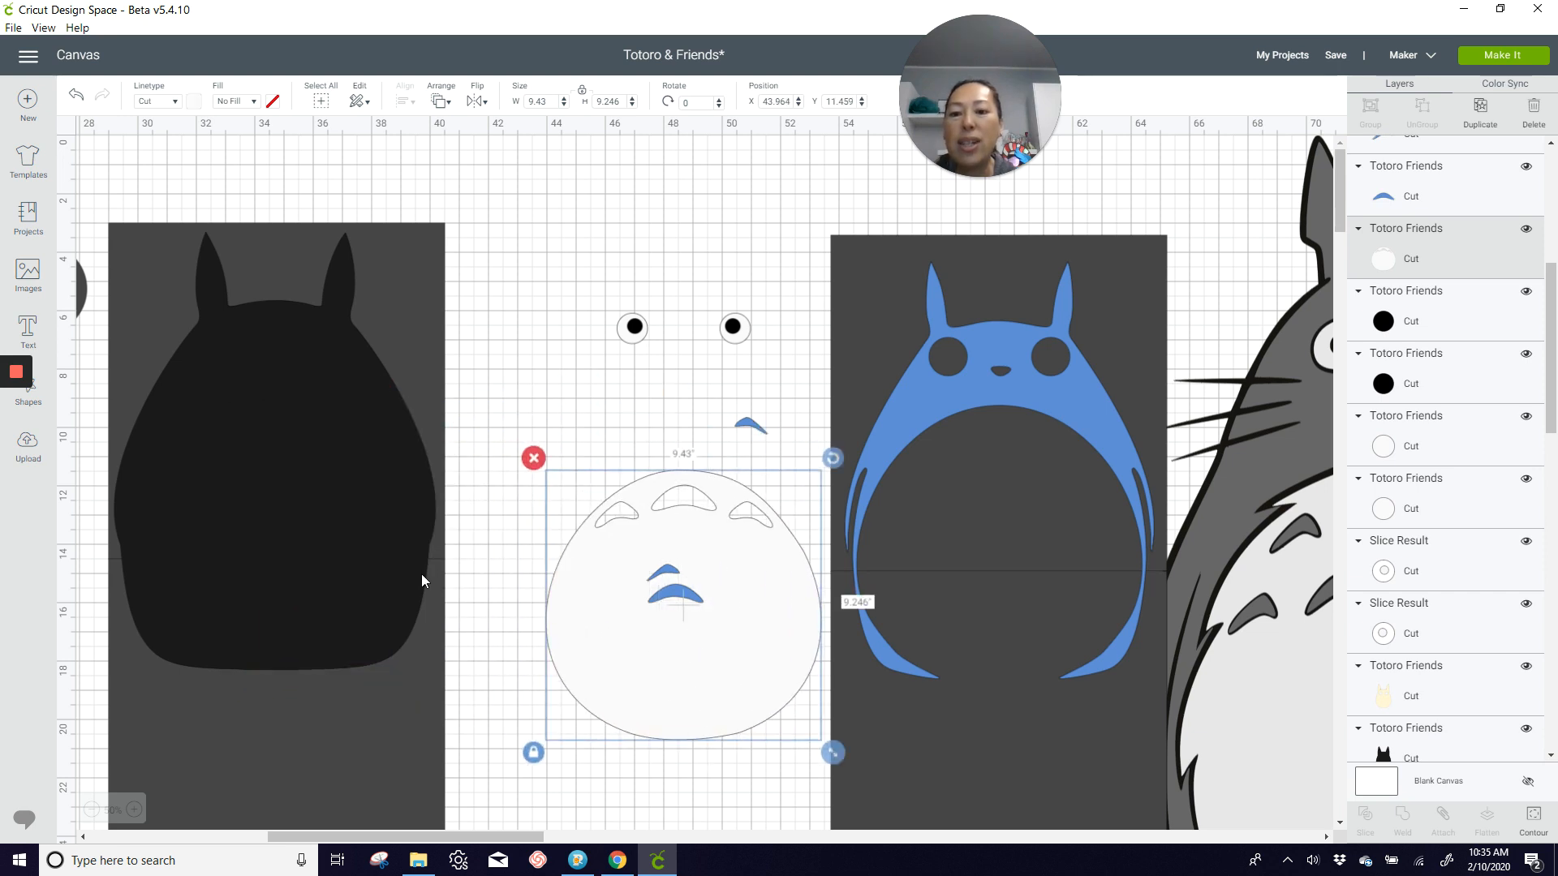
Step: Slice the black body with its upper square and pull both resulting black pieces off the squares
click(363, 183)
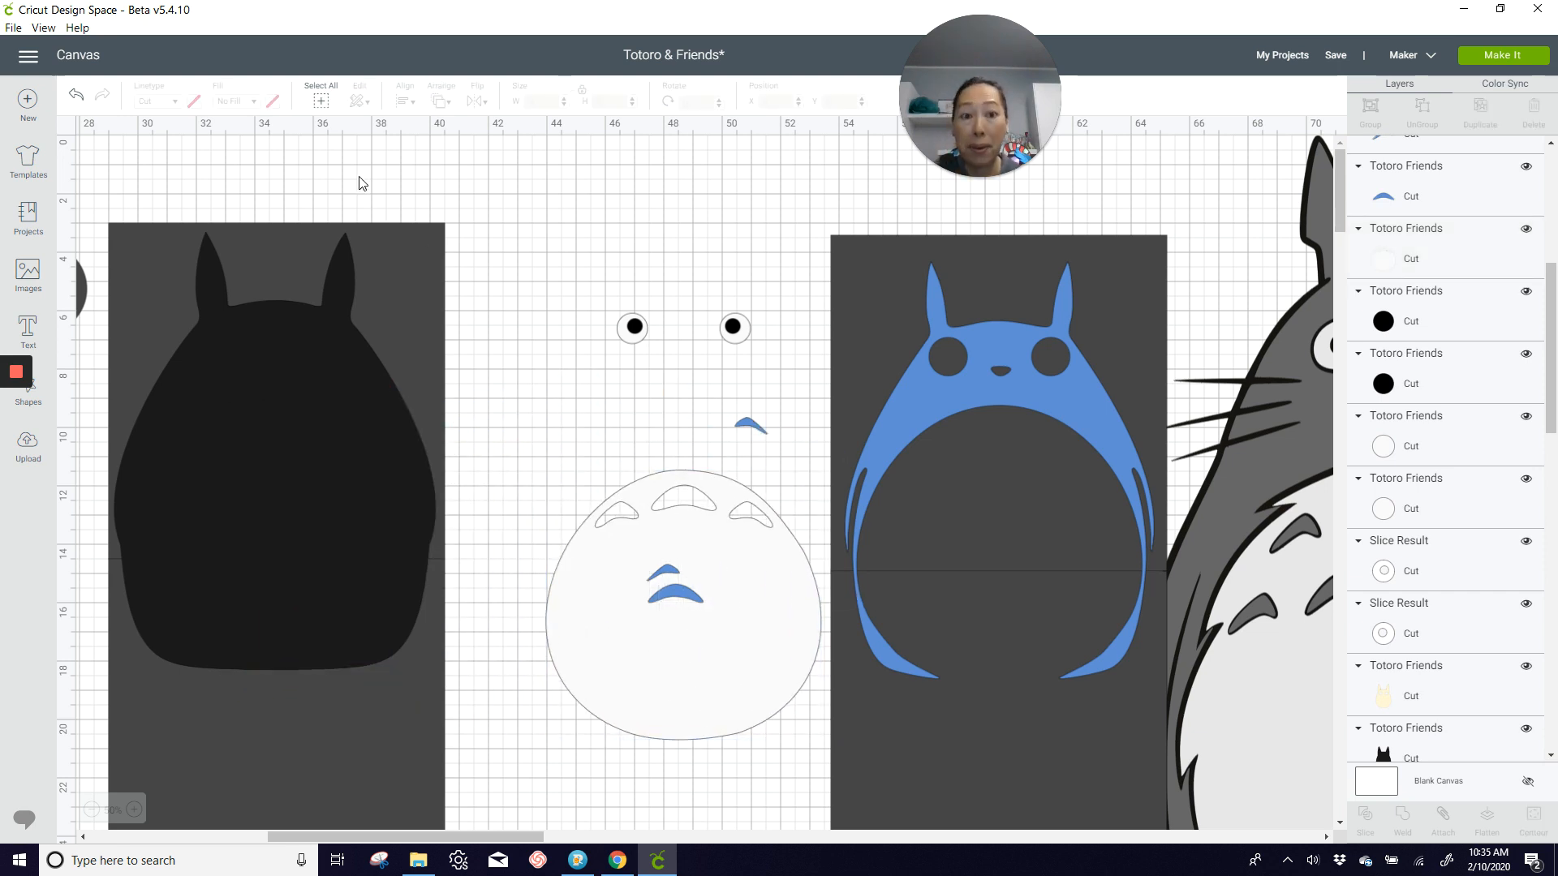
drag(214, 162, 377, 313)
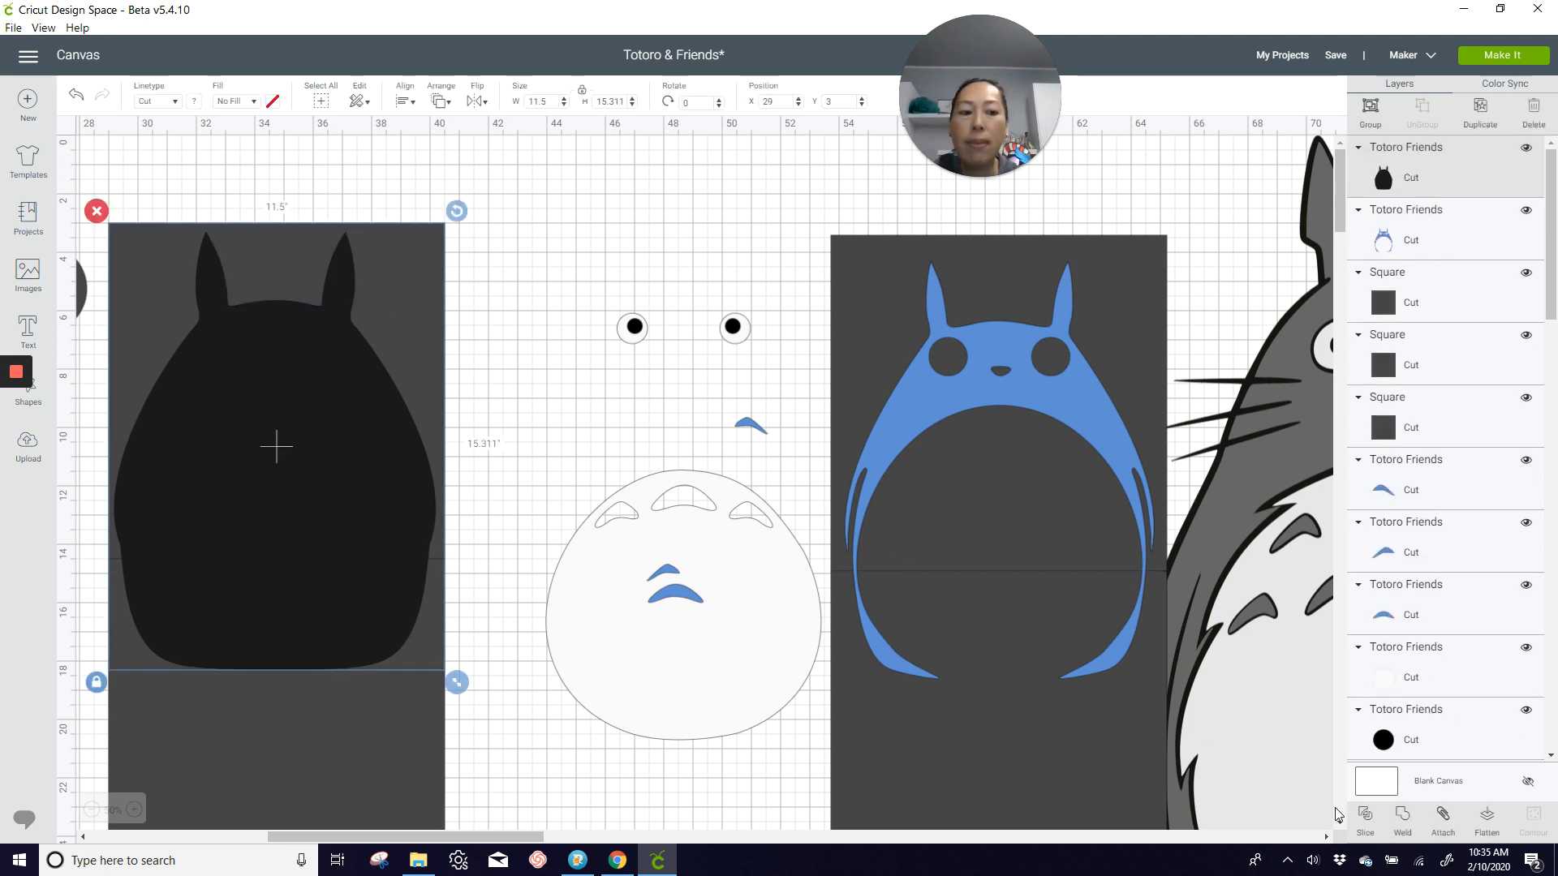
click(1367, 823)
drag(298, 469, 528, 439)
click(341, 599)
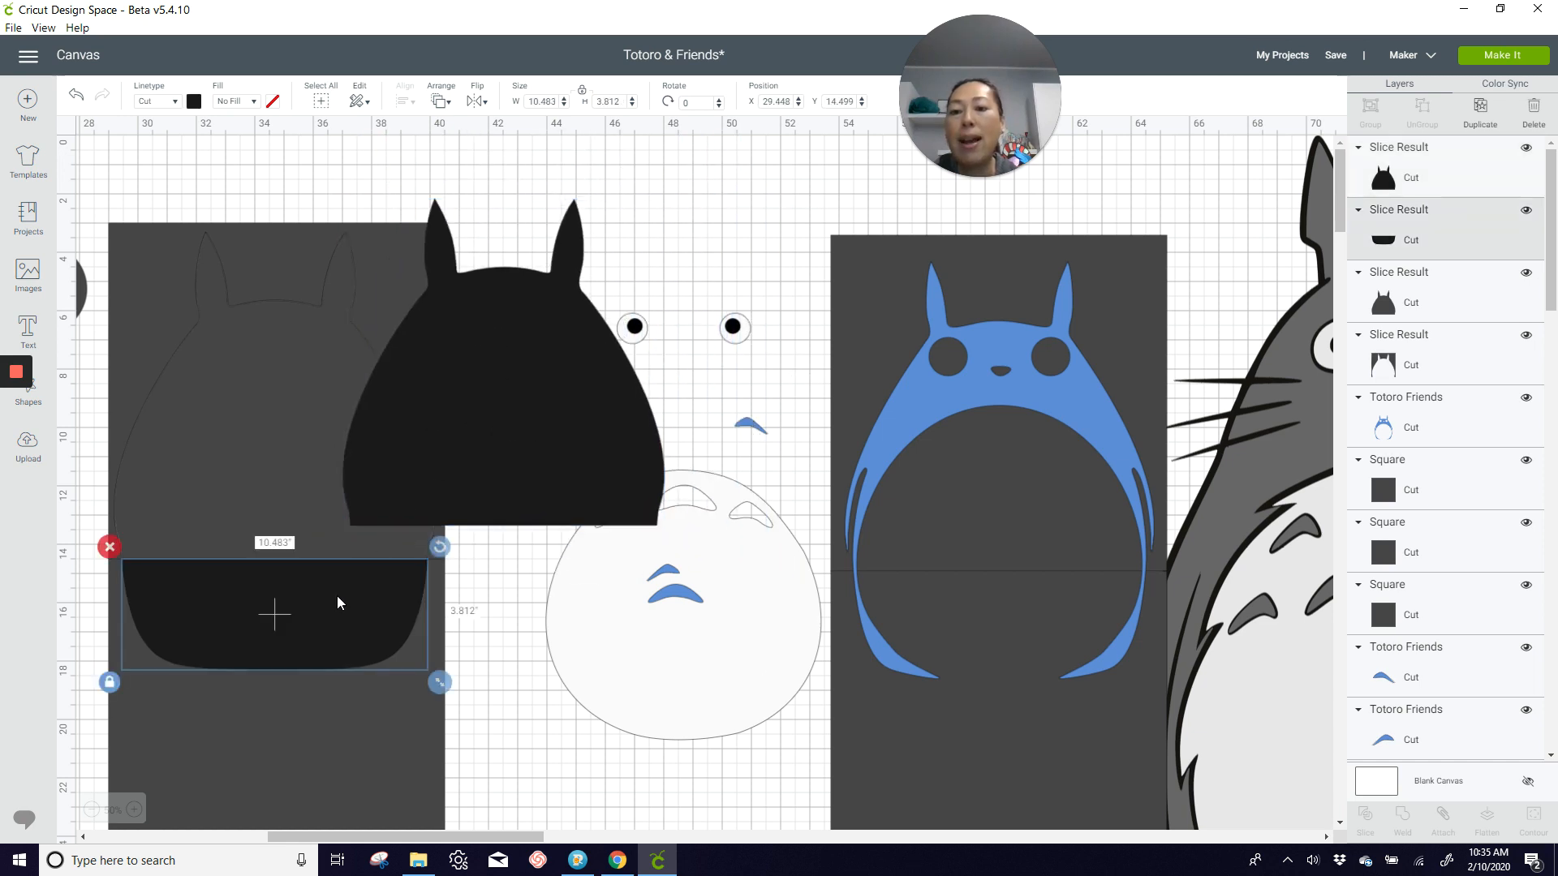
drag(341, 599, 430, 583)
drag(528, 536, 699, 477)
Step: Delete the leftover square and slice remnants where the black body was cut
drag(162, 188, 164, 209)
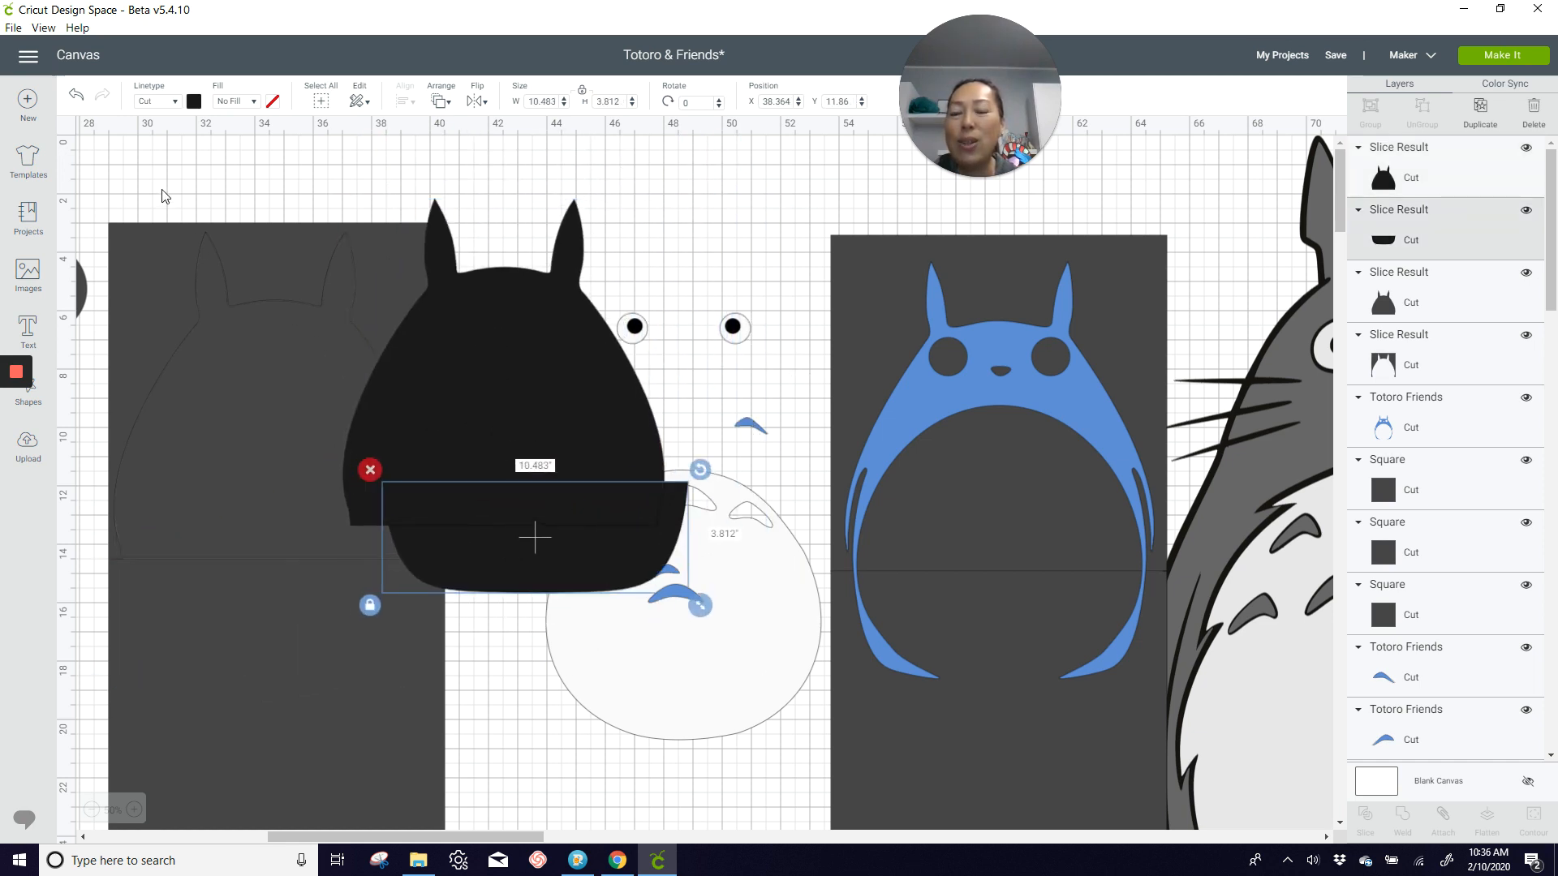
drag(192, 326, 256, 675)
key(Delete)
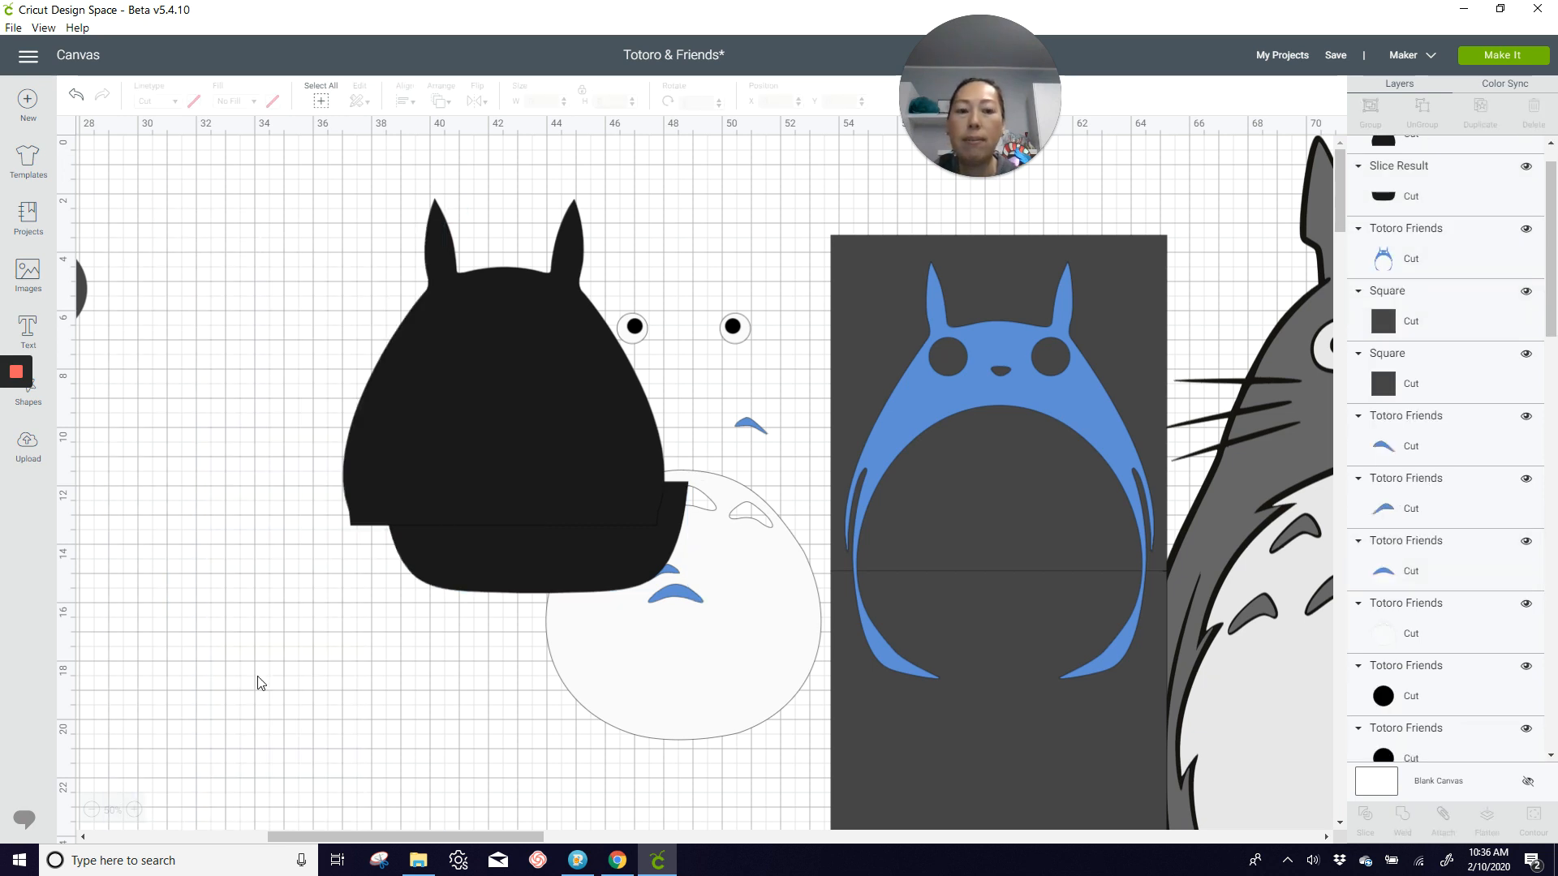
Step: Line up the two black pieces edge to edge as a full body and move the white belly beside it
drag(521, 441, 309, 388)
drag(505, 550, 268, 559)
drag(689, 646, 698, 554)
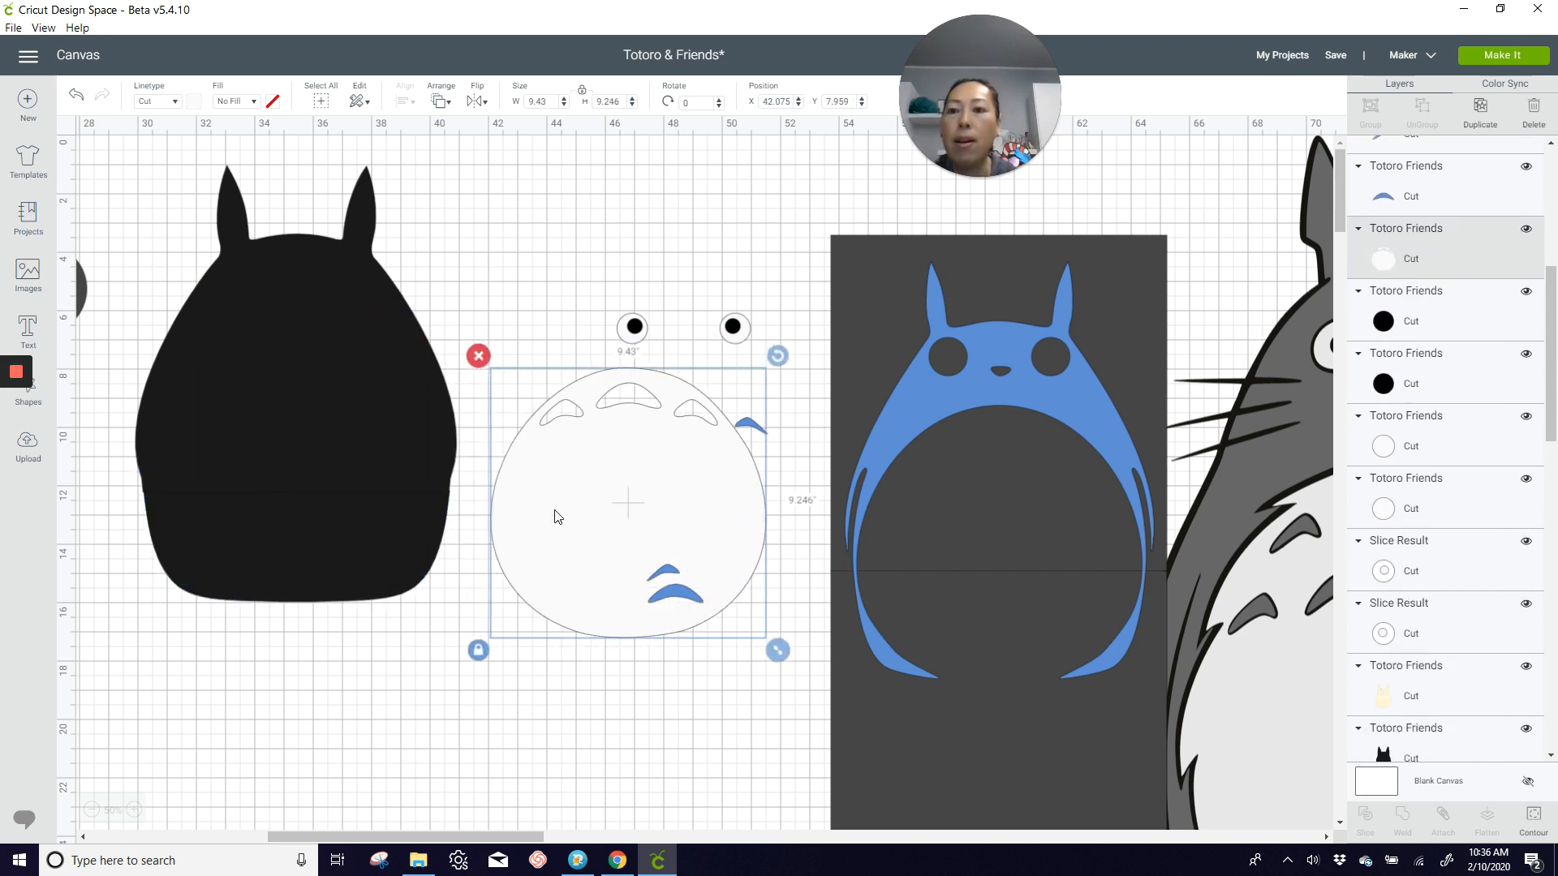
Step: Send both black body pieces to the back and place the white belly layer on the body
click(149, 237)
drag(114, 394, 202, 533)
click(438, 102)
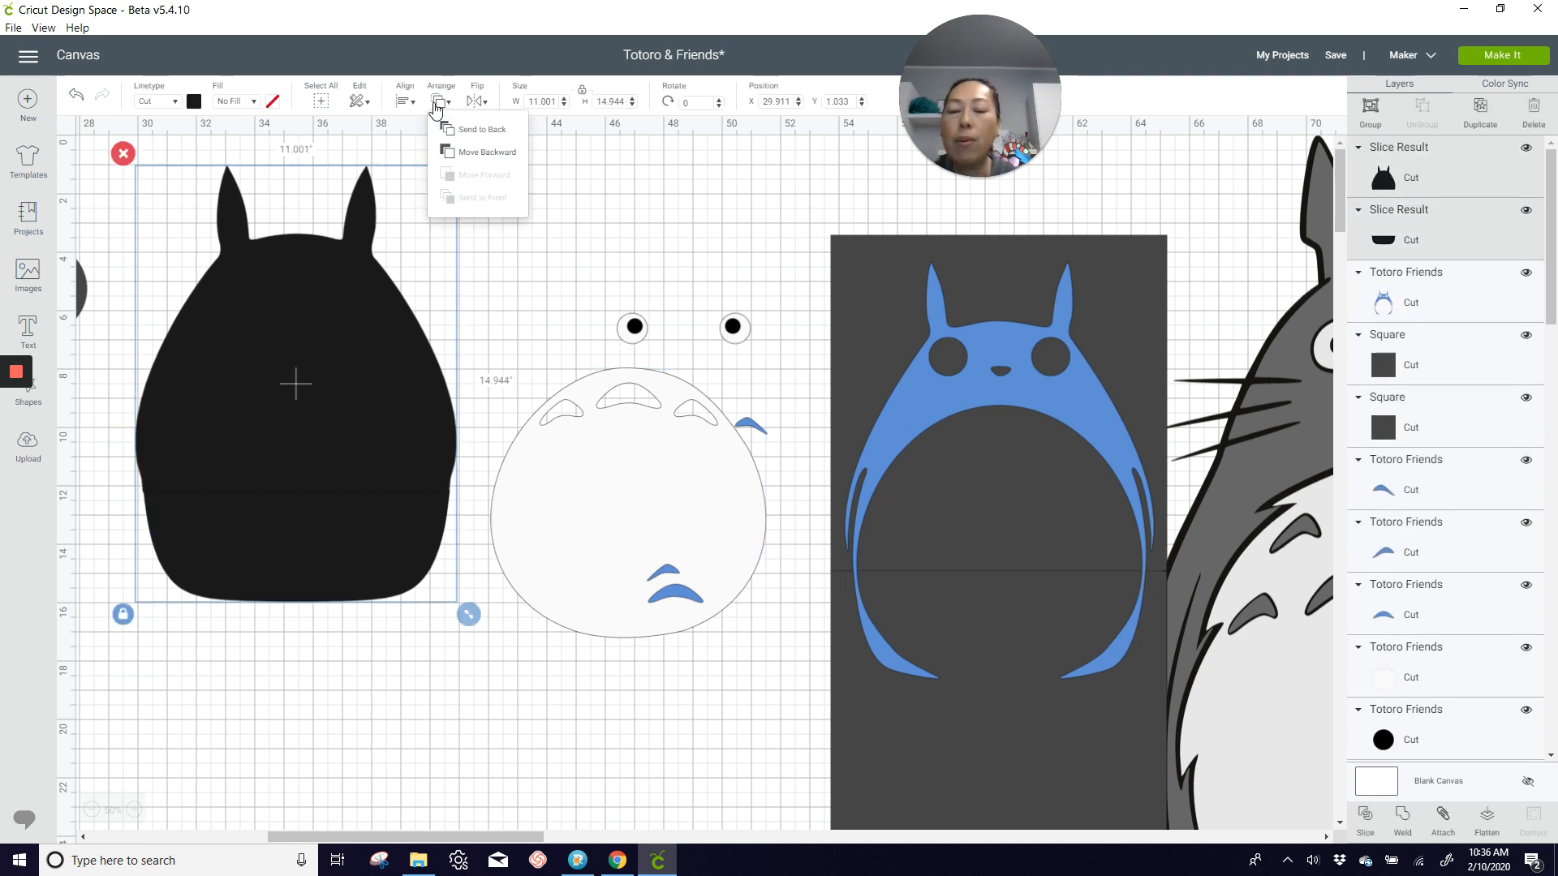
click(448, 128)
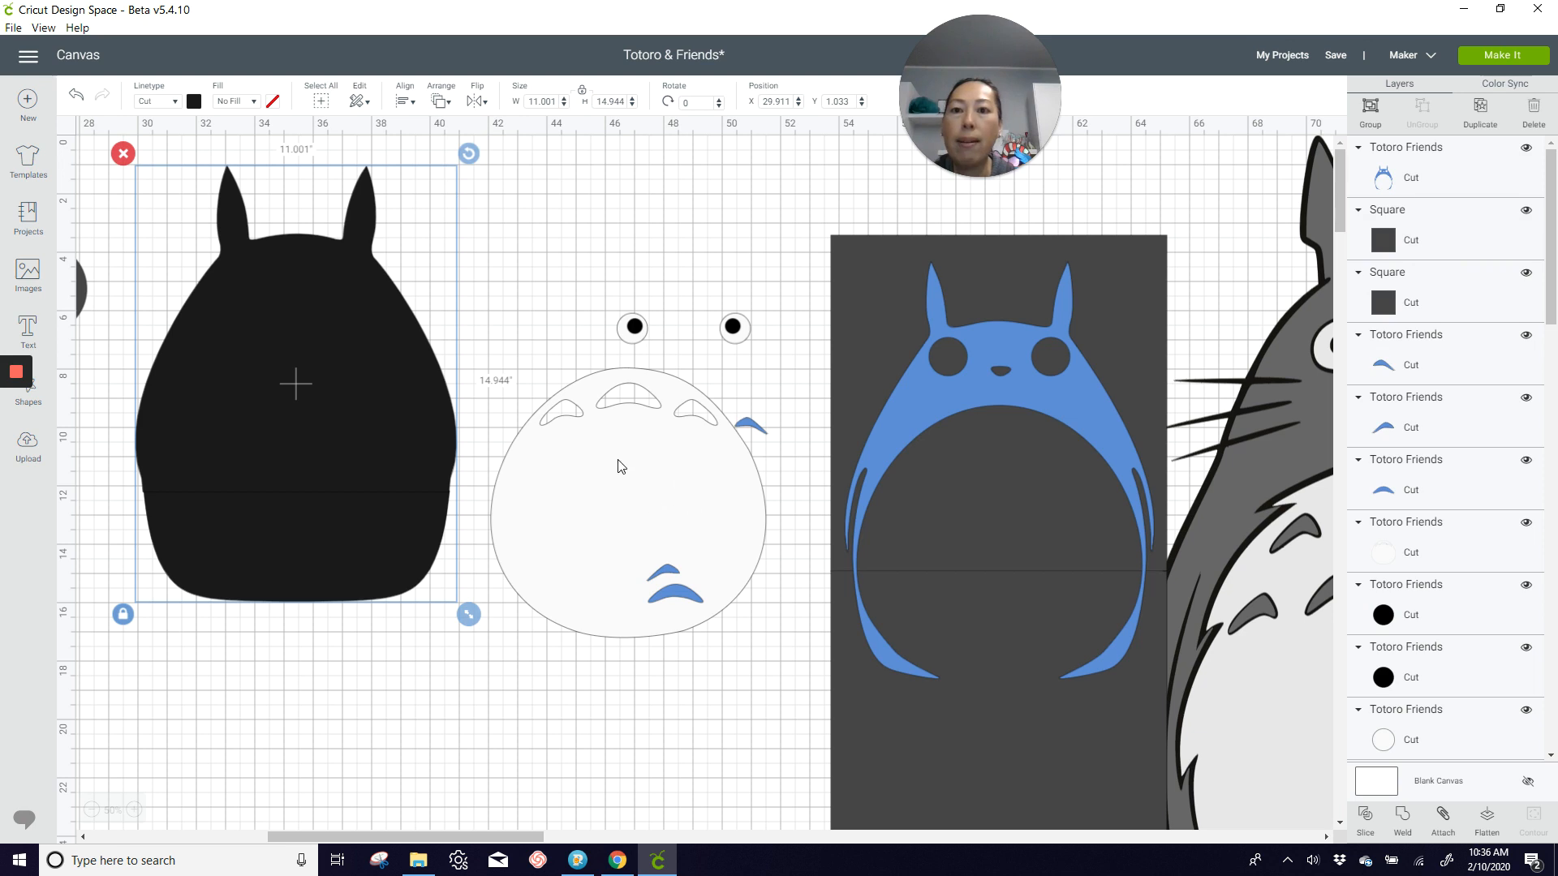
drag(620, 466, 272, 428)
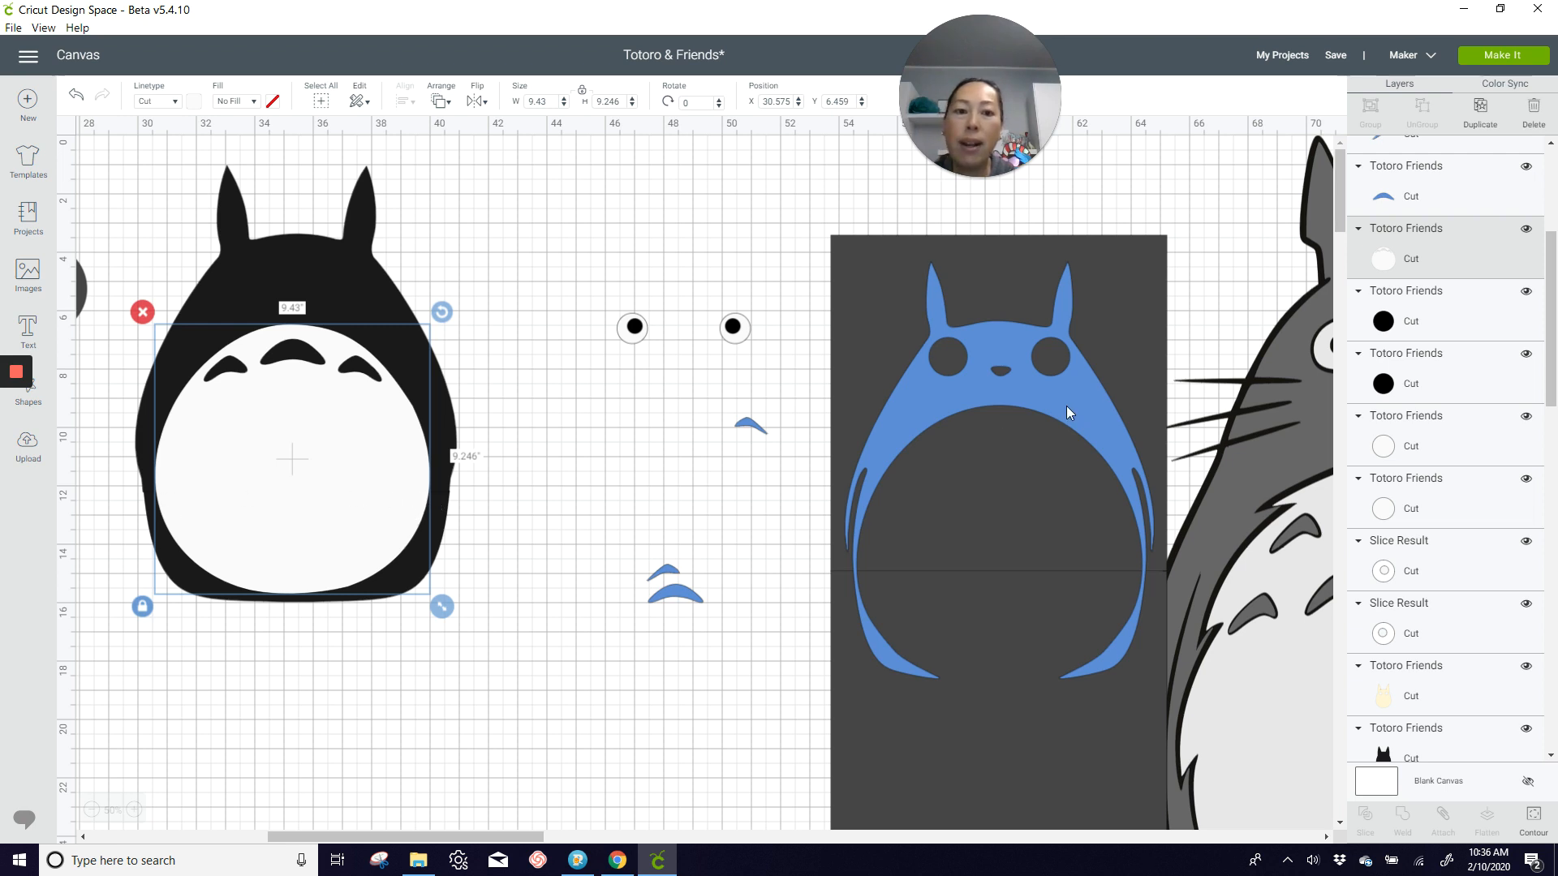
Step: Slice the blue body layer with the upper square beneath it
click(816, 217)
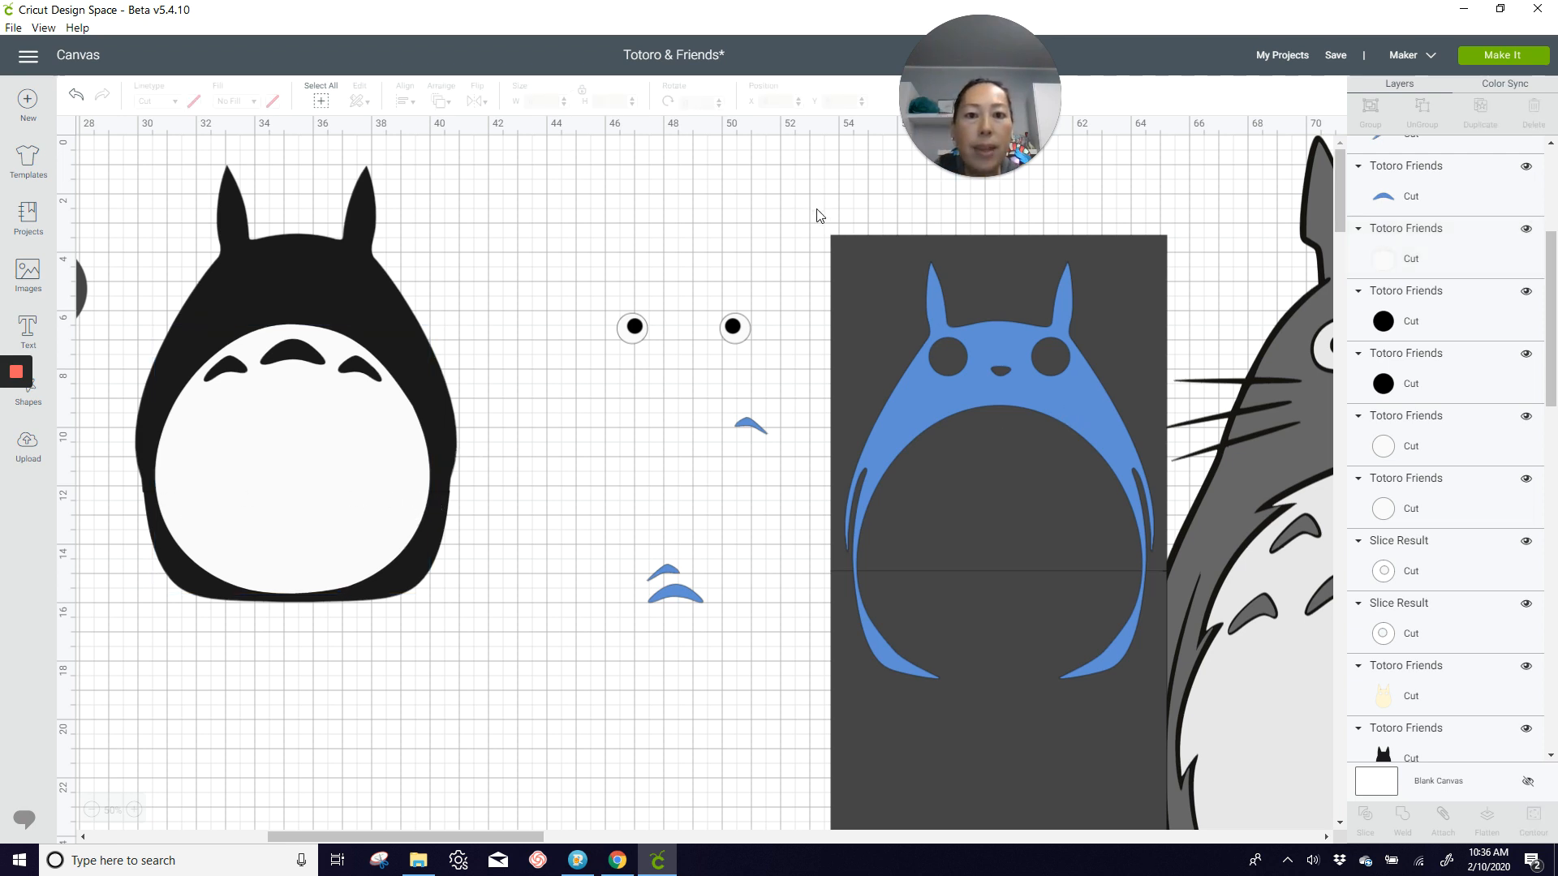
drag(815, 206, 962, 327)
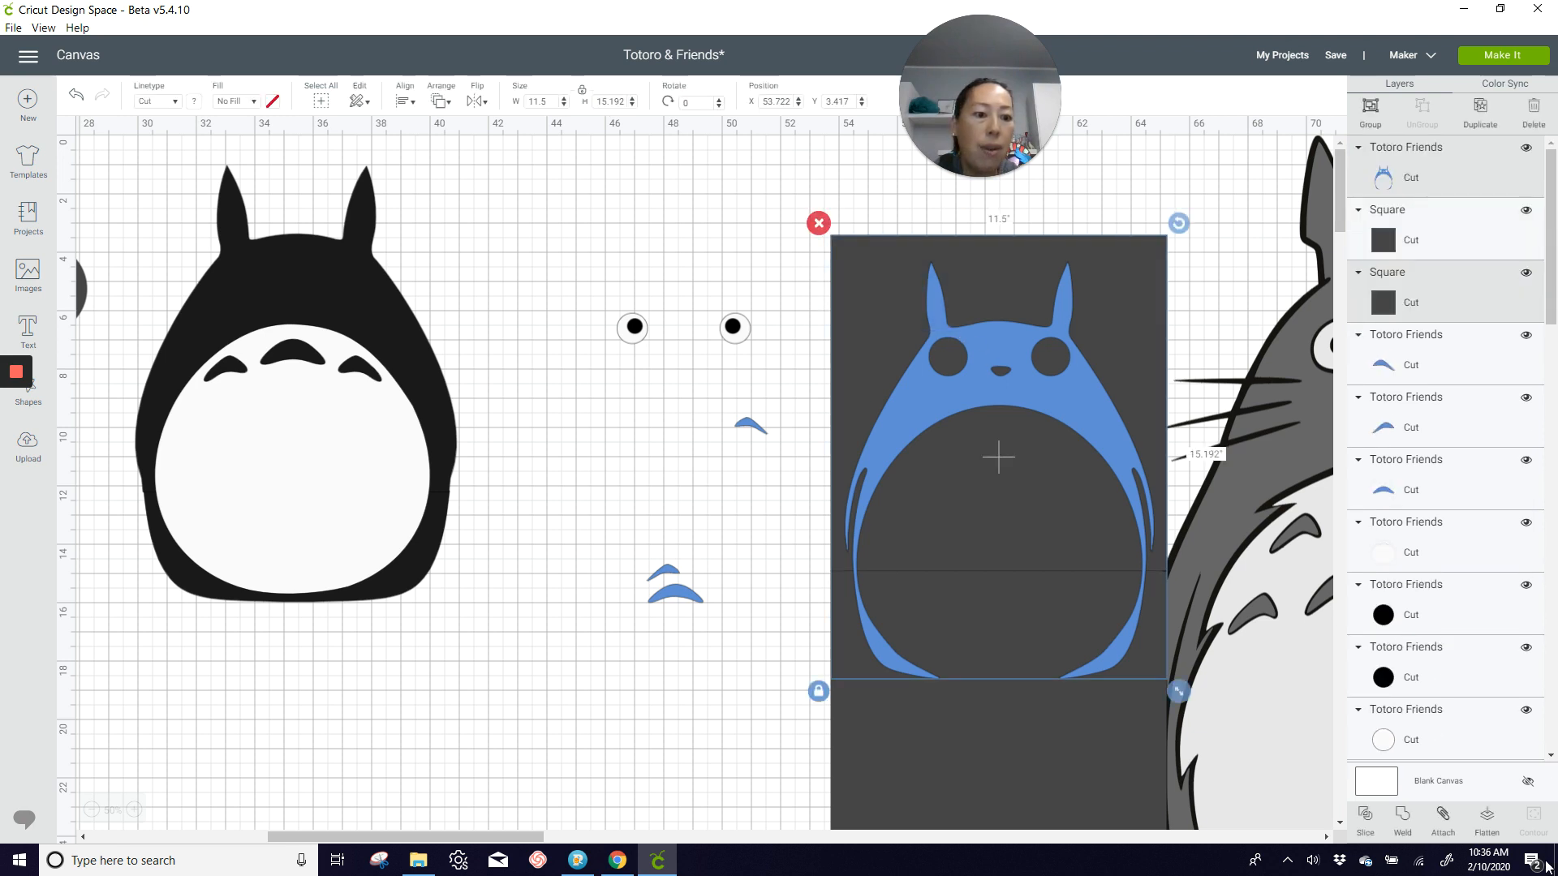
click(1365, 818)
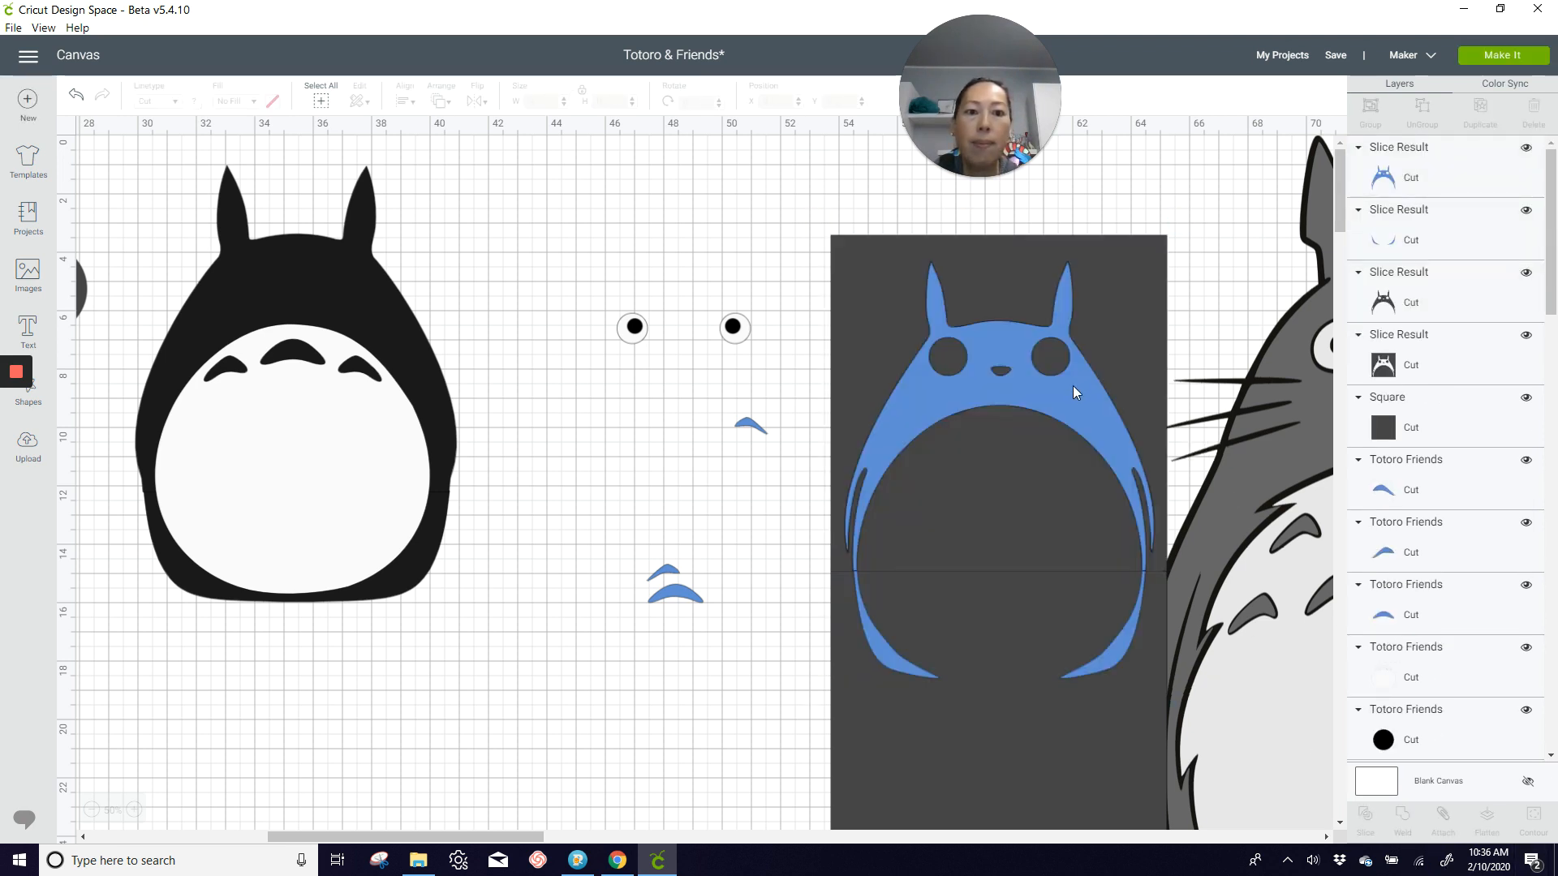
Step: Fit the upper blue slice onto the black body and move the lower blue slice below the character
drag(1073, 387, 361, 306)
drag(1120, 637, 514, 690)
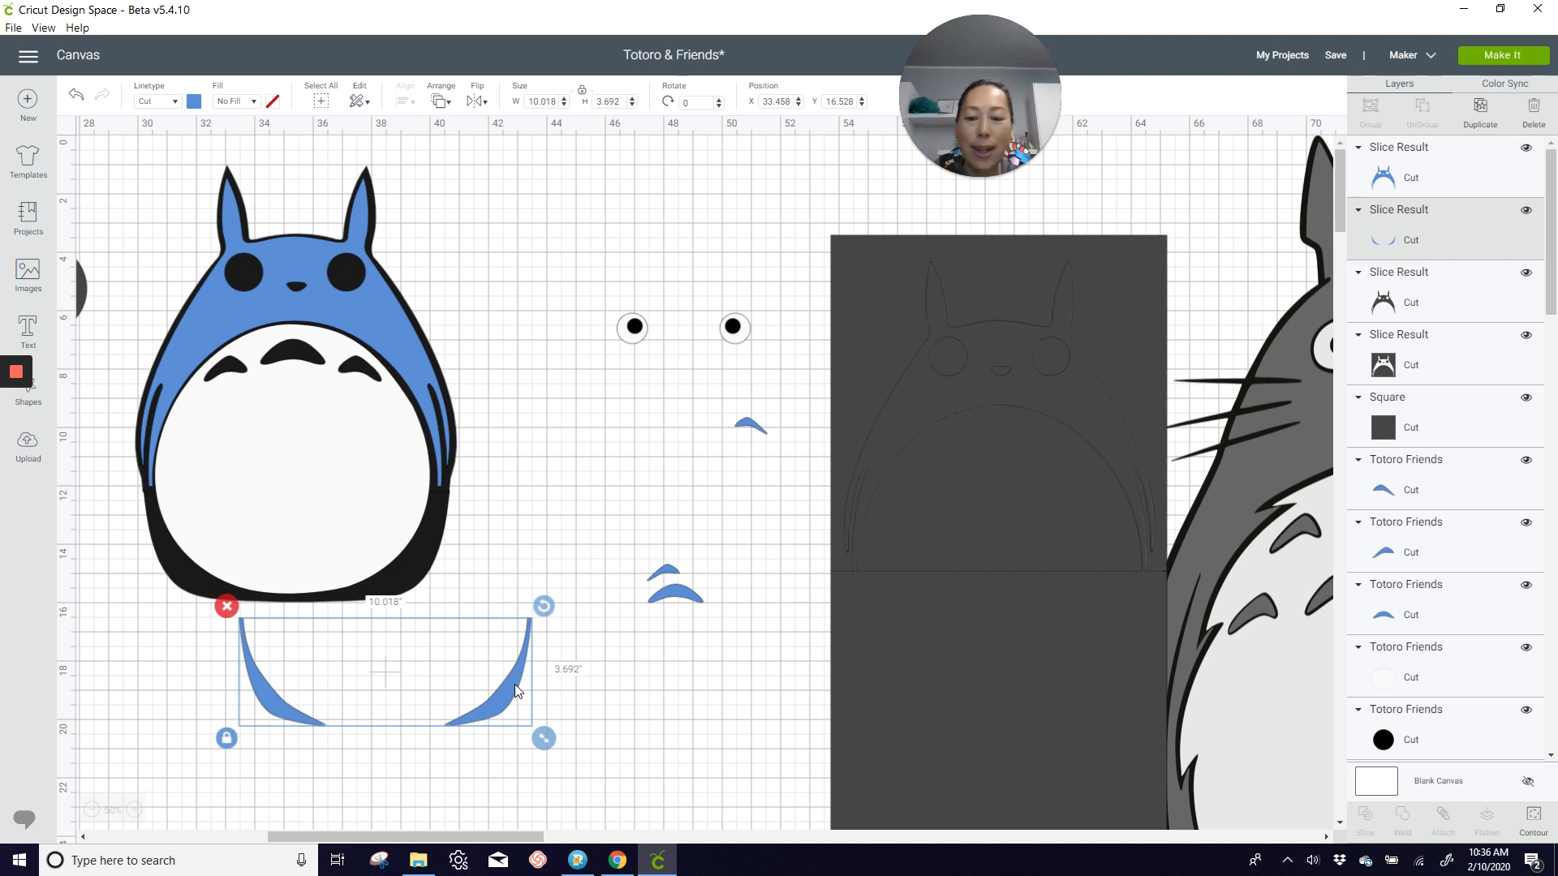
drag(490, 689, 493, 699)
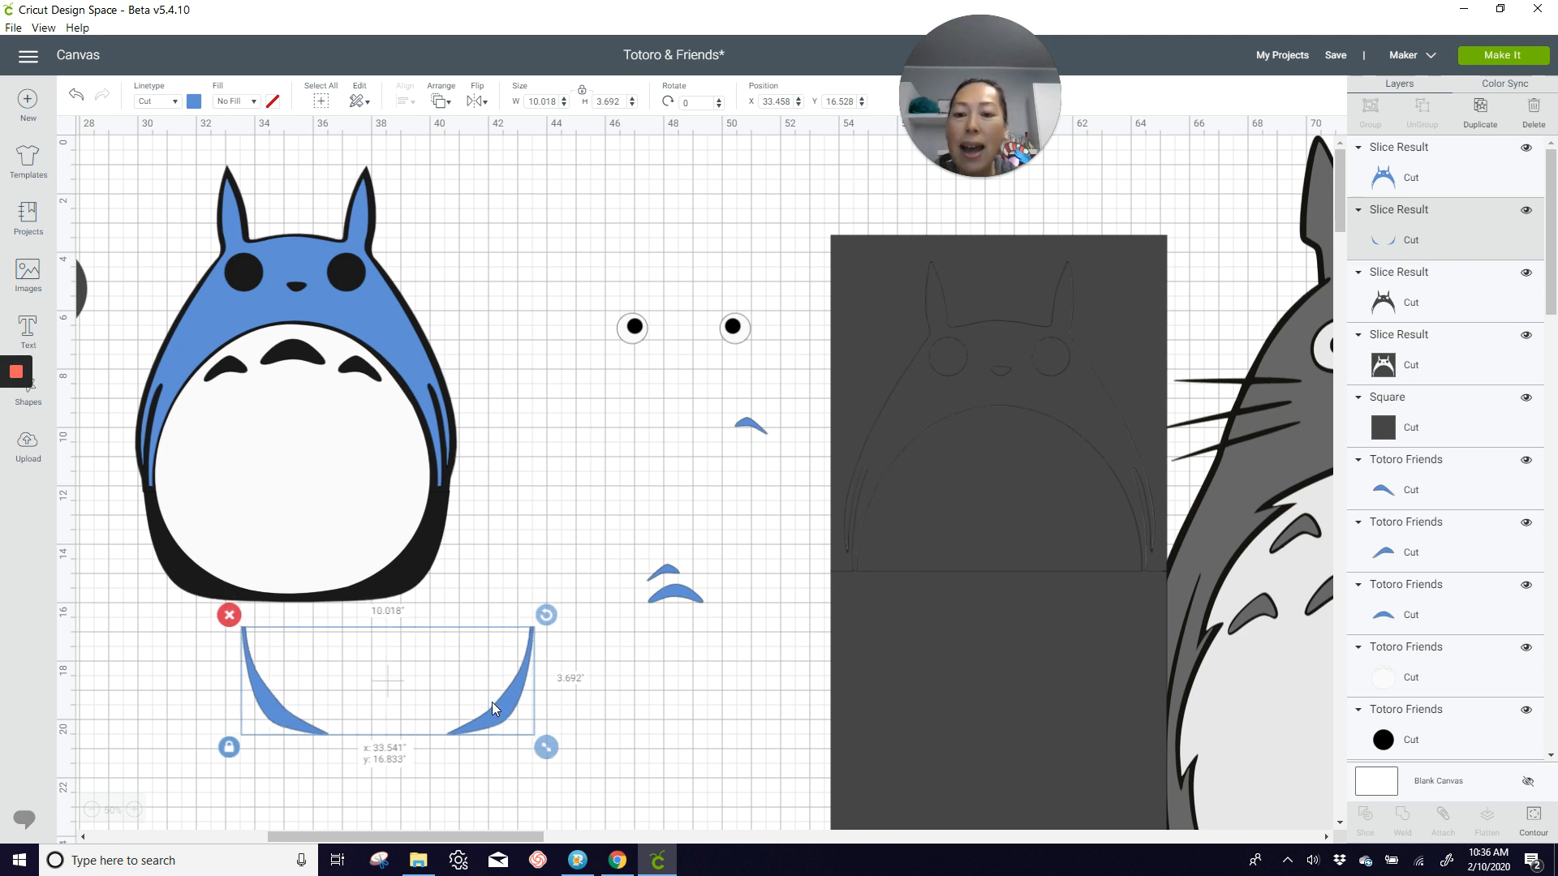
Step: Duplicate the lower blue slice, hide the right curve's contour in the copy, and move the remaining left curve aside
click(1480, 111)
drag(532, 696, 499, 767)
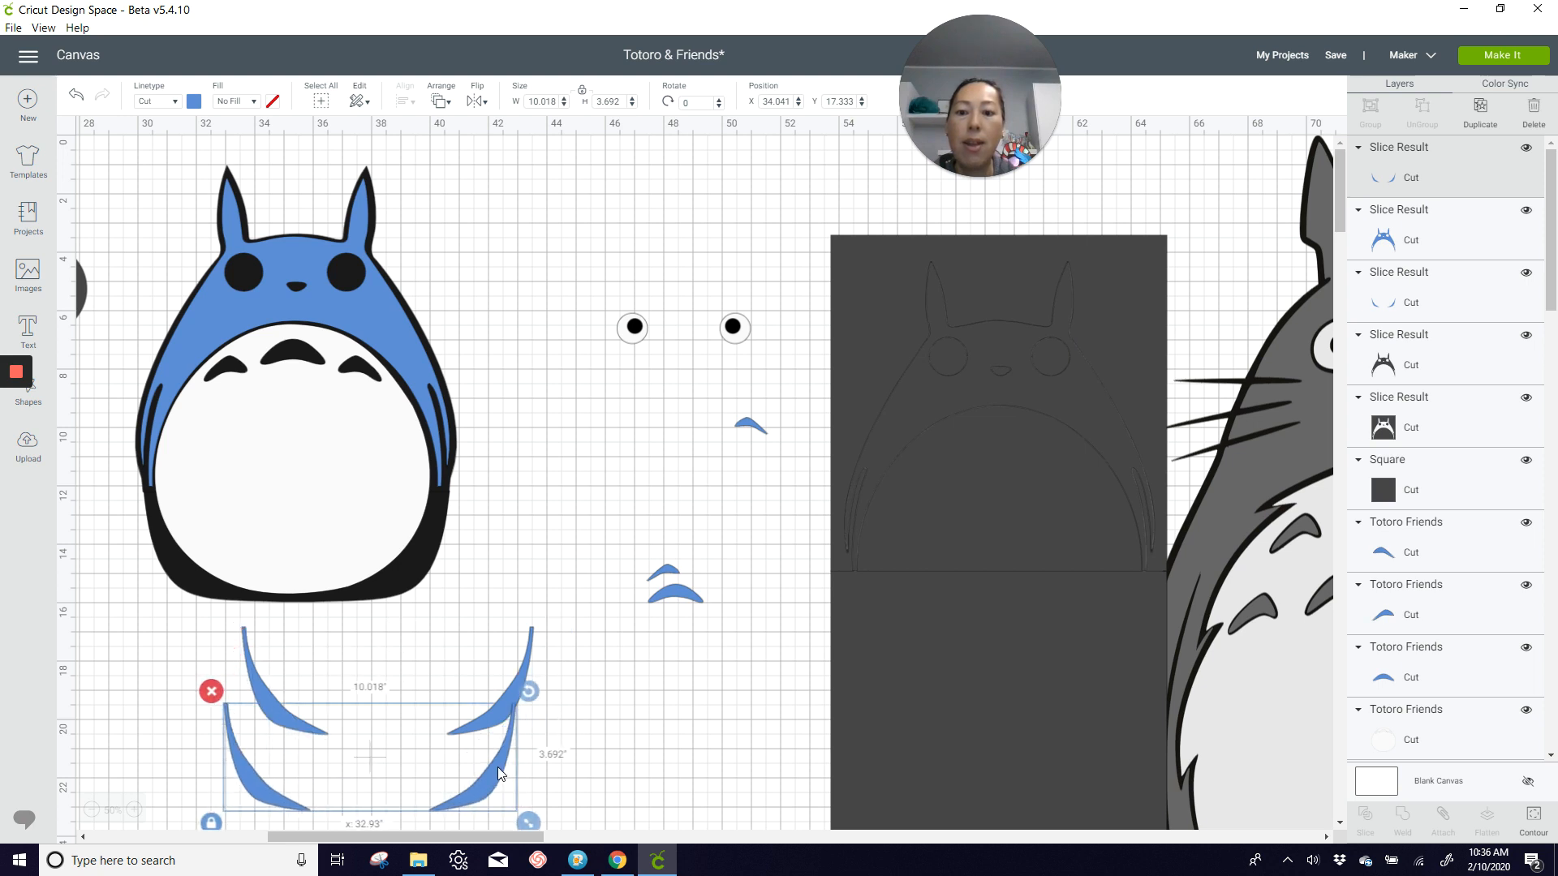
click(1533, 819)
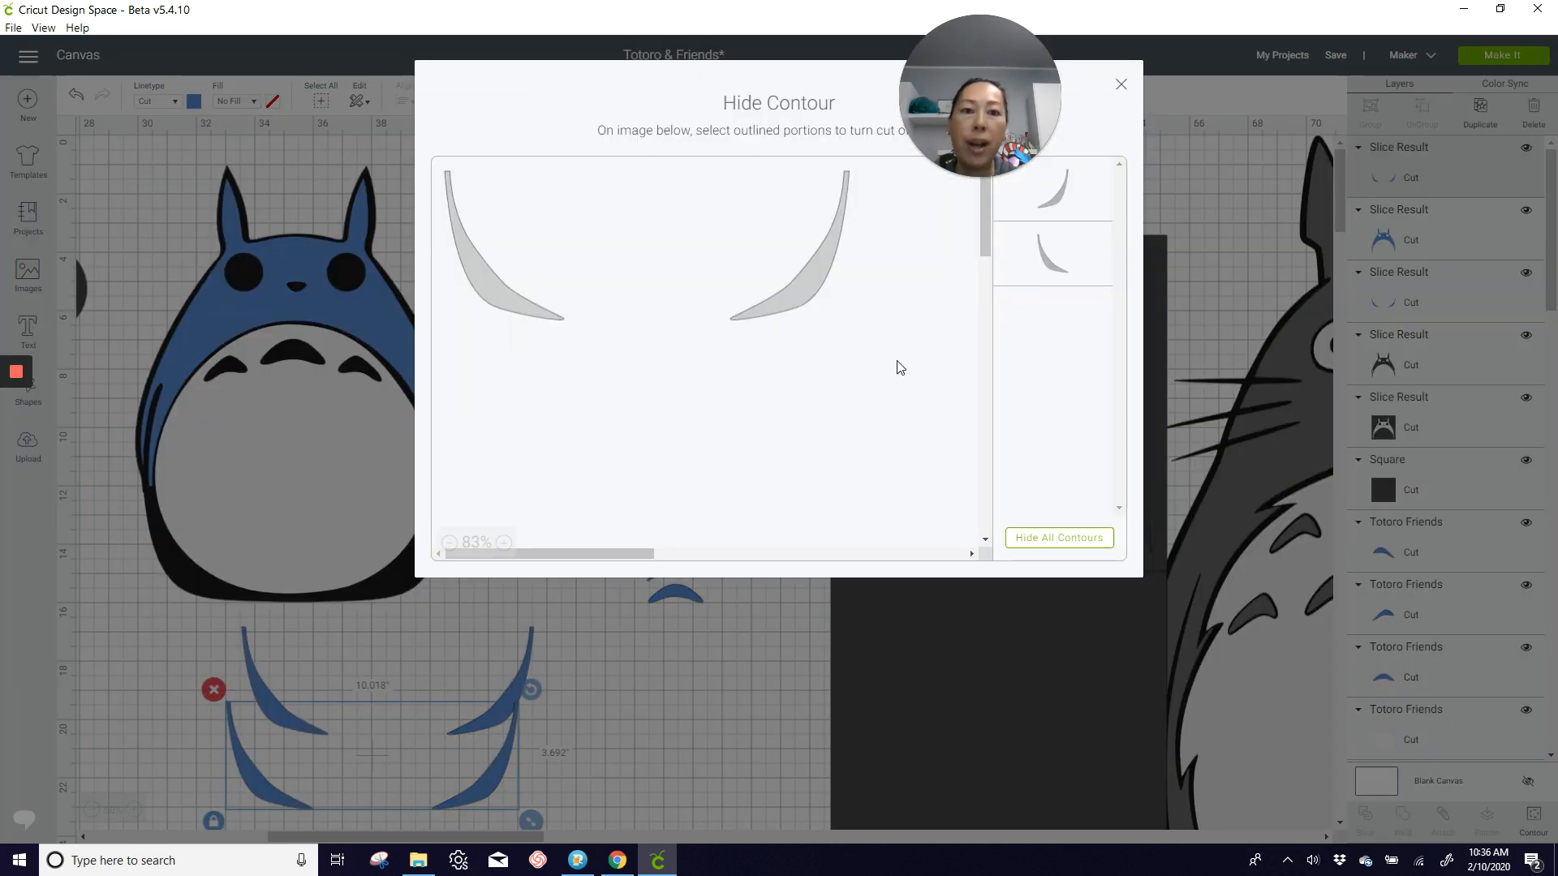
click(795, 299)
click(1119, 89)
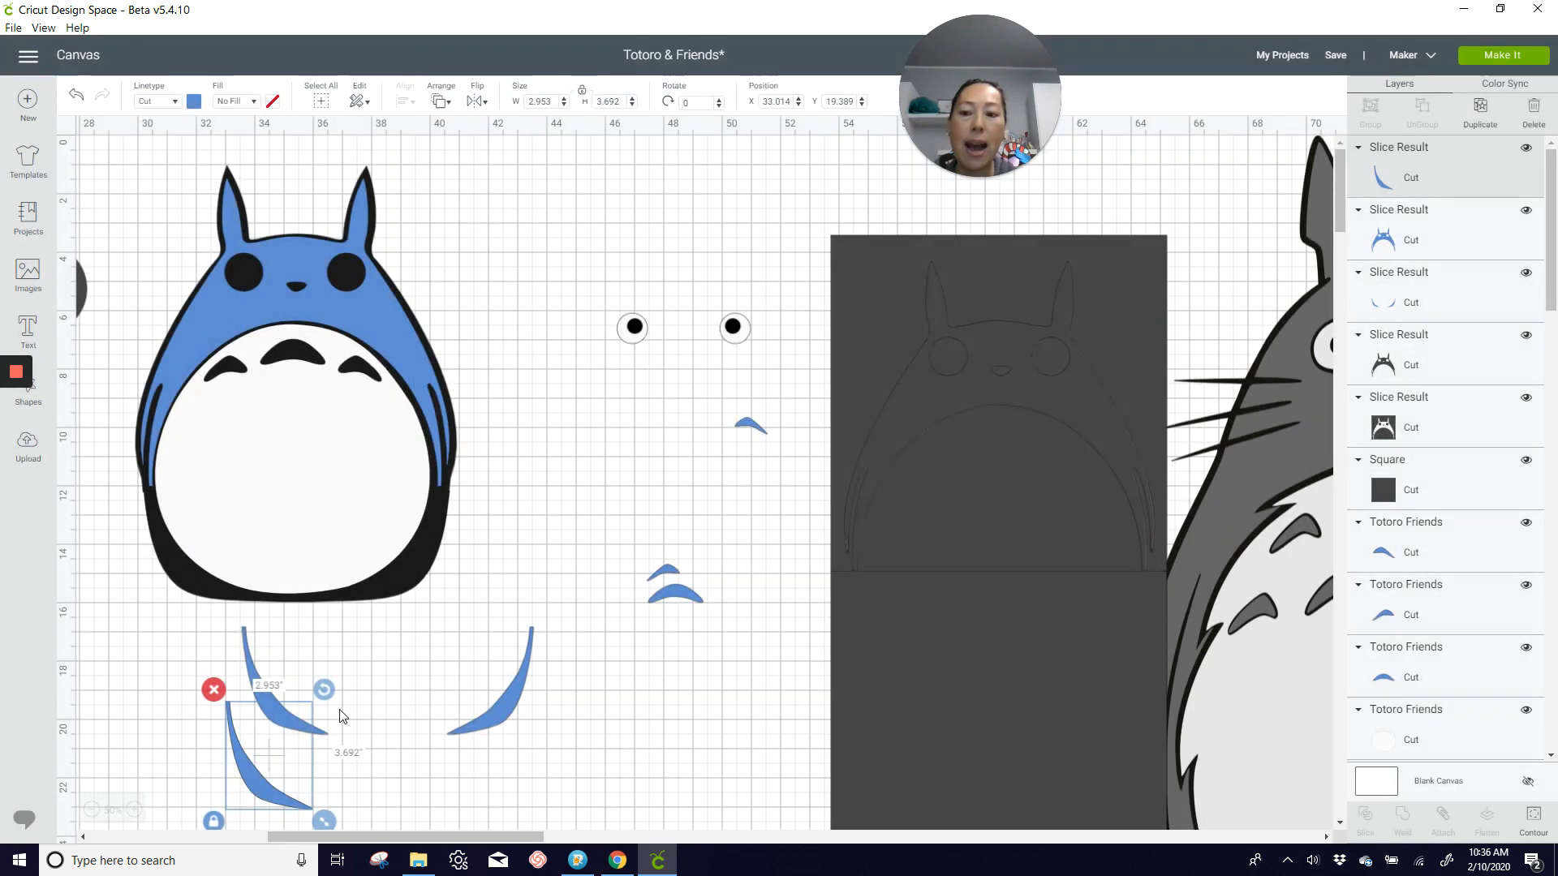
drag(255, 777, 174, 671)
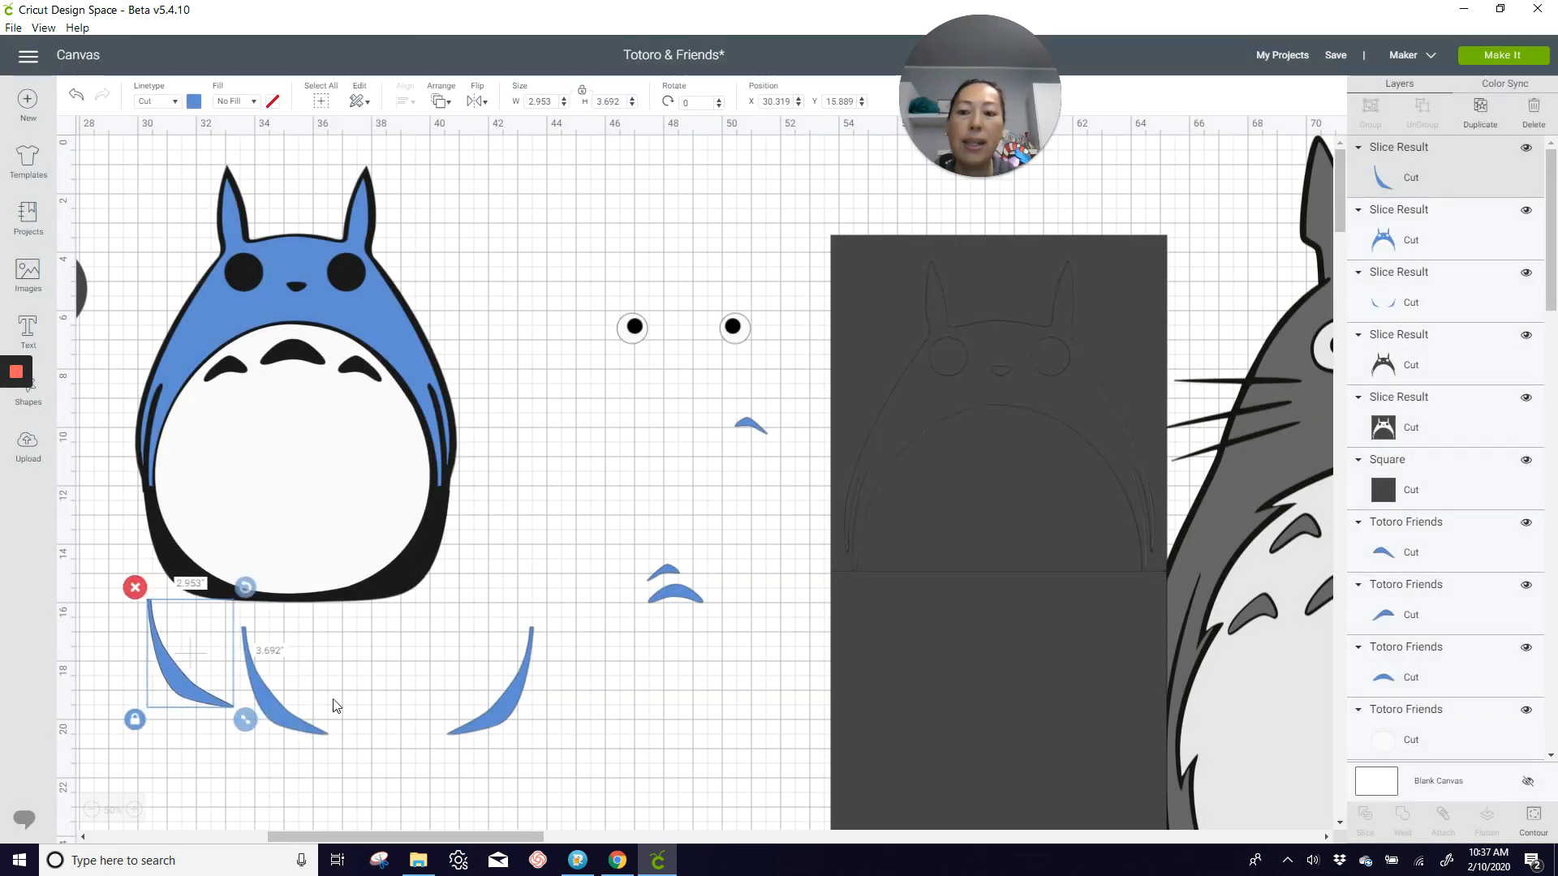
Step: Hide the left curve's contour in the original lower blue slice so only the right curve remains
click(511, 722)
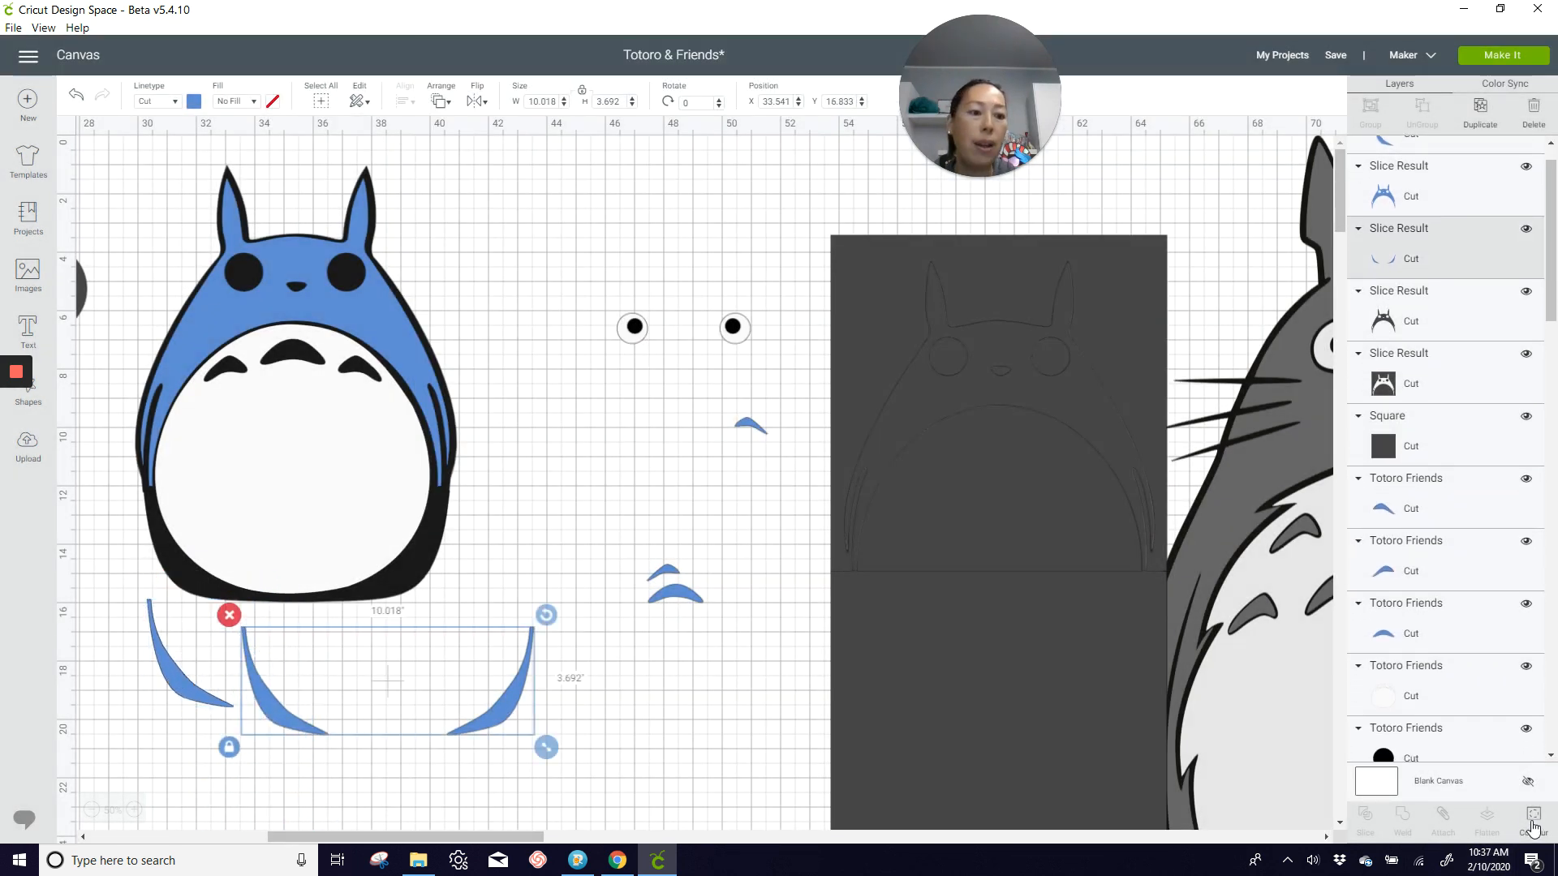
click(1534, 819)
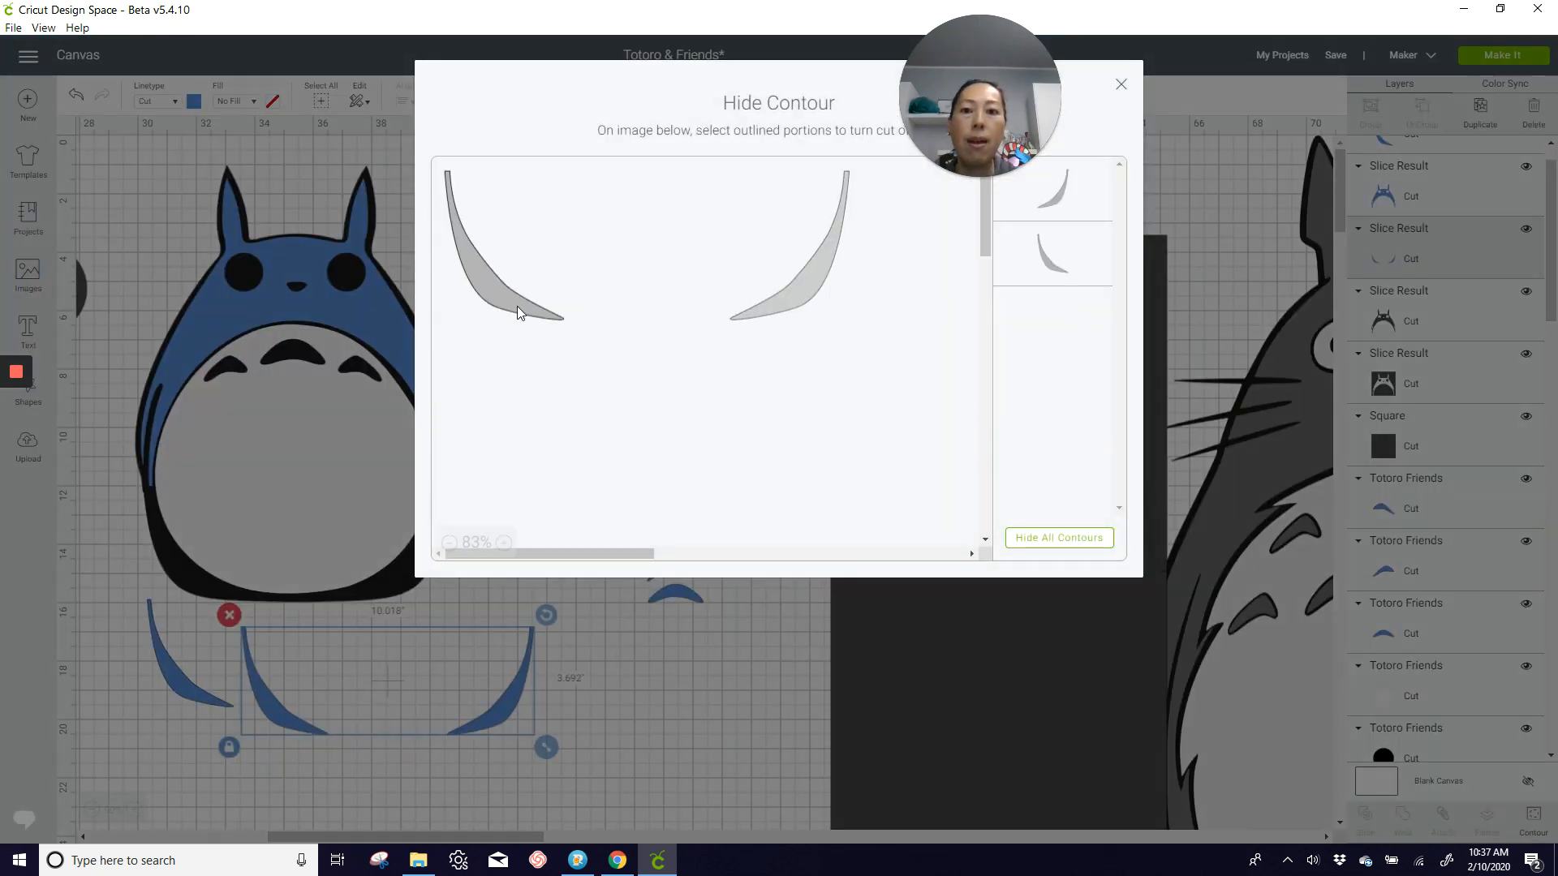
click(522, 305)
click(1125, 92)
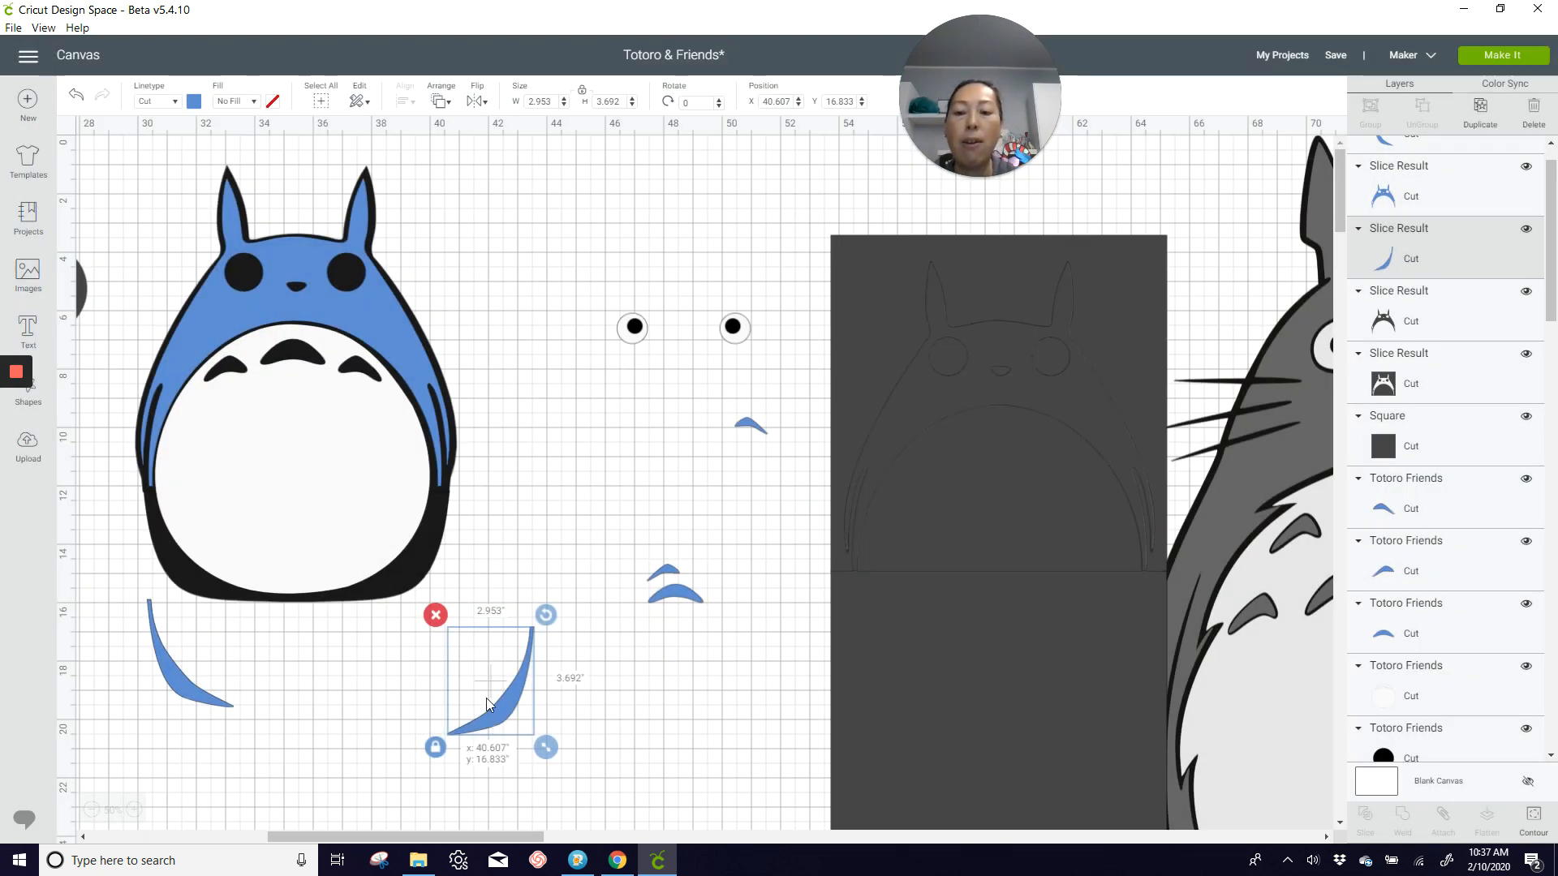
Step: Fit the two lower blue curves onto the black body's bottom corners and bring the largest belly mark closer to the character
drag(493, 716, 436, 584)
drag(408, 570, 400, 575)
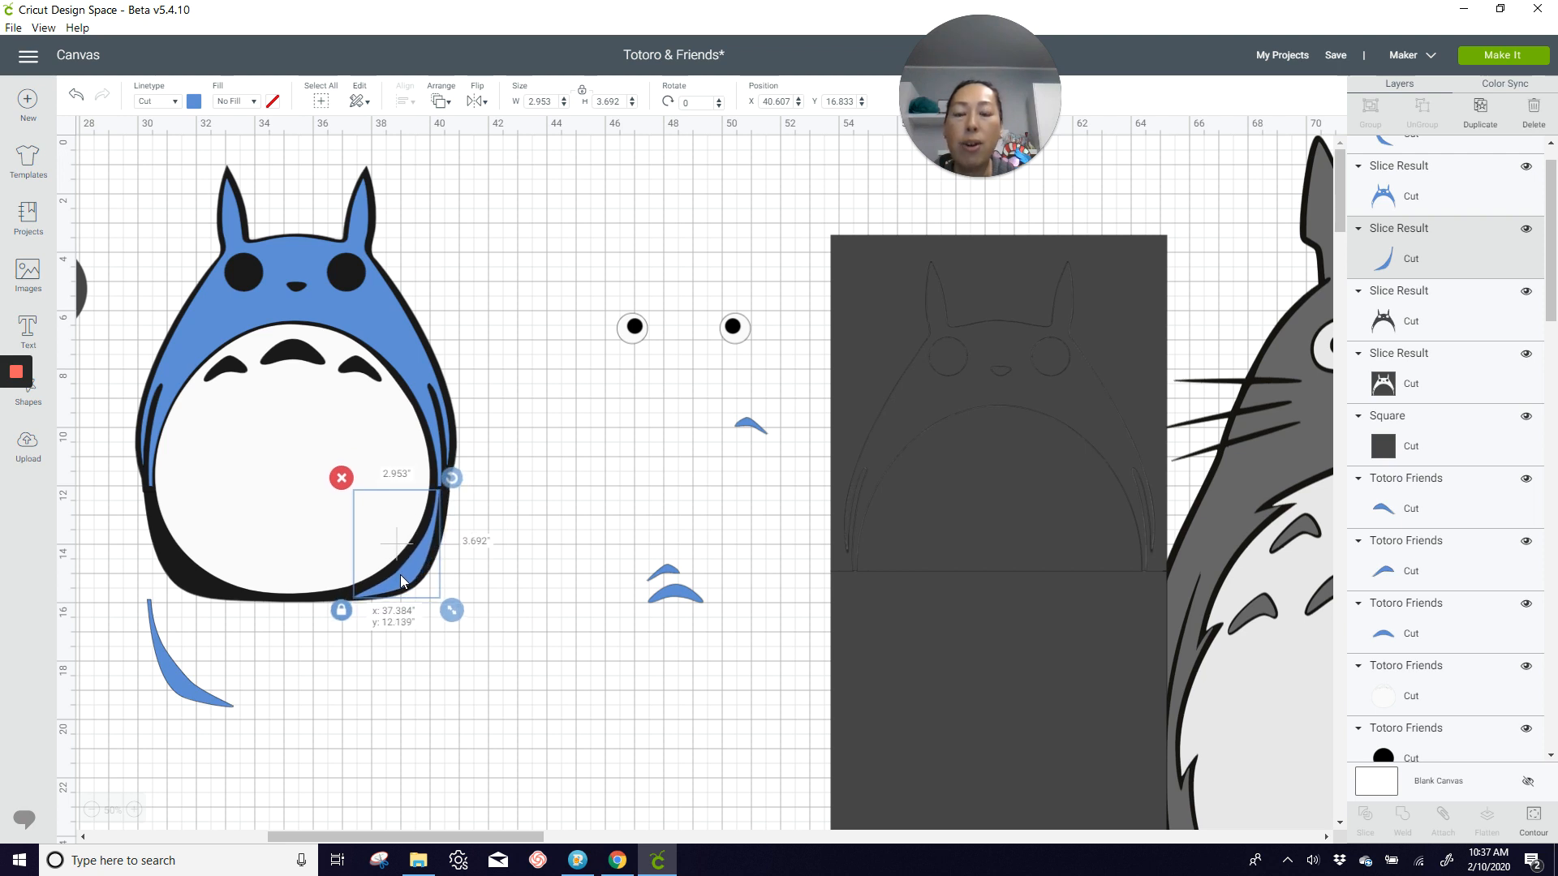
drag(182, 688, 180, 572)
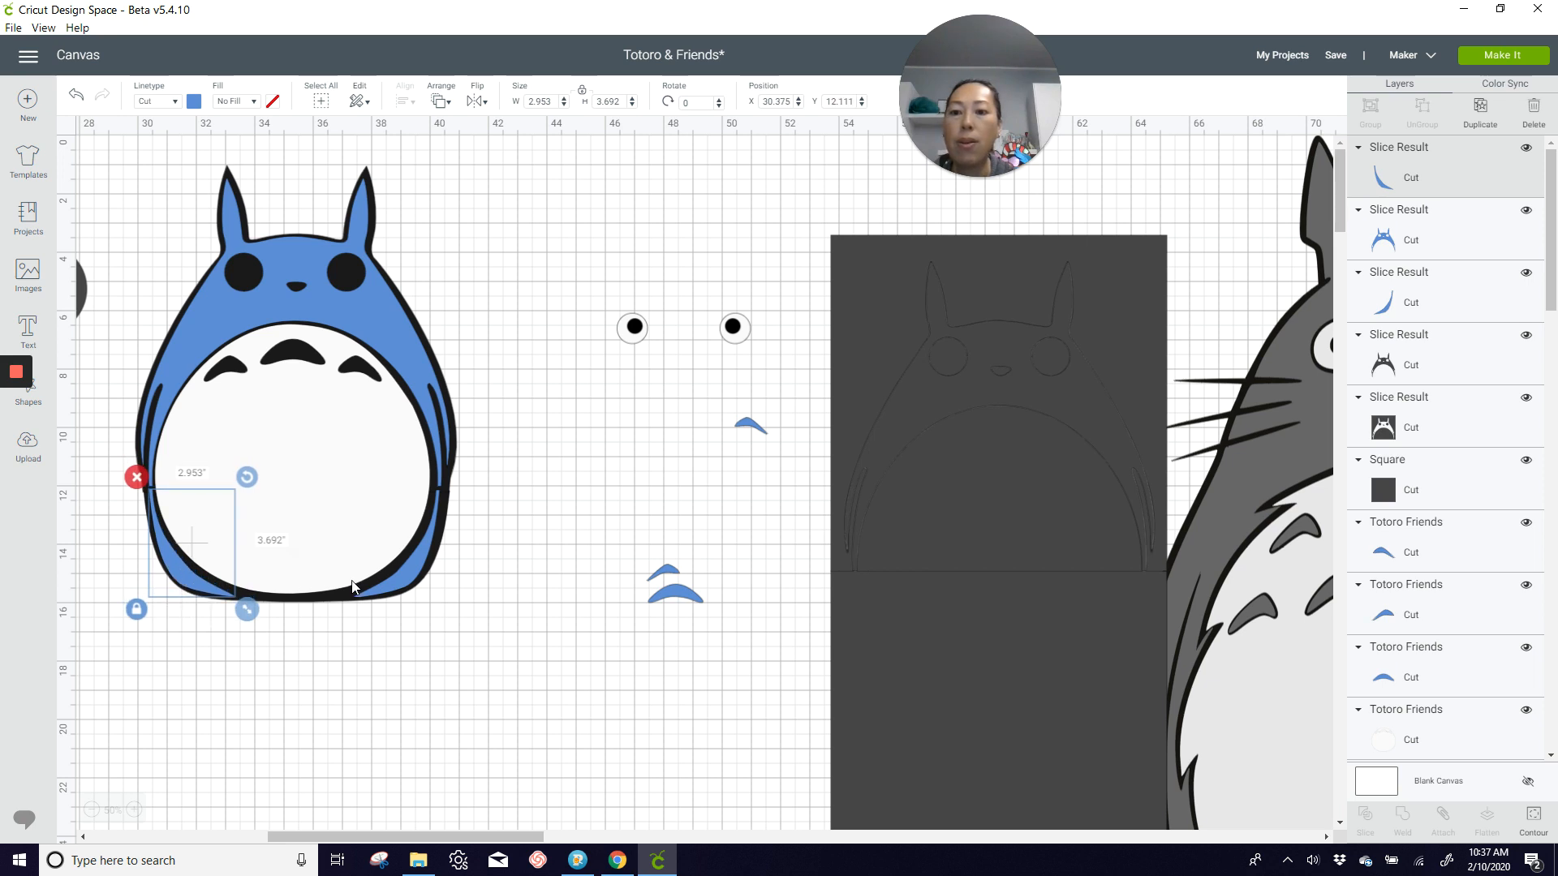
drag(683, 599, 563, 524)
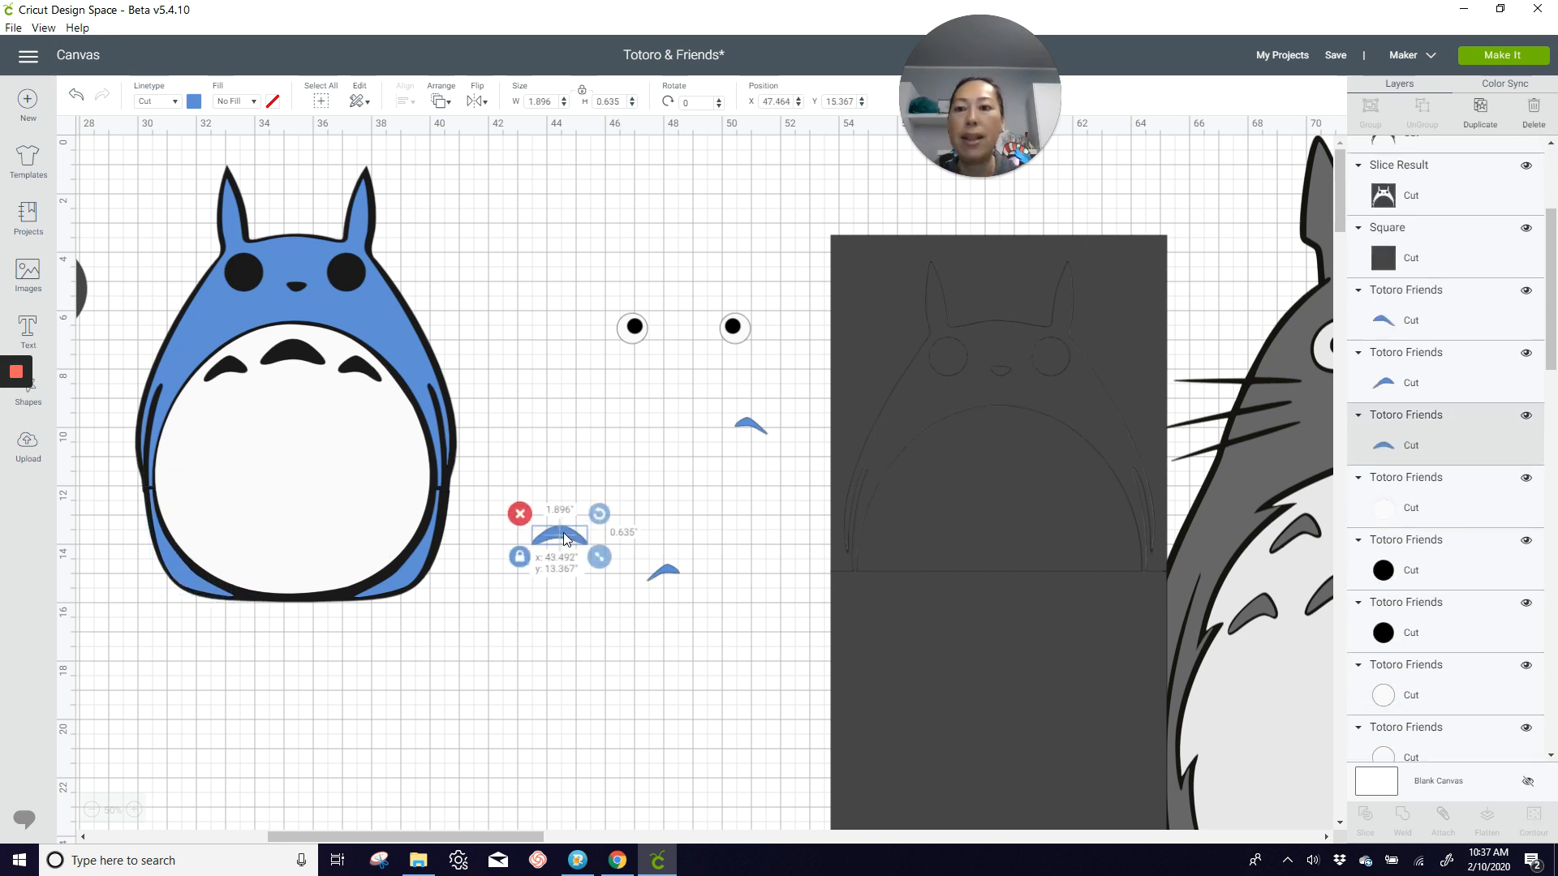
Step: Slice the left eye's black pupil out of its white circle and place the cut eye in the character's left eye socket
click(598, 315)
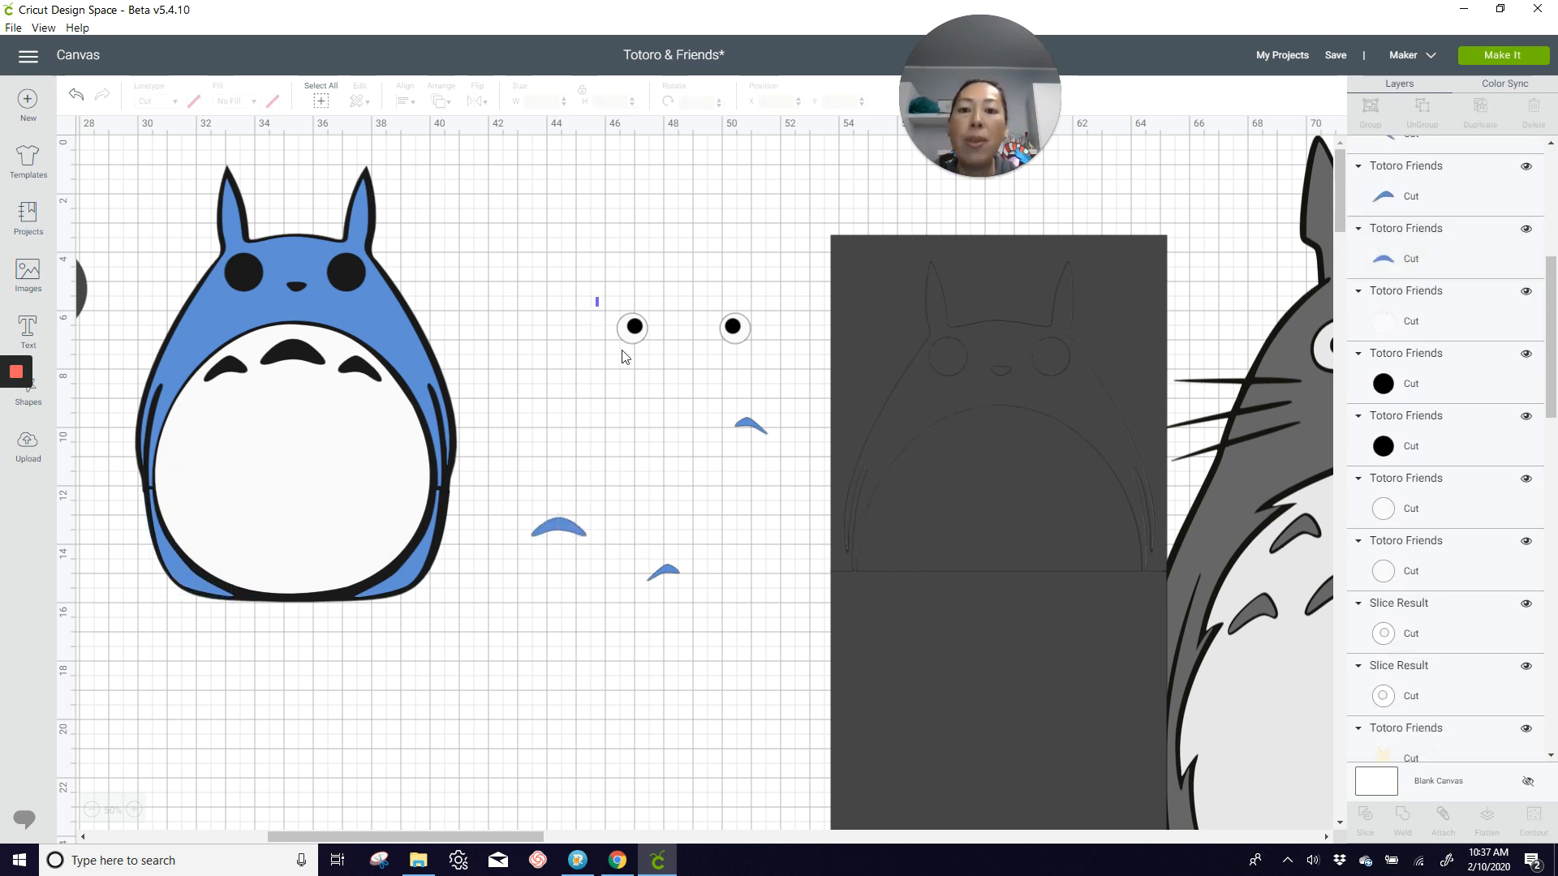
drag(598, 298, 657, 371)
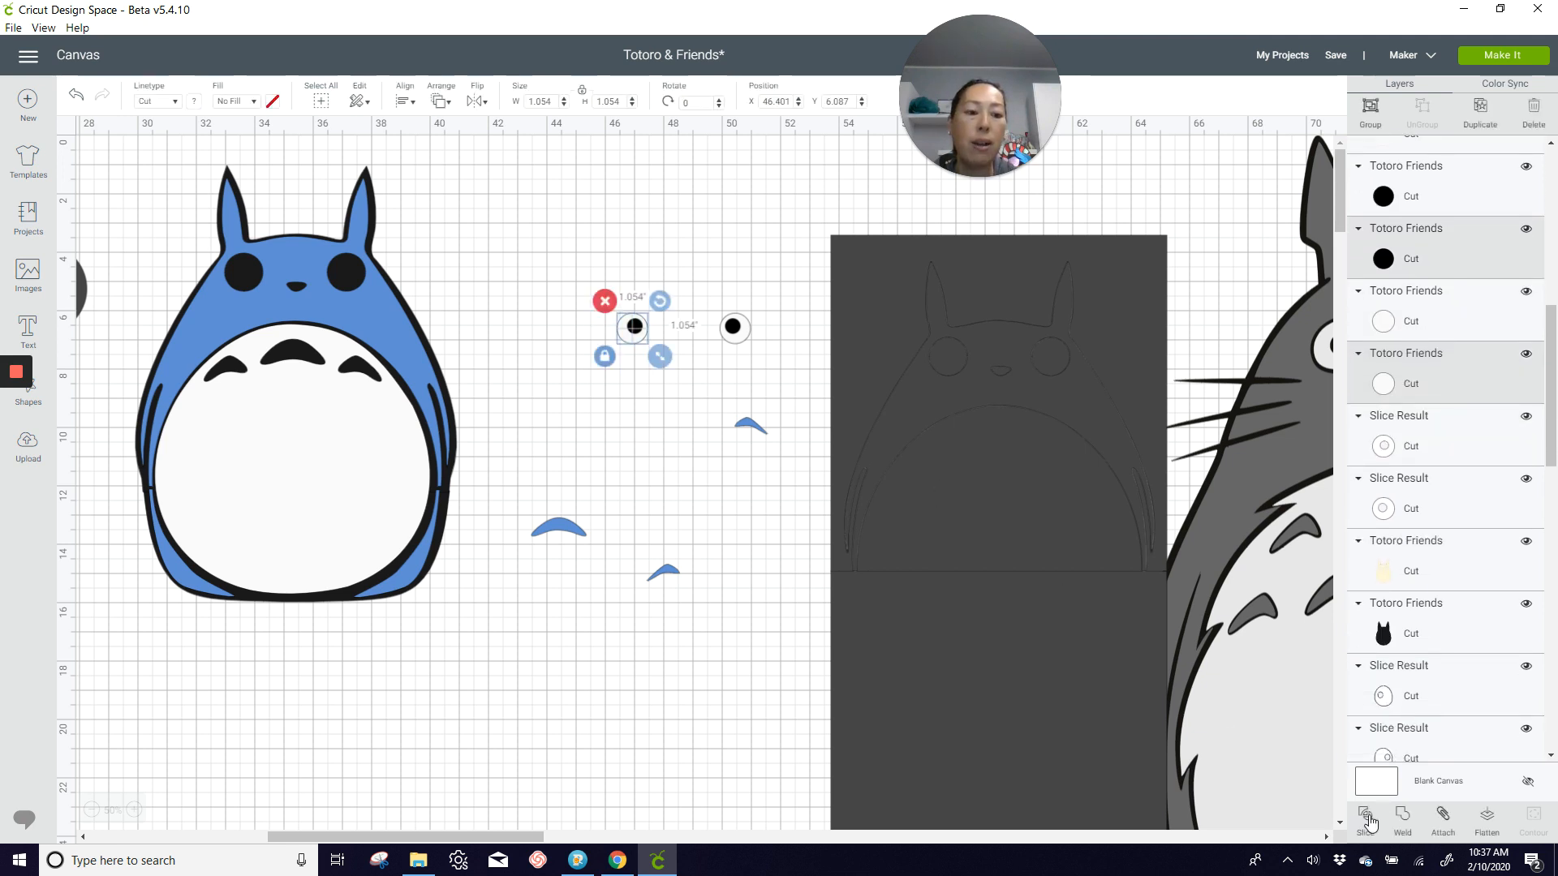
click(1366, 815)
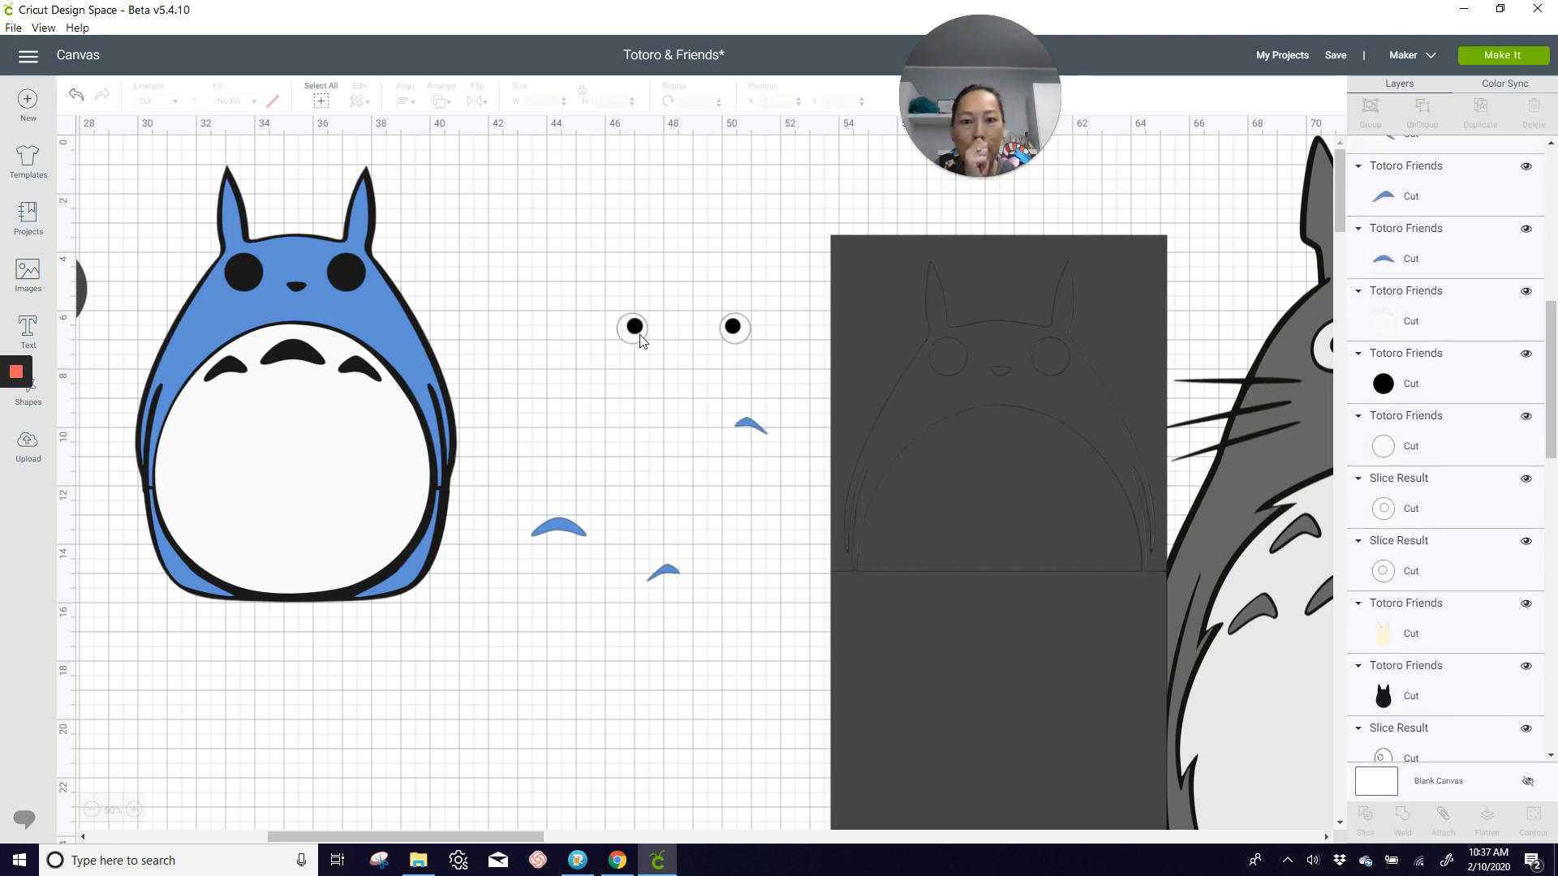
drag(641, 339, 248, 287)
Step: Slice the right eye's black pupil out of its white circle and place the cut eye in the right eye socket
click(701, 293)
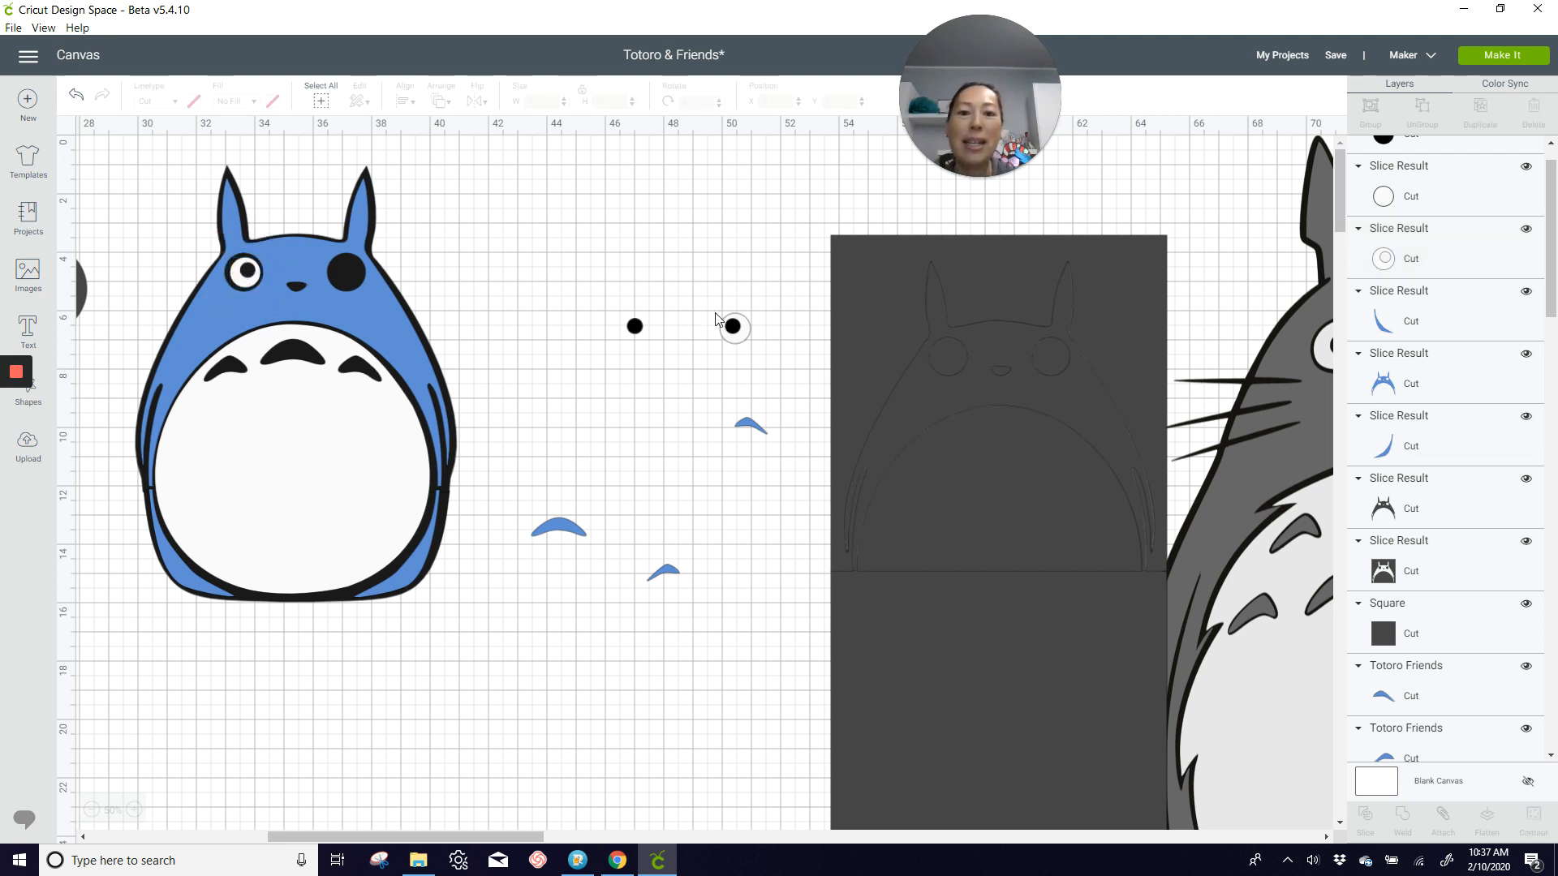
click(731, 323)
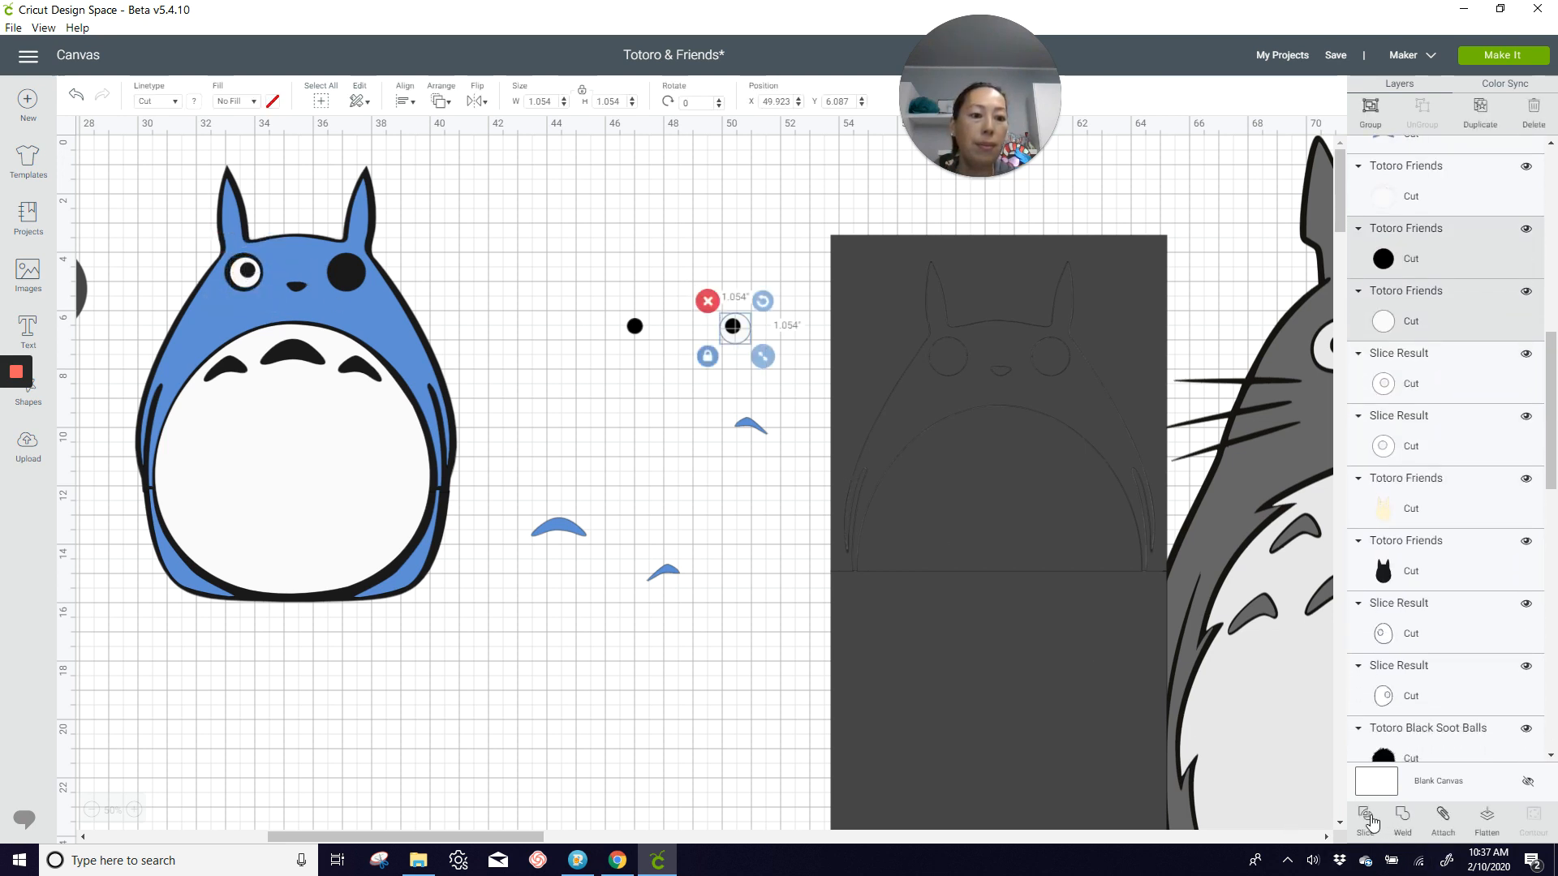
click(745, 342)
drag(739, 332, 355, 284)
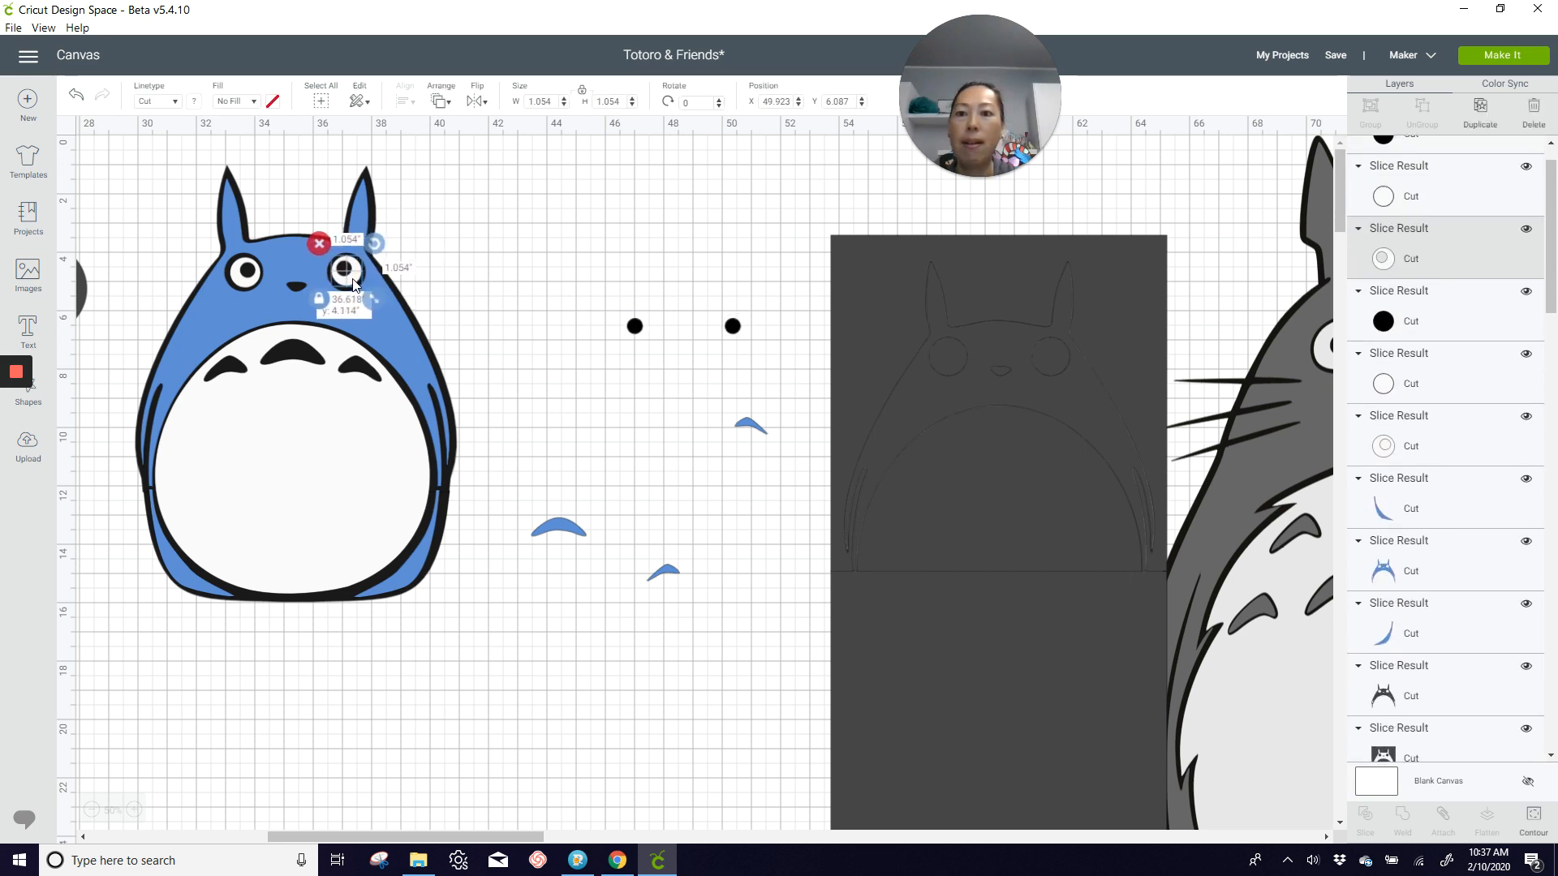
Step: Place the three blue belly marks onto the matching black marks on the blue Totoro's belly
drag(572, 527, 311, 355)
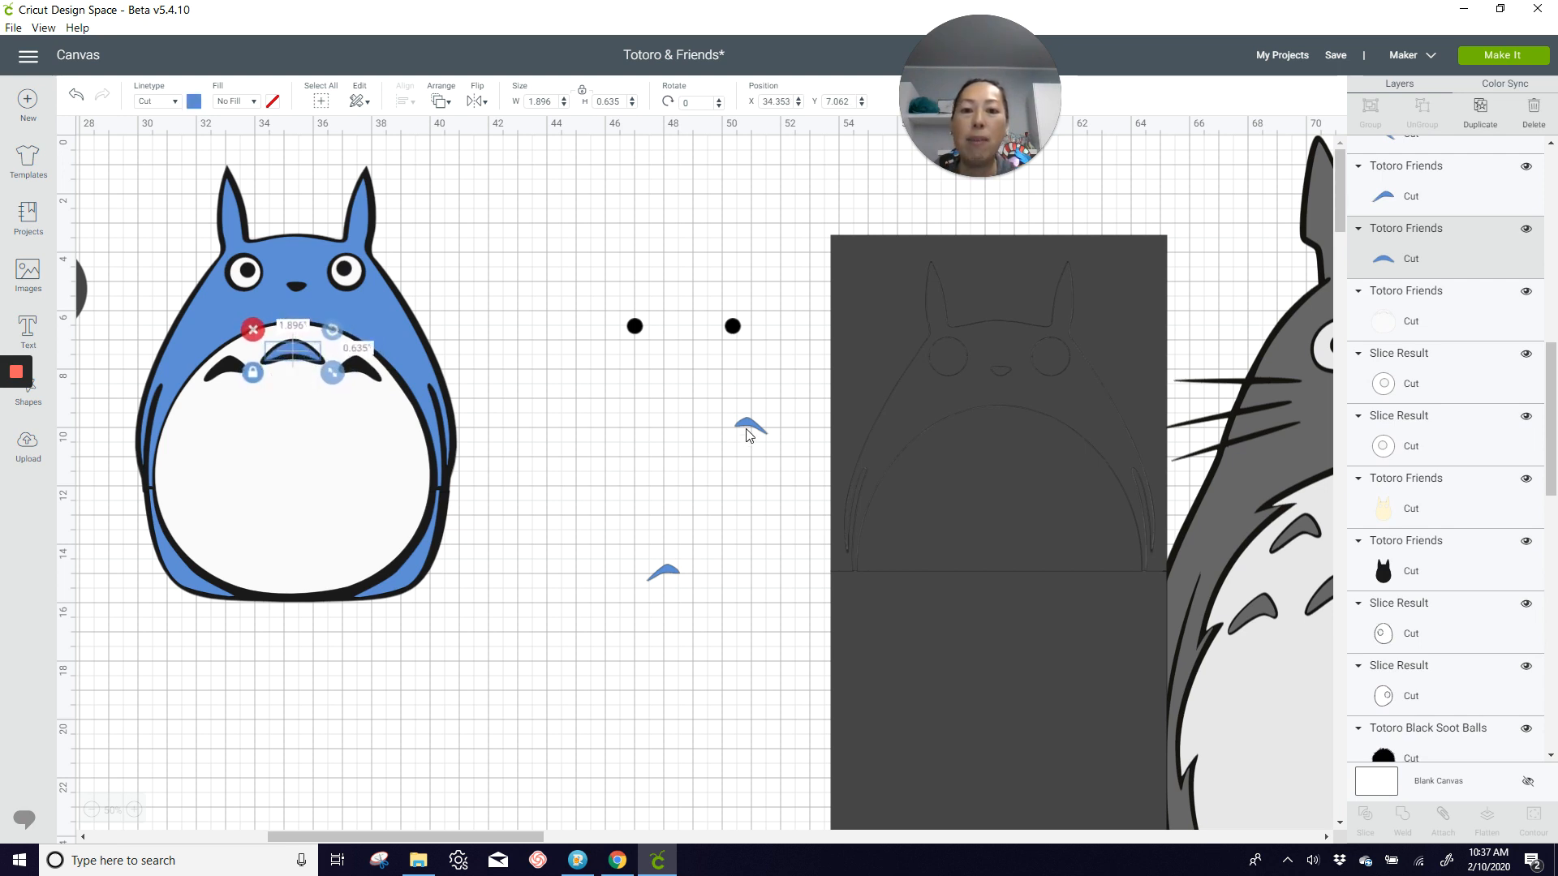
drag(750, 431, 352, 375)
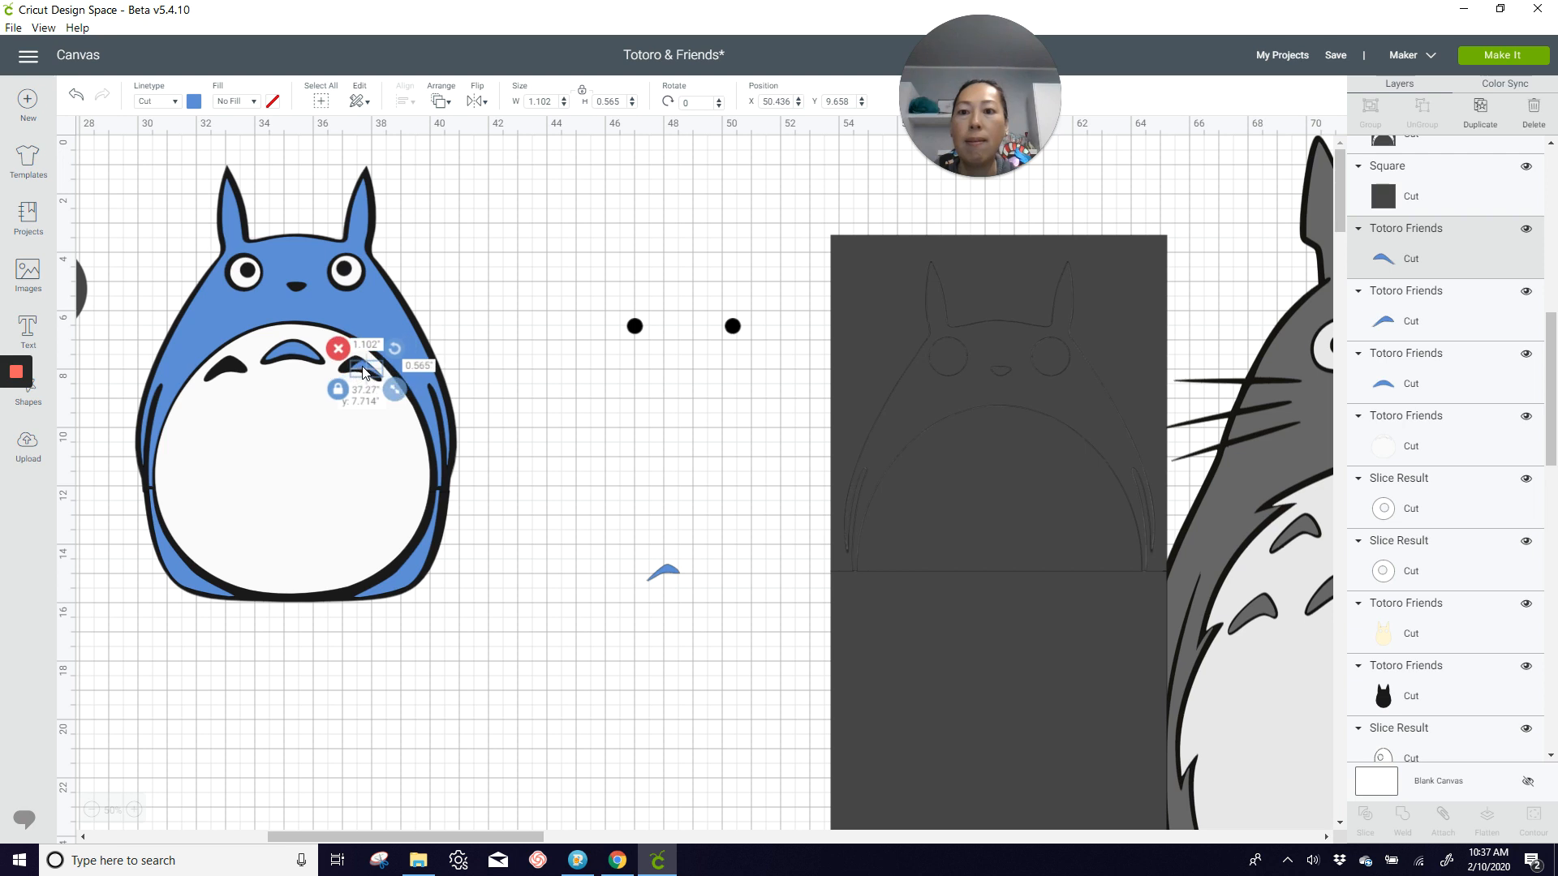
drag(670, 575, 219, 360)
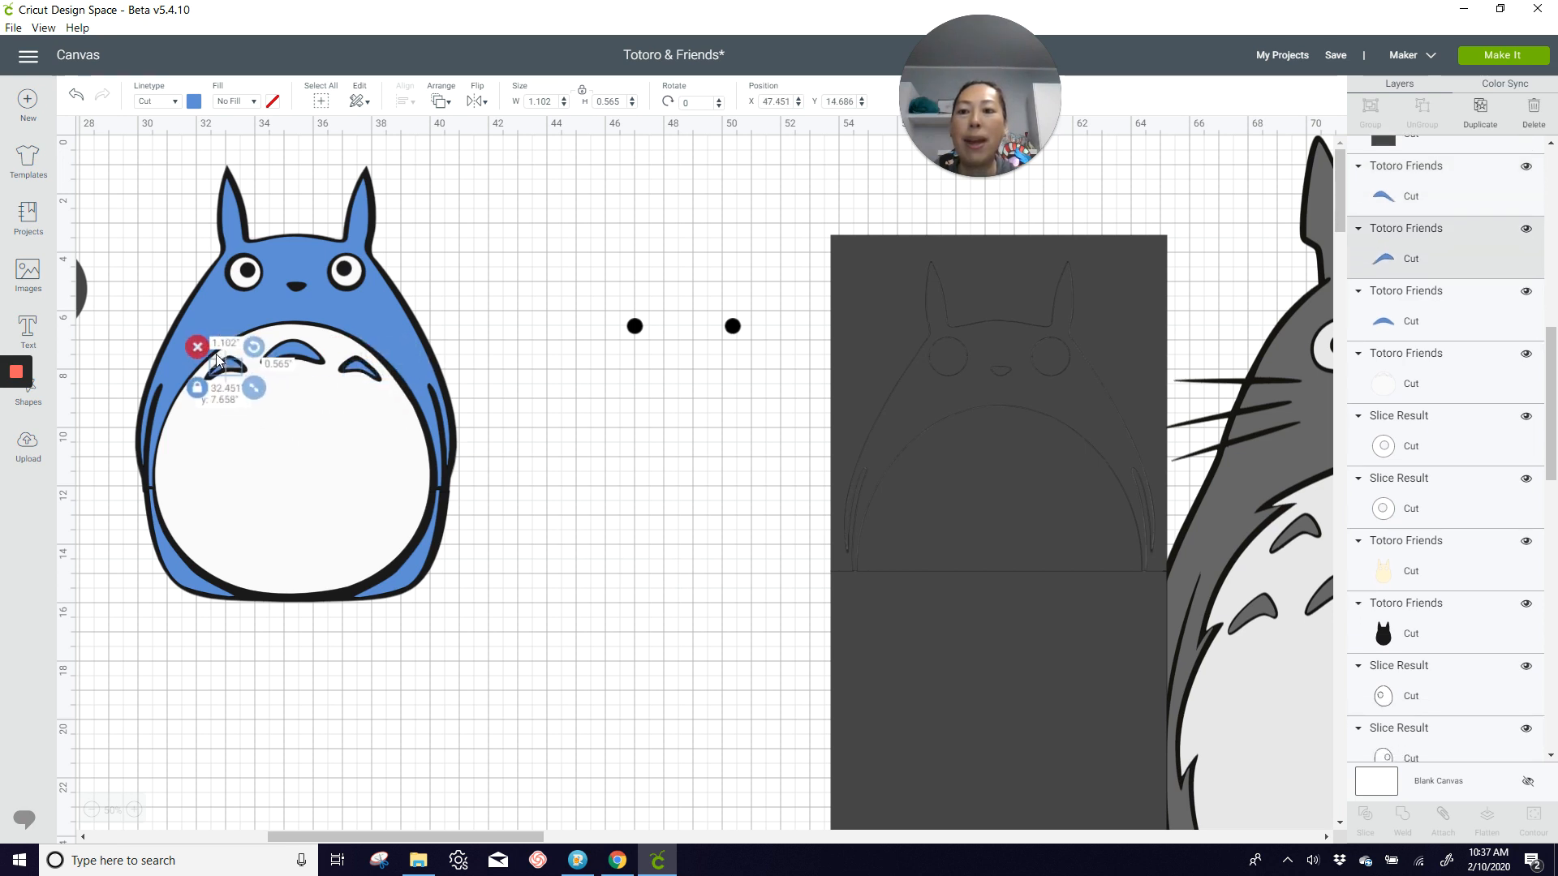
click(575, 467)
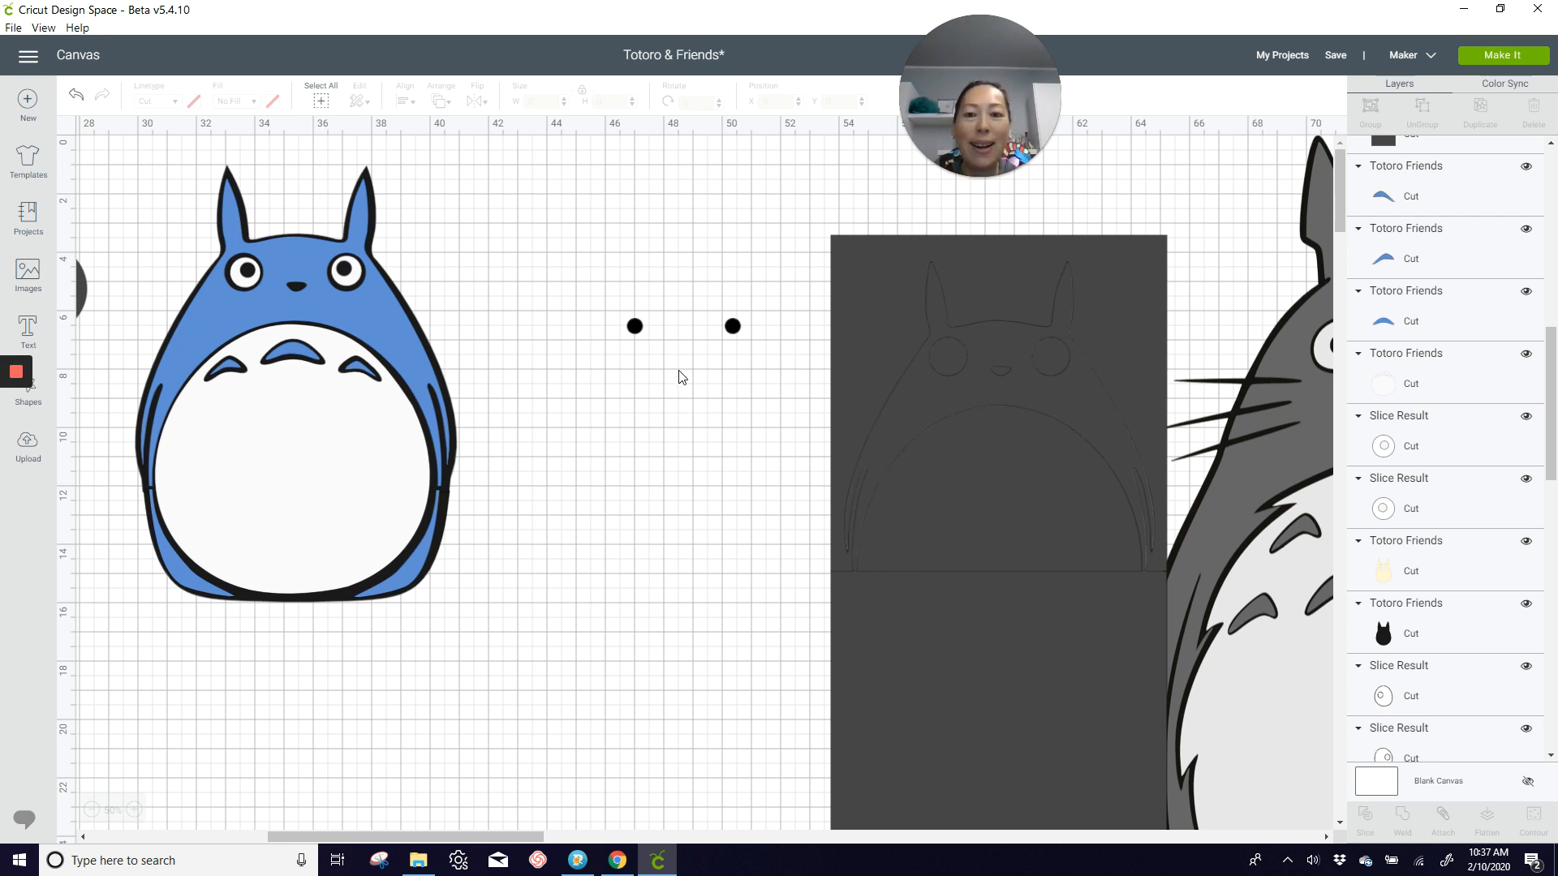
Step: Delete the two leftover black pupils and move the small dark square to the open area right of the blue Totoro
drag(610, 267, 745, 382)
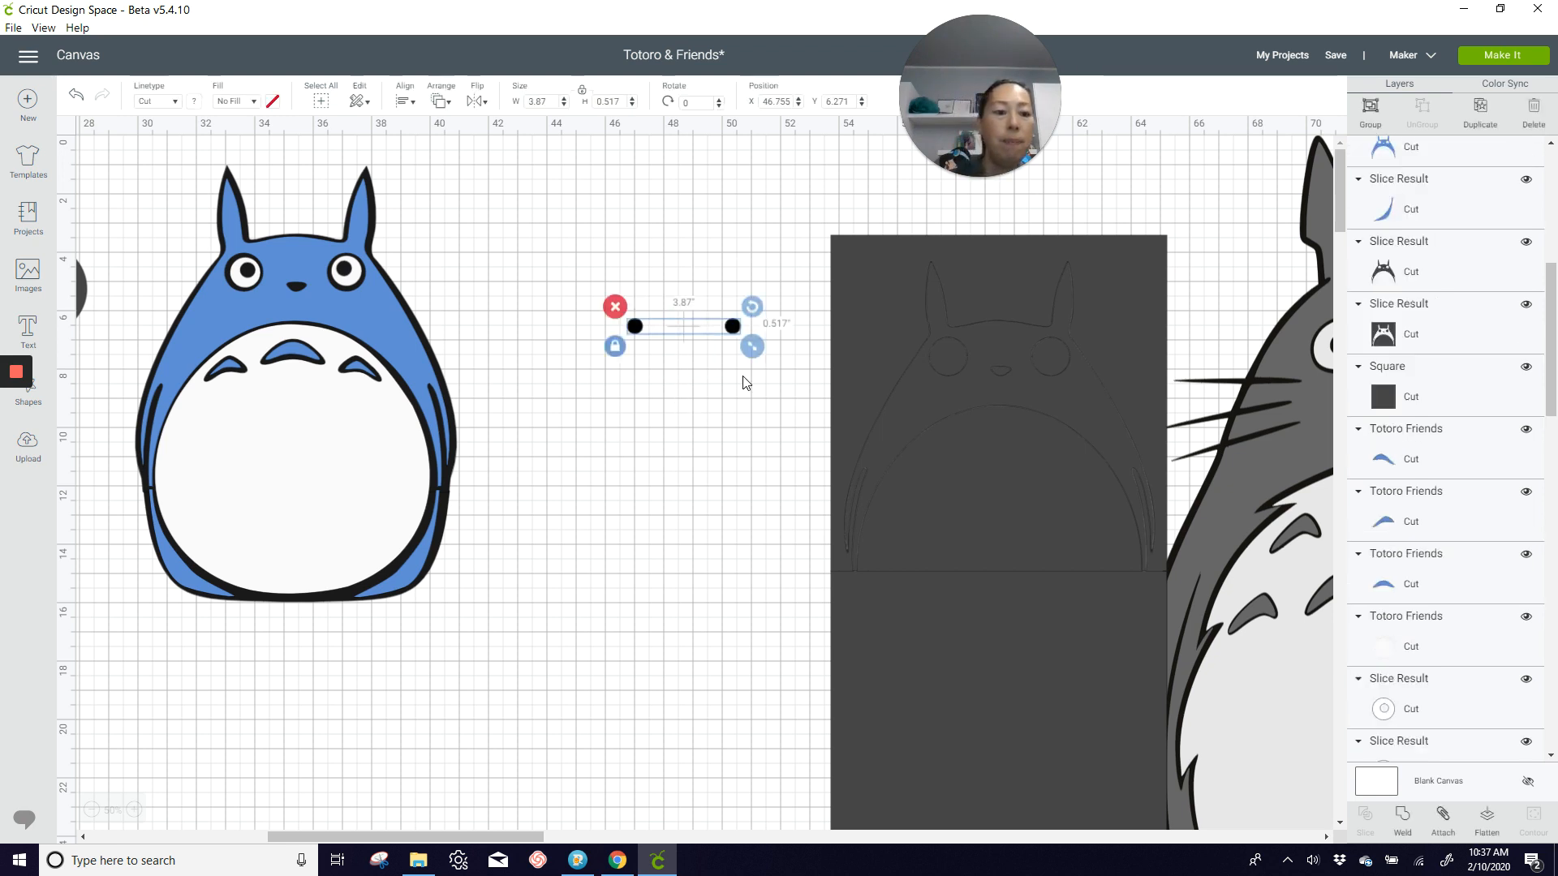
key(Delete)
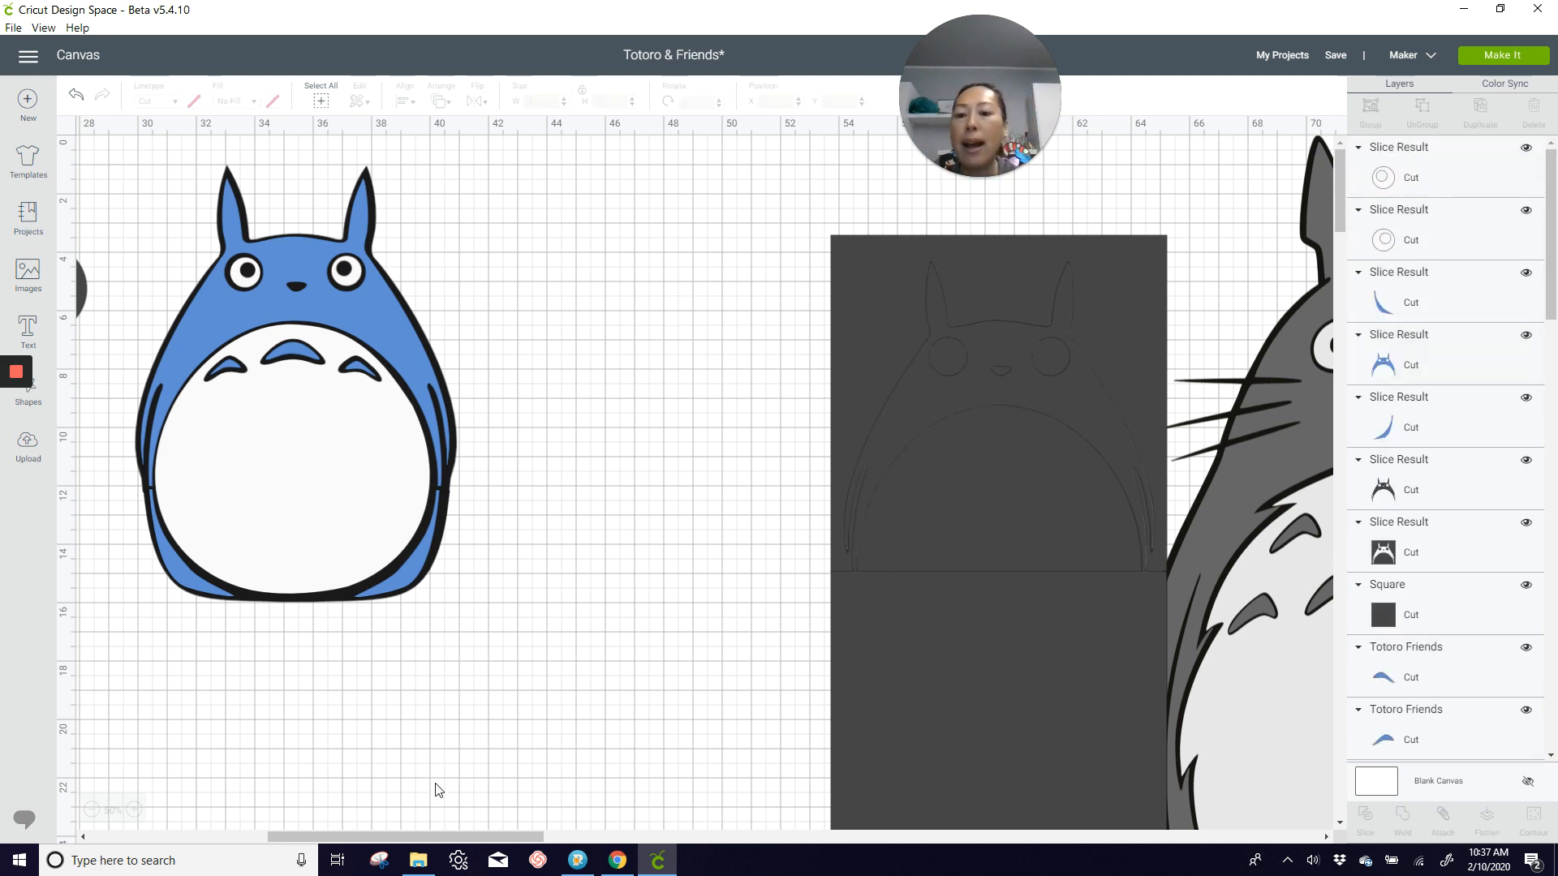
drag(412, 834, 372, 835)
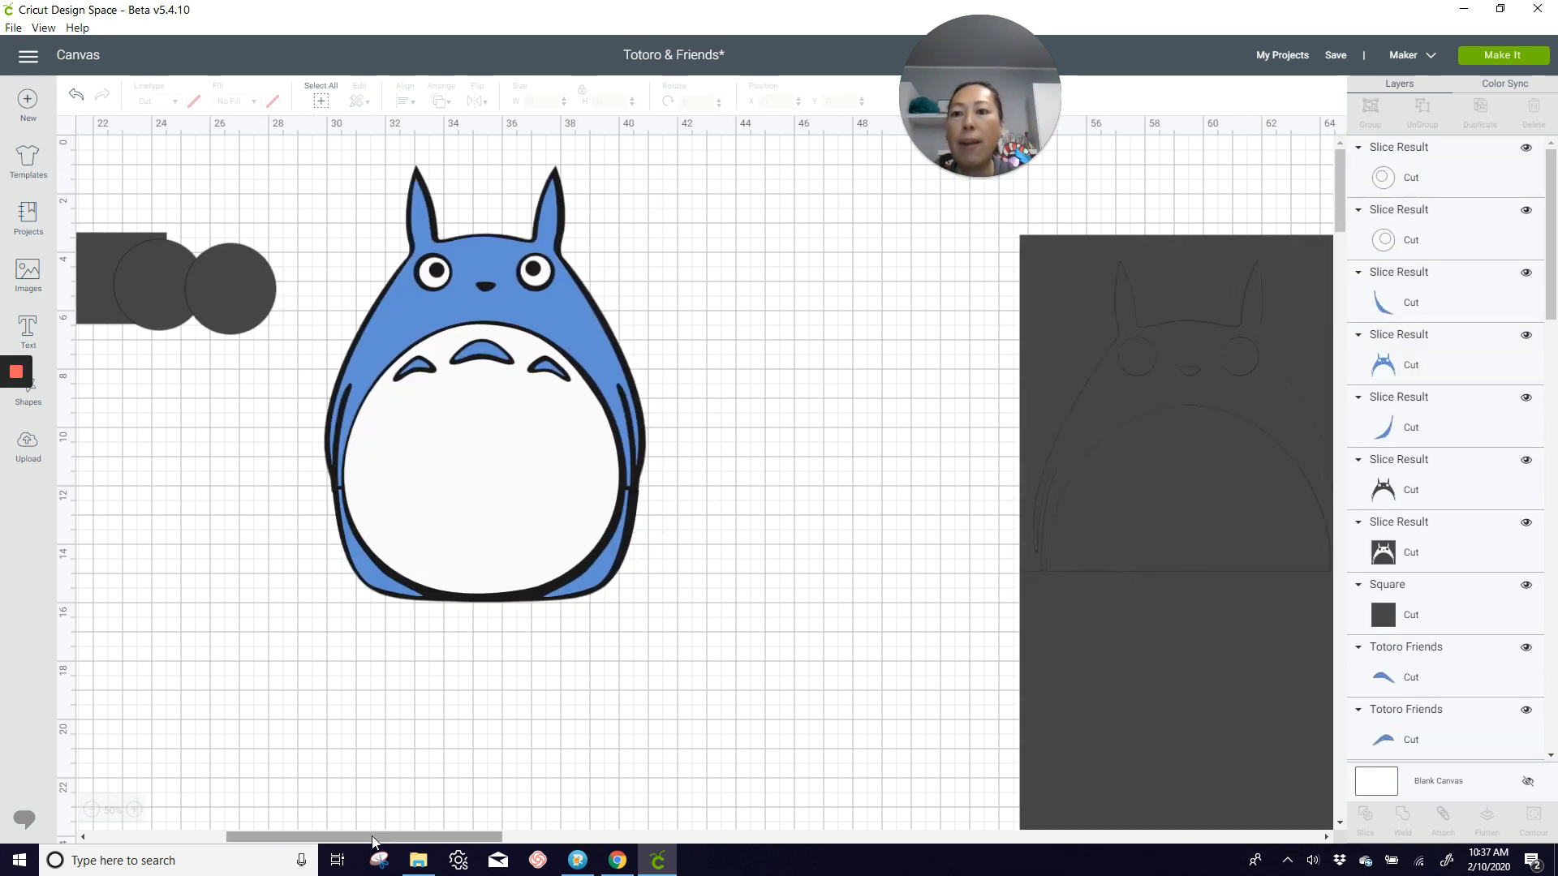
drag(99, 242, 313, 181)
drag(421, 187, 925, 200)
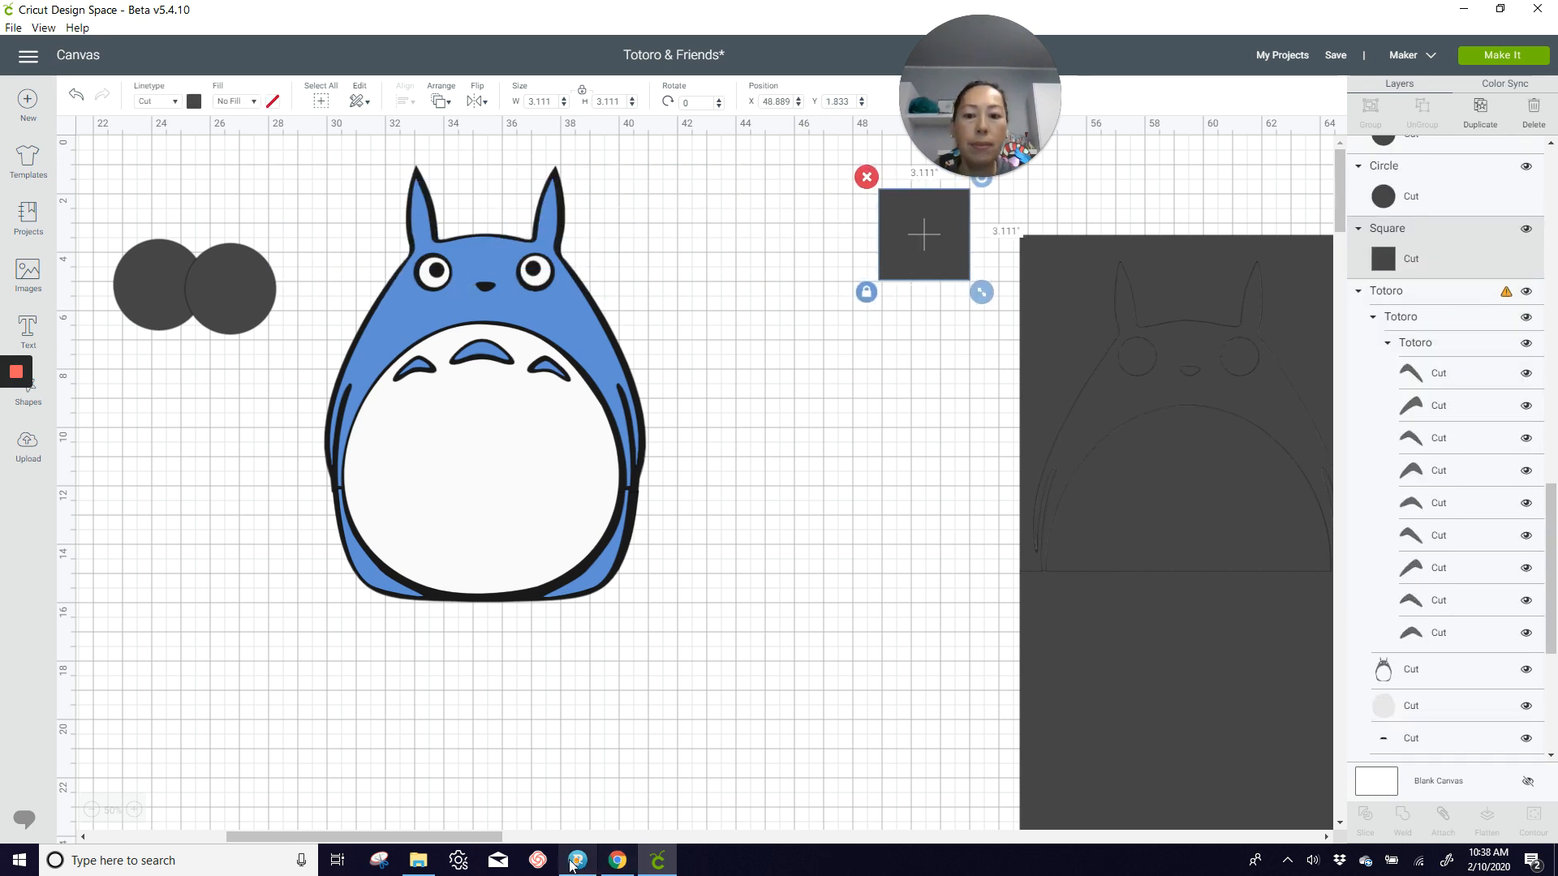
Step: Delete the large dark slicing squares and slice remnants beside the gray Totoro
drag(466, 835, 580, 836)
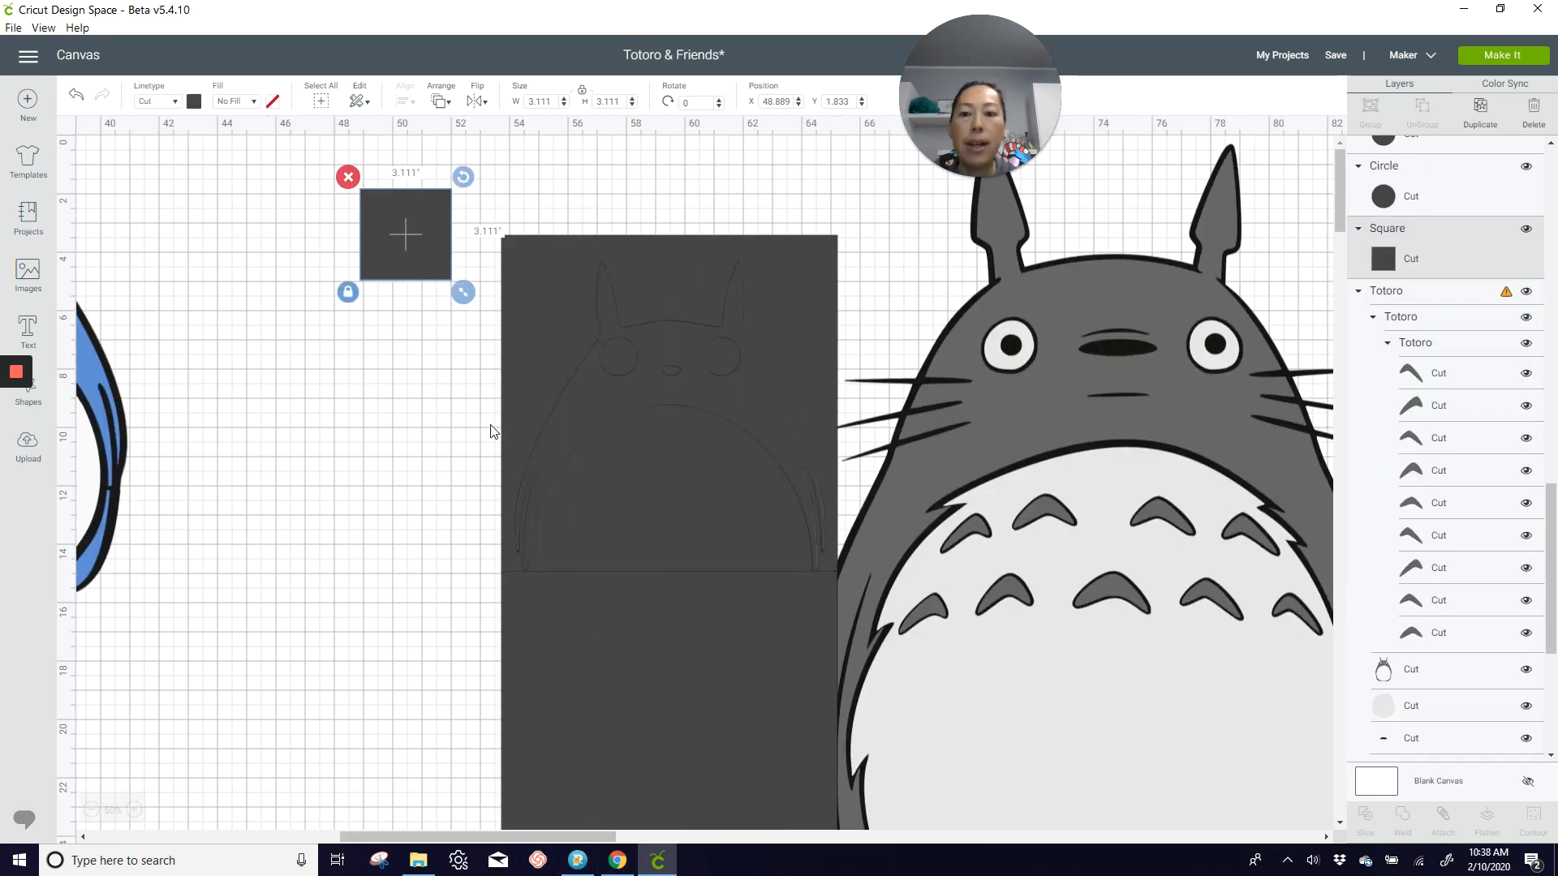
click(480, 353)
drag(477, 341, 701, 708)
key(Delete)
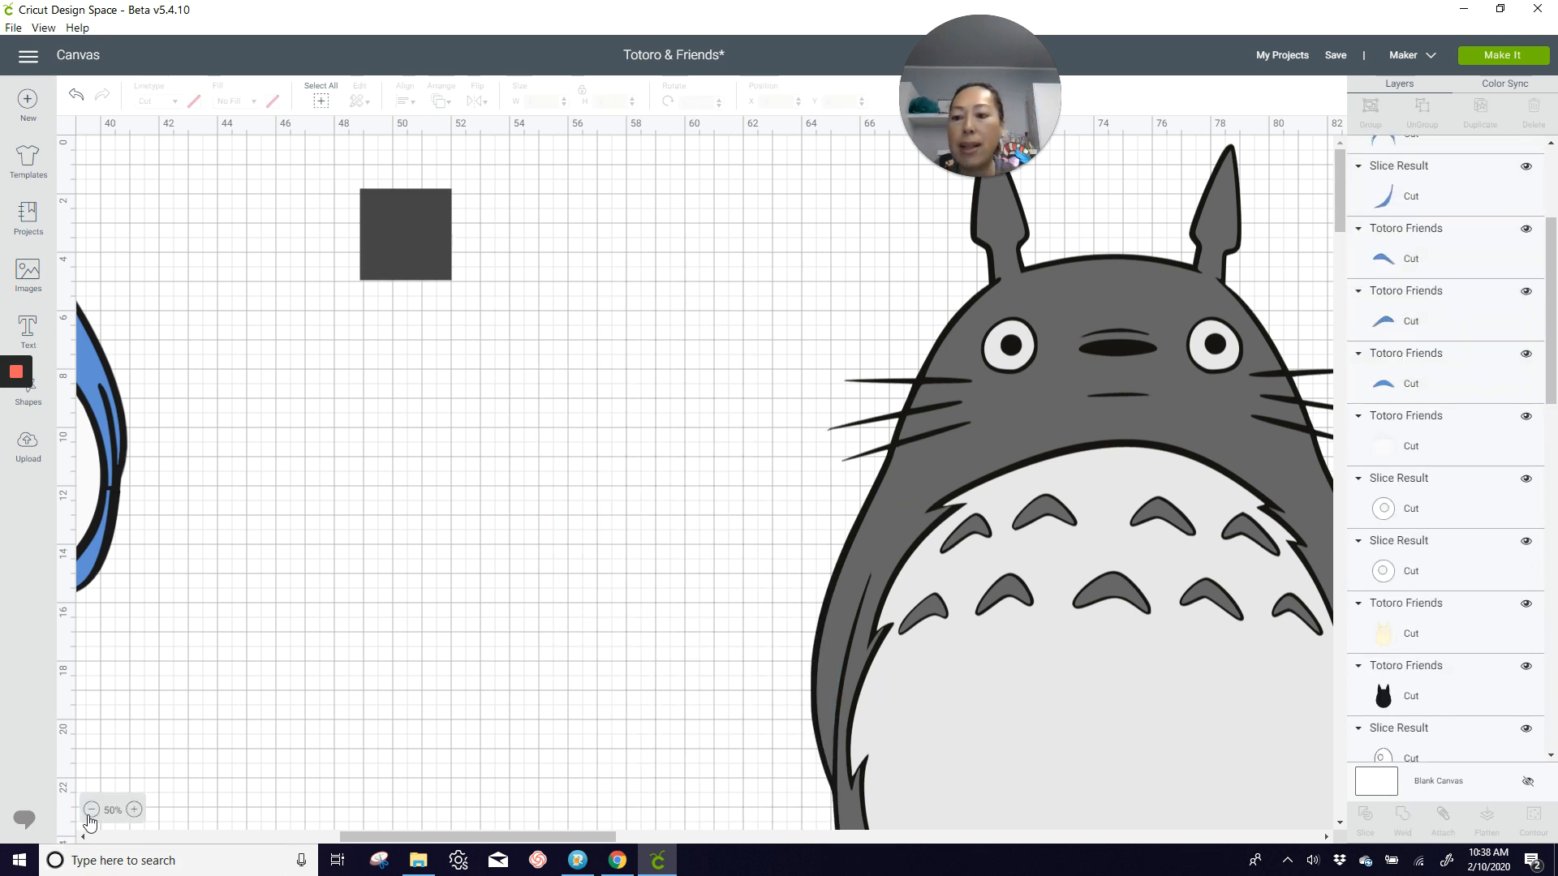
Step: Ungroup the large gray Totoro and select its light gray belly layer
click(92, 810)
drag(647, 837, 329, 843)
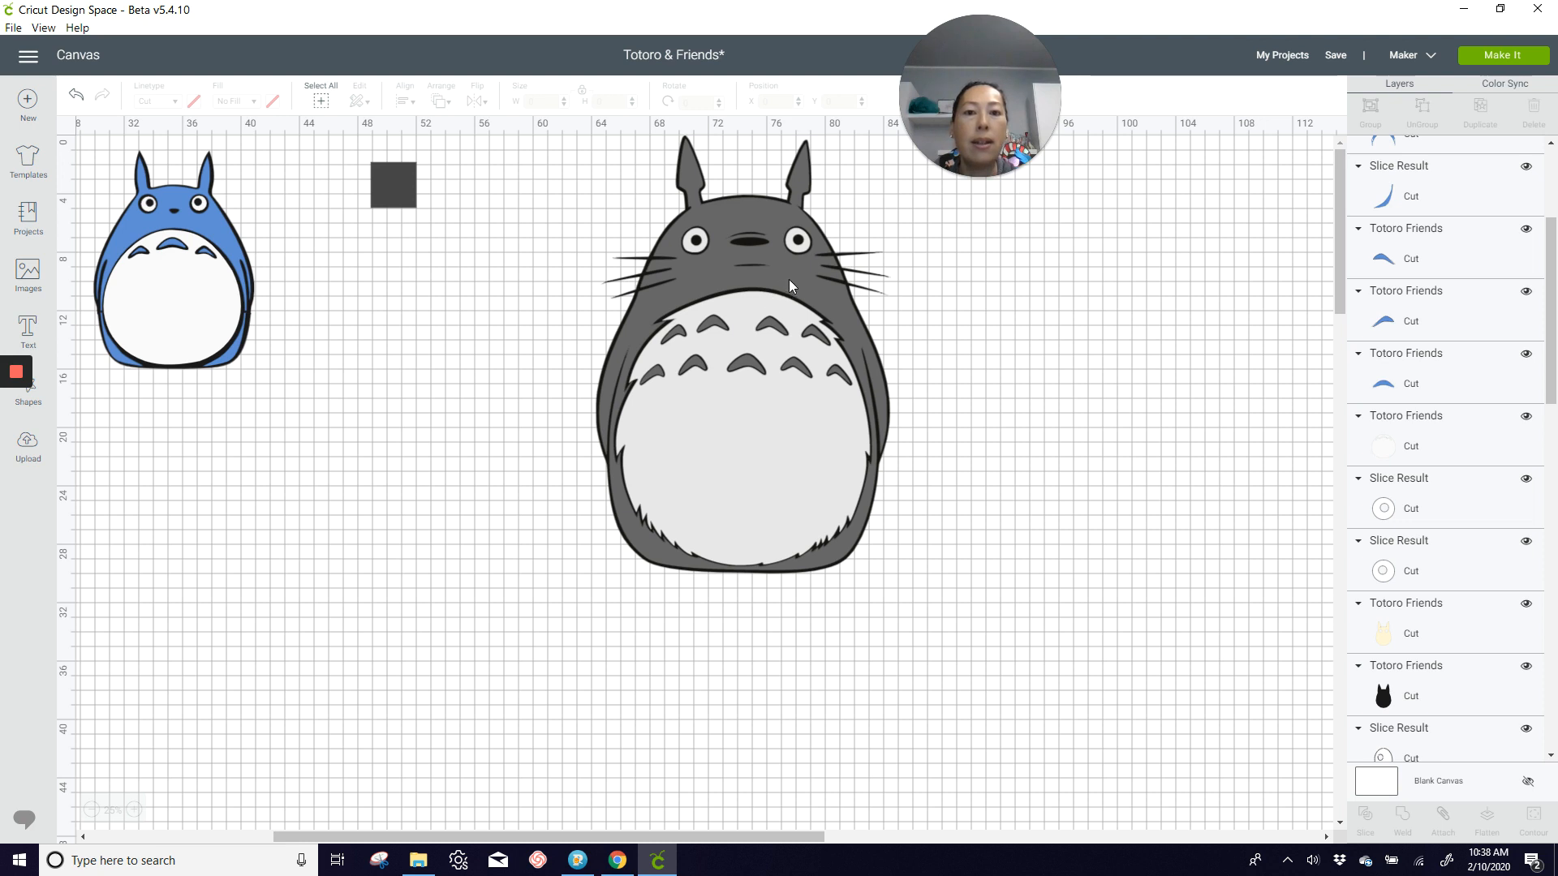
click(795, 458)
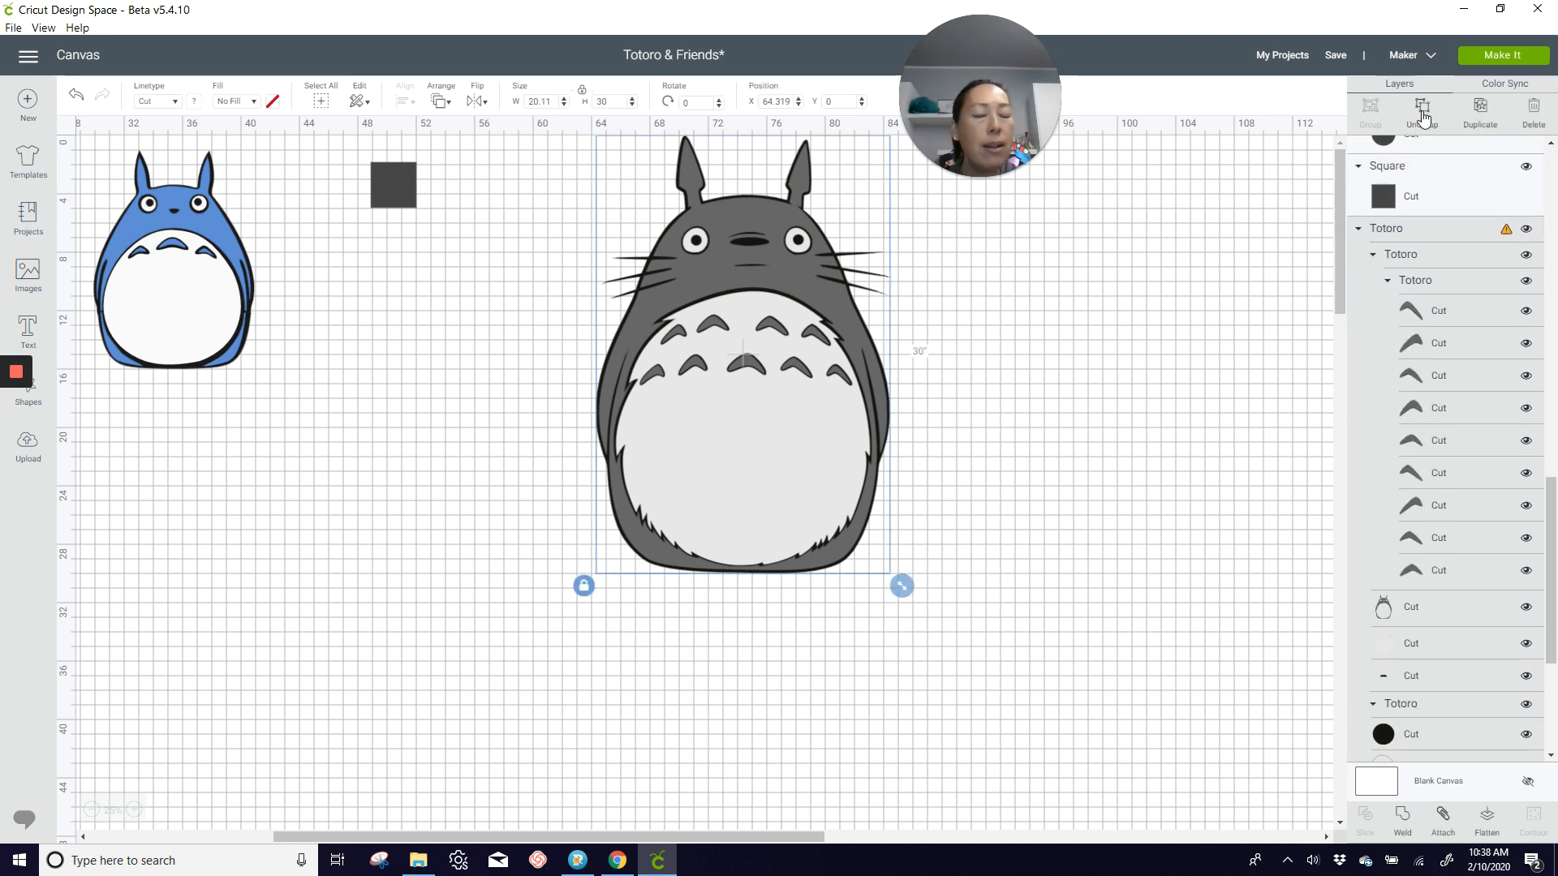
click(1424, 116)
click(767, 446)
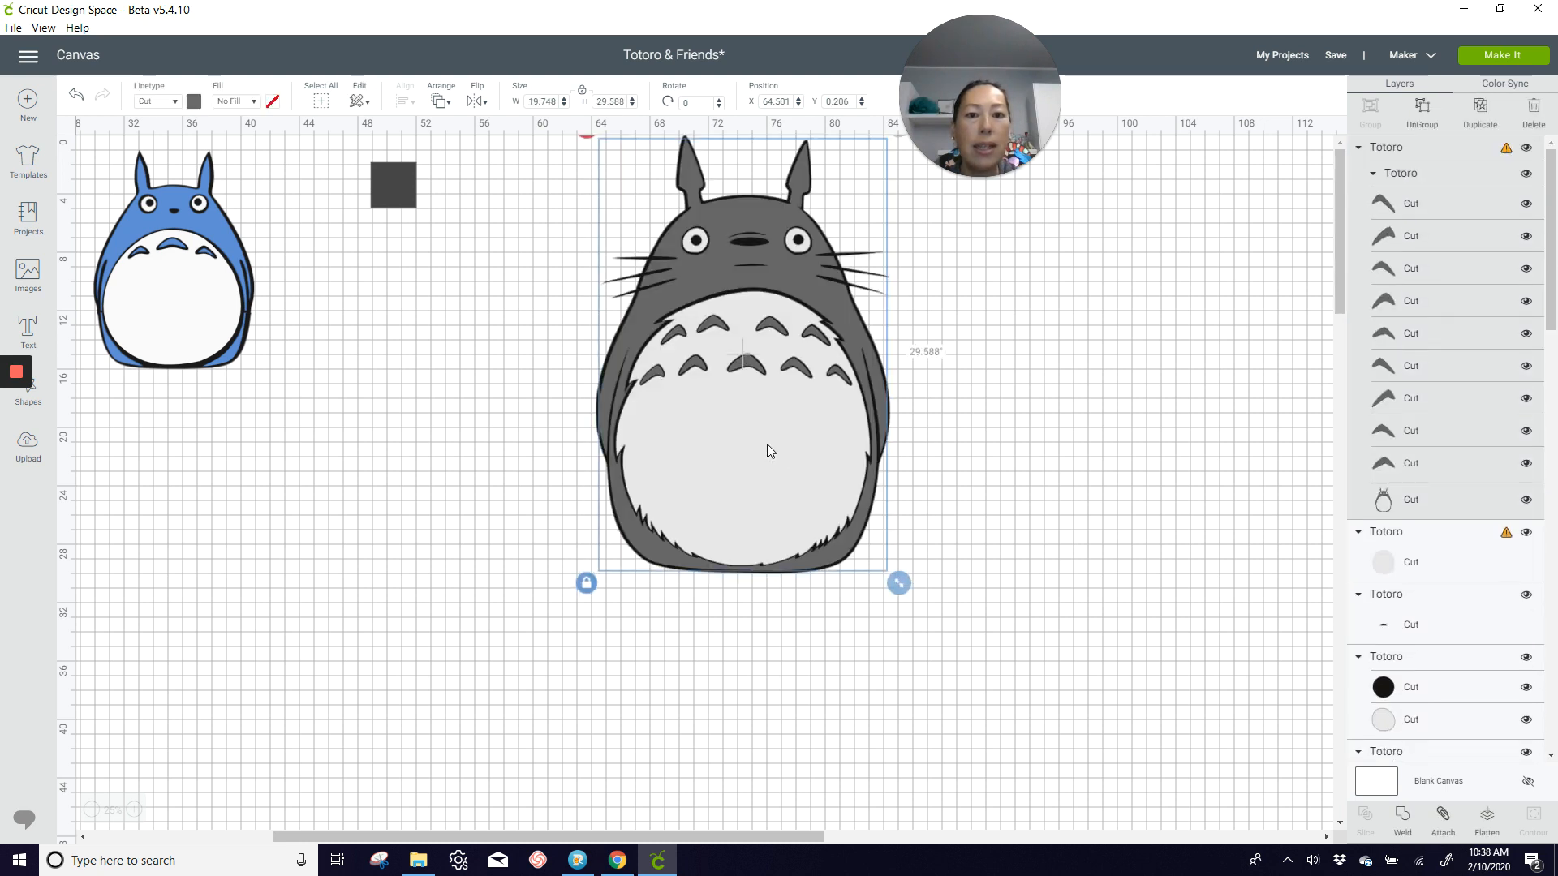
click(1388, 561)
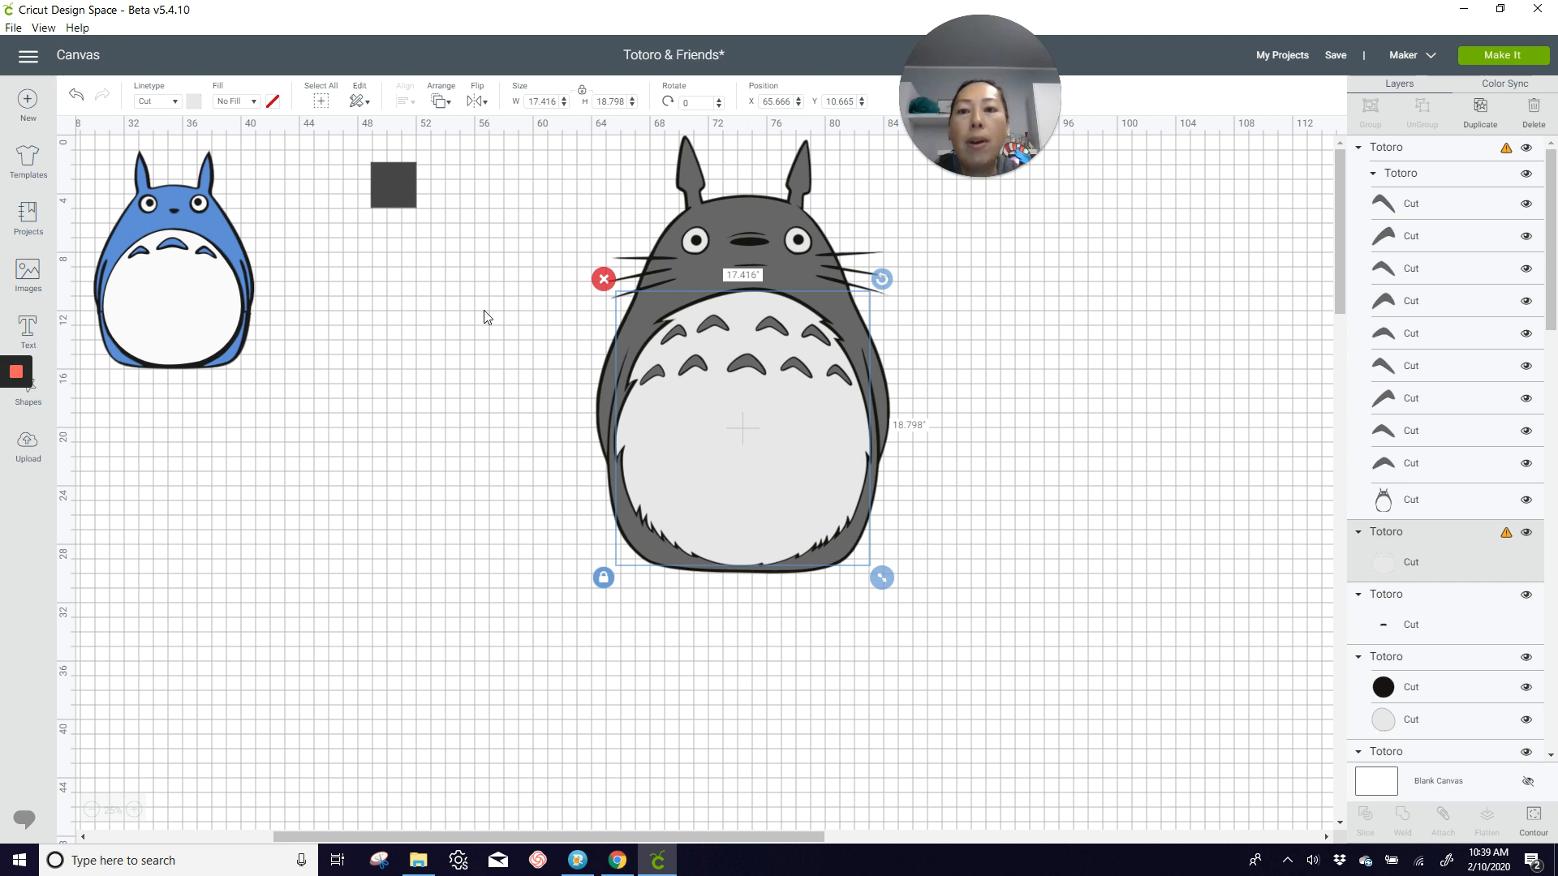
Step: Resize the small dark square to 11 by 11 inches and place it below the blue Totoro
click(411, 213)
drag(412, 212, 240, 524)
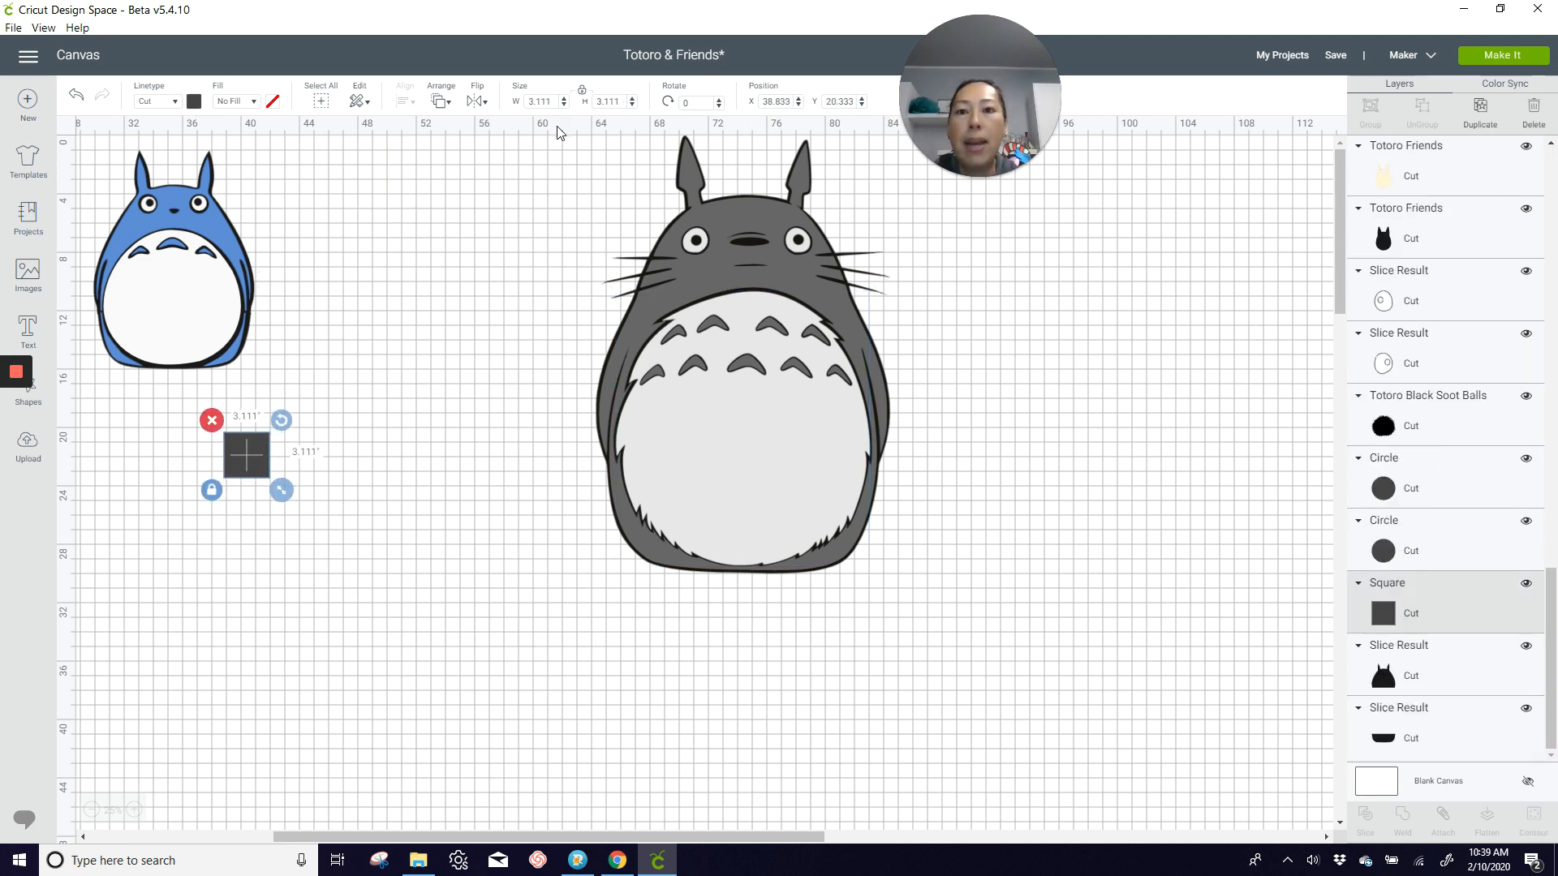
double_click(550, 104)
text(11)
key(Tab)
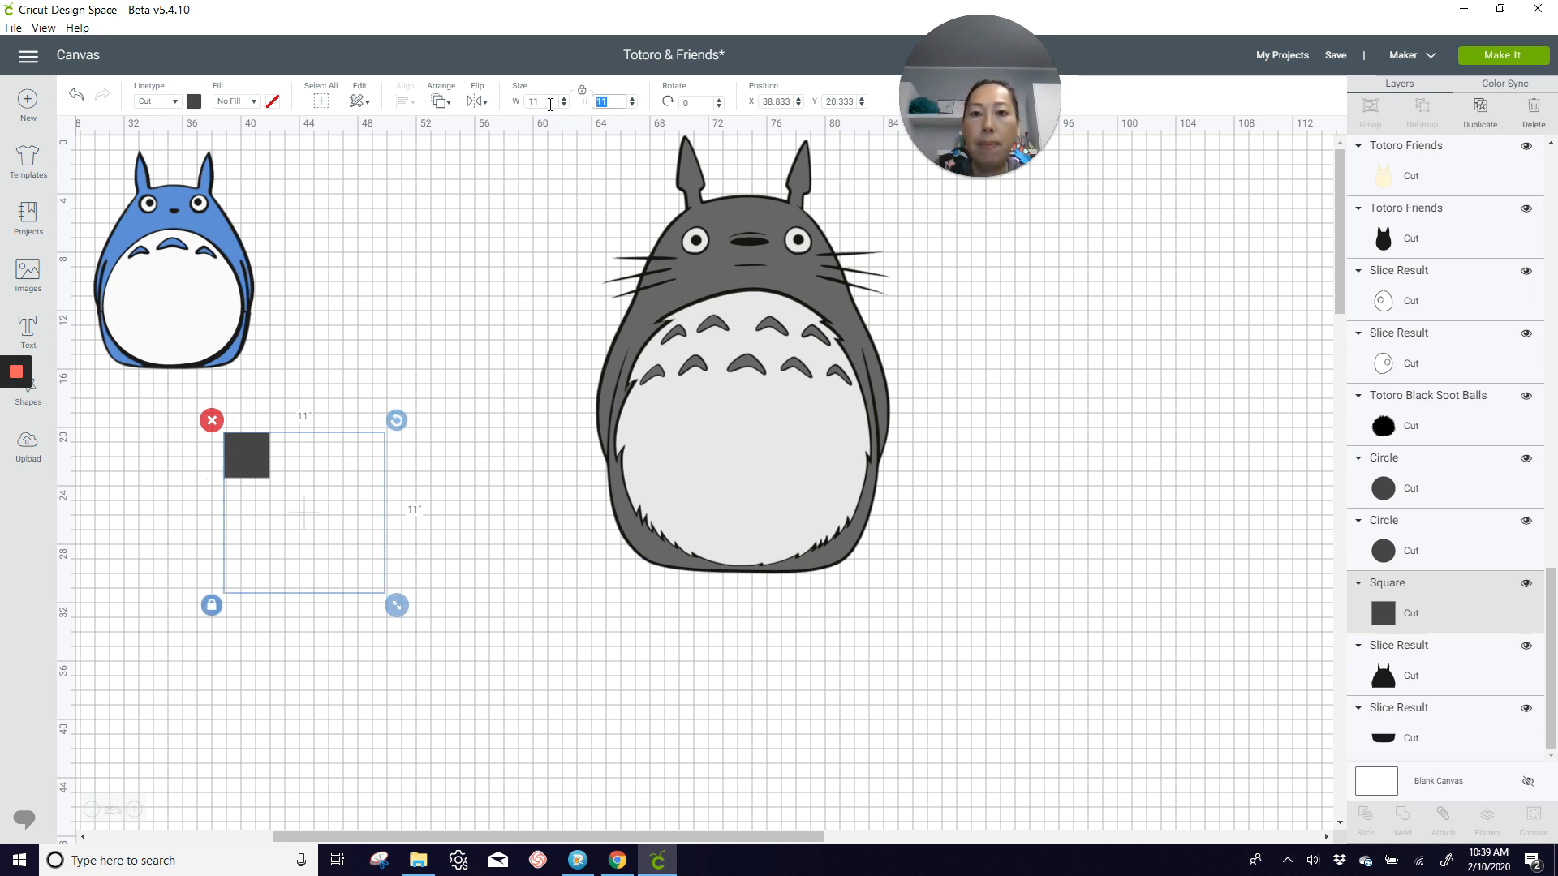
drag(299, 453, 209, 434)
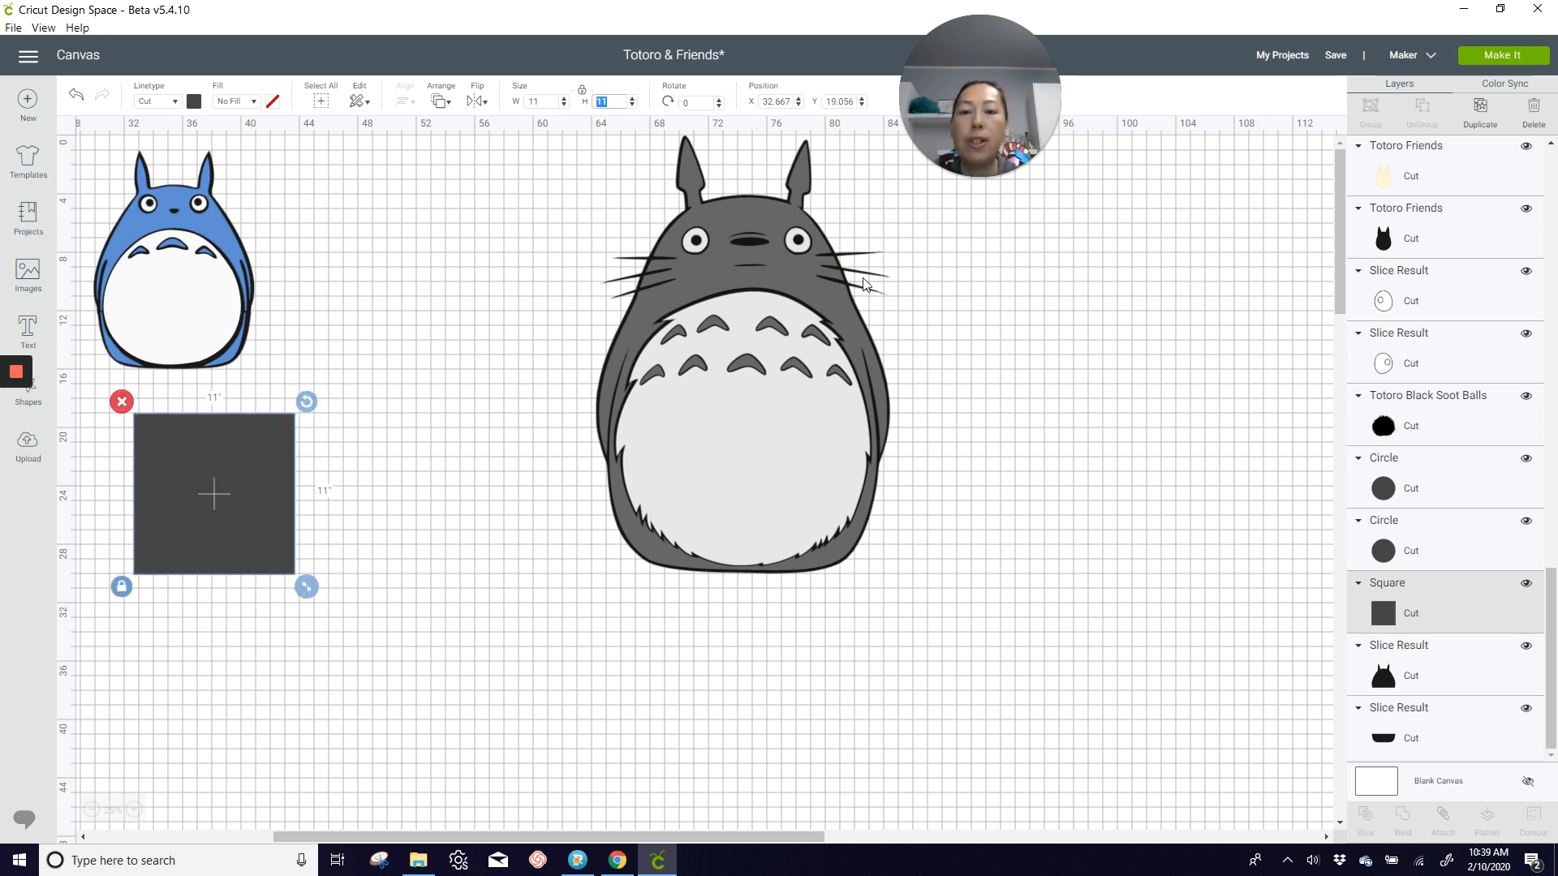
Step: Duplicate the 11-inch square and place the copy beside the original on its right
click(1480, 110)
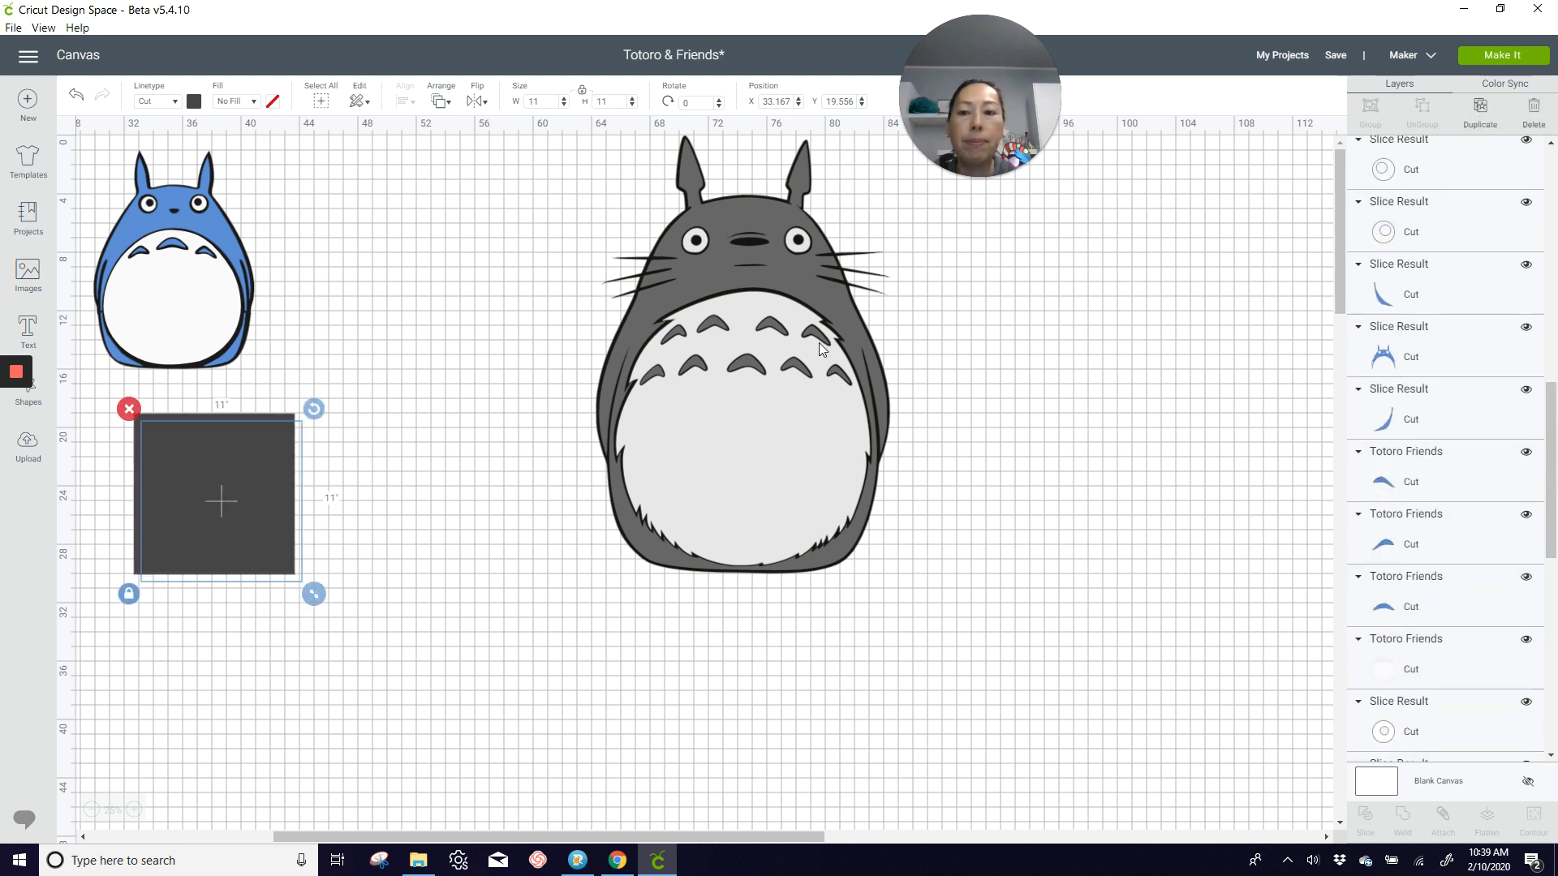
drag(260, 485, 412, 482)
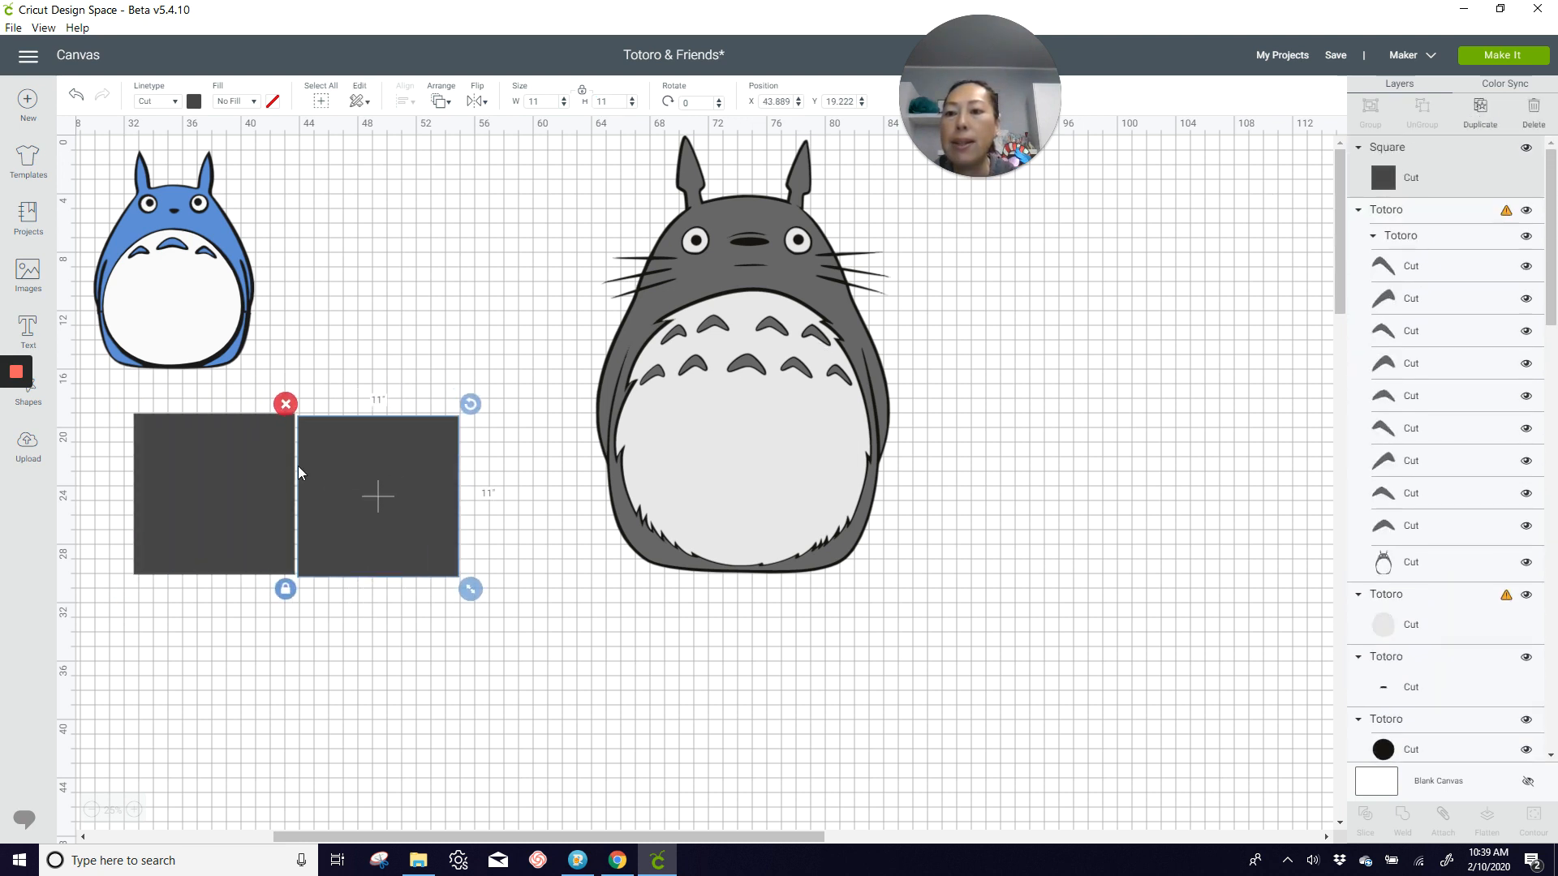
click(263, 465)
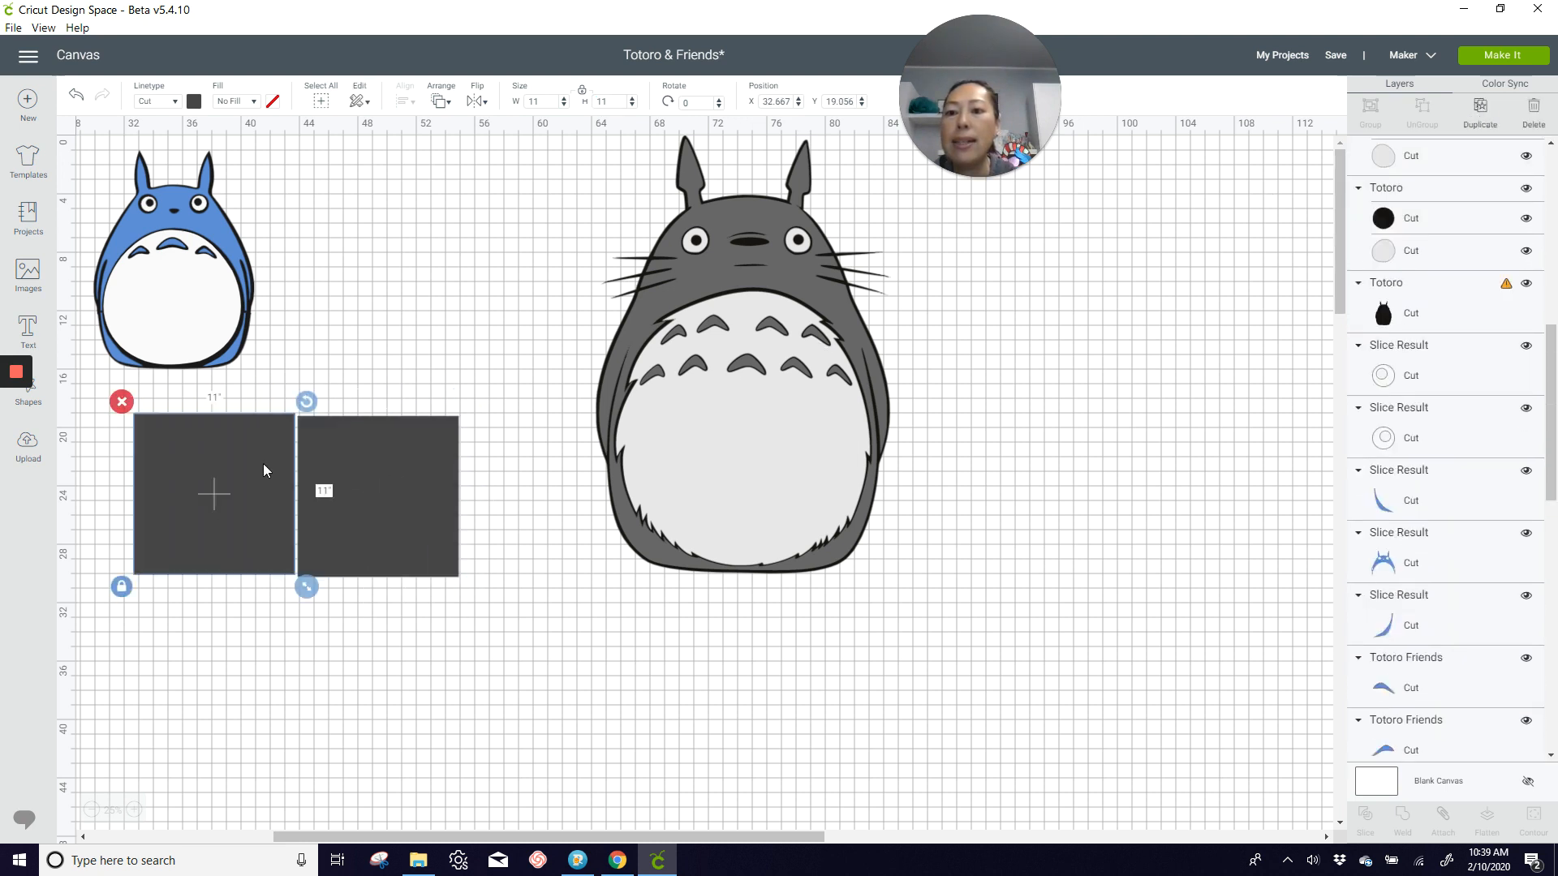
click(793, 317)
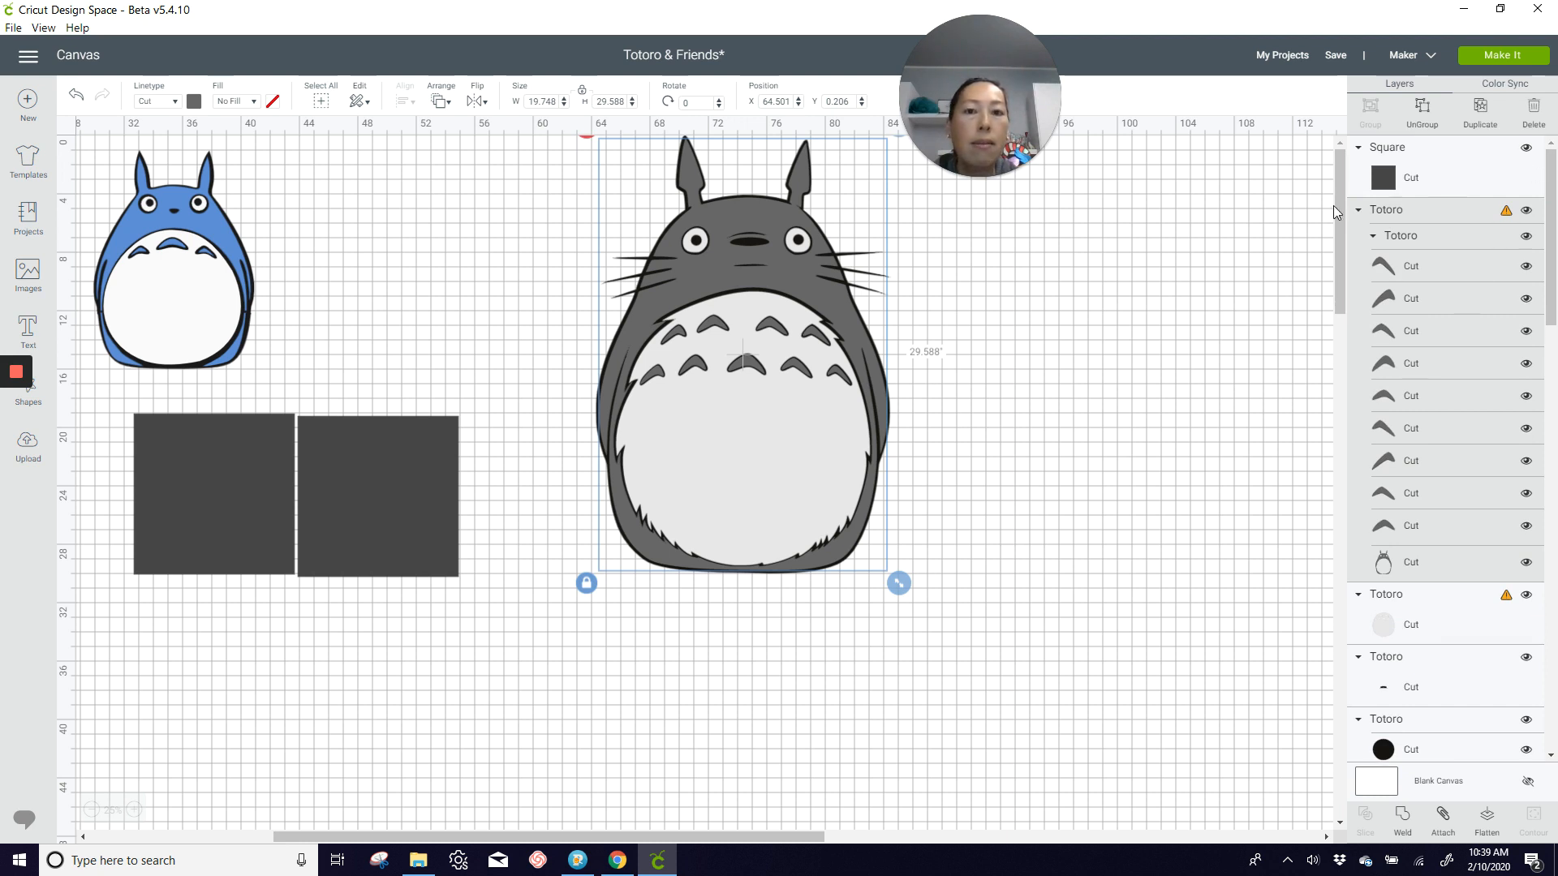
drag(801, 387, 807, 455)
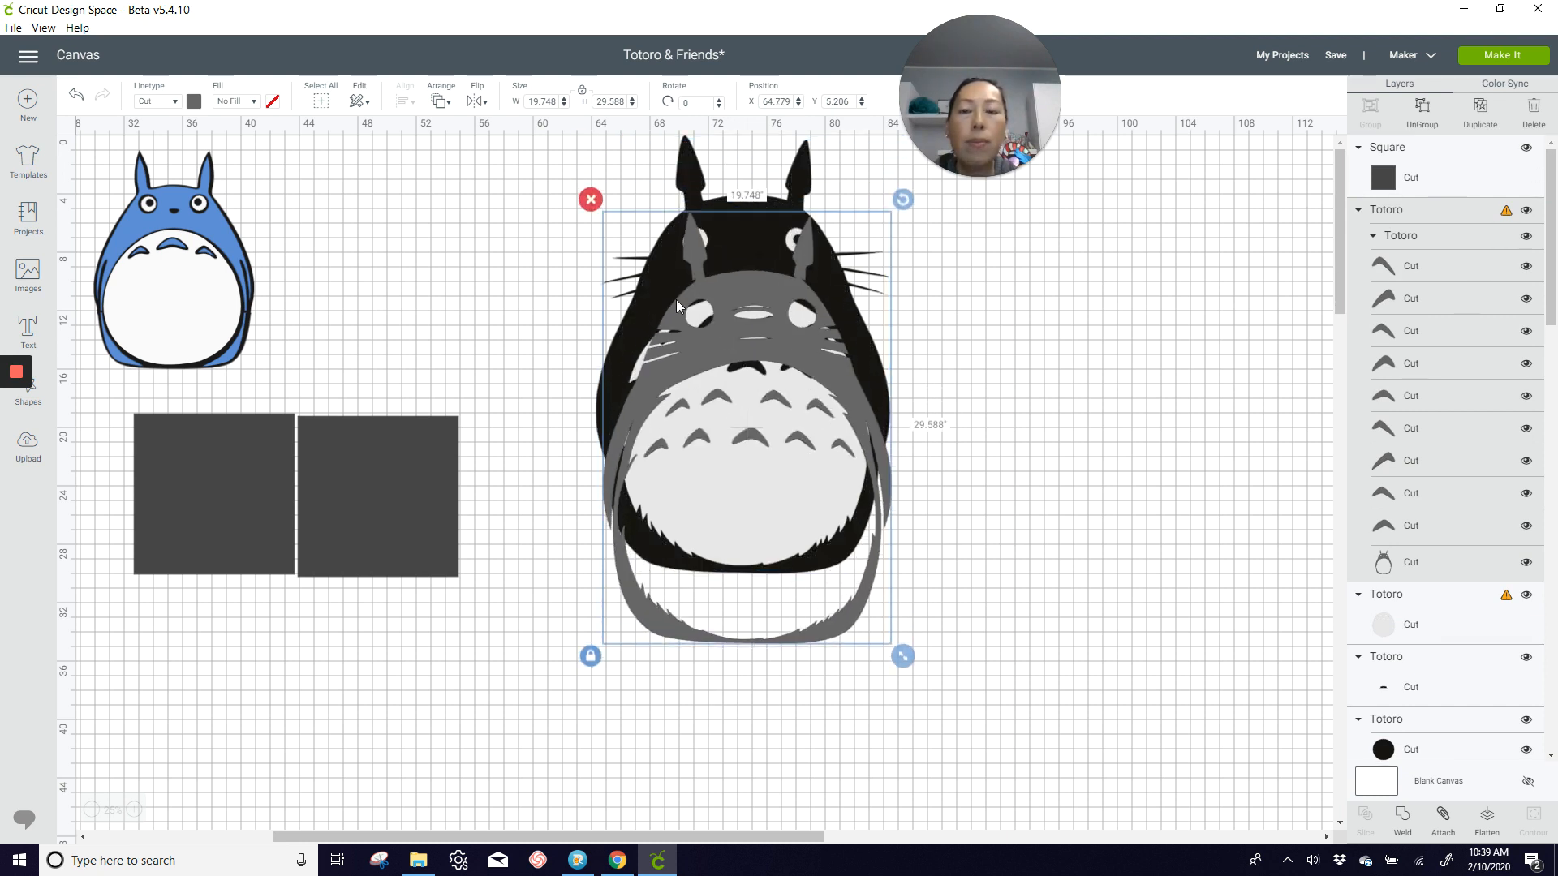
click(79, 91)
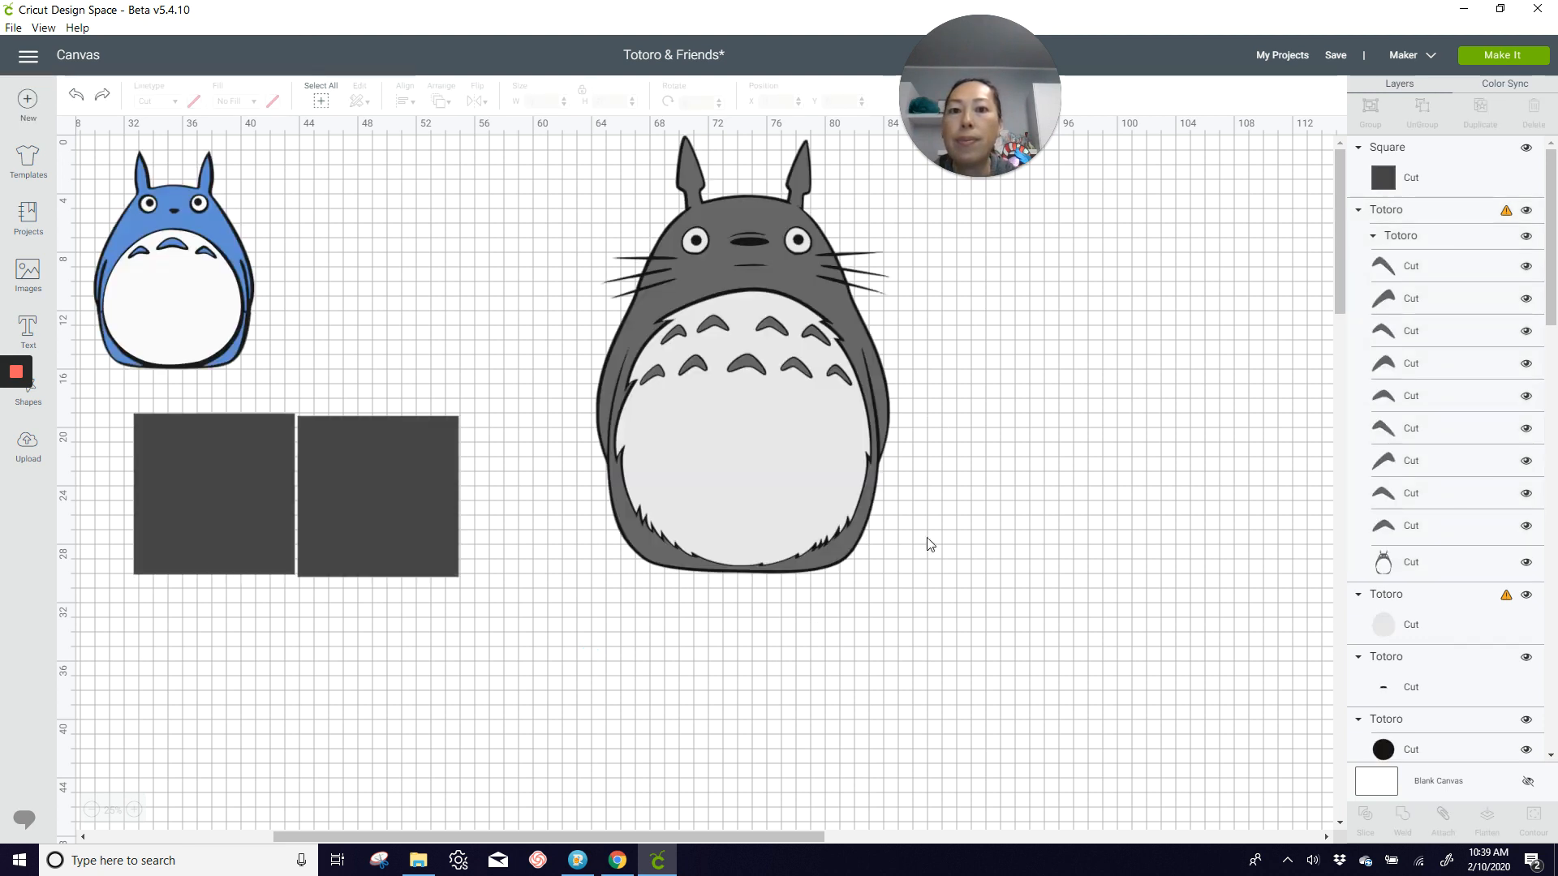
Step: Move all of the gray Totoro's layers together lower on the canvas, to about X 66.3 and Y 6.1
drag(954, 681, 590, 150)
drag(716, 247, 747, 334)
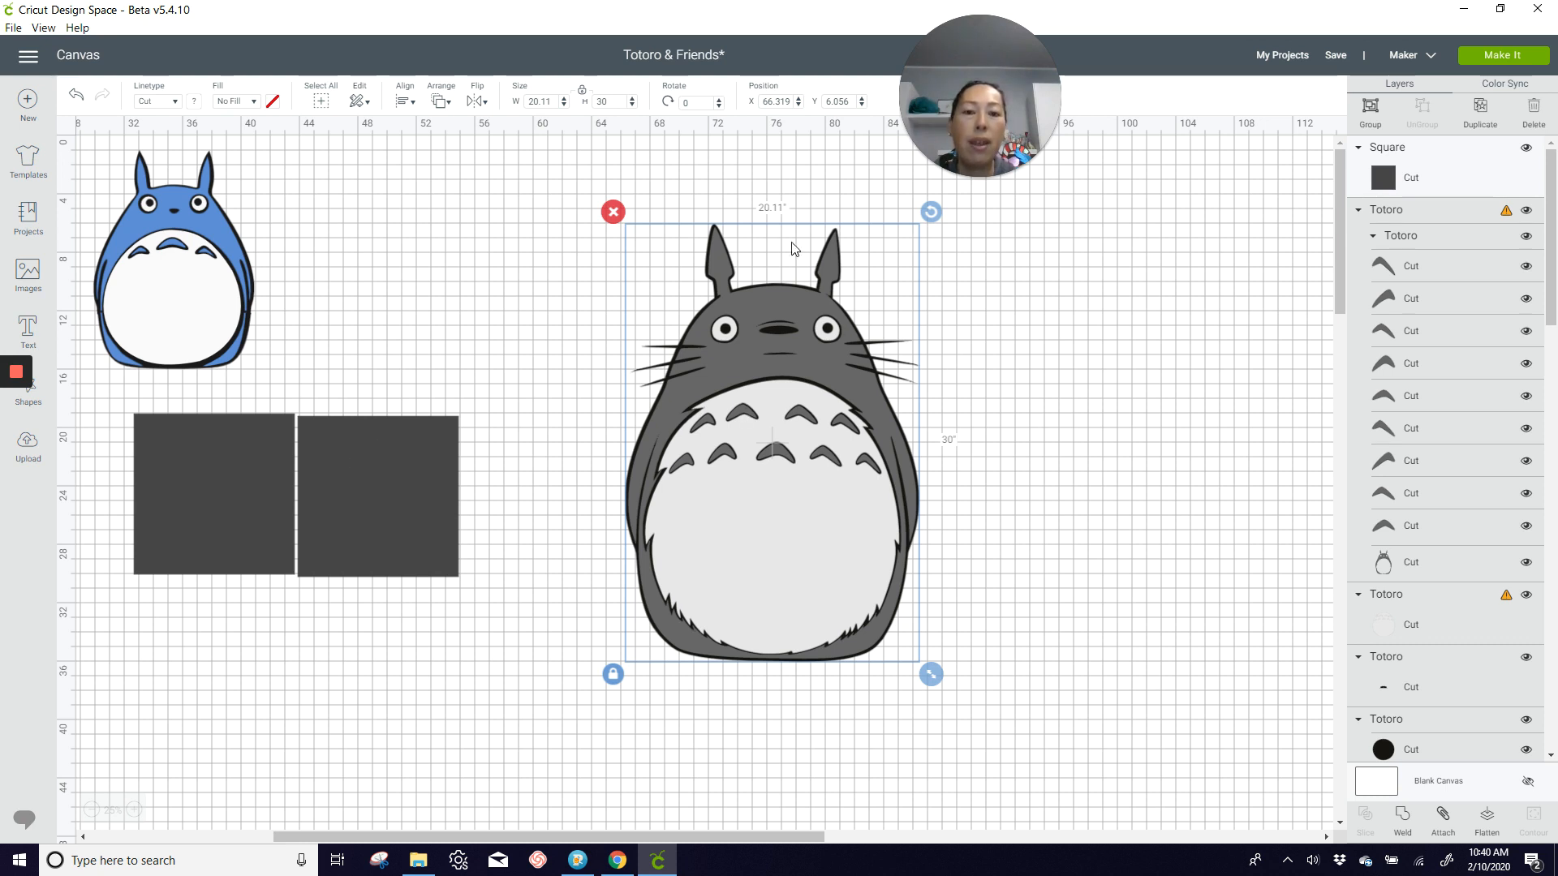
Step: Position the left 11-inch square at X 33 and Y 19
click(196, 505)
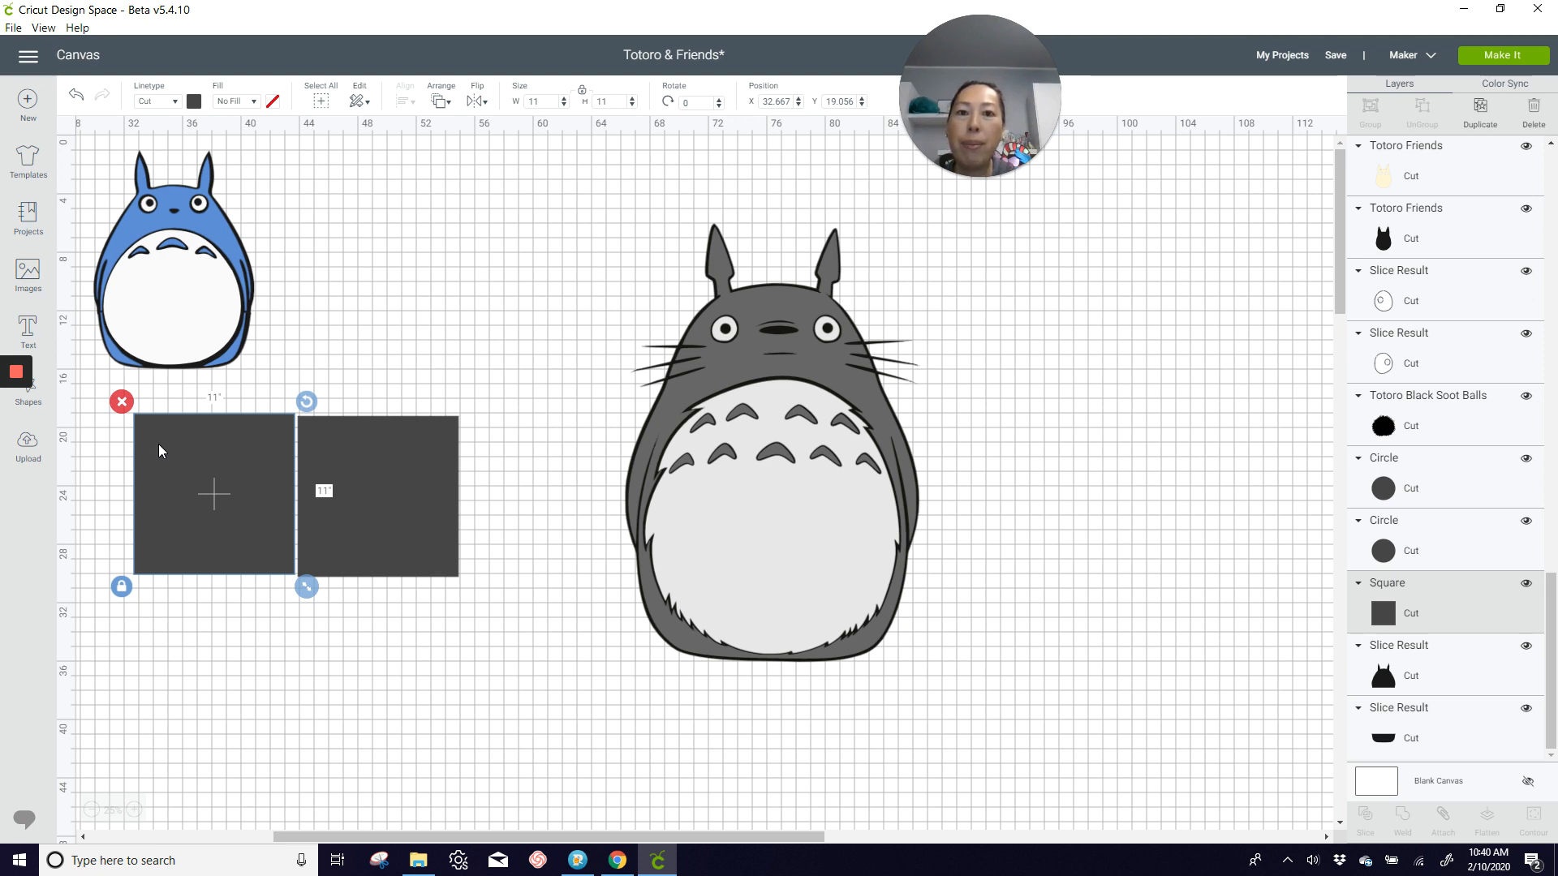
click(786, 101)
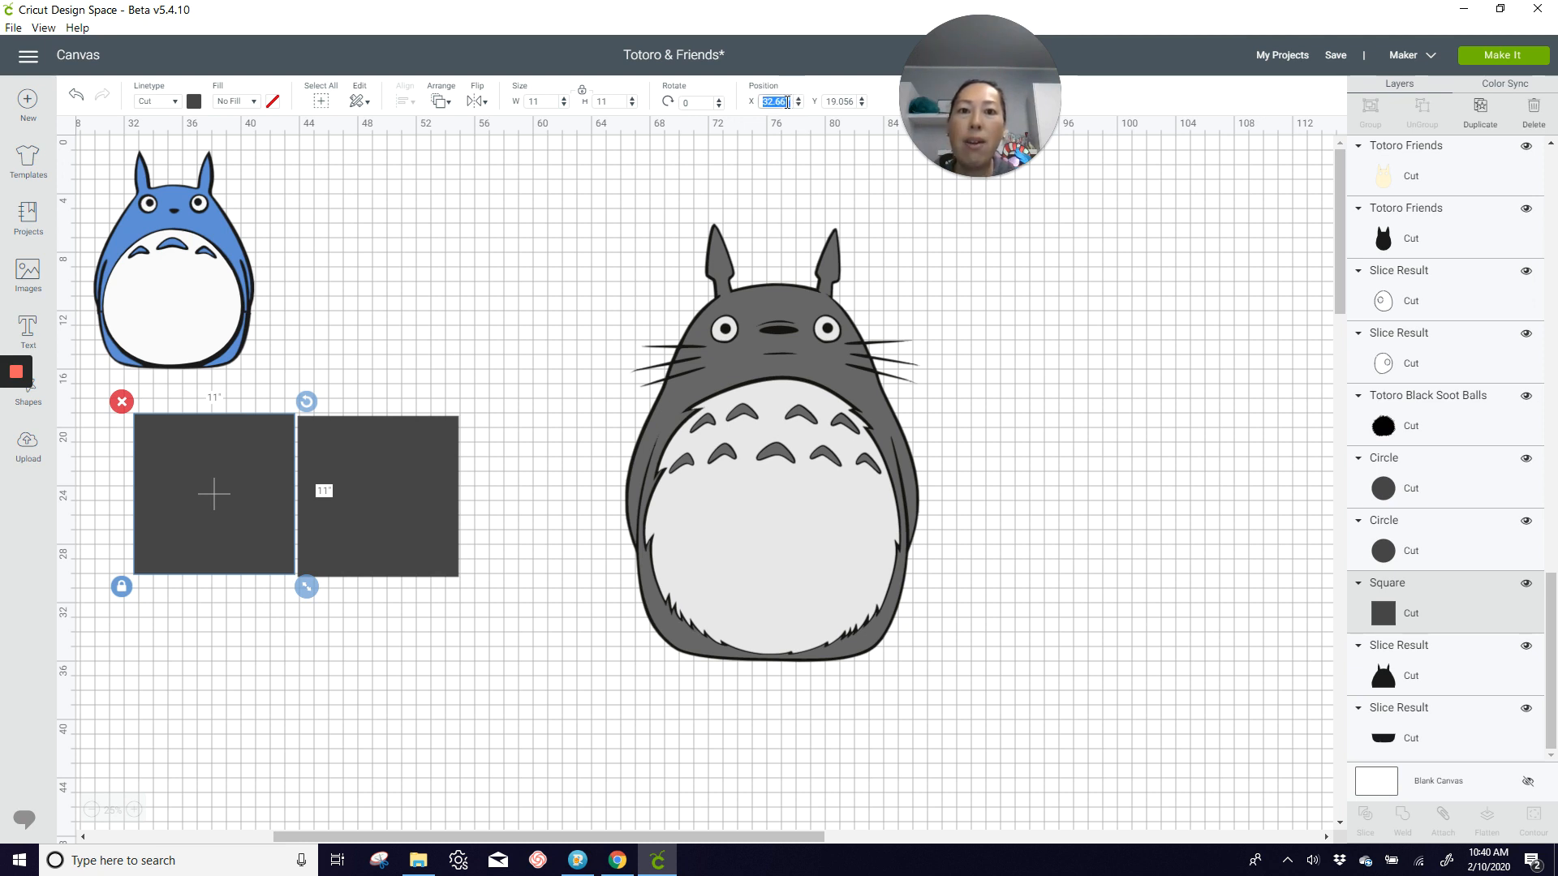
text(33)
key(Tab)
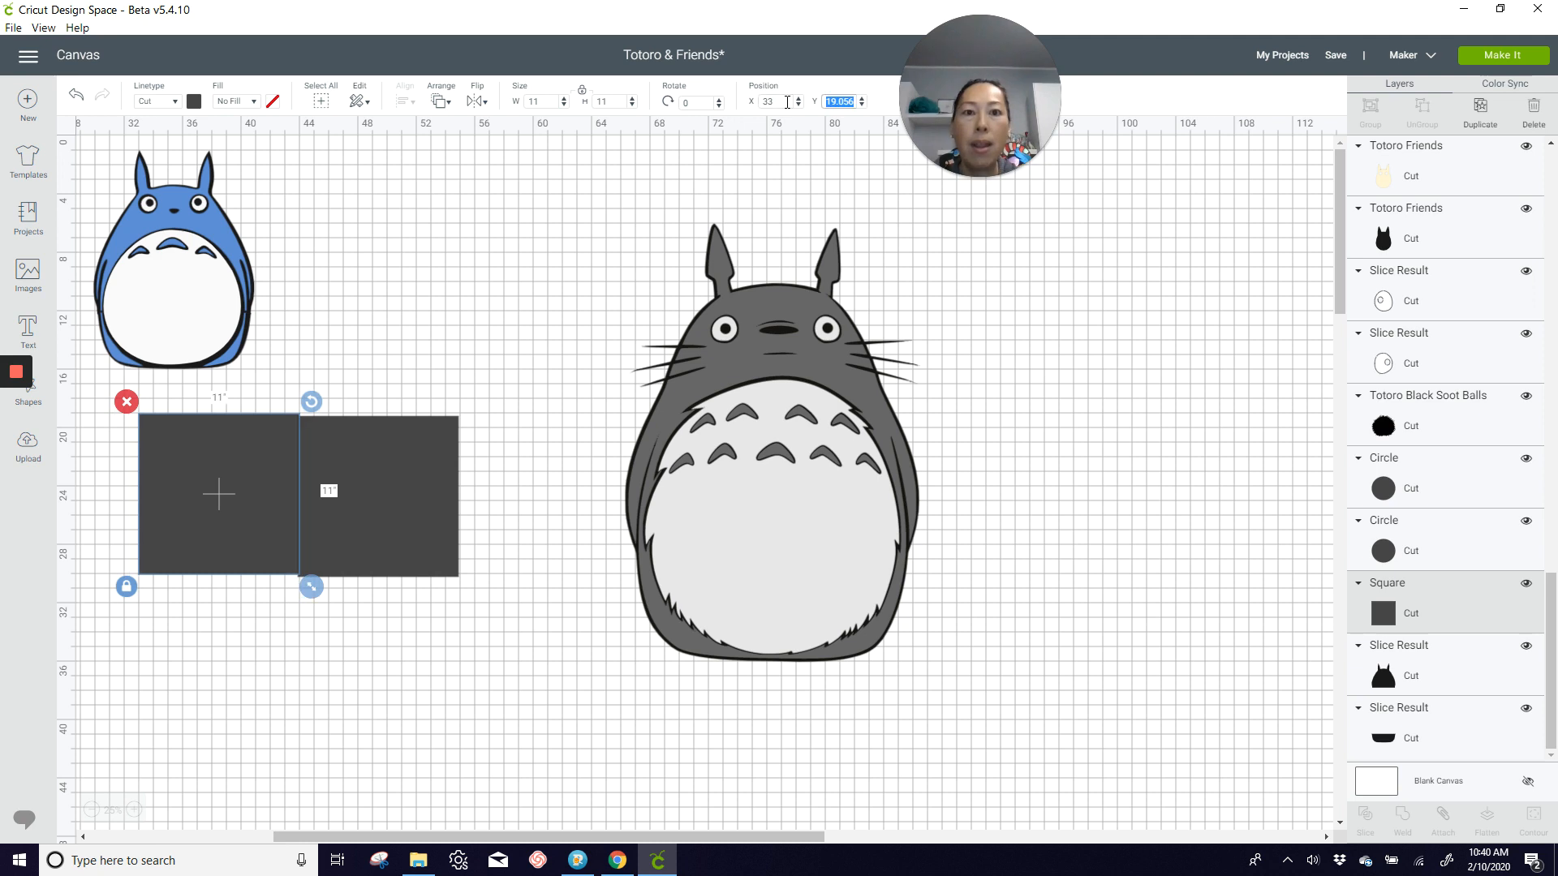
text(19)
key(Return)
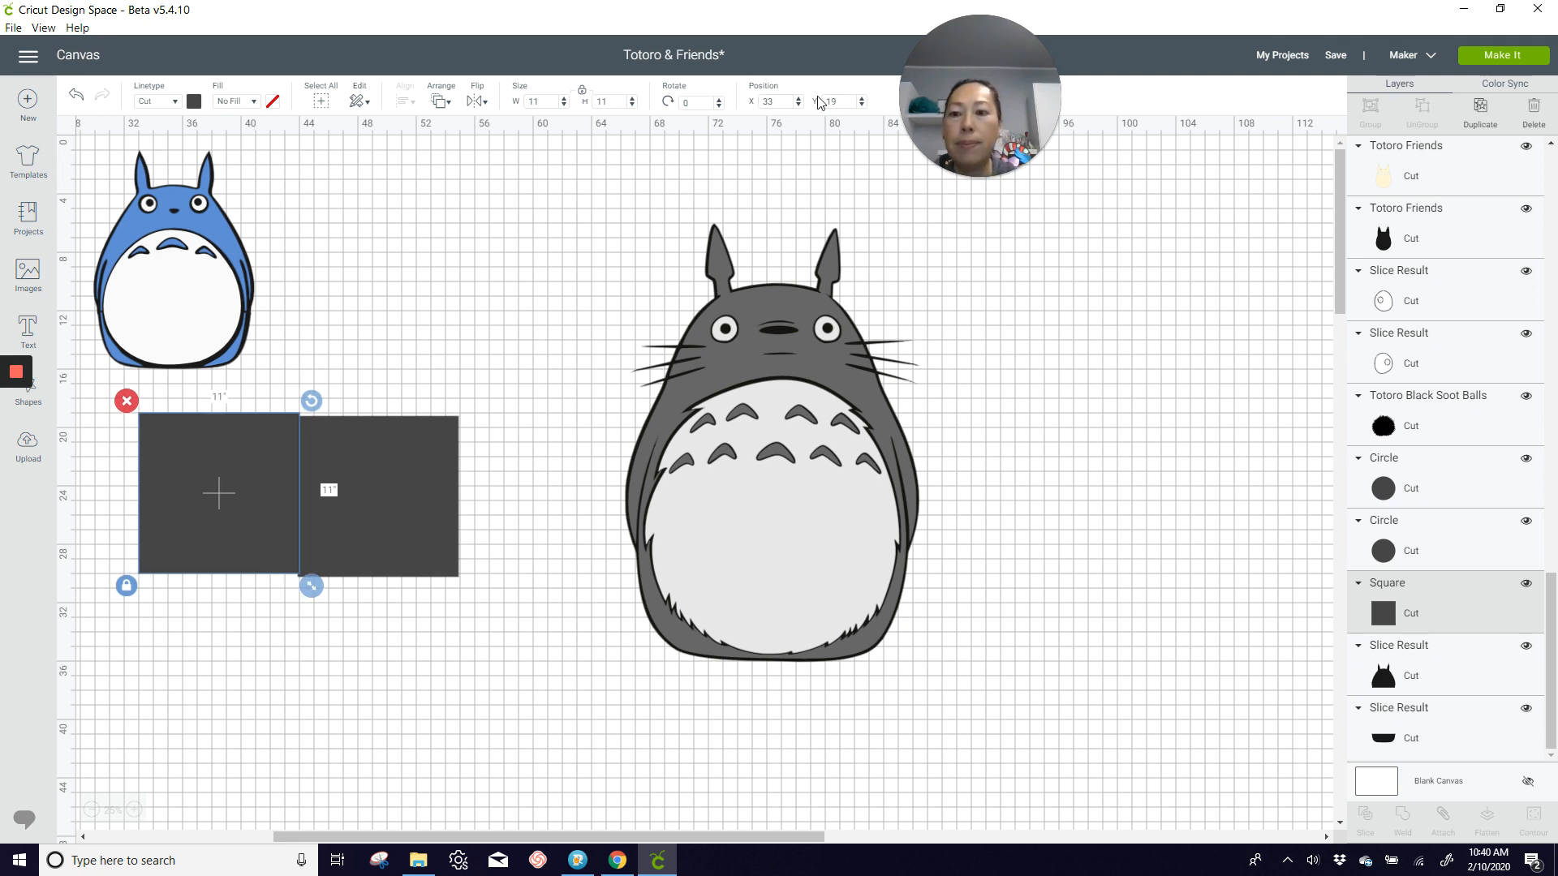
Step: Position the right 11-inch square at X 44 and Y 19 so it abuts the left square
mouse_move(397, 496)
mouse_down()
mouse_move(433, 482)
mouse_move(412, 485)
mouse_up()
drag(411, 485, 411, 485)
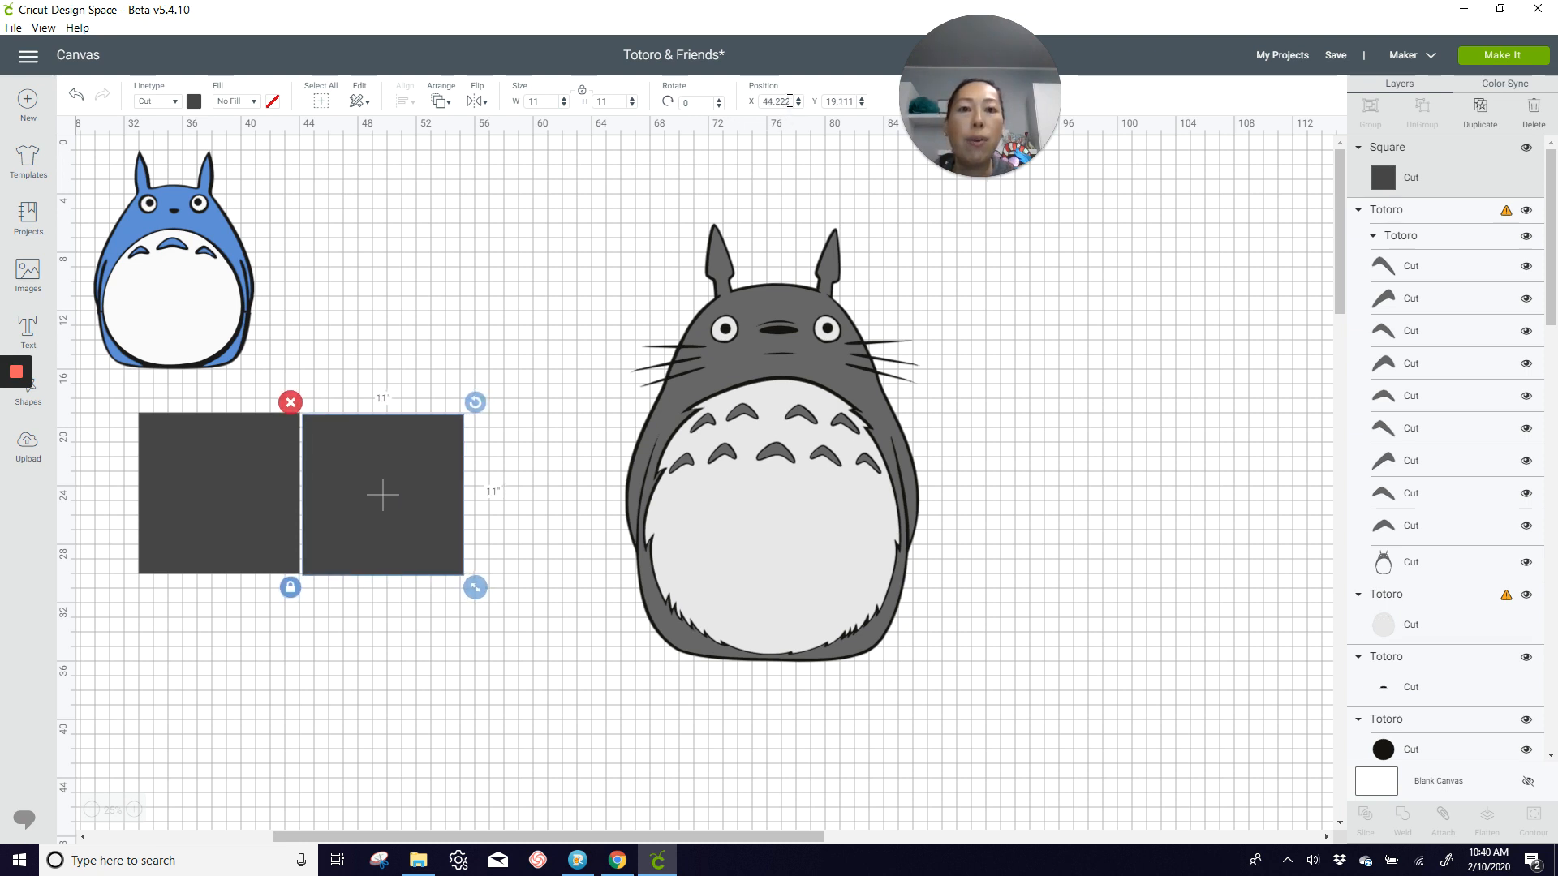
click(790, 100)
text(4)
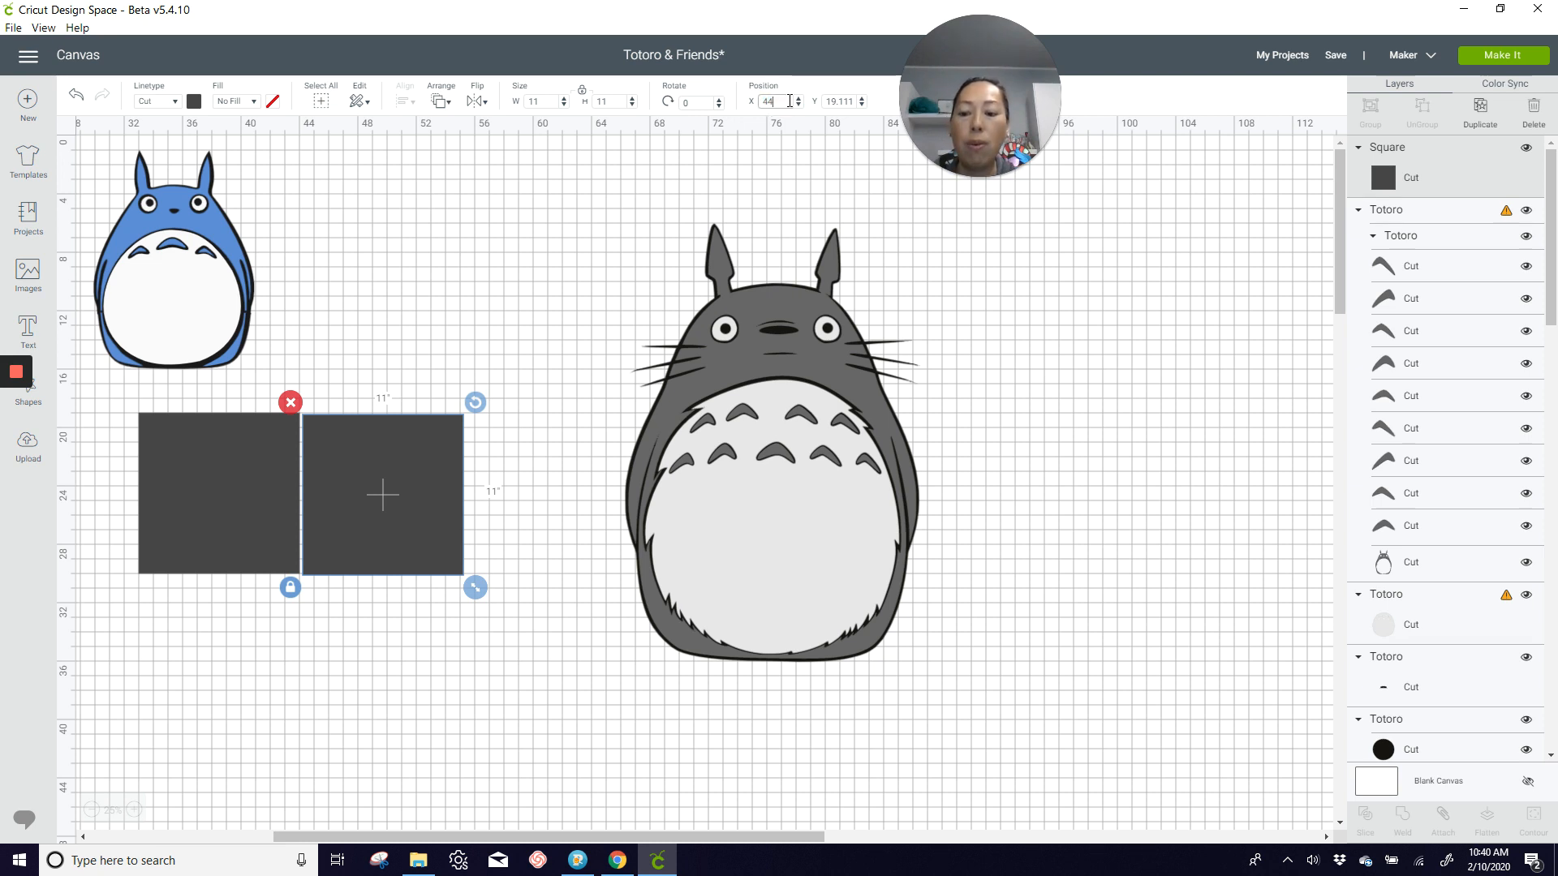
text(4)
key(Tab)
text(19)
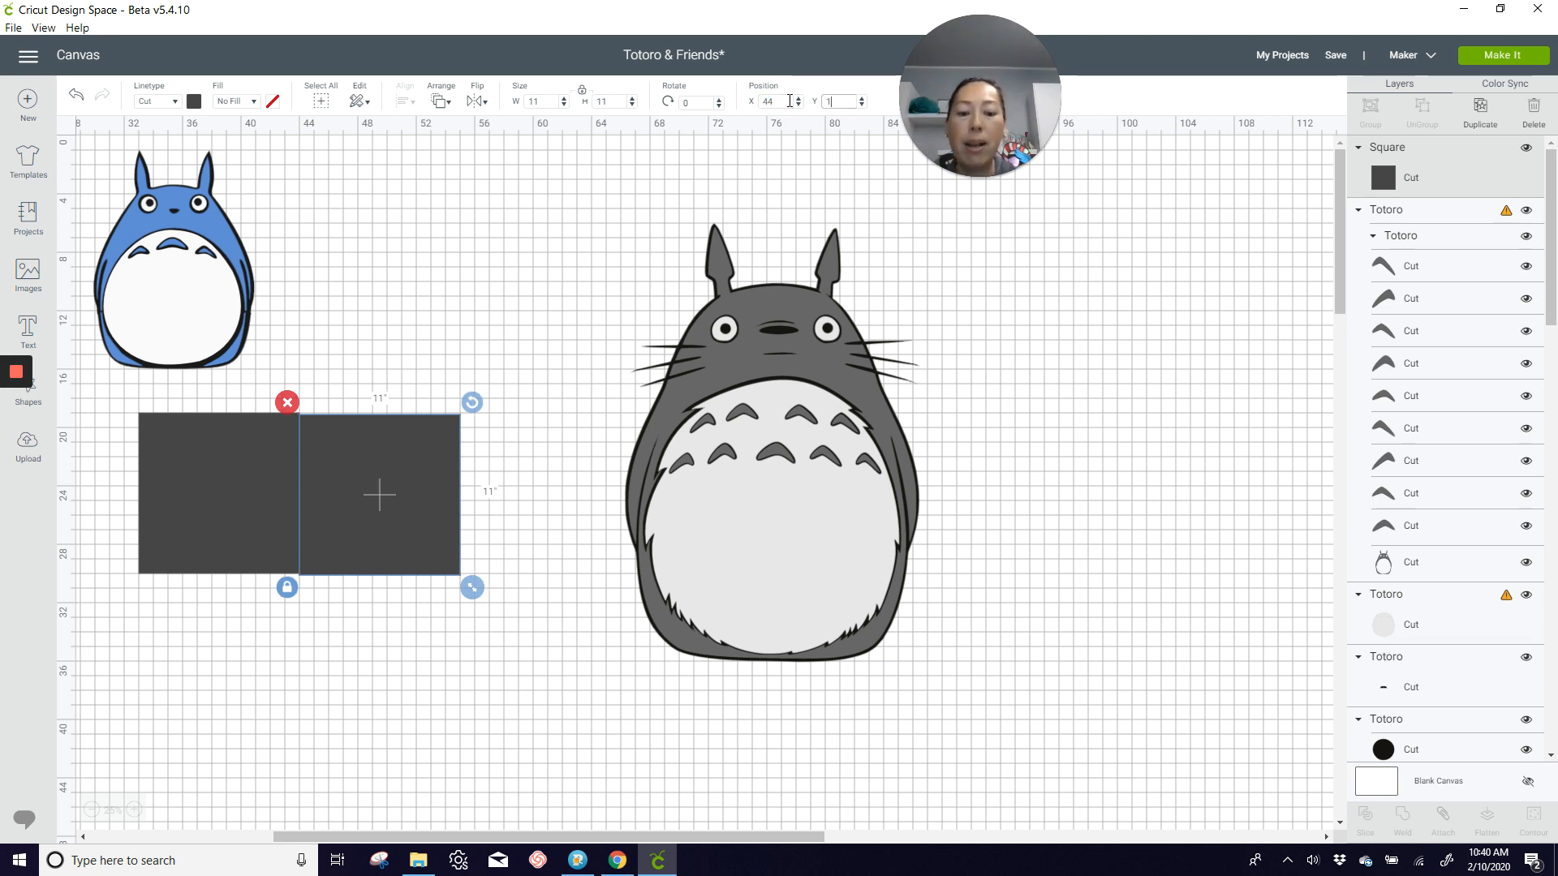
key(Return)
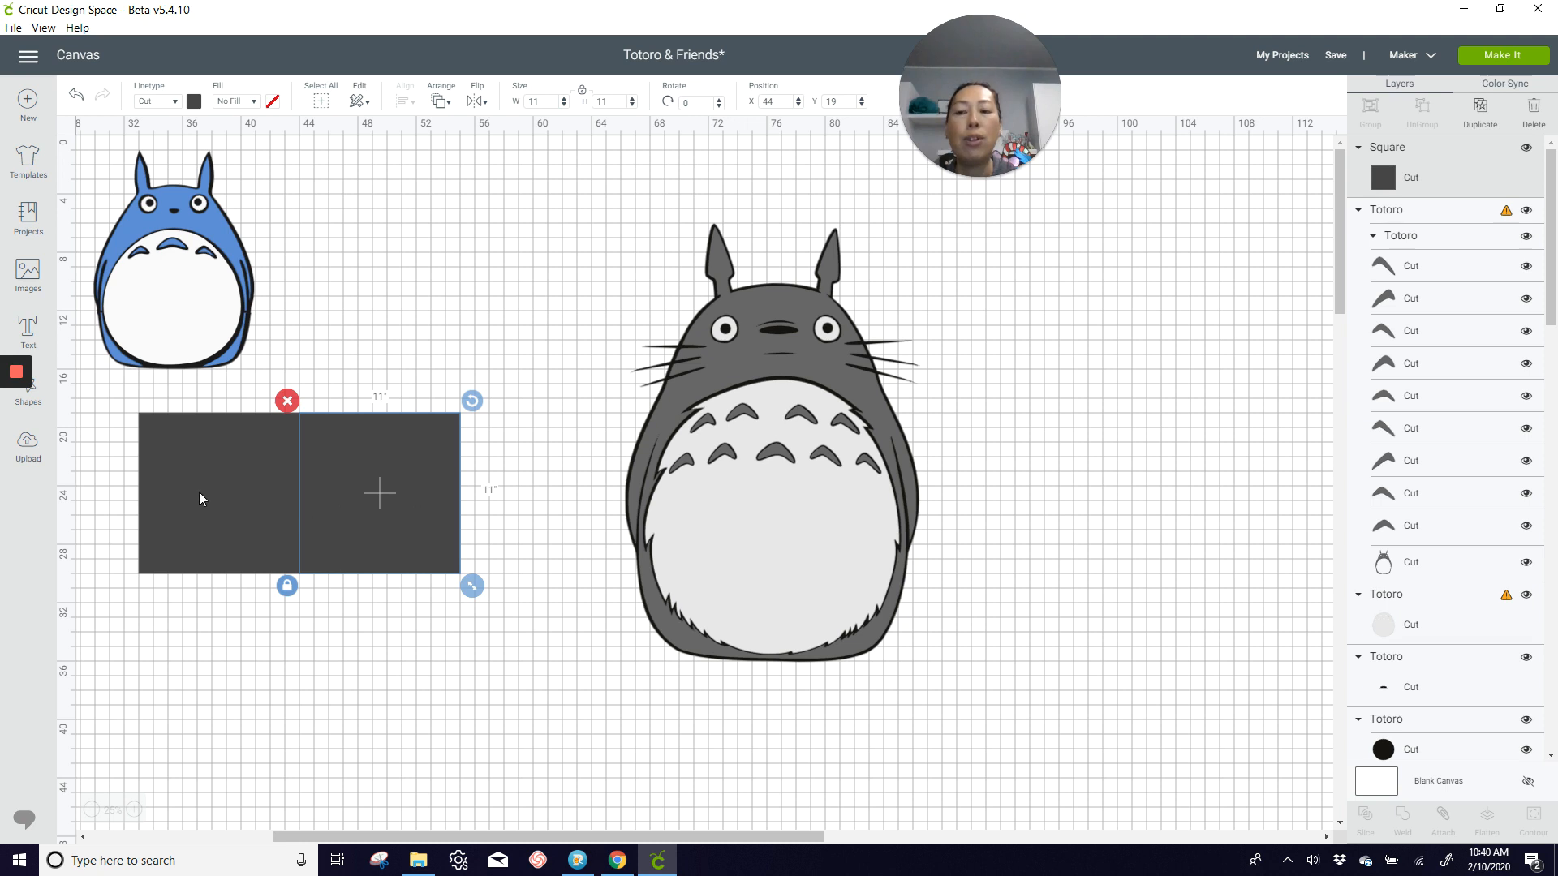
Step: Duplicate the pair of squares and place the copies directly beneath the originals, at X 33 and about Y 30.1
drag(114, 485, 472, 579)
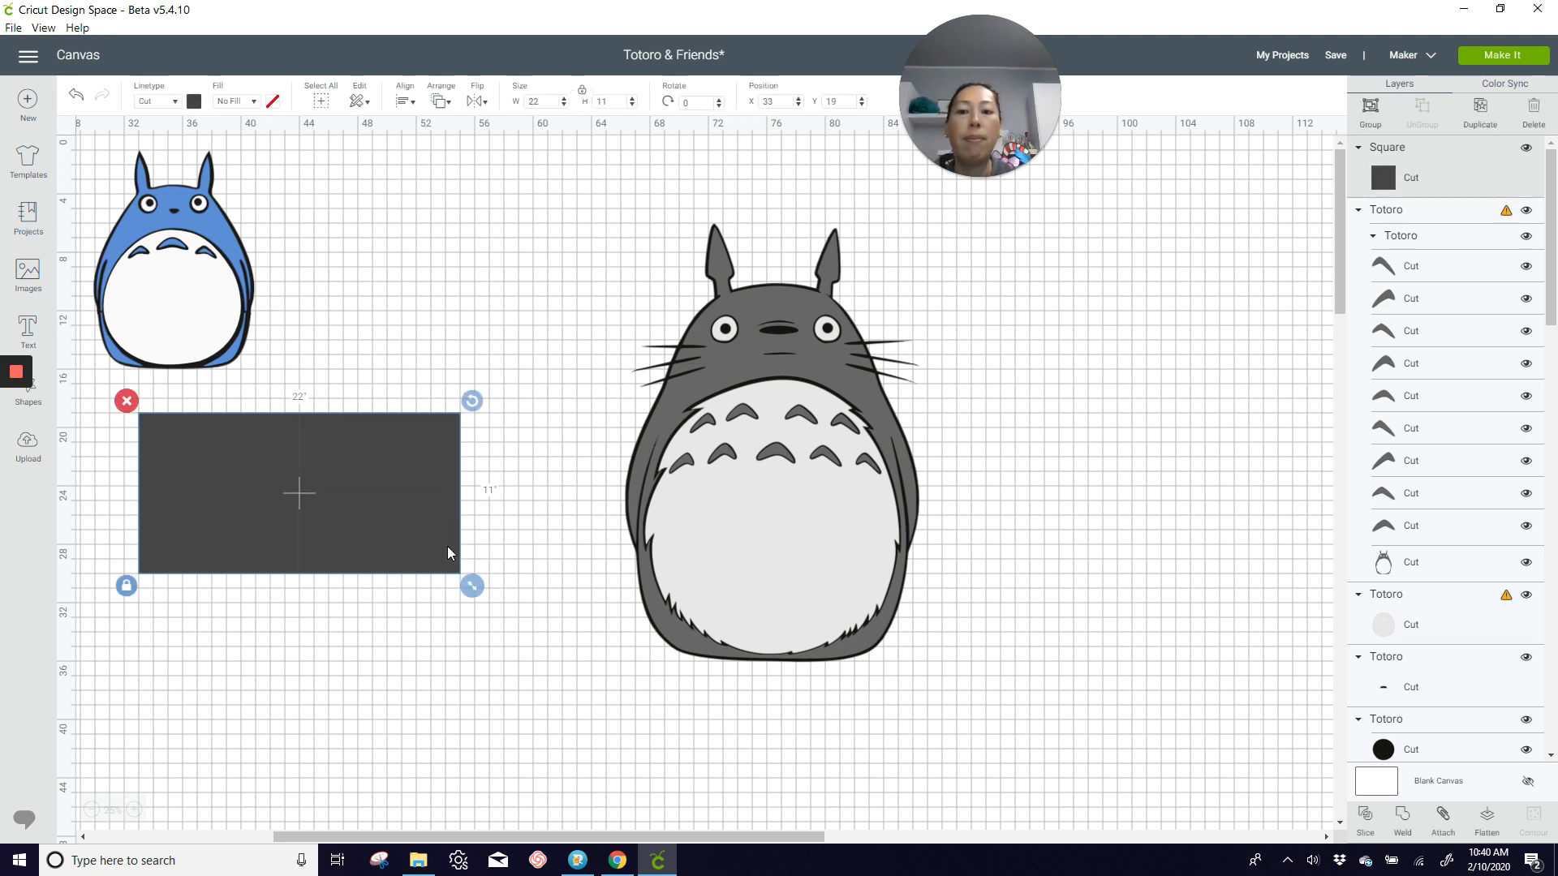
click(1479, 108)
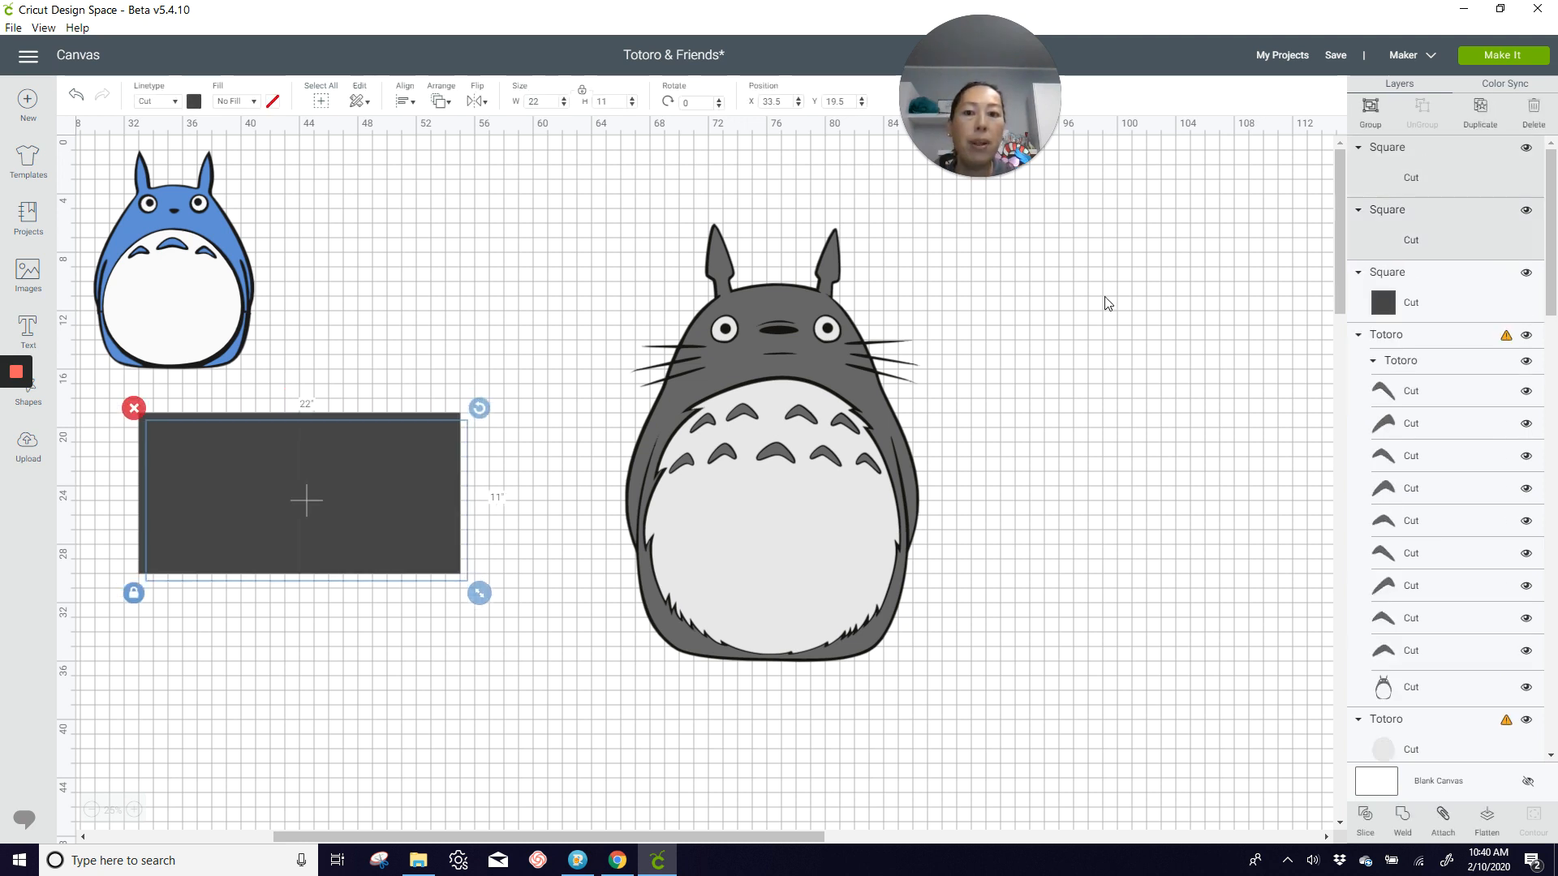
drag(458, 472, 444, 634)
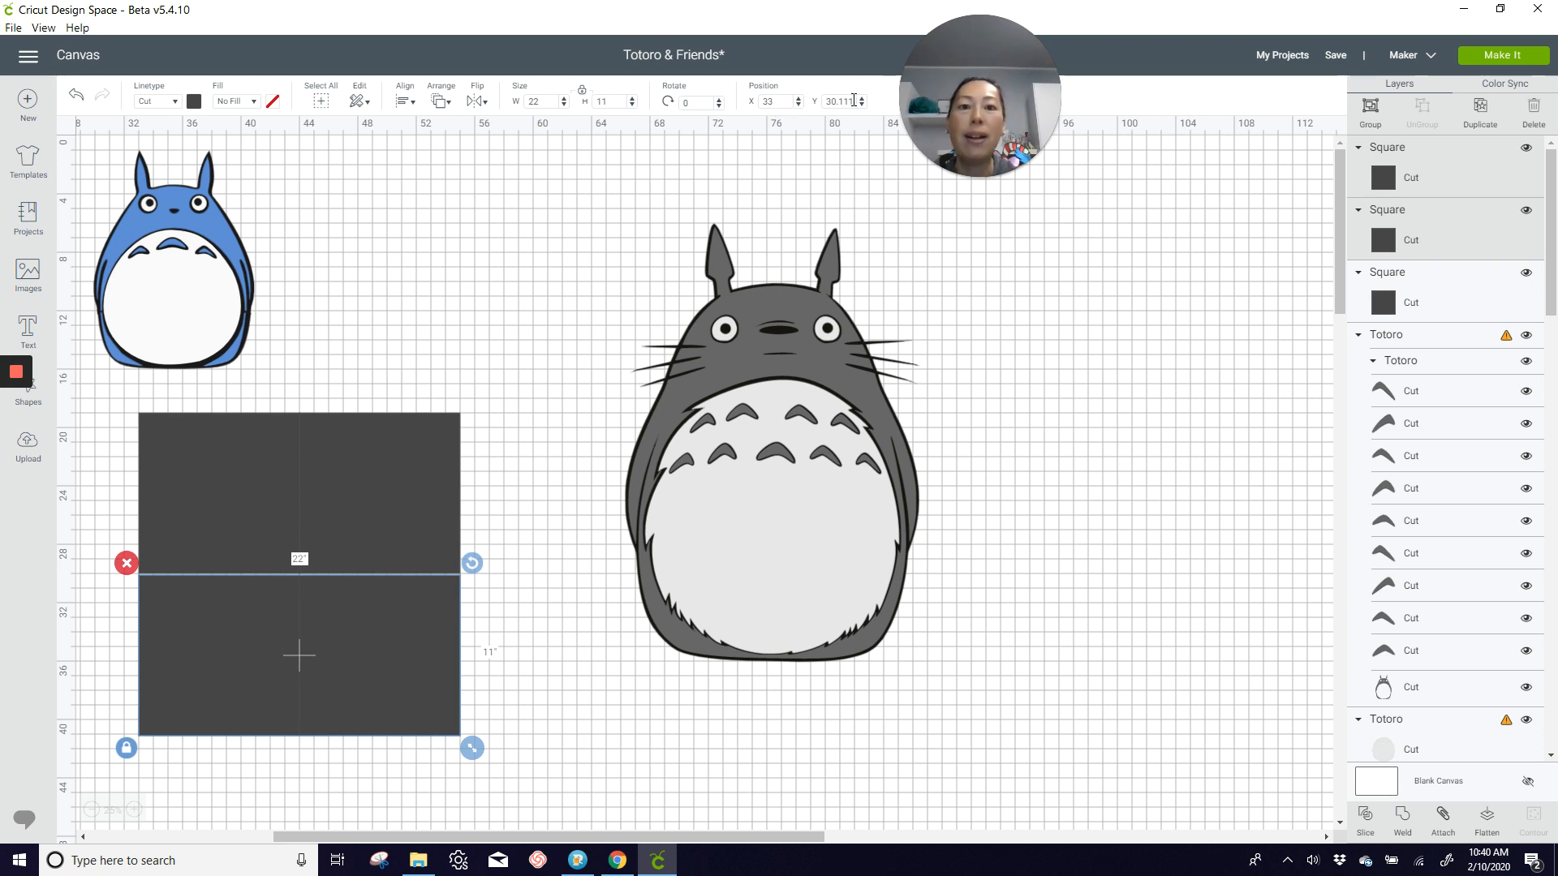
Step: Set the Y position of the second row of squares to 30
double_click(854, 100)
text(30)
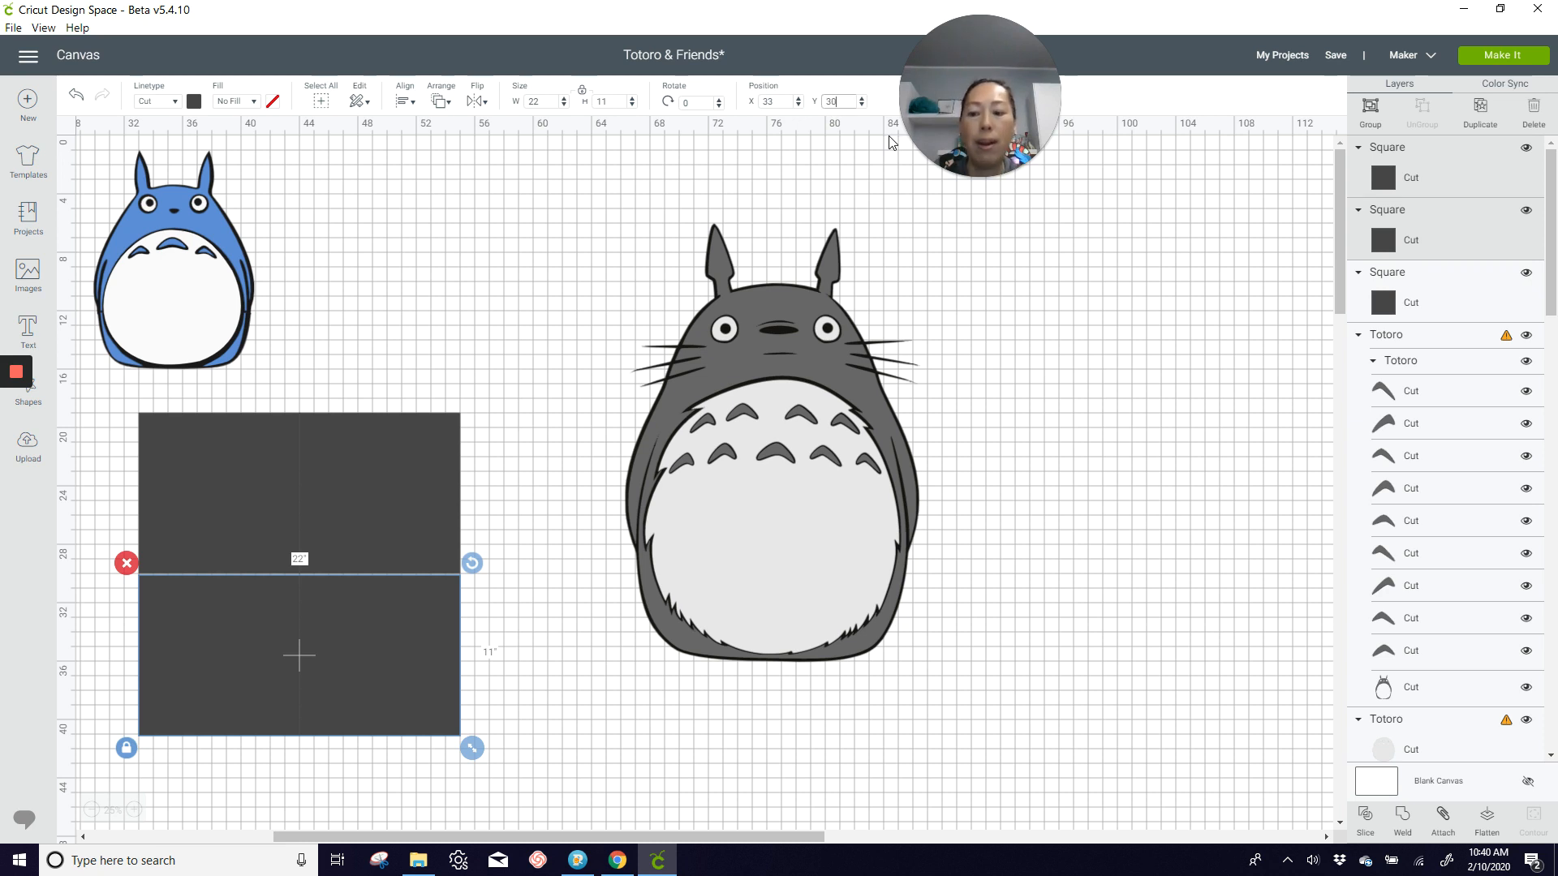
key(Return)
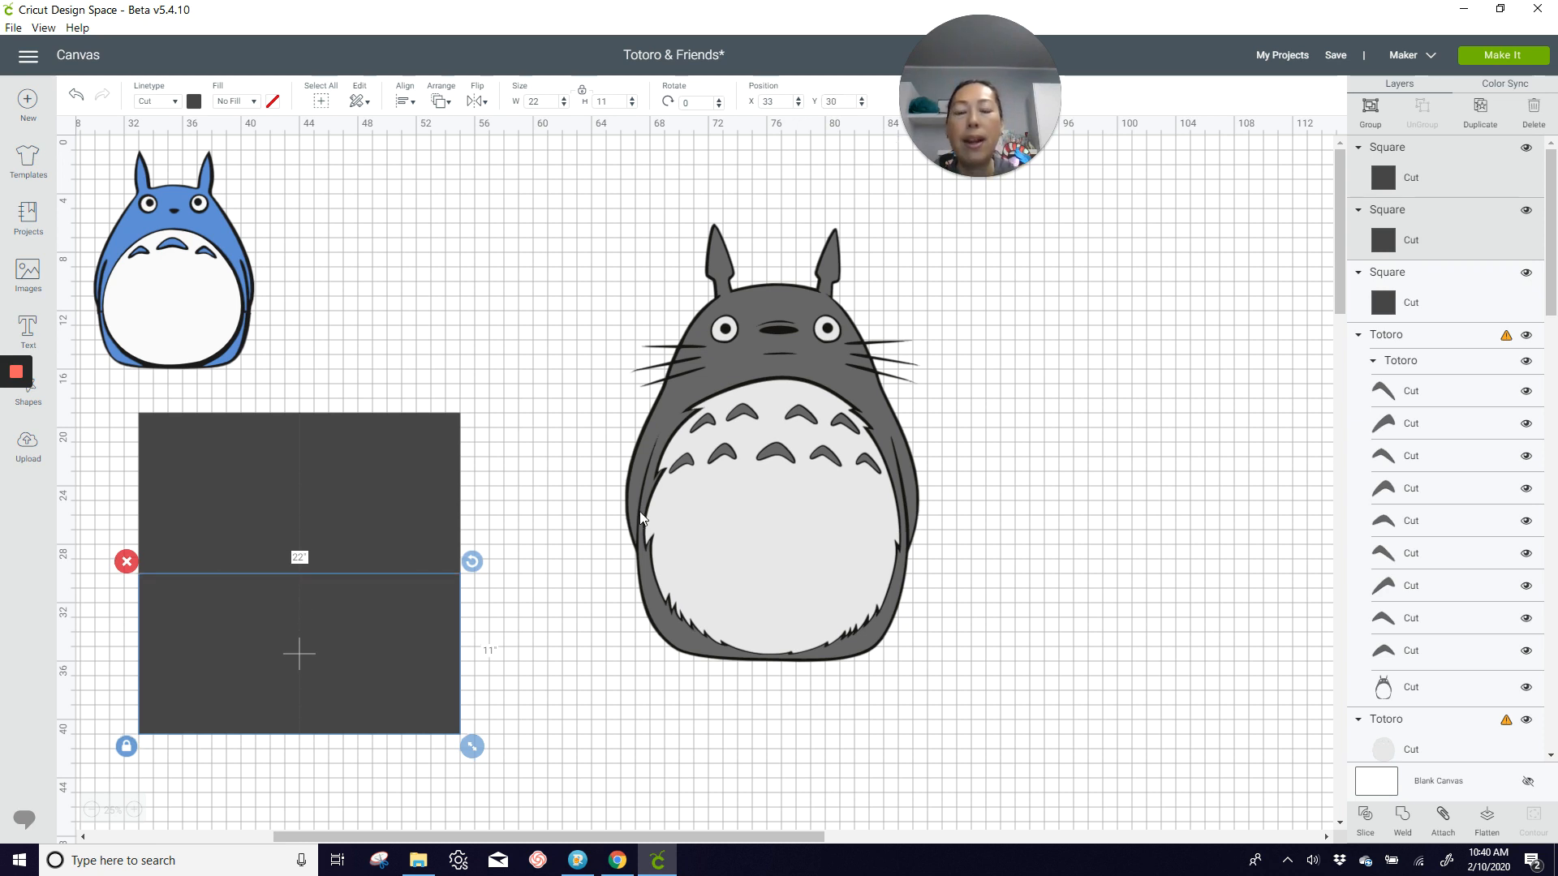
Step: Duplicate the second row of squares and place the copies beneath it as a third row at X 33 and Y 41
double_click(1478, 117)
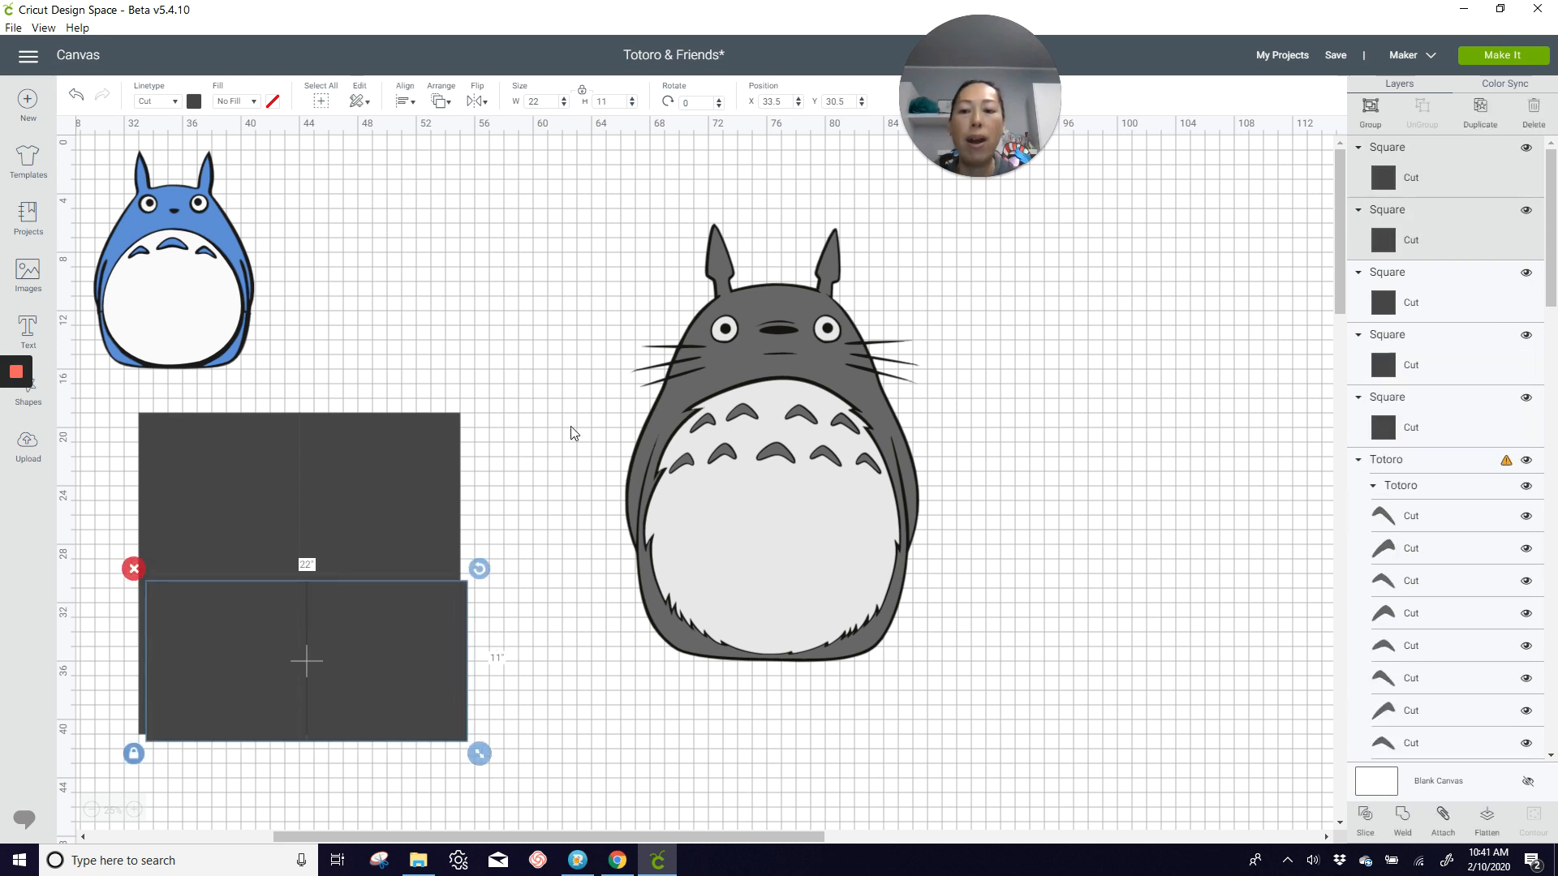
scroll(571, 433, down, 2)
drag(392, 515, 389, 643)
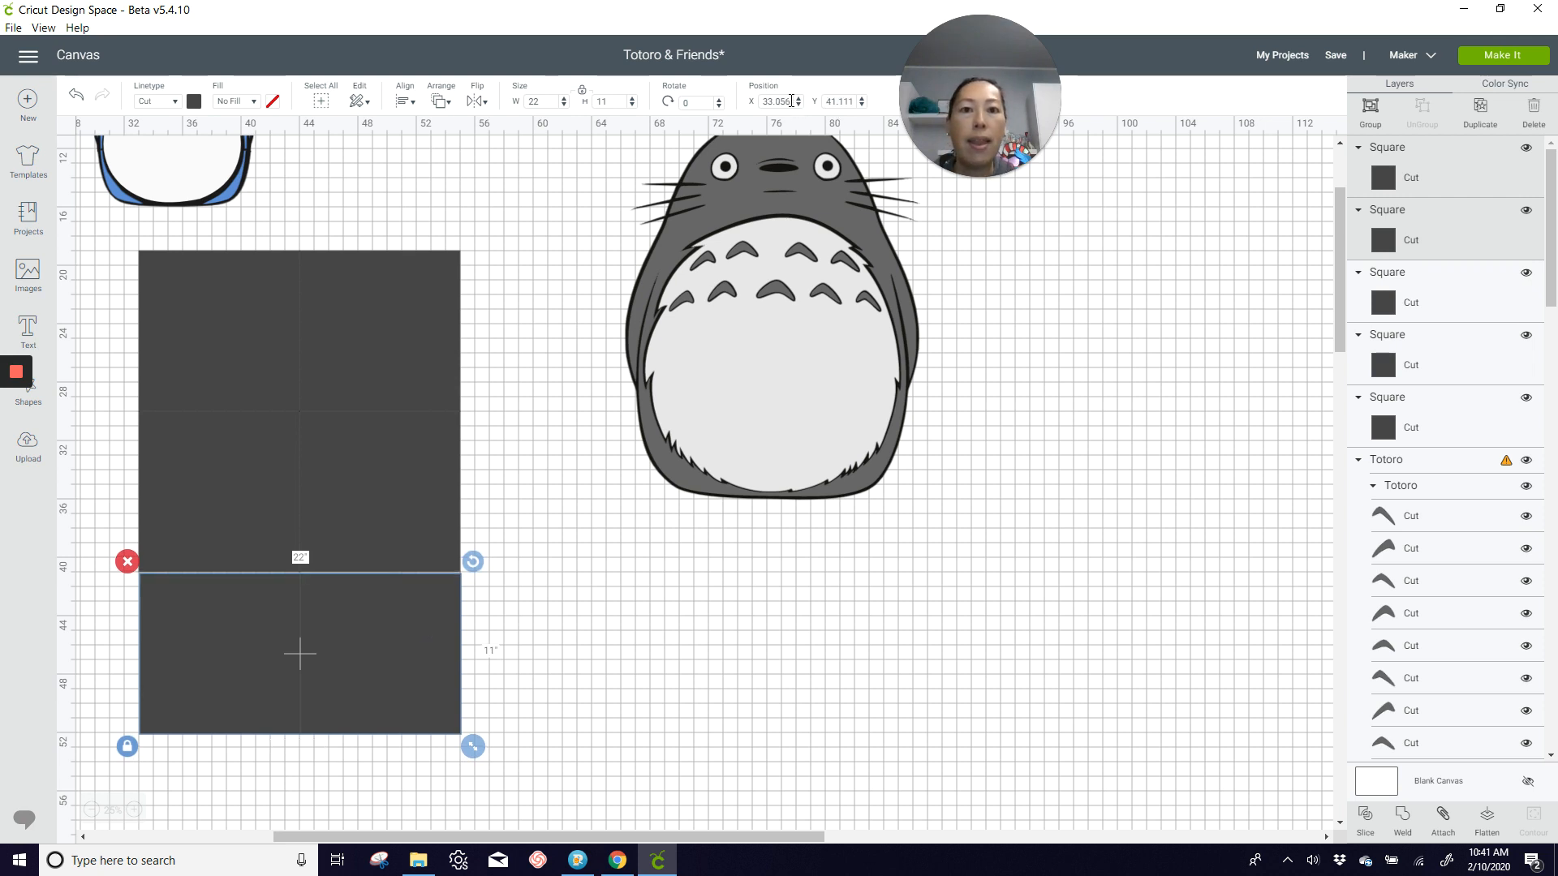
double_click(787, 102)
text(33)
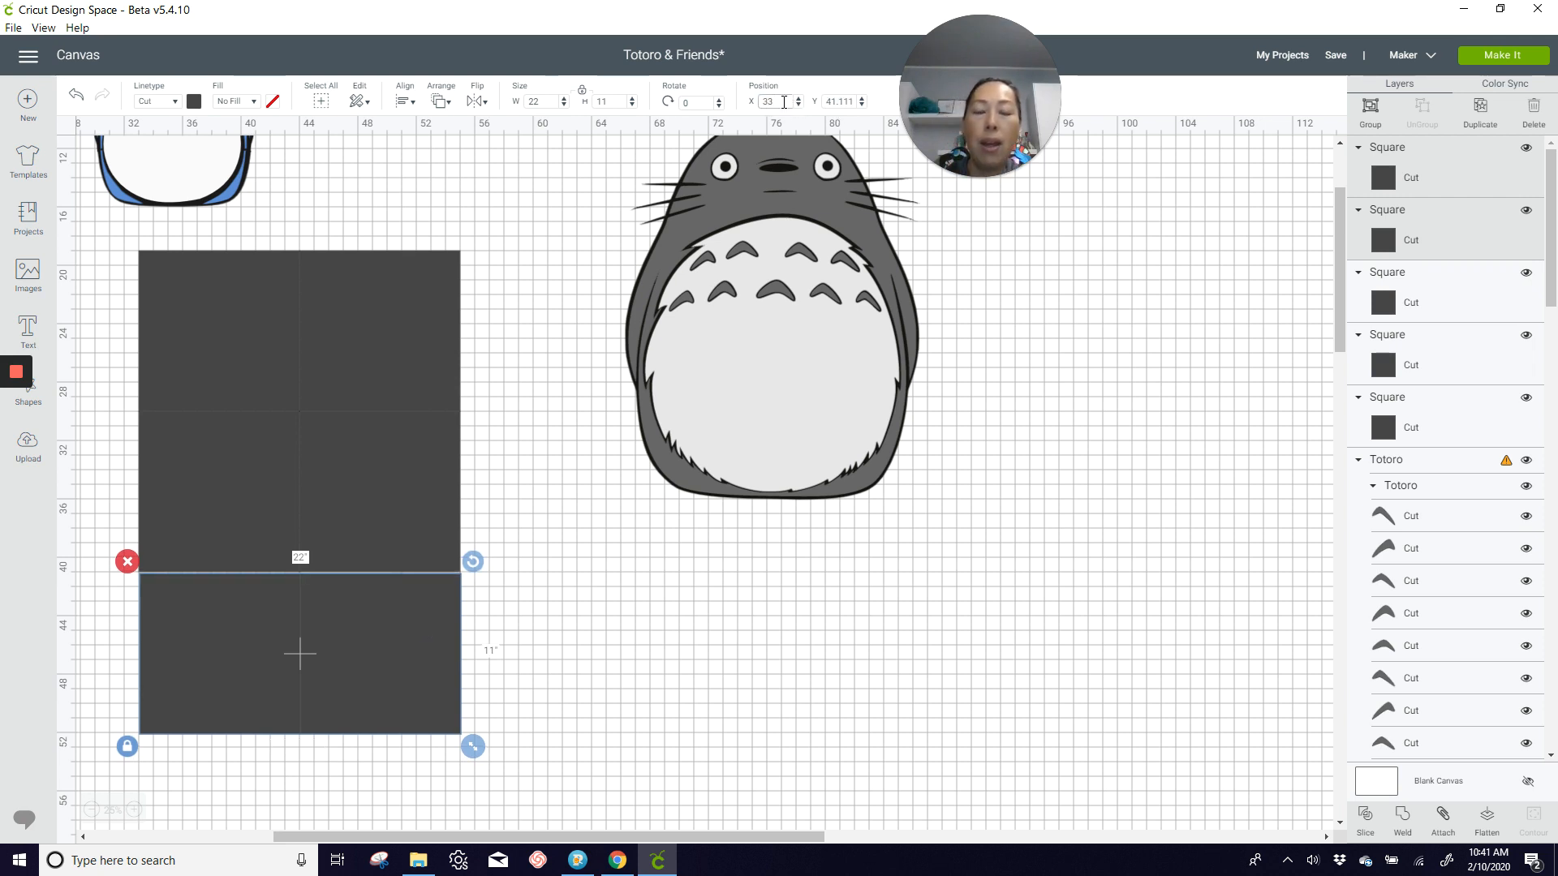
key(Tab)
text(41)
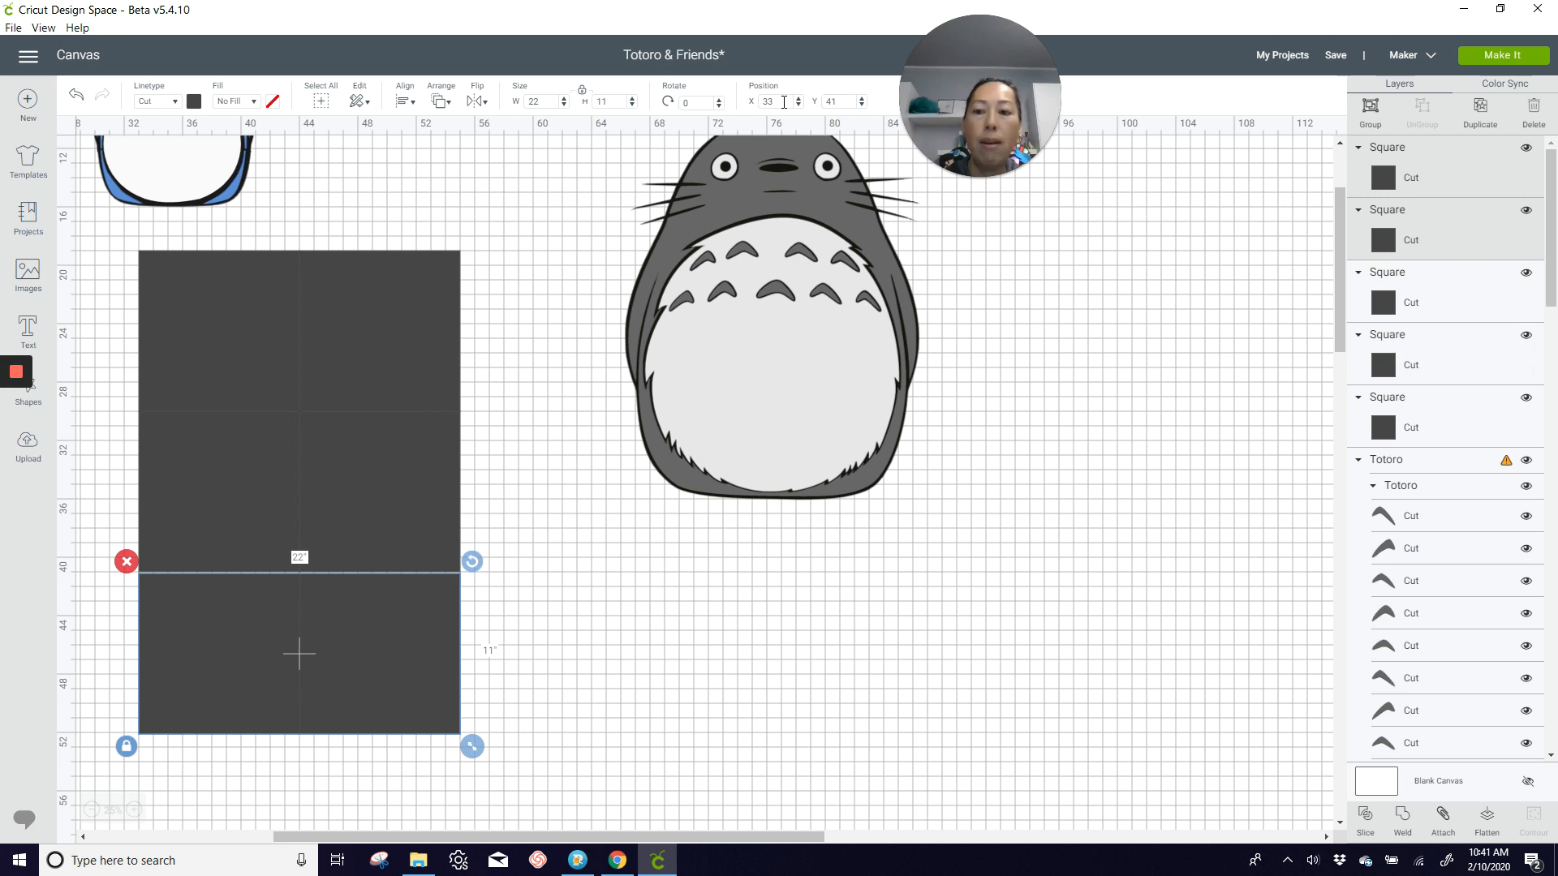
key(Return)
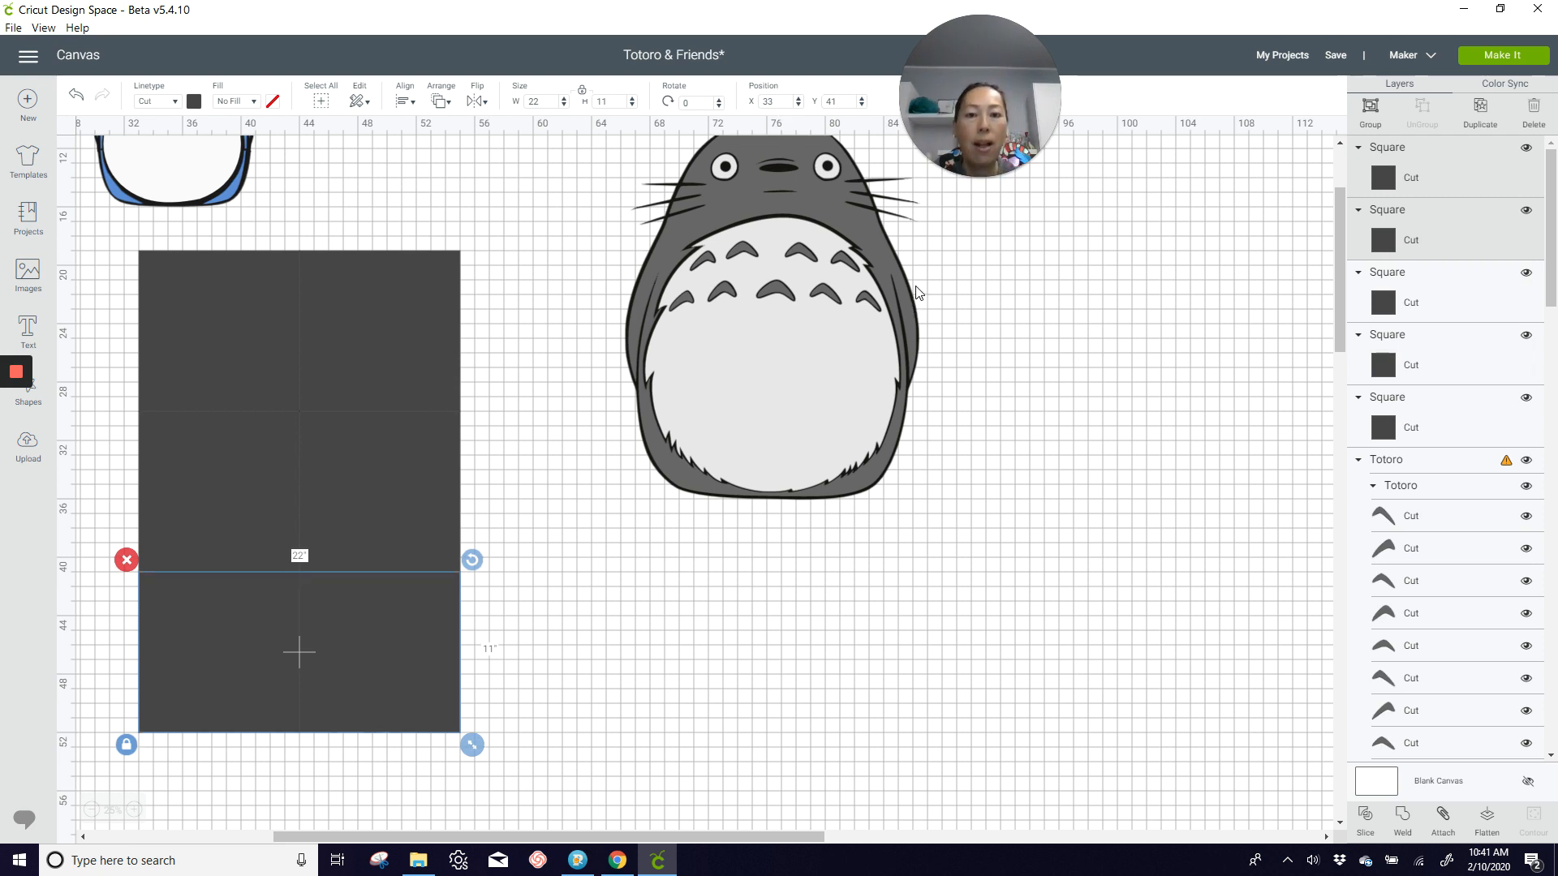
Step: Duplicate the whole six-square grid twice, placing one copy below the gray Totoro and the other on its far side
click(119, 292)
drag(112, 261, 526, 740)
click(1480, 108)
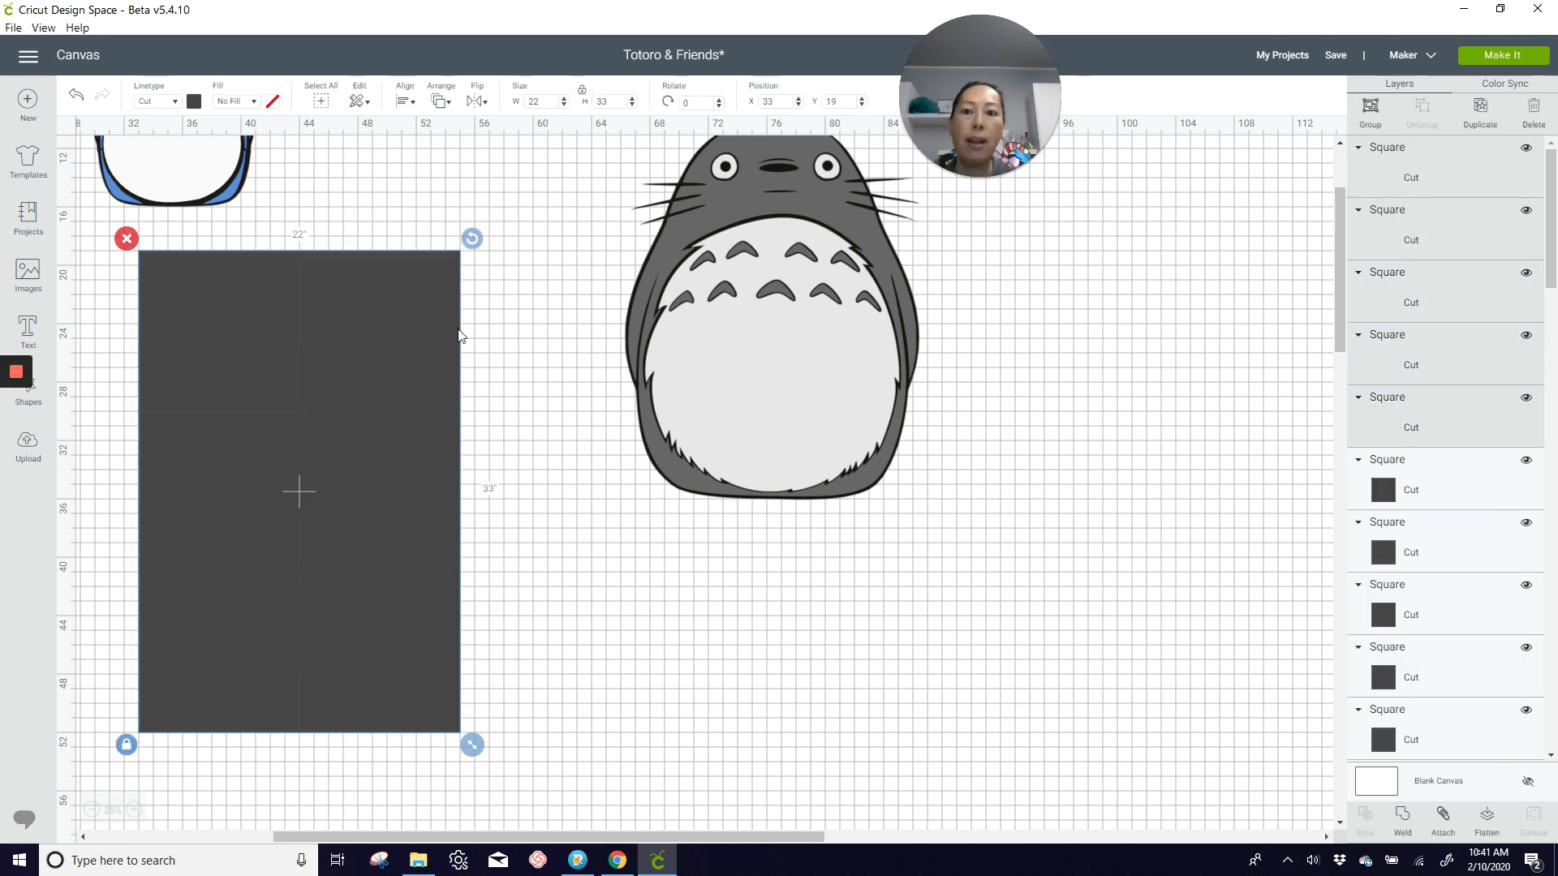
drag(362, 391, 799, 659)
key(ctrl+d)
click(568, 305)
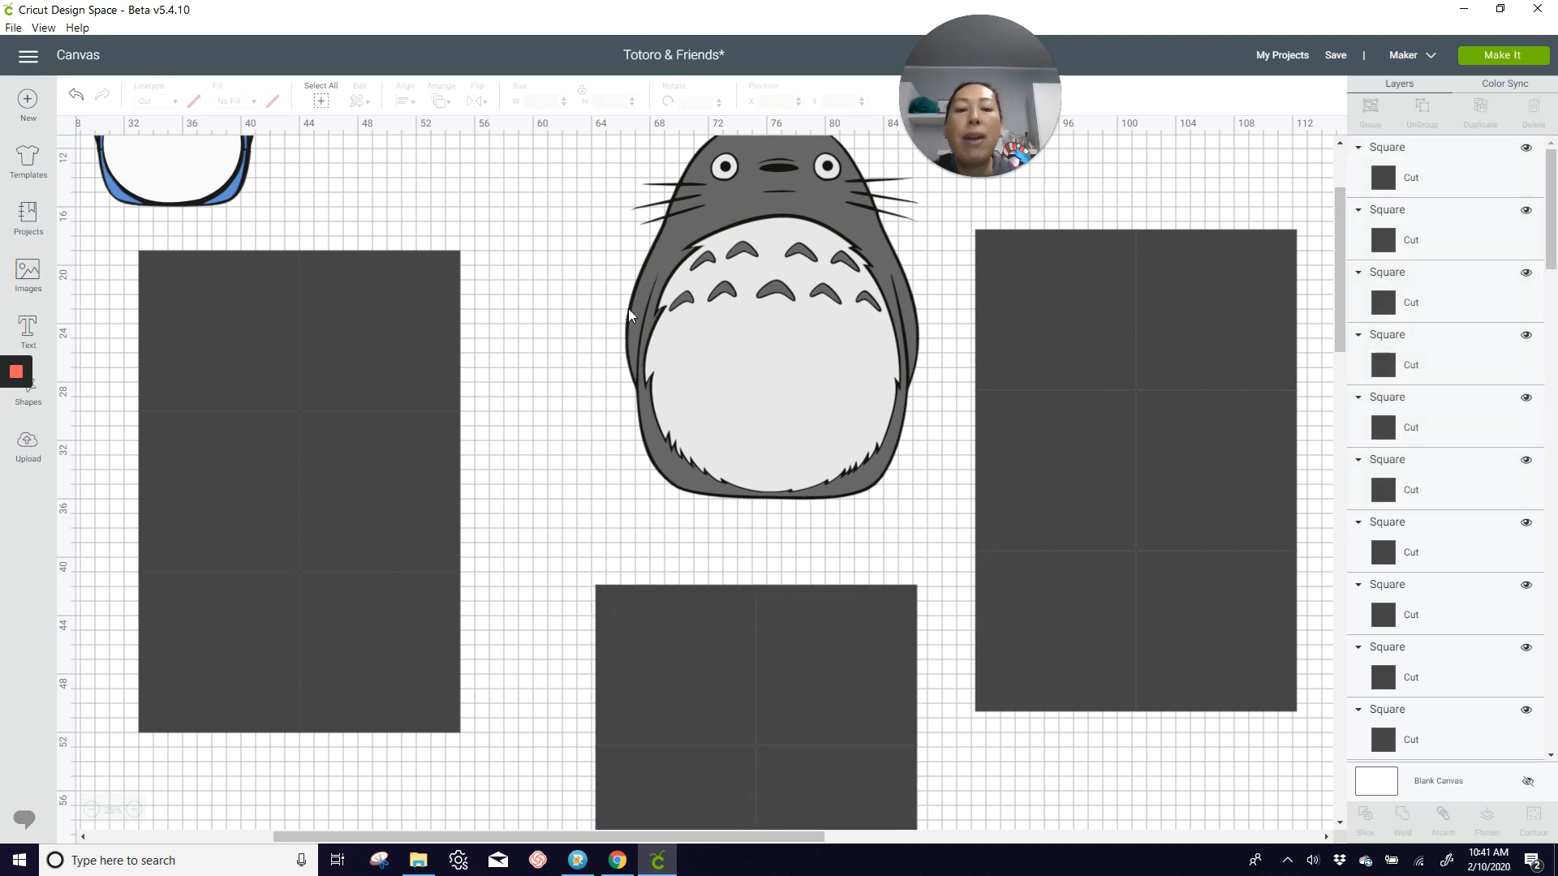
Step: Move the gray layer group off the black Totoro, ungroup it, and place the gray body over the original grid at about X 33.8 and Y 19.2
click(738, 311)
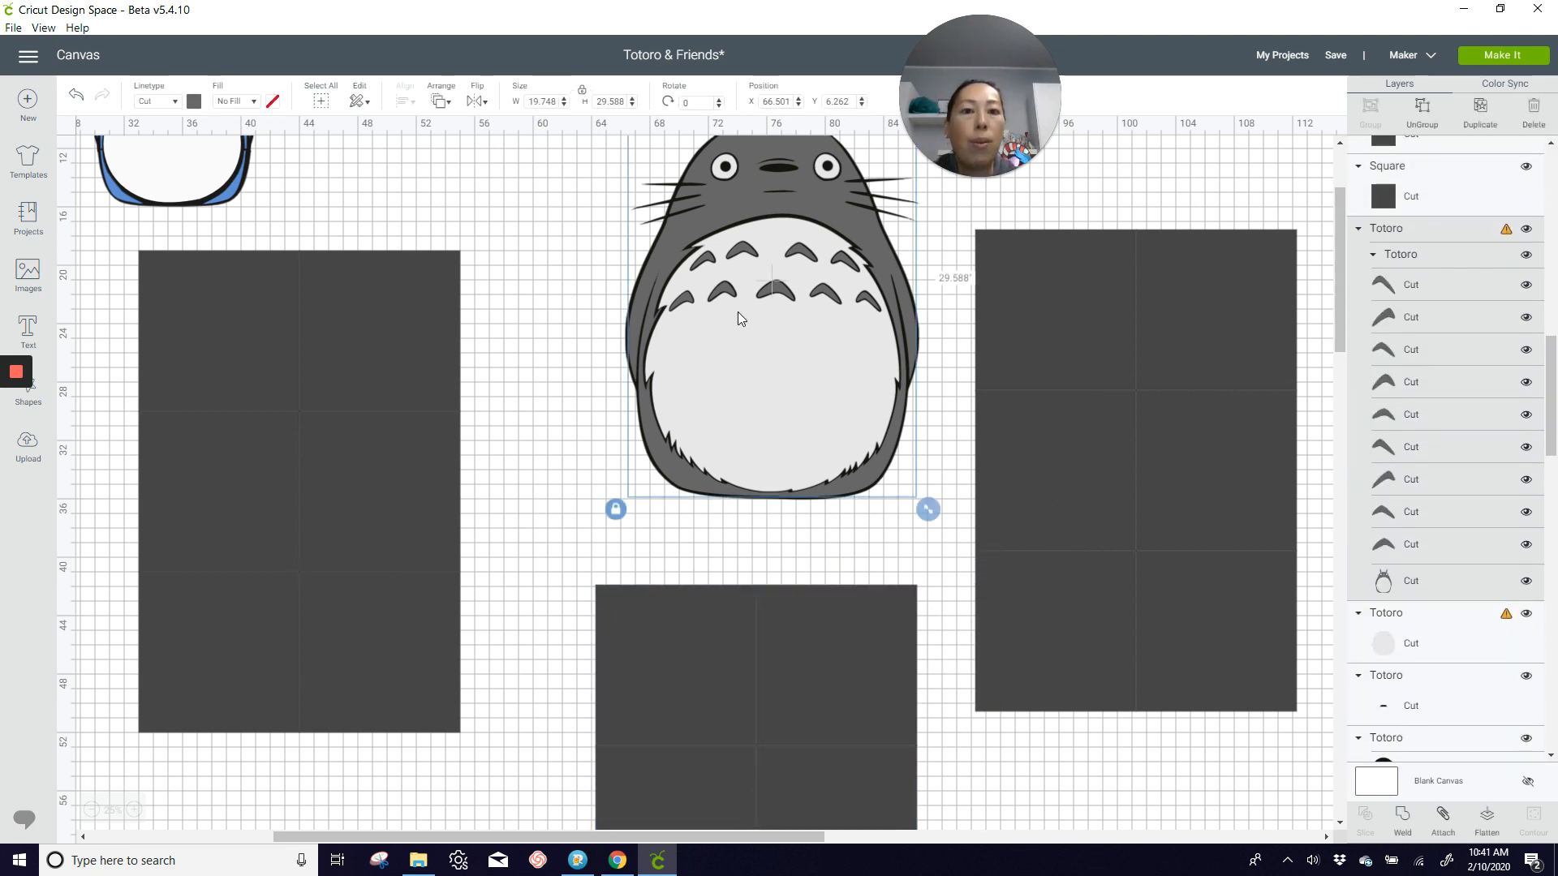
drag(738, 311, 572, 390)
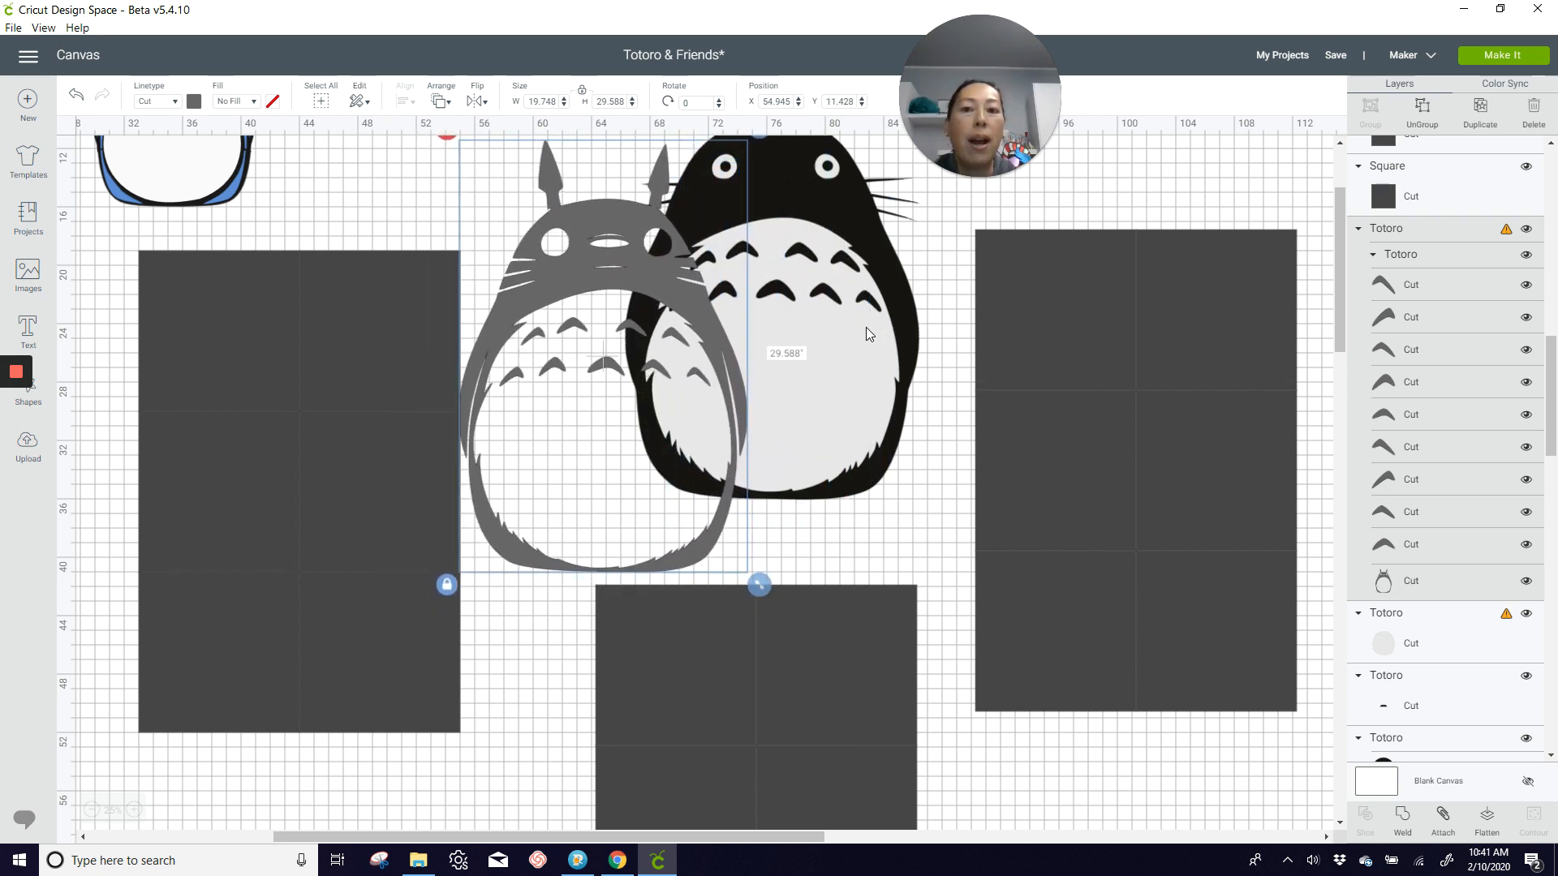
click(1422, 108)
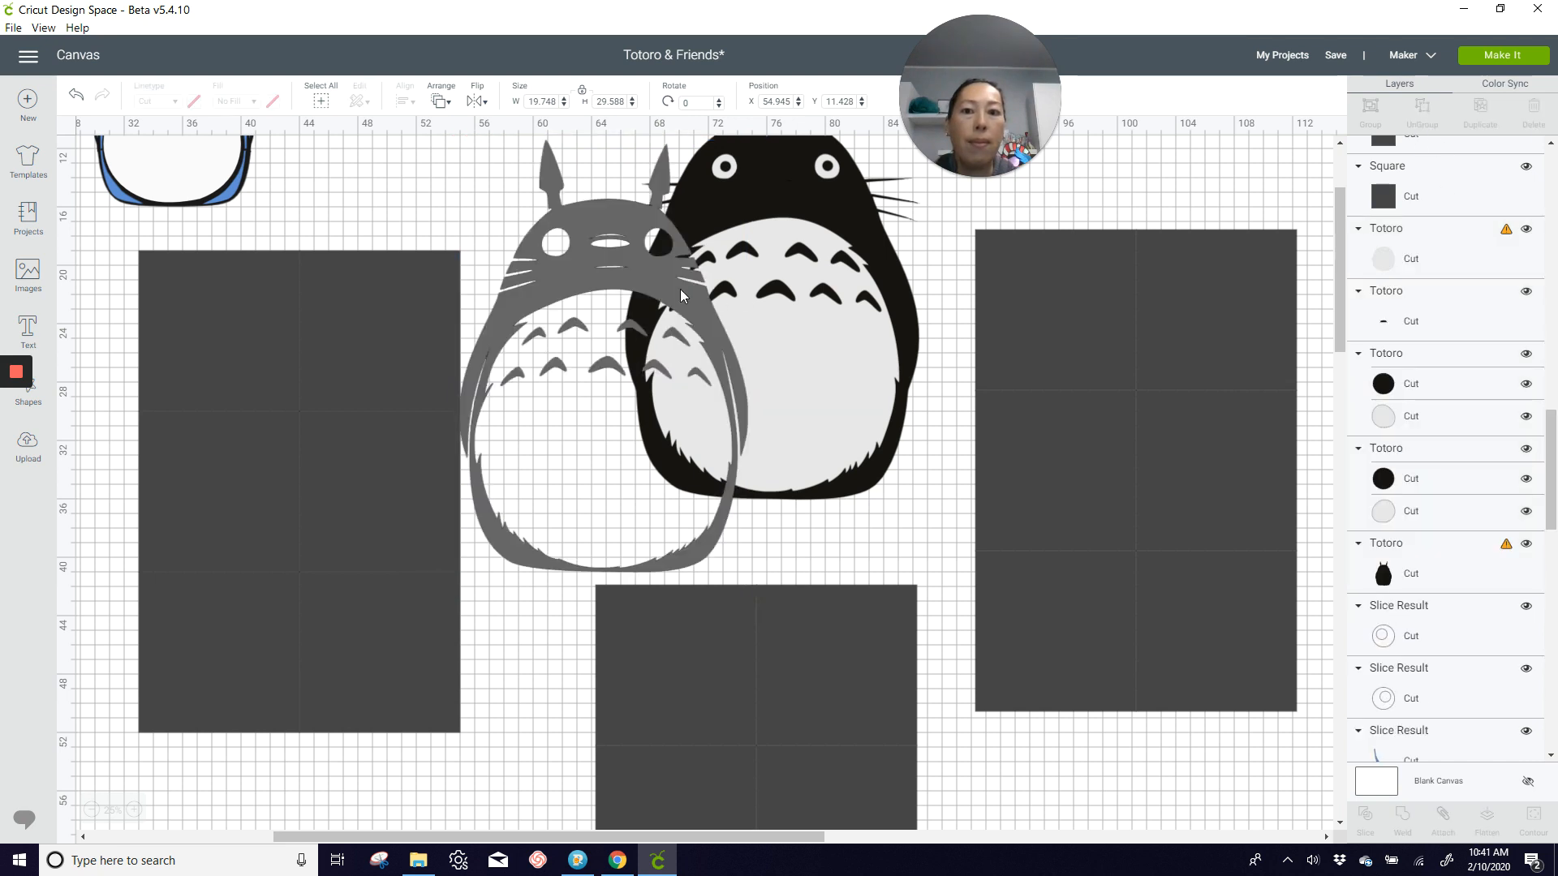
drag(641, 279, 344, 389)
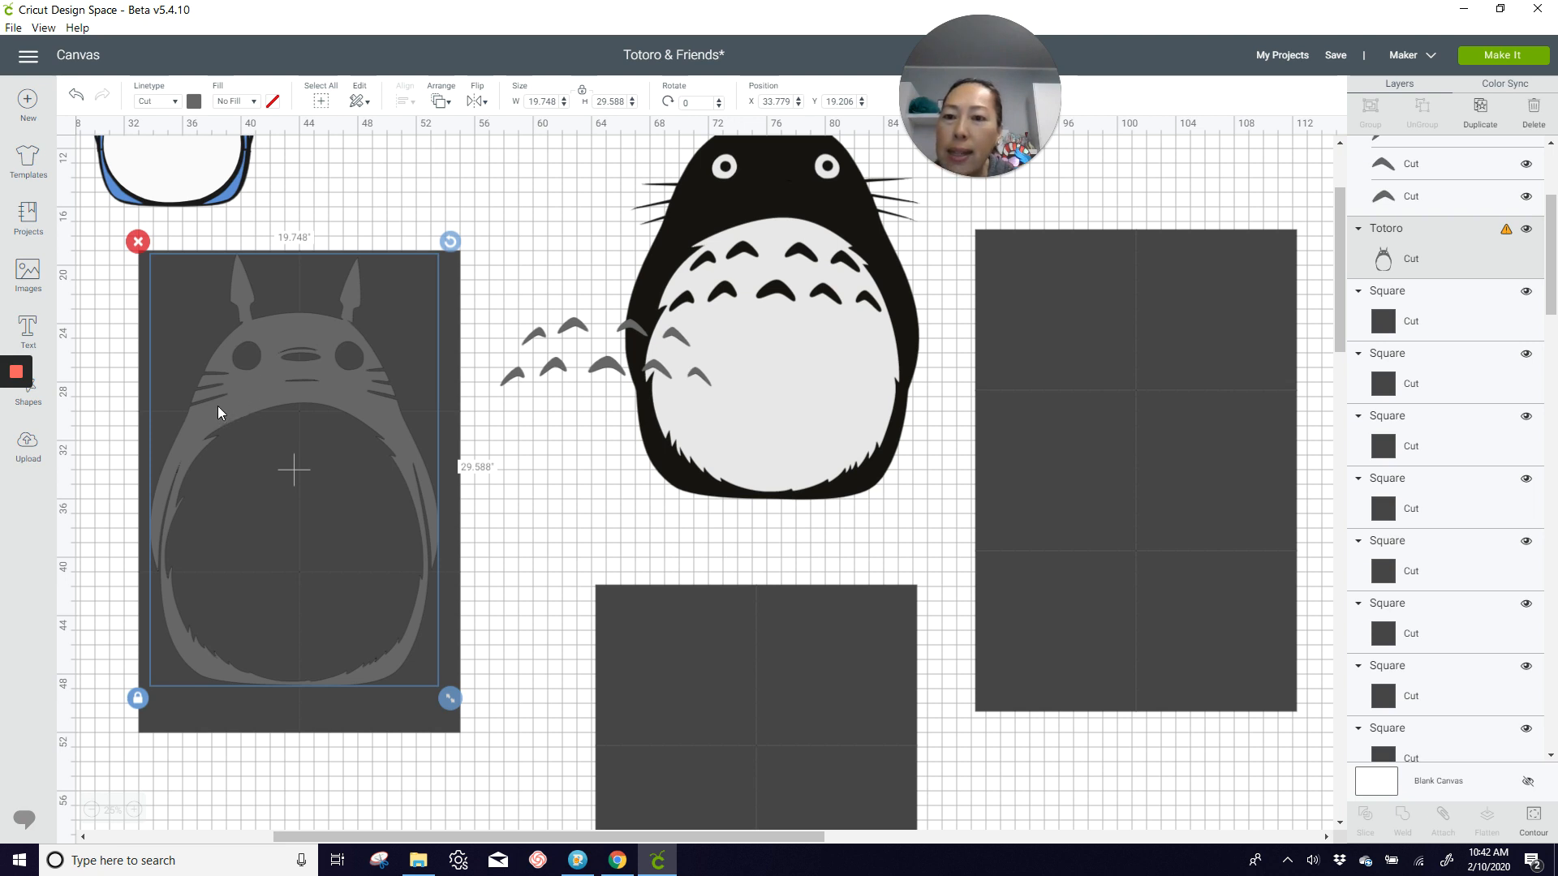
Step: Try shifting the gray Totoro body down on the grid to about X 33.7 and Y 21.2
click(132, 809)
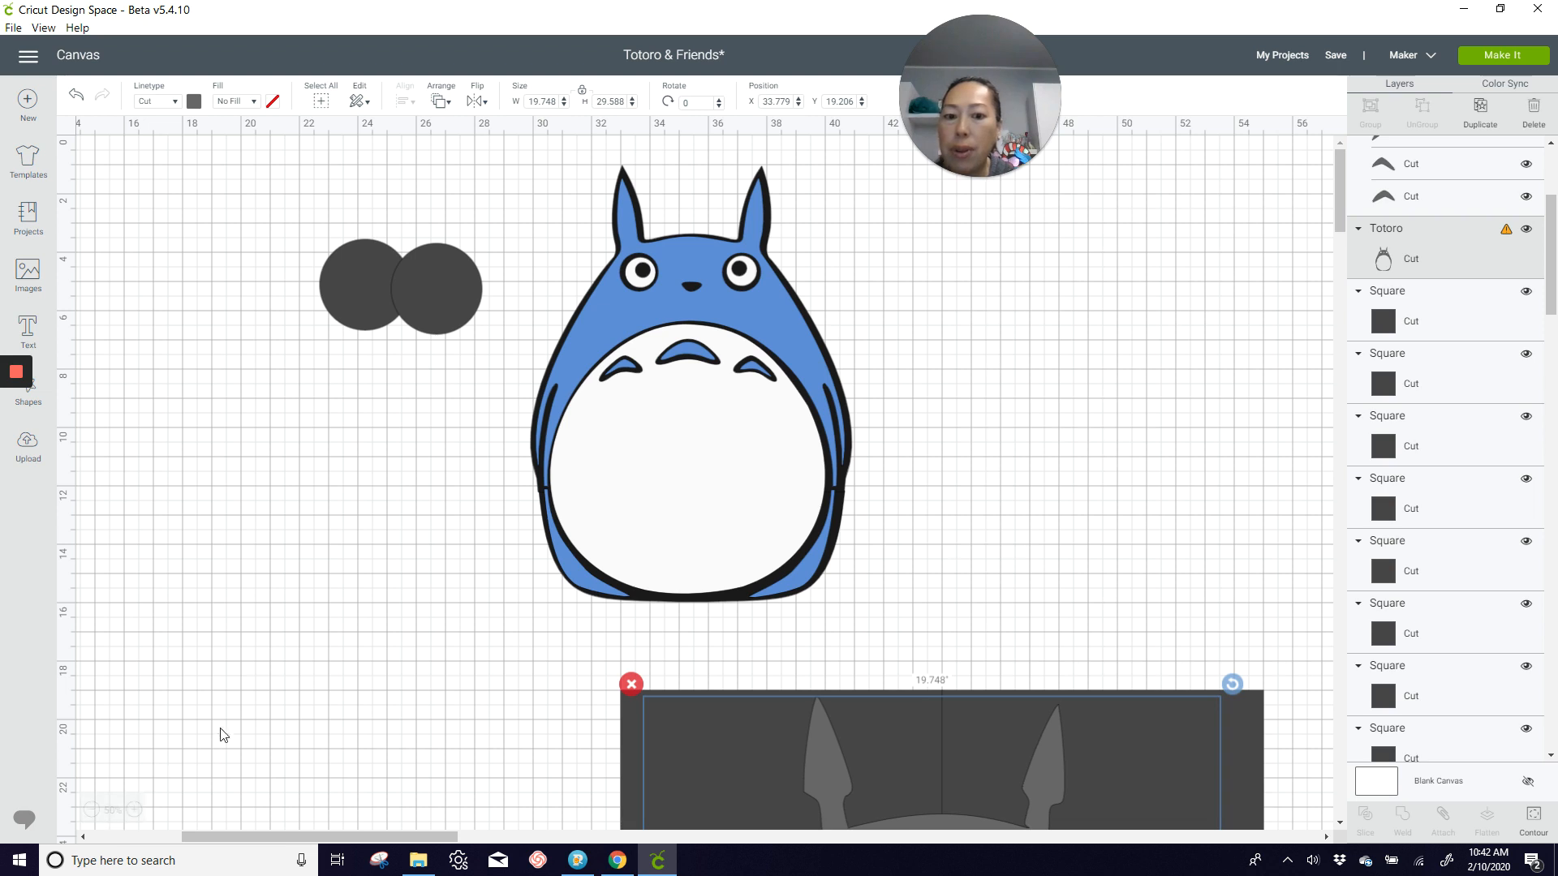
scroll(244, 714, down, 5)
scroll(407, 630, down, 5)
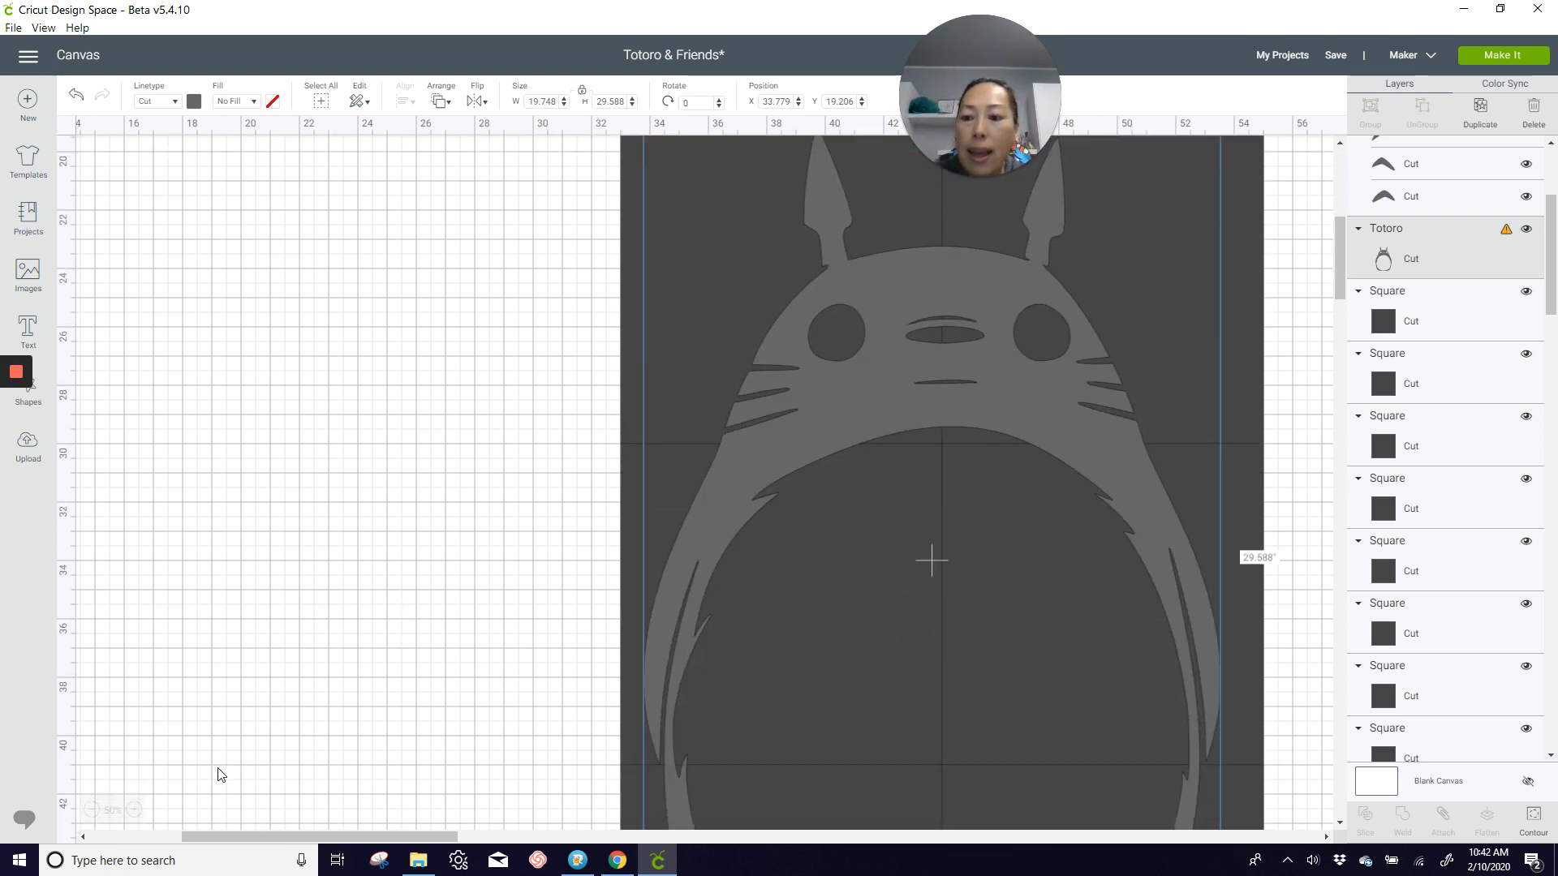
drag(262, 837, 340, 842)
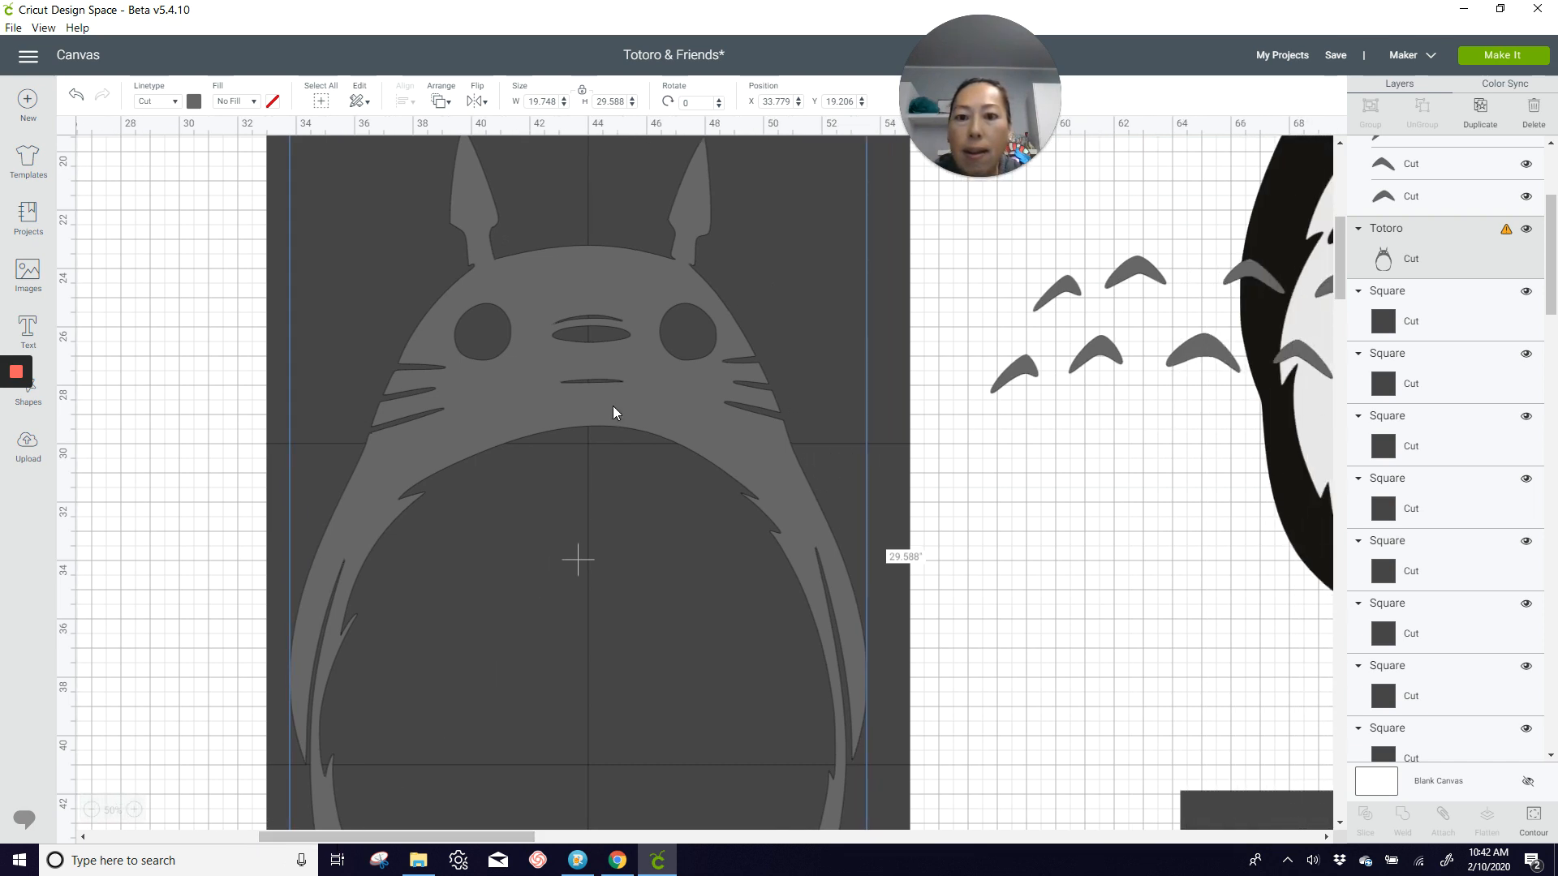
drag(612, 406, 612, 466)
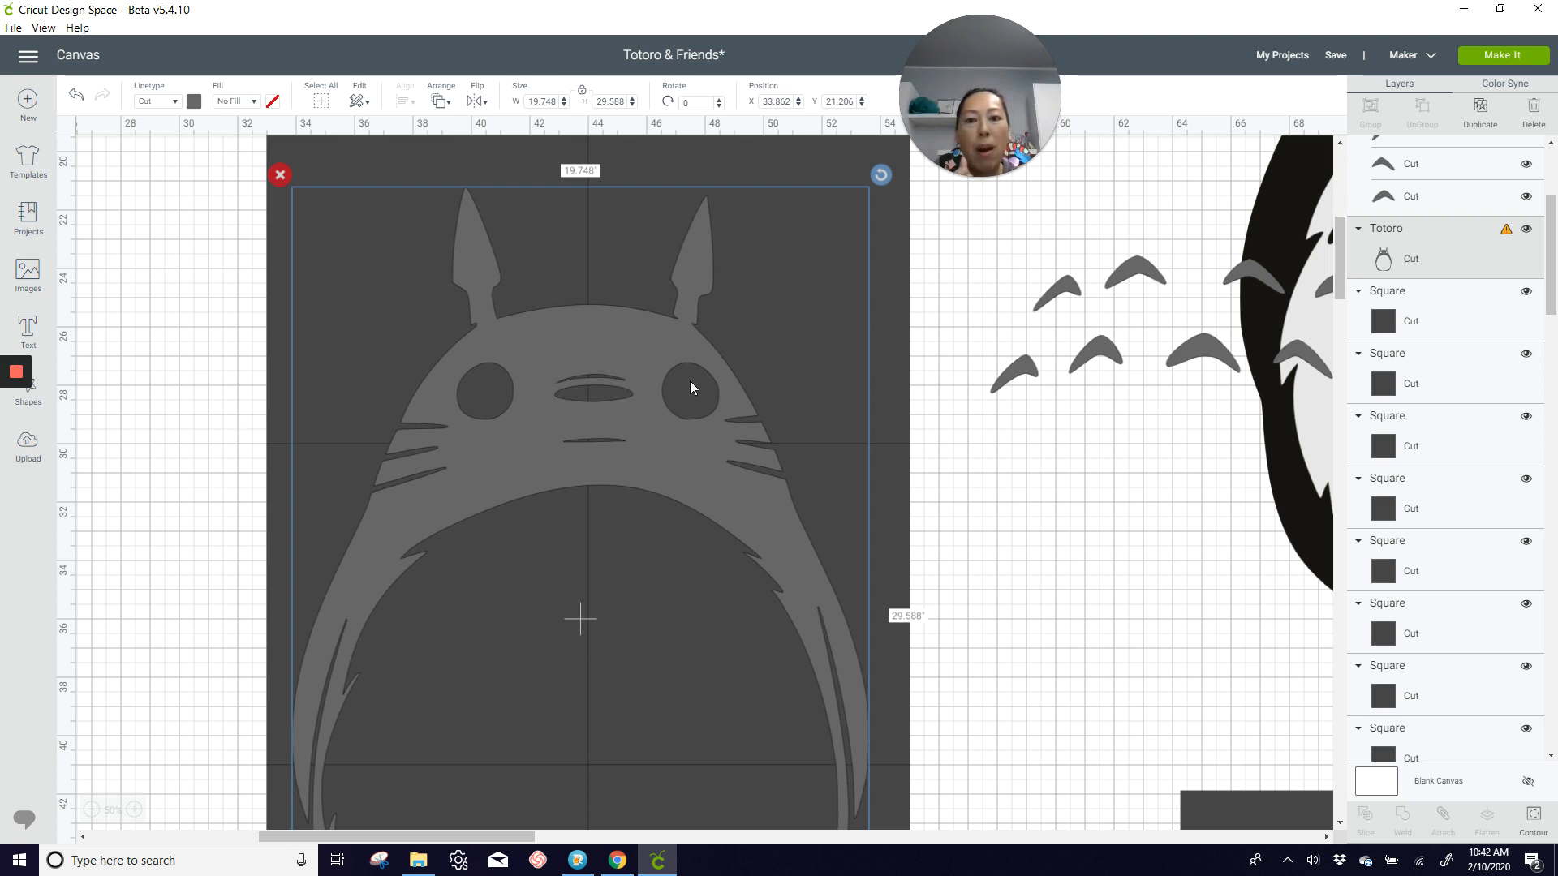
click(182, 609)
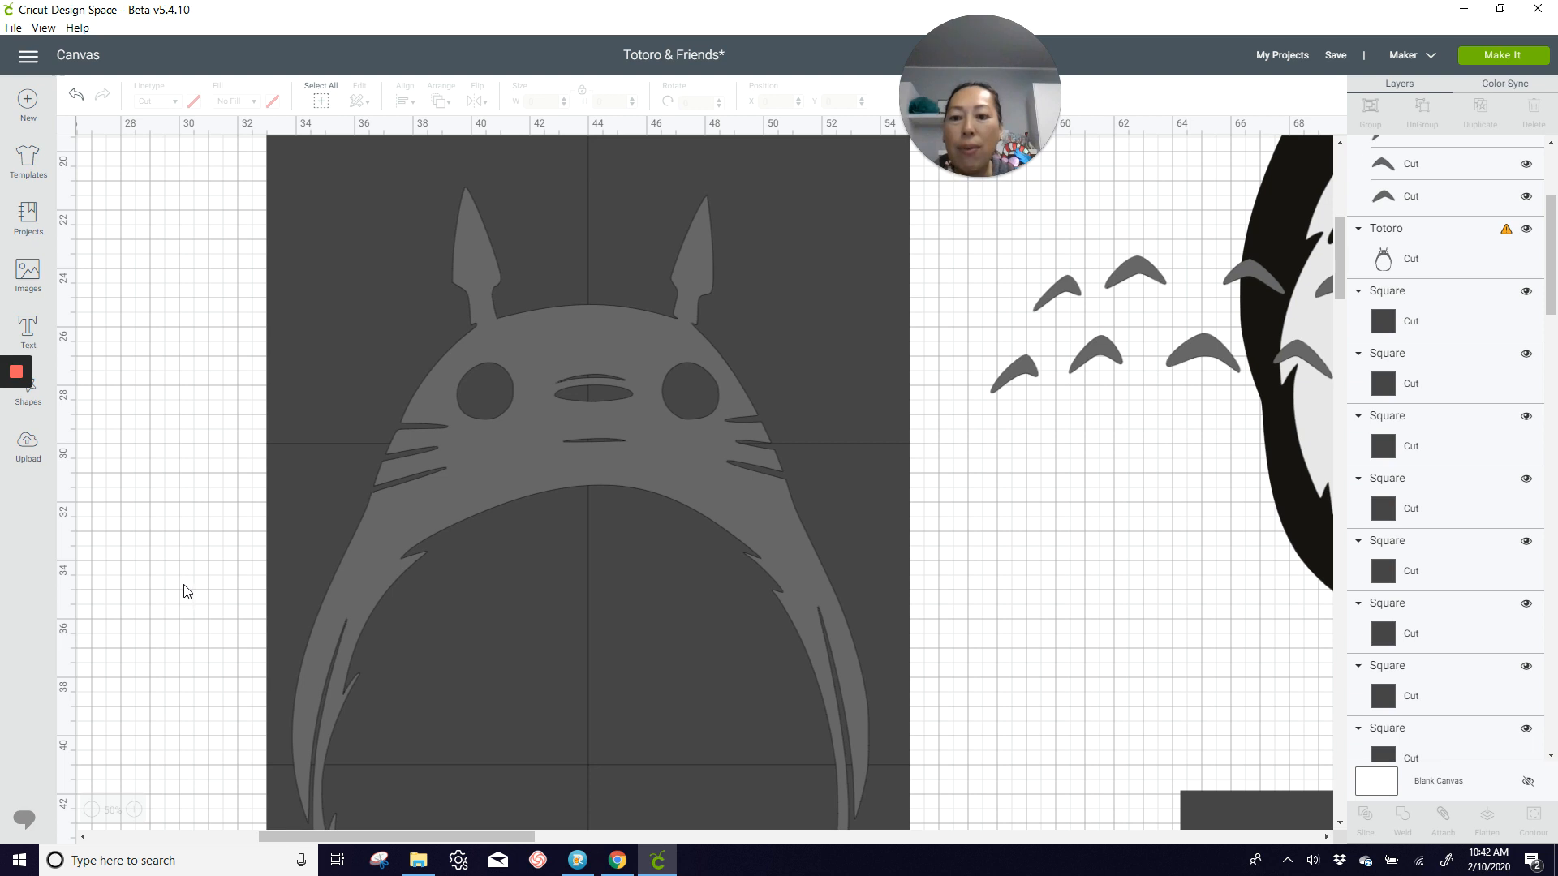
Step: Try shifting the gray Totoro body up on the grid to about X 34 and Y 17.9
scroll(184, 591, down, 1)
scroll(184, 590, down, 1)
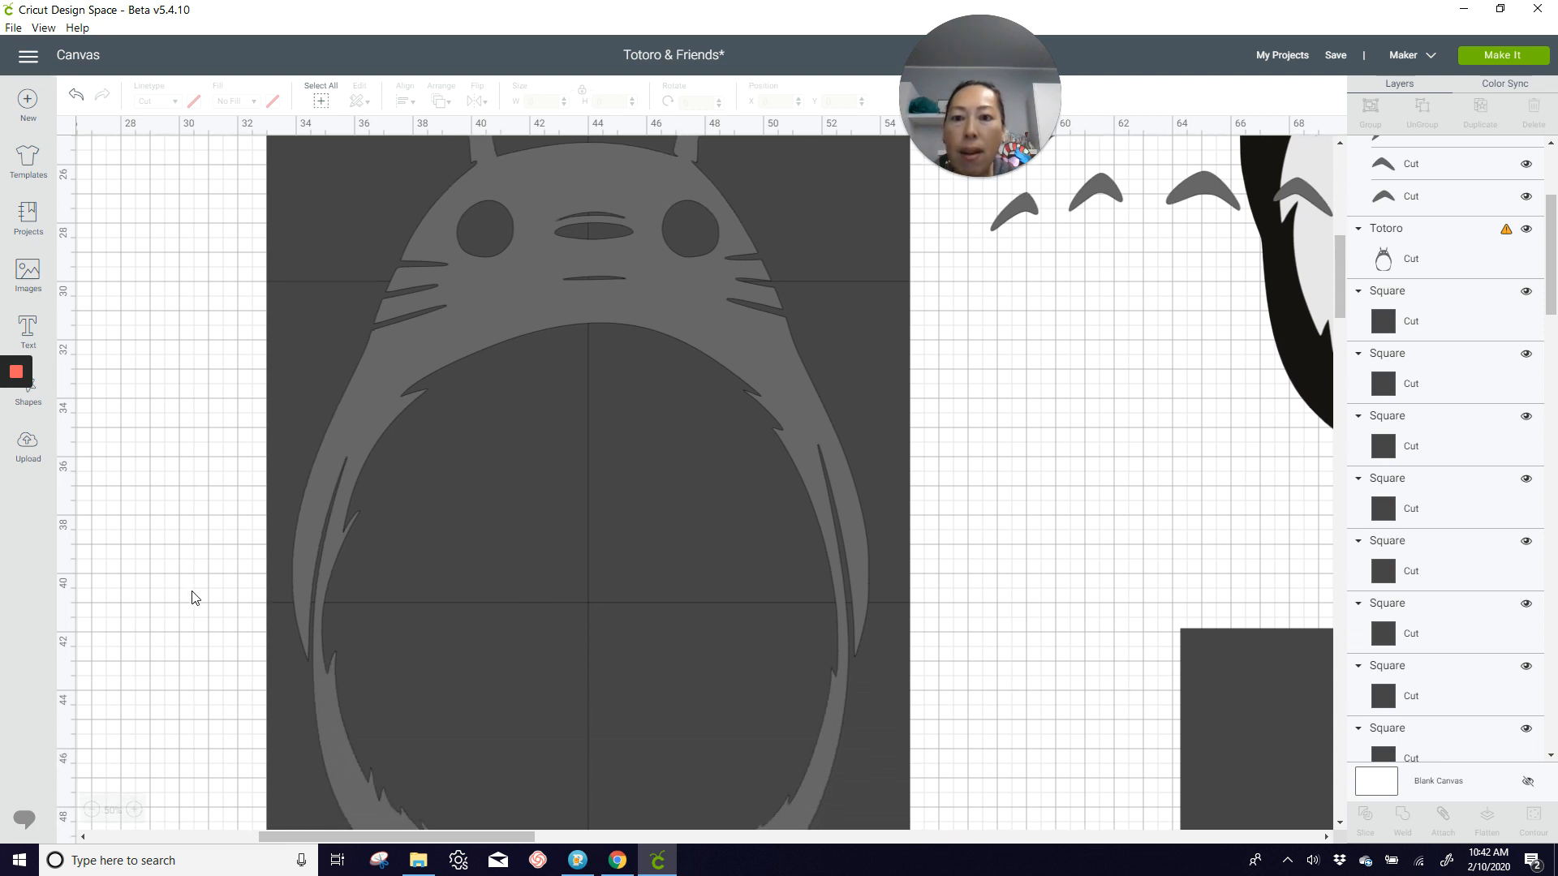
scroll(195, 596, up, 1)
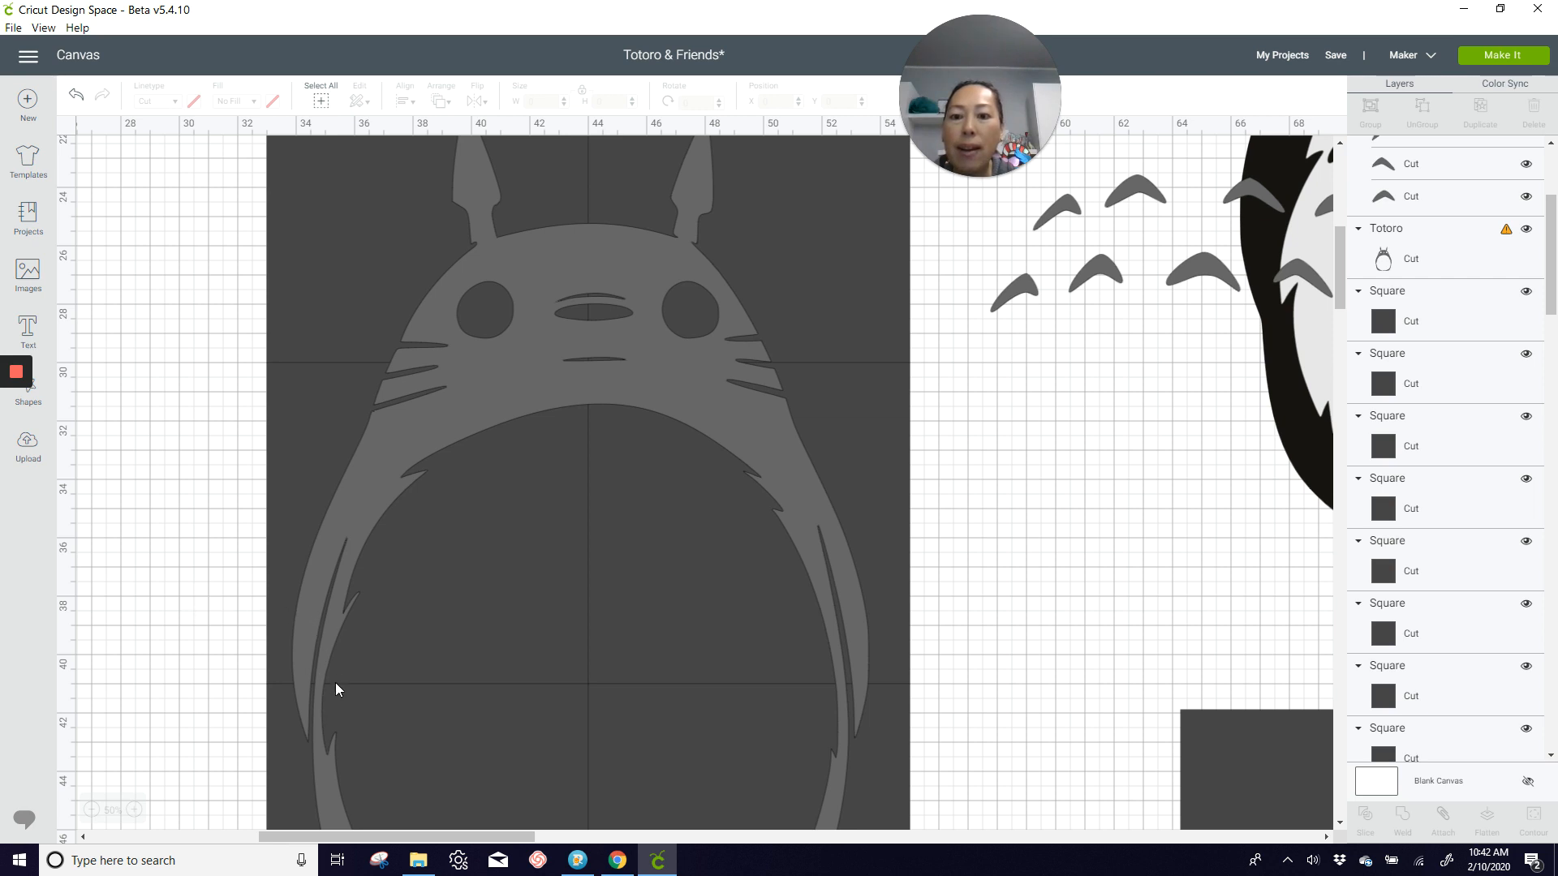
scroll(337, 686, down, 2)
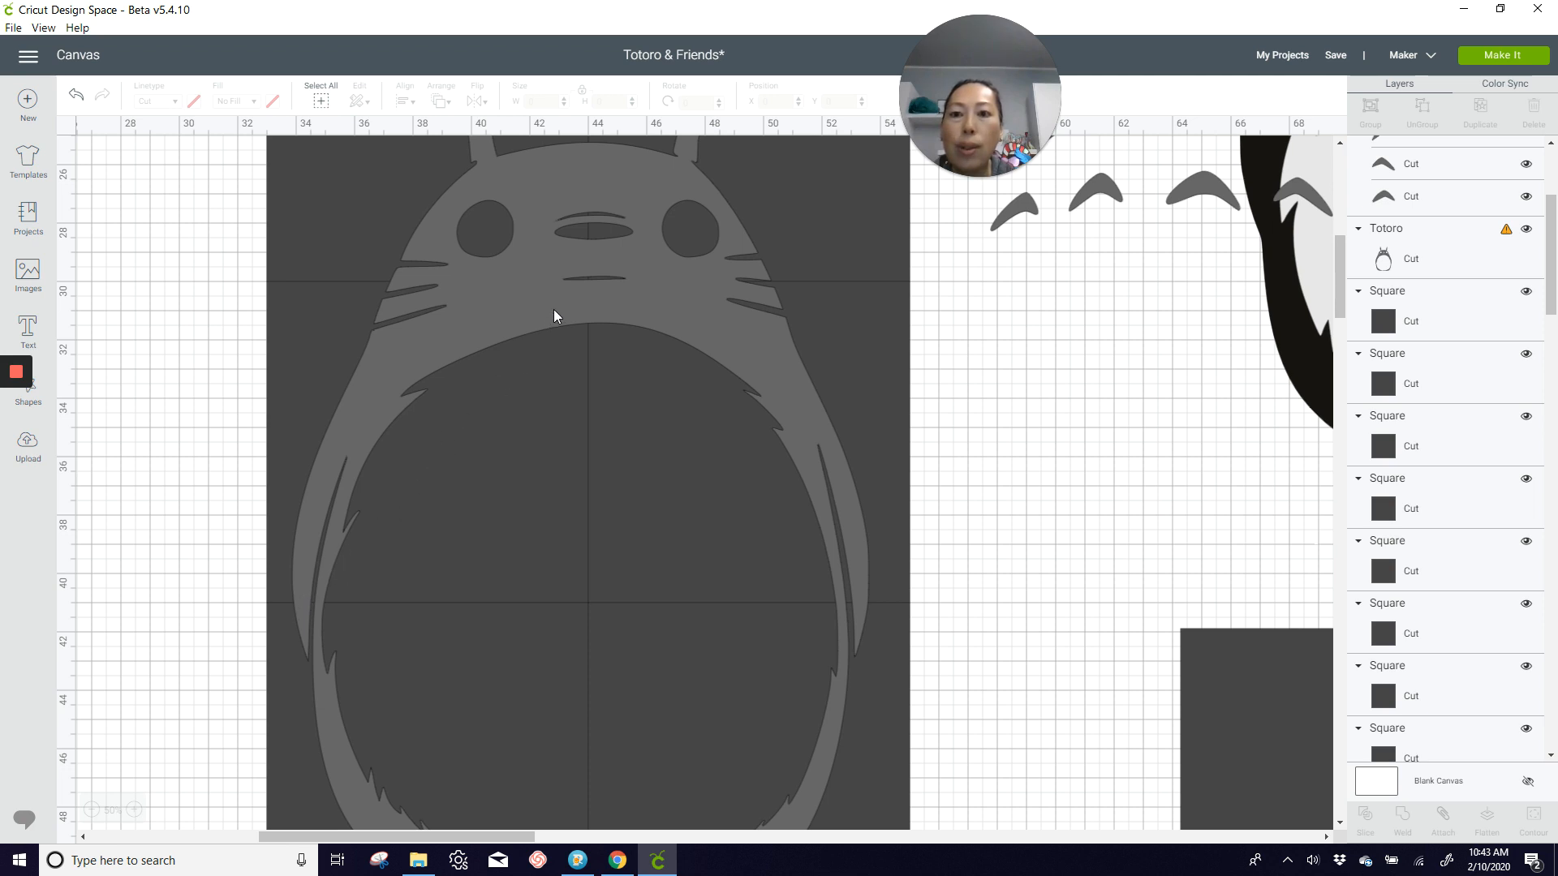
drag(557, 302, 562, 206)
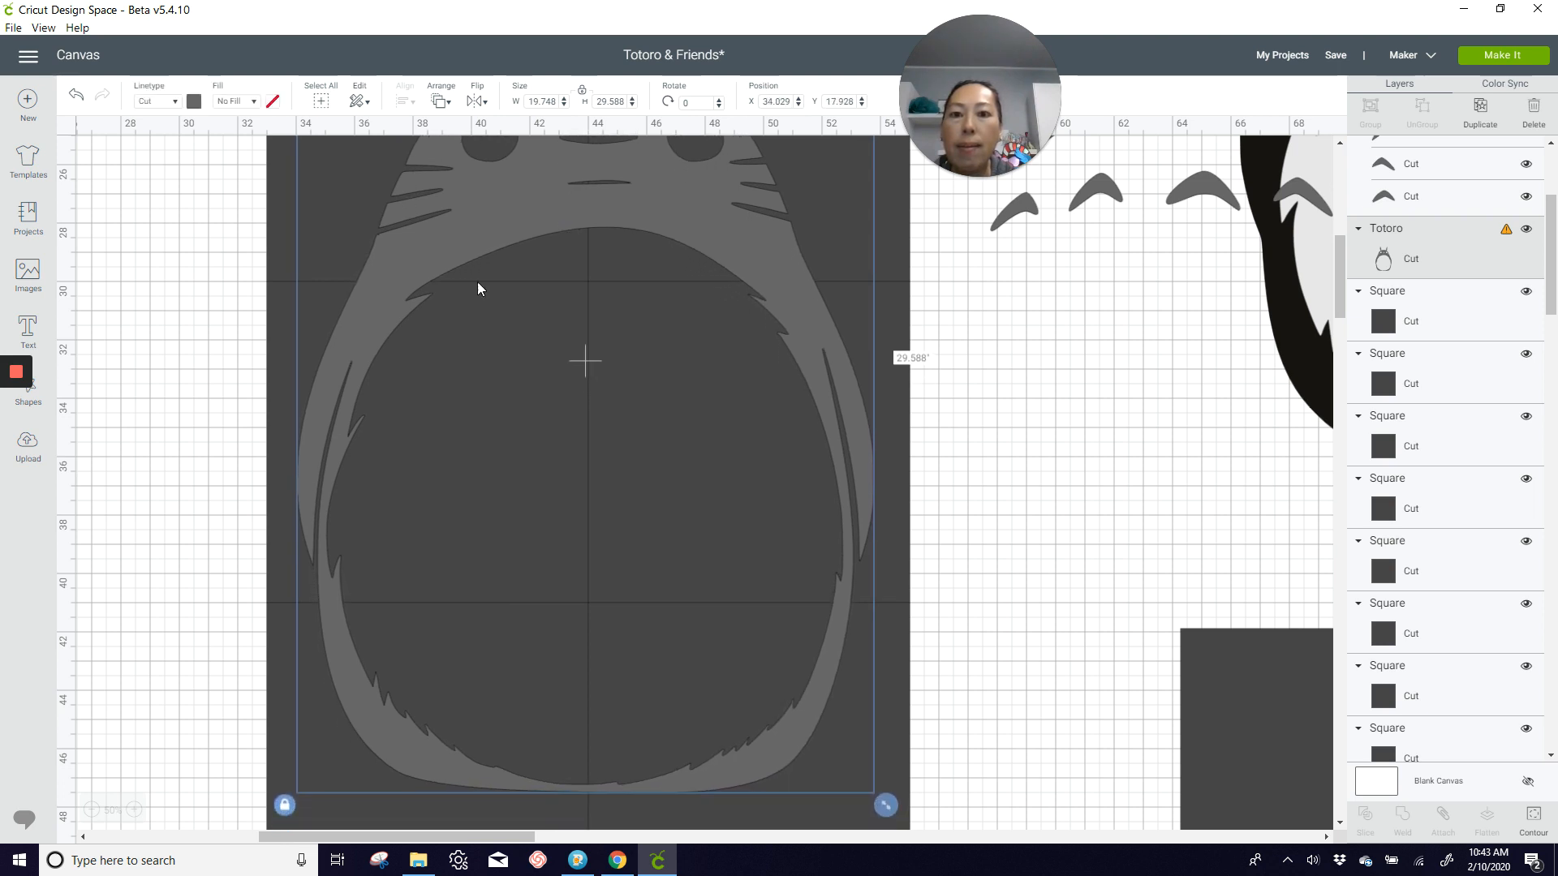
Step: Examine where the grid seams cross the gray Totoro's ears, face, belly outline and feet
scroll(554, 347, up, 5)
scroll(552, 340, down, 5)
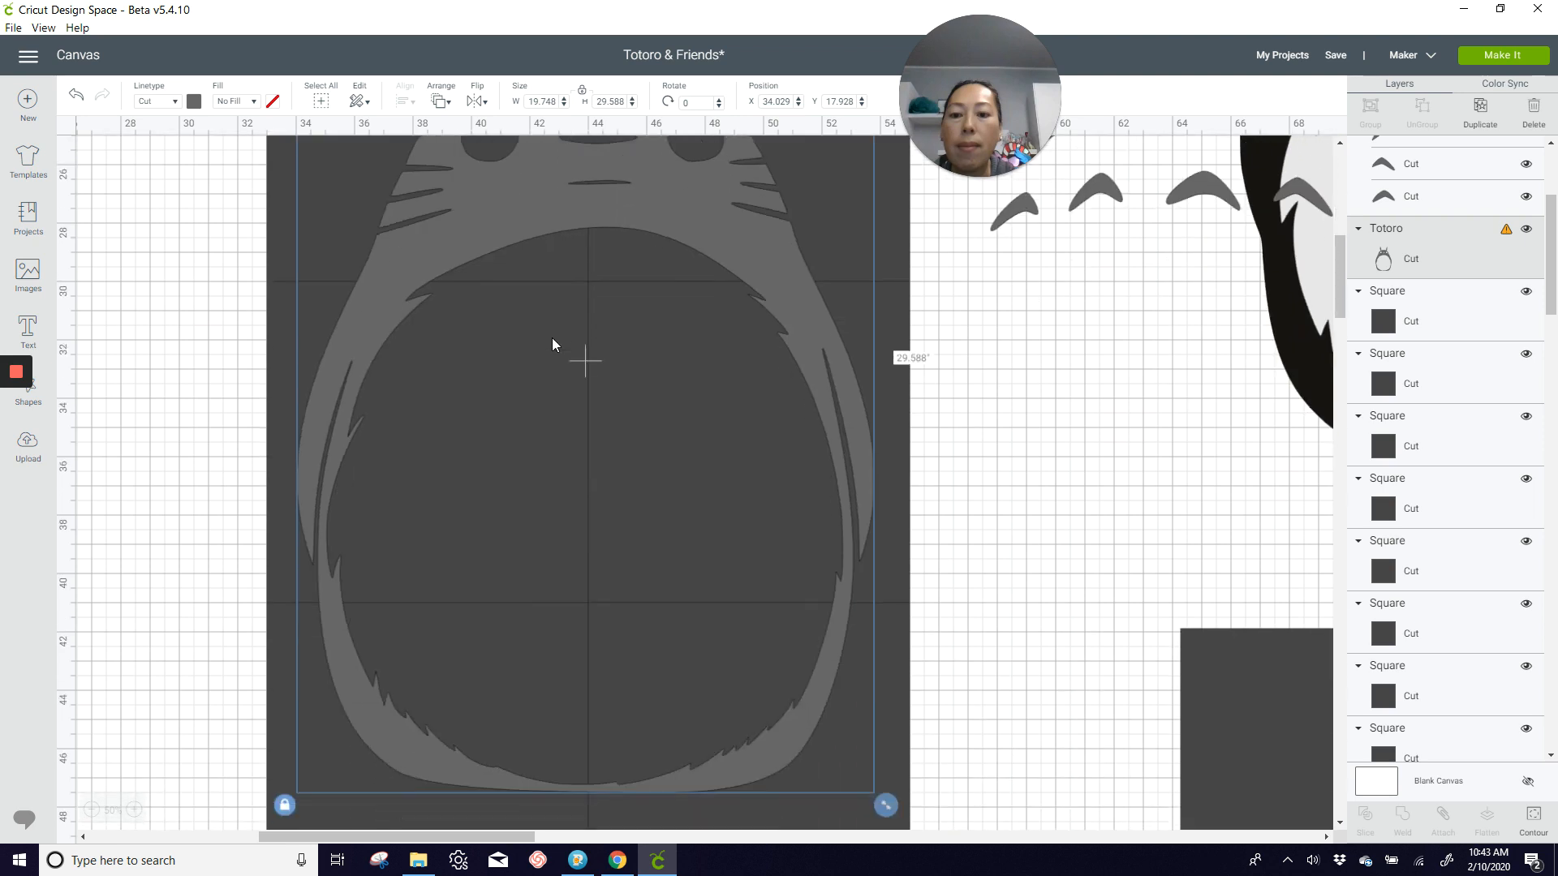
scroll(552, 344, down, 3)
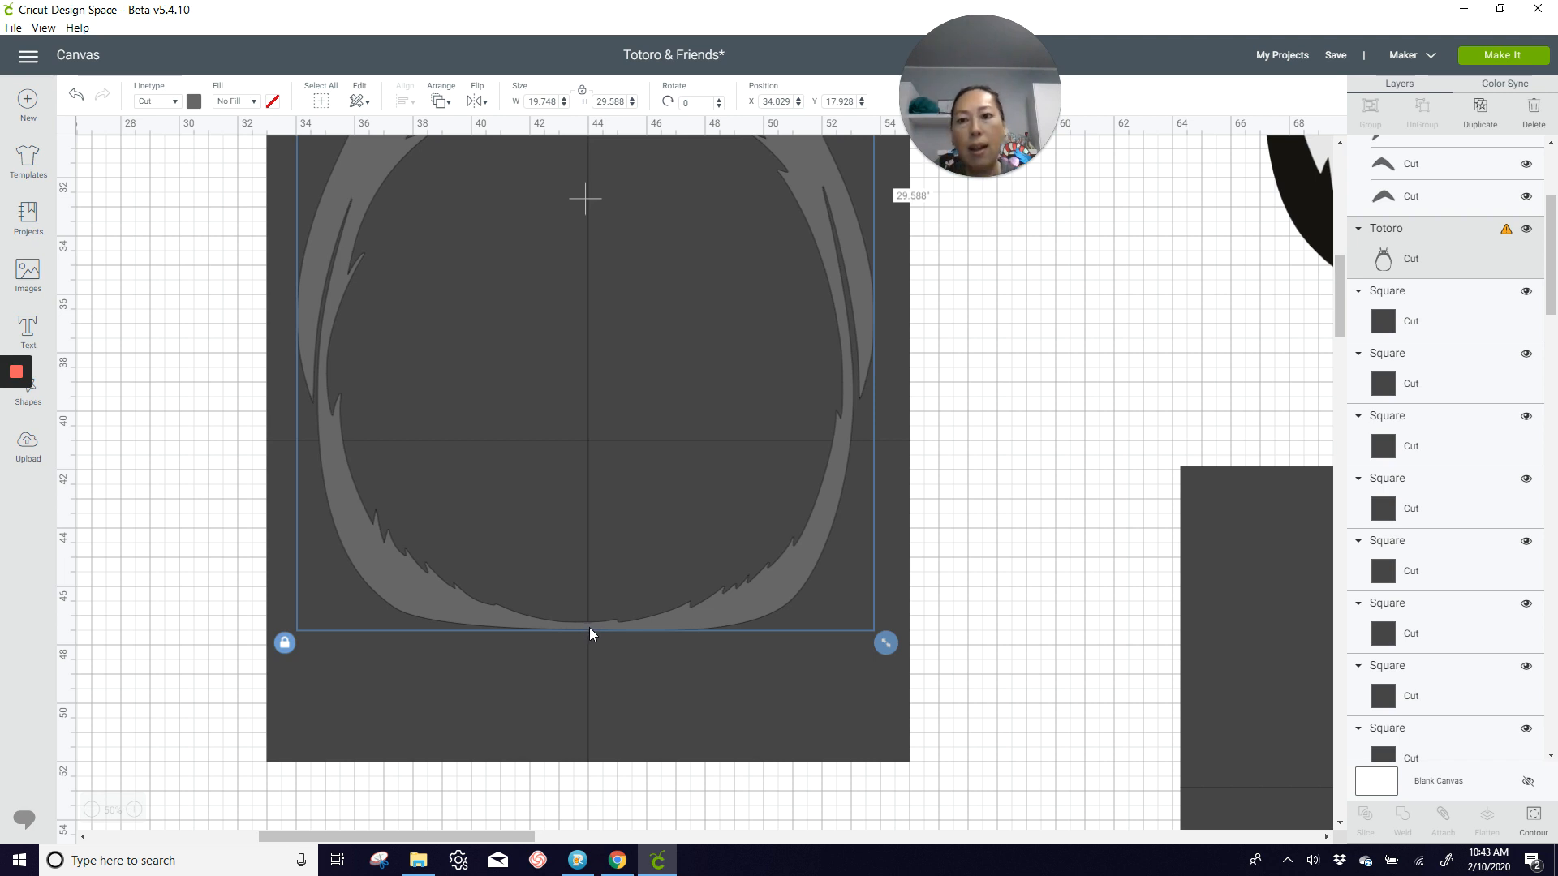
scroll(584, 623, up, 4)
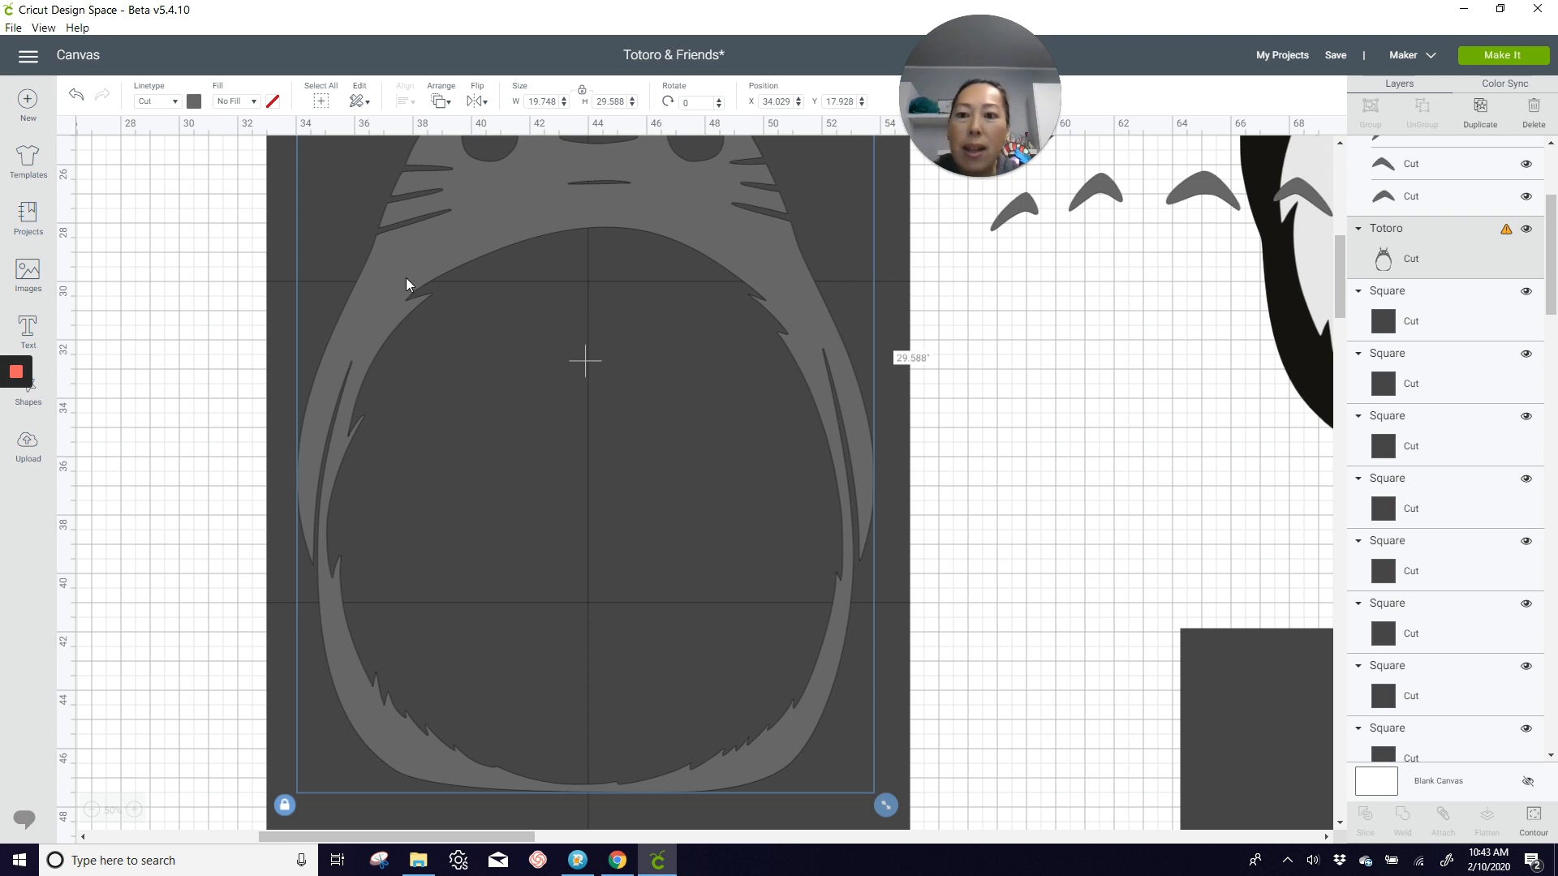
scroll(695, 335, up, 4)
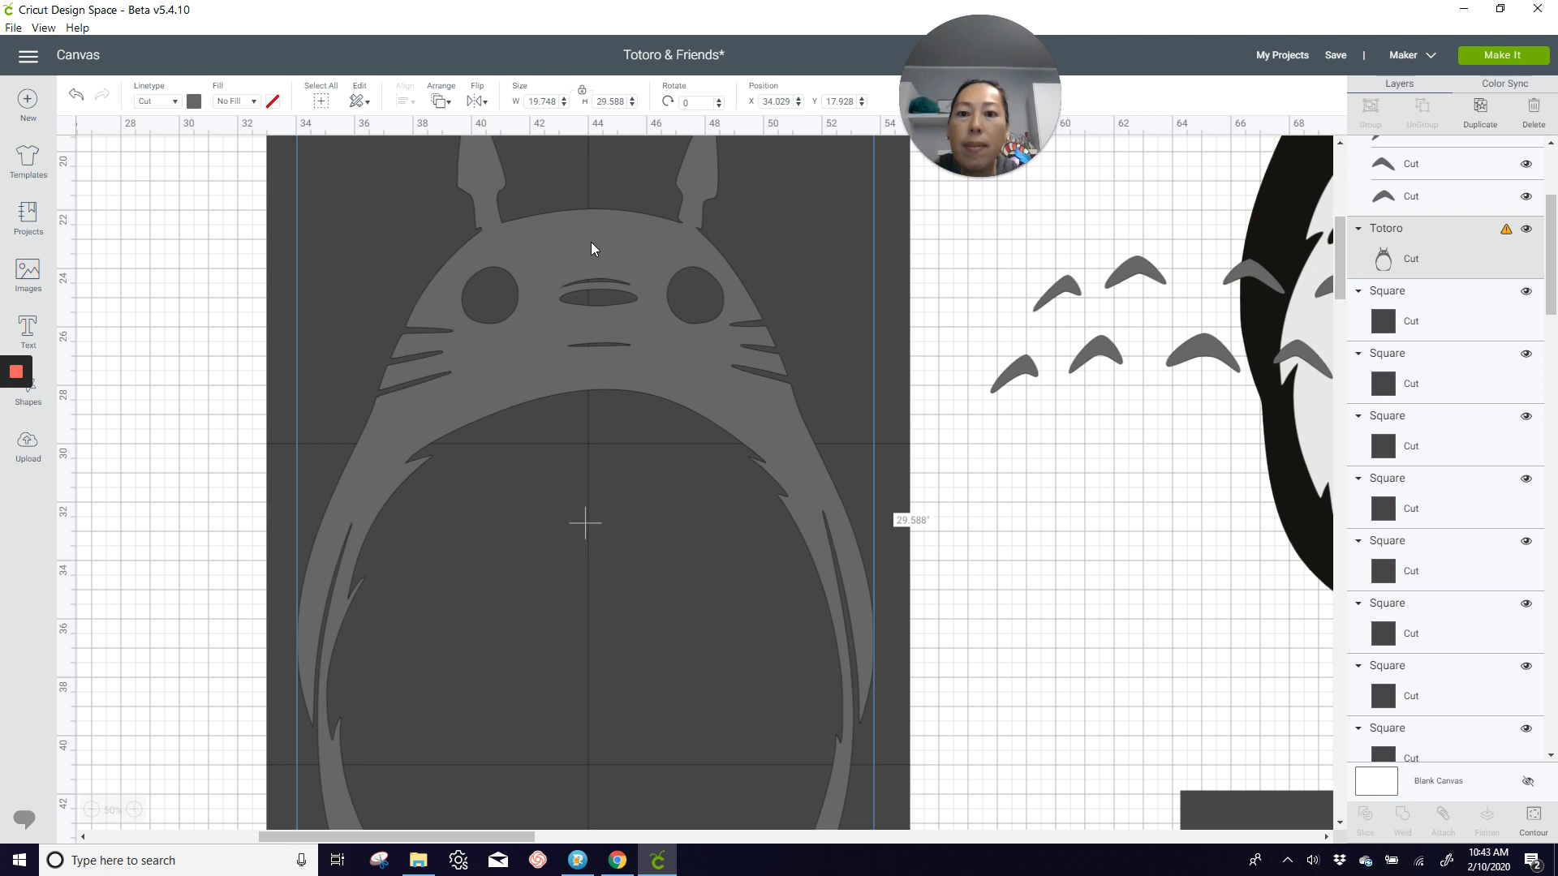
scroll(592, 277, up, 4)
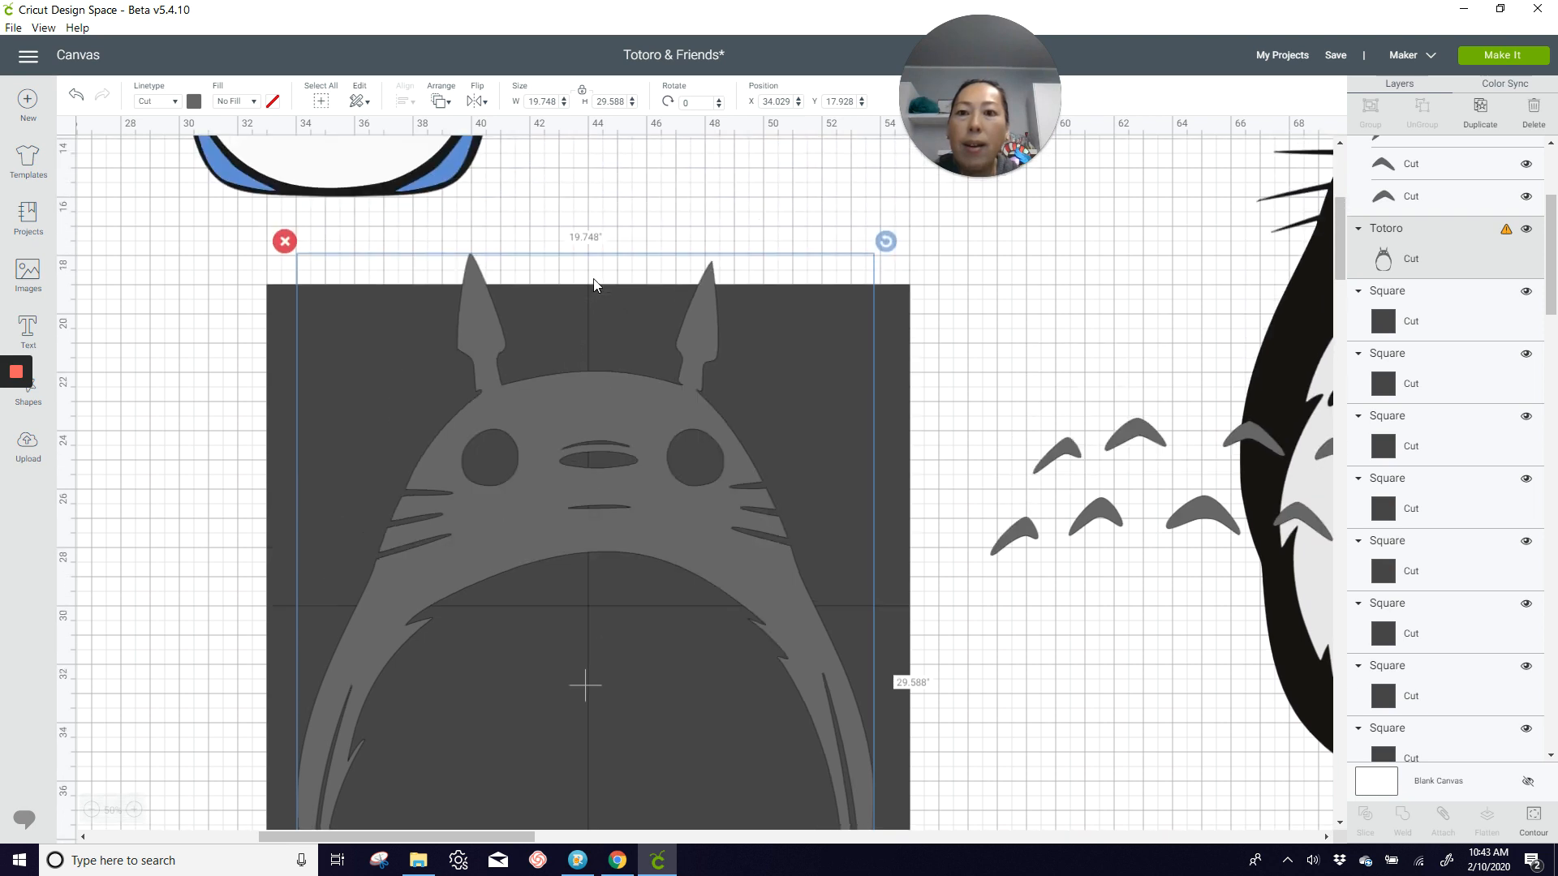
scroll(593, 280, down, 2)
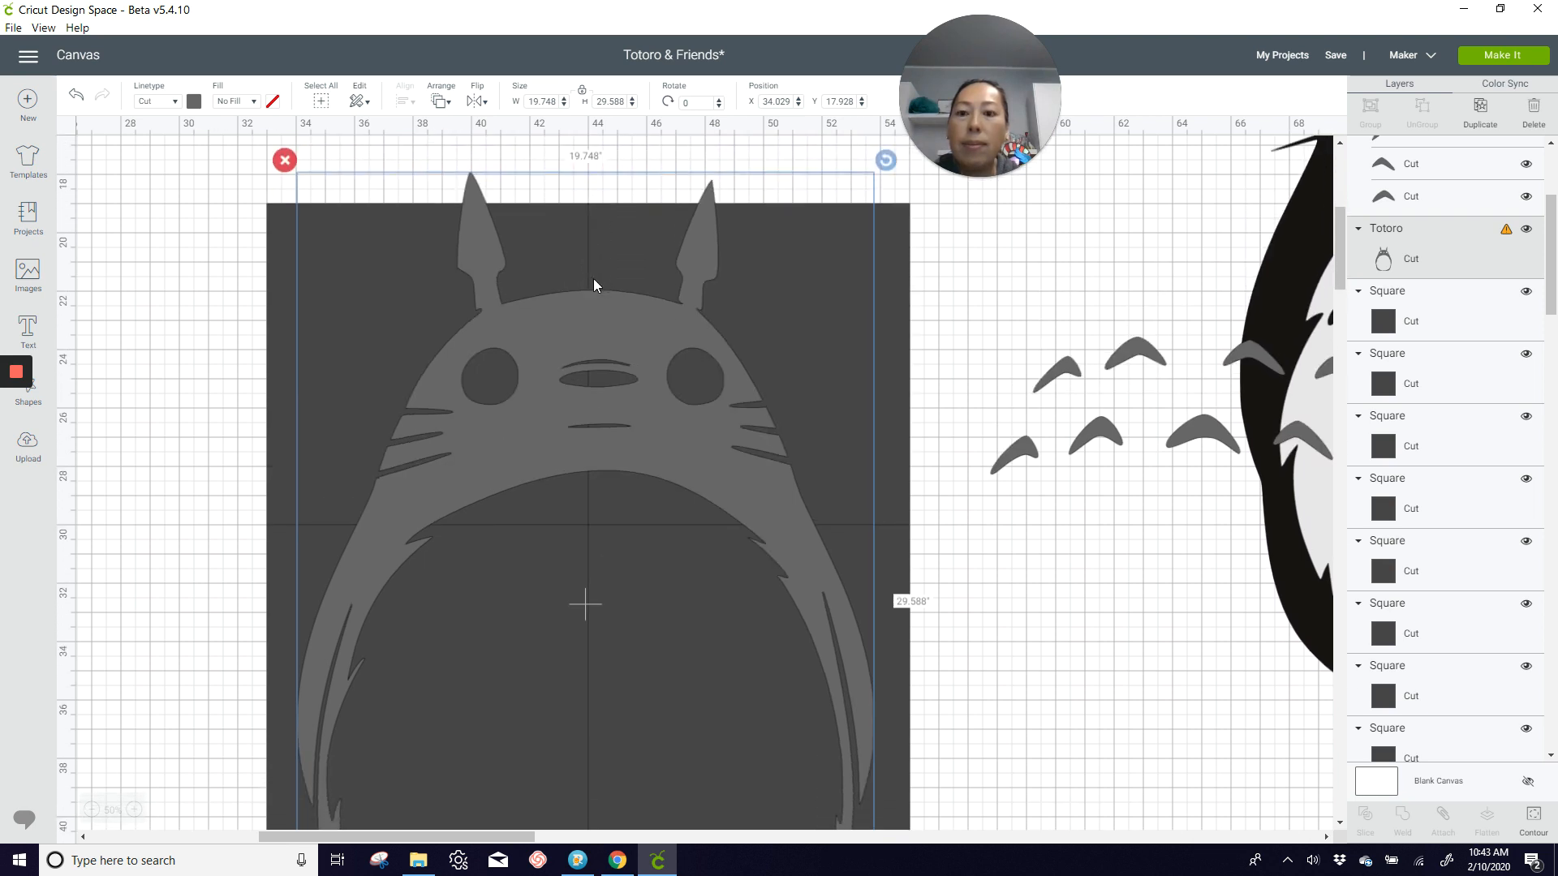
scroll(592, 279, down, 8)
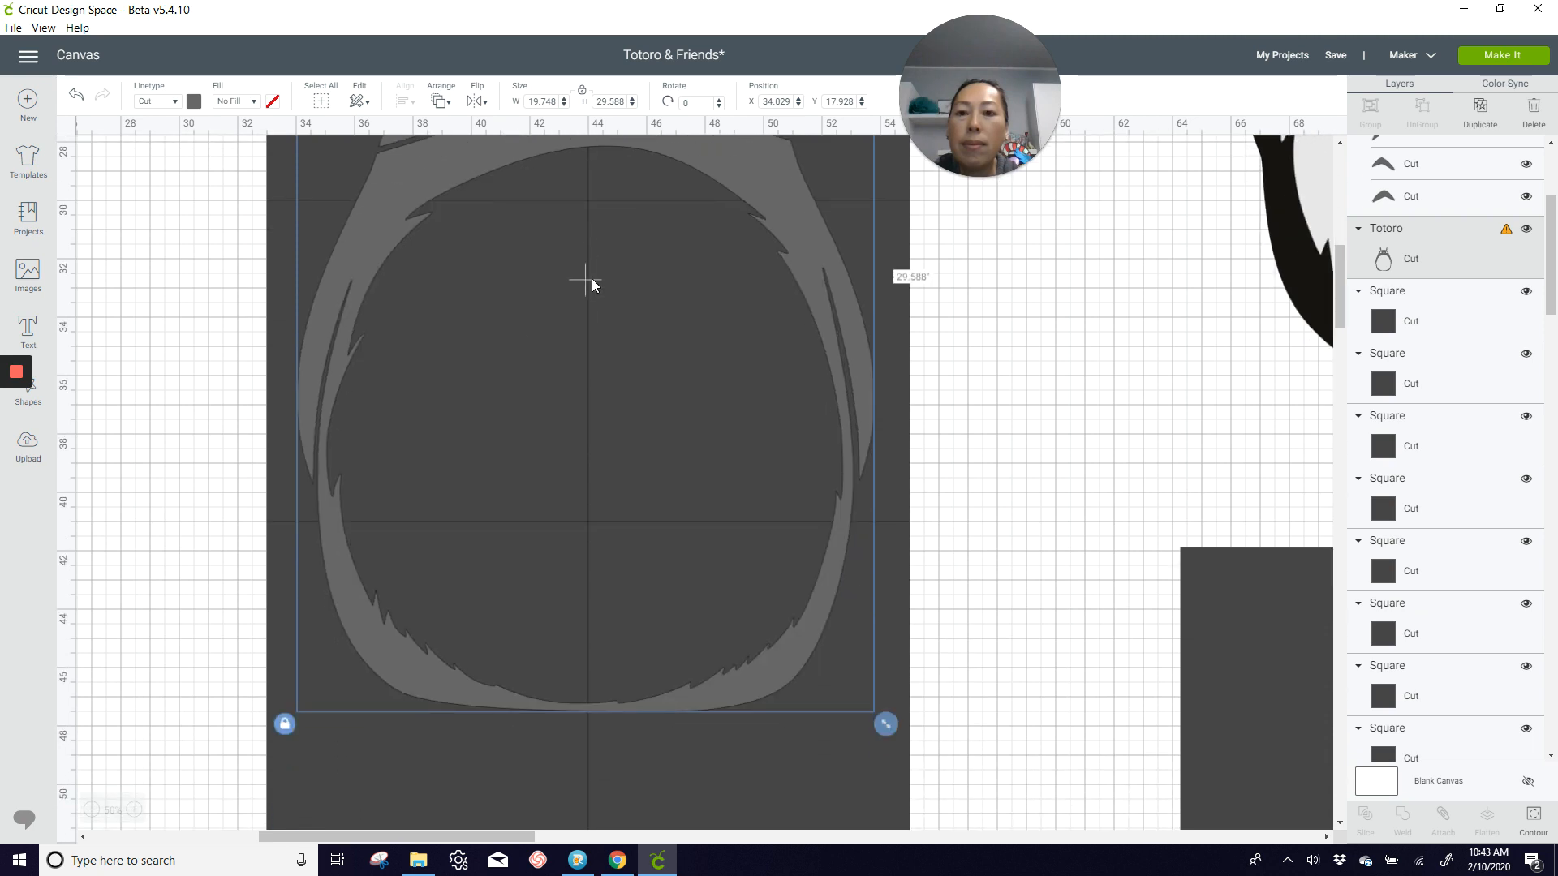
scroll(592, 284, up, 2)
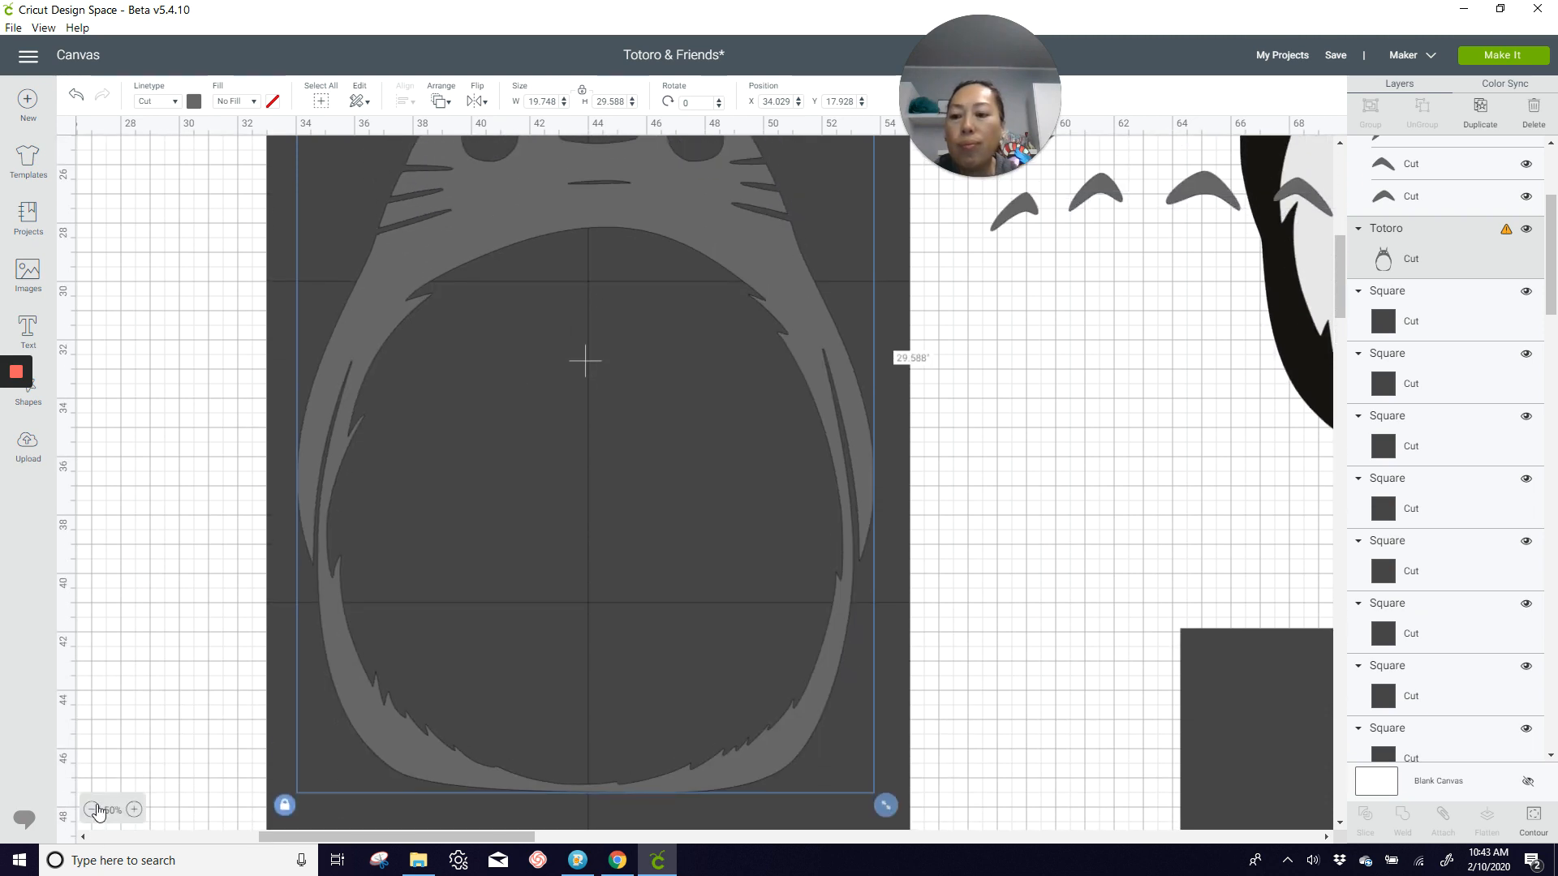
Step: Move the gray Totoro body down so its feet sit near the grid's lower edge, at about X 34.4 and Y 22.1
click(91, 809)
scroll(497, 506, down, 2)
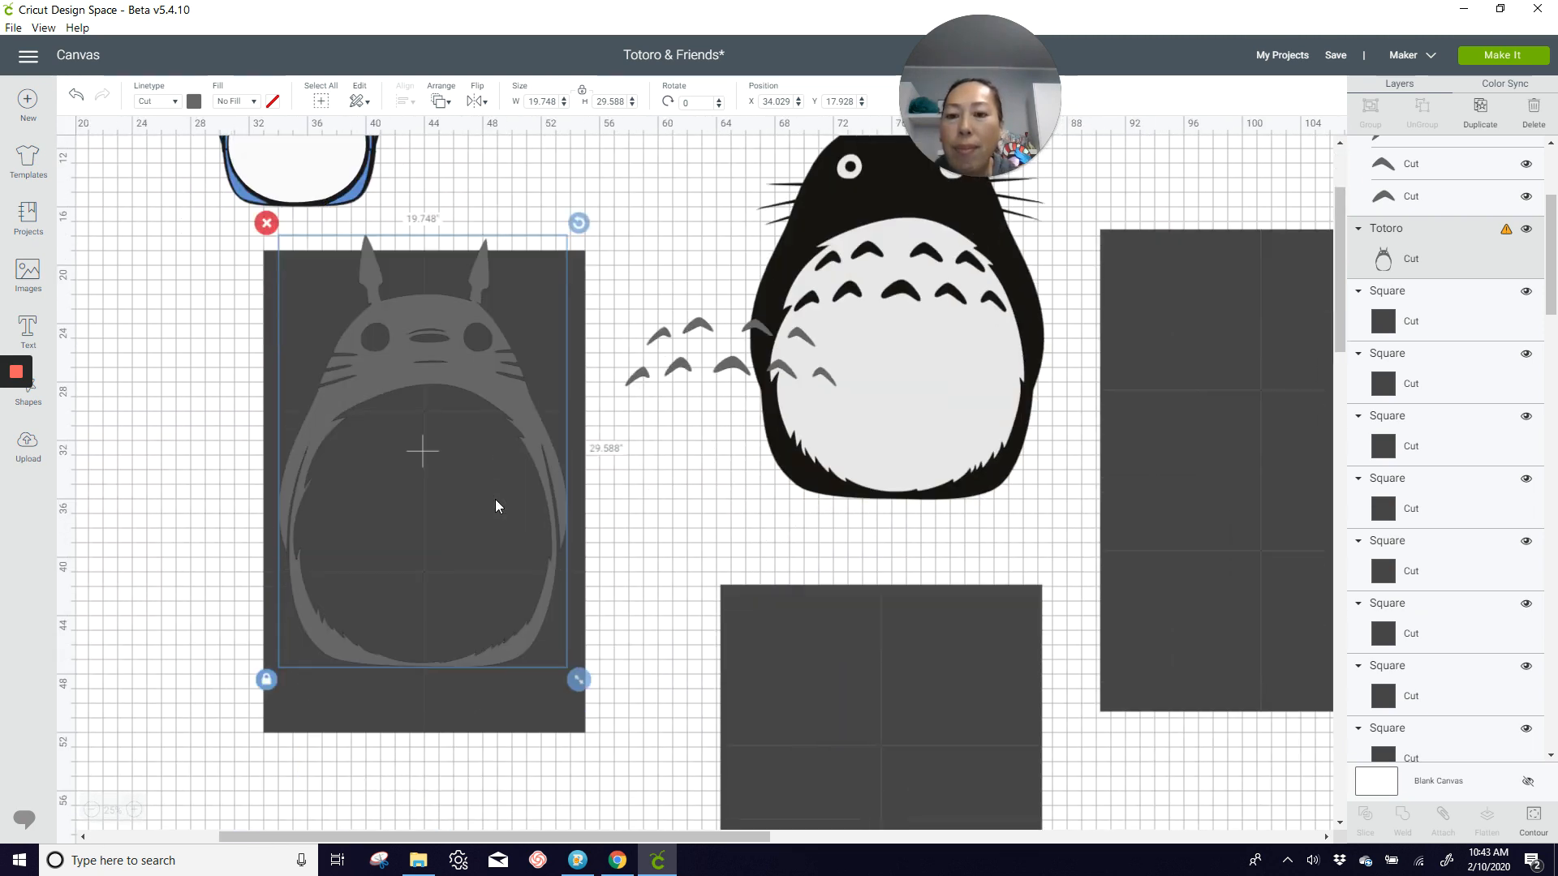
drag(475, 381, 479, 435)
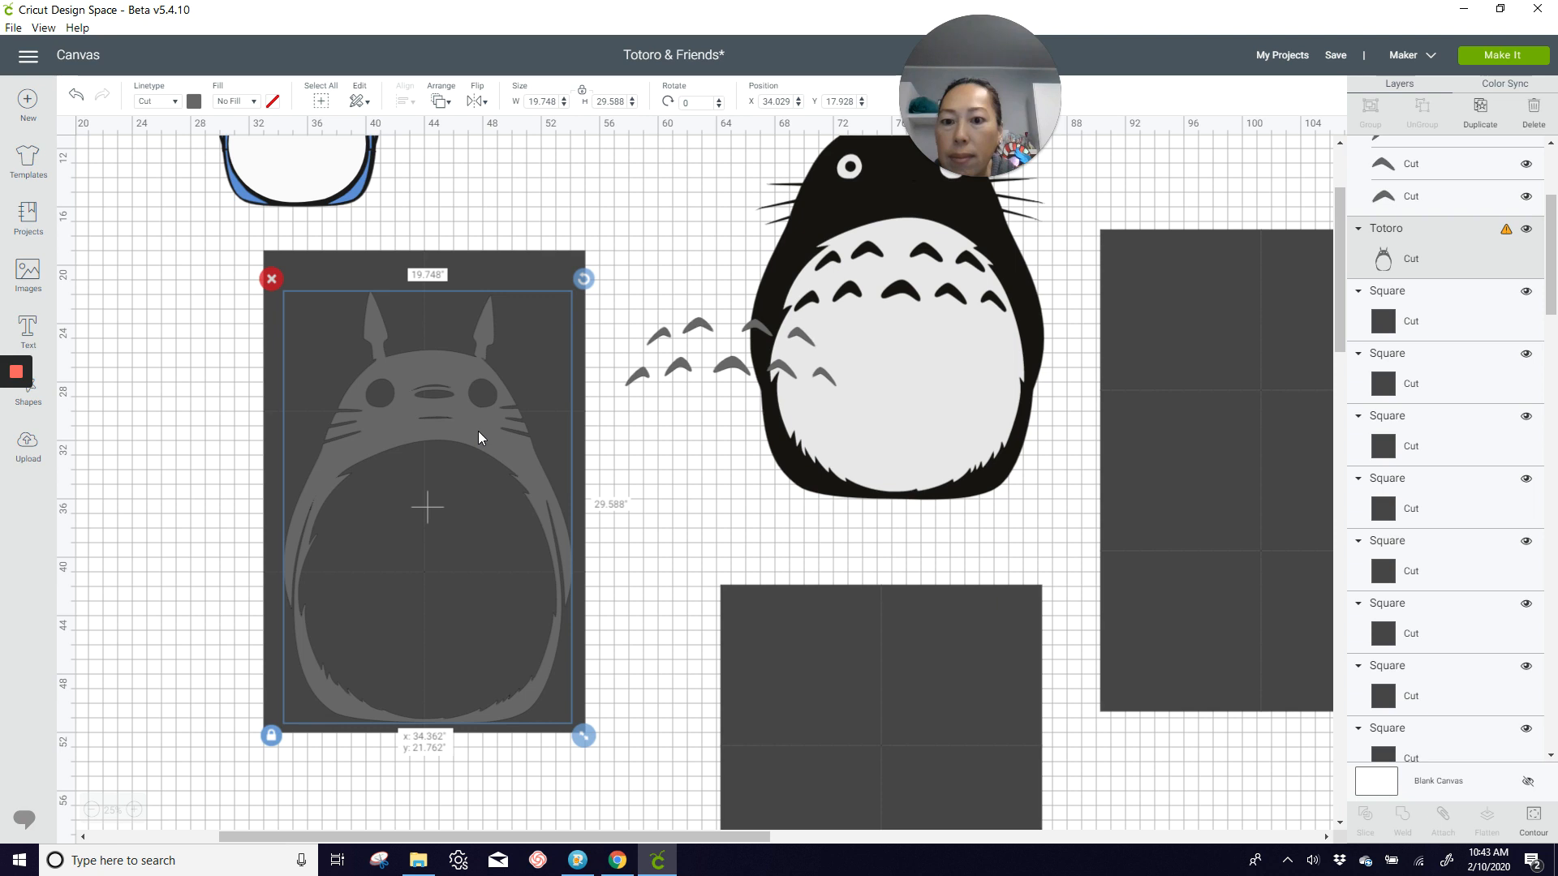
drag(479, 430, 479, 431)
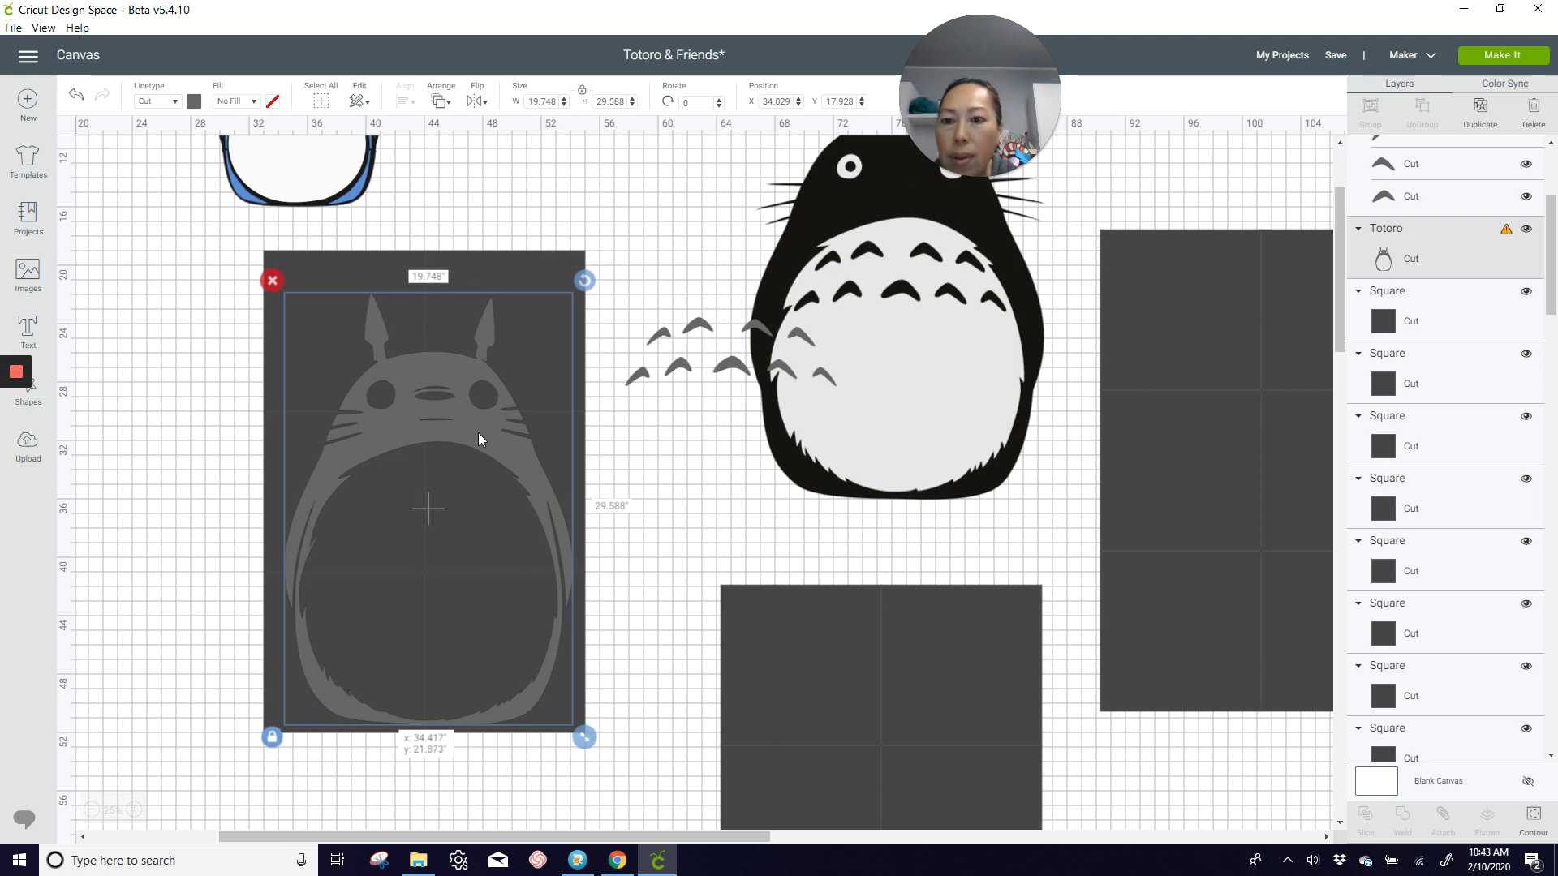
drag(478, 431, 477, 435)
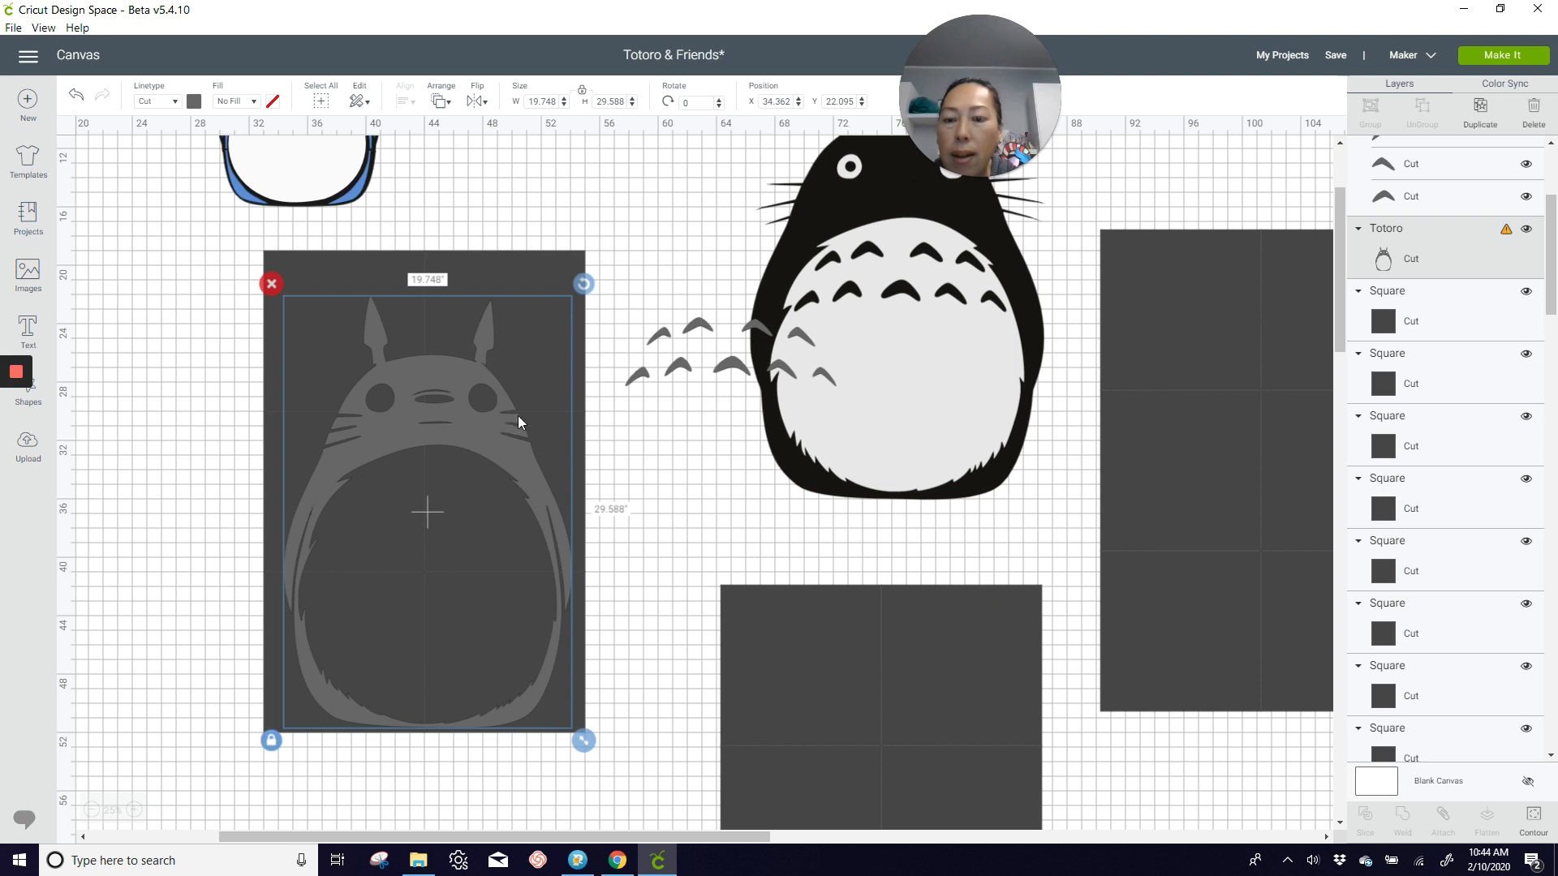
click(207, 521)
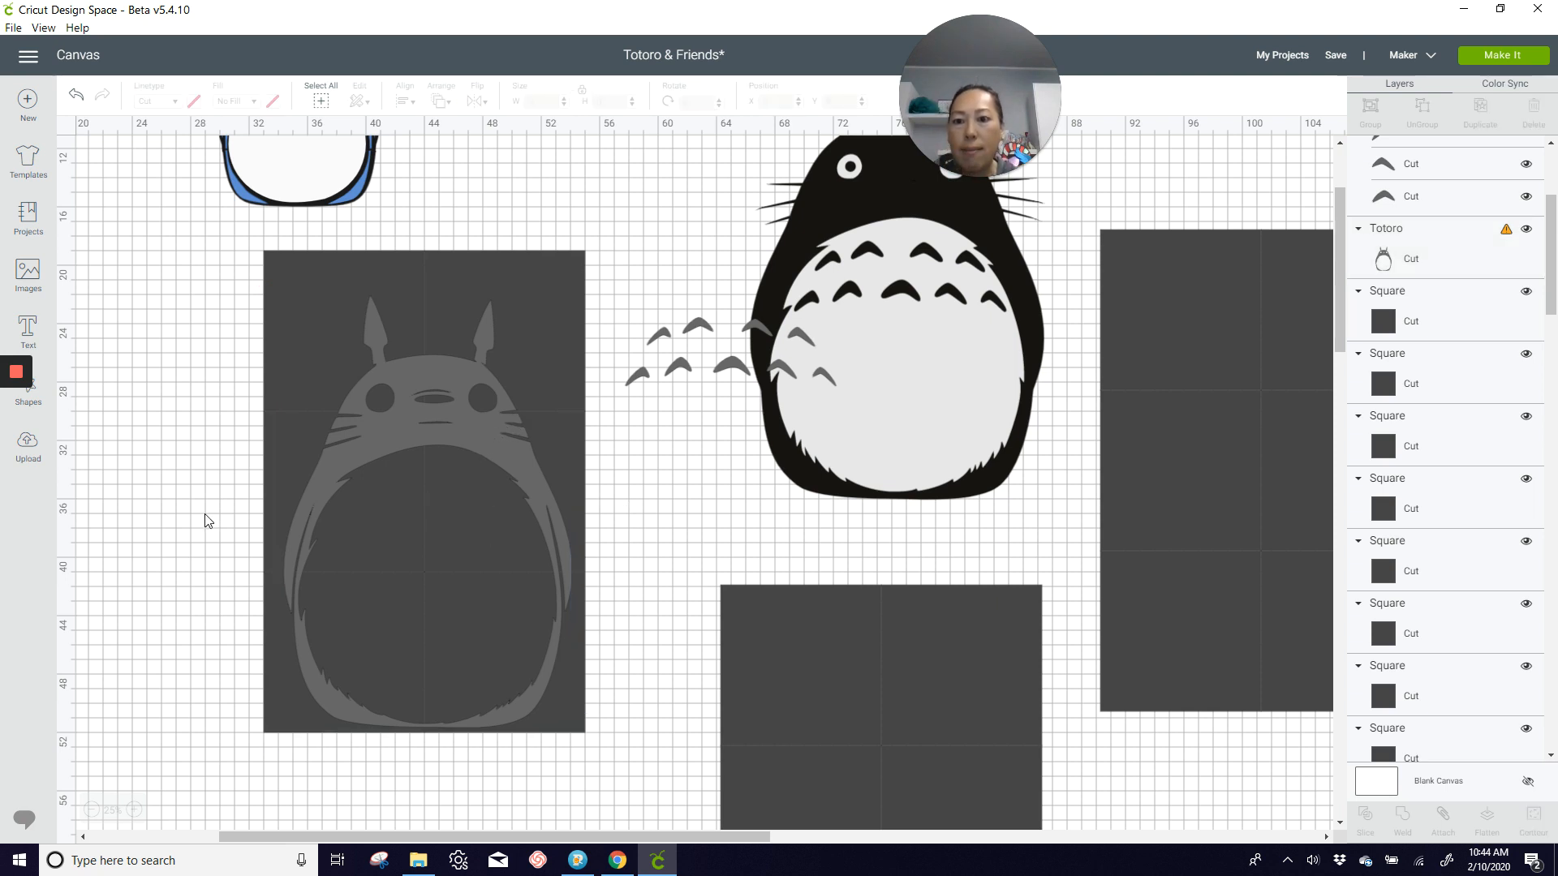
Step: Examine up close how the grid seams cross the gray Totoro's head, whiskers, arms, belly outline and feet
click(135, 810)
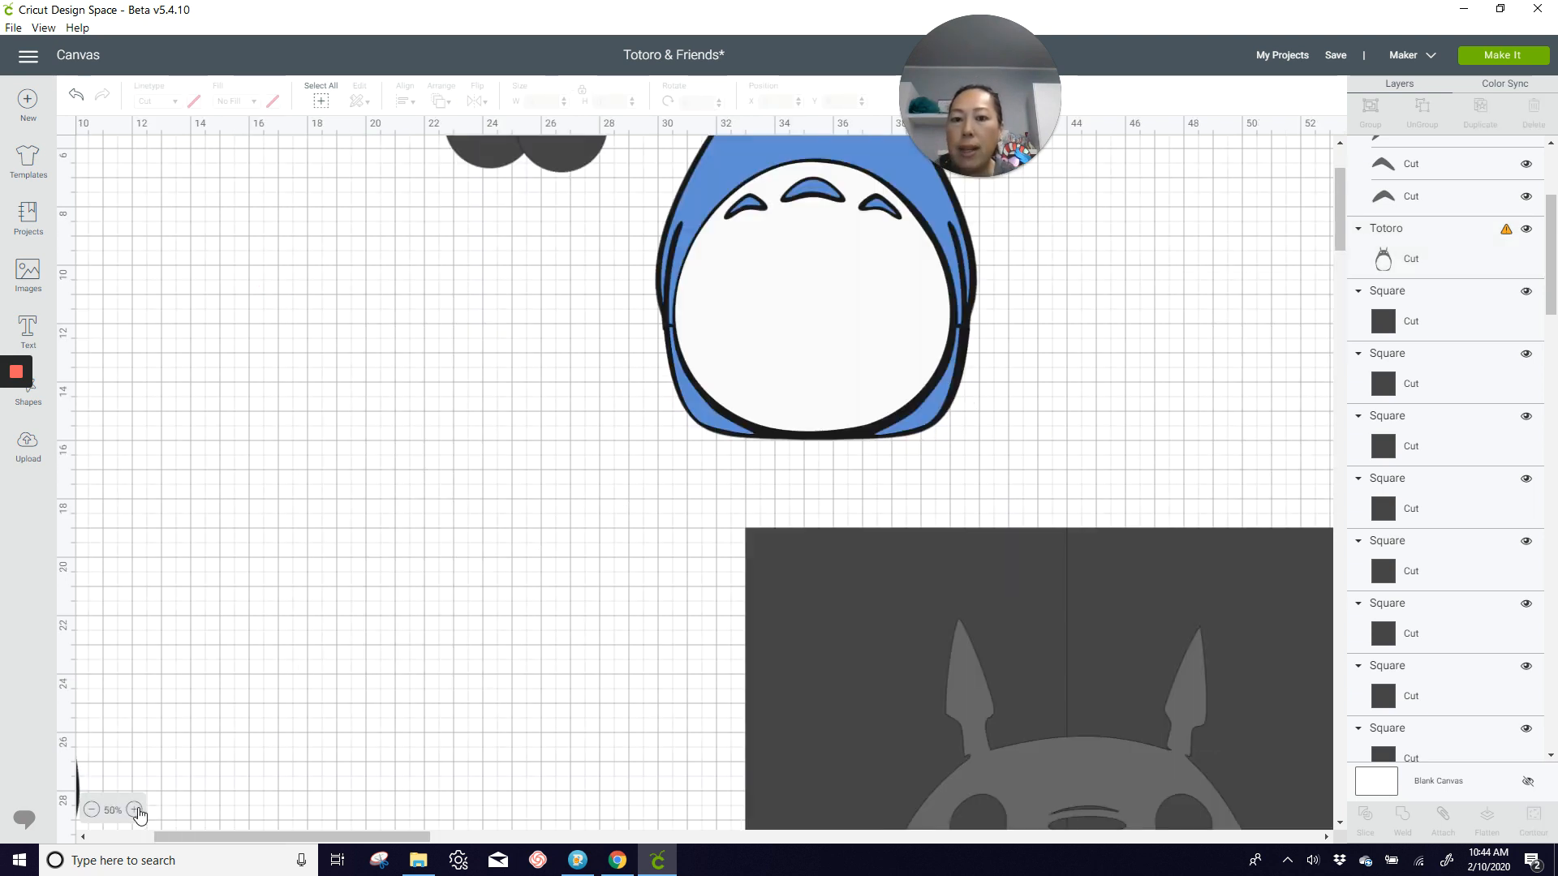
click(134, 810)
drag(316, 836, 442, 684)
scroll(441, 684, down, 10)
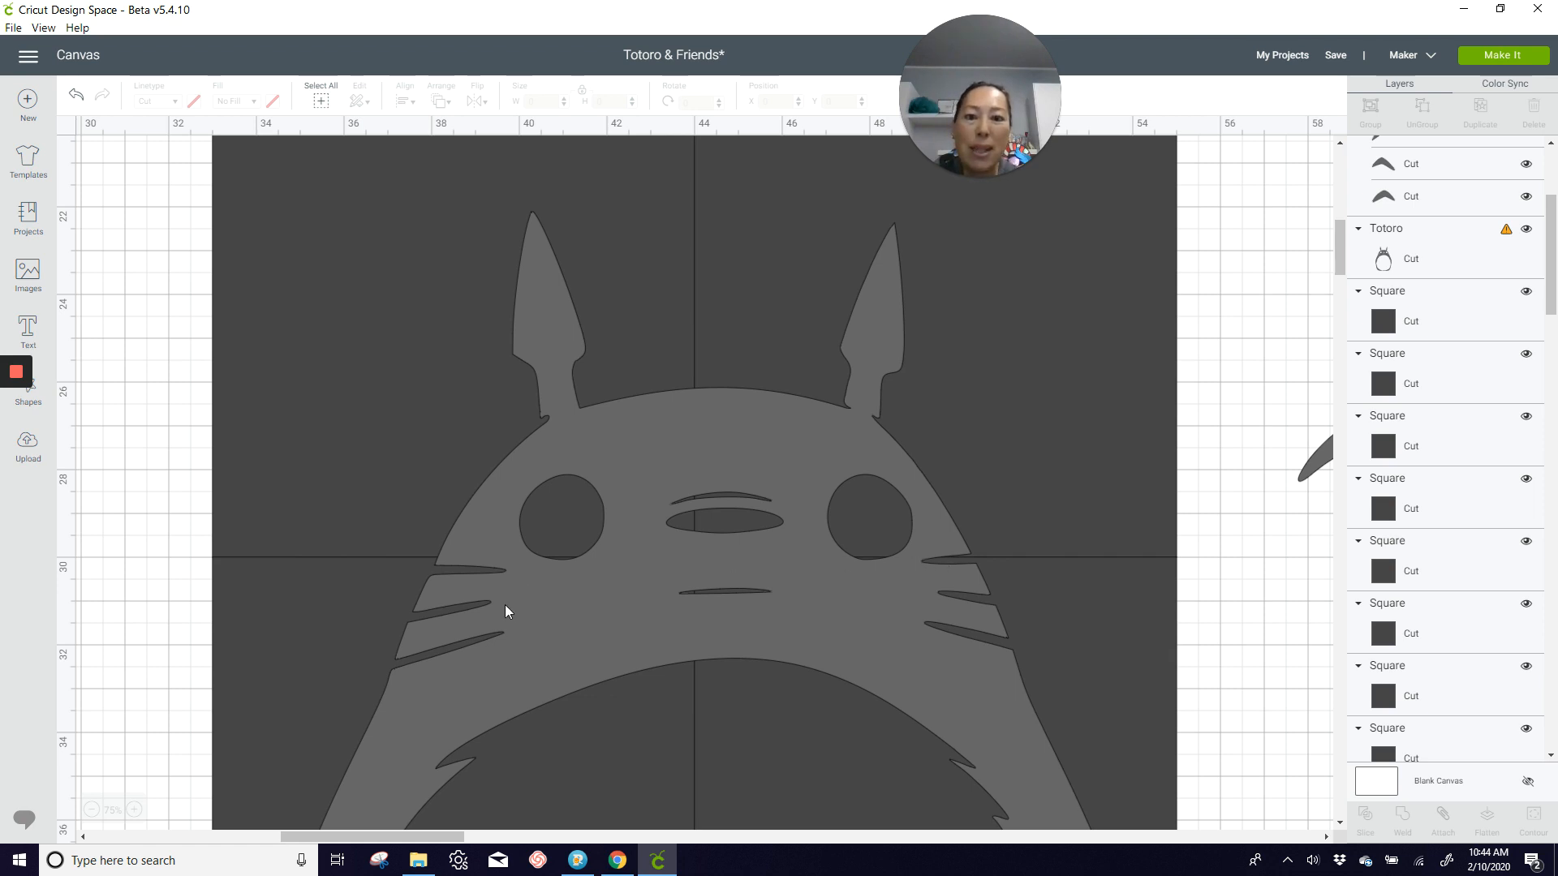
scroll(505, 611, down, 10)
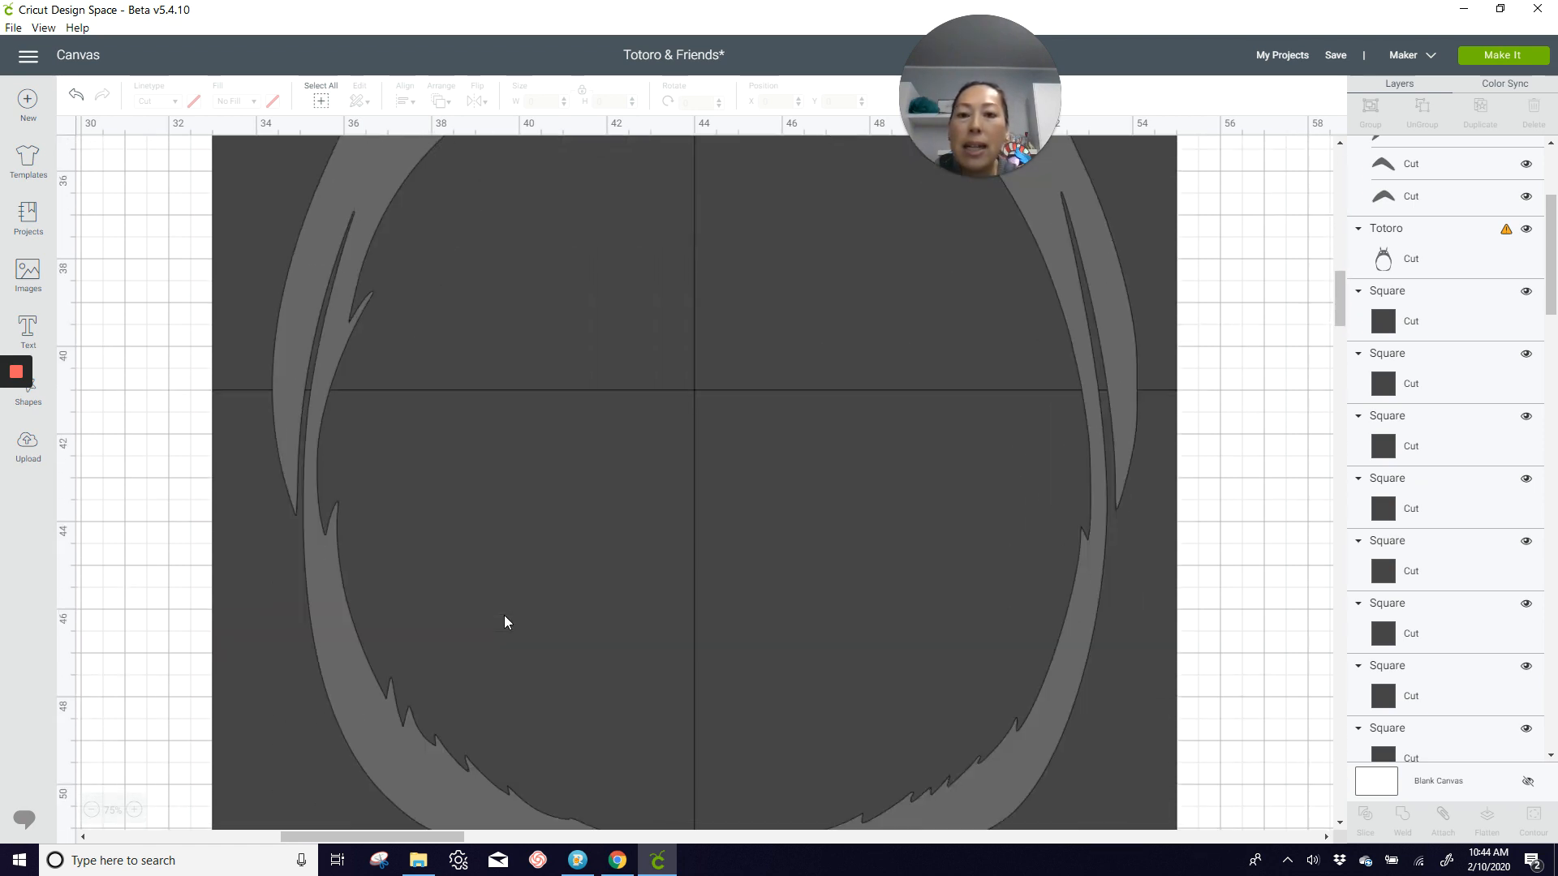
scroll(501, 623, down, 1)
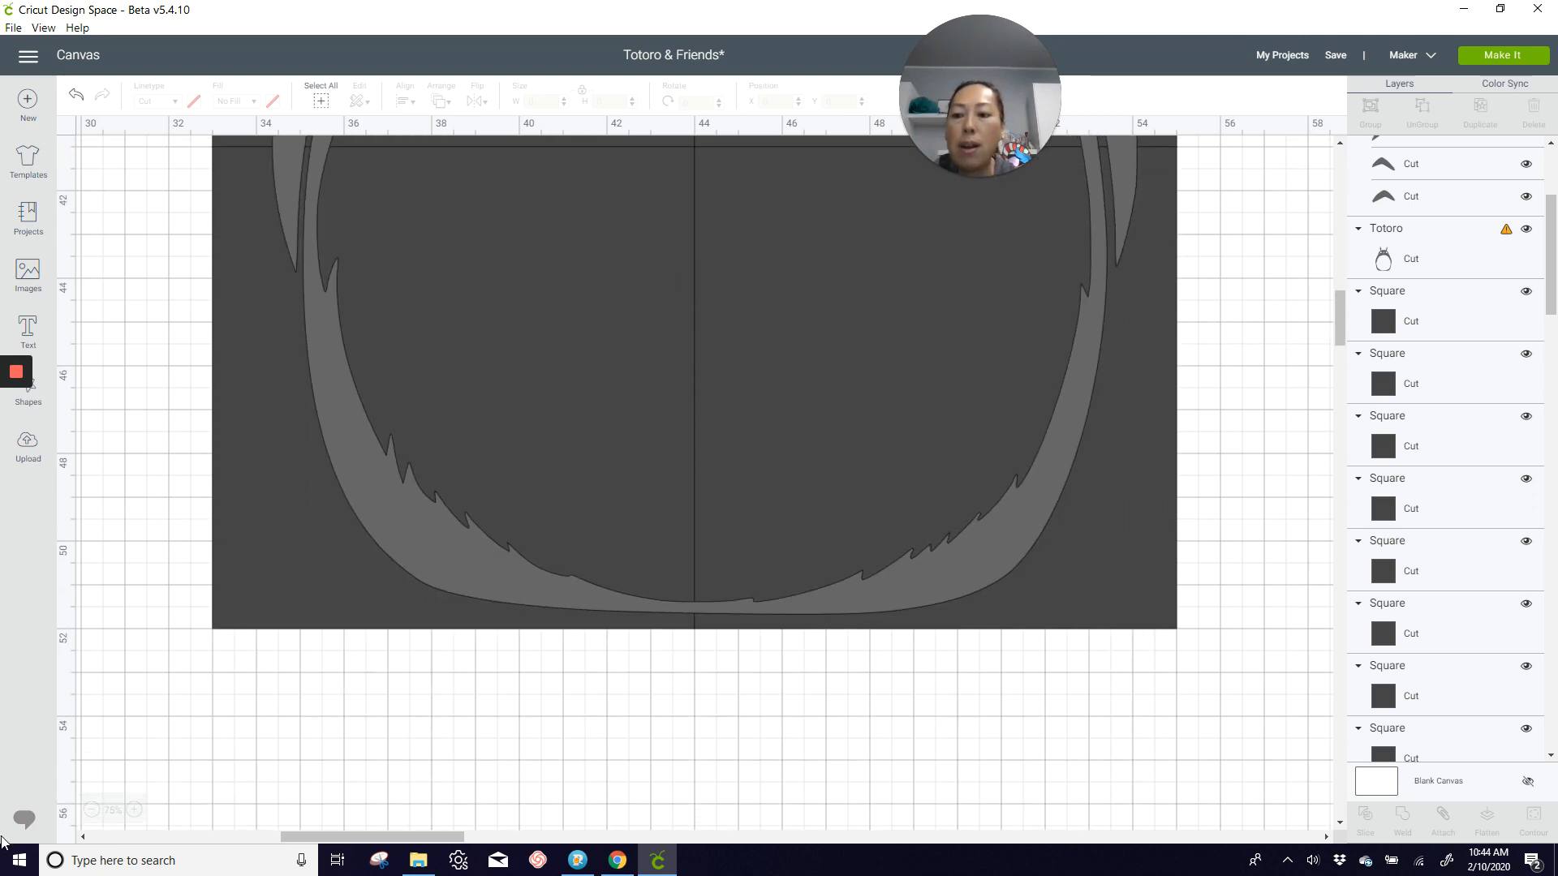
Step: Slice the gray Totoro body with the two bottom grid squares, first the left one and then the right one
click(91, 811)
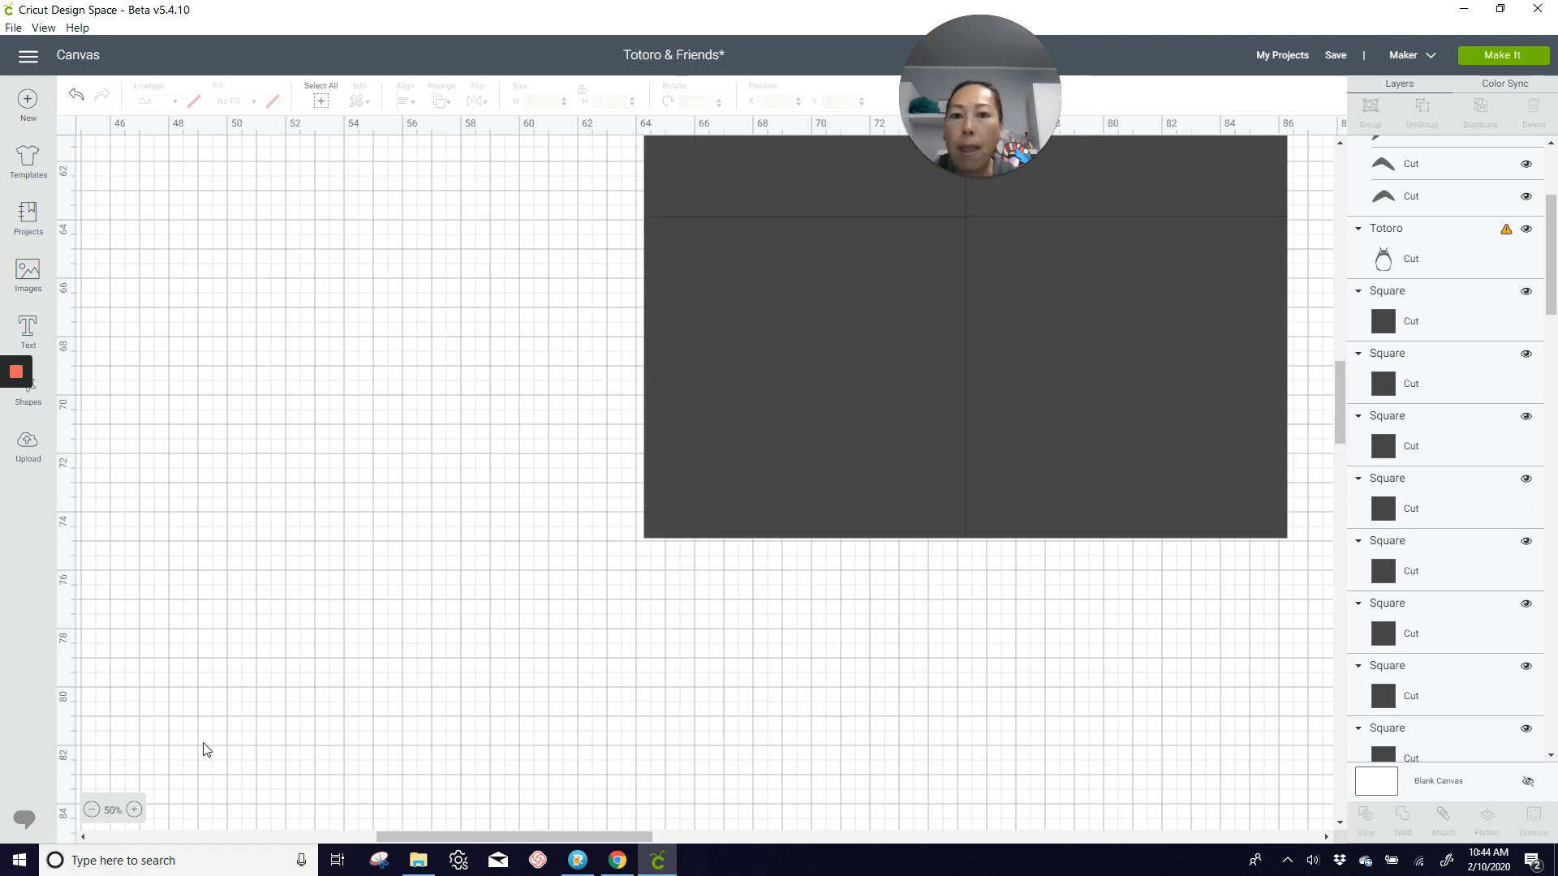
scroll(443, 609, up, 4)
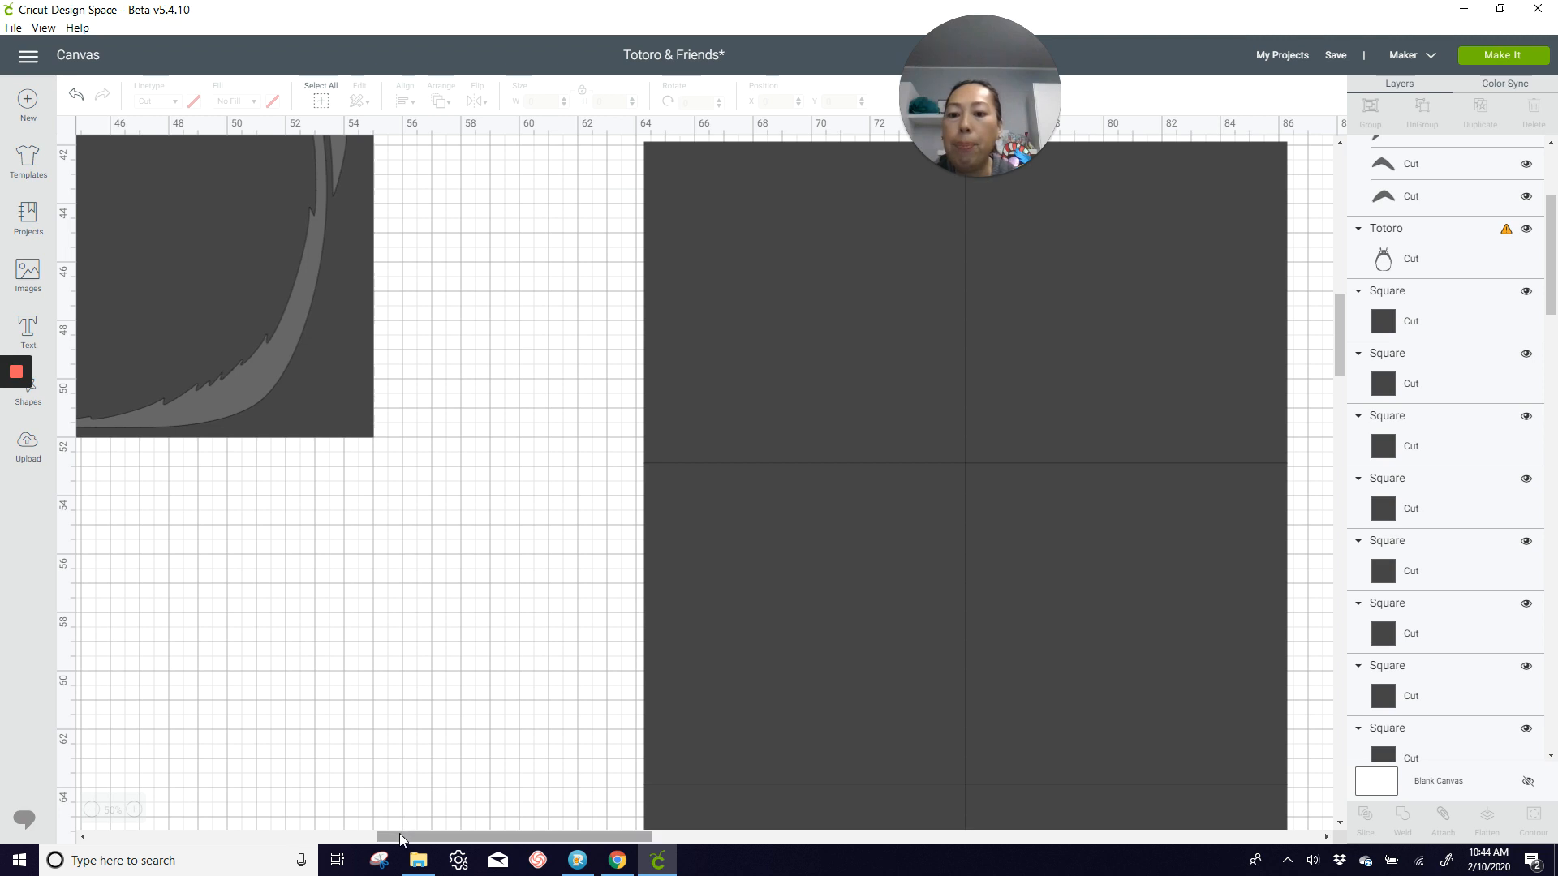
drag(403, 836, 293, 836)
scroll(185, 514, up, 3)
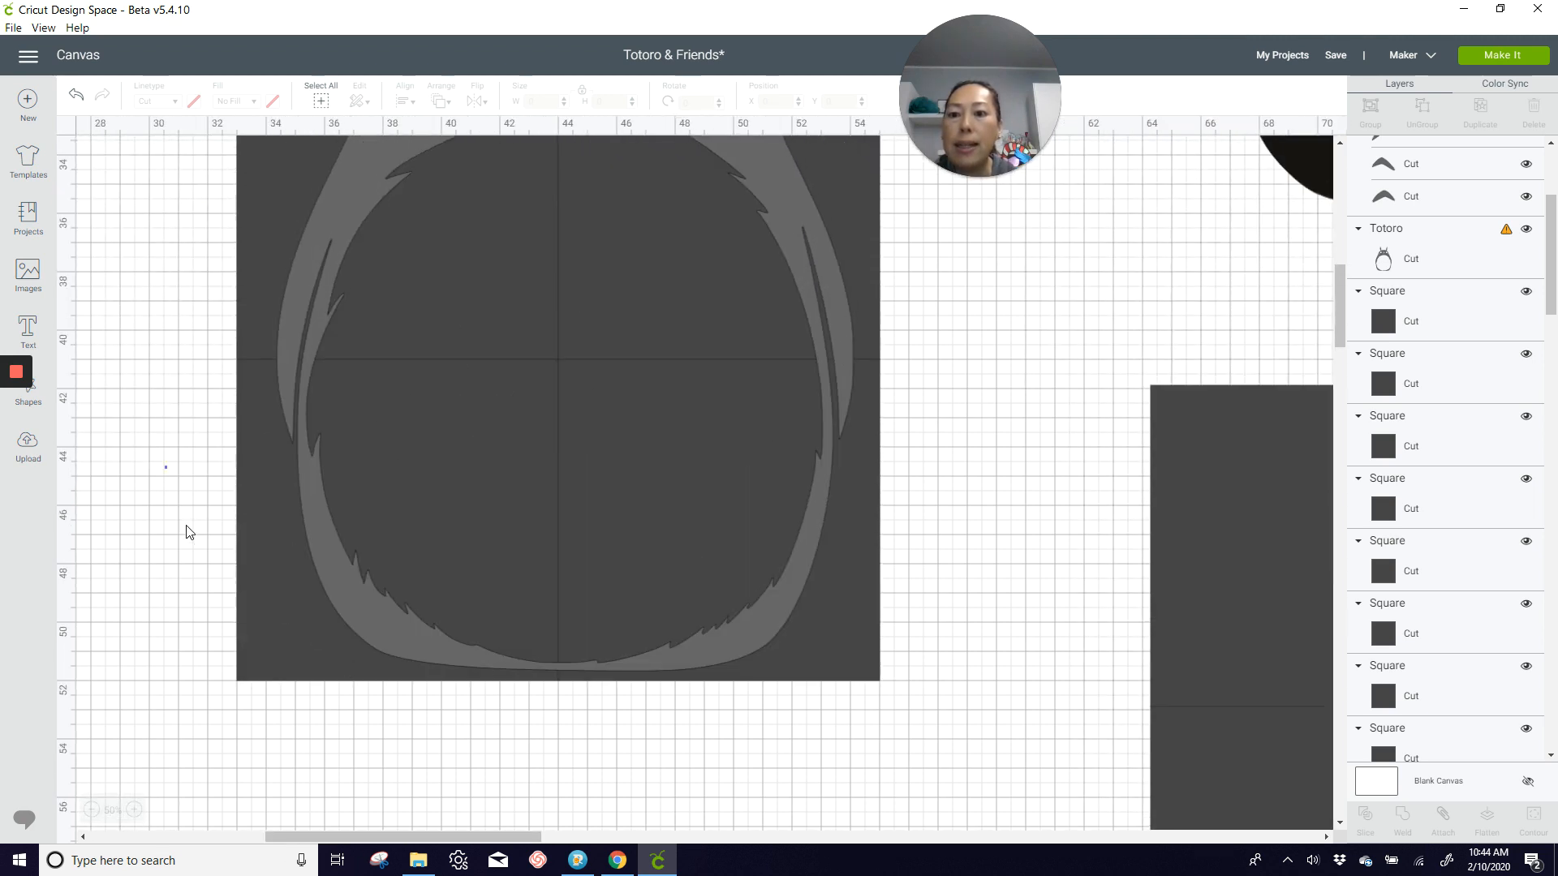
drag(187, 531, 415, 690)
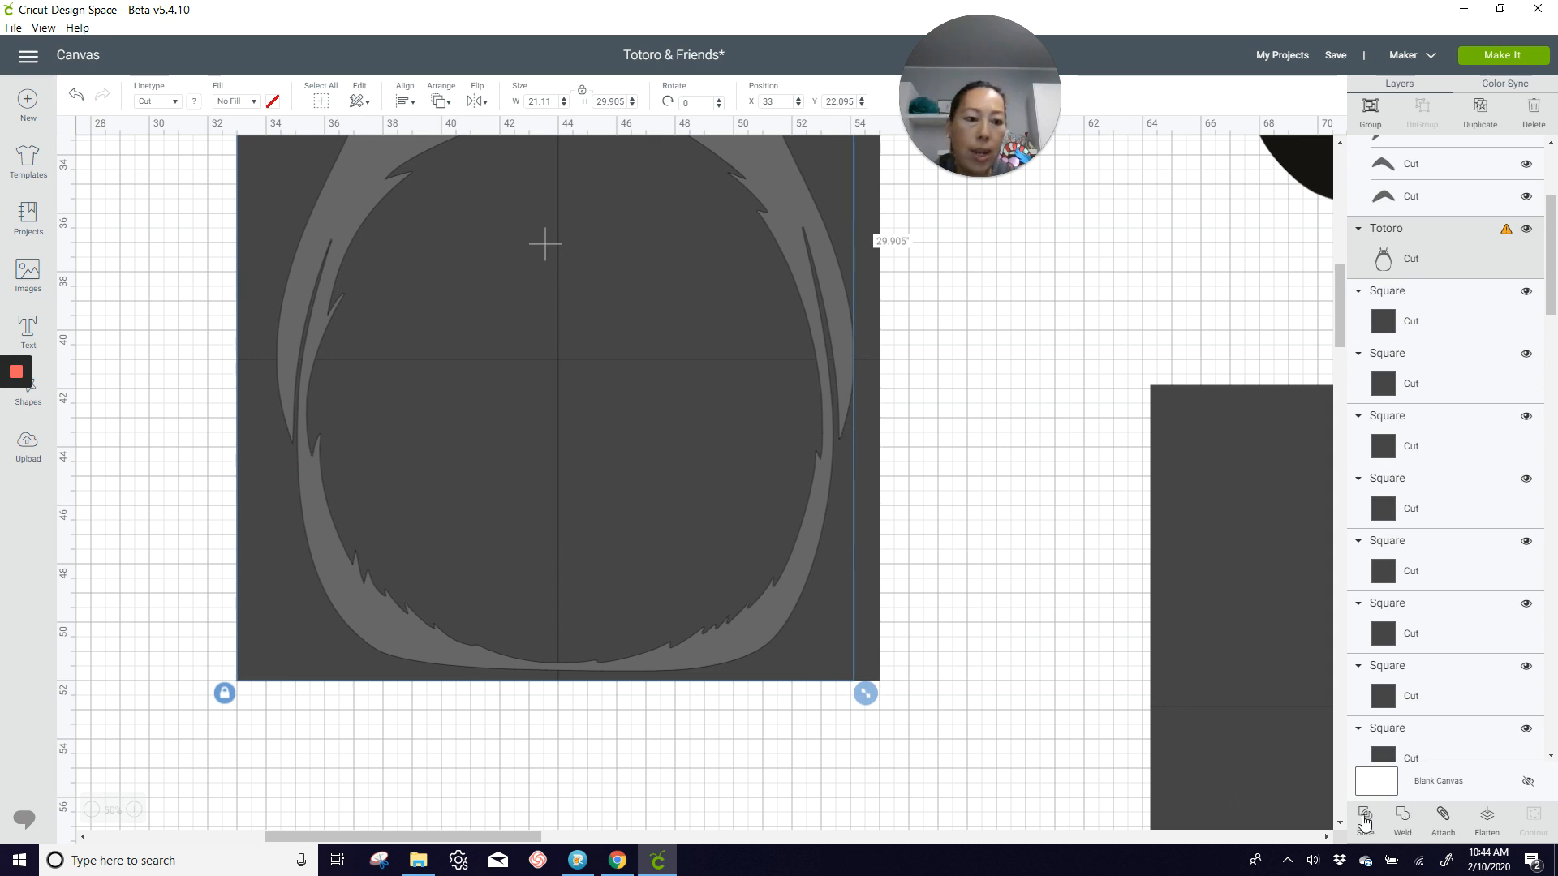
click(1363, 815)
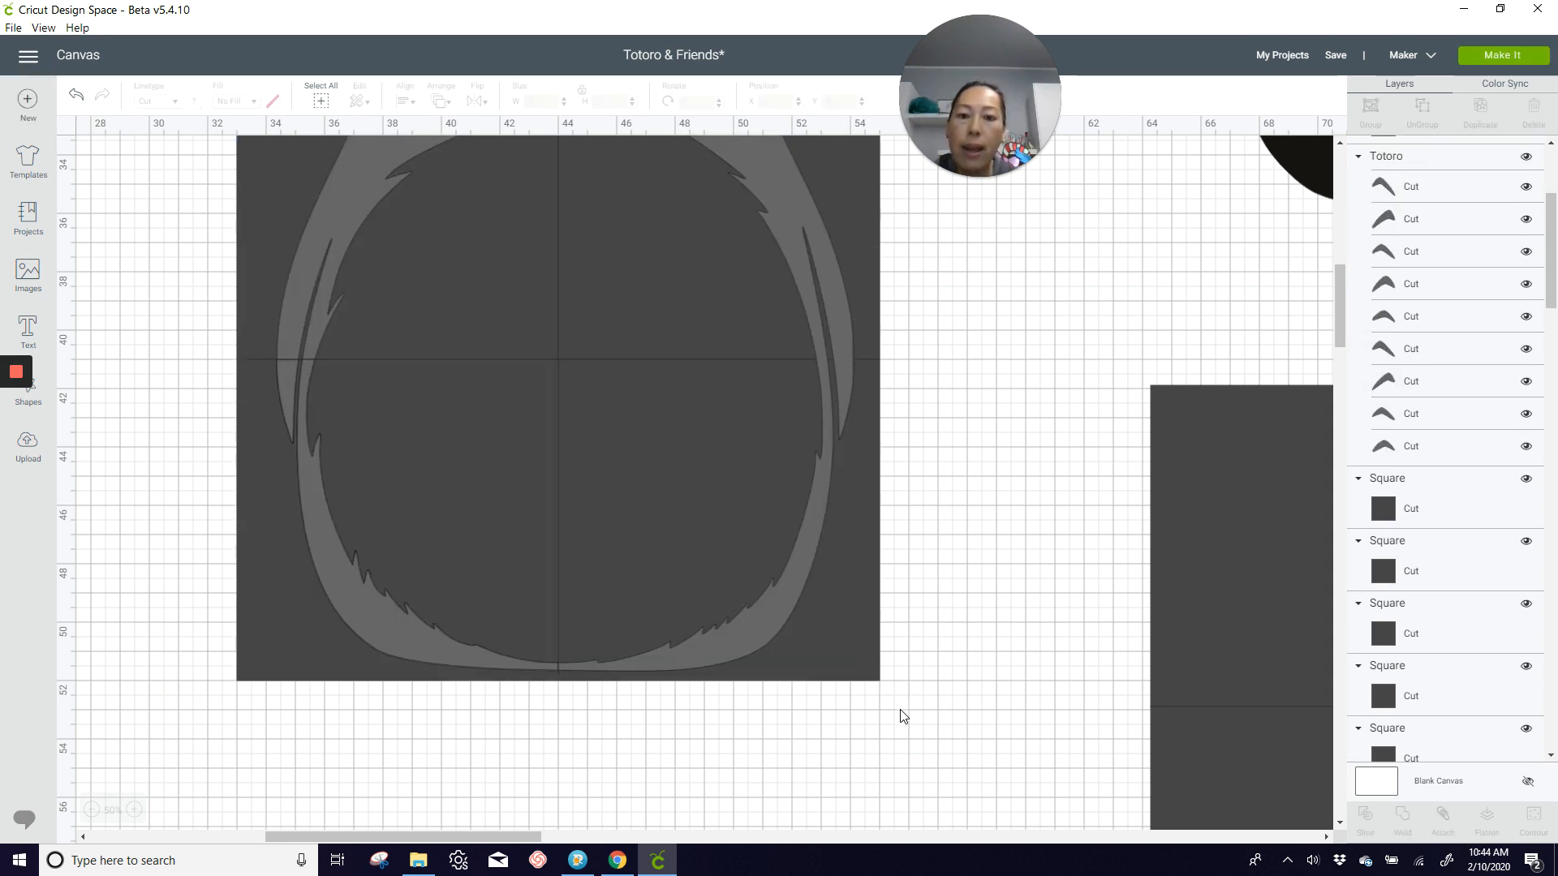
drag(898, 711, 687, 598)
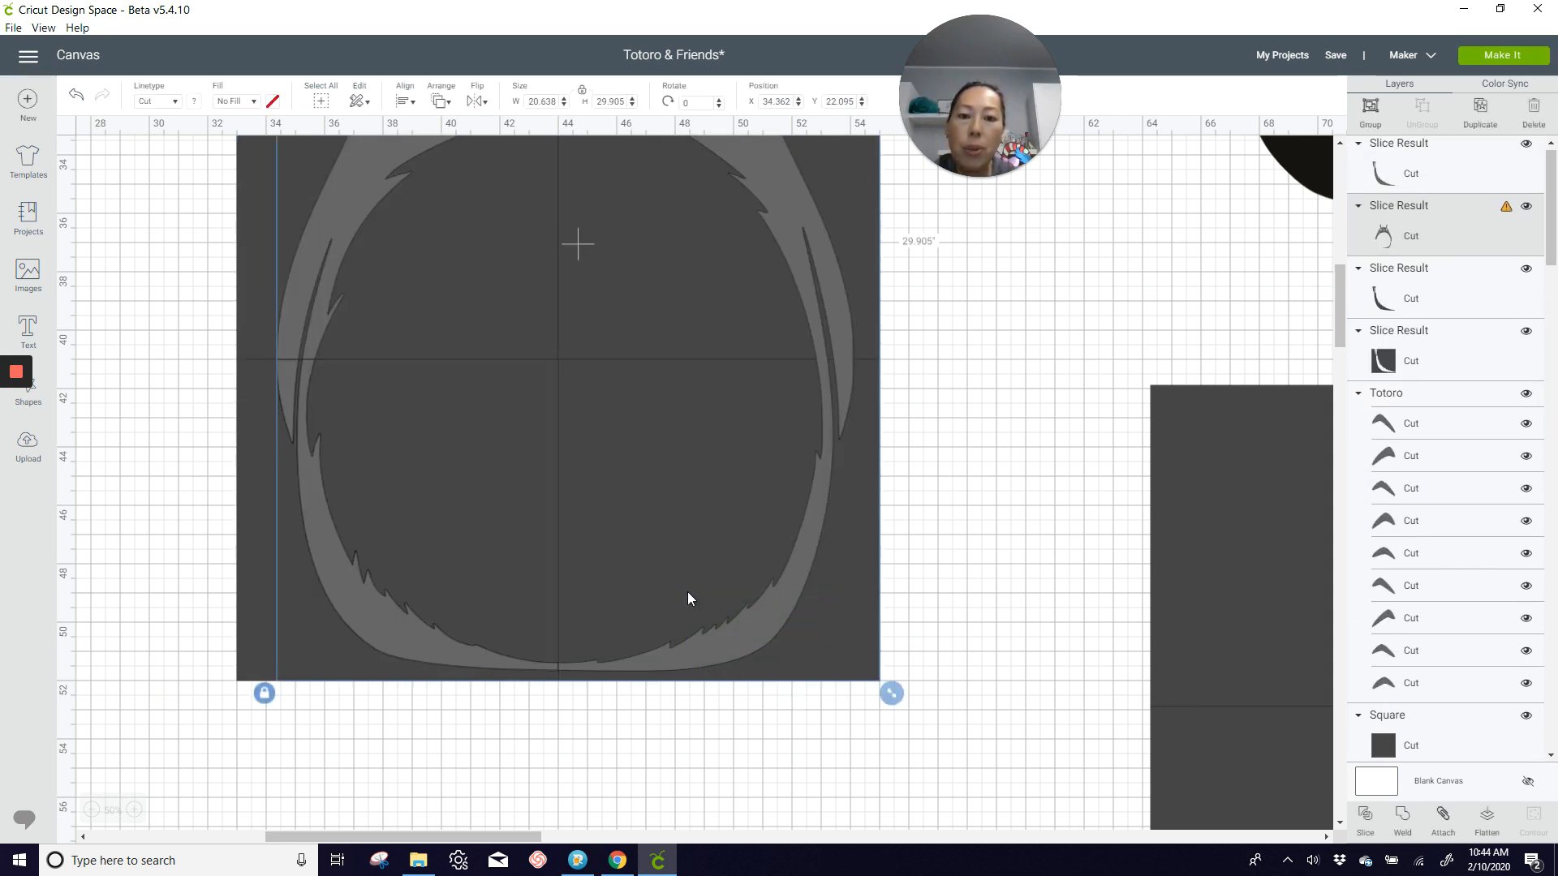
click(1365, 815)
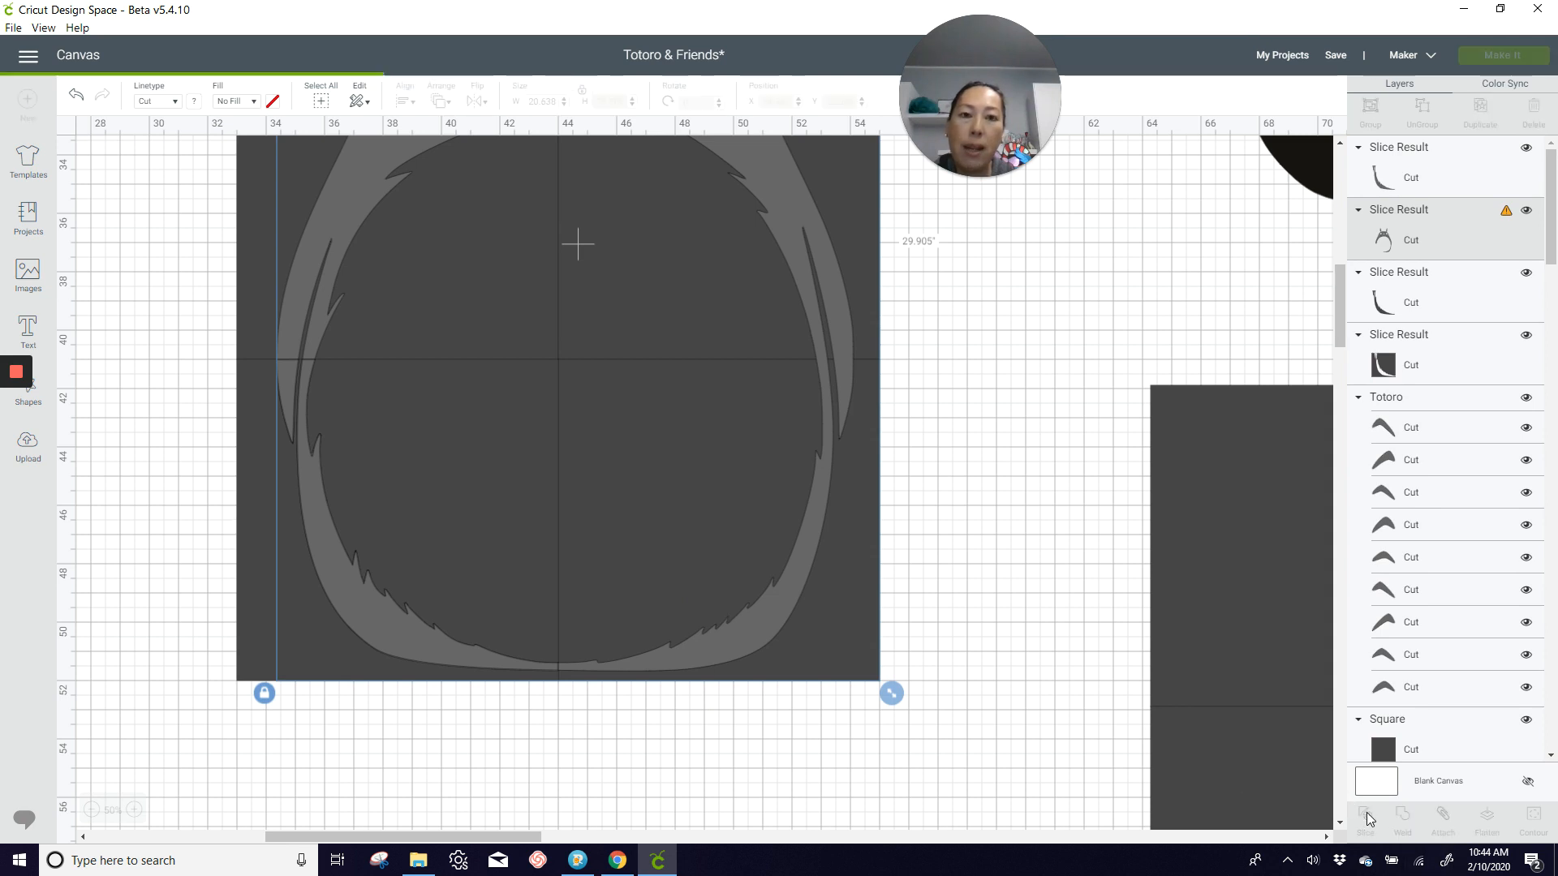
Step: Slice the gray Totoro body with the two middle grid squares, first the right one and then the left one
scroll(955, 594, up, 3)
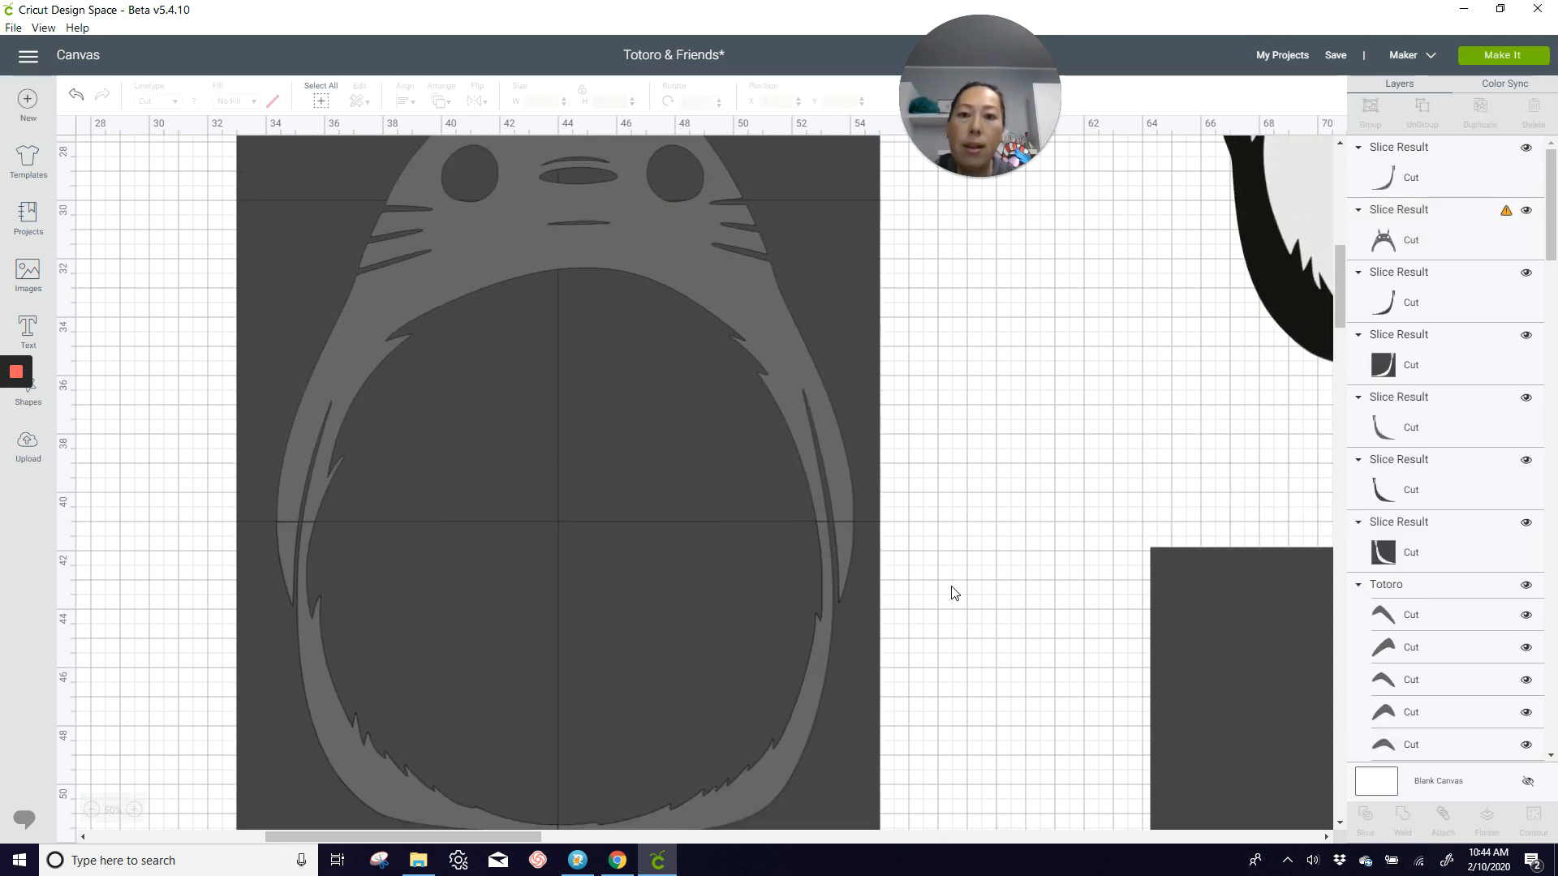
drag(974, 447, 546, 468)
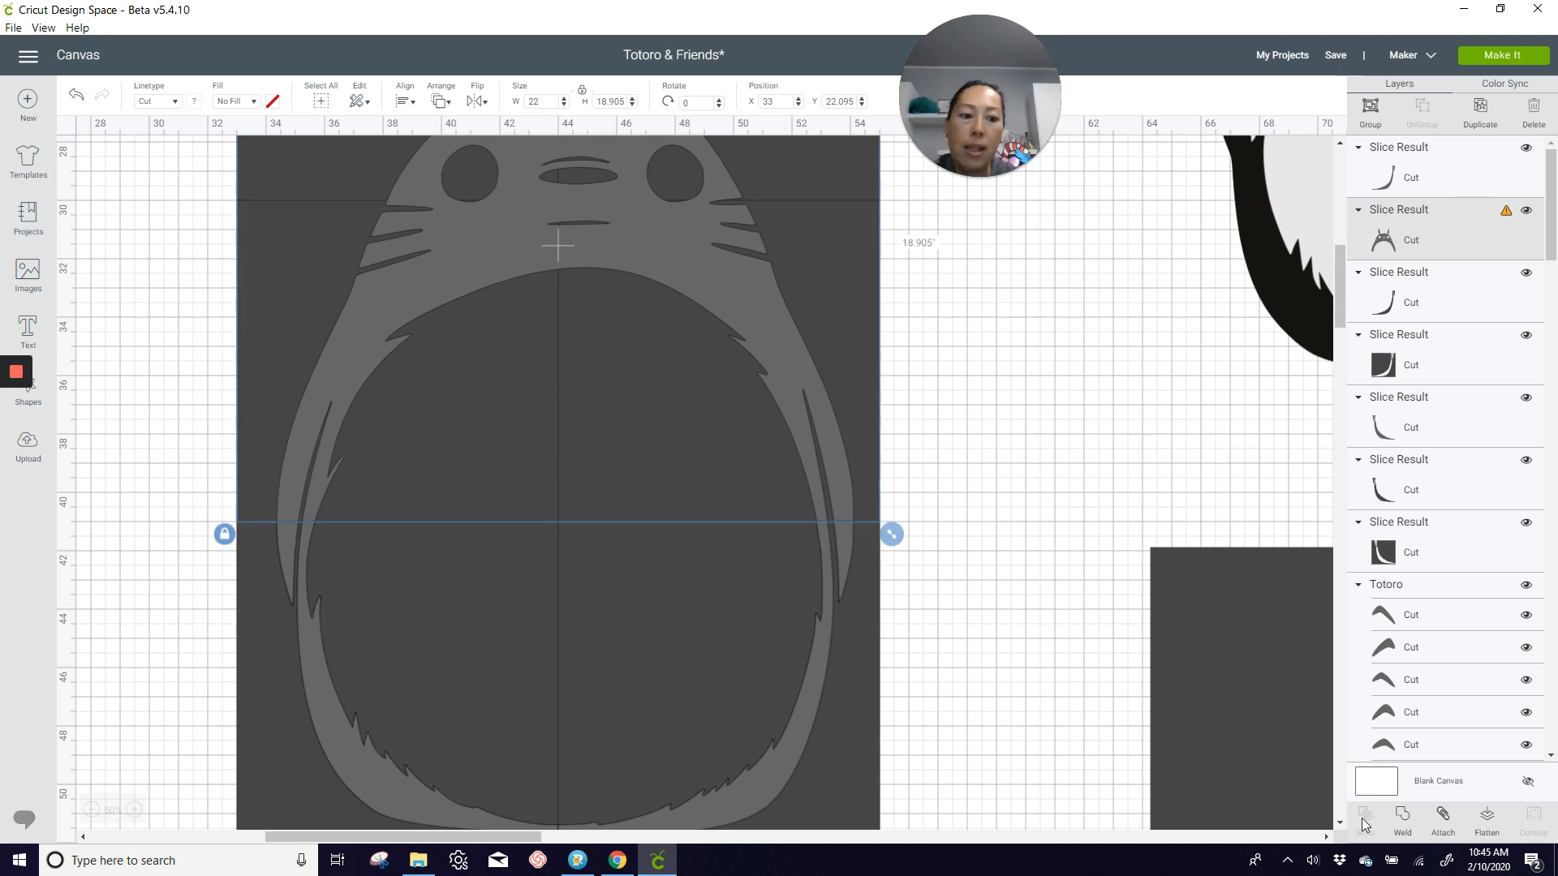
click(1118, 490)
drag(1024, 445, 791, 470)
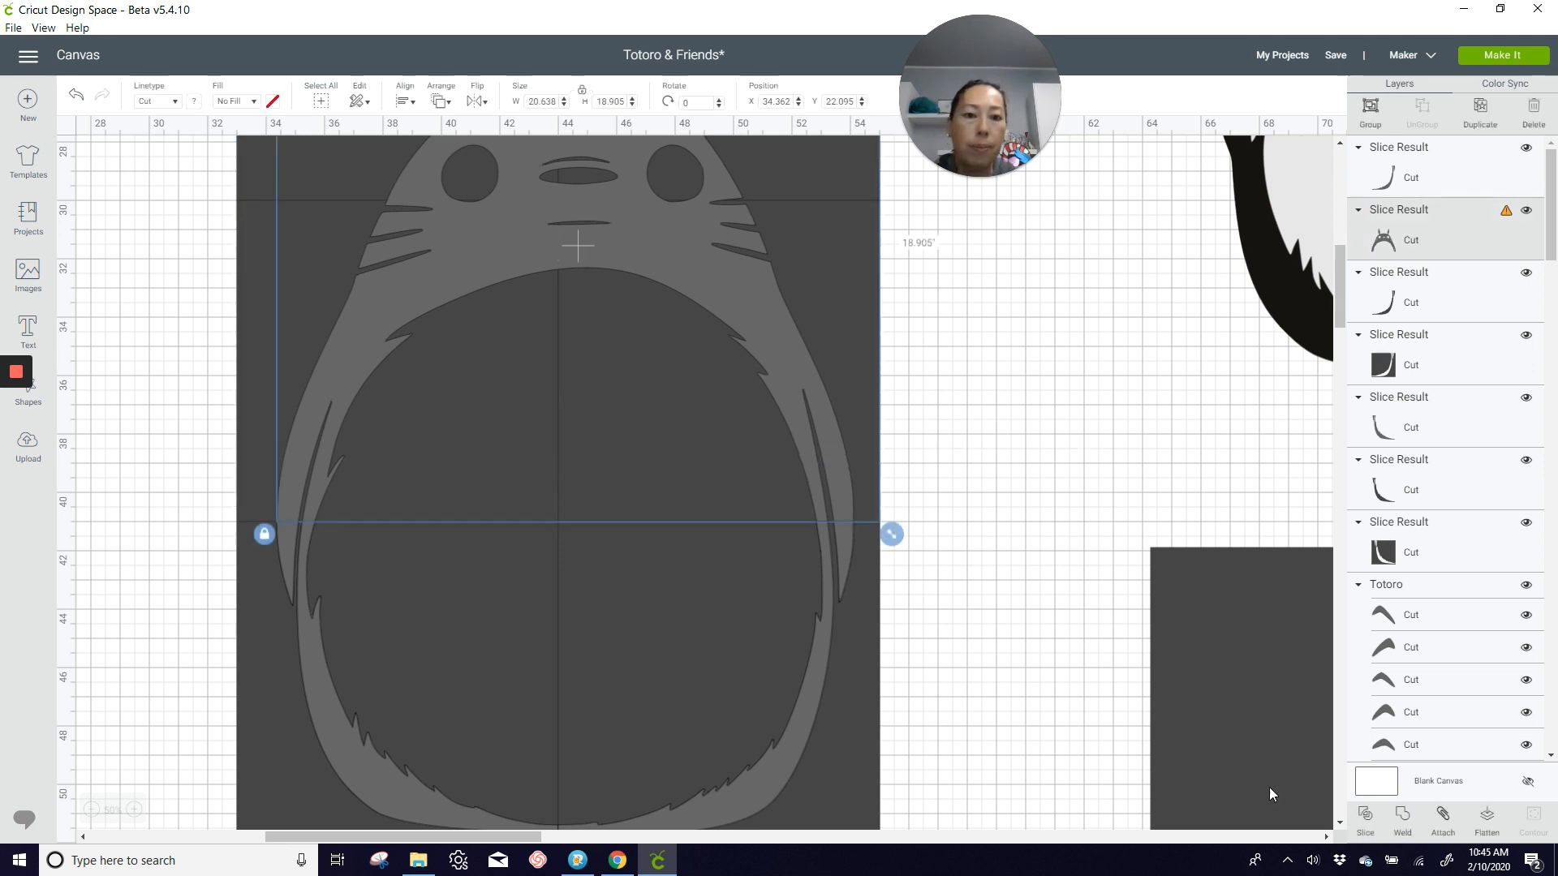
click(1366, 819)
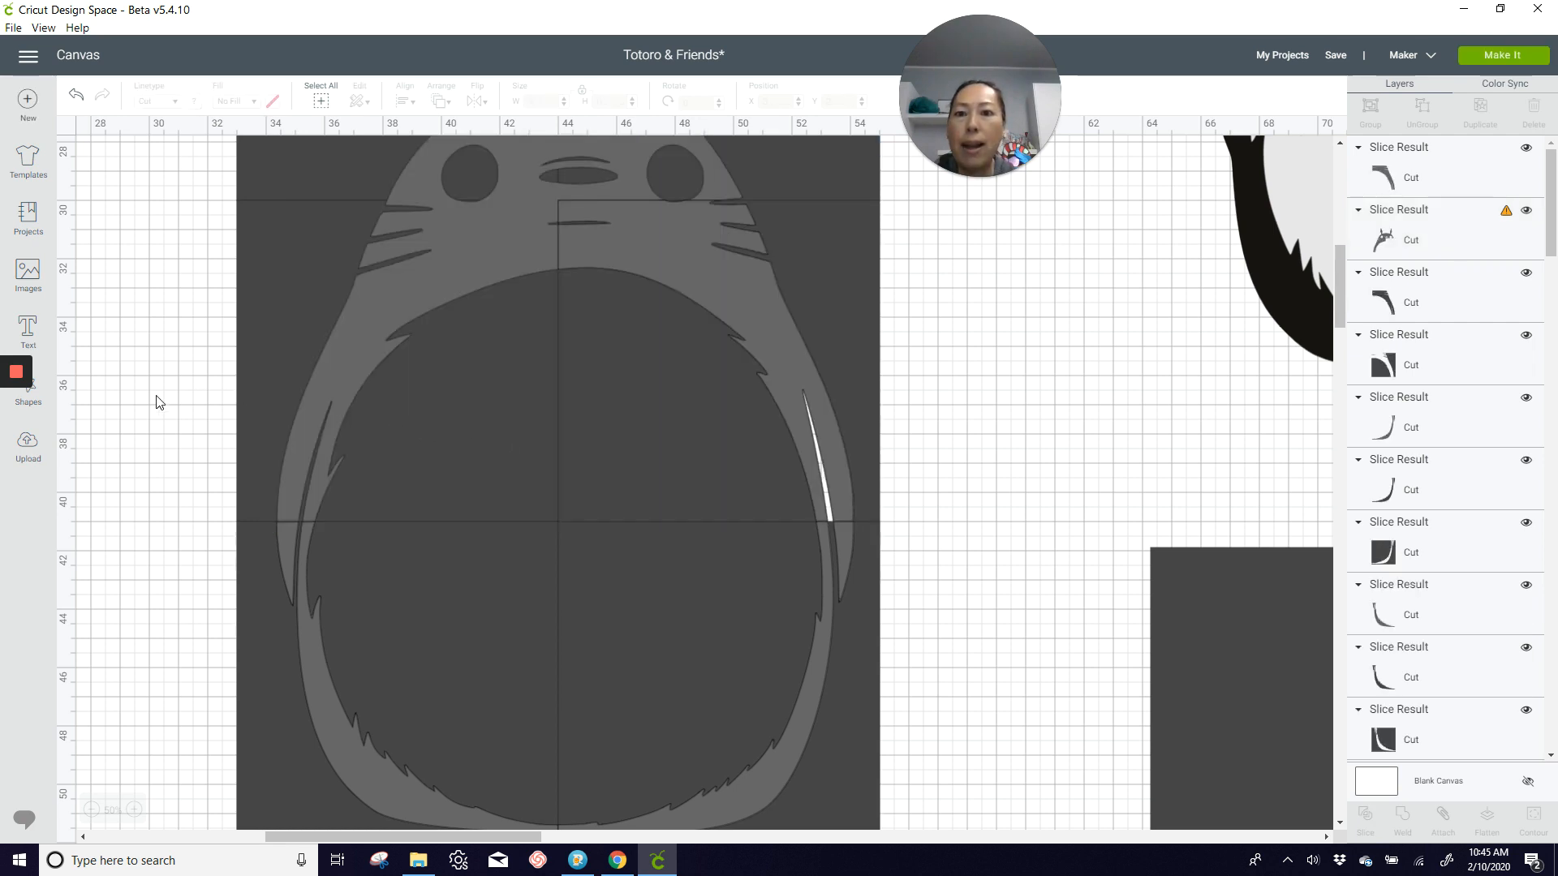
drag(142, 395, 344, 446)
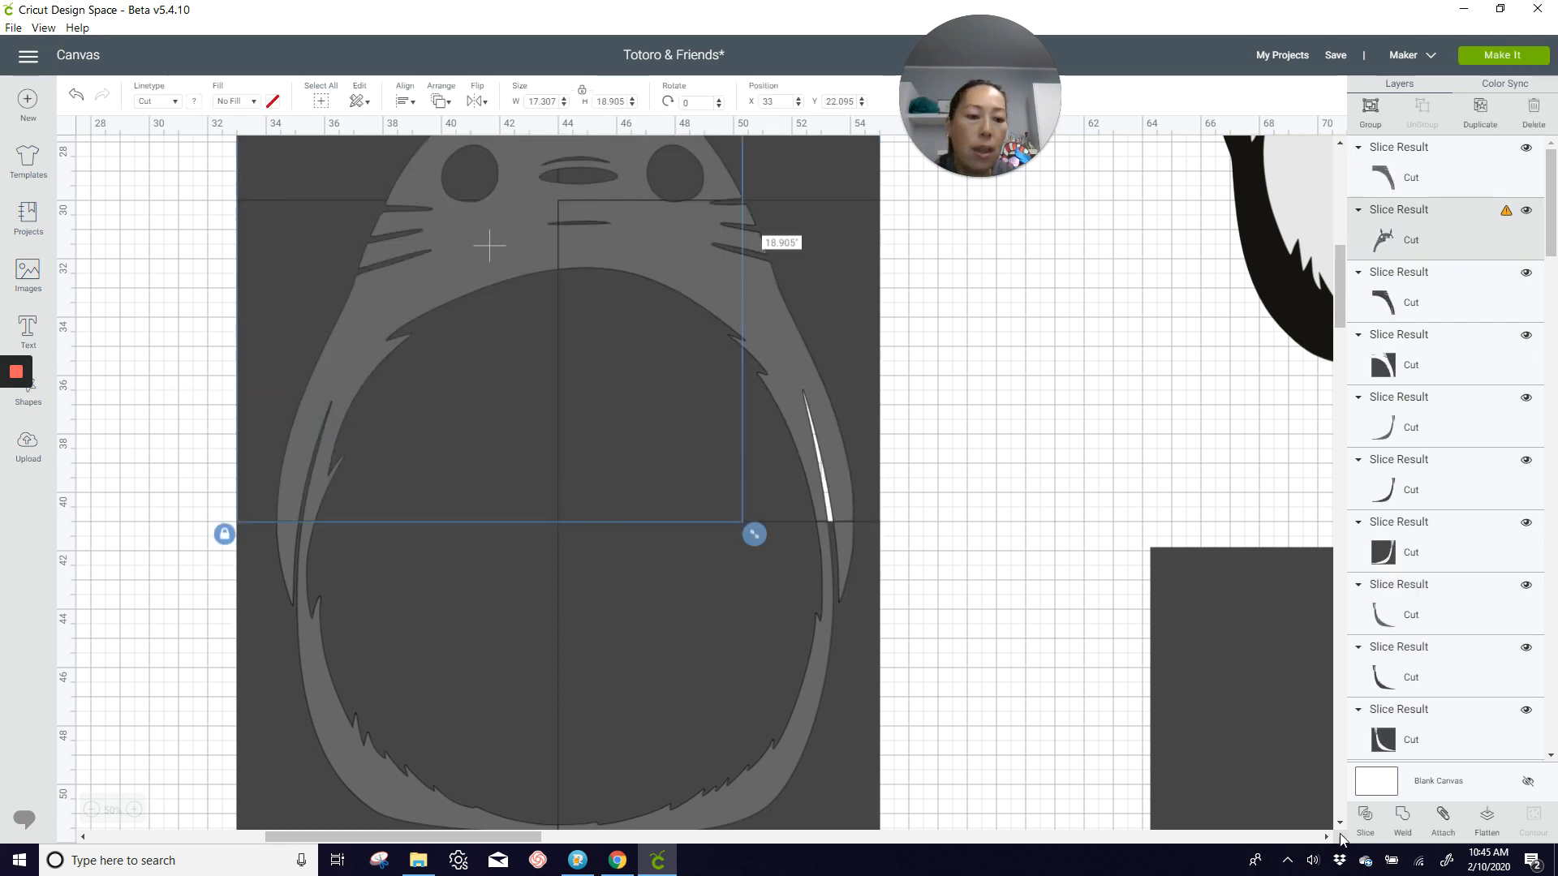
click(1364, 825)
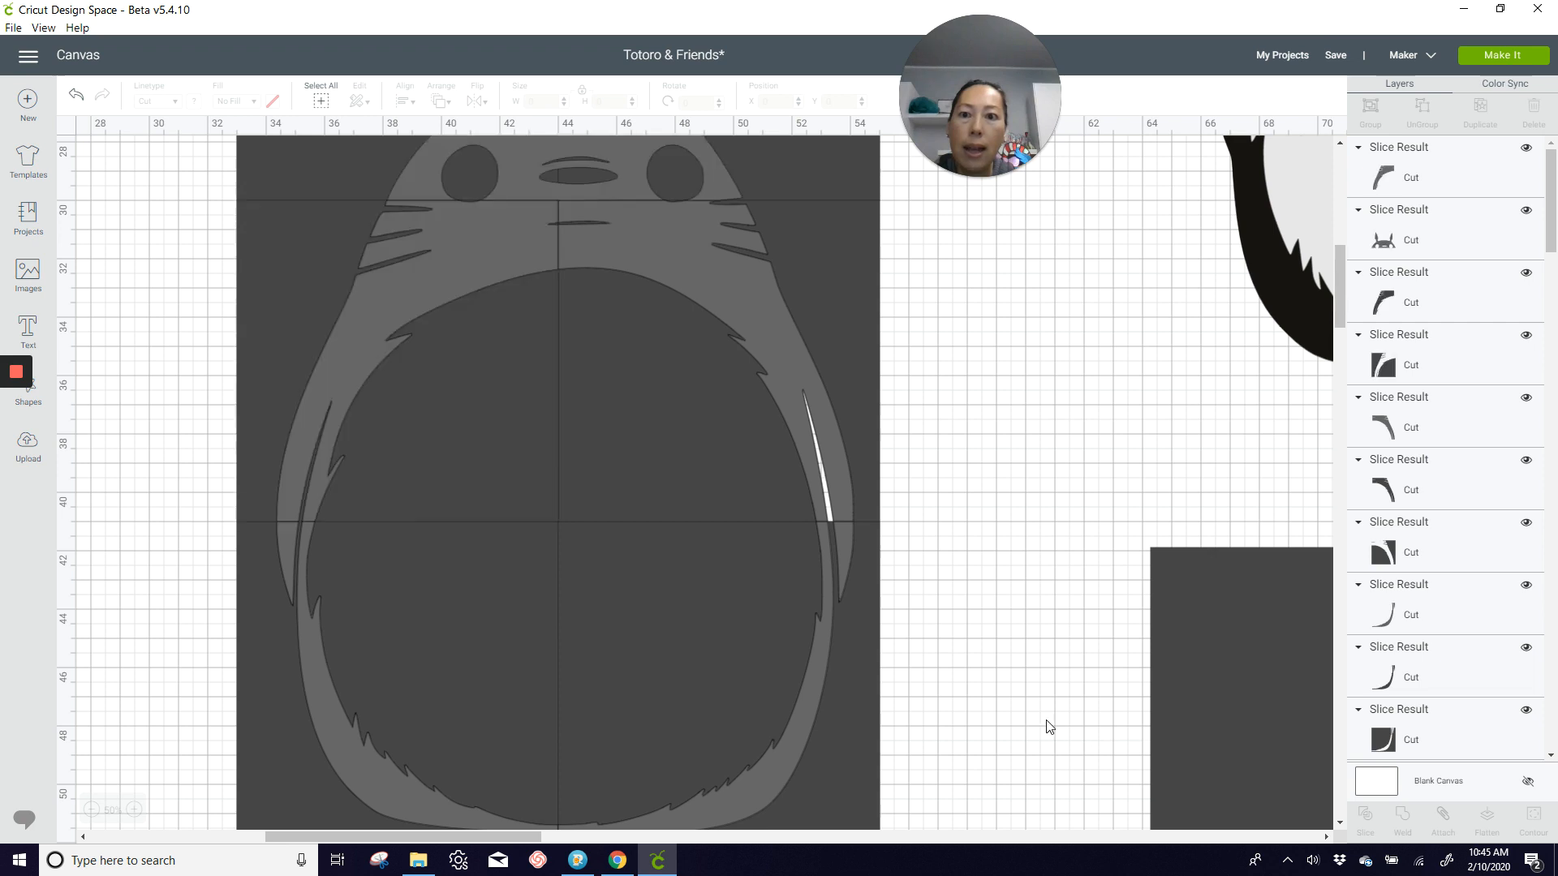
Step: Try slicing the gray Totoro's head with the upper-left grid square, and undo that slice
scroll(1040, 724, up, 3)
click(622, 357)
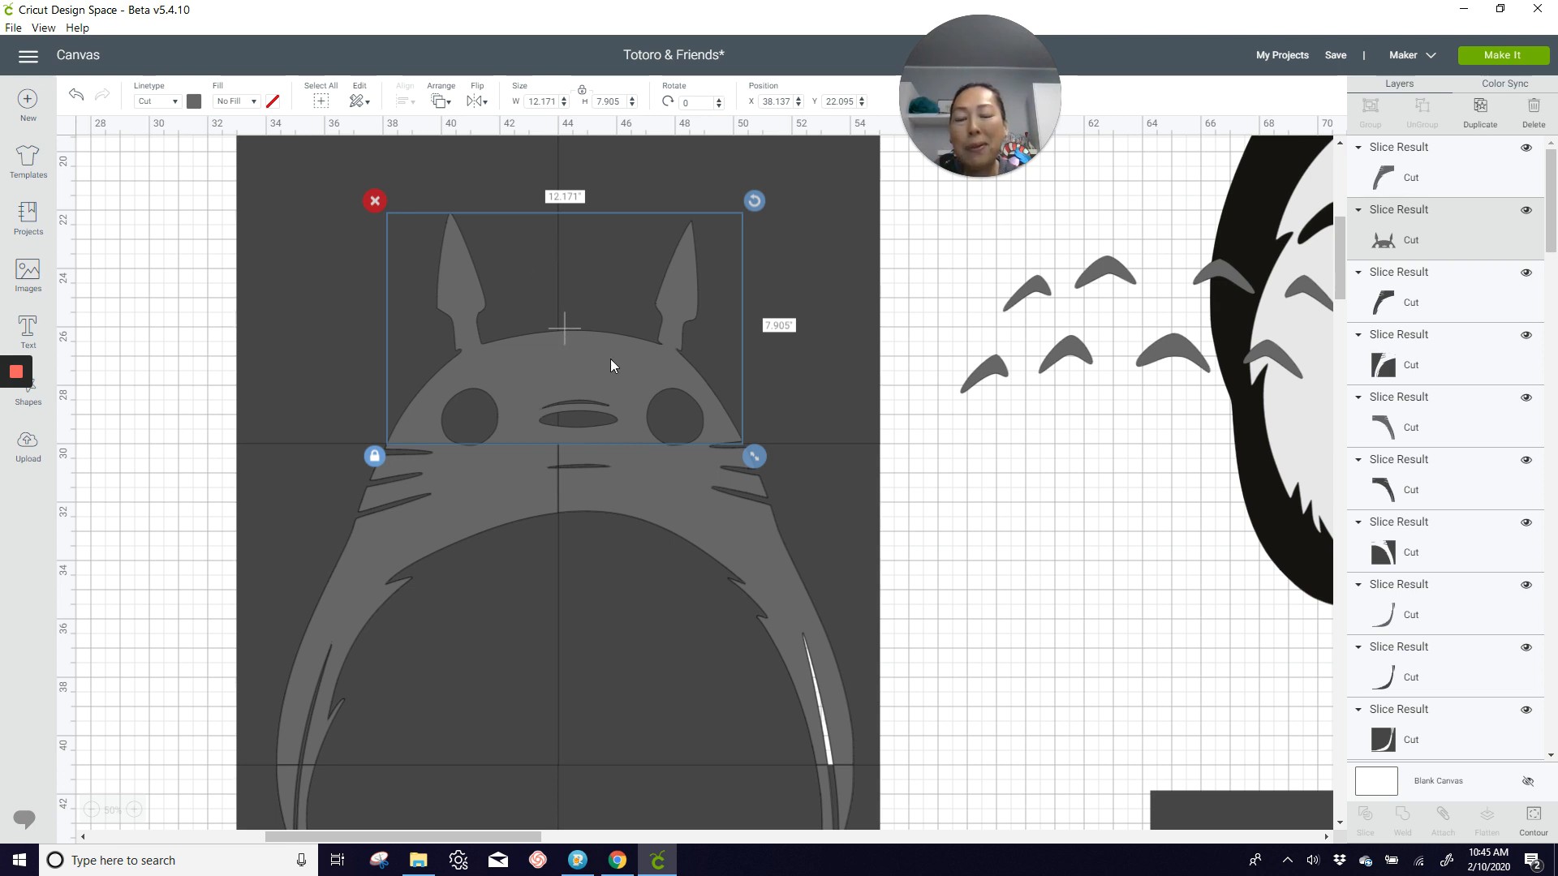
click(207, 321)
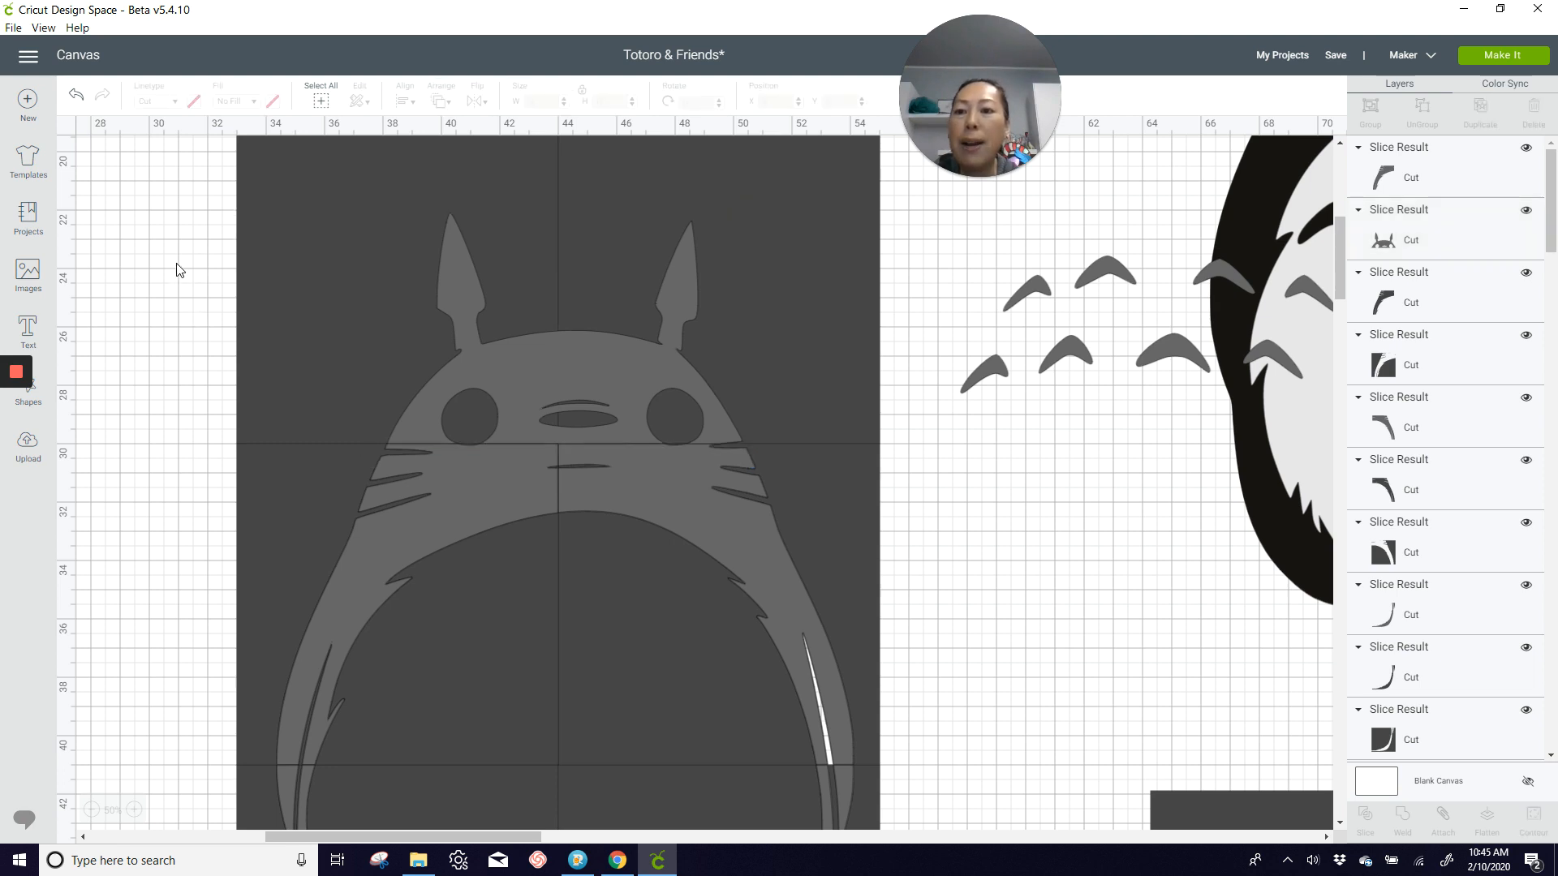
drag(176, 260, 769, 270)
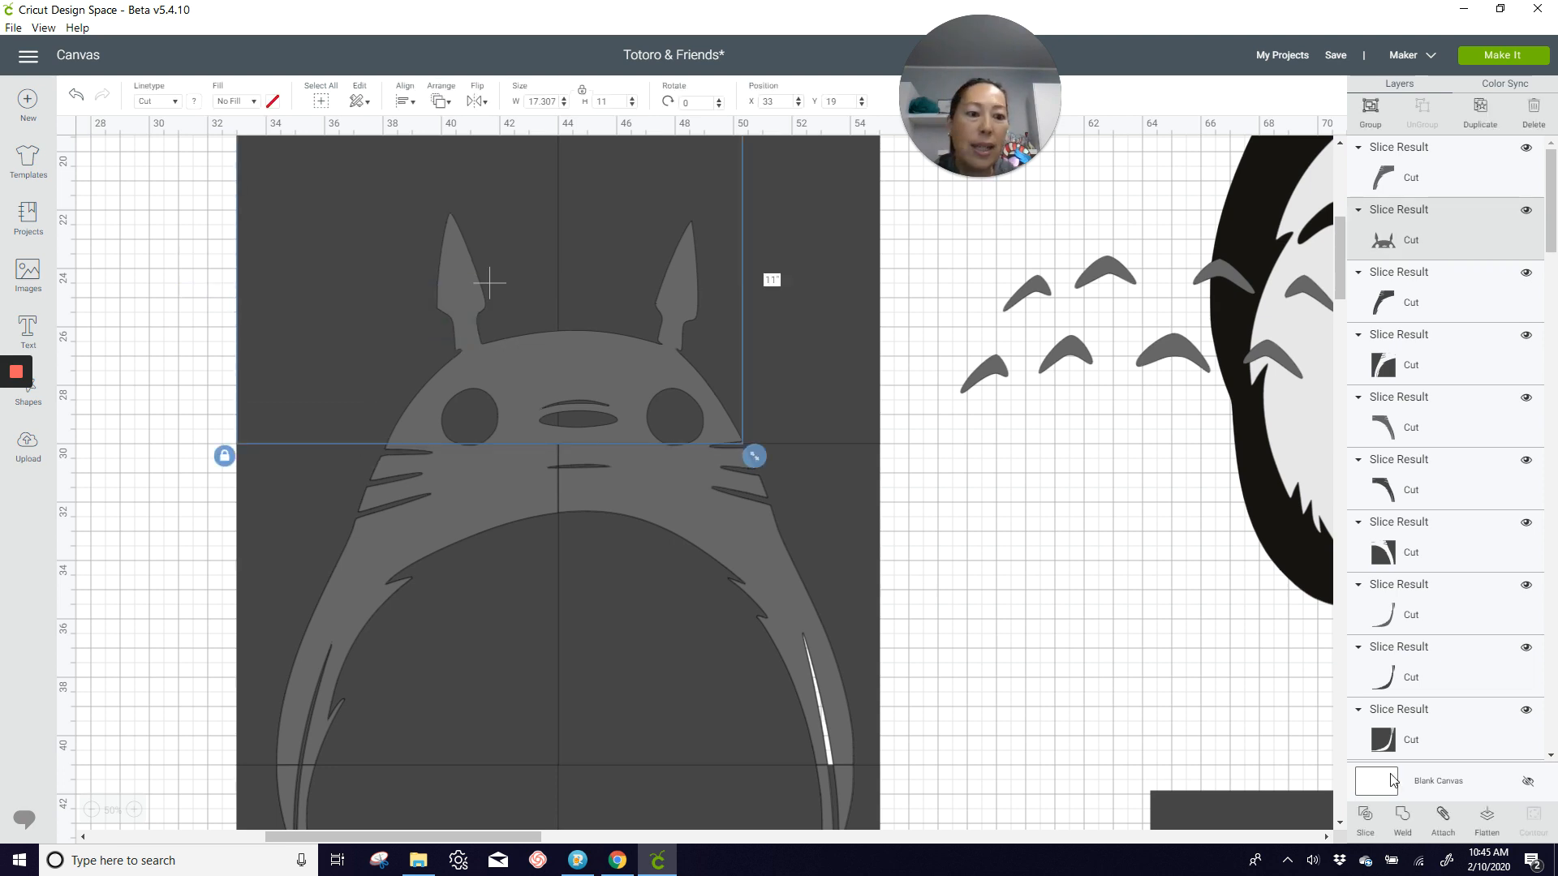
key(Delete)
key(ctrl+z)
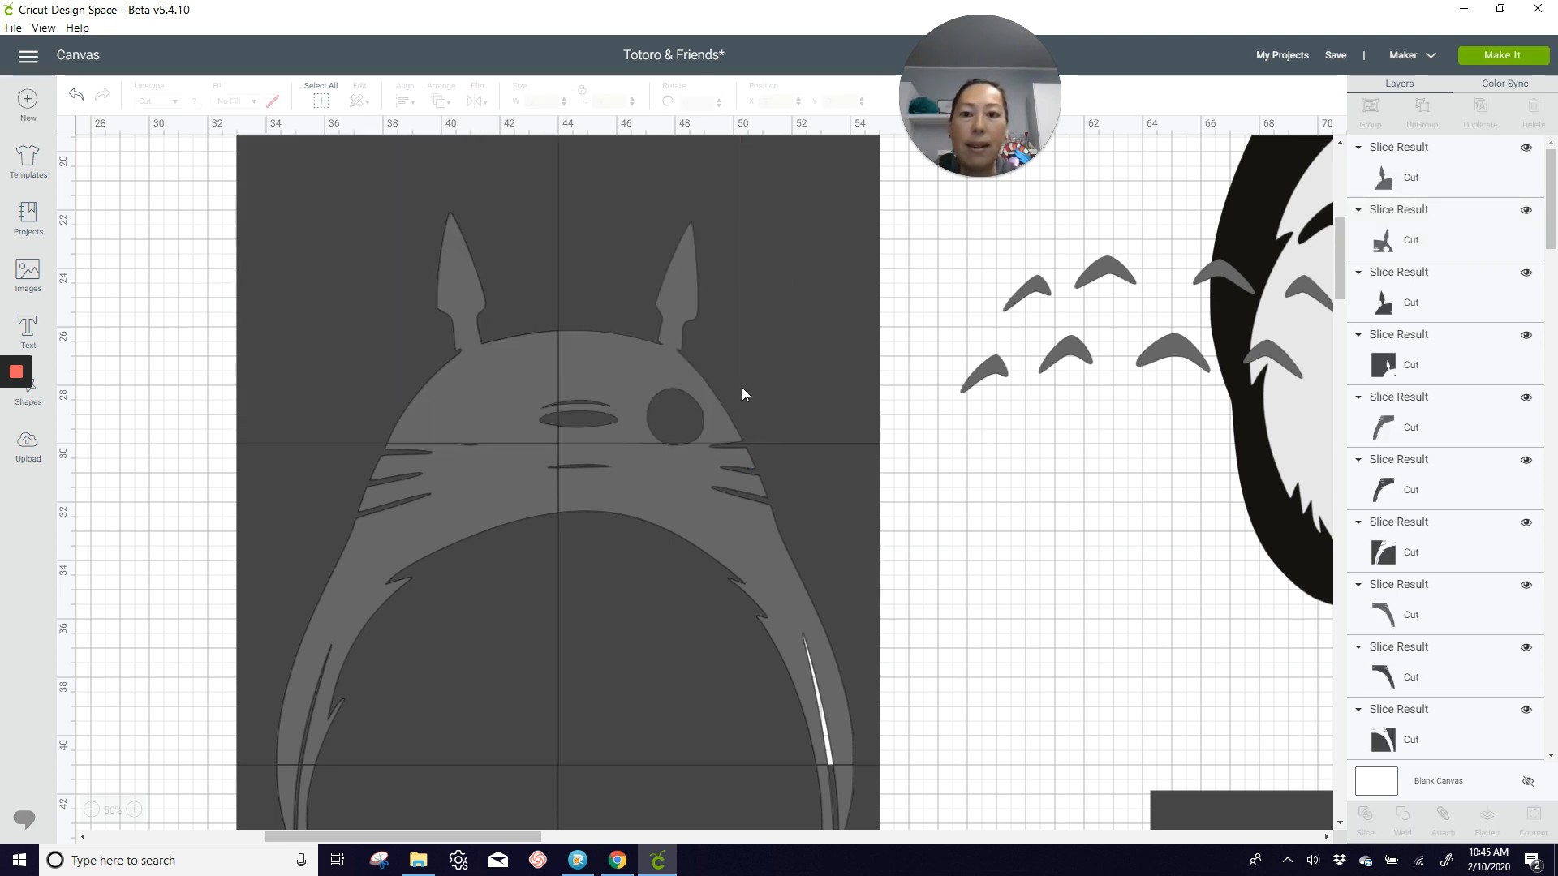
click(490, 403)
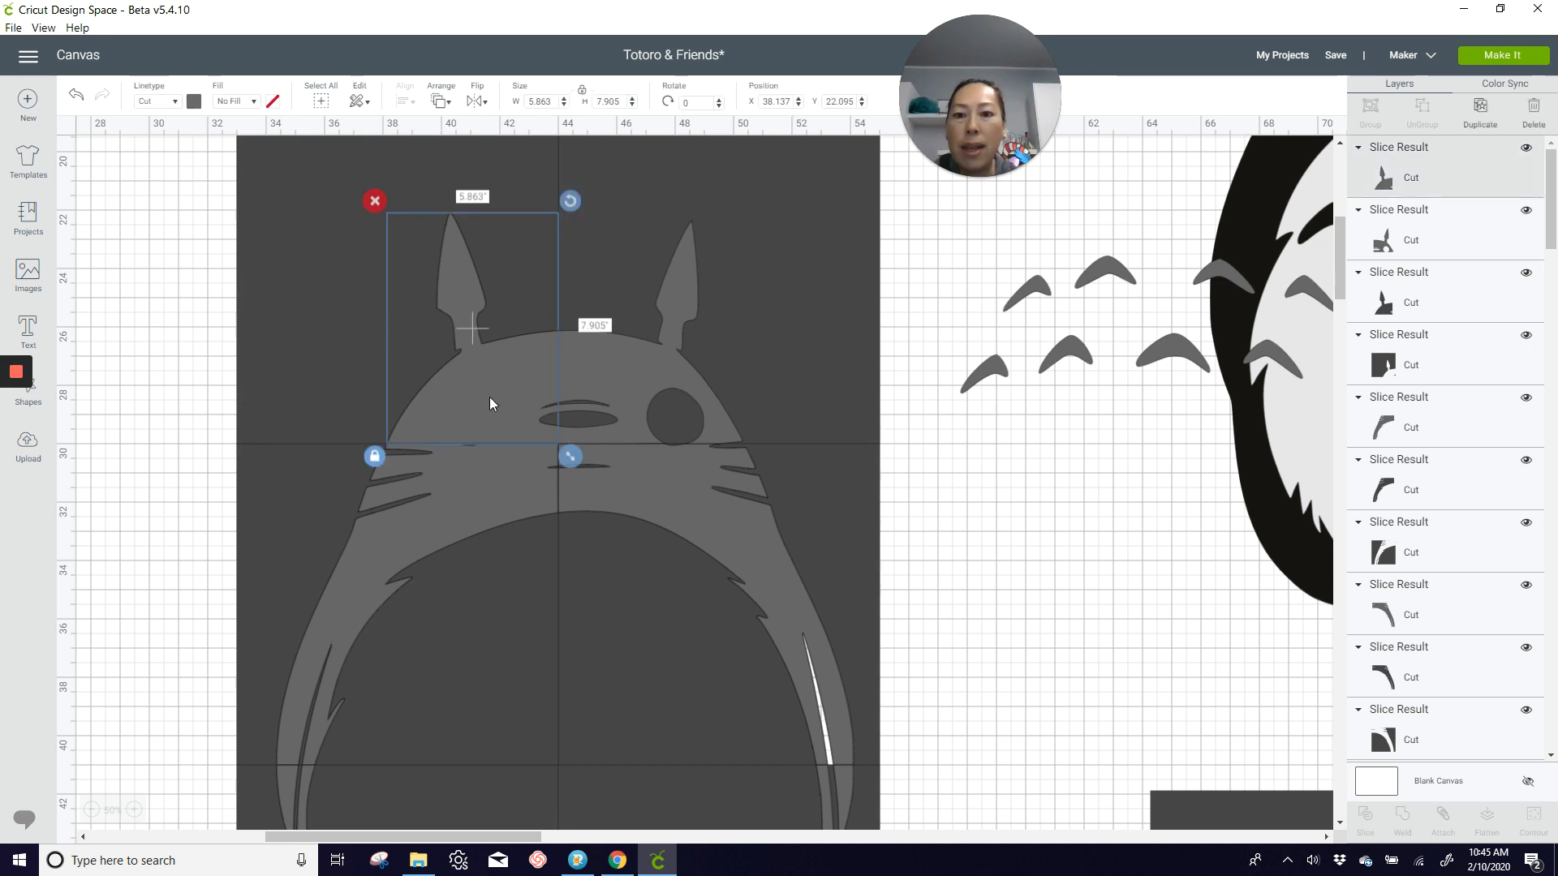
click(76, 94)
click(74, 97)
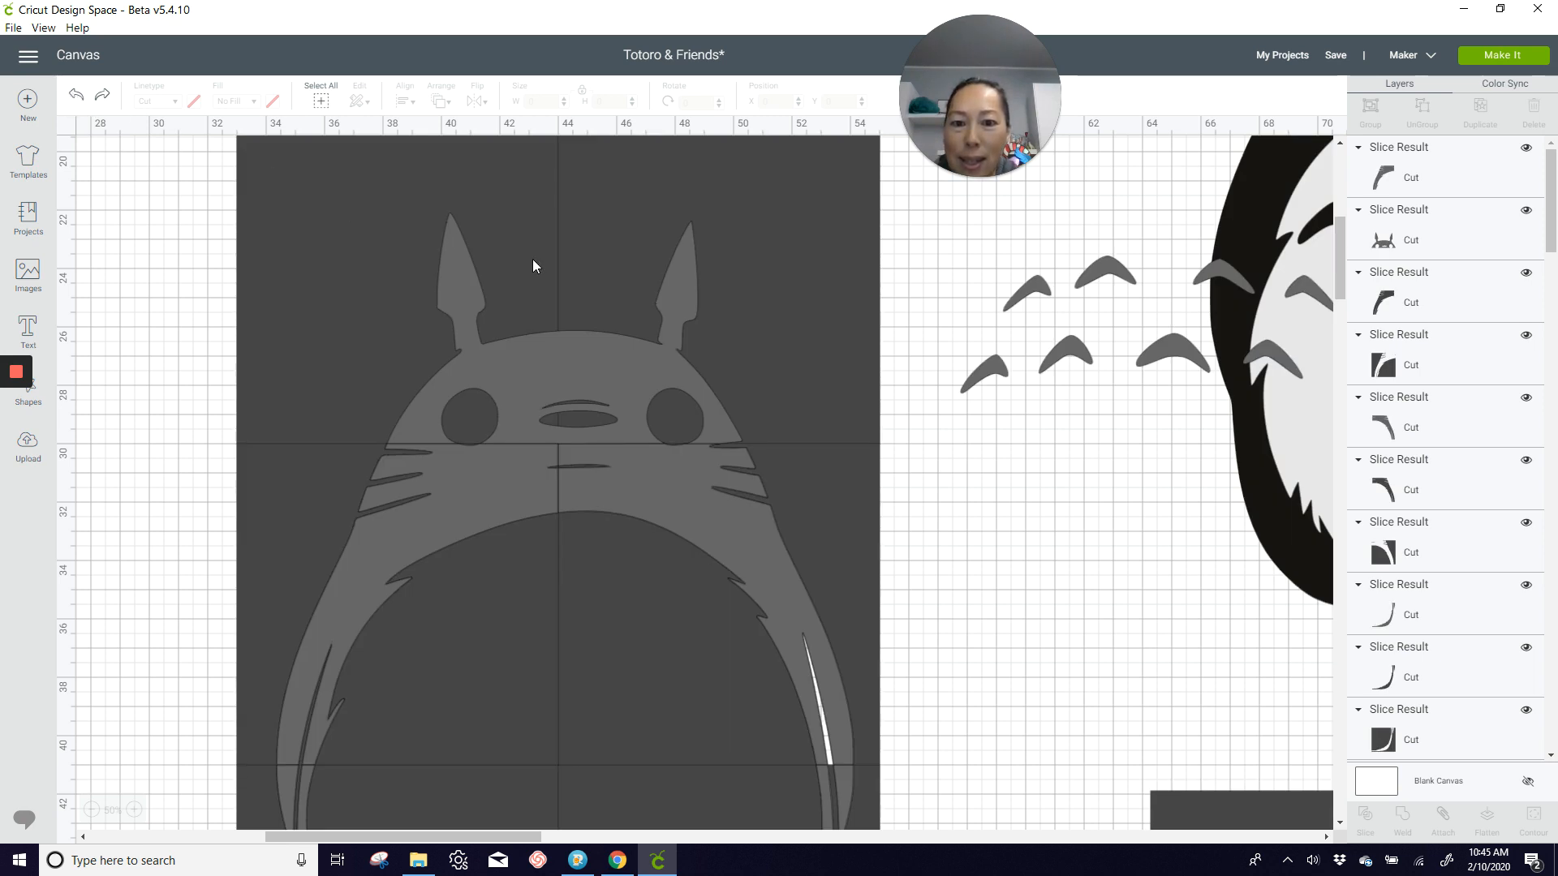
Step: Slice the gray Totoro's head with the upper-right grid square
drag(896, 407, 673, 408)
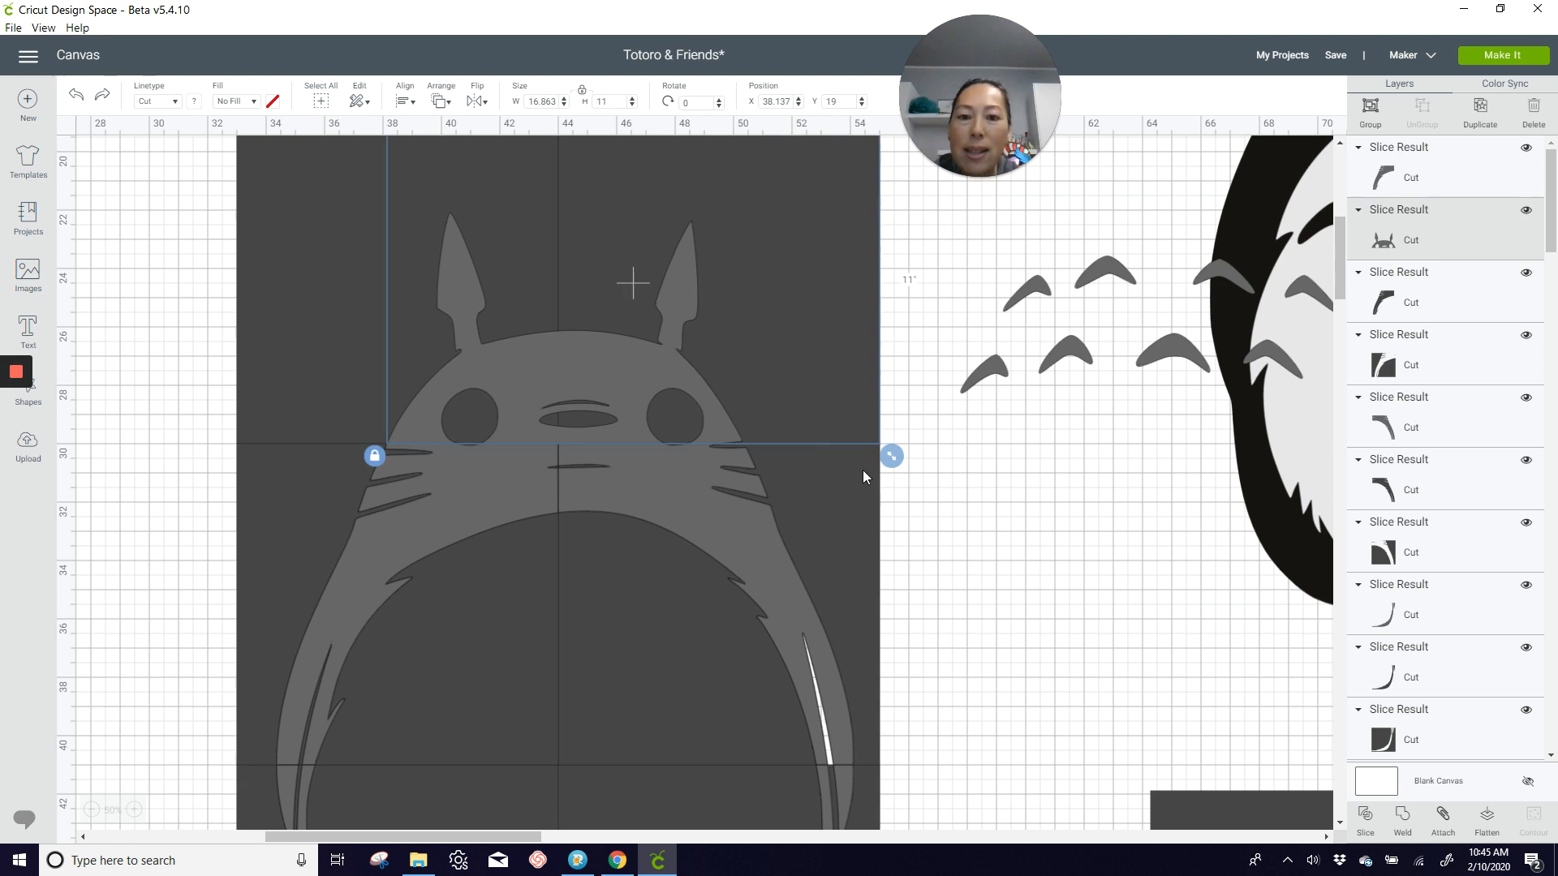
click(1366, 818)
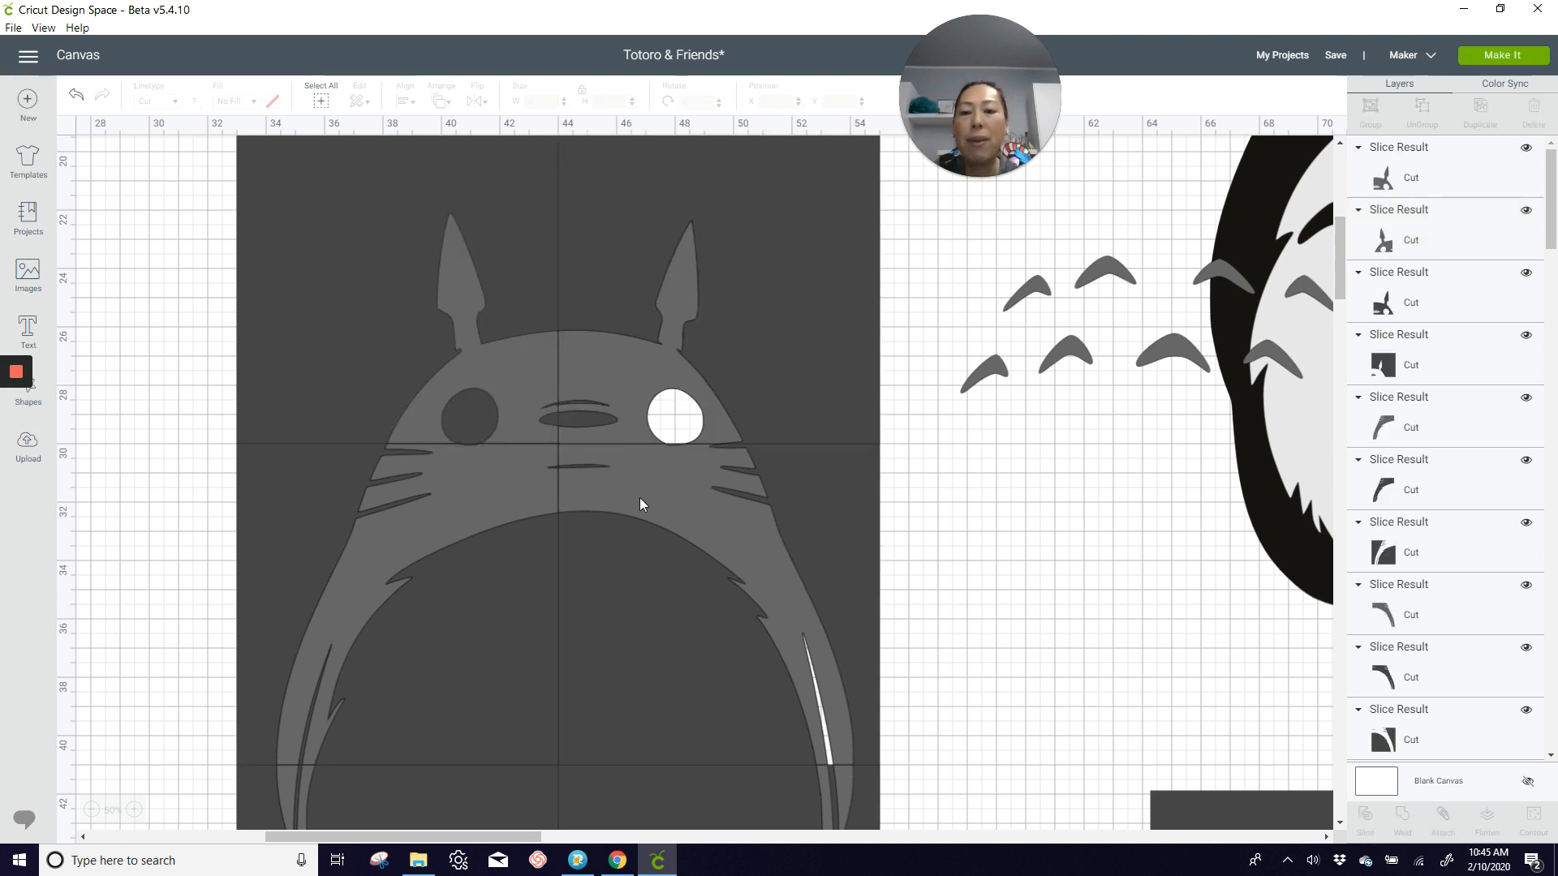
Step: Move the two gray head pieces and the two middle body pieces up off the grid, keeping them arranged as the character
scroll(626, 464, down, 5)
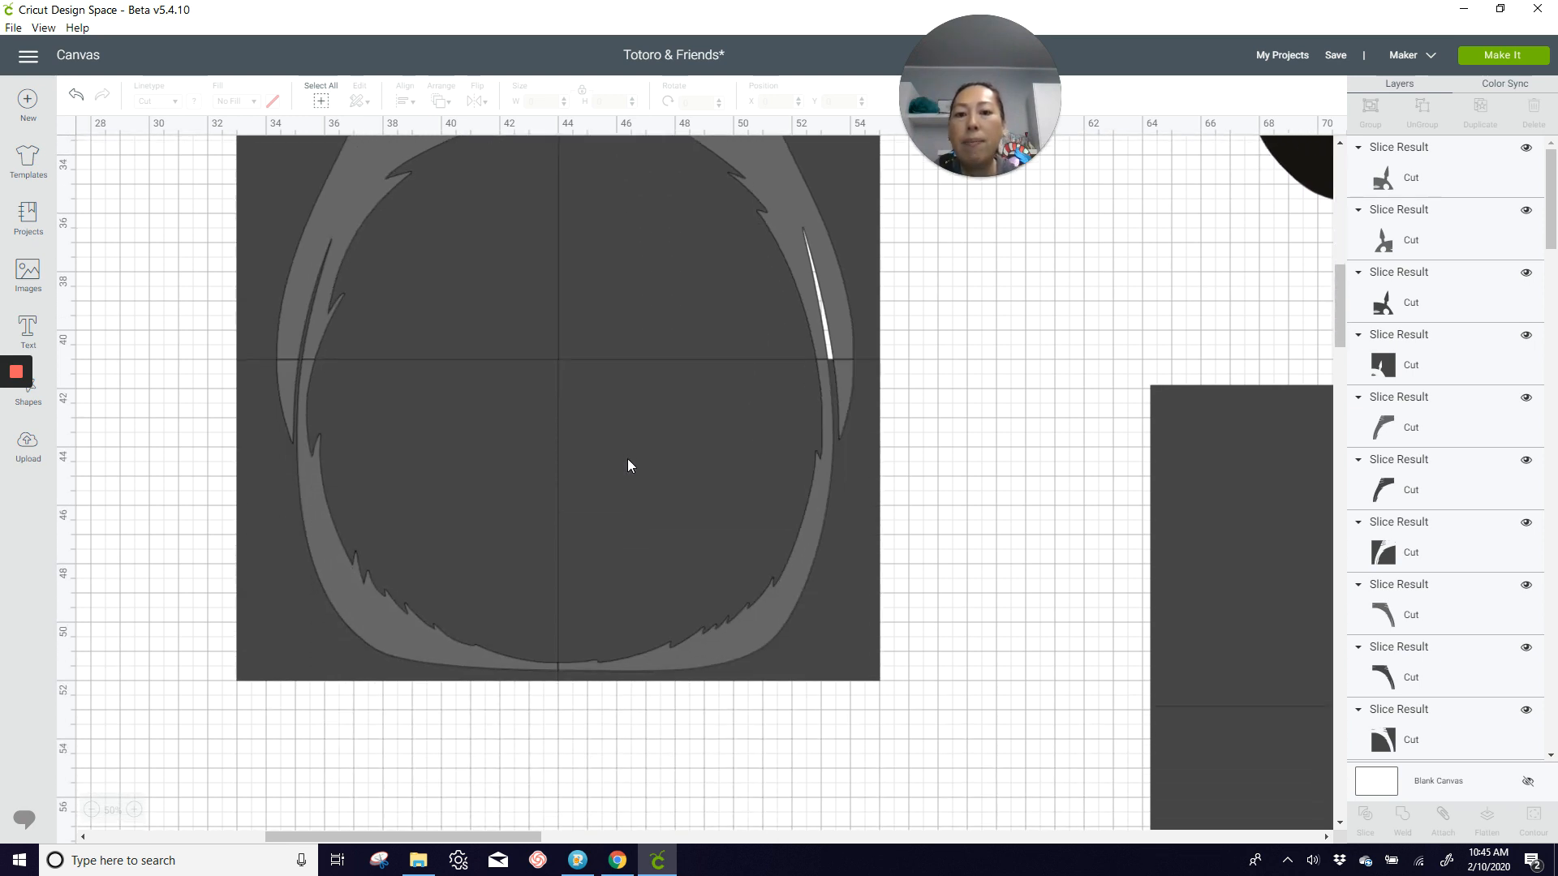
click(92, 809)
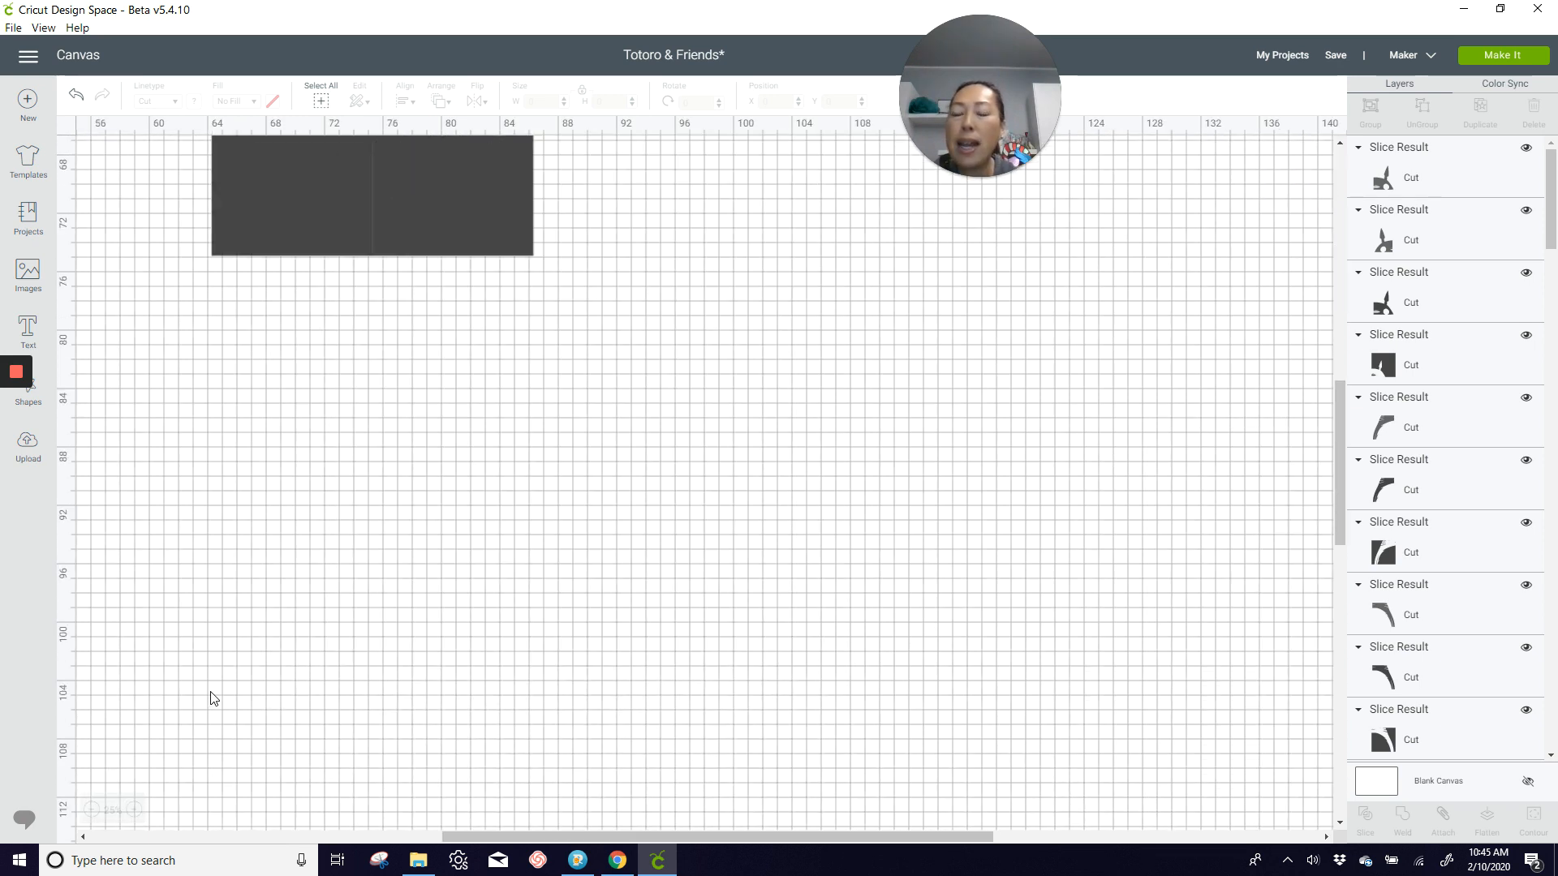
scroll(219, 681, up, 5)
scroll(230, 668, up, 8)
scroll(247, 650, down, 3)
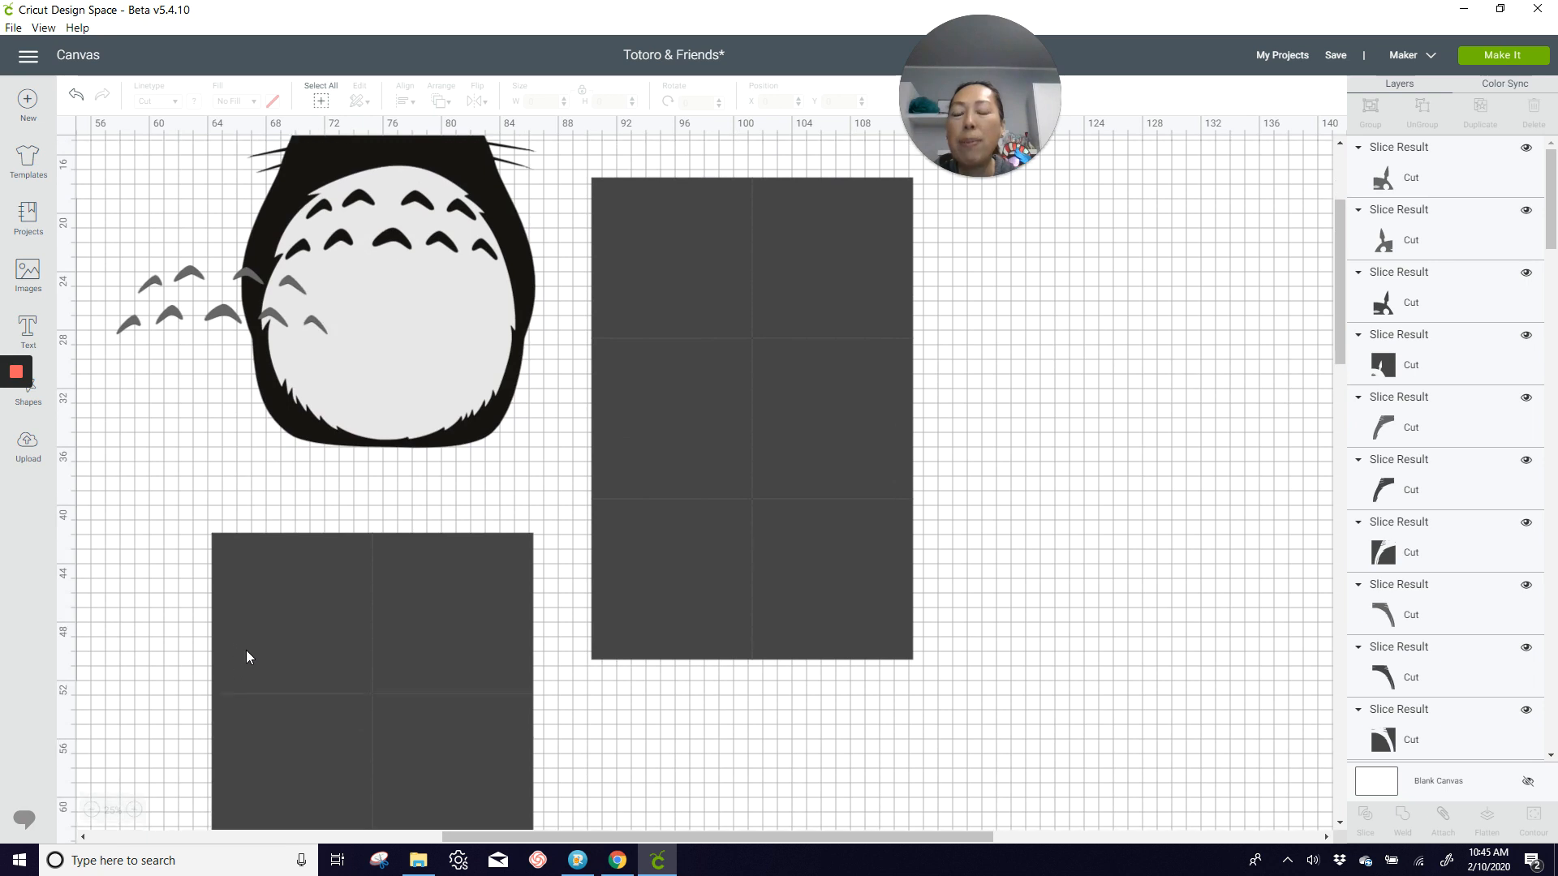
scroll(339, 620, up, 5)
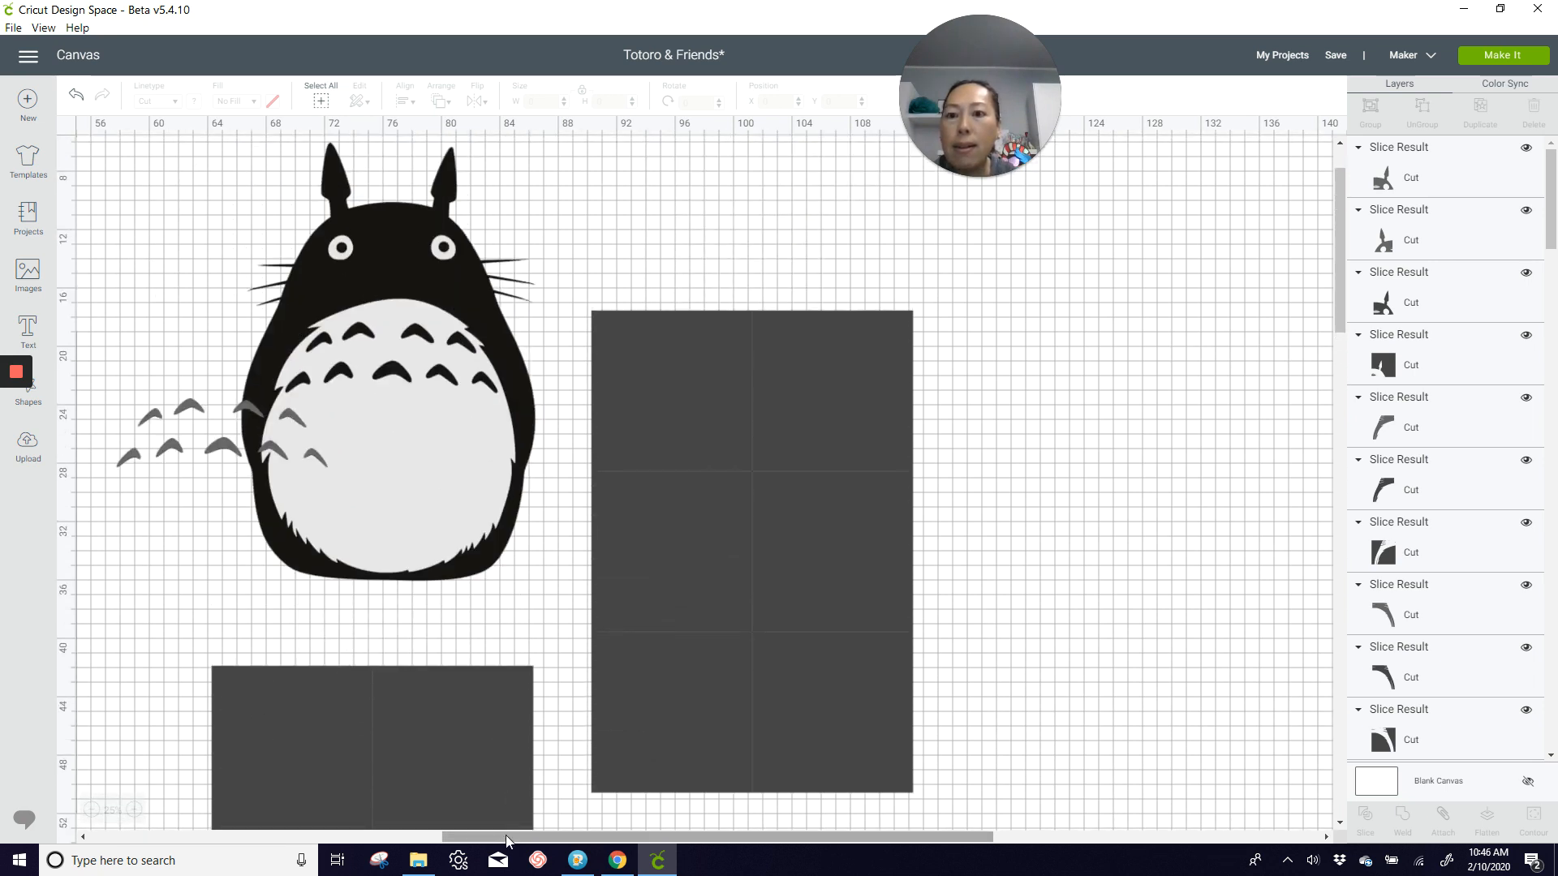
drag(475, 836, 273, 835)
drag(358, 442, 422, 218)
drag(441, 441, 515, 213)
drag(406, 500, 503, 274)
drag(323, 513, 396, 289)
Step: Delete the leftover dark slice results of the upper four grid squares
click(189, 468)
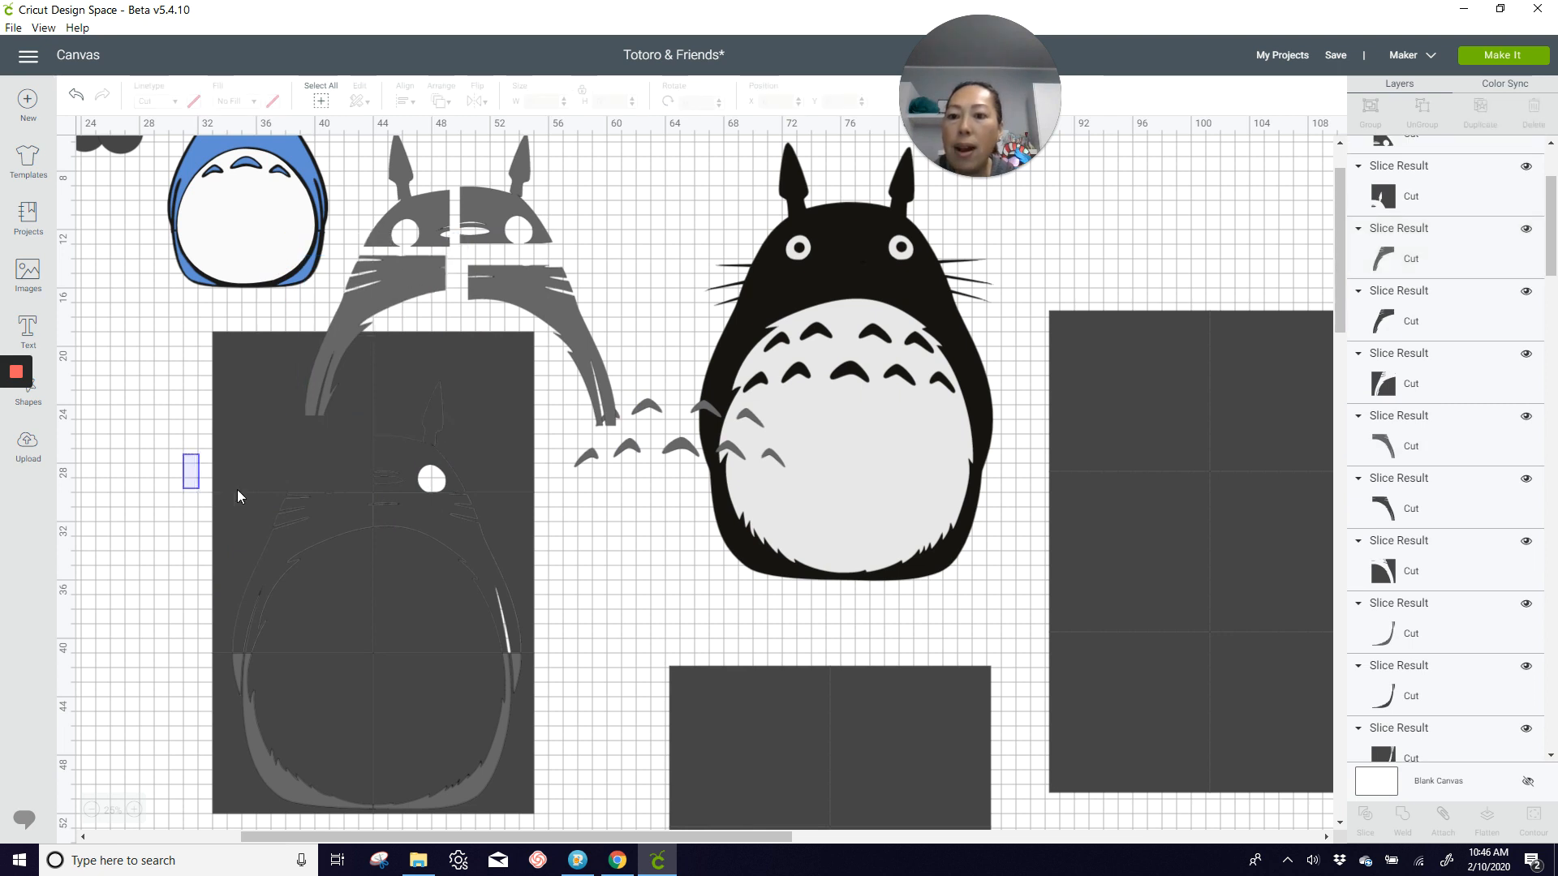
drag(238, 496, 536, 555)
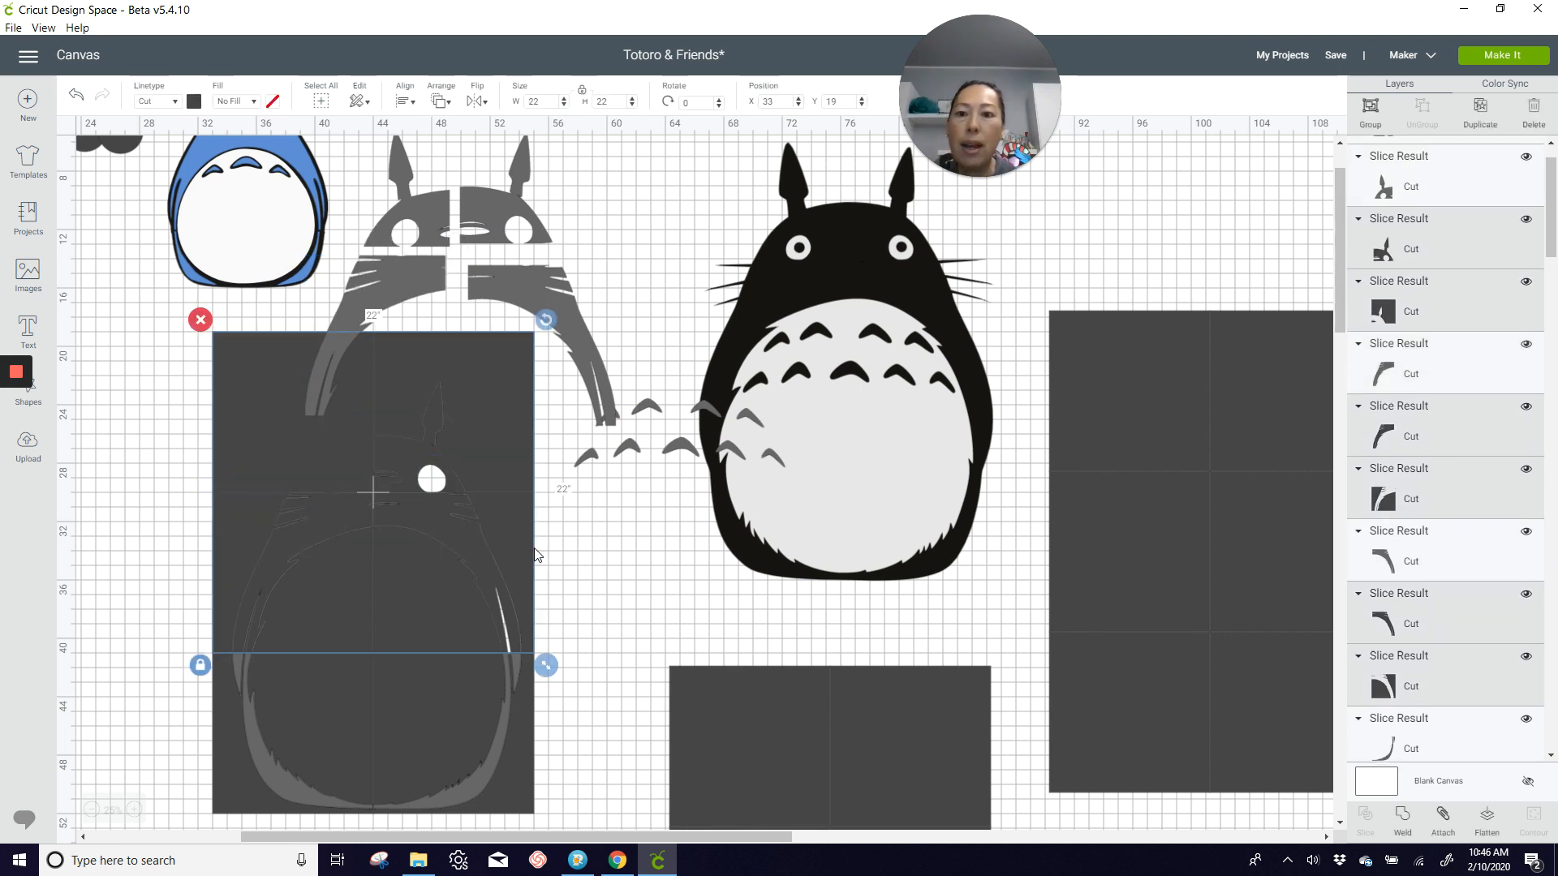
key(Delete)
Step: Move the two gray bottom pieces beneath the other body pieces and delete the leftover dark slice results of the bottom squares
drag(285, 758, 339, 533)
drag(495, 723, 587, 490)
scroll(162, 617, down, 3)
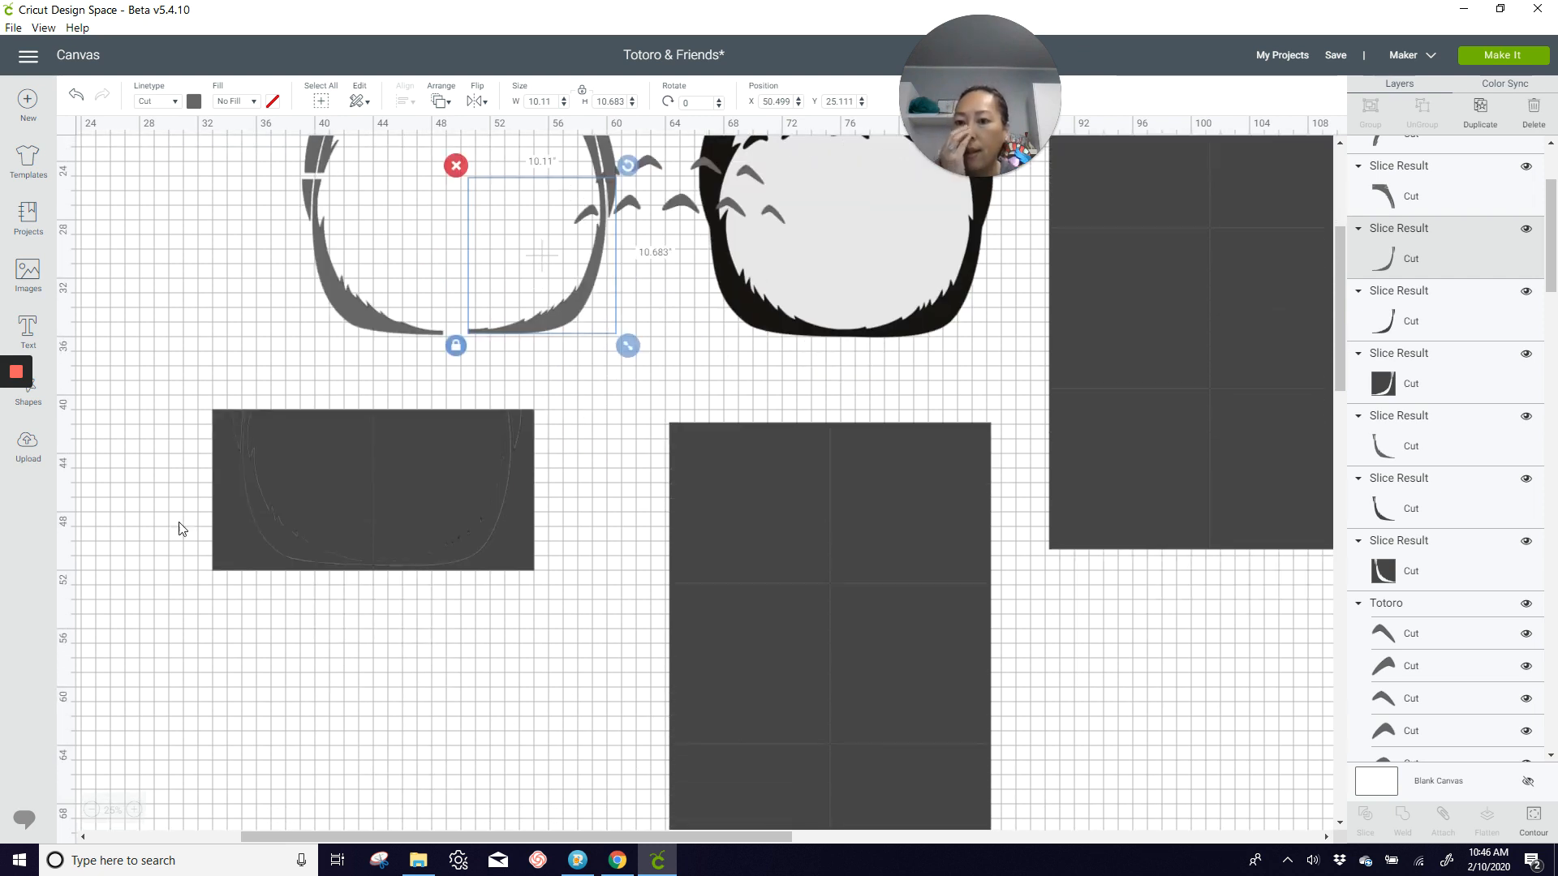
drag(178, 446, 535, 623)
key(Delete)
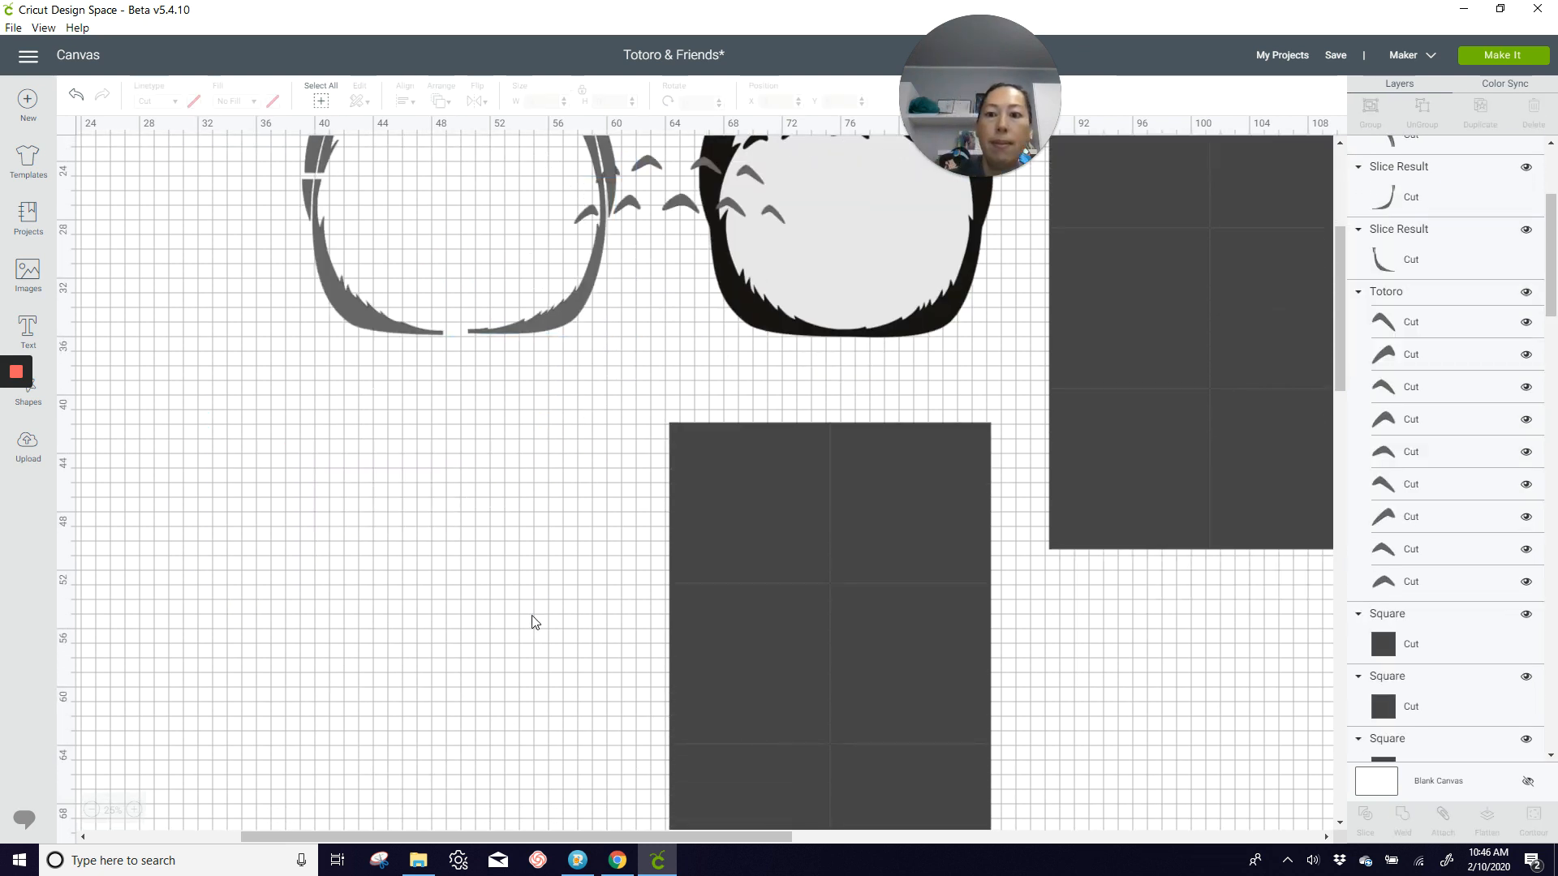
Step: Move the light gray belly off the black Totoro to the empty area beside the lower grid, at about X 44.9 and Y 39.4
scroll(614, 601, up, 3)
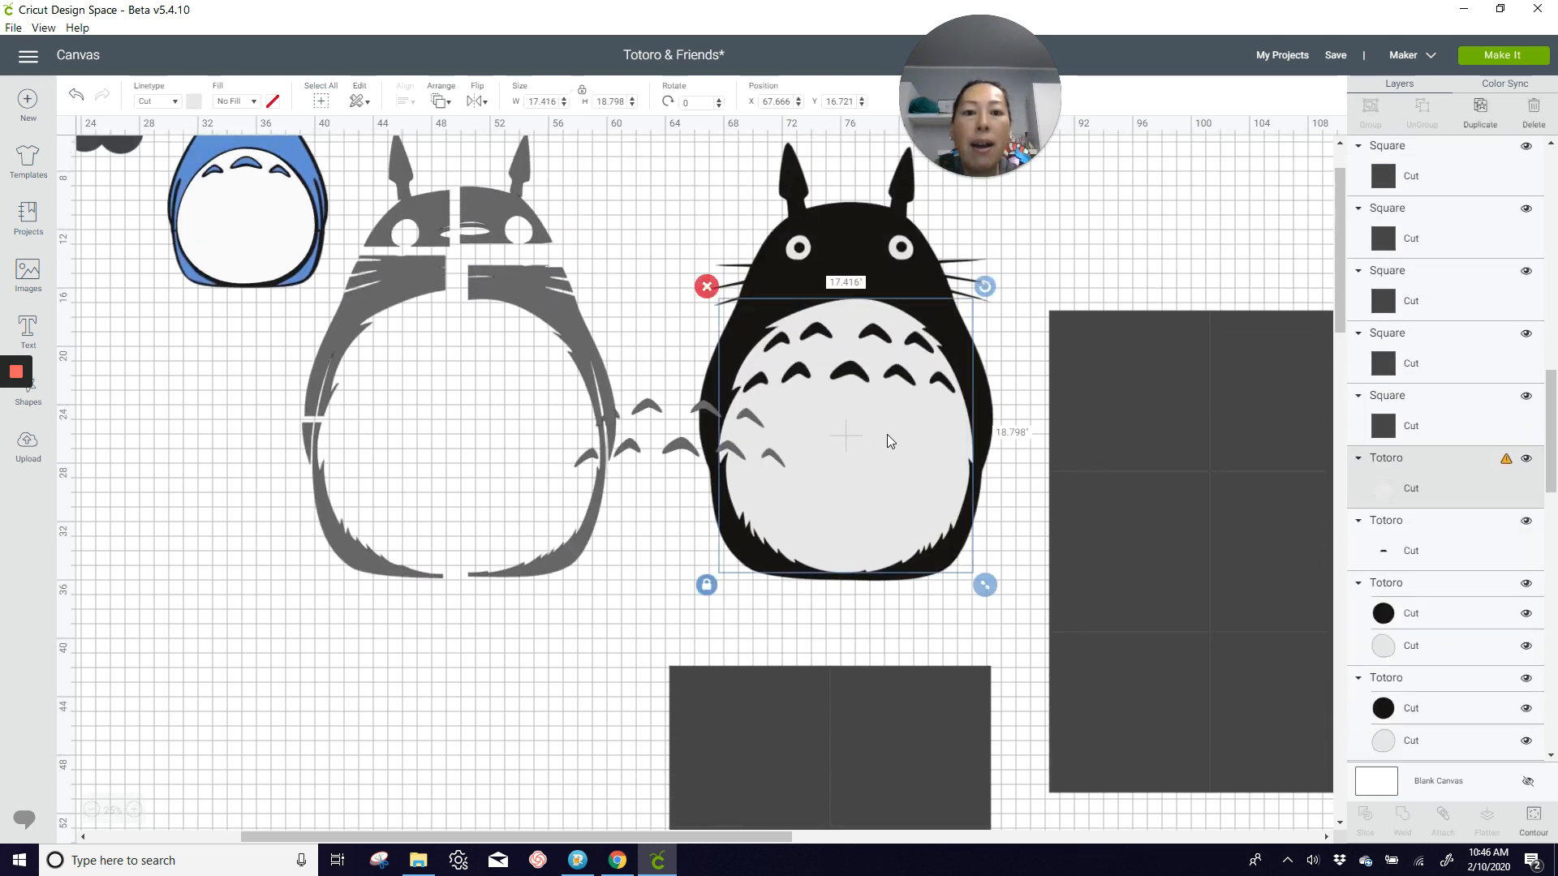
drag(887, 440, 556, 787)
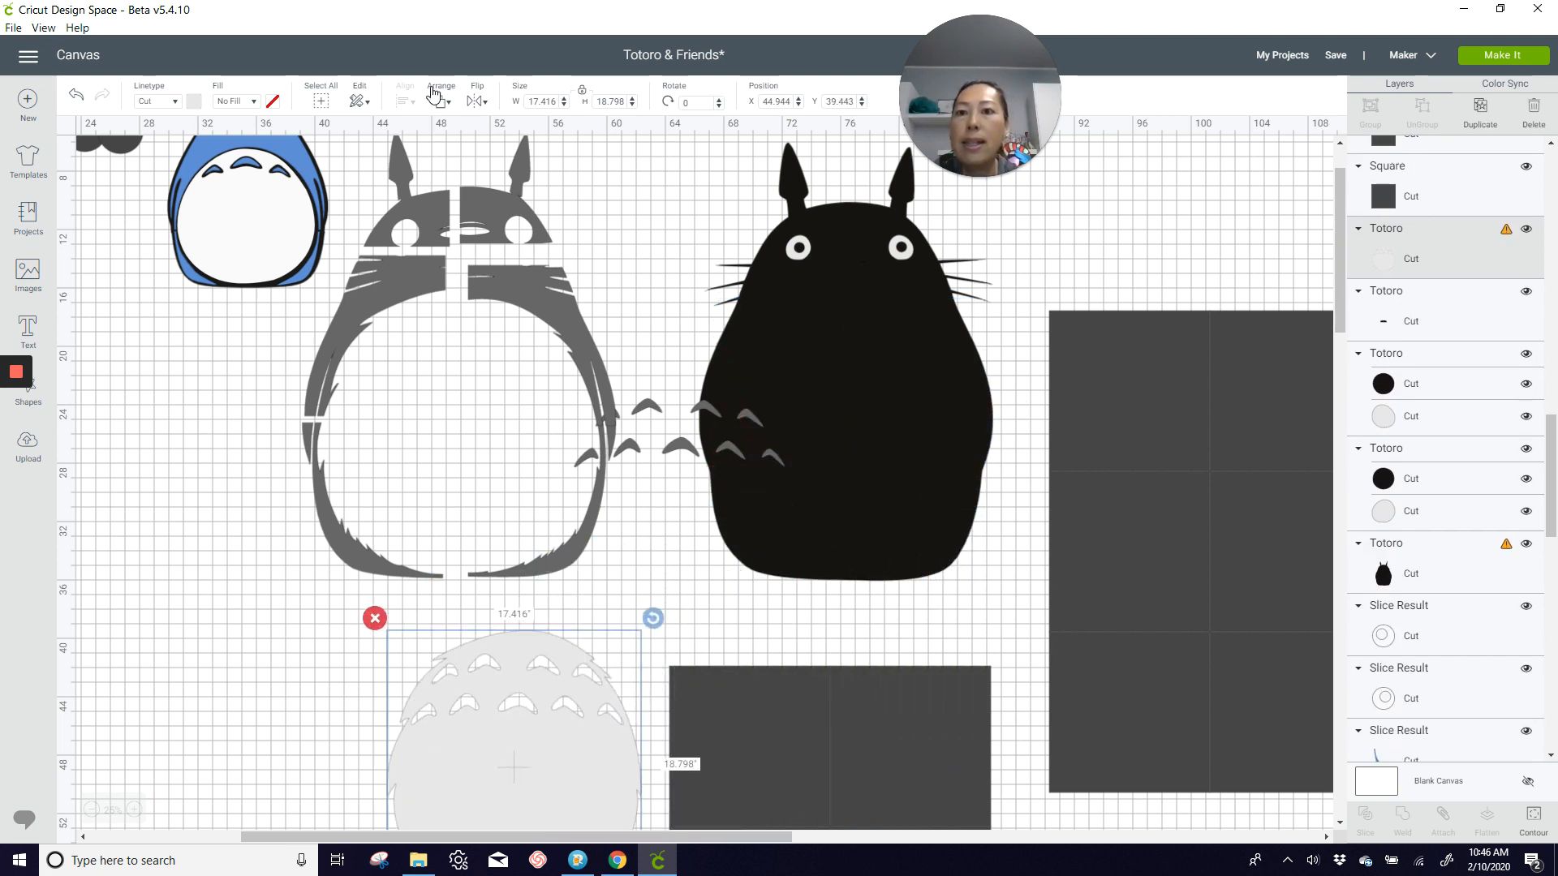
Step: Bring the light gray belly to the front and move it over the upper four squares of the lower grid, at about X 66.8 and Y 42.6
click(437, 97)
click(467, 201)
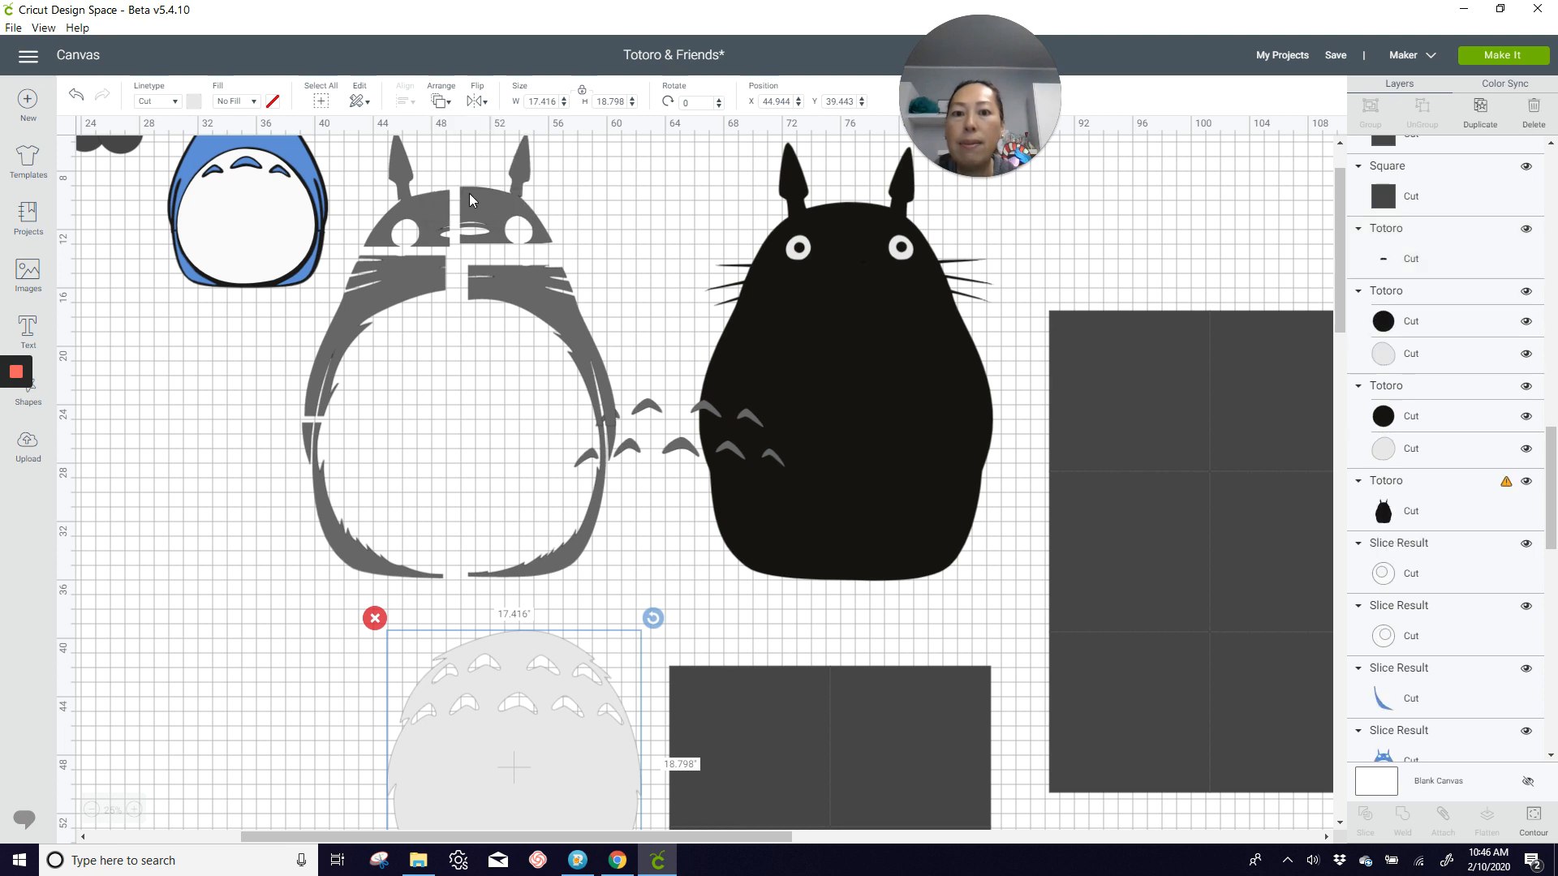
scroll(562, 463, down, 3)
scroll(511, 522, down, 2)
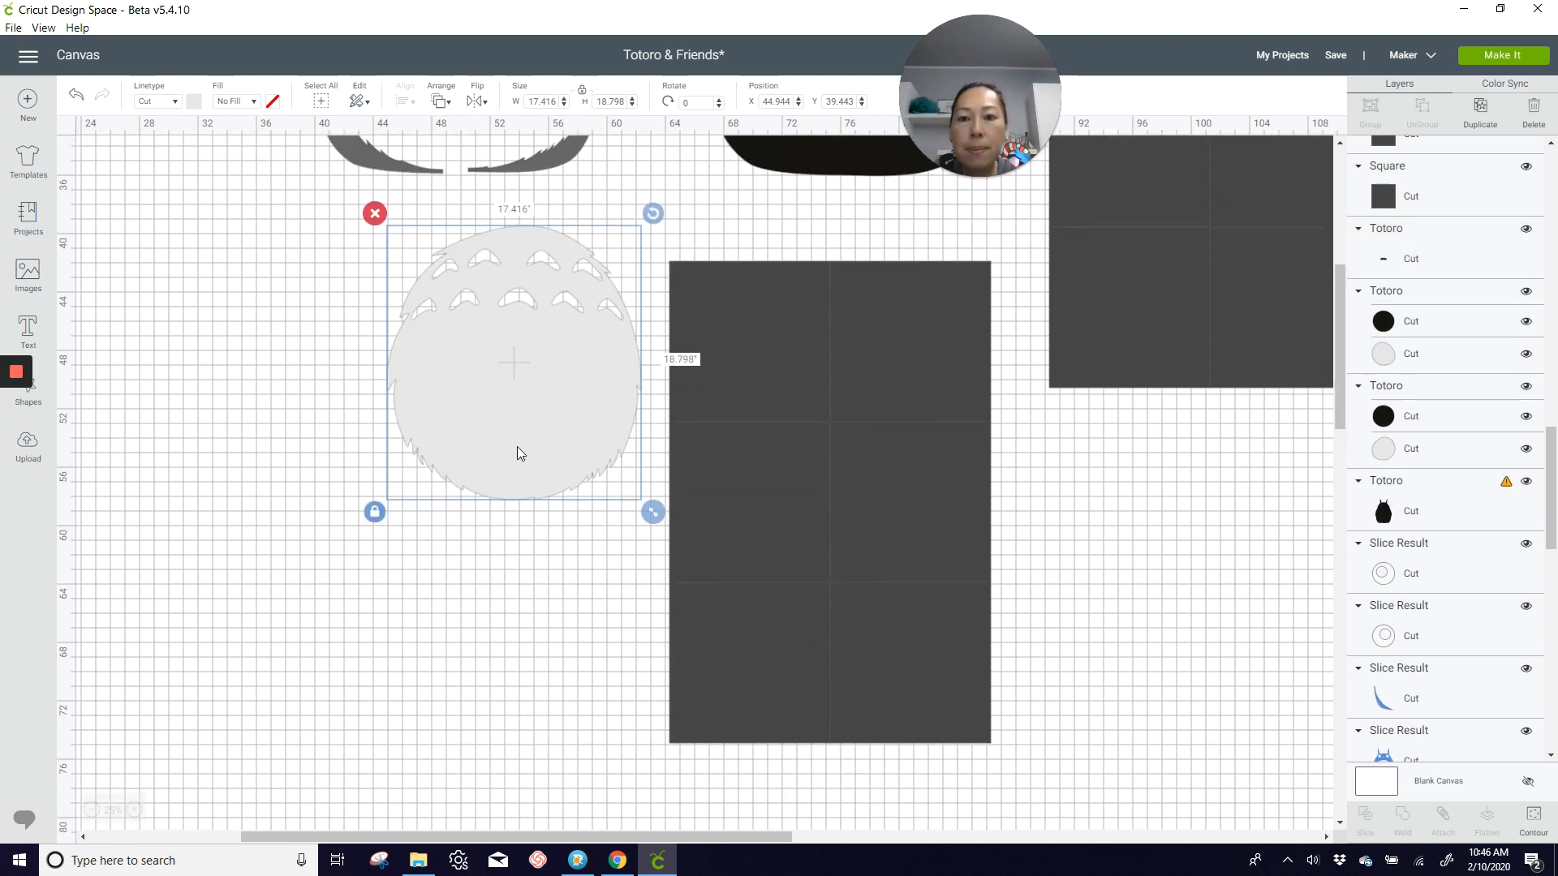
drag(519, 452, 857, 424)
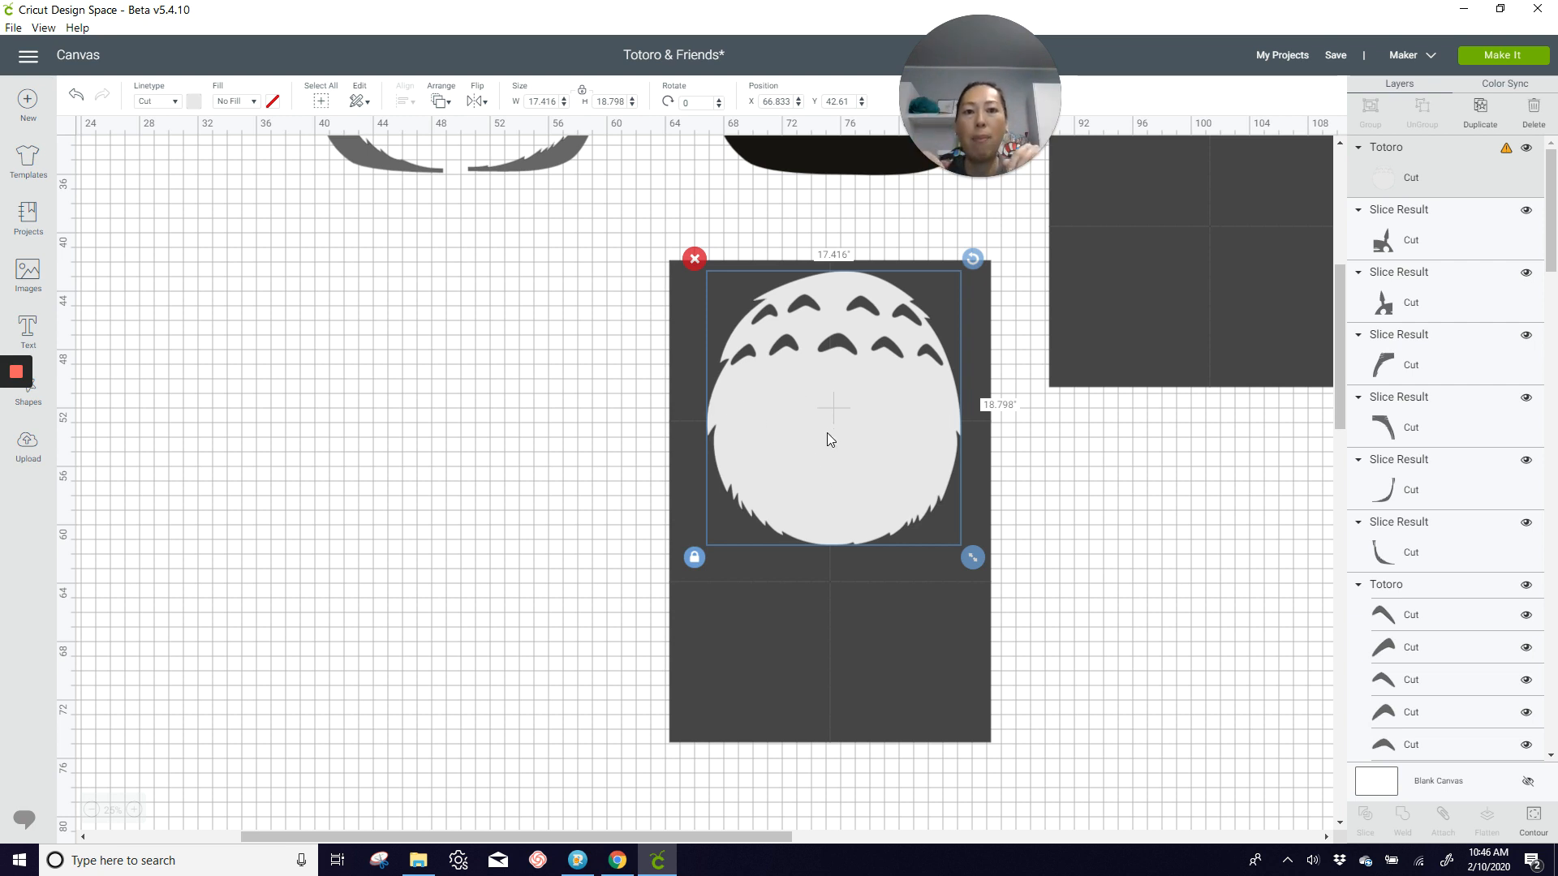
click(574, 522)
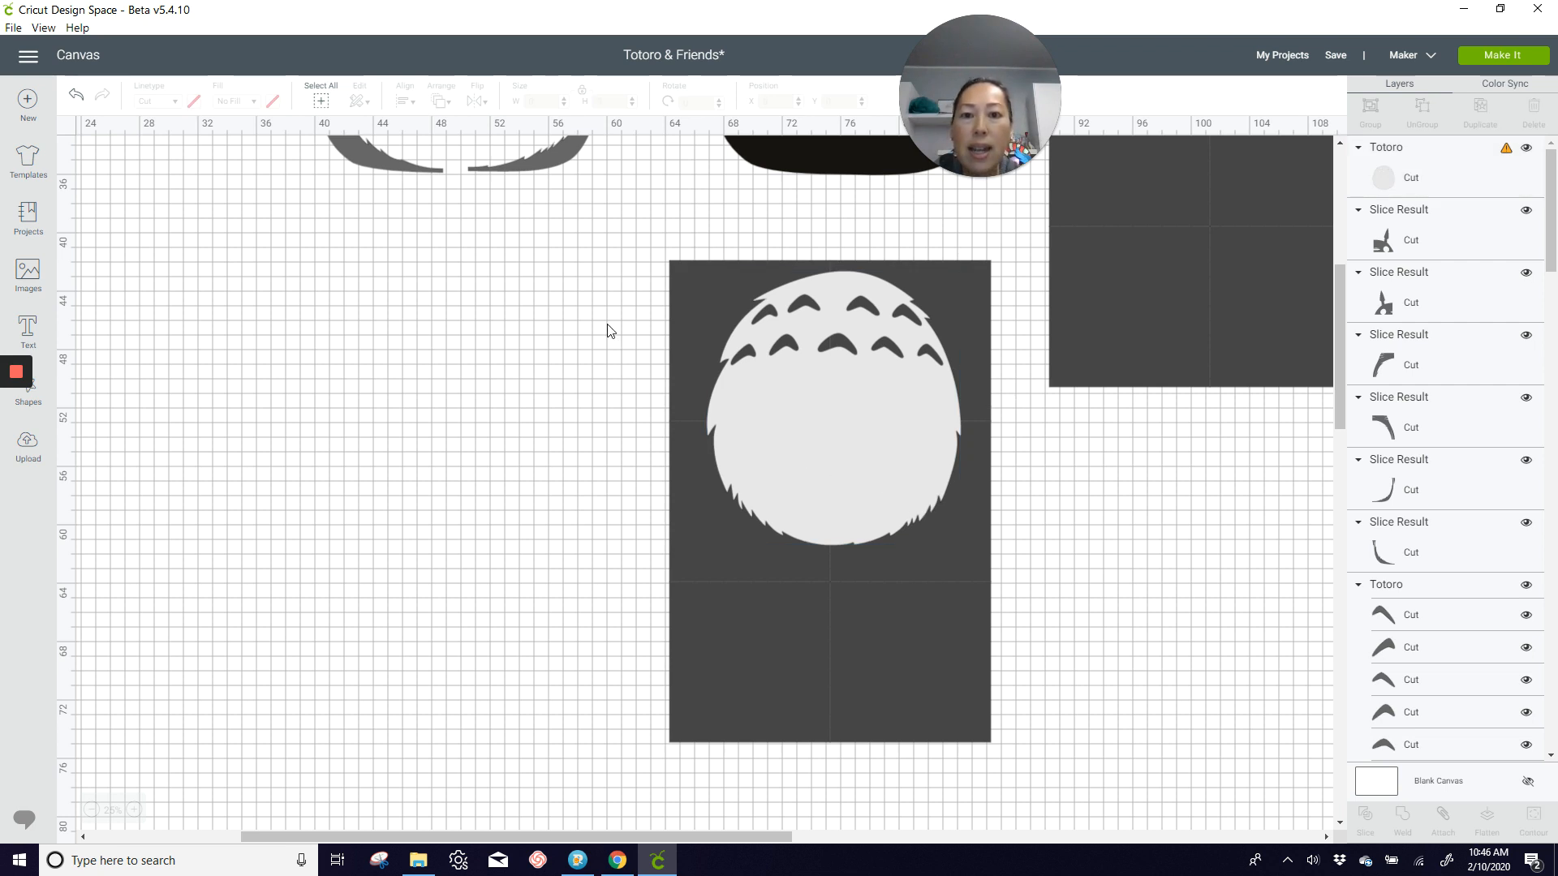
Step: Slice the light gray belly with each of the four grid squares beneath it to divide it into four pieces
drag(607, 325, 770, 357)
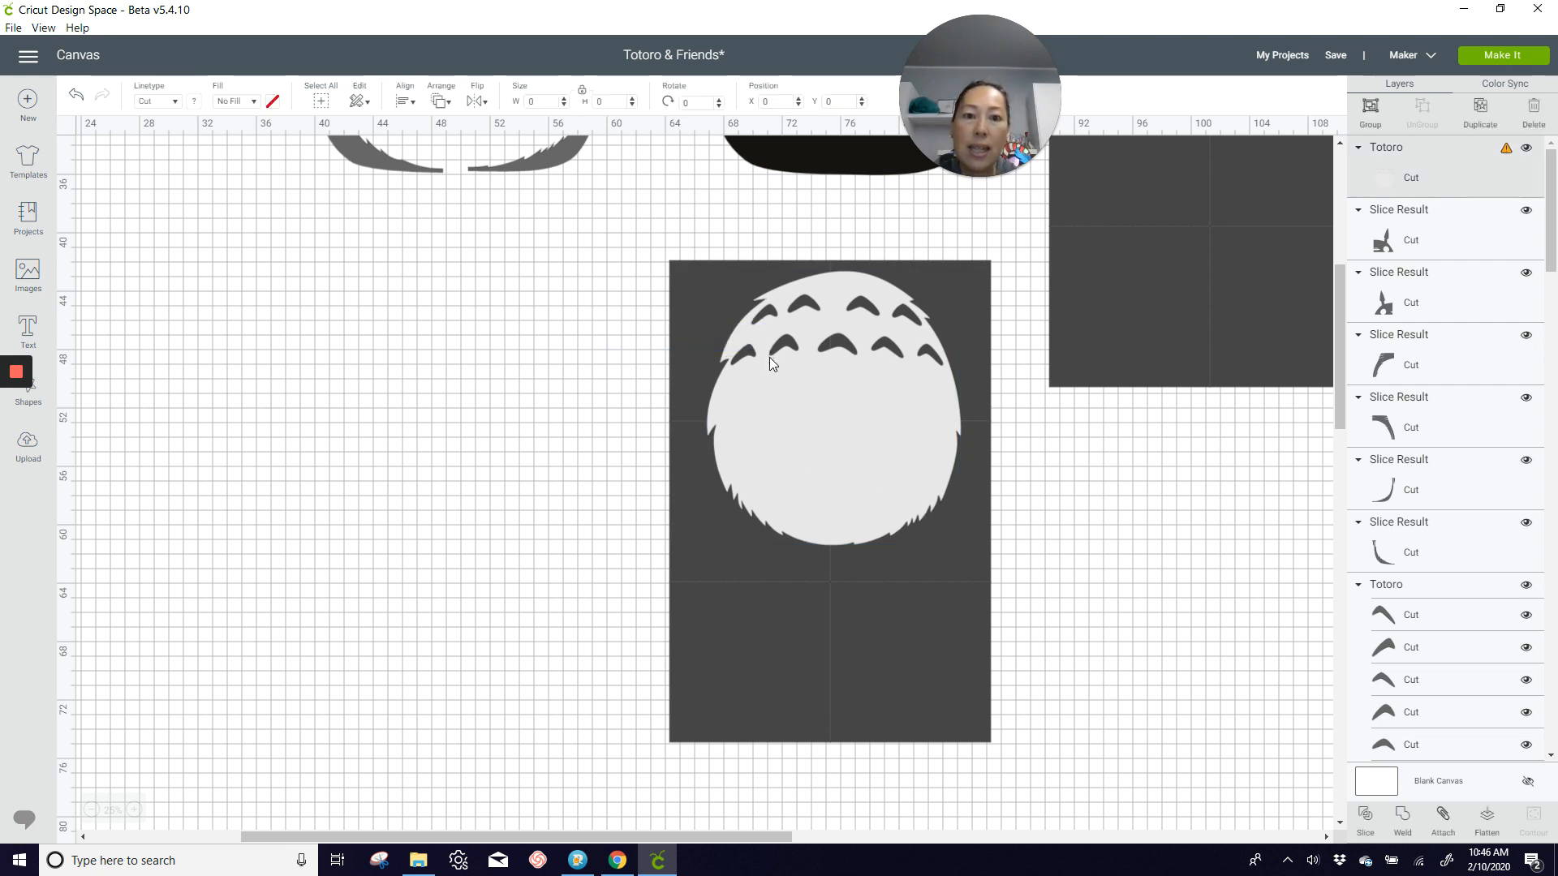
click(1379, 822)
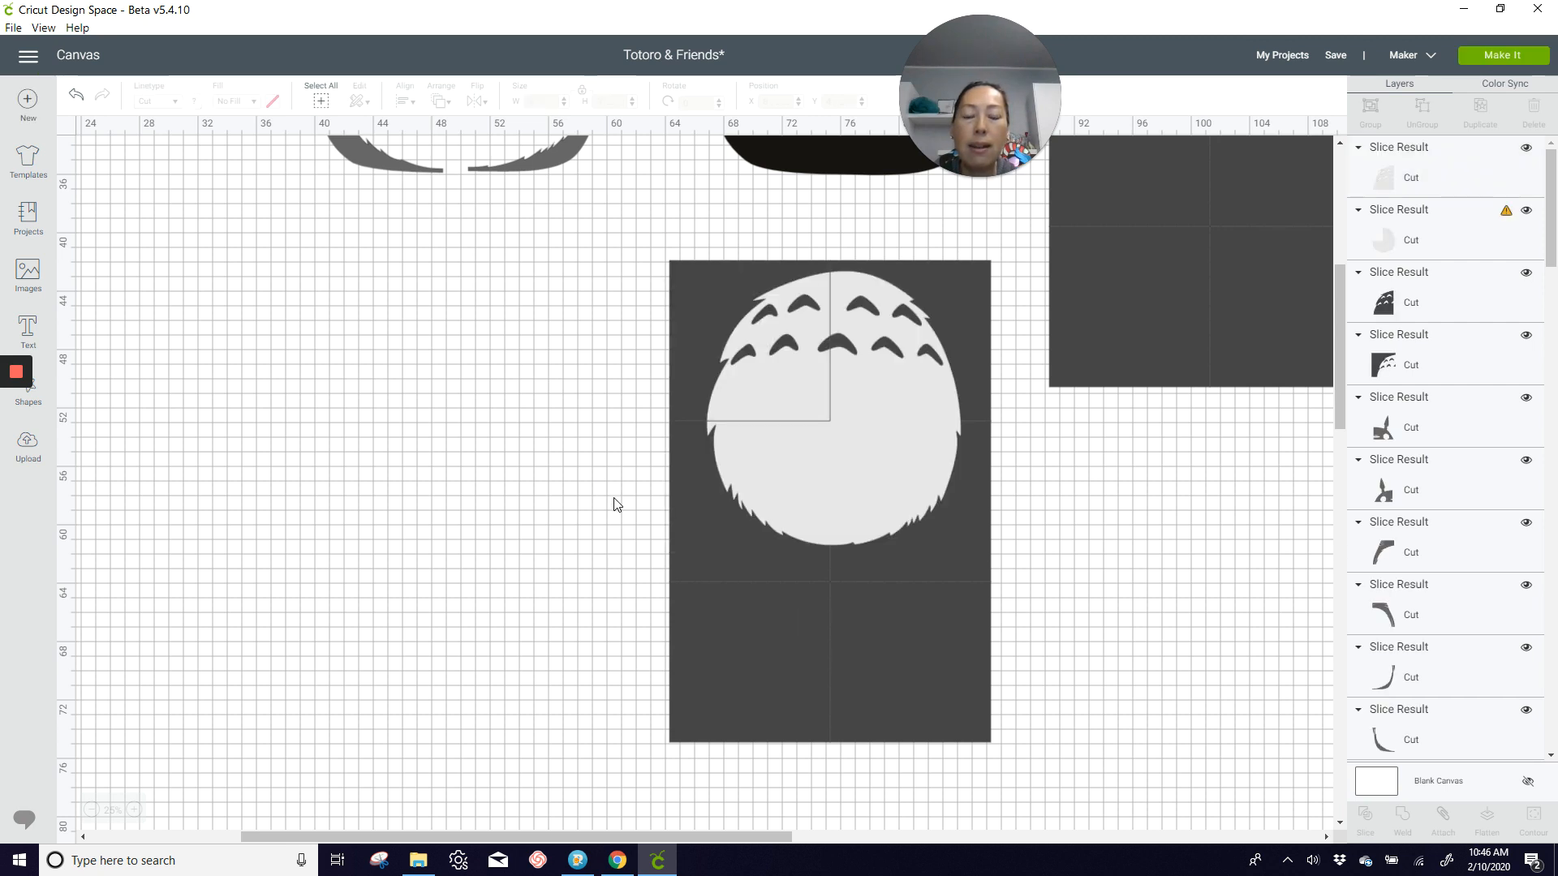
drag(600, 485, 777, 519)
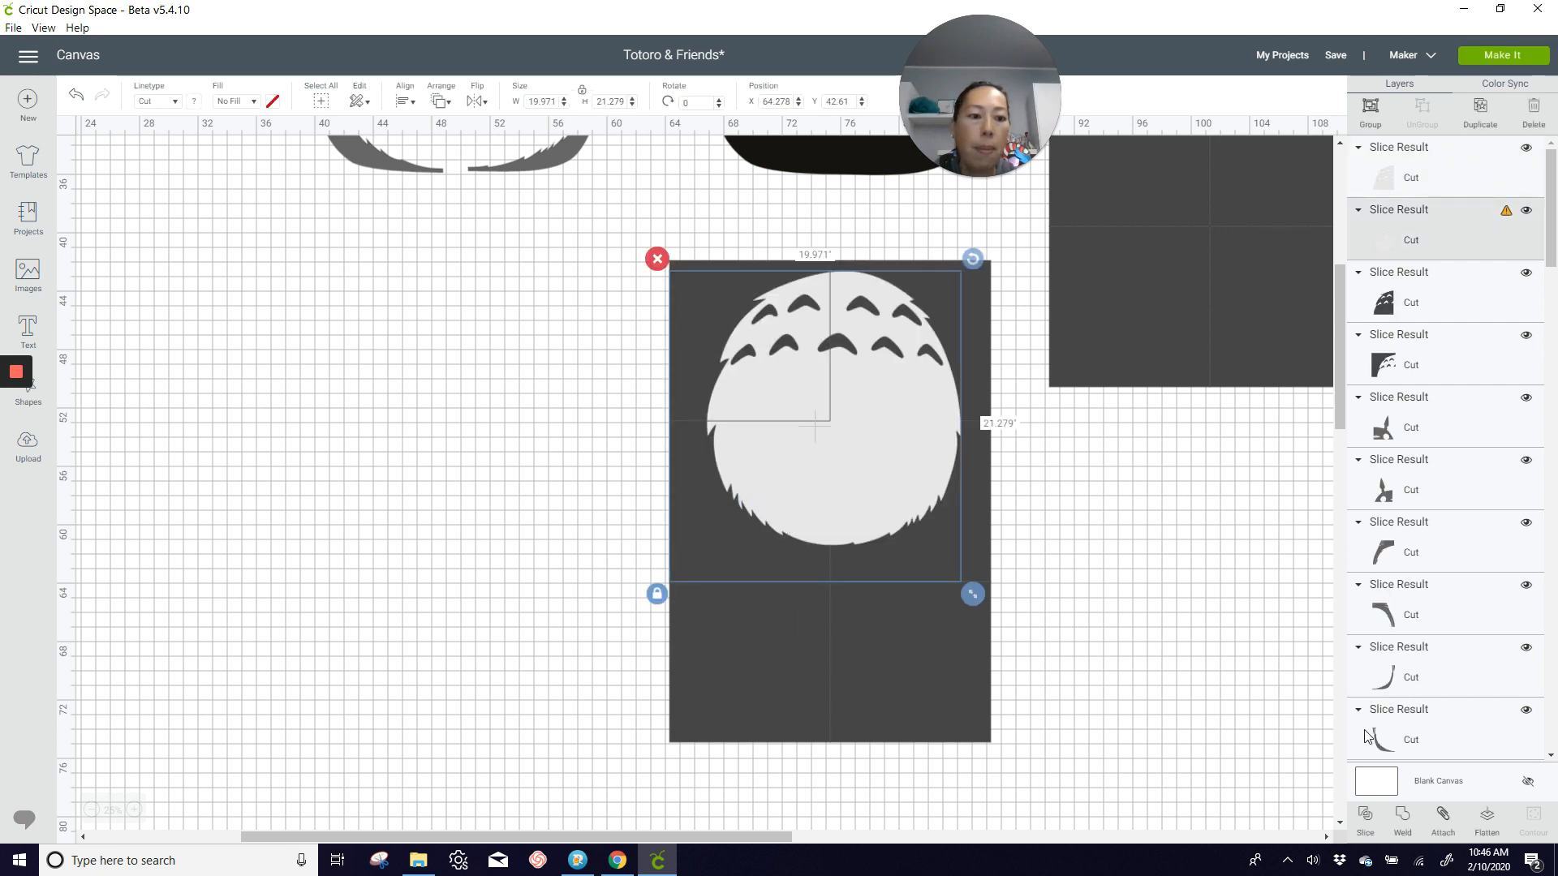
click(1371, 824)
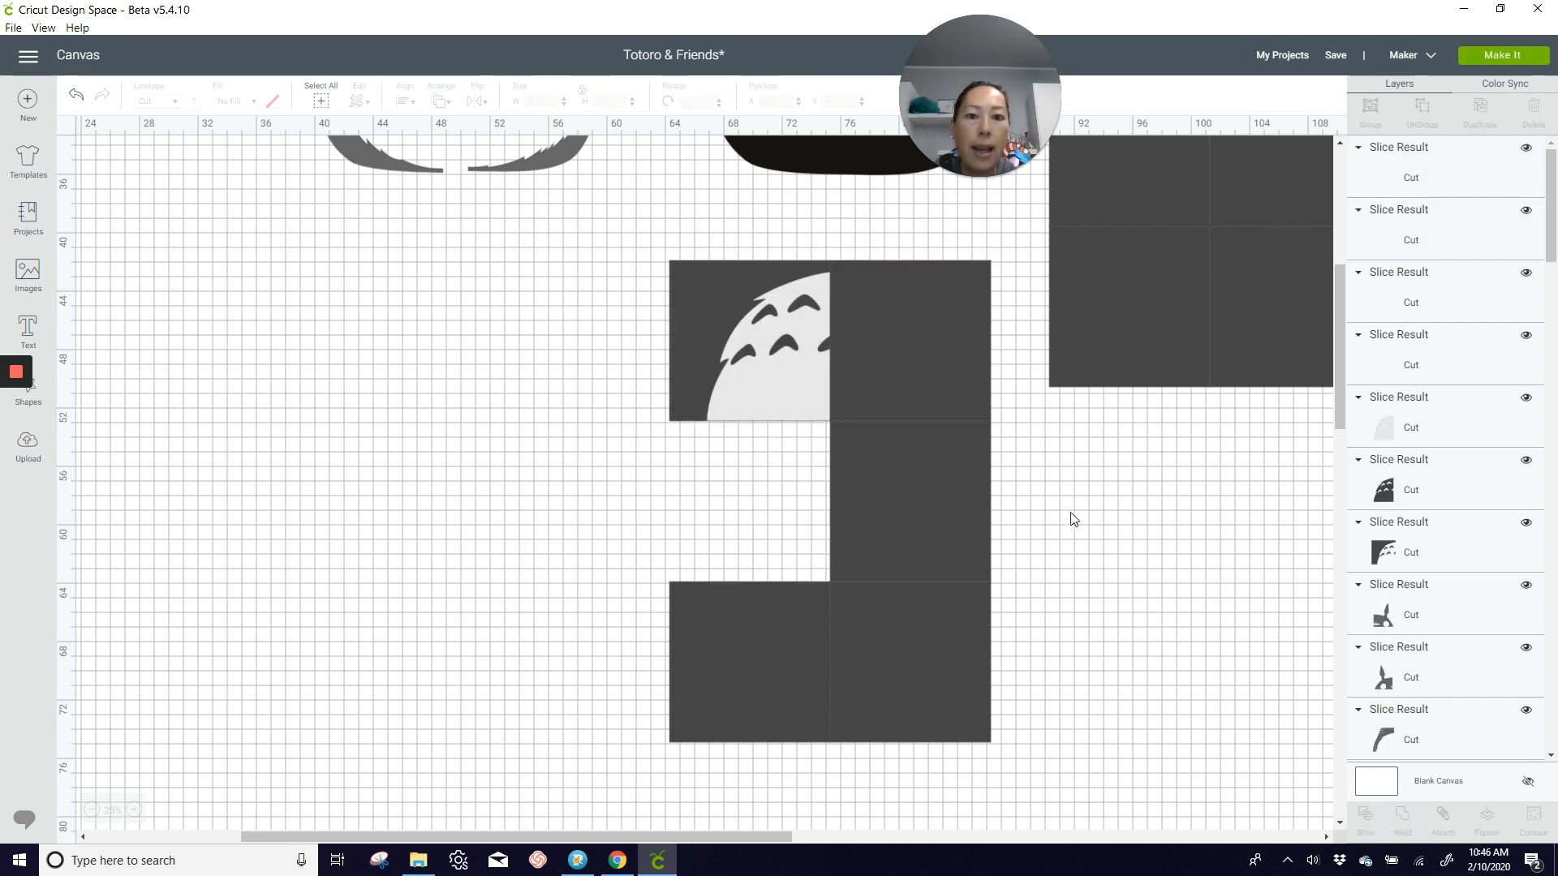
click(930, 529)
click(1366, 820)
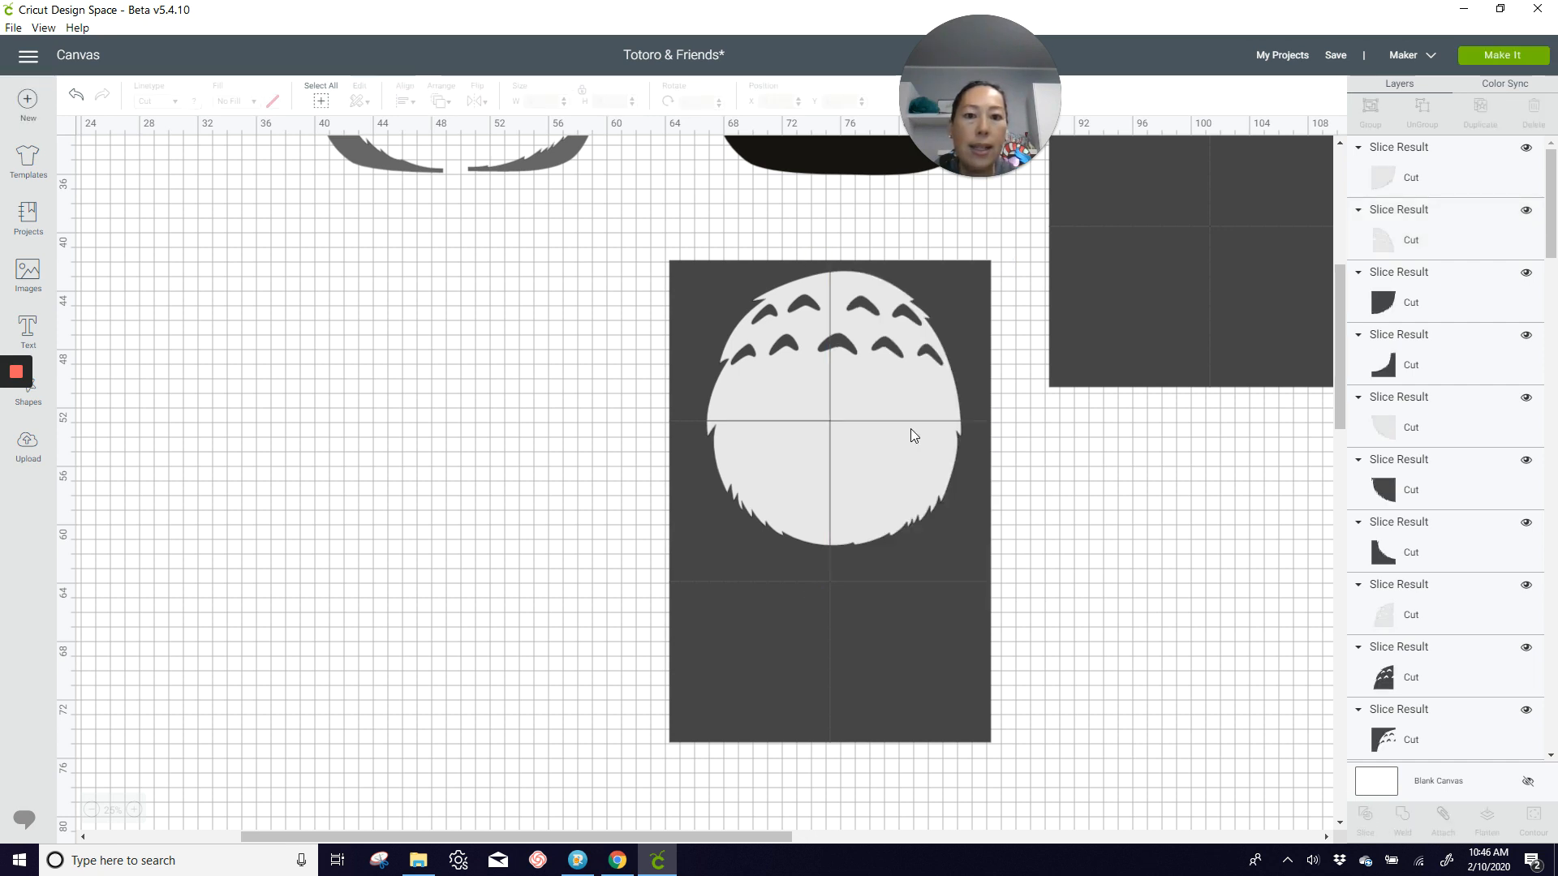
Step: Move the four light gray belly pieces off the grid into the empty area beside it, keeping them arranged as the belly
drag(811, 378, 327, 403)
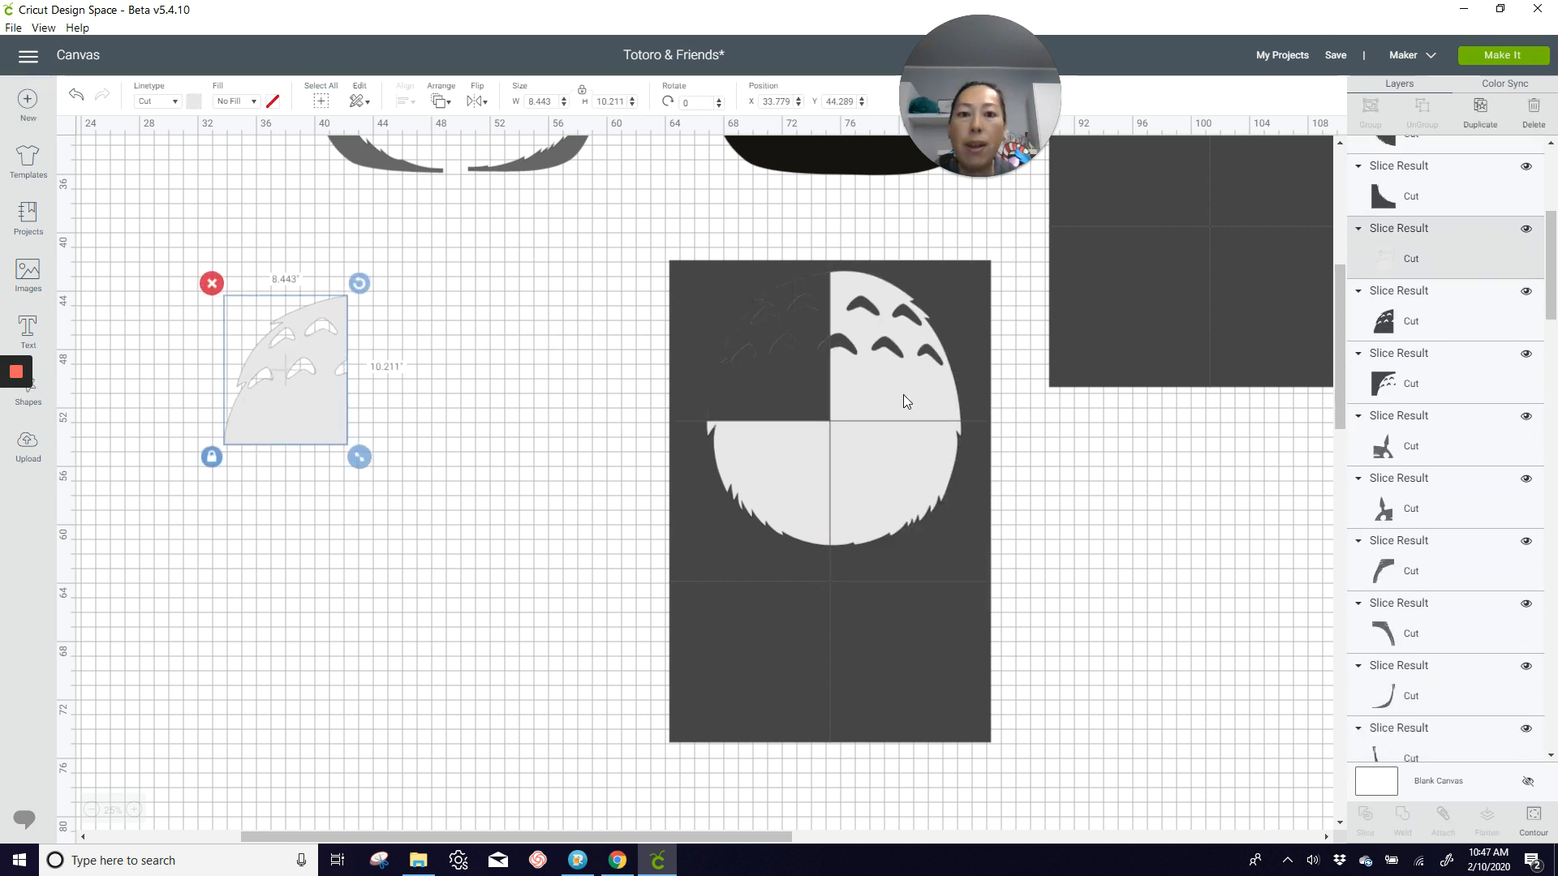
drag(857, 405, 425, 422)
drag(801, 503, 311, 535)
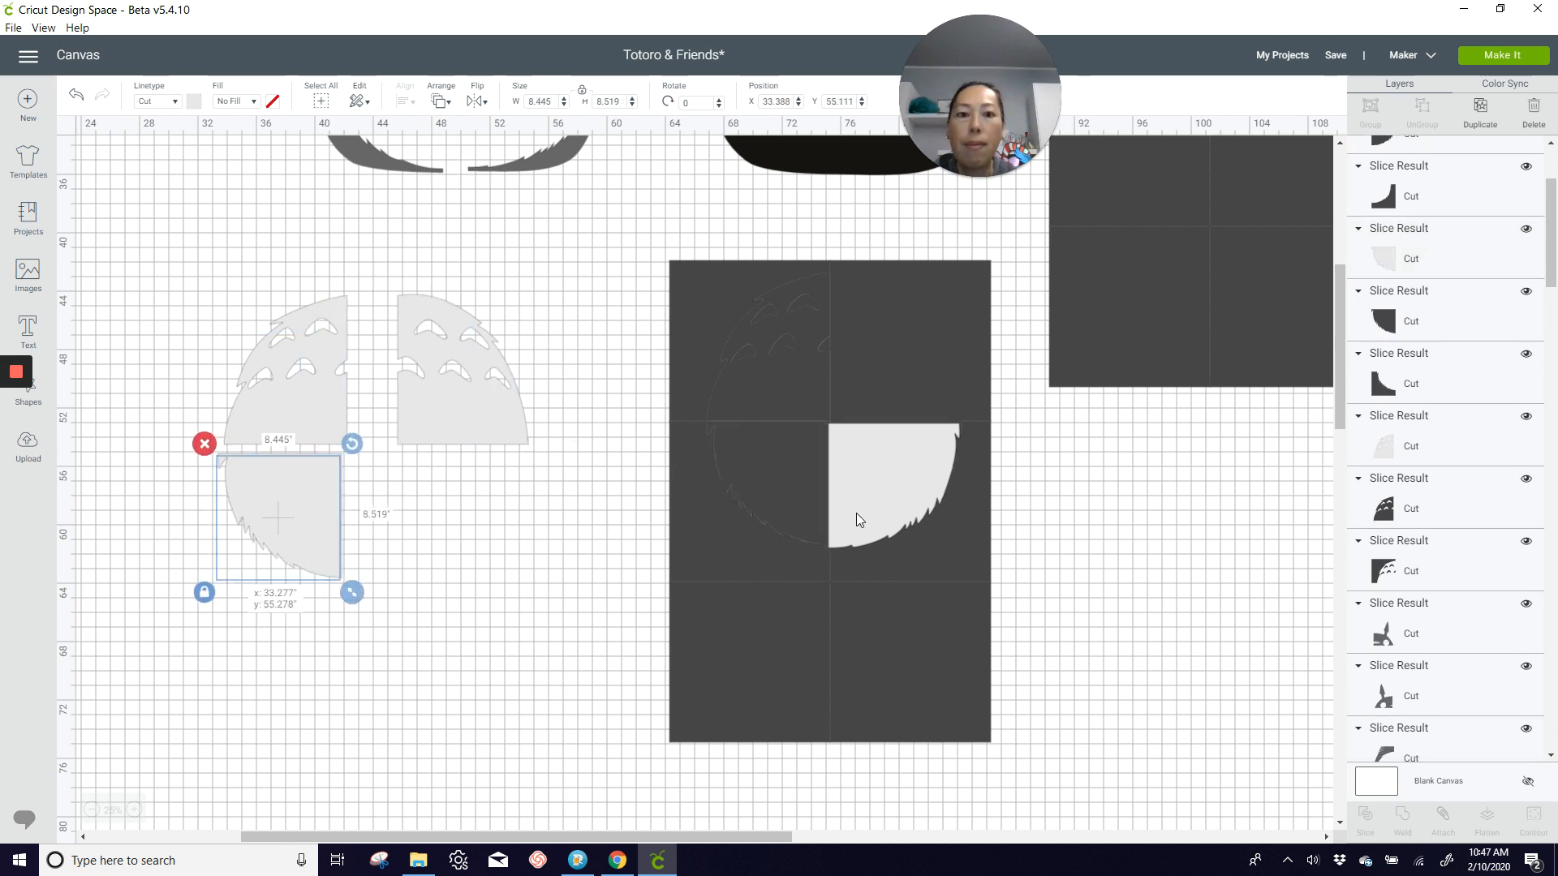
drag(855, 513, 409, 533)
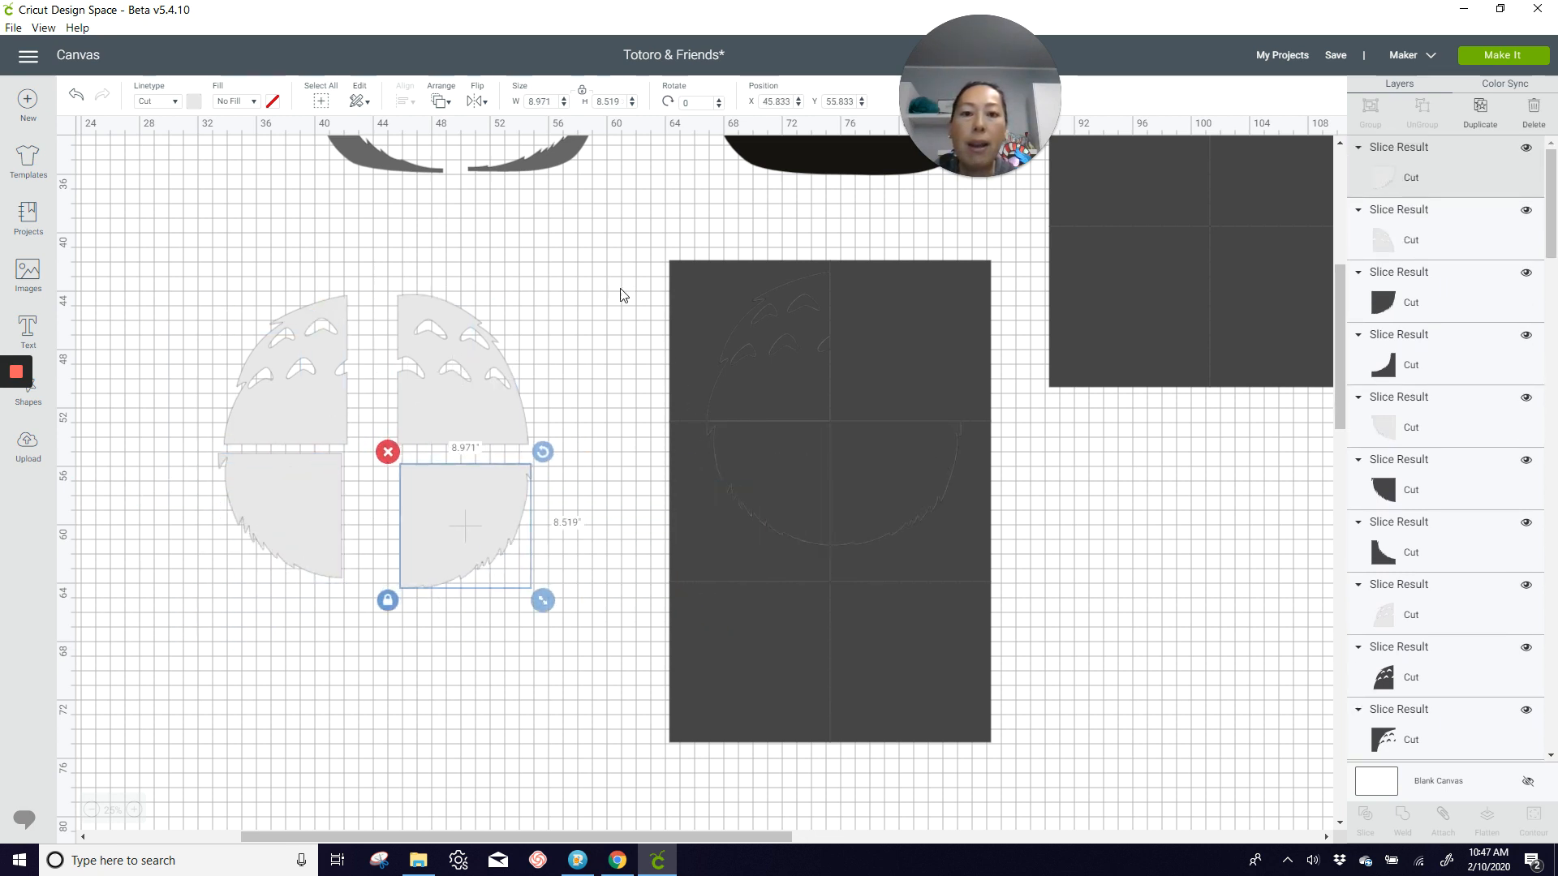
Step: Delete the leftover dark slice results of the belly and the two unused squares beneath them
drag(620, 279, 972, 558)
key(Delete)
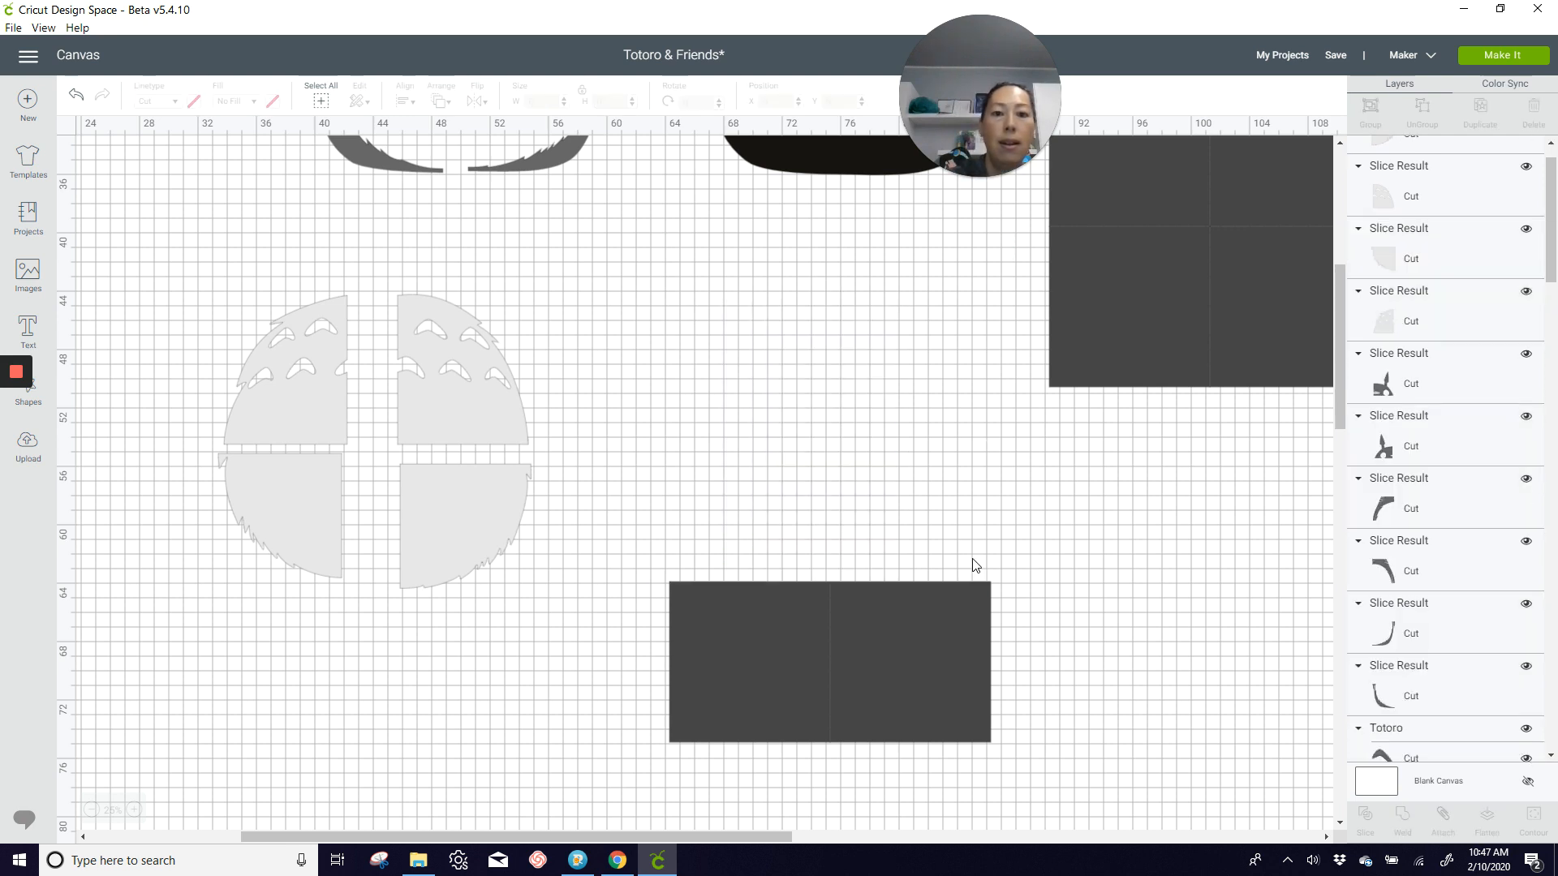
click(786, 671)
click(878, 680)
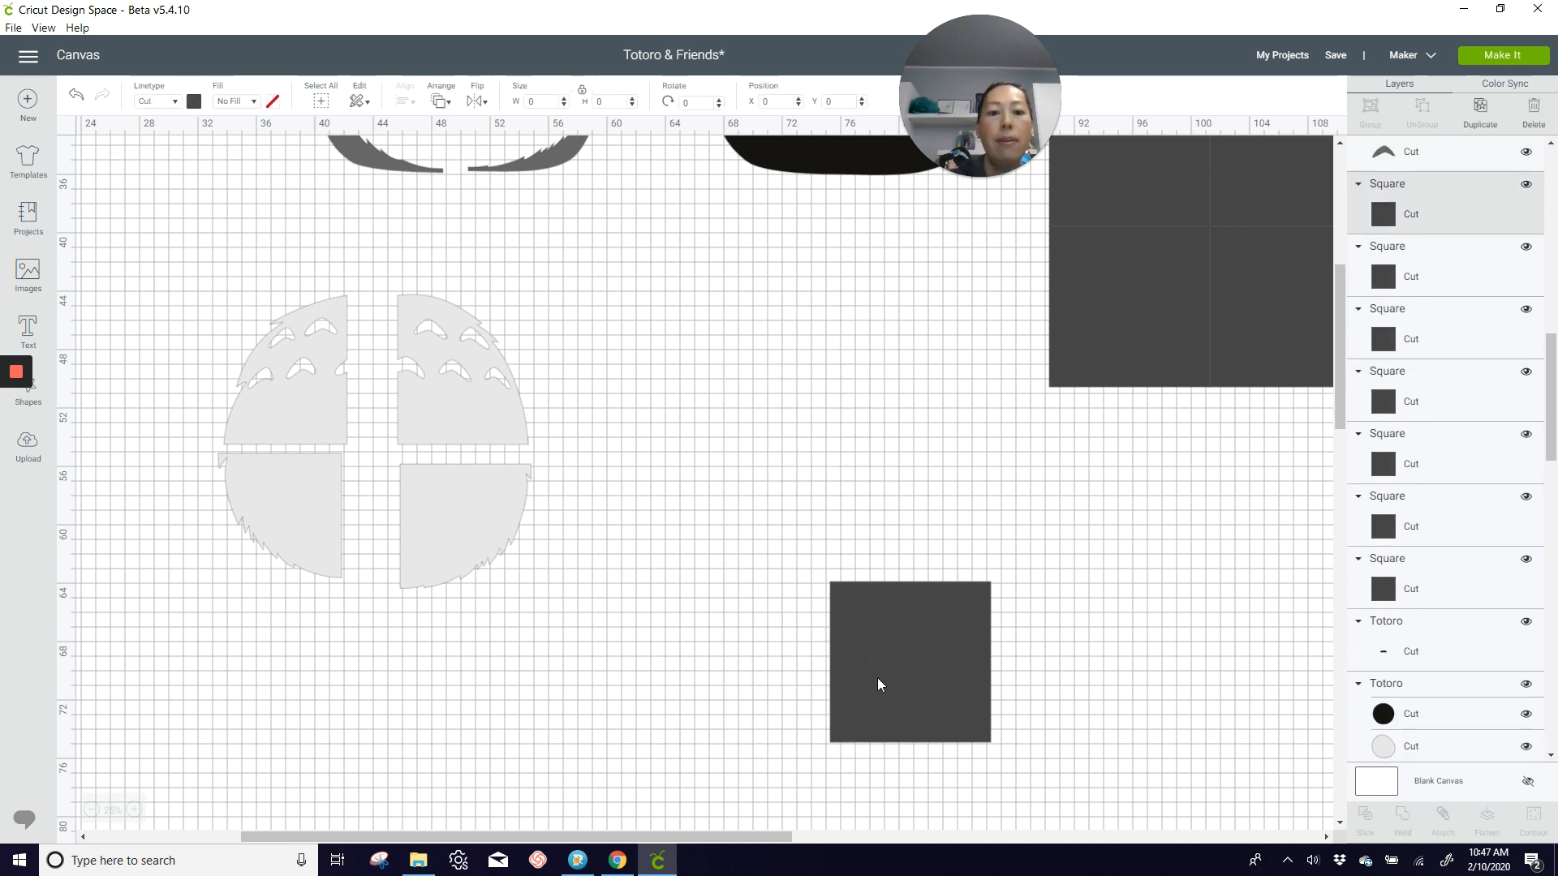
key(Delete)
Step: Move both eyes off the black Totoro to the empty area above the remaining square grid
scroll(876, 678, up, 5)
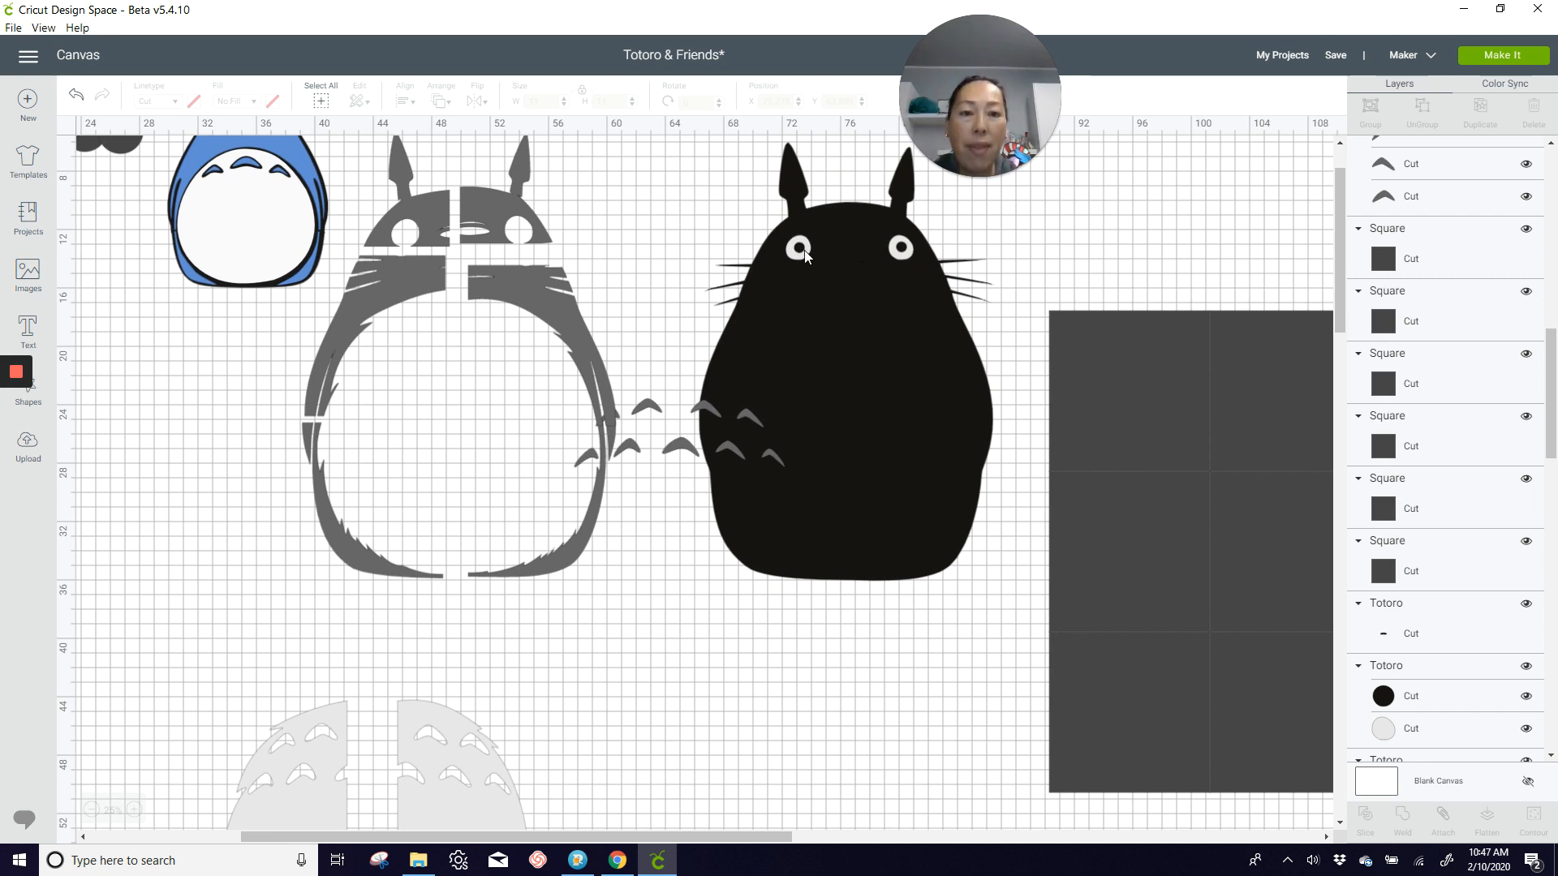
click(738, 213)
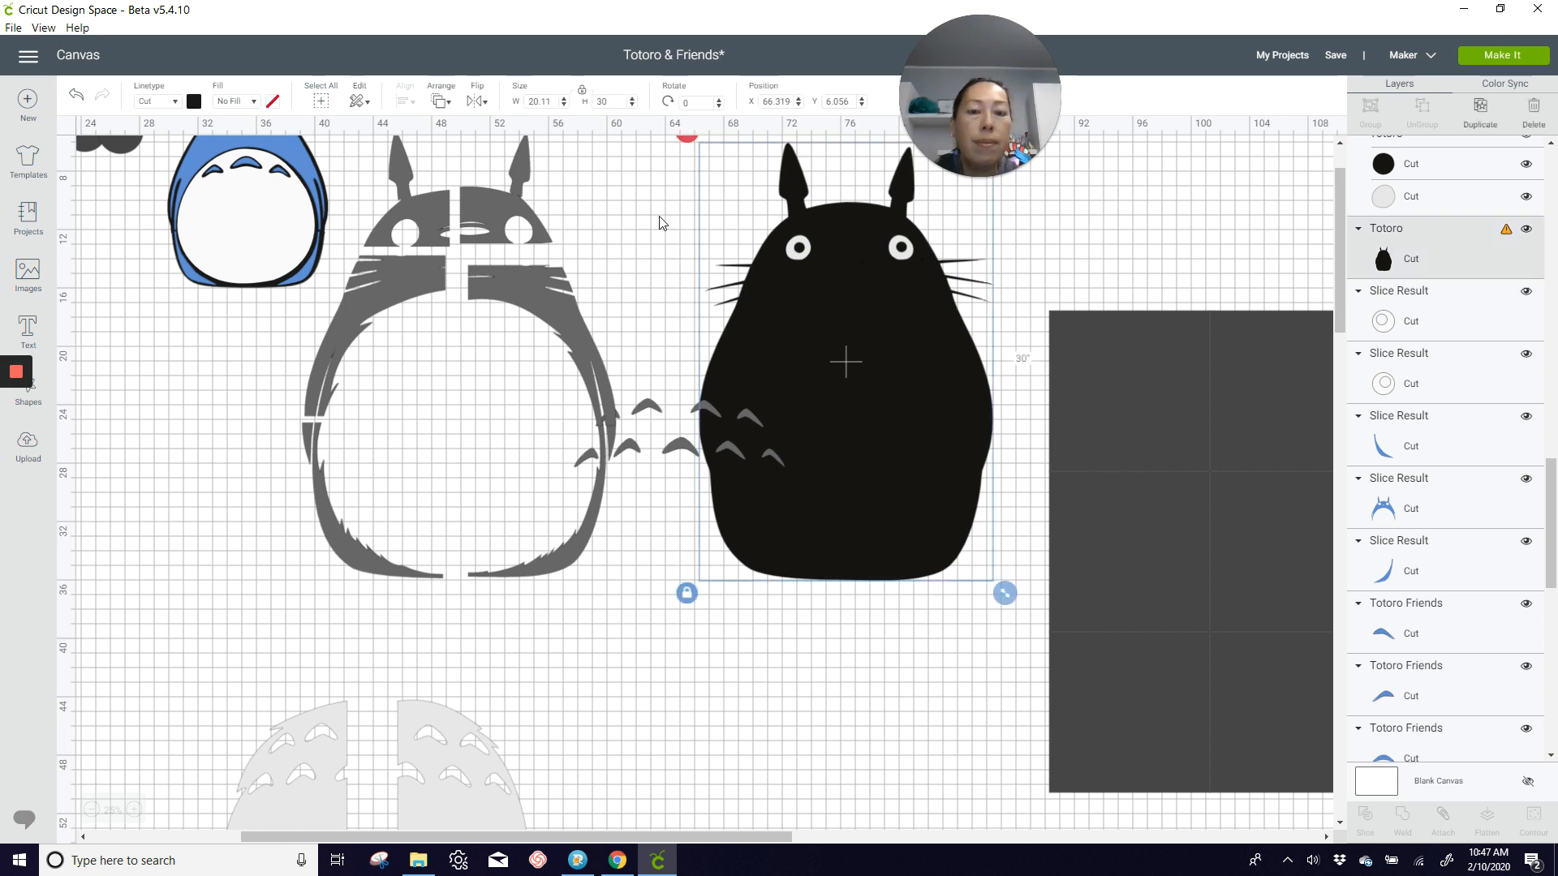
drag(654, 211, 798, 270)
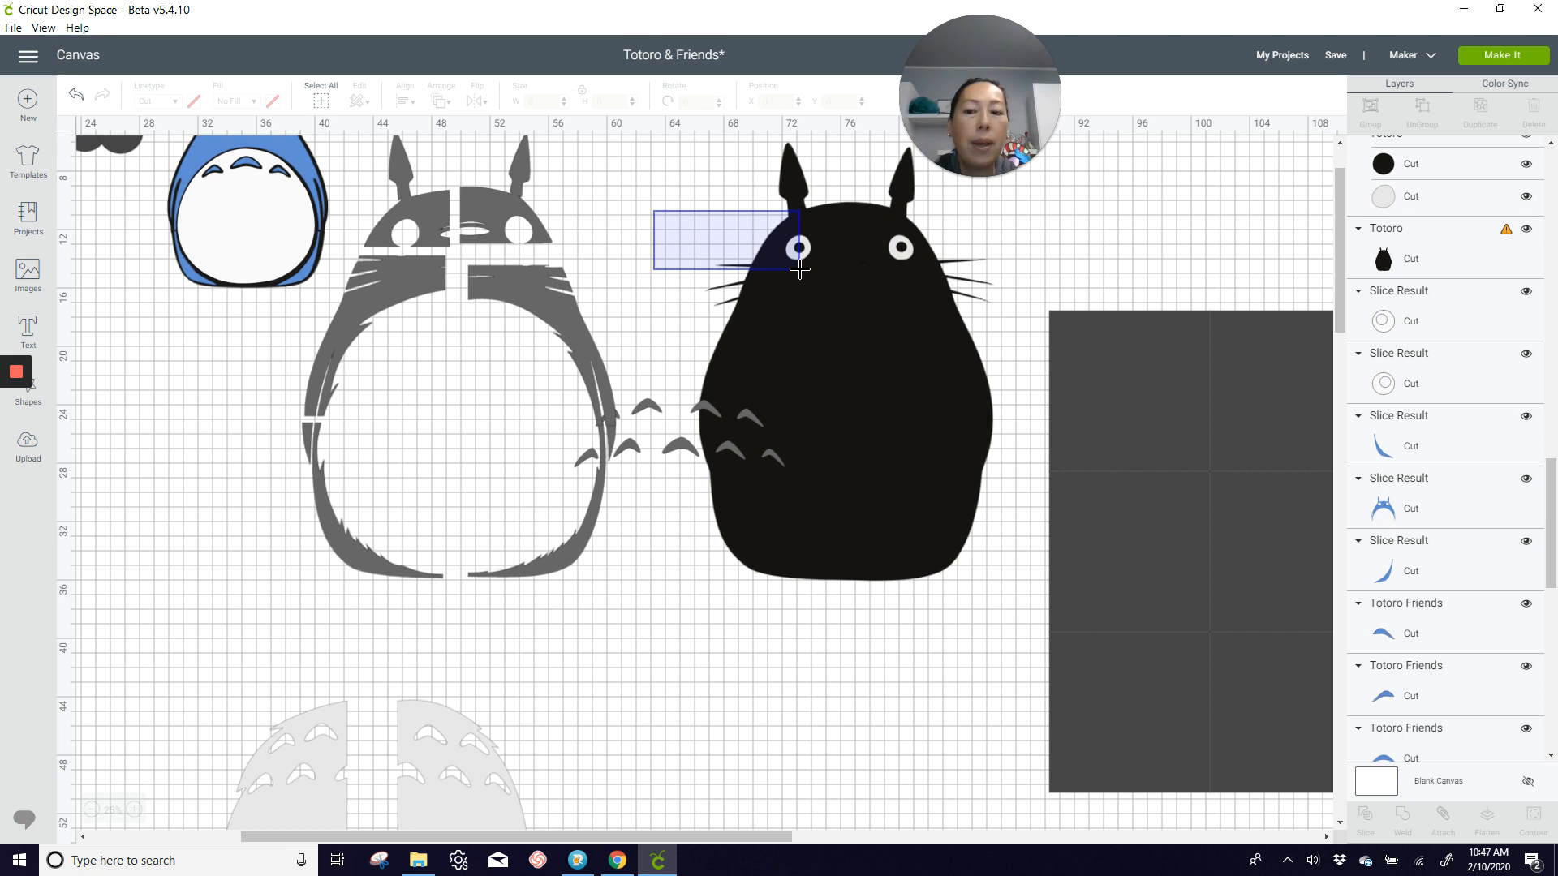
drag(799, 269, 680, 251)
drag(801, 251, 1061, 212)
drag(905, 249, 1116, 212)
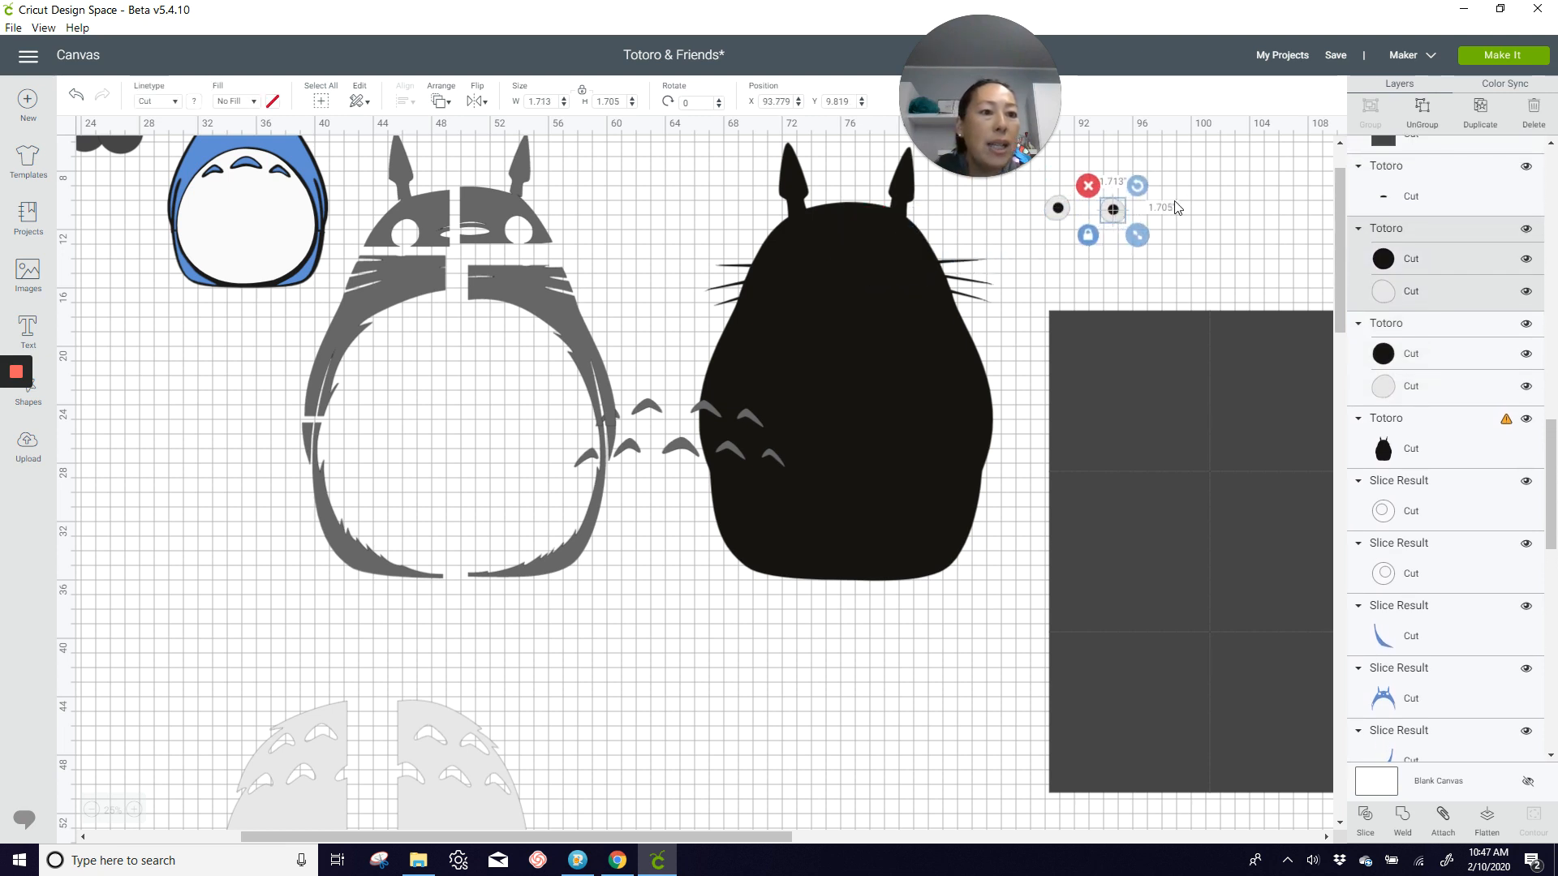
Step: Slice each eye's black pupil out of its light gray circle and move the black pupils away from the rings
click(1367, 821)
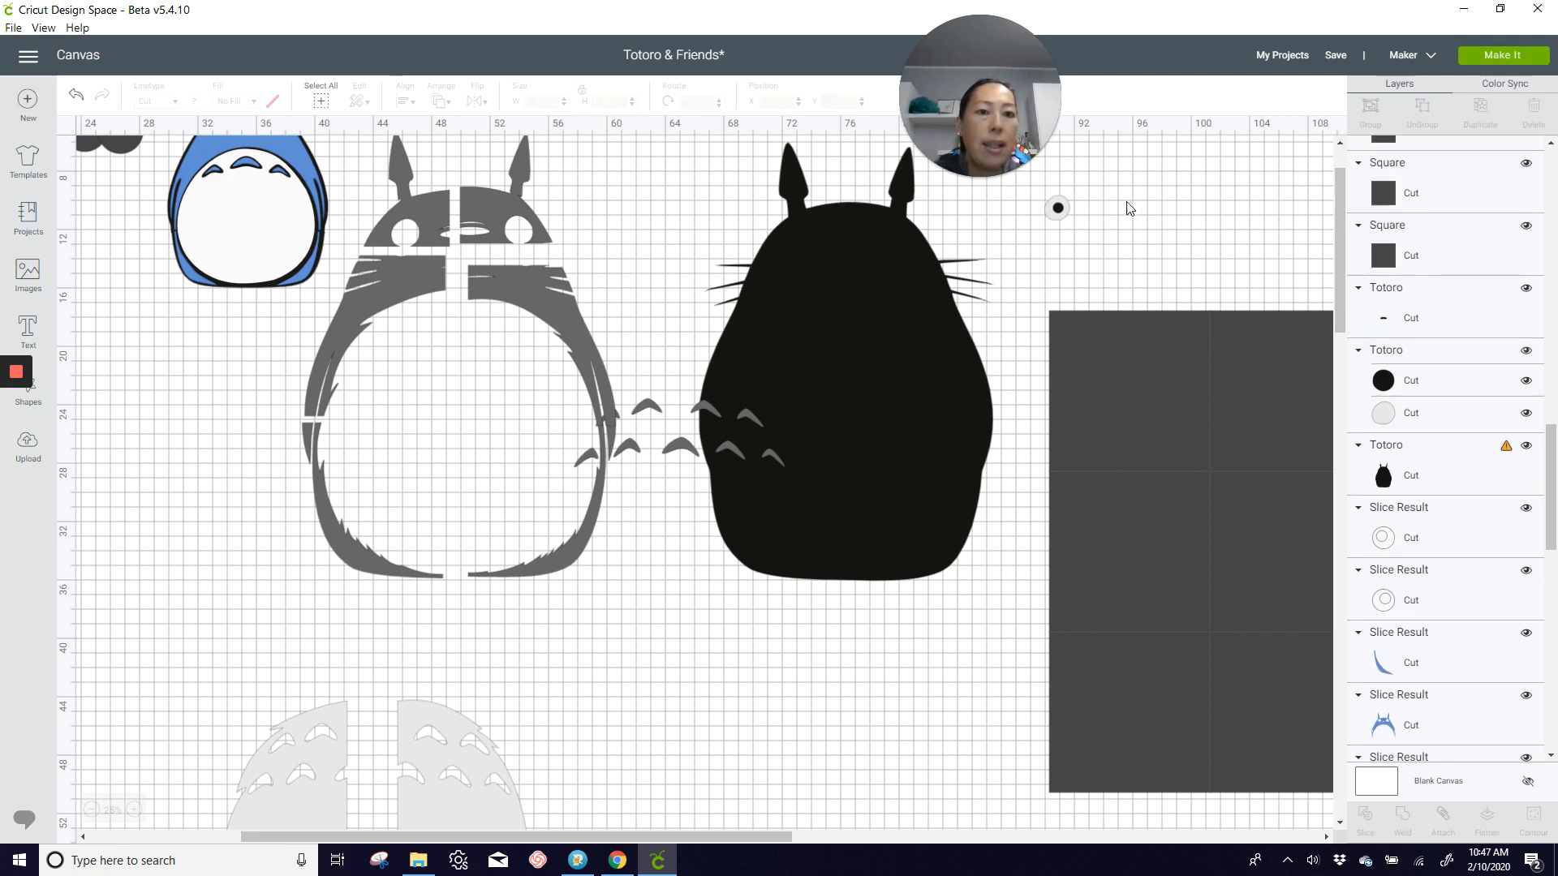
drag(1116, 212, 1174, 211)
drag(1035, 193, 1063, 229)
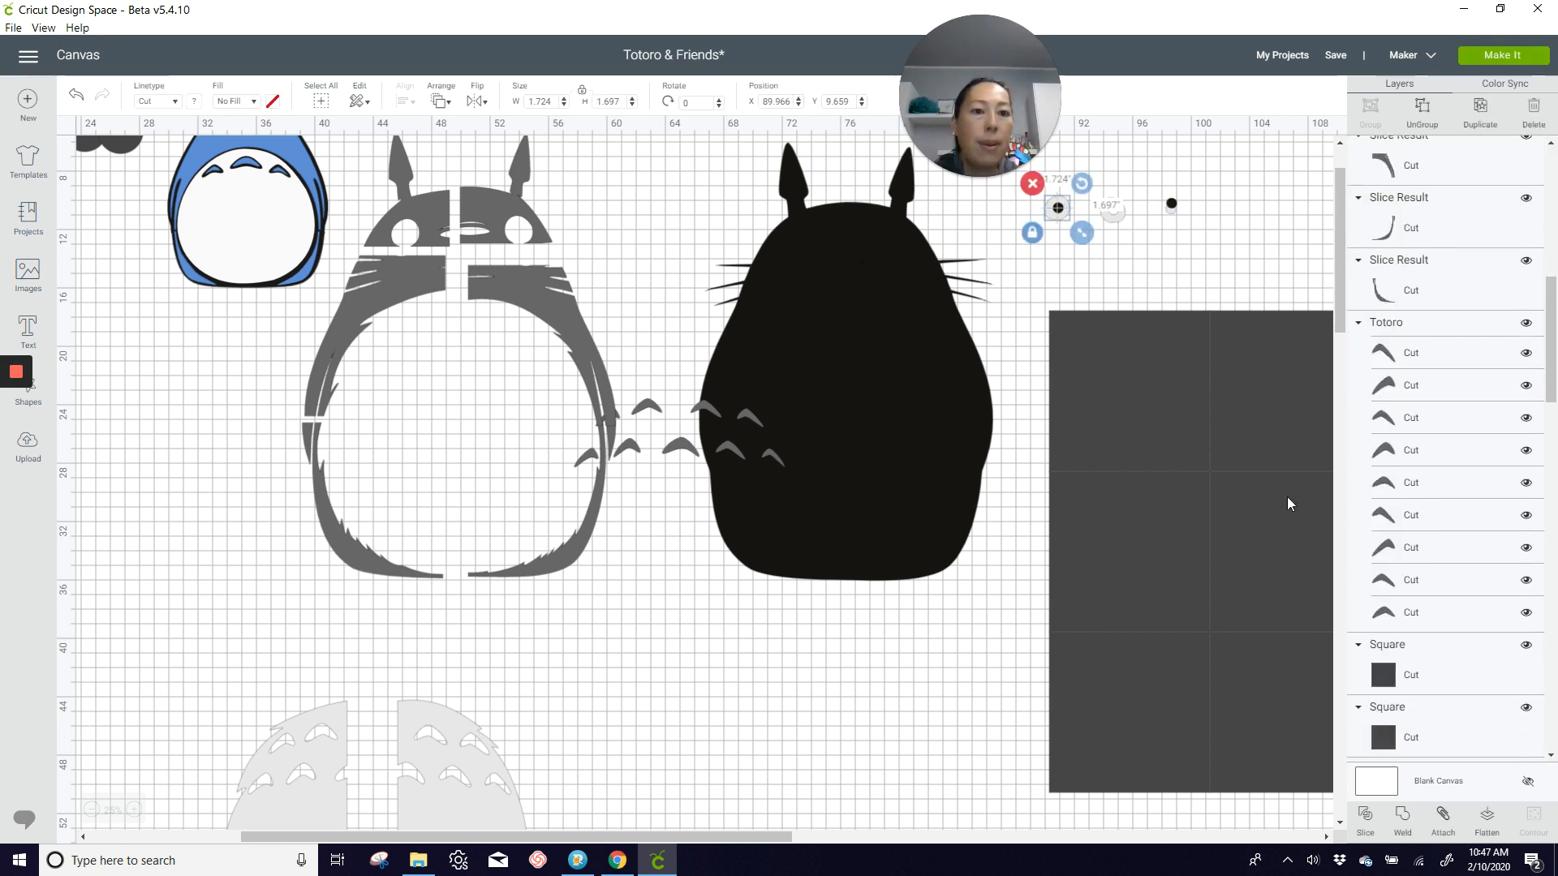
click(1367, 821)
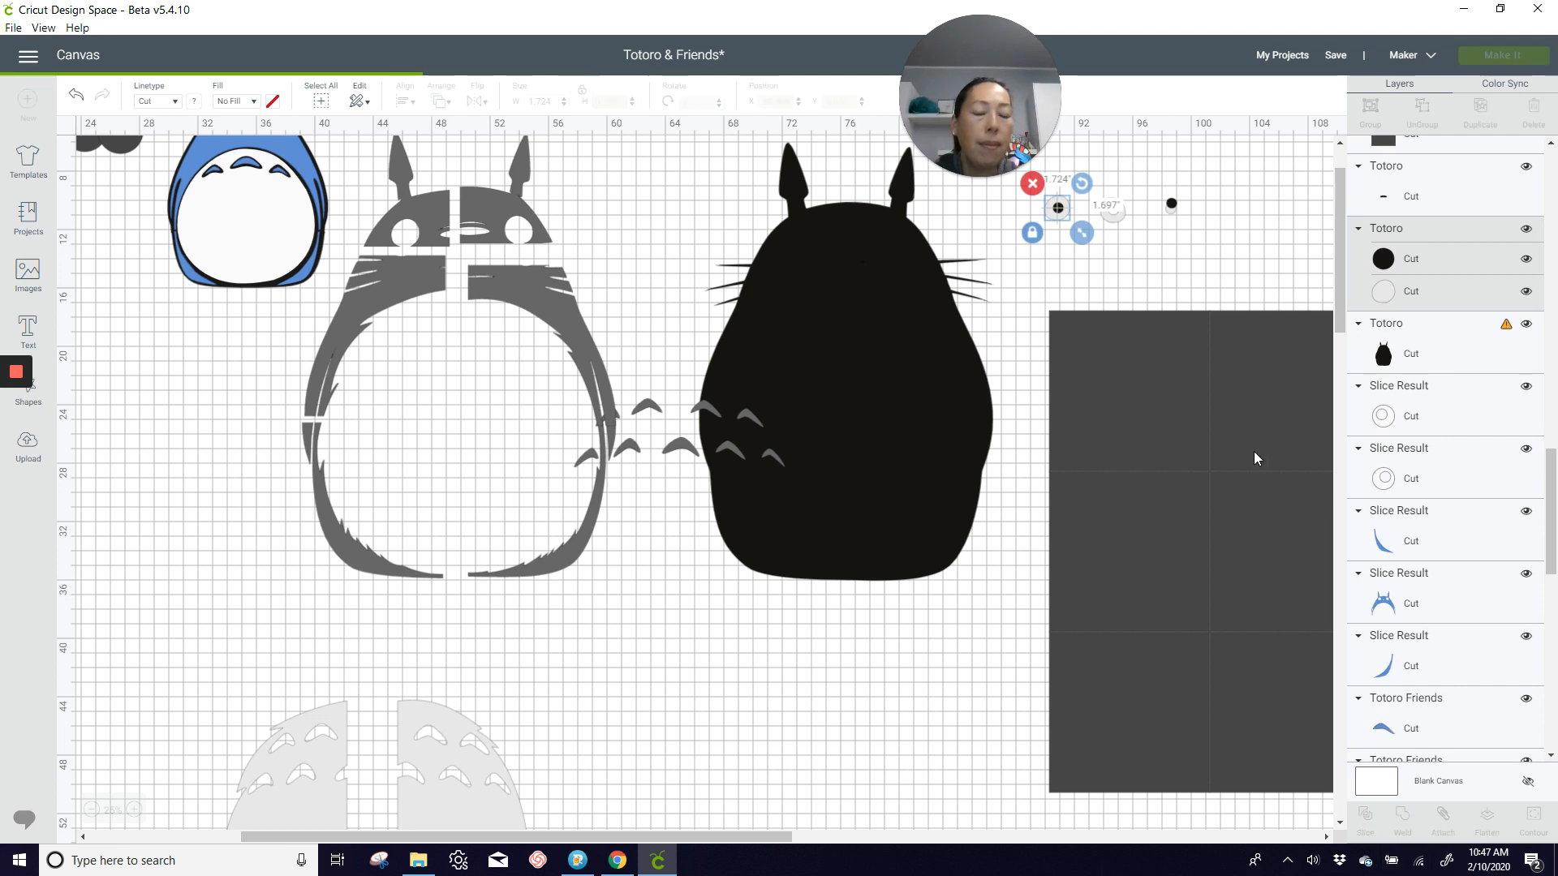
drag(1057, 208, 1158, 242)
Step: Delete the cut-out pupil circles beside the eyes, keeping the two light gray eye rings
click(1149, 166)
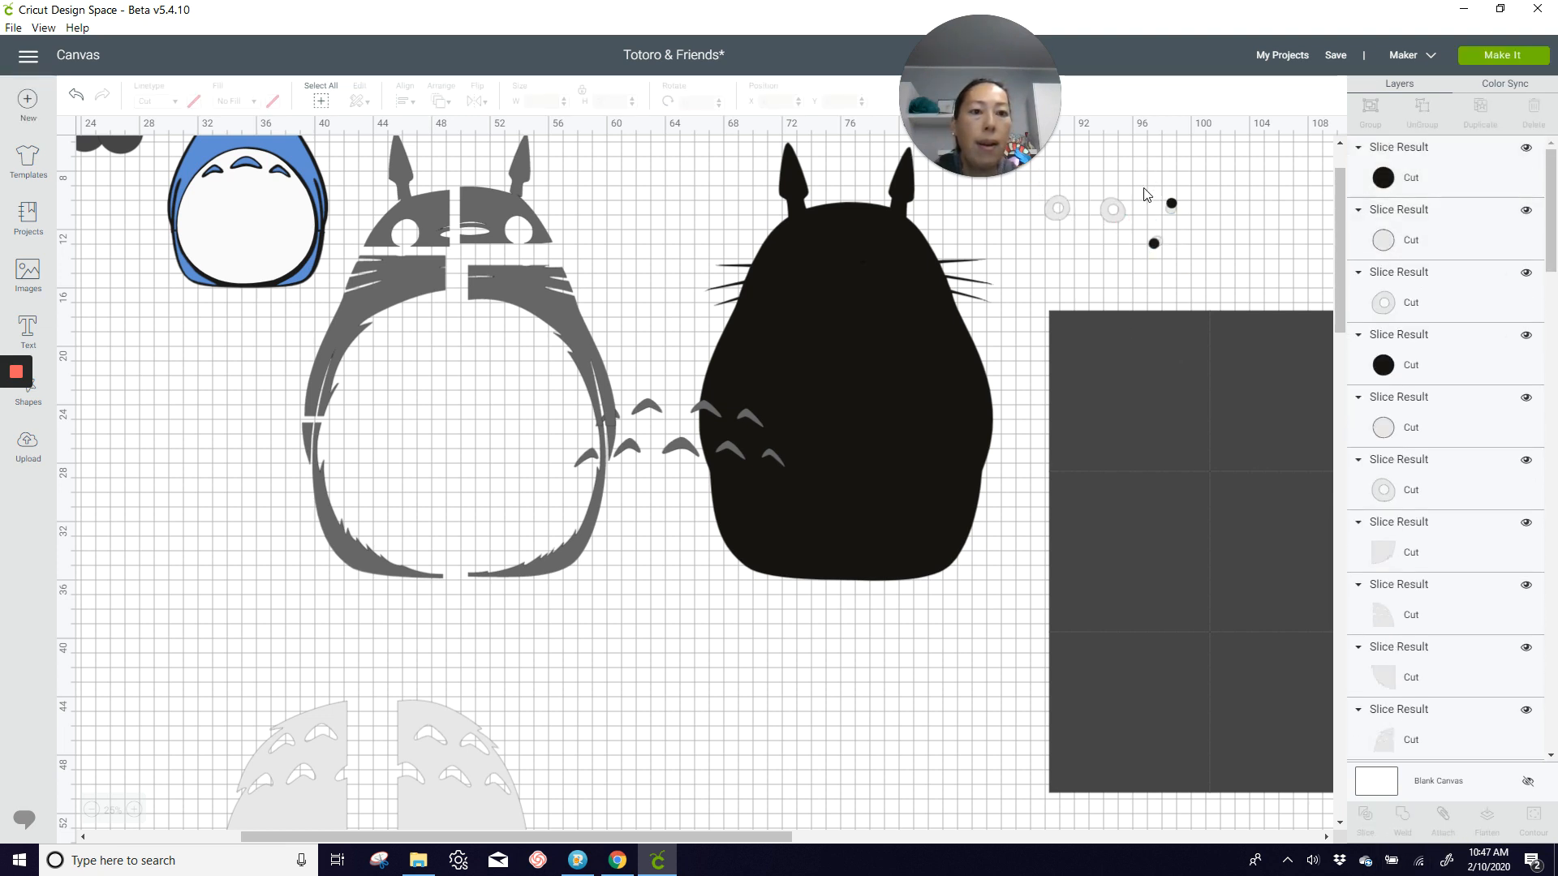
drag(1144, 168, 1223, 279)
key(Delete)
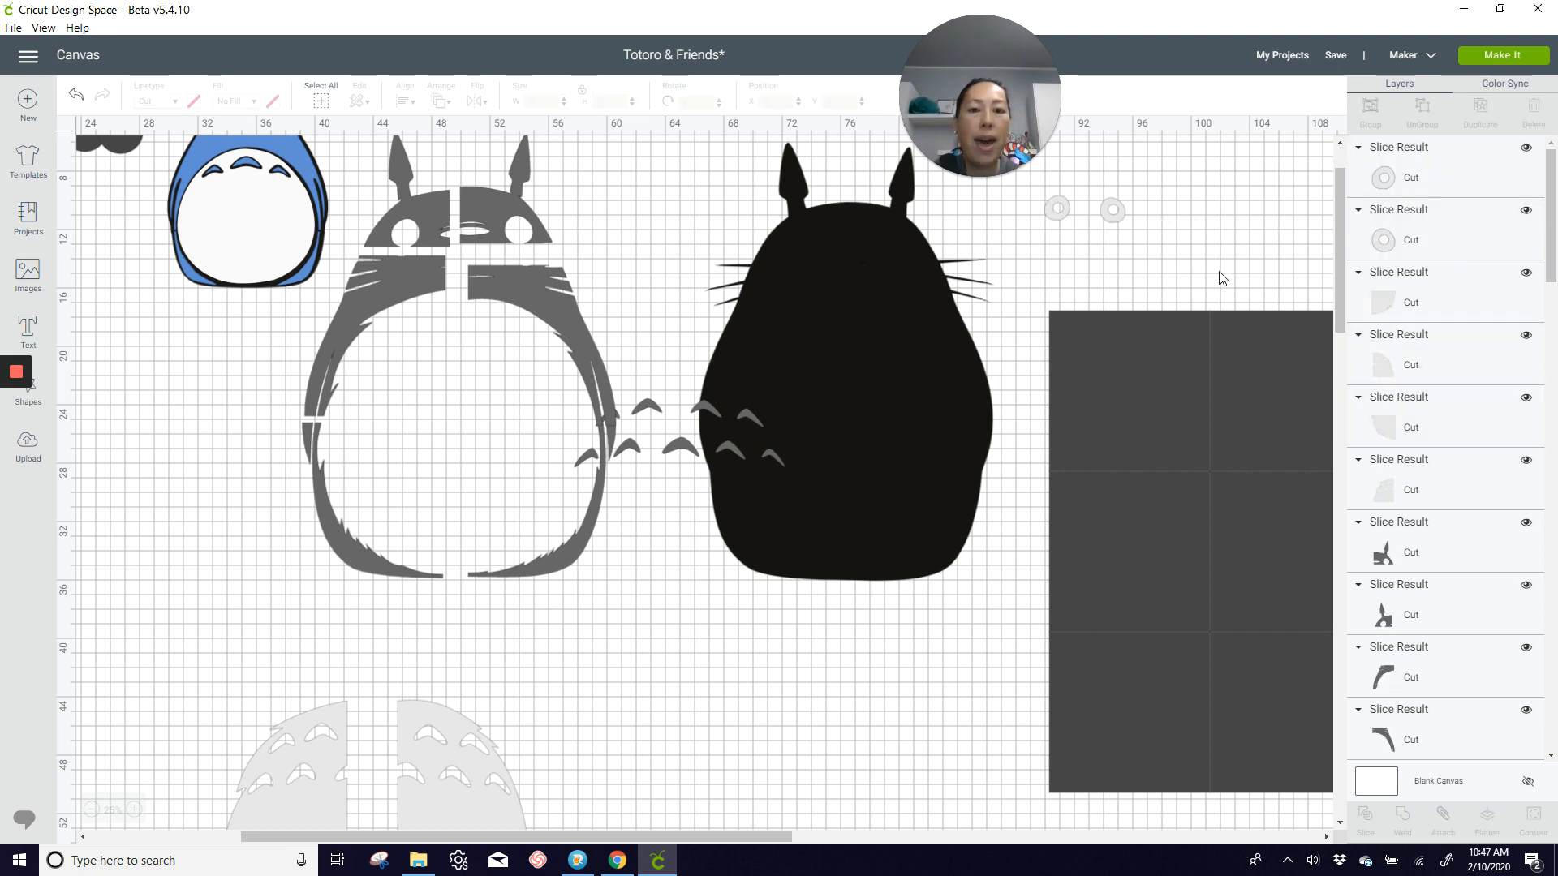
Step: Bring the black Totoro to the front and place it over the six-square grid, at about X 91.4 and Y 18.9
click(874, 318)
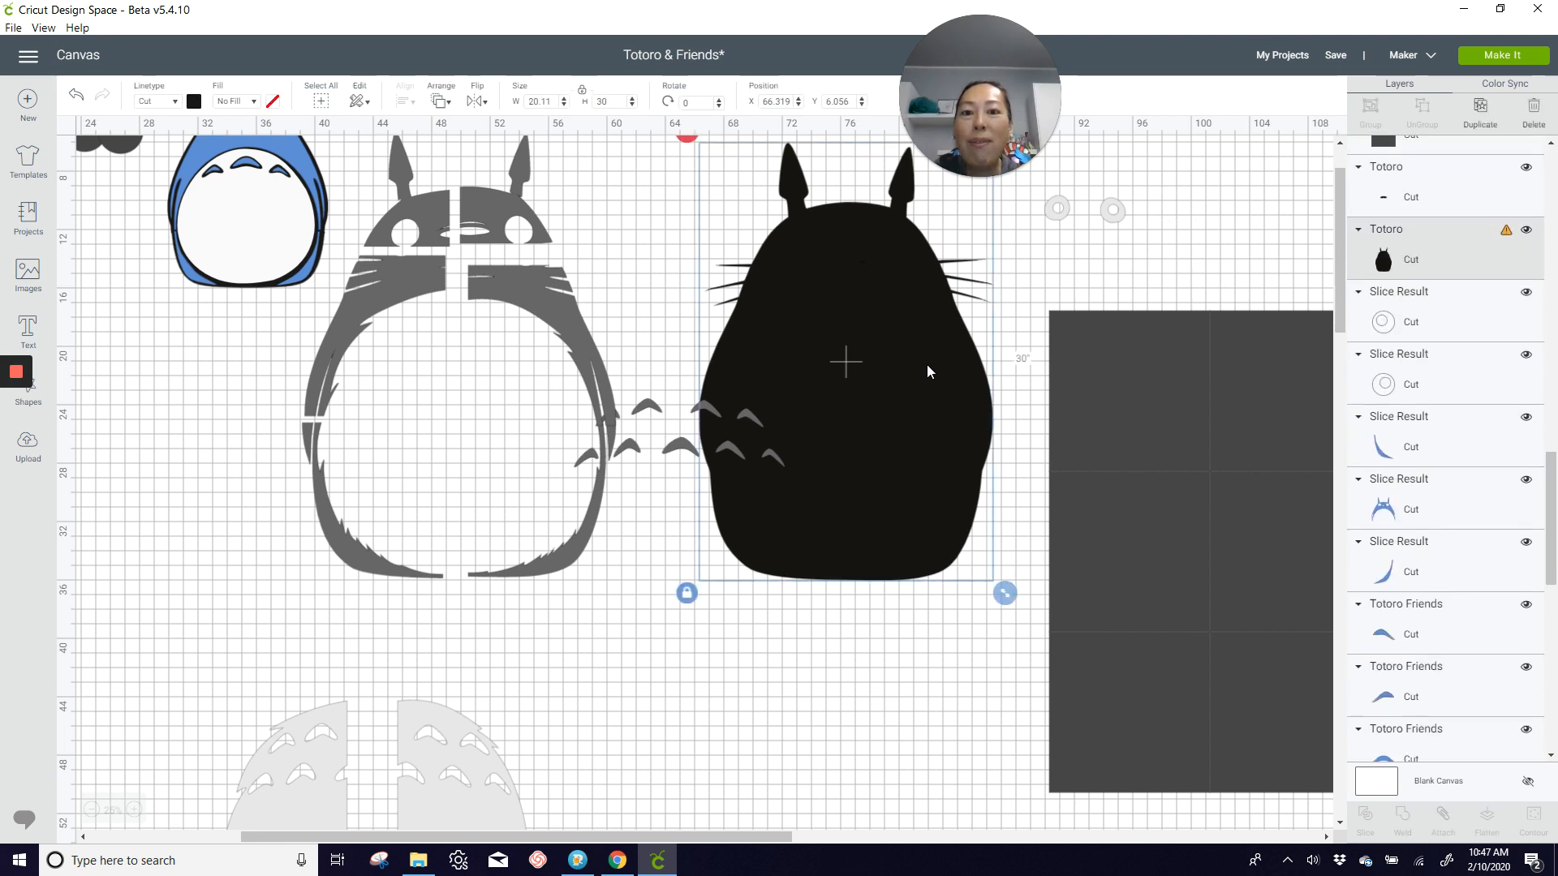
drag(873, 324, 967, 539)
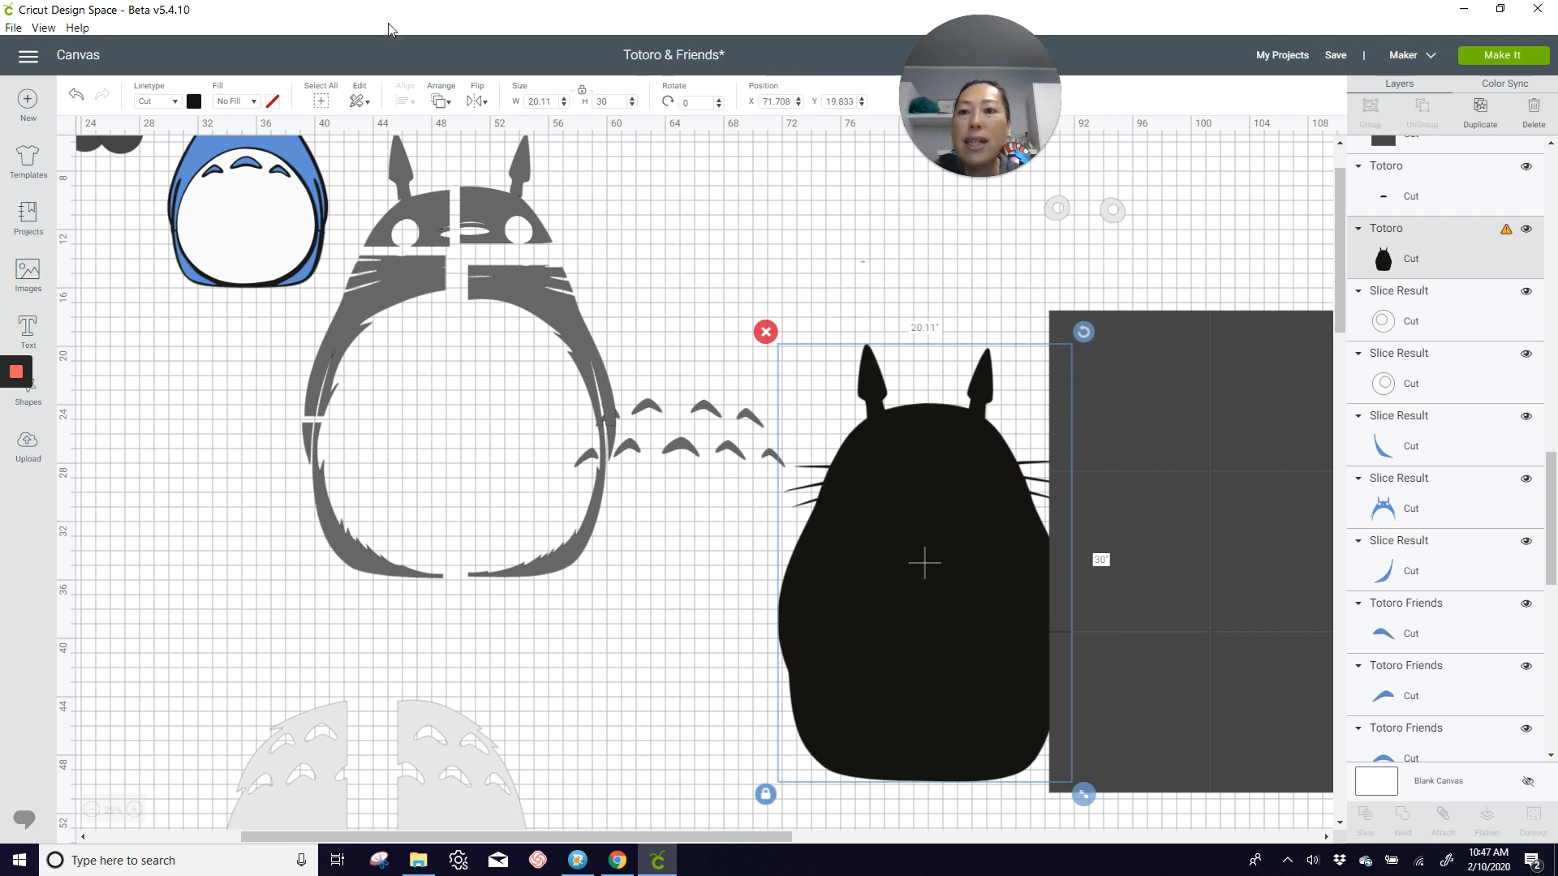
click(444, 105)
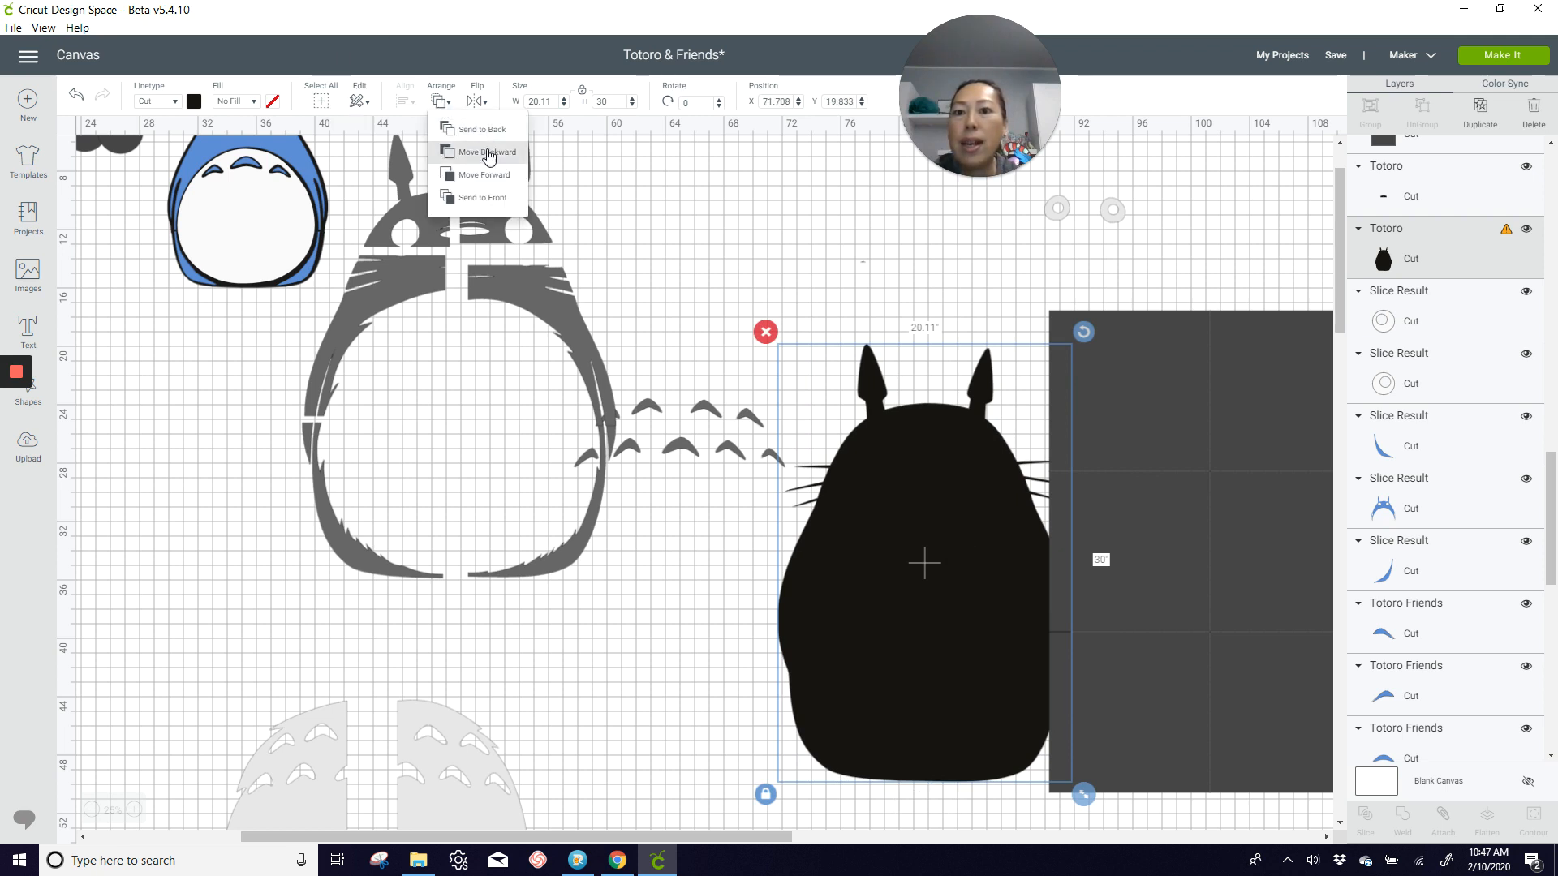
click(482, 197)
drag(929, 578, 1147, 571)
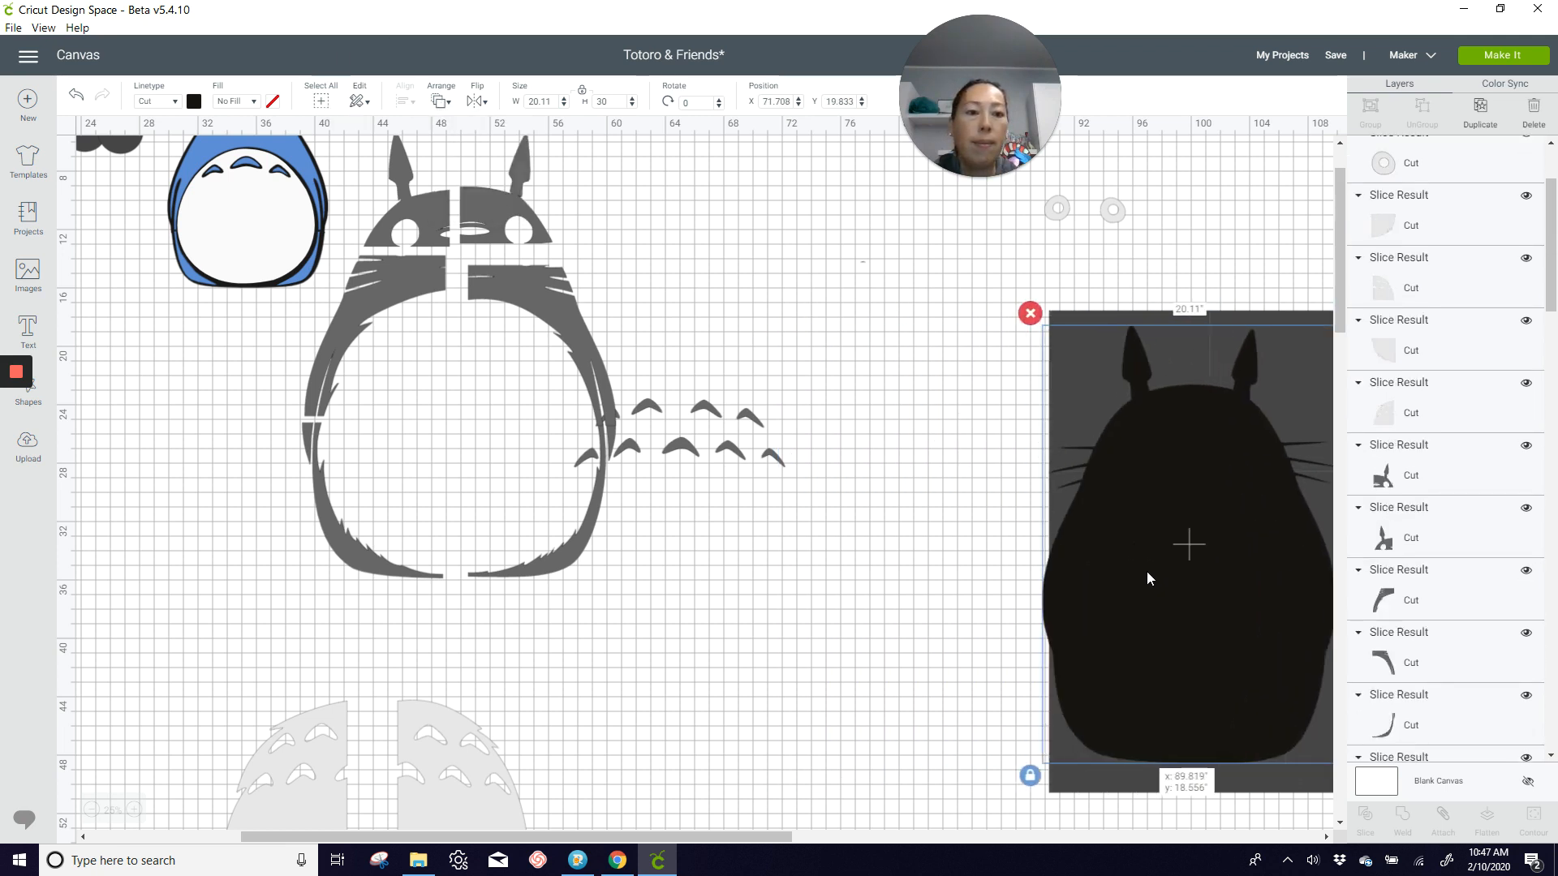
drag(688, 836, 869, 839)
drag(779, 598, 802, 597)
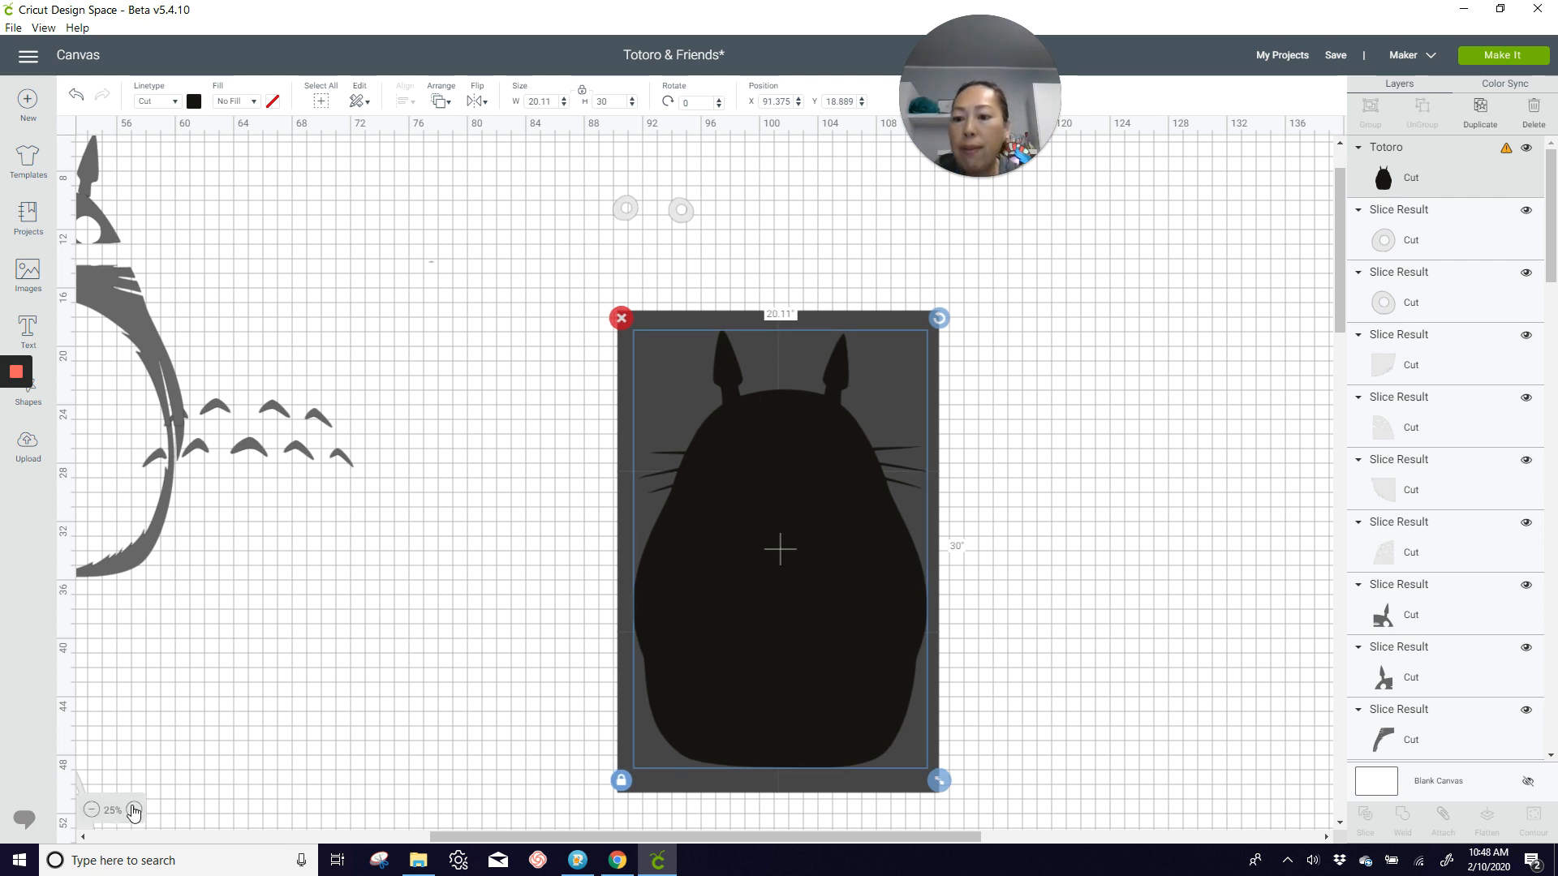
Step: Nudge the black Totoro slightly up on the grid to about X 91.19 and Y 18.44
click(134, 810)
click(134, 810)
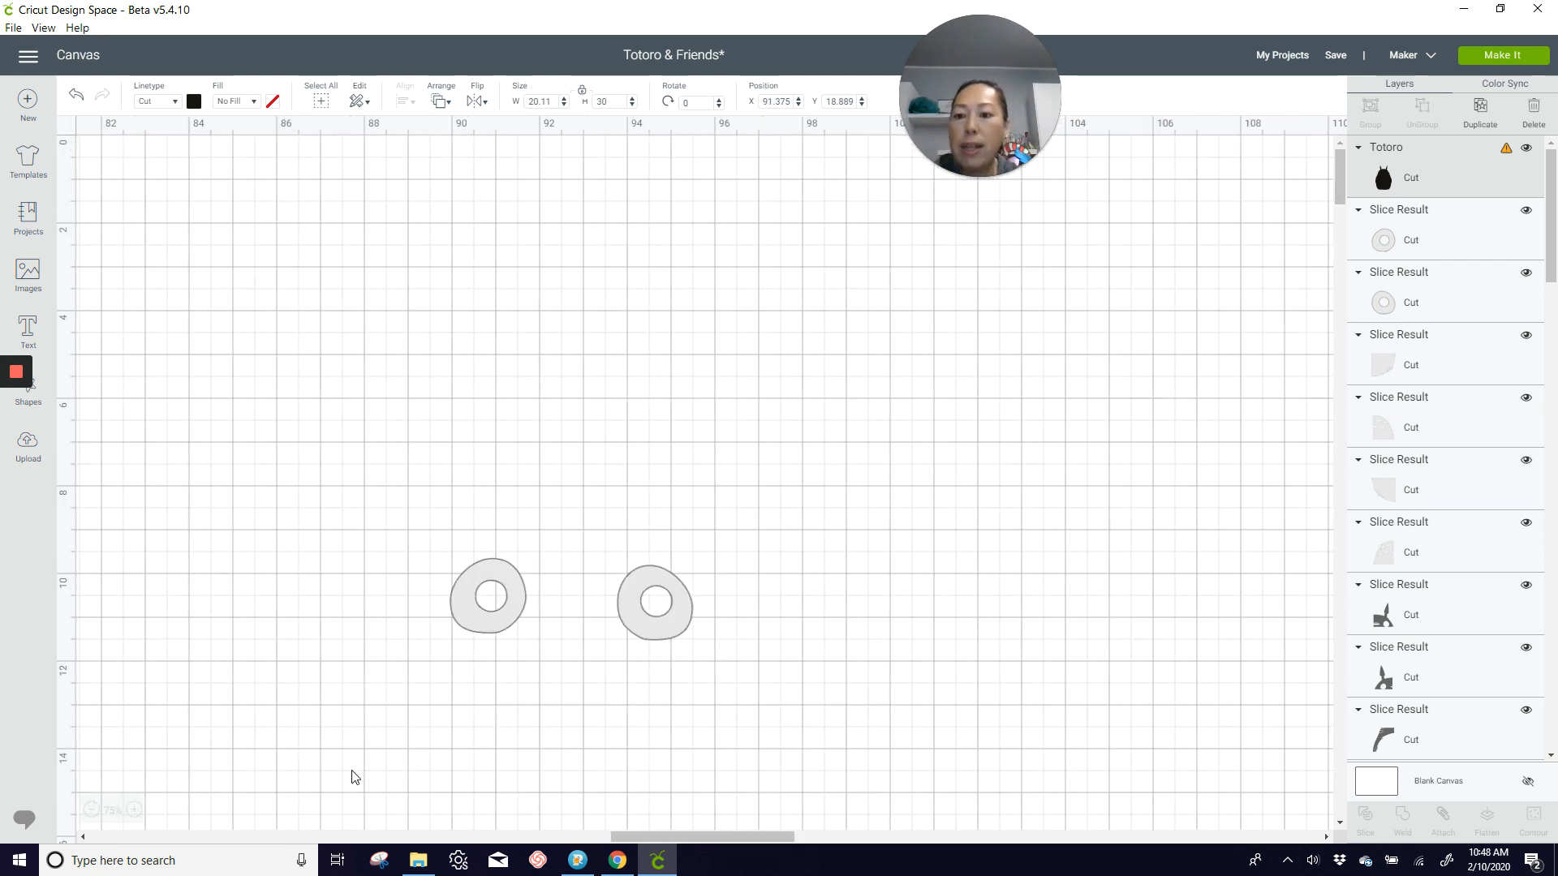
scroll(458, 679, down, 6)
scroll(458, 678, down, 4)
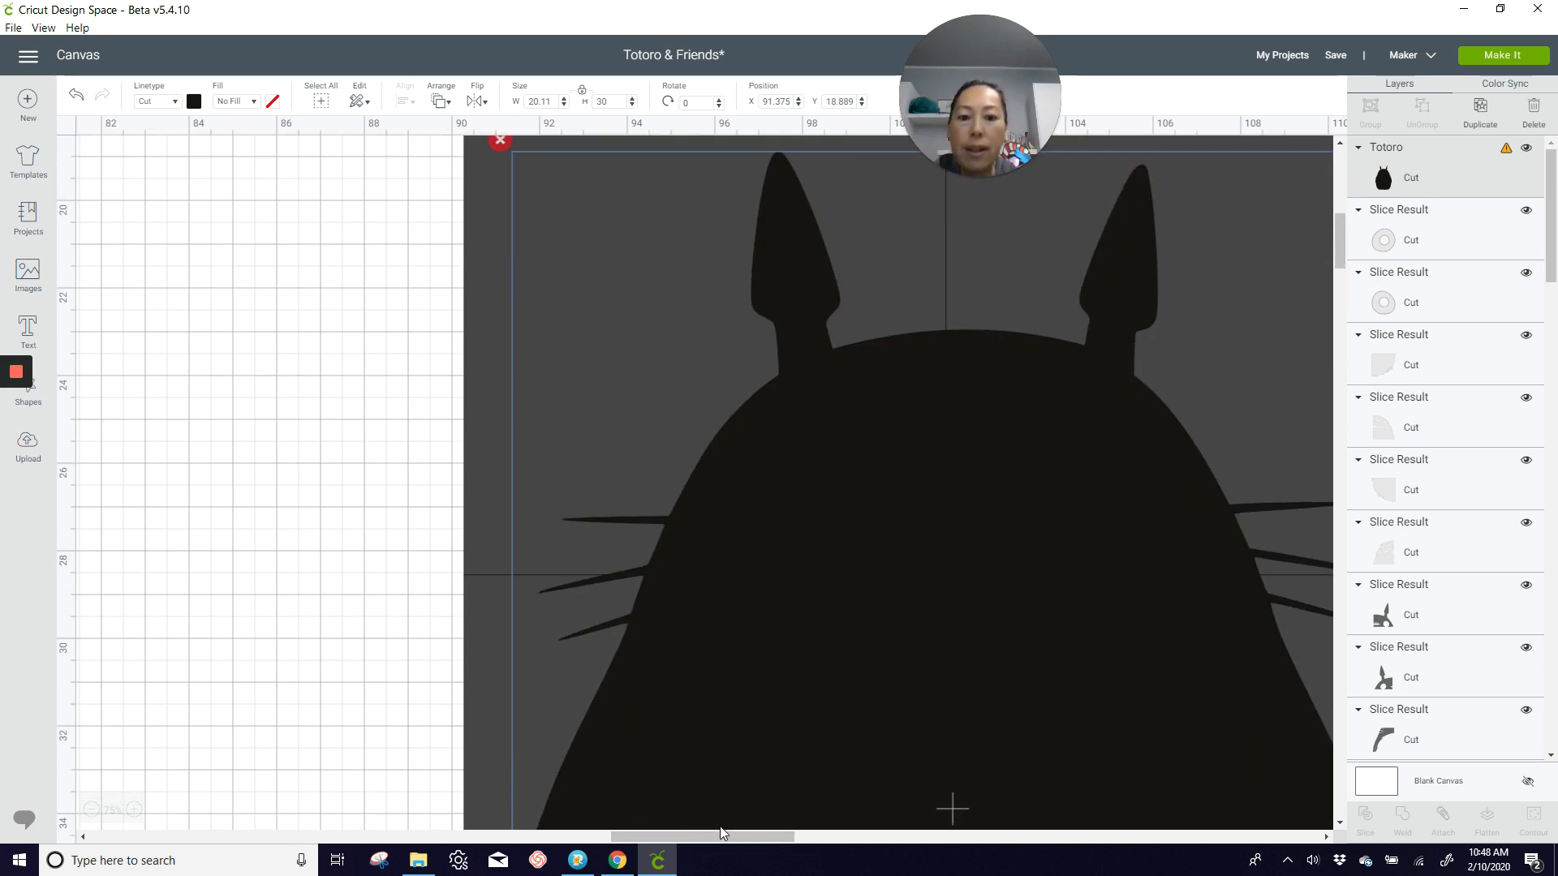
drag(714, 837, 756, 839)
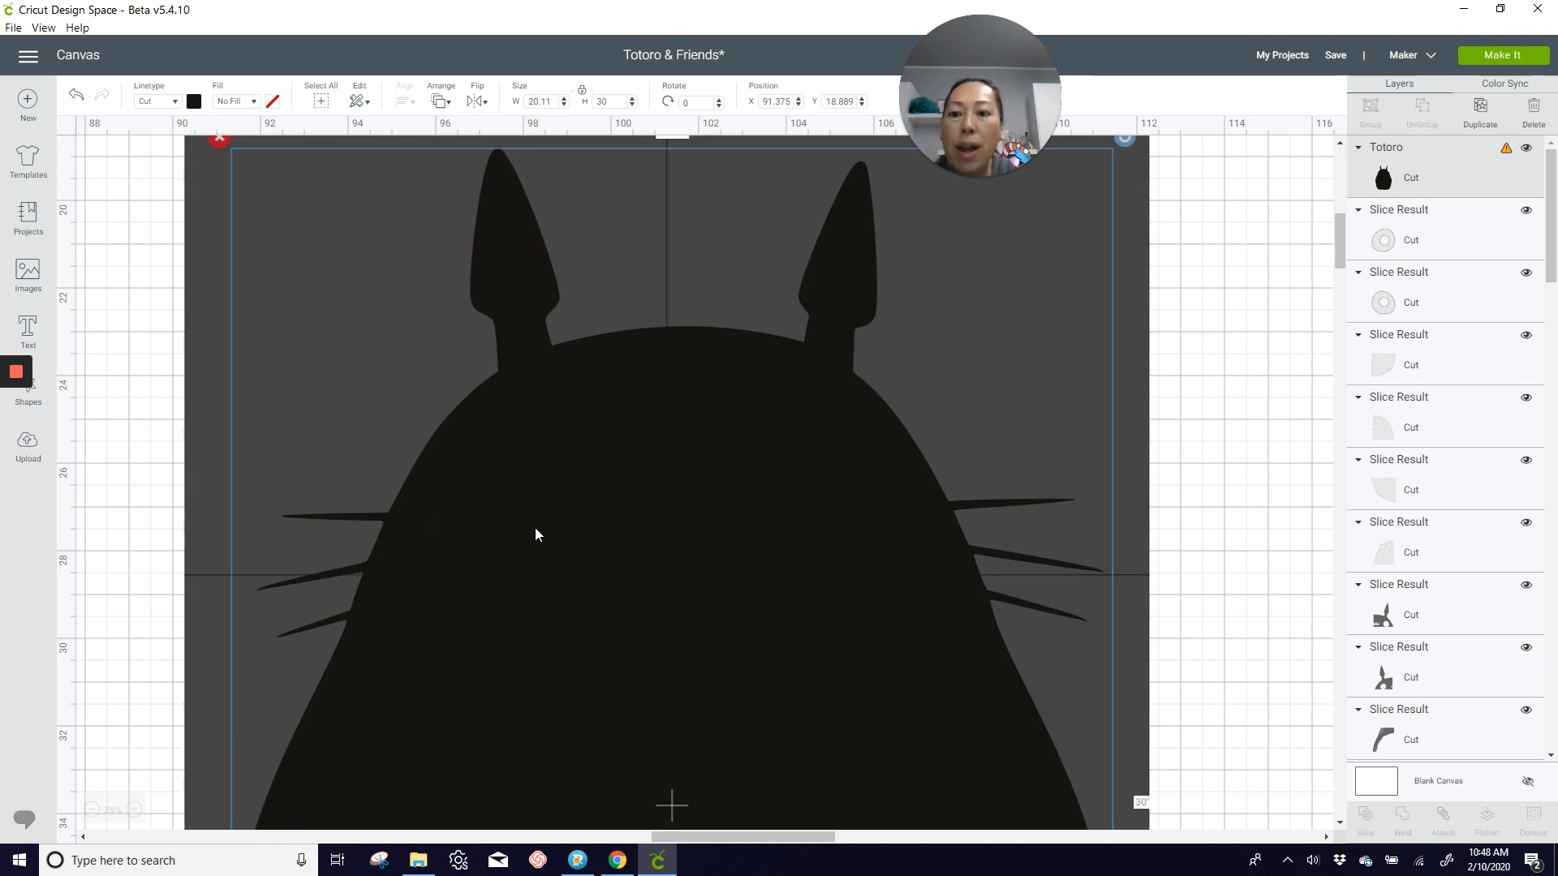
drag(534, 528, 532, 515)
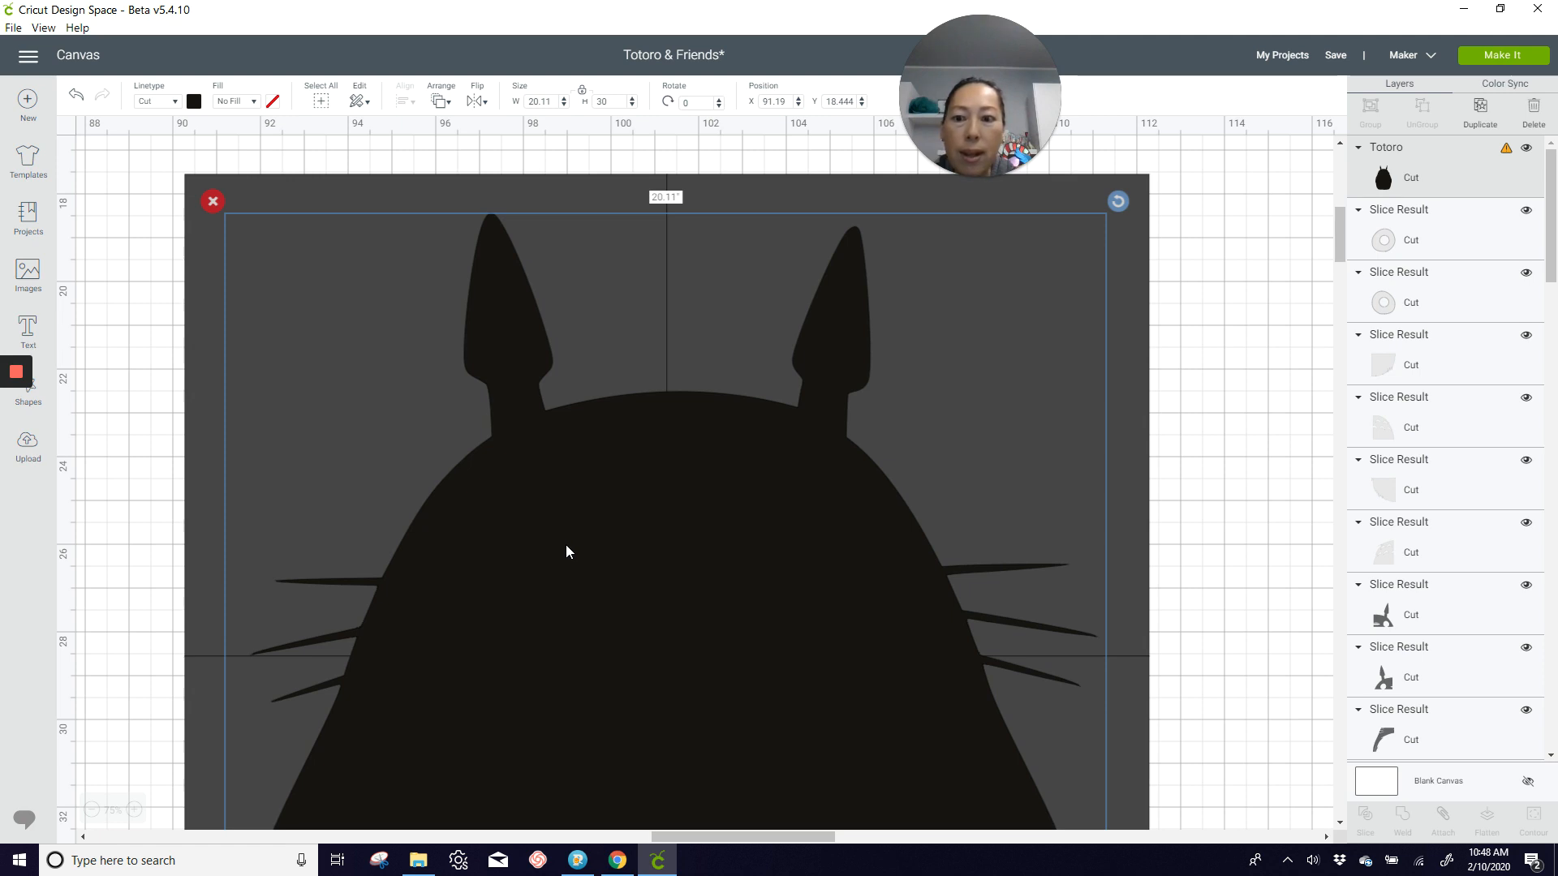
Step: Lower the black Totoro to about X 91.15 and Y 20.48, just inside the grid's lower edge, and check its whiskers against the square seams
scroll(567, 543, down, 10)
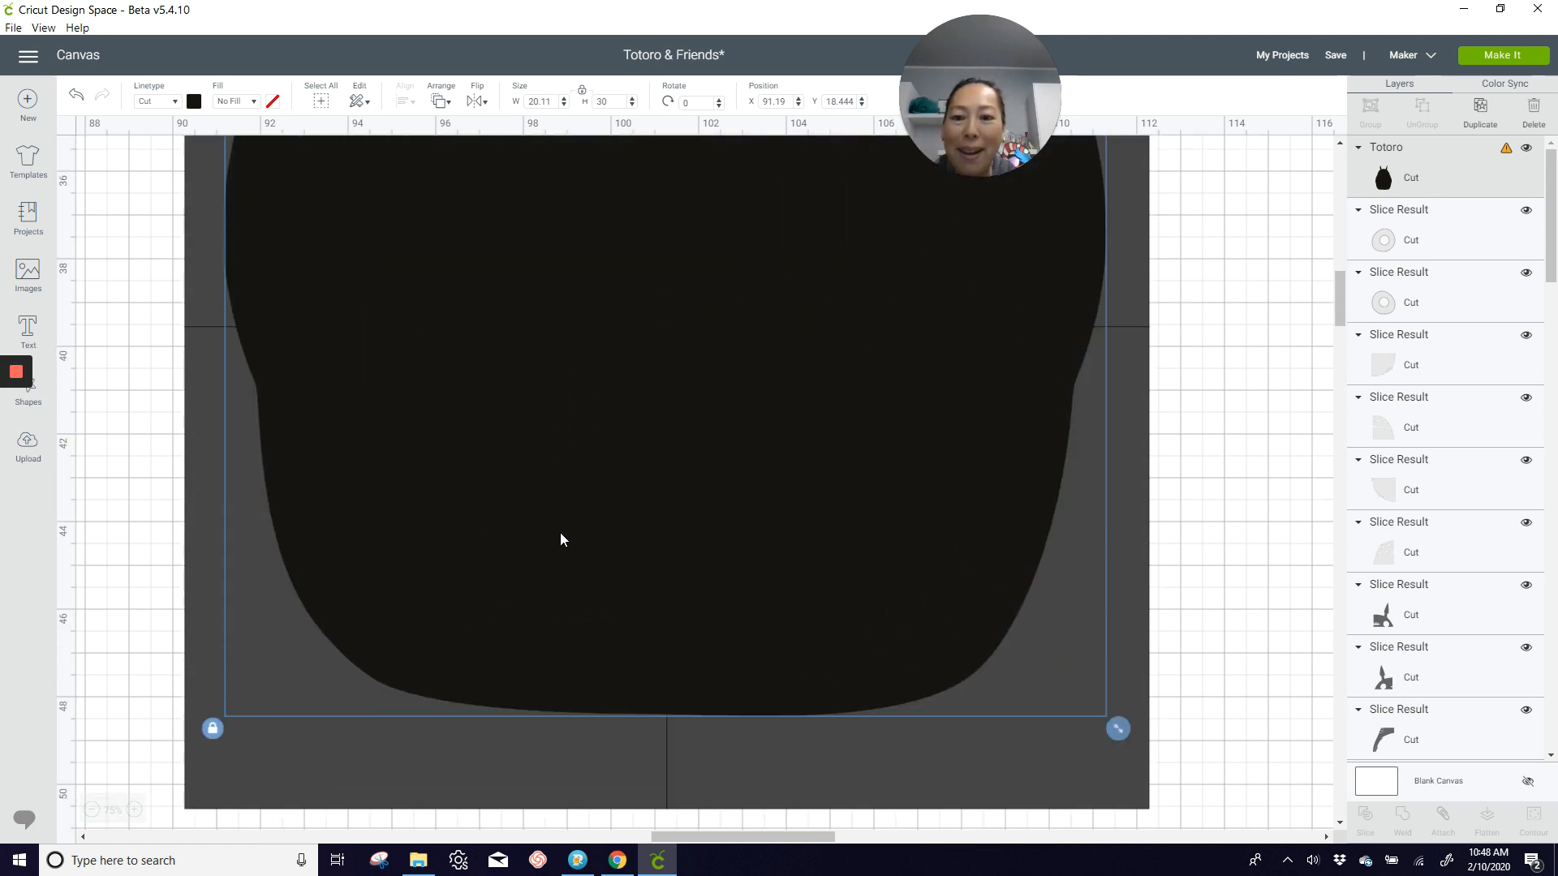
scroll(560, 534, up, 7)
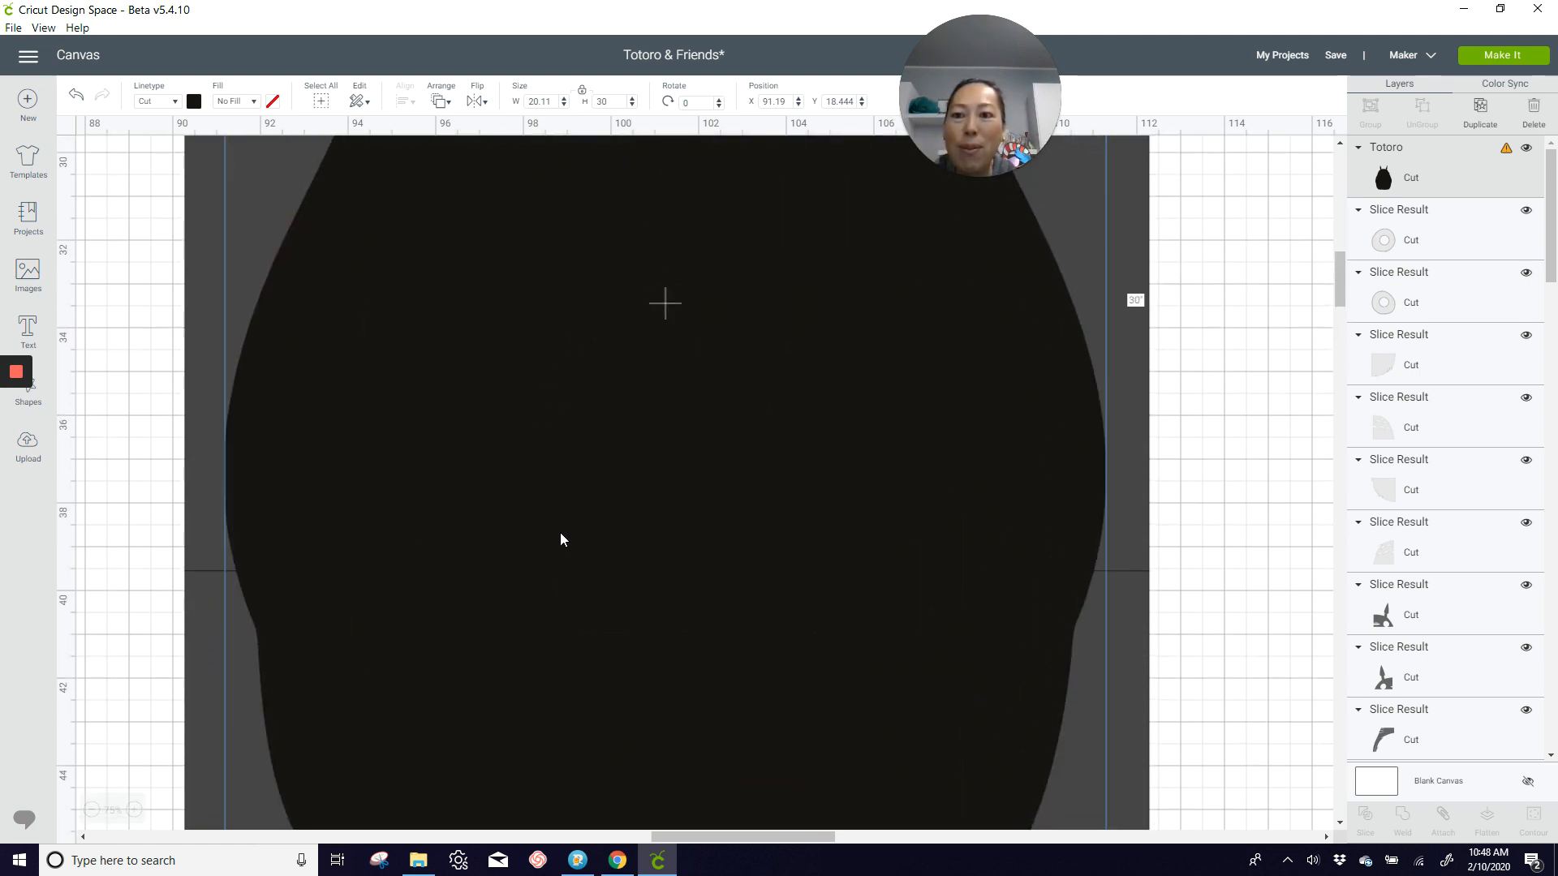
scroll(568, 528, up, 2)
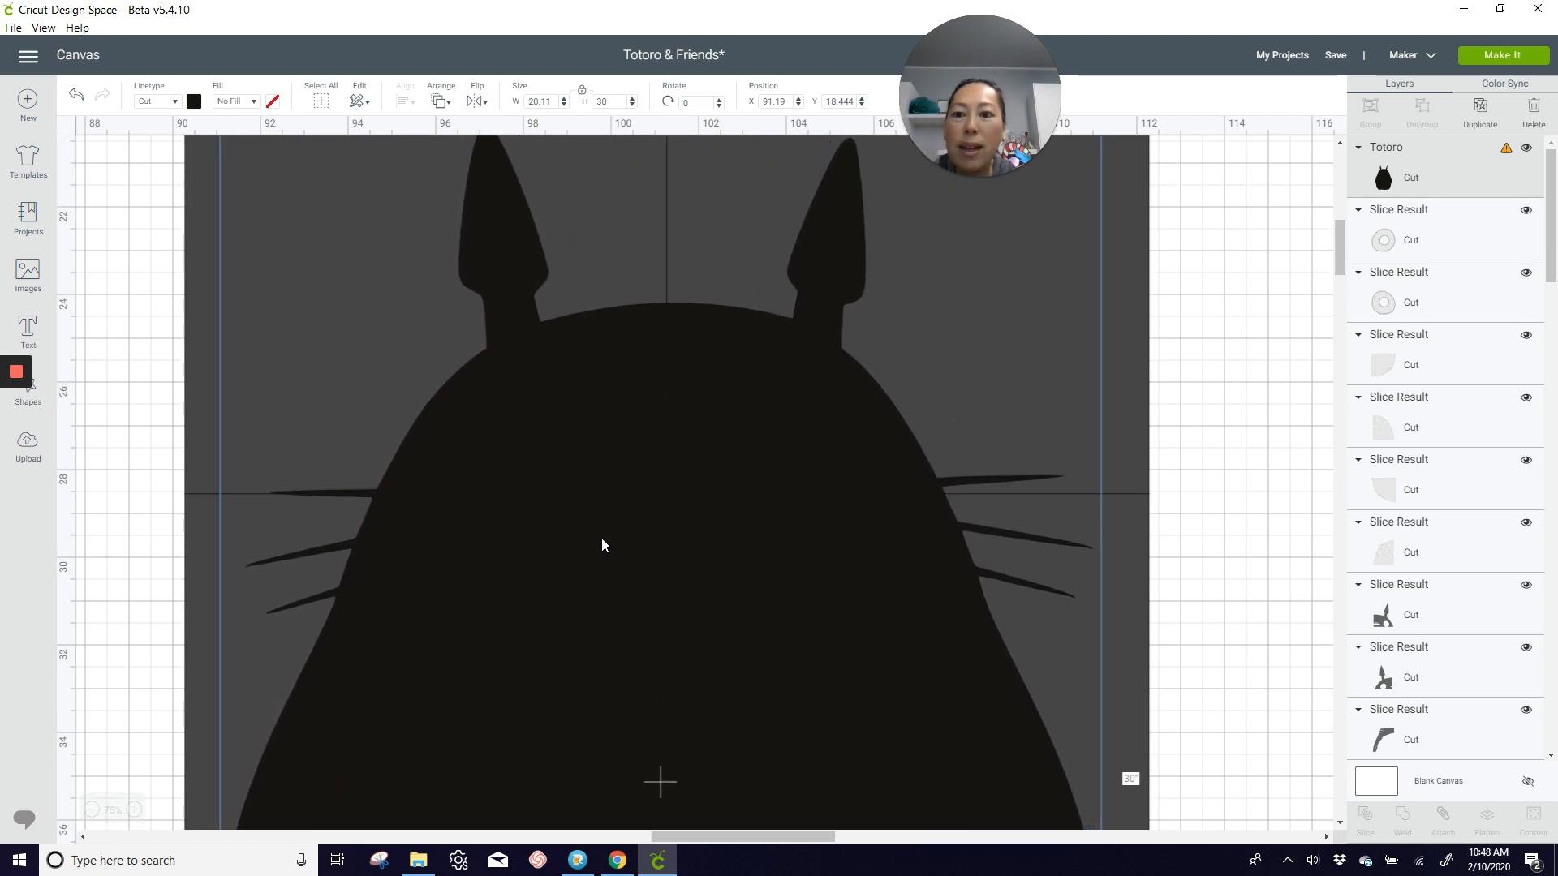
scroll(600, 542, down, 11)
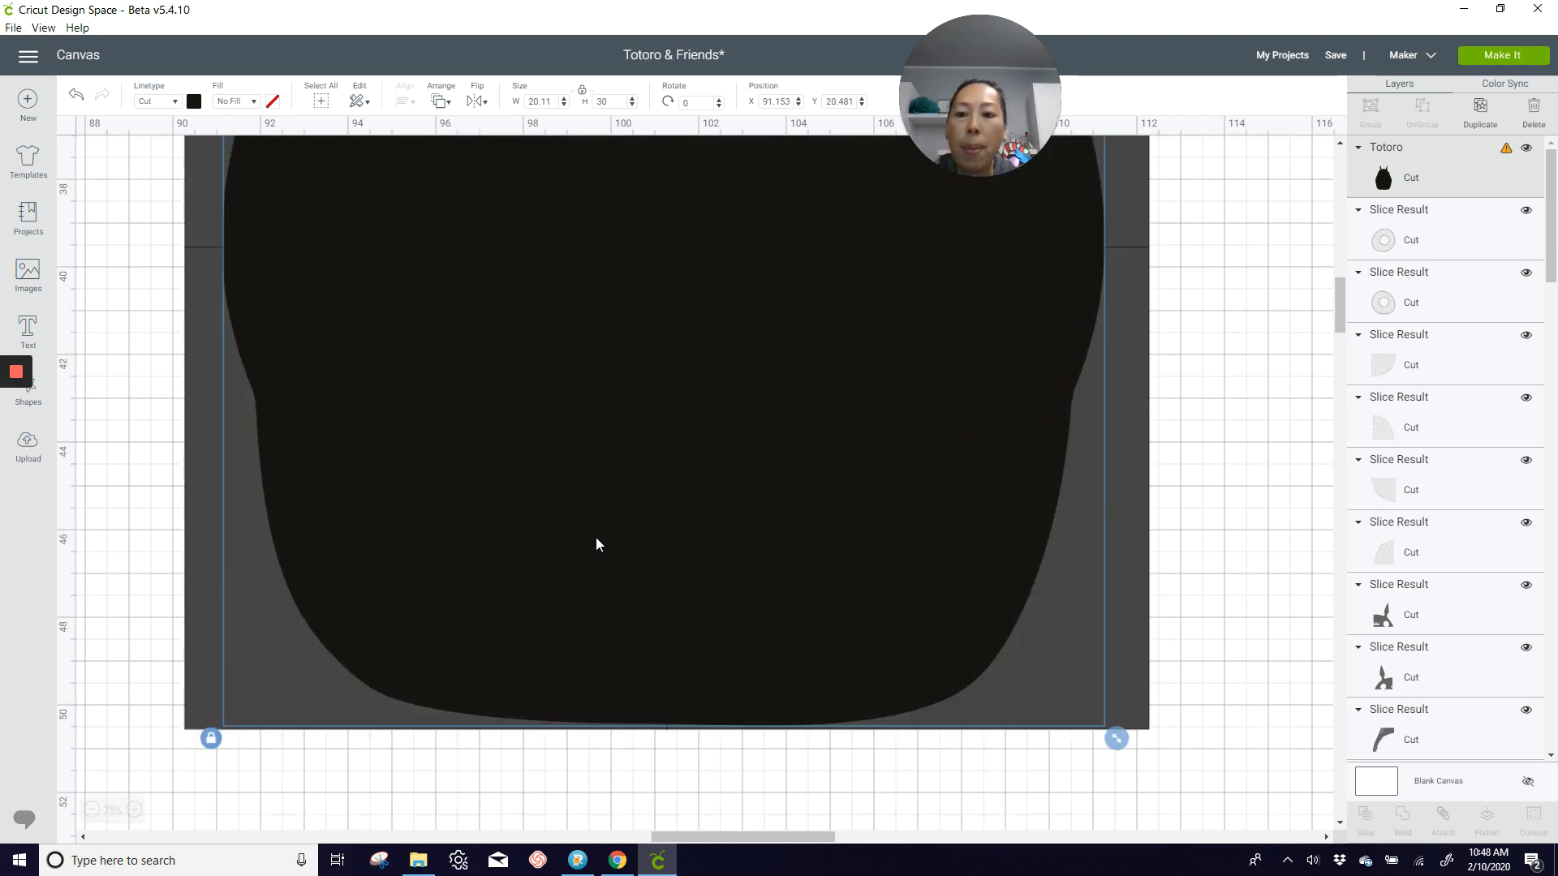
click(92, 809)
scroll(486, 657, down, 12)
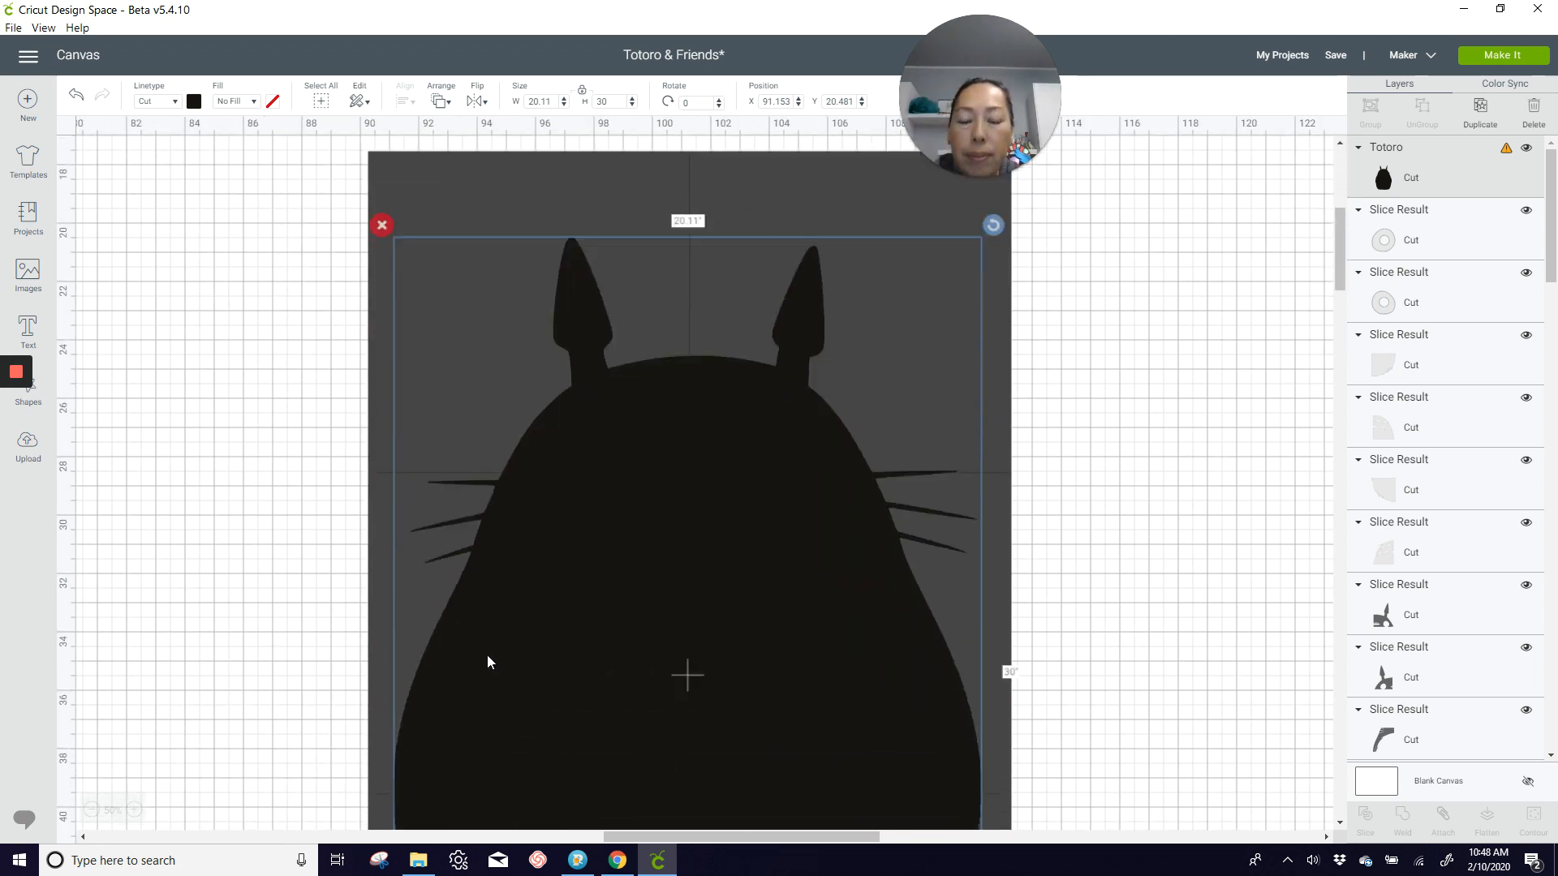
click(1053, 677)
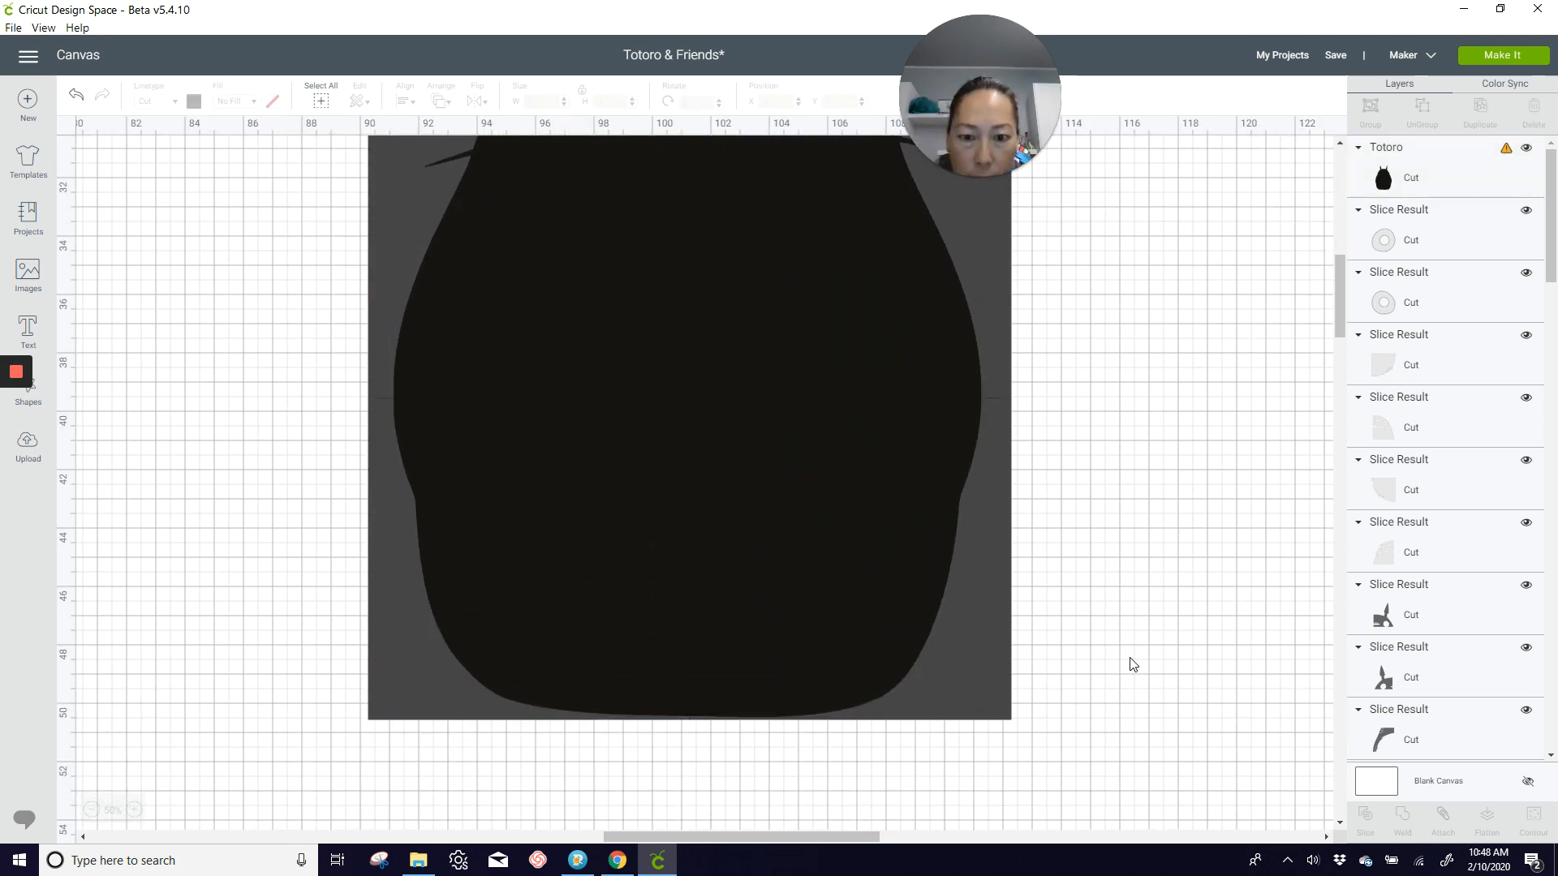
scroll(733, 653, up, 4)
scroll(730, 656, up, 1)
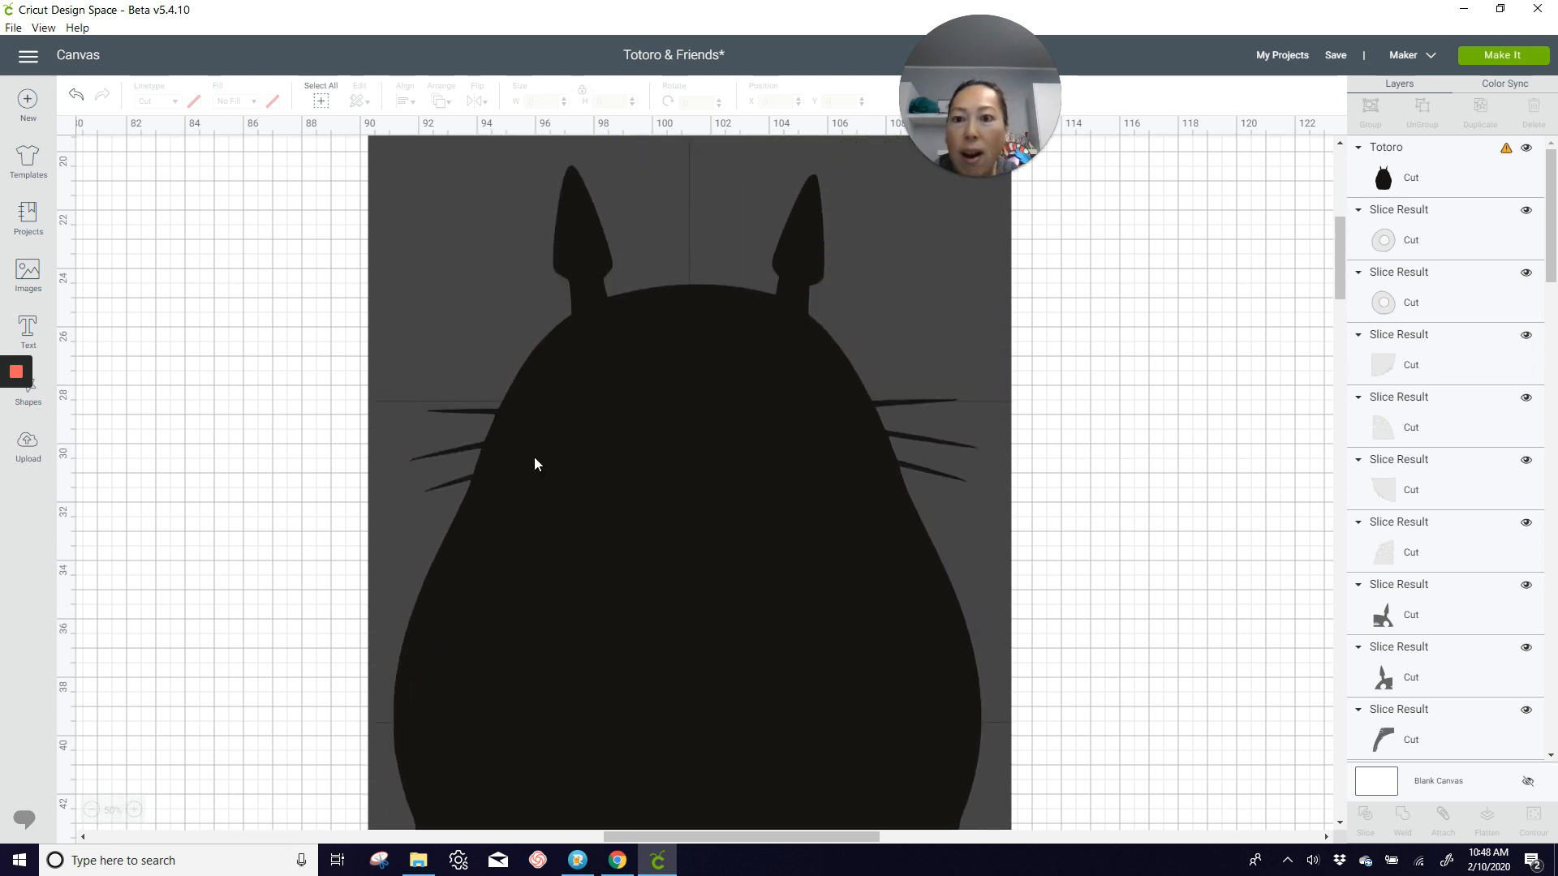
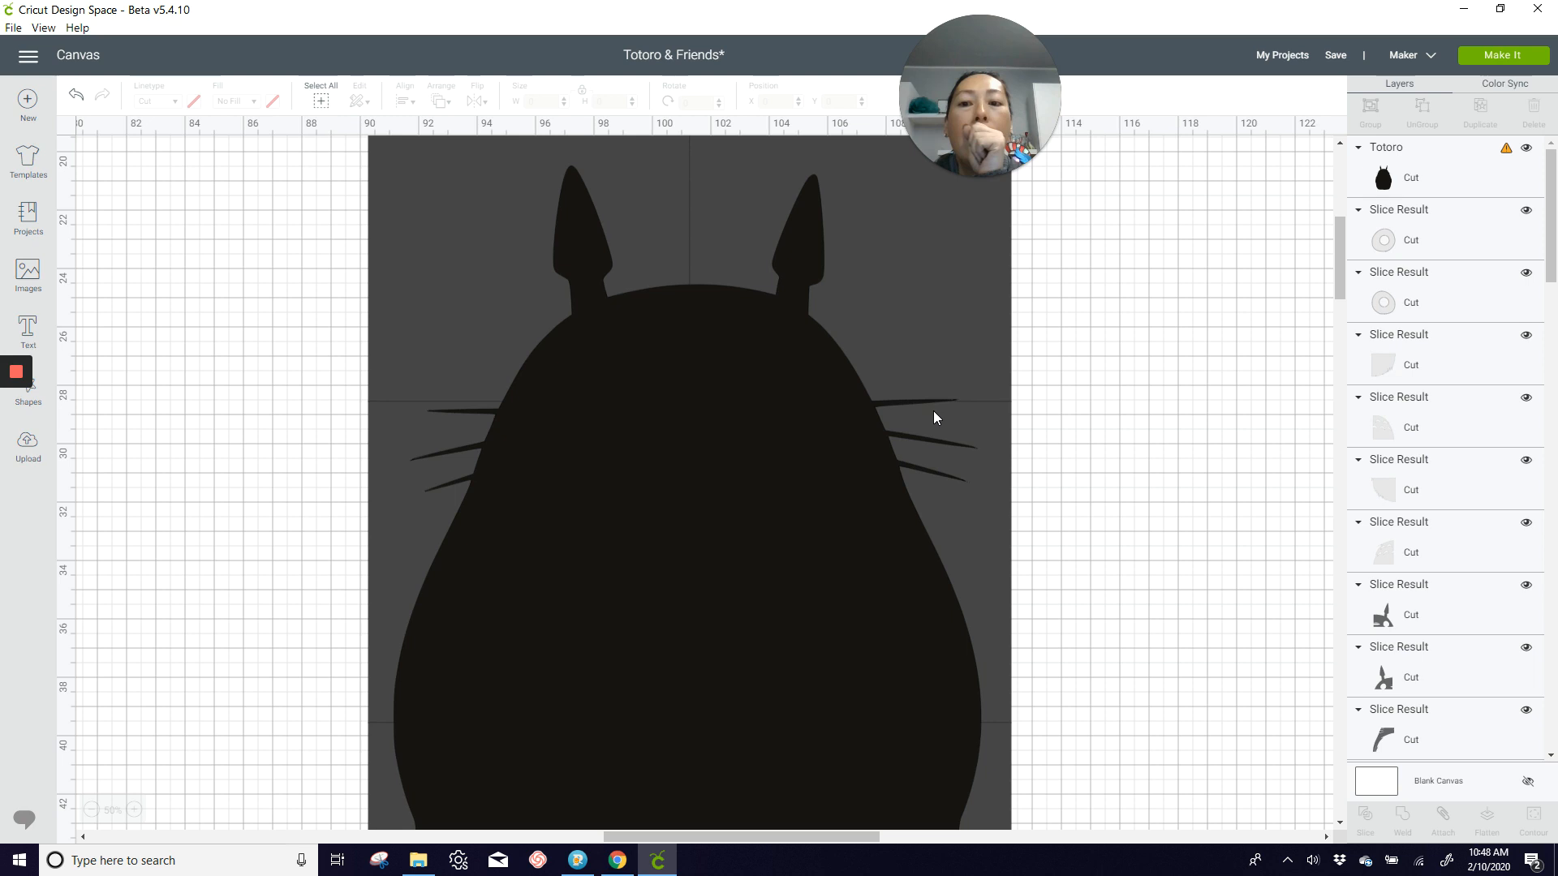
Step: Move the black Totoro off the six-square grid to about X 111.3 and Y 19.15
scroll(934, 416, up, 2)
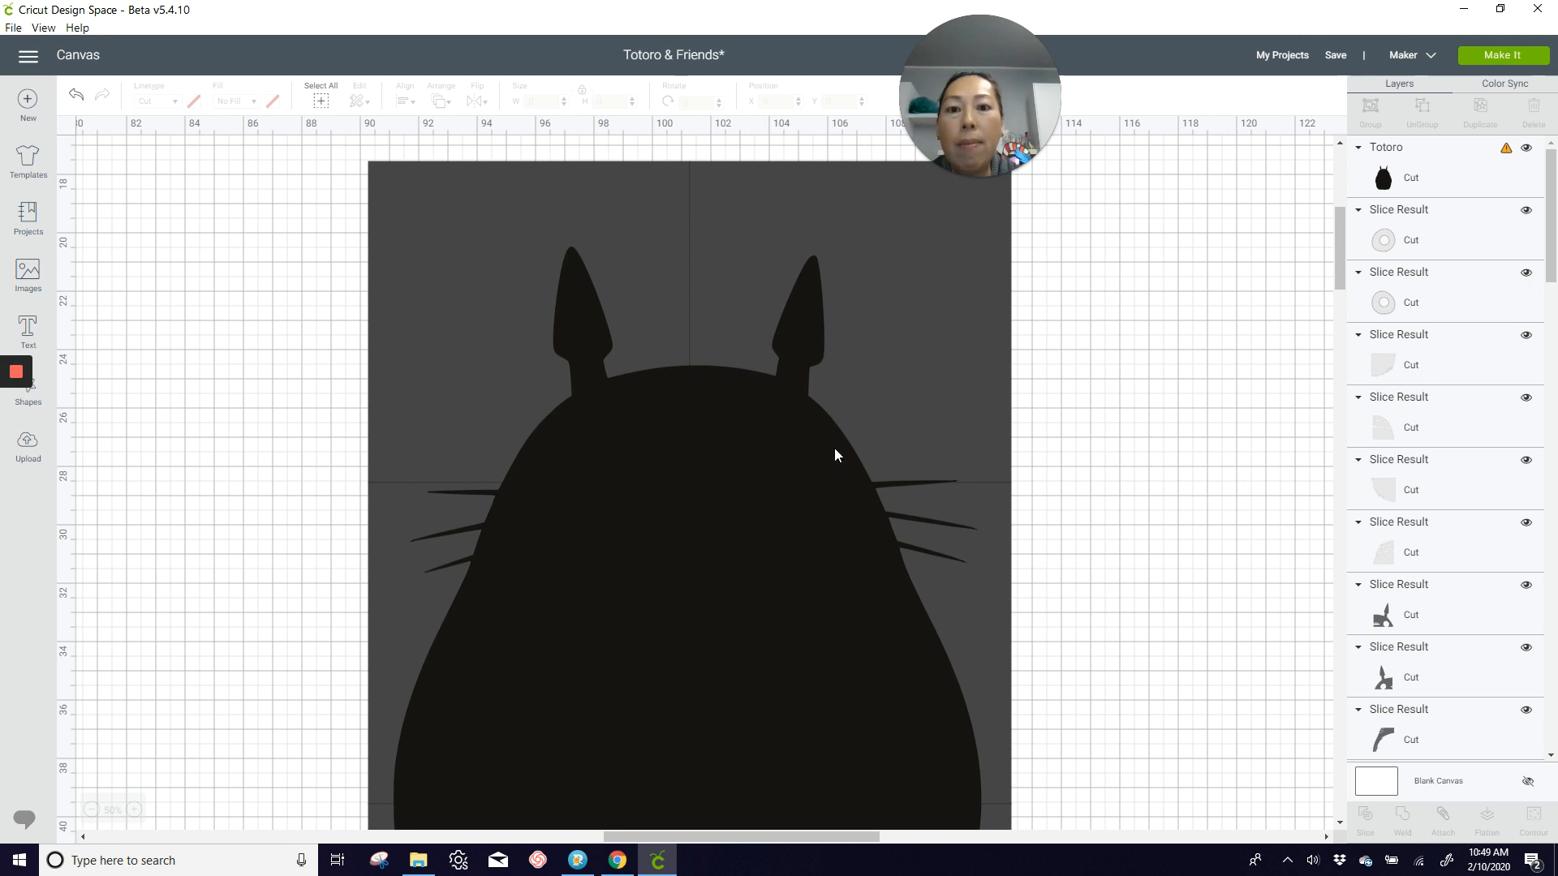
drag(859, 490, 1452, 453)
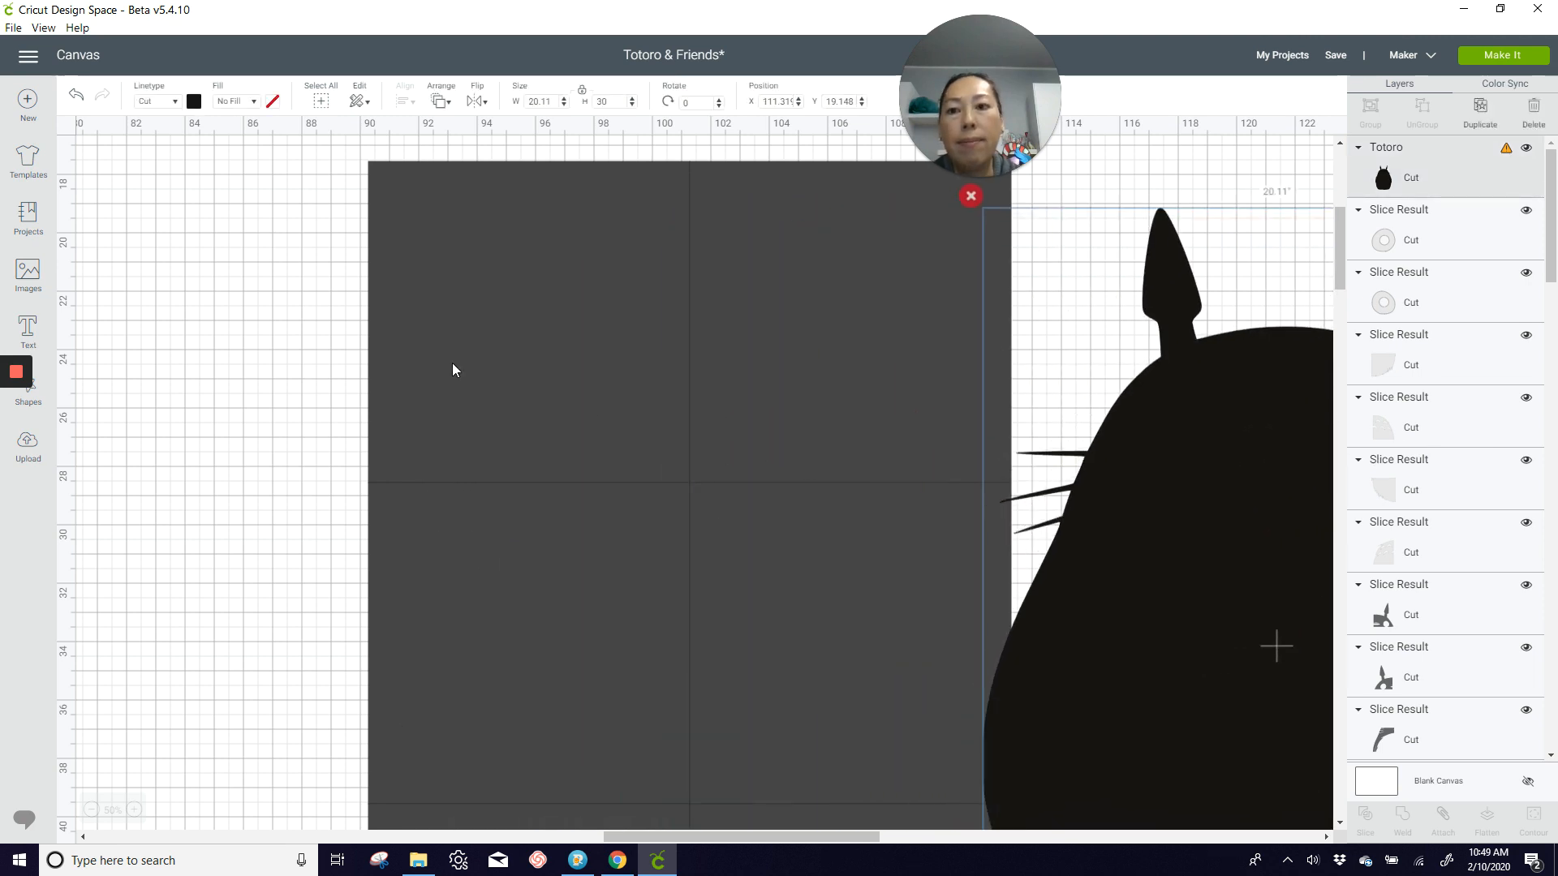
drag(285, 167, 844, 803)
click(202, 341)
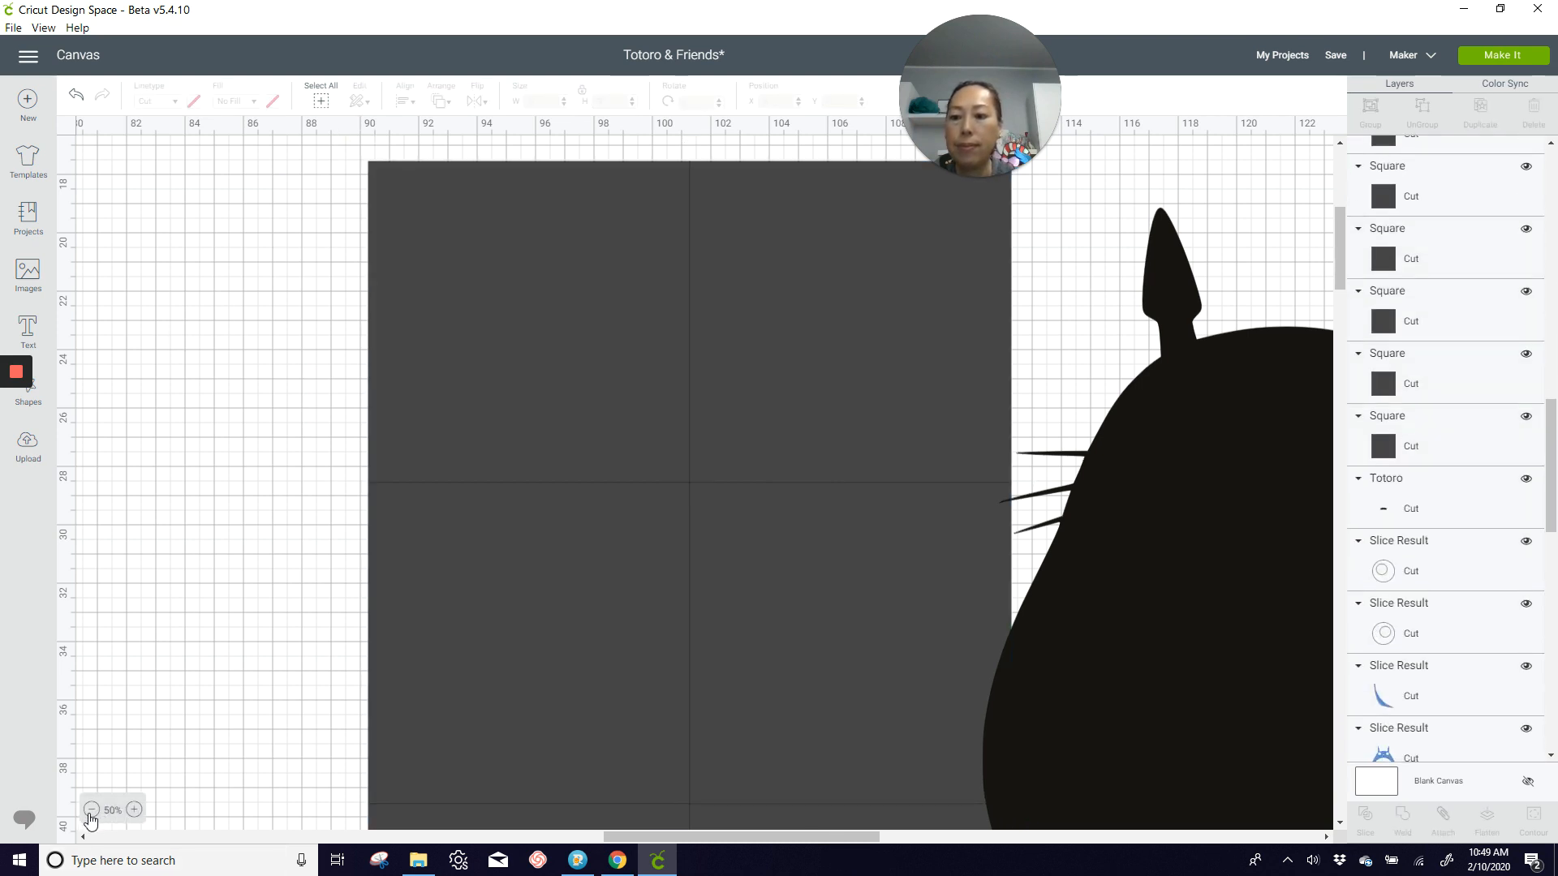
Step: Select all six grid squares together and reposition them at X 83 and Y 14
click(94, 808)
scroll(389, 584, up, 2)
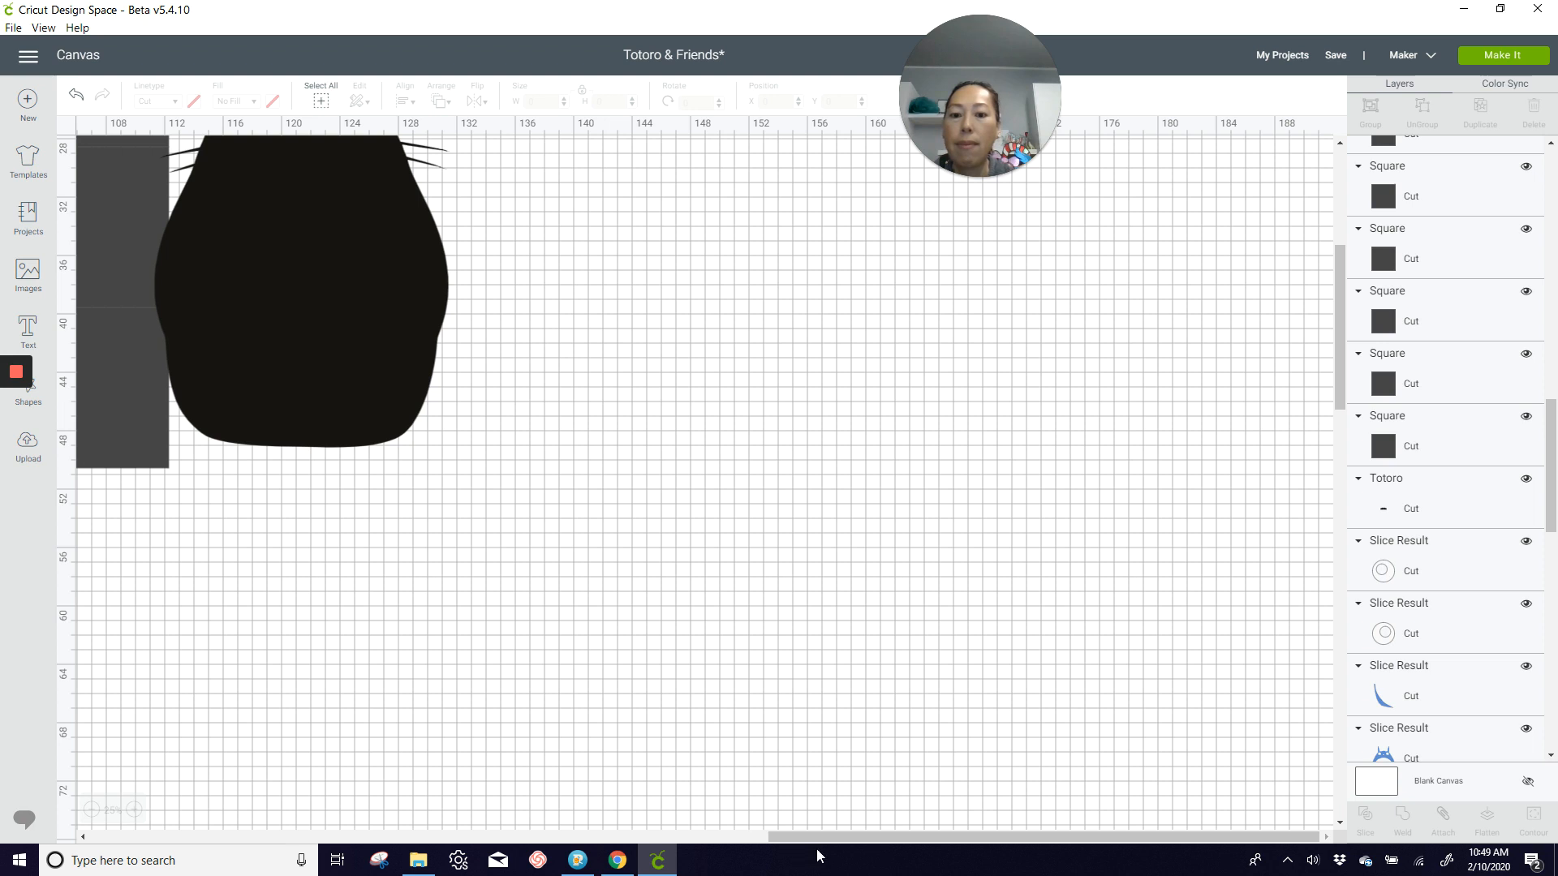
drag(793, 838, 582, 839)
scroll(592, 737, up, 5)
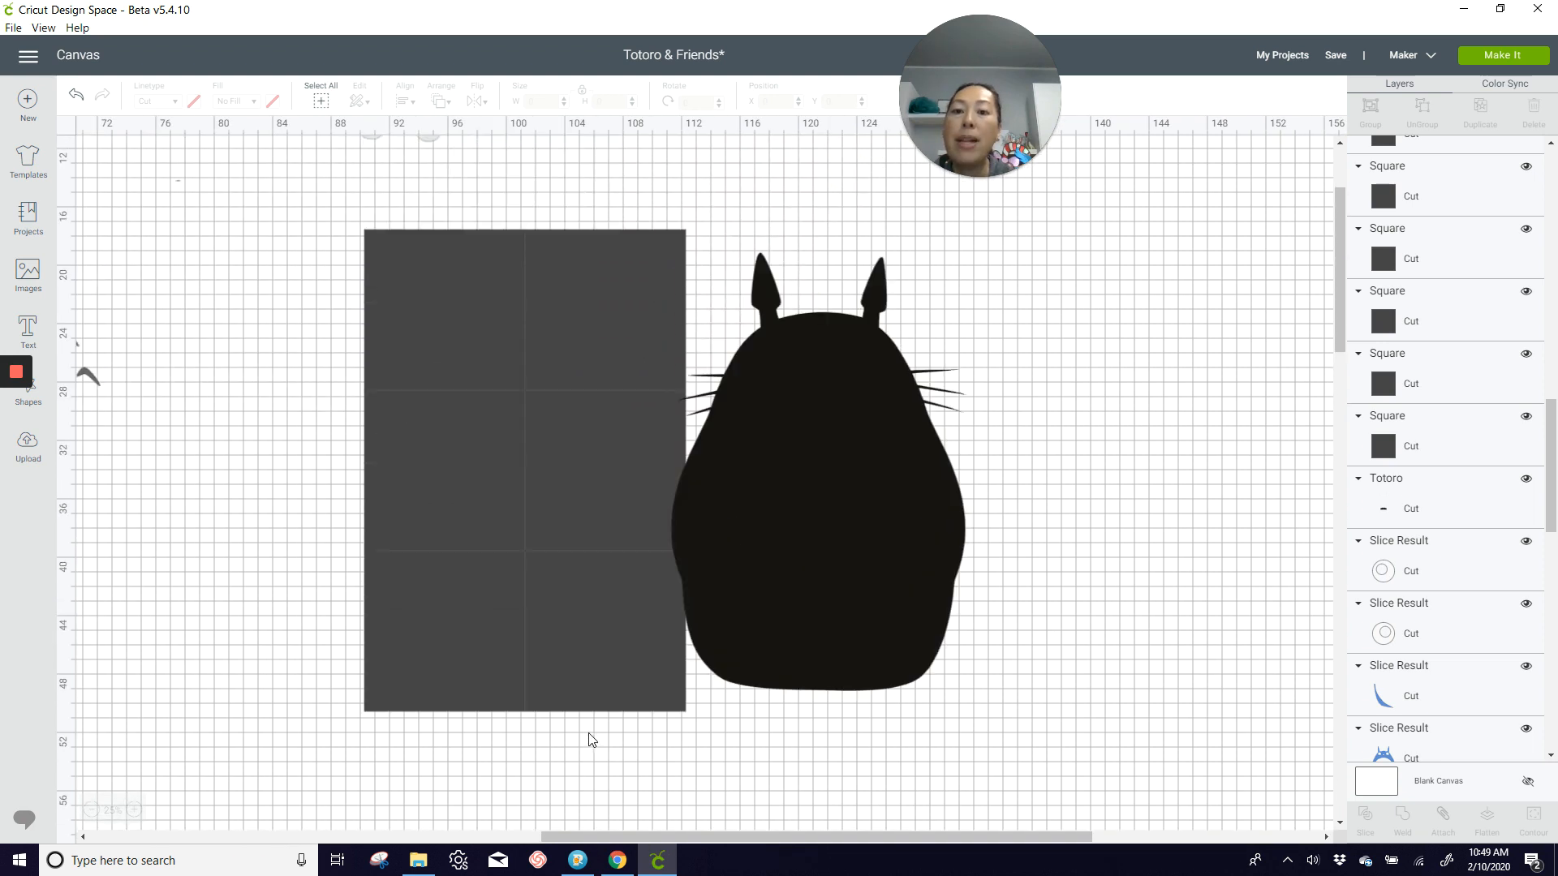
drag(301, 208, 664, 722)
drag(528, 501, 459, 451)
click(775, 102)
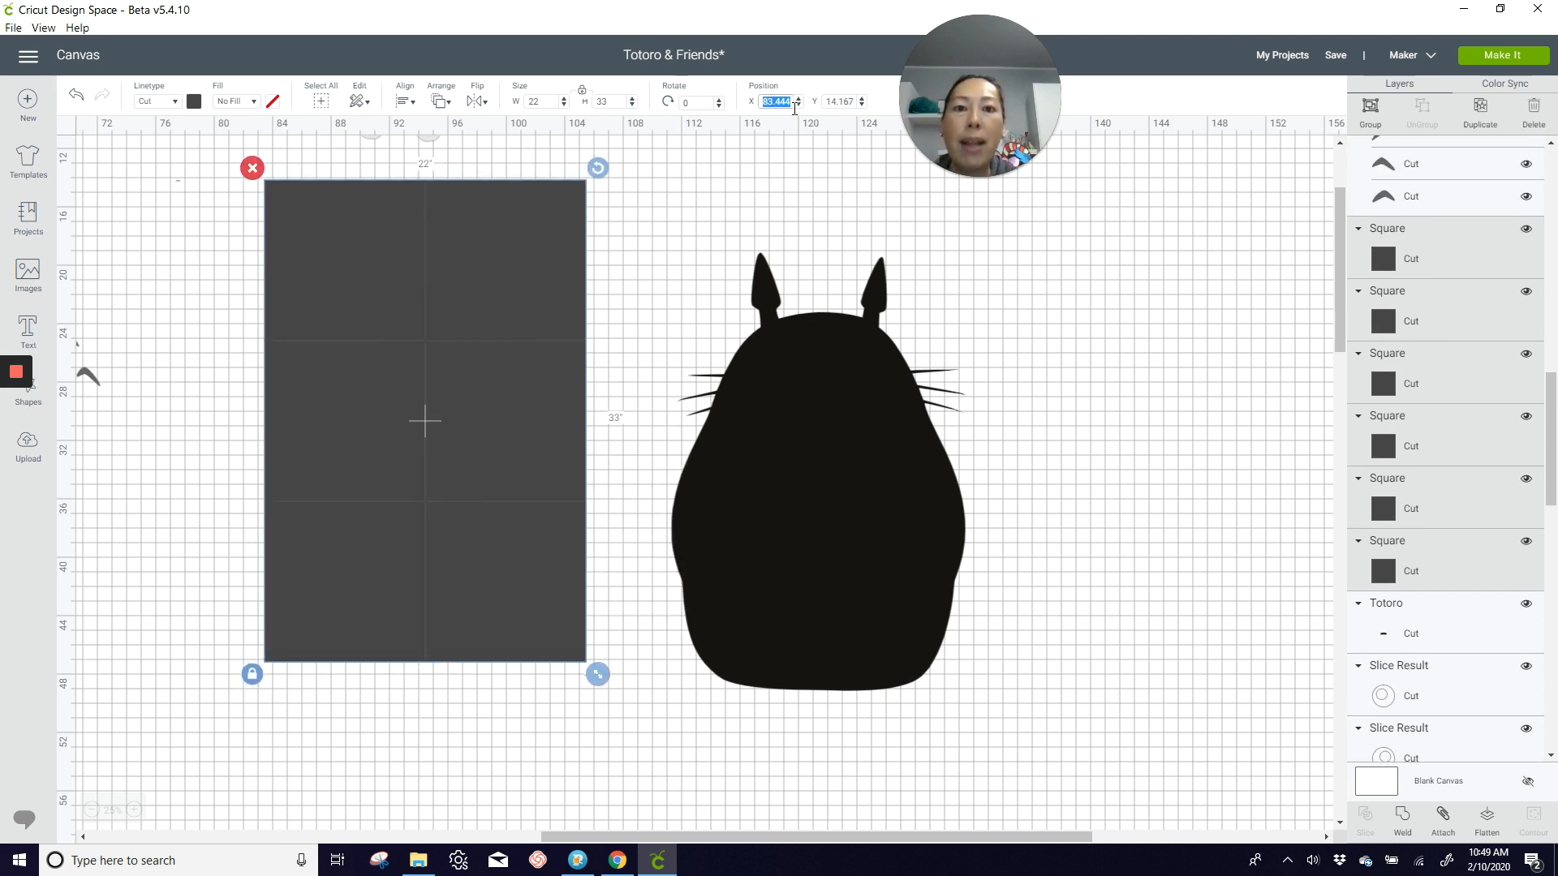
text(83)
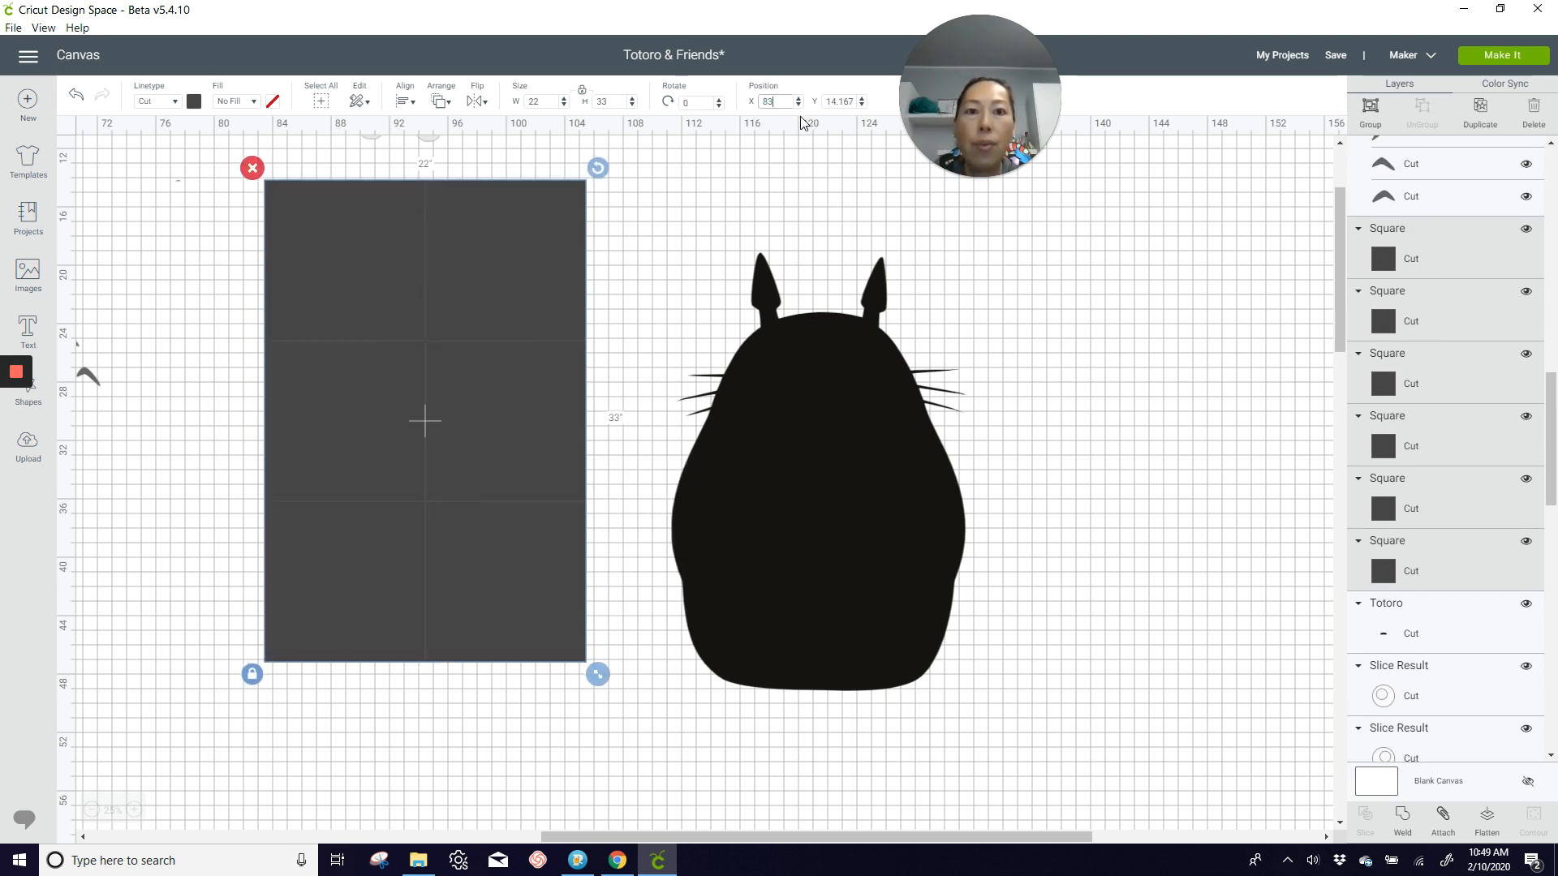
key(Tab)
text(14)
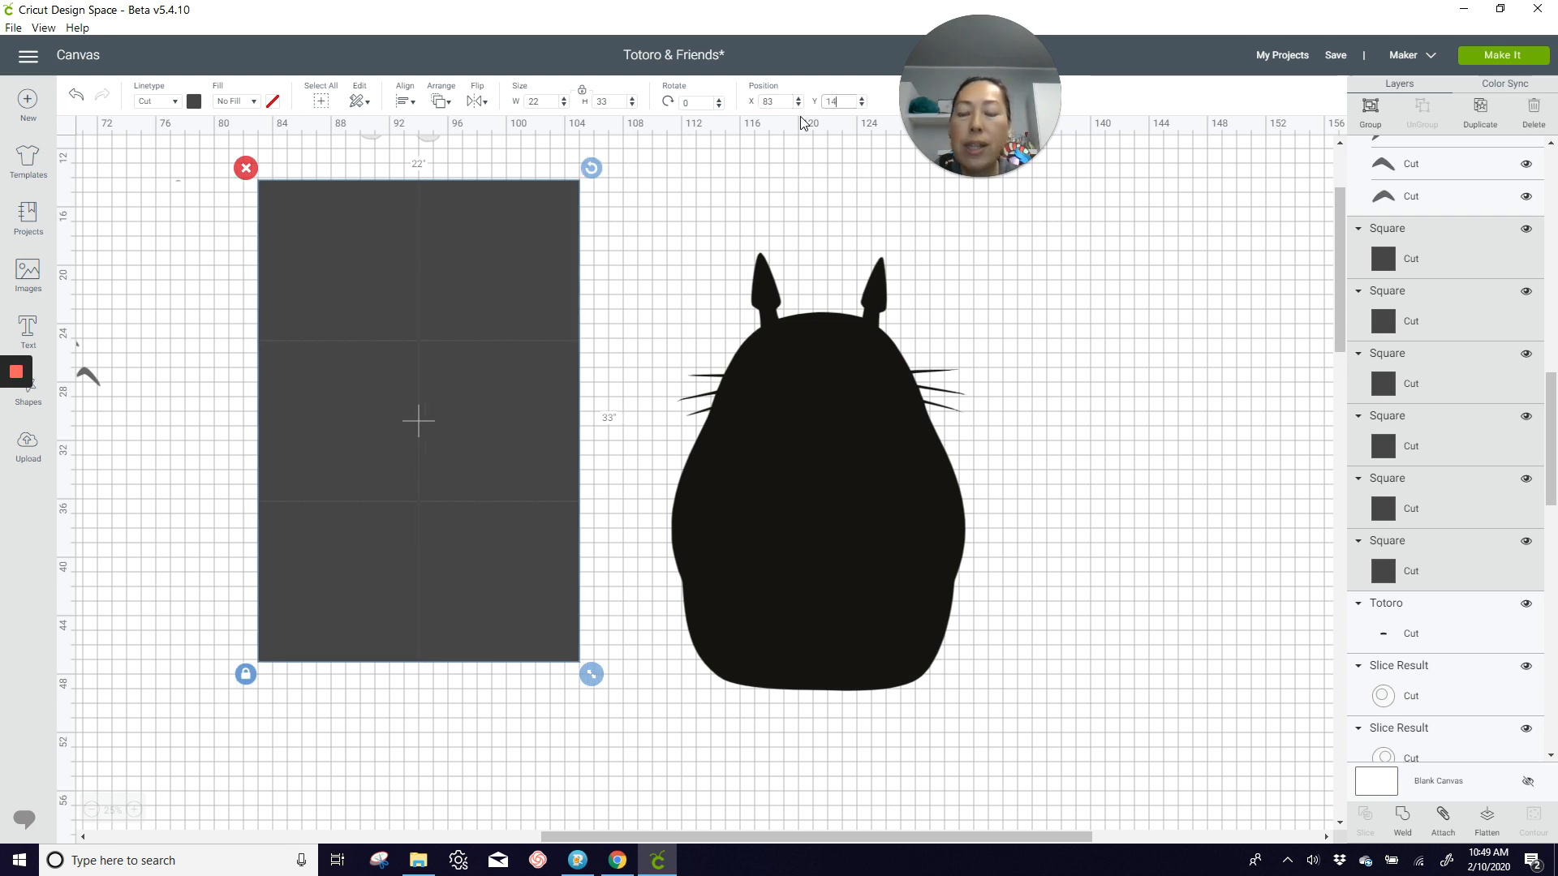
key(Return)
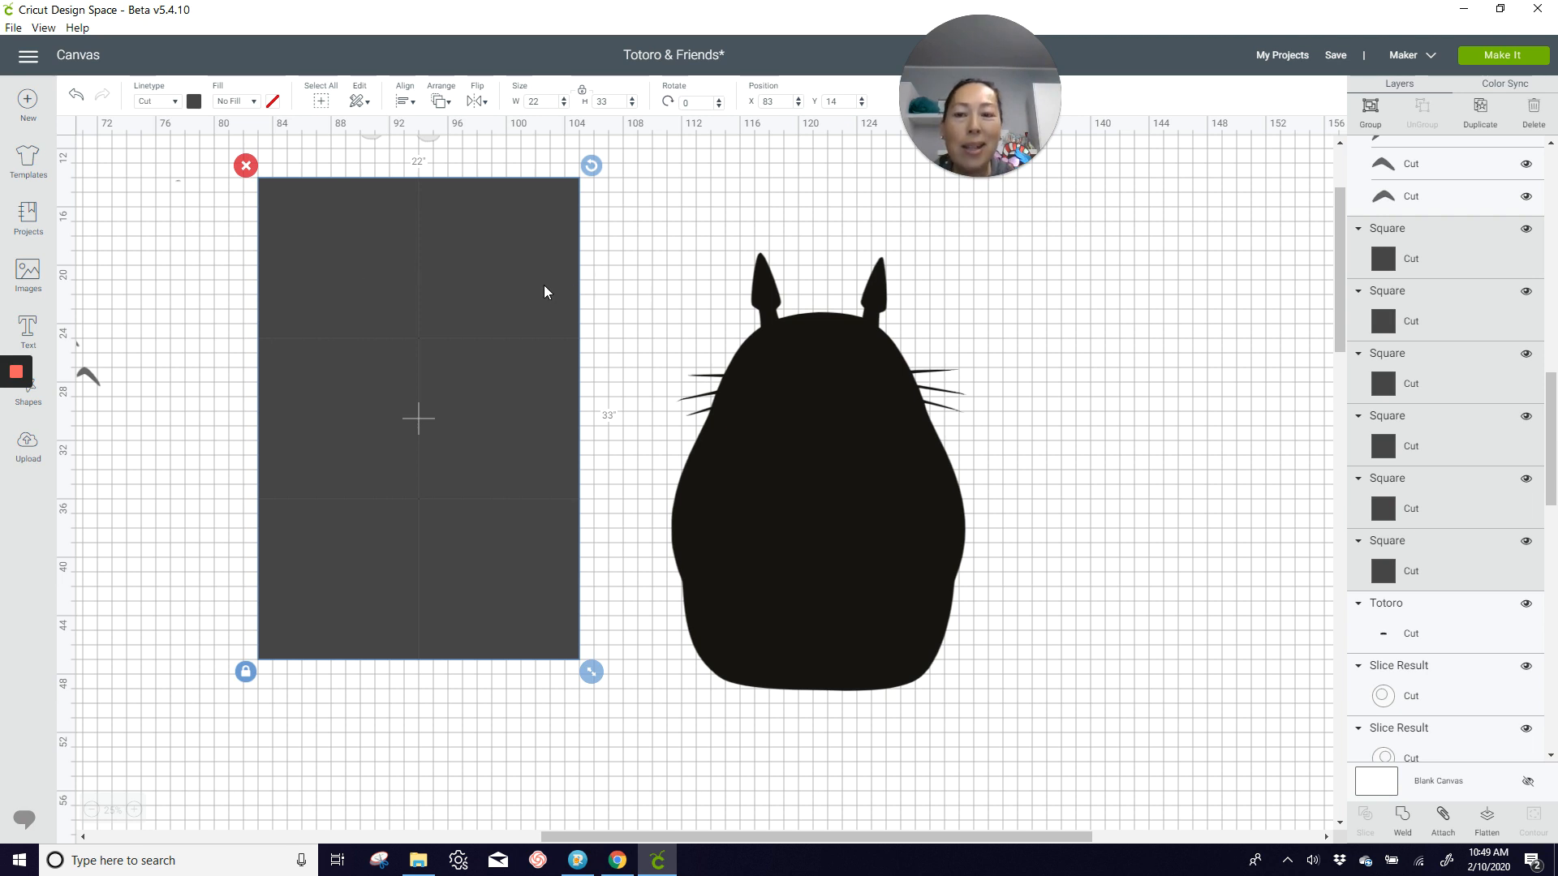
Step: Unlock the proportions of the grid's upper-left square so width and height can change independently
scroll(545, 292, up, 2)
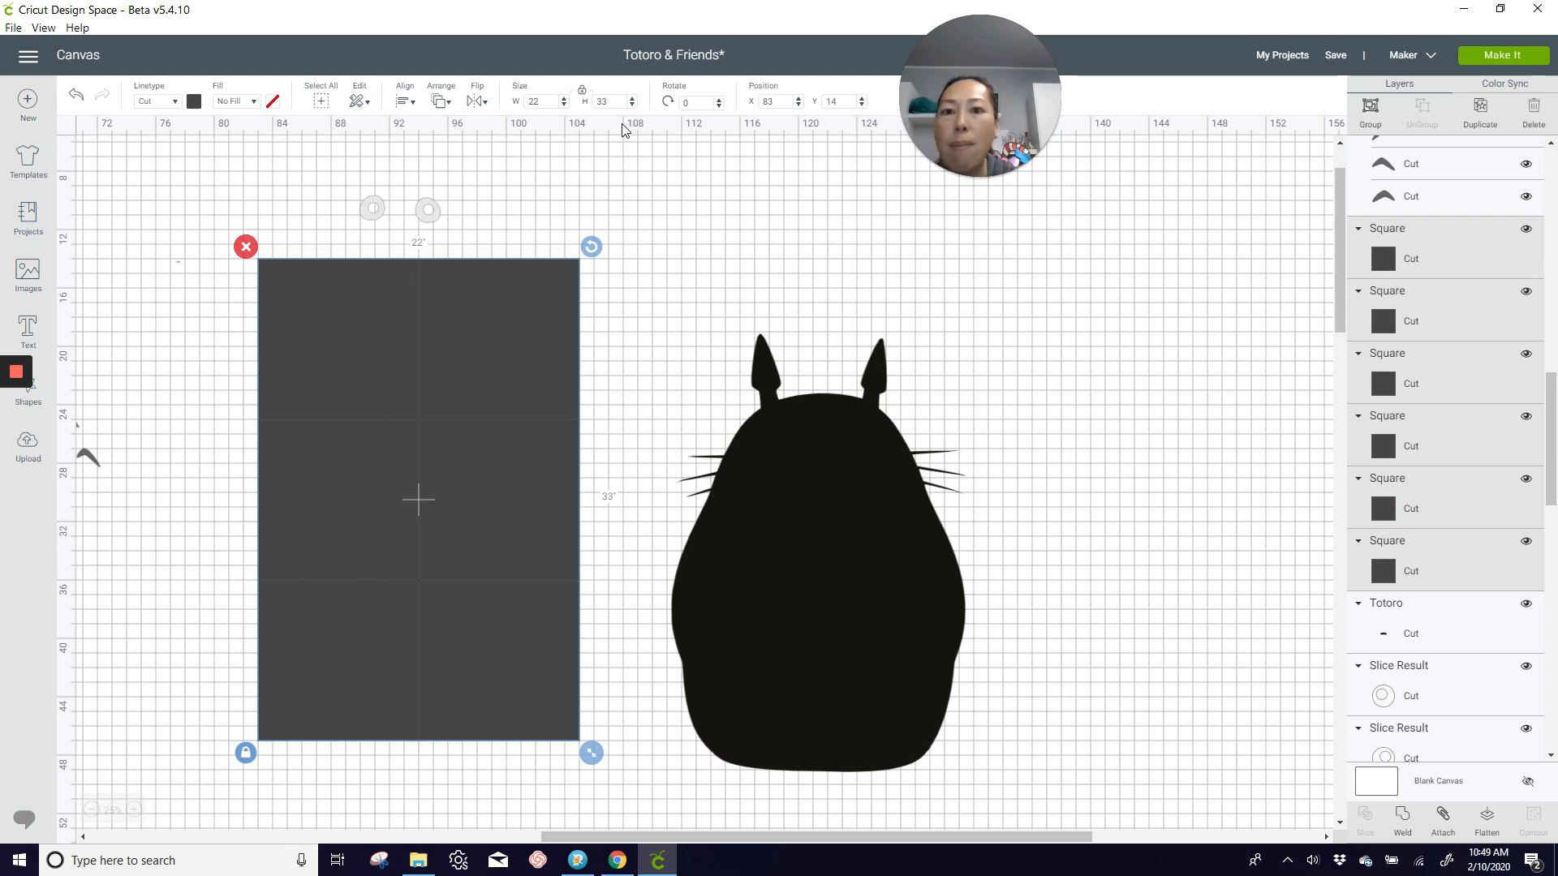
click(219, 219)
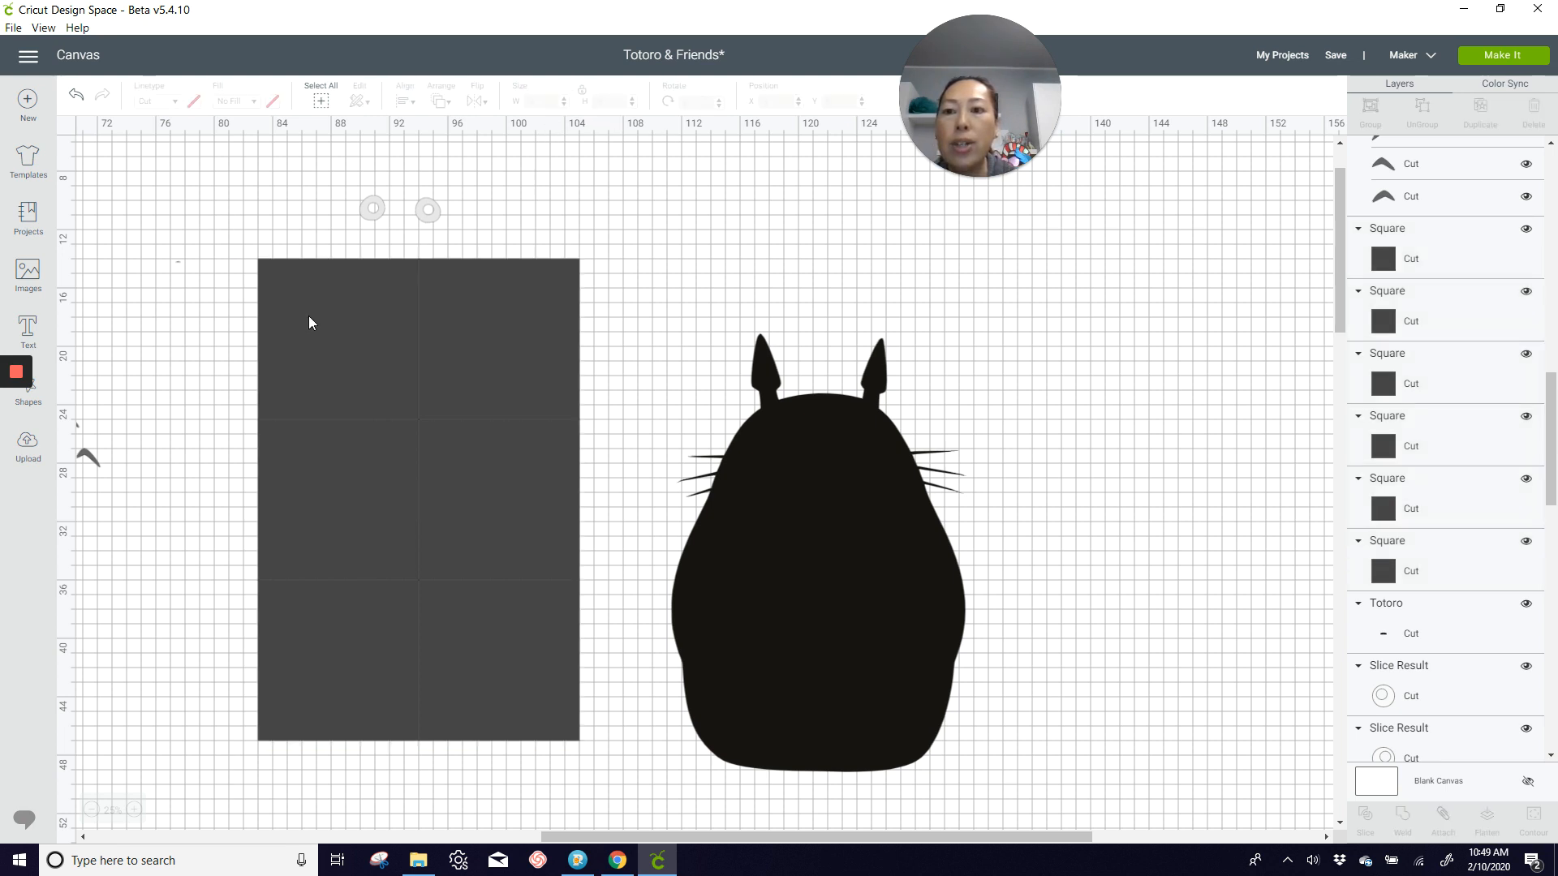
click(311, 320)
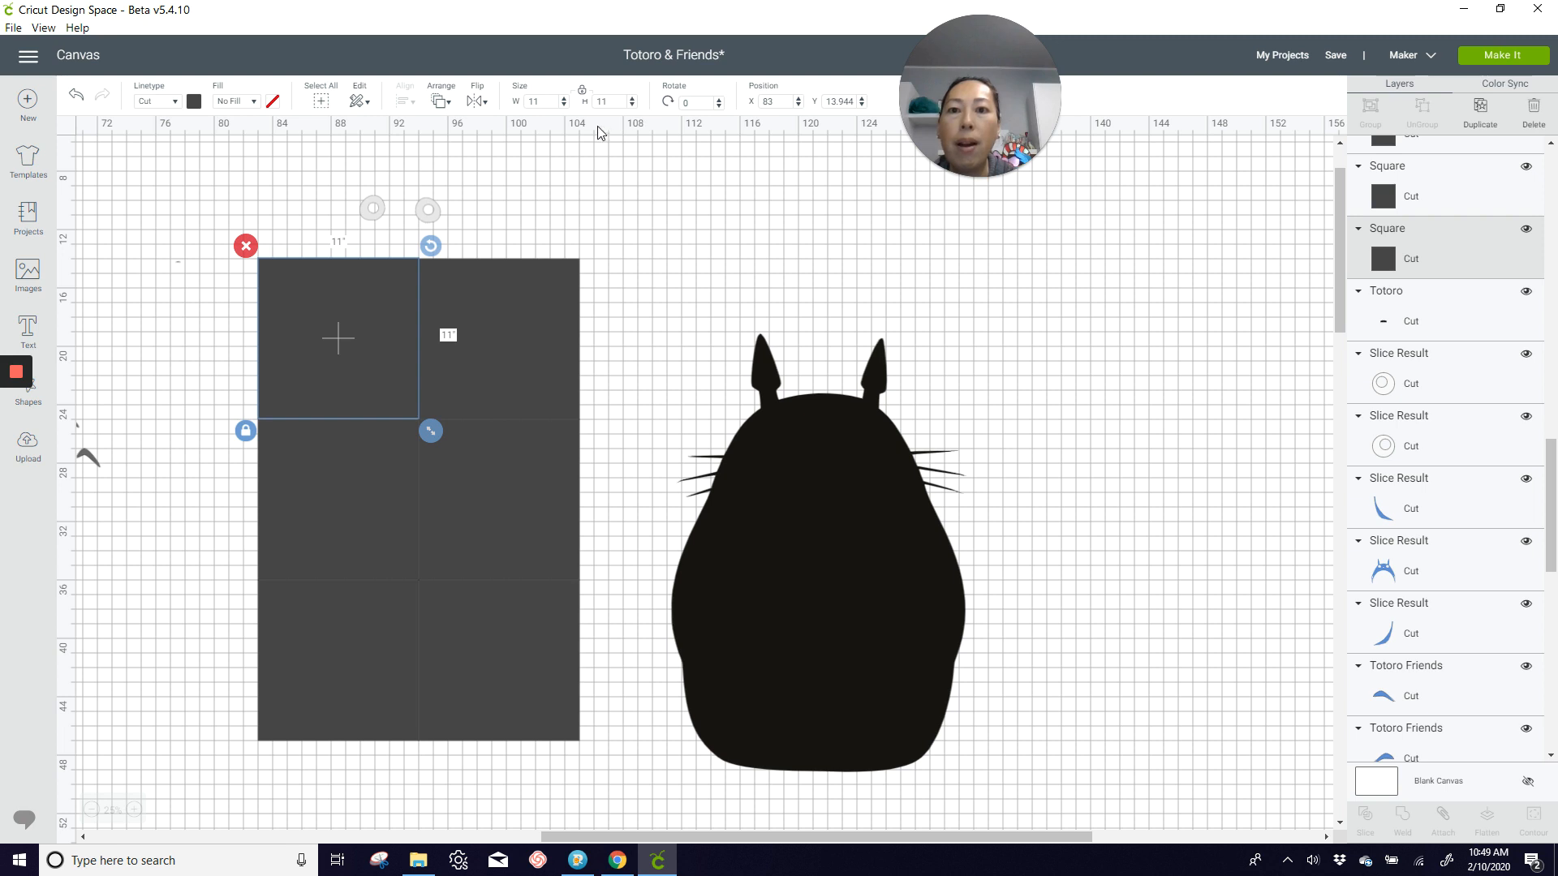
click(245, 431)
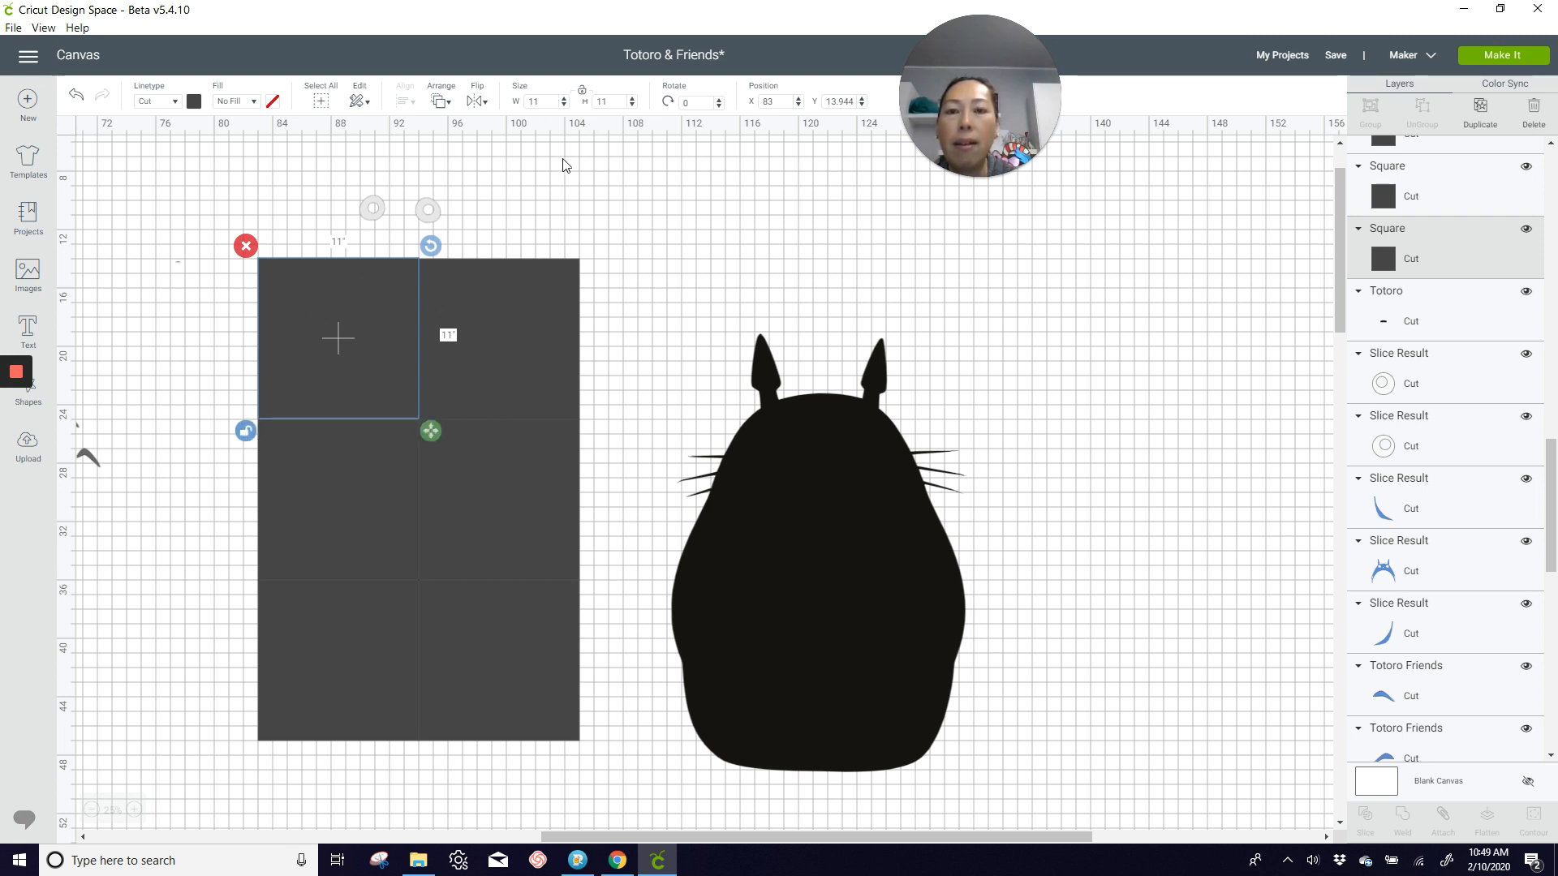
click(558, 104)
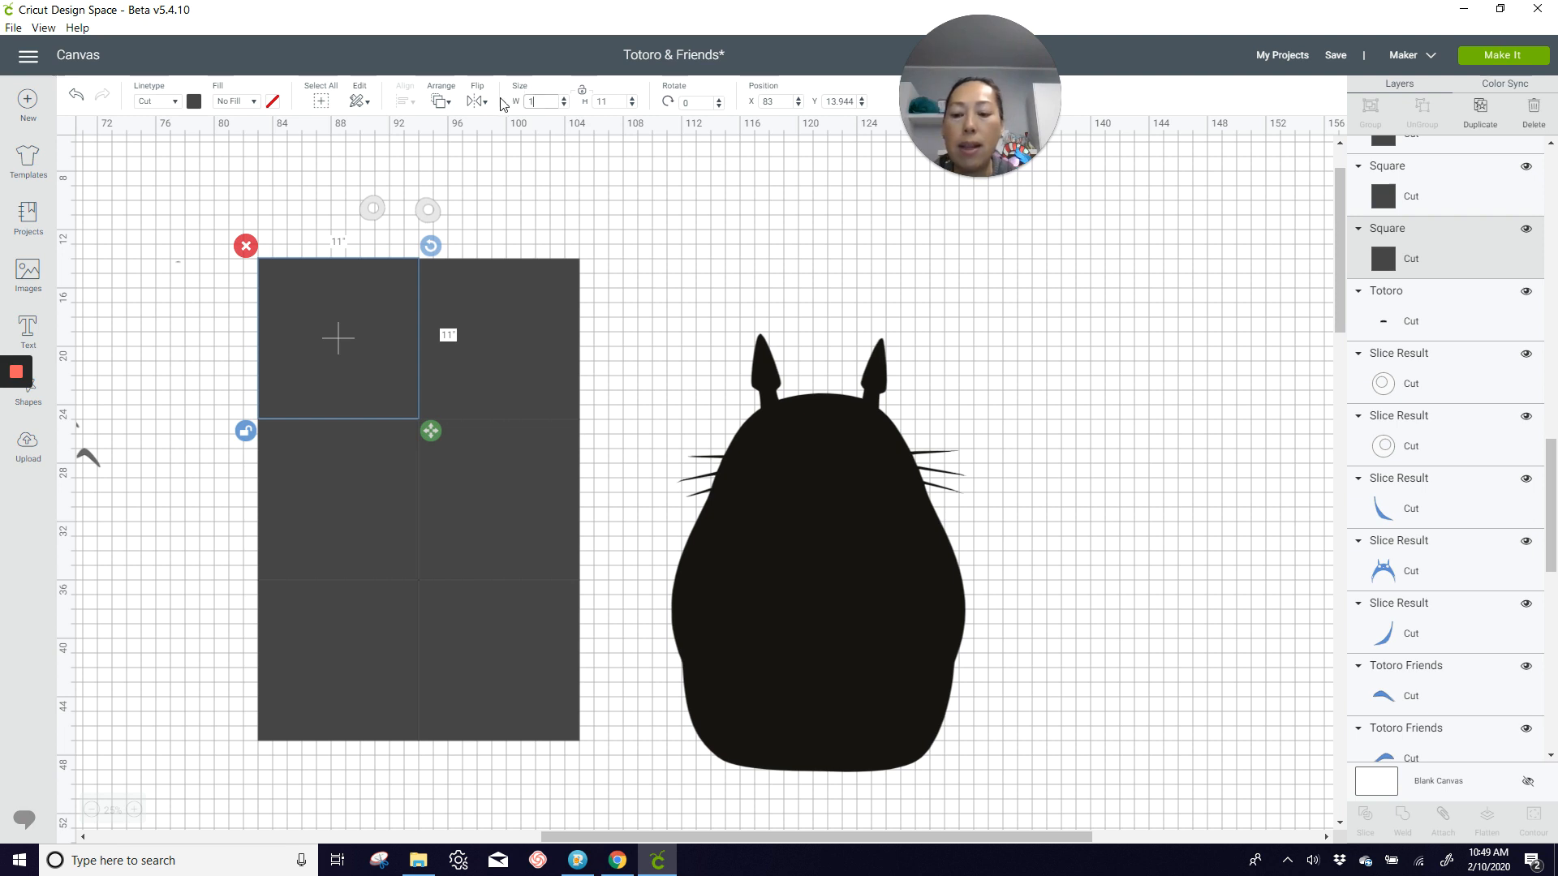
text(11.5)
key(Tab)
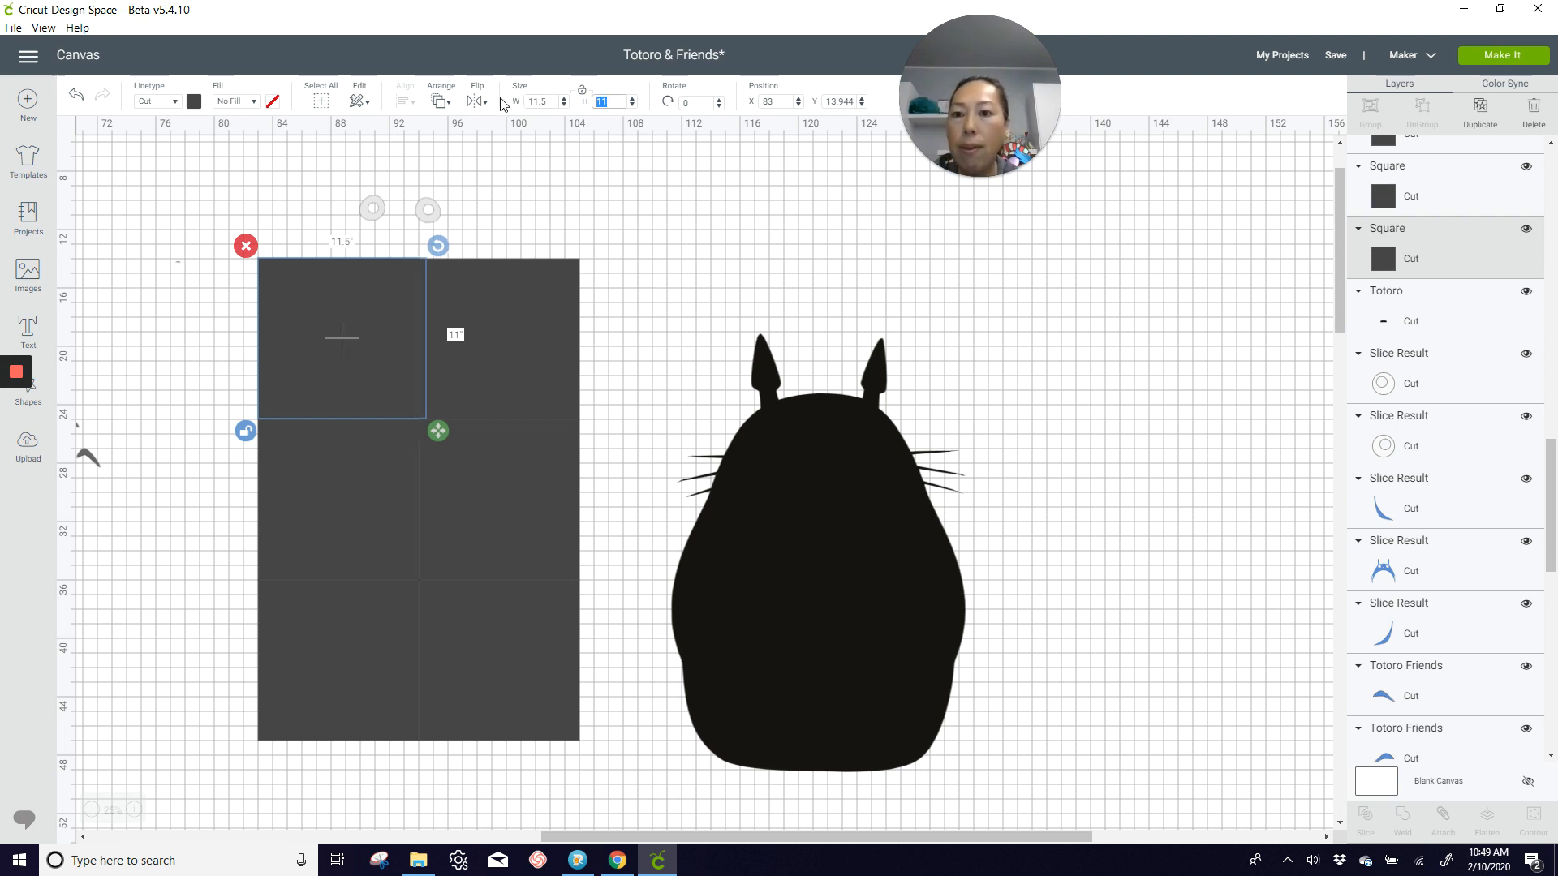
click(554, 98)
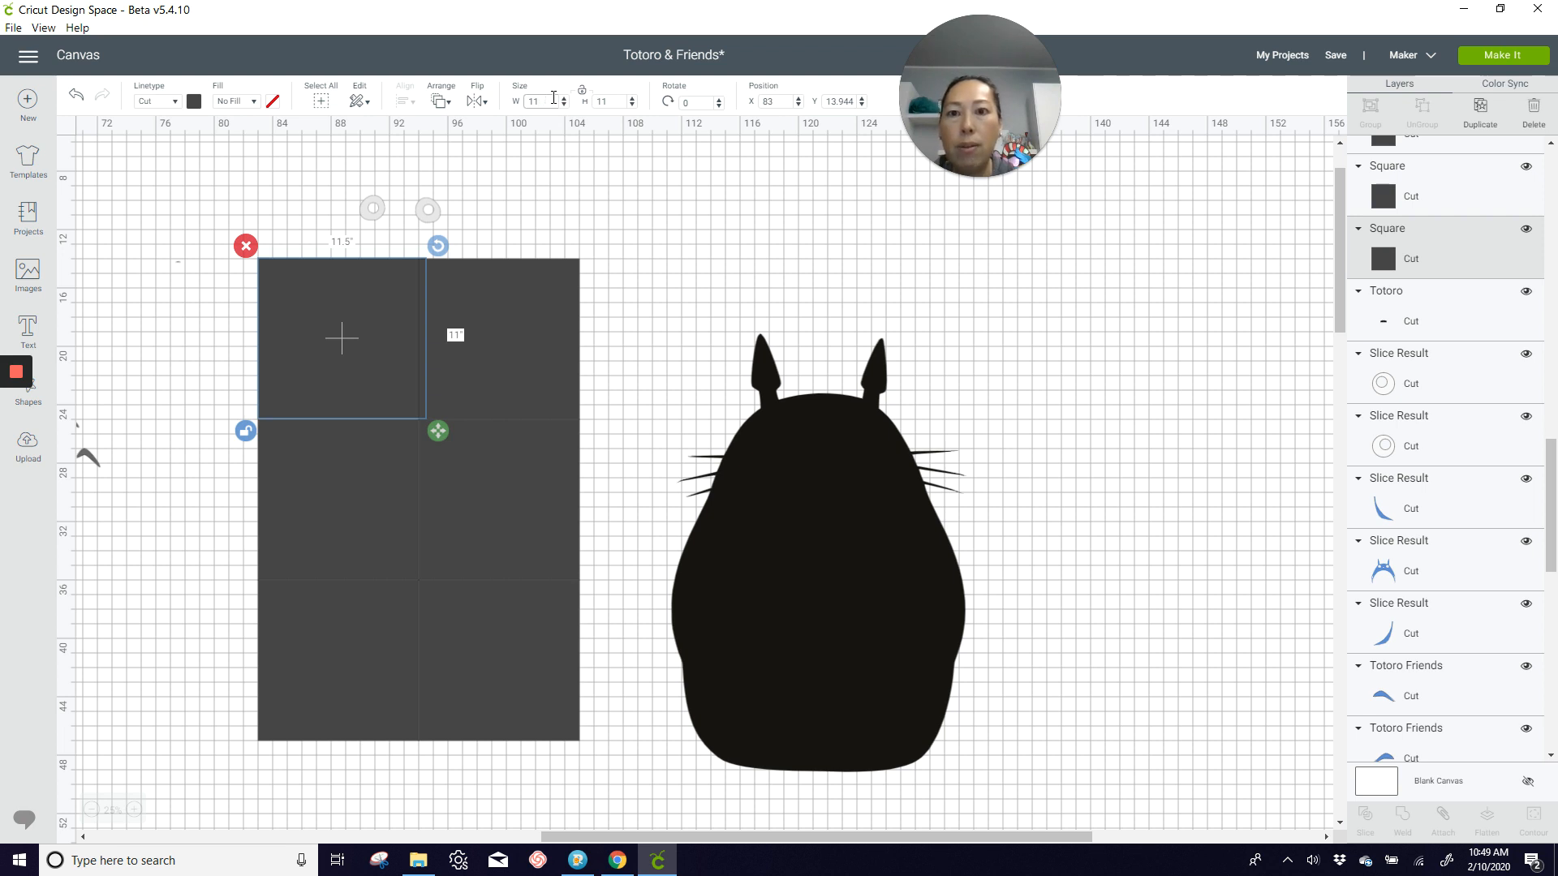
key(Tab)
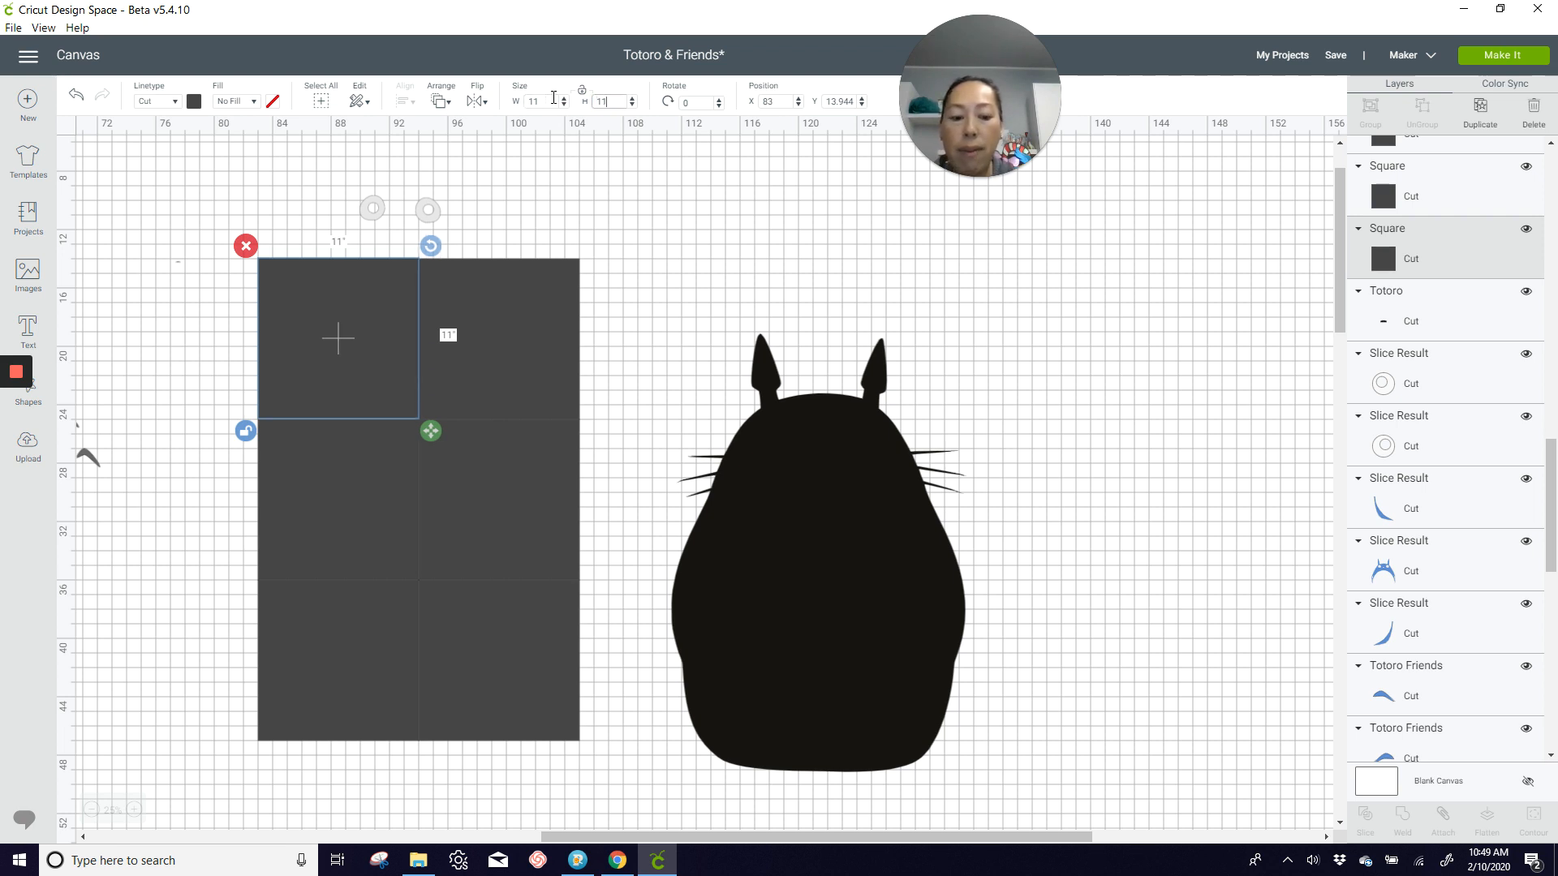
Step: Set the upper-left square's height to 11.5 inches and place it at X 83 and Y 13.5
key(Tab)
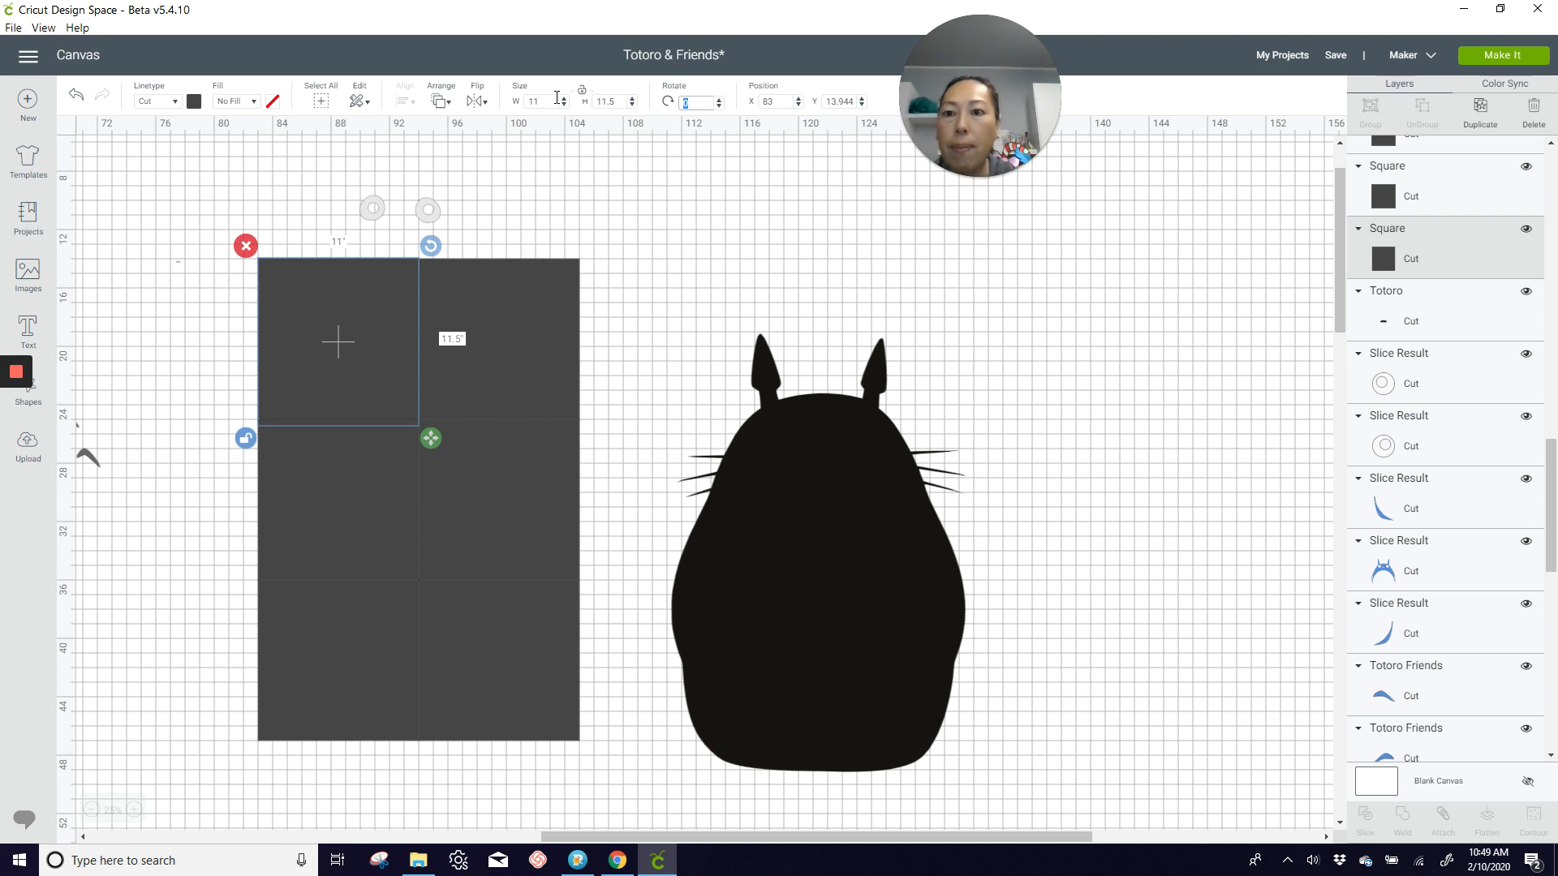
drag(340, 295, 339, 284)
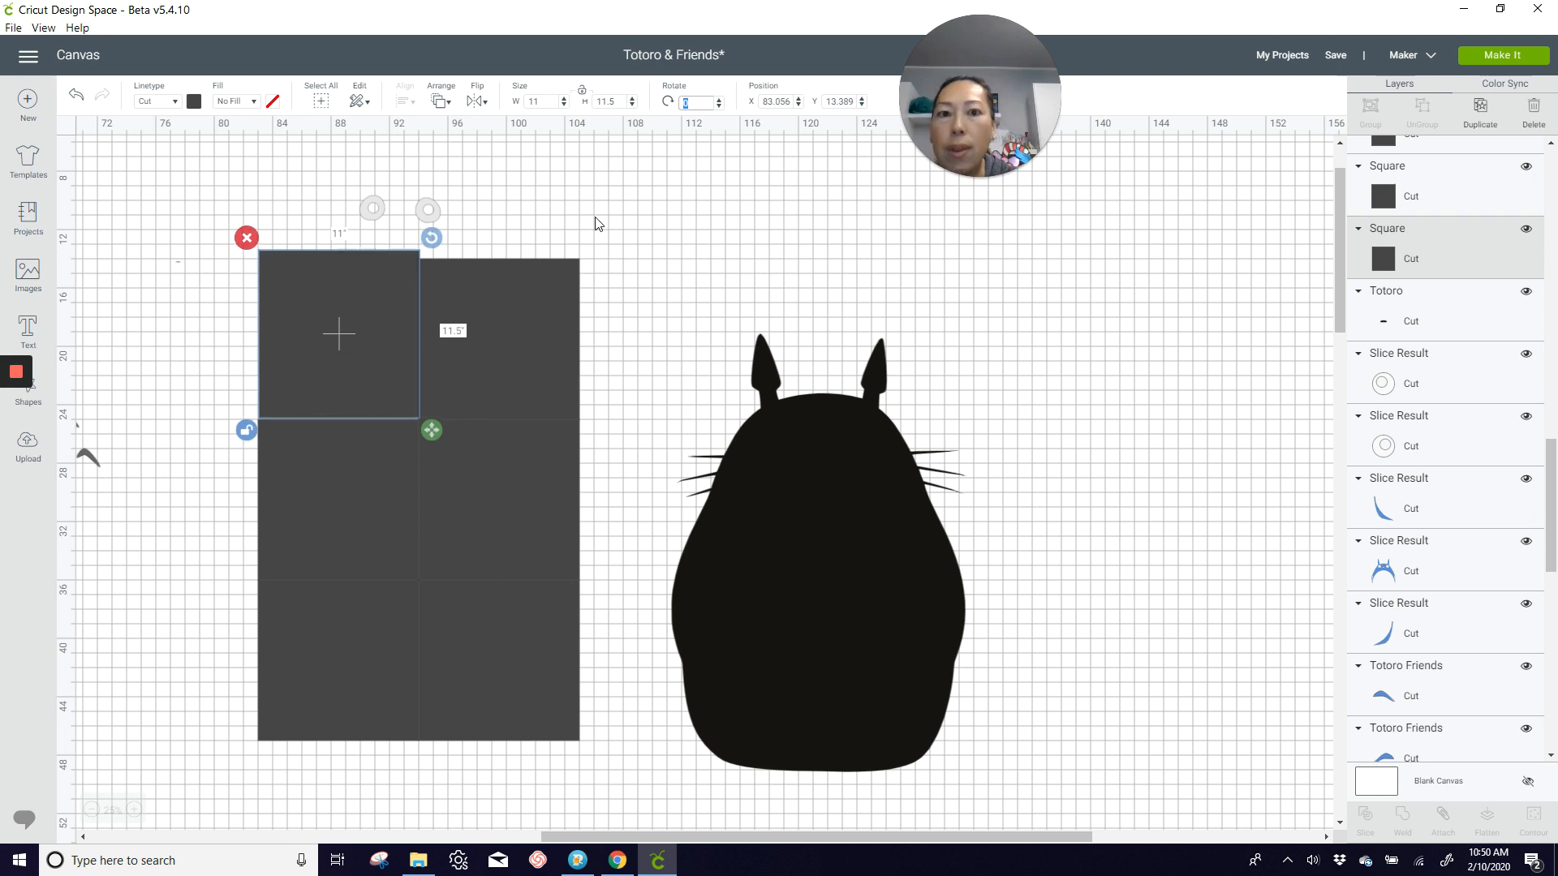
click(783, 107)
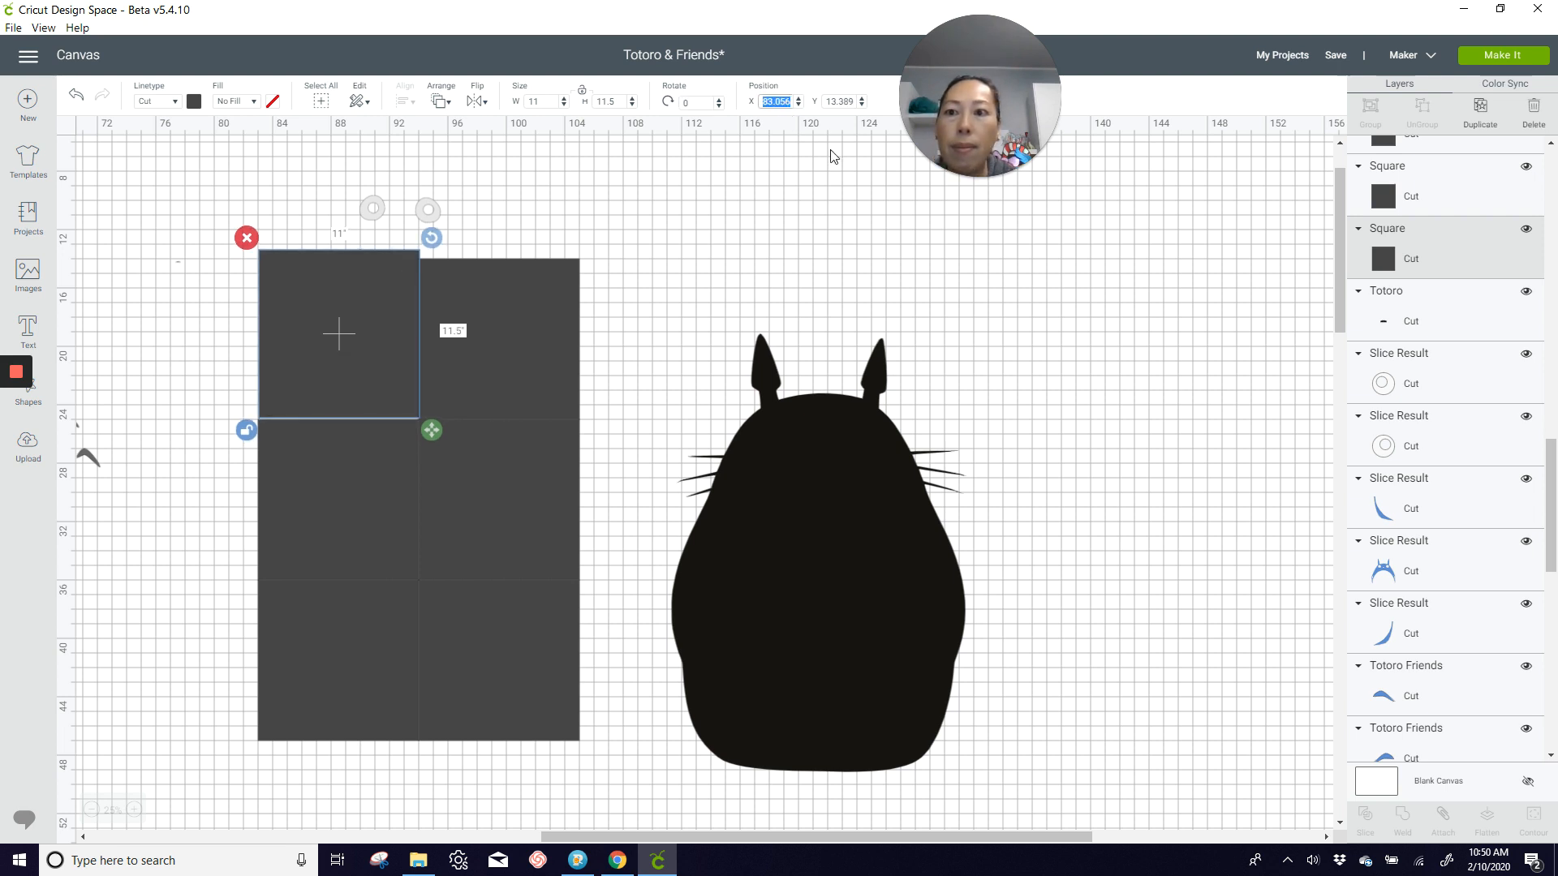
text(83)
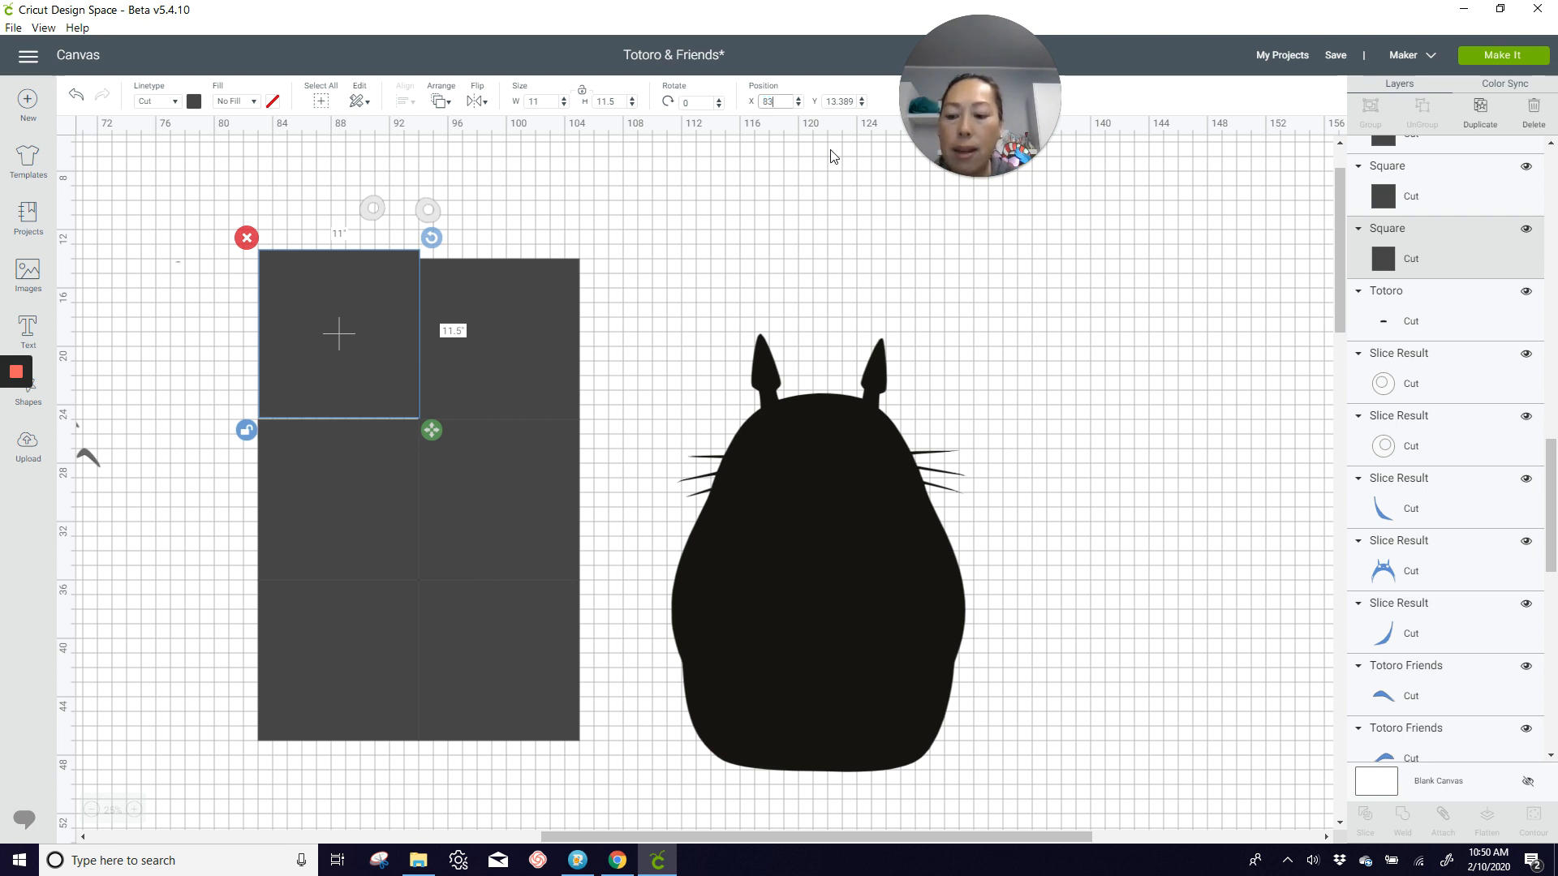
key(Tab)
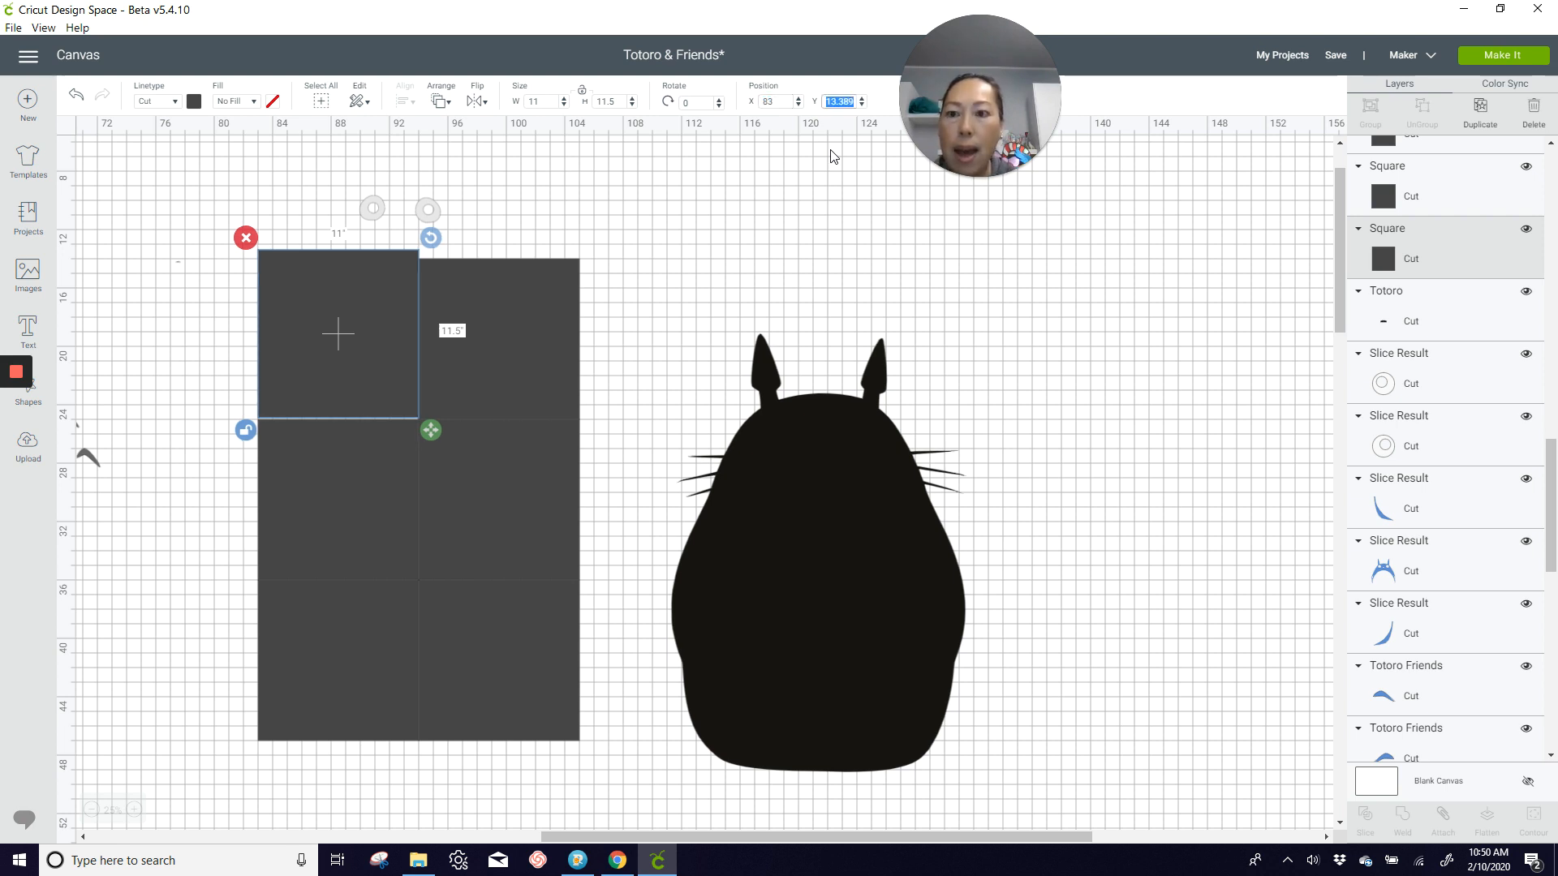
text(13)
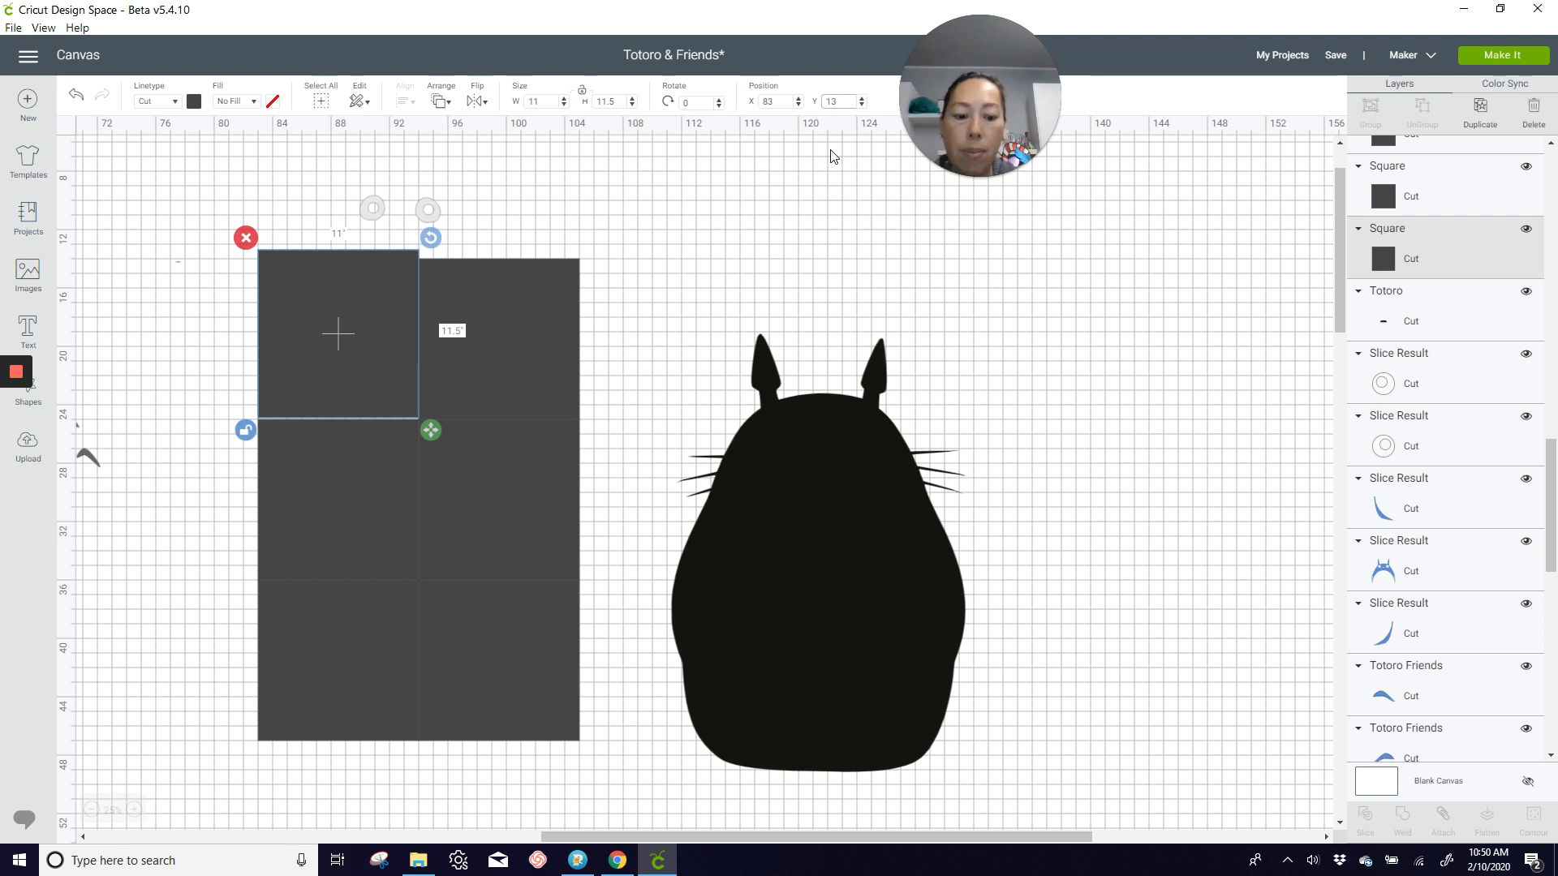
text(.5)
key(Return)
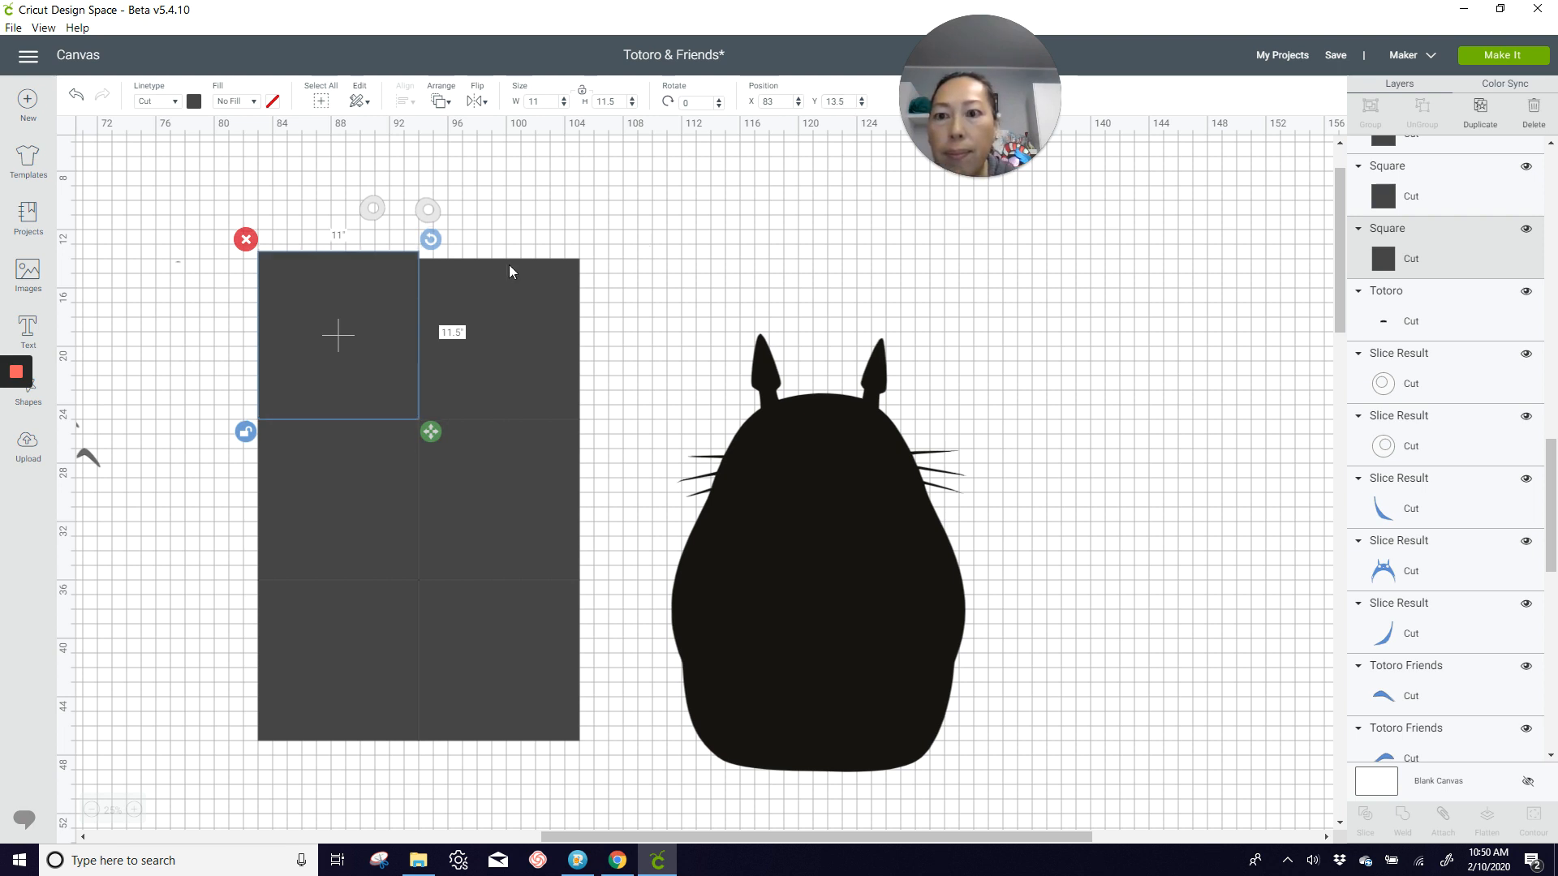
Step: Unlock the upper-right square's proportions, set its height to 11.5 inches and its Y position to 13.5
click(608, 296)
click(554, 305)
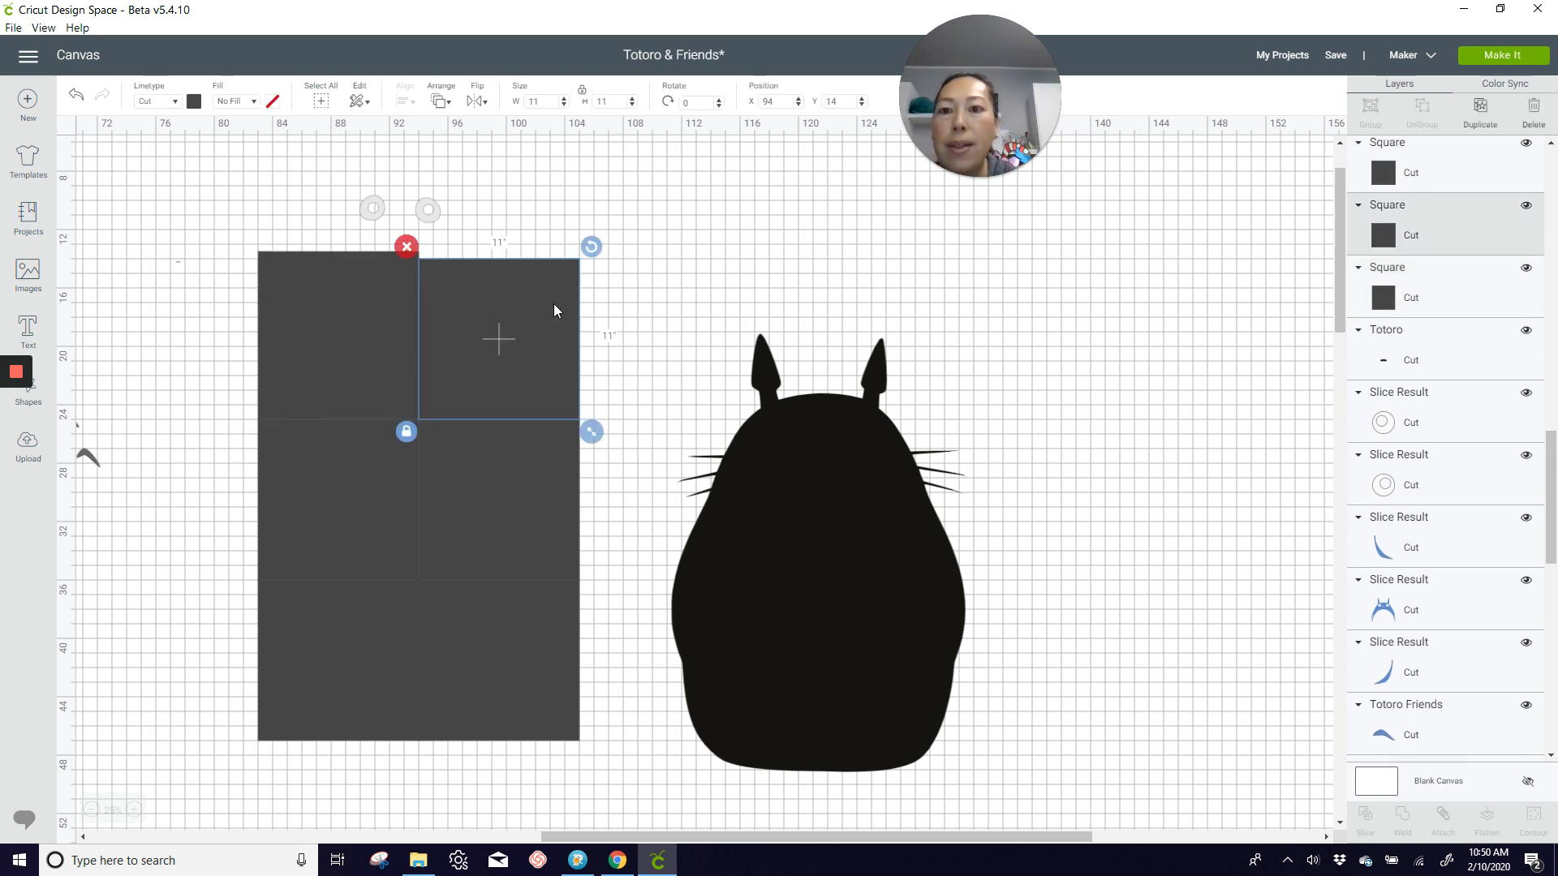
click(408, 432)
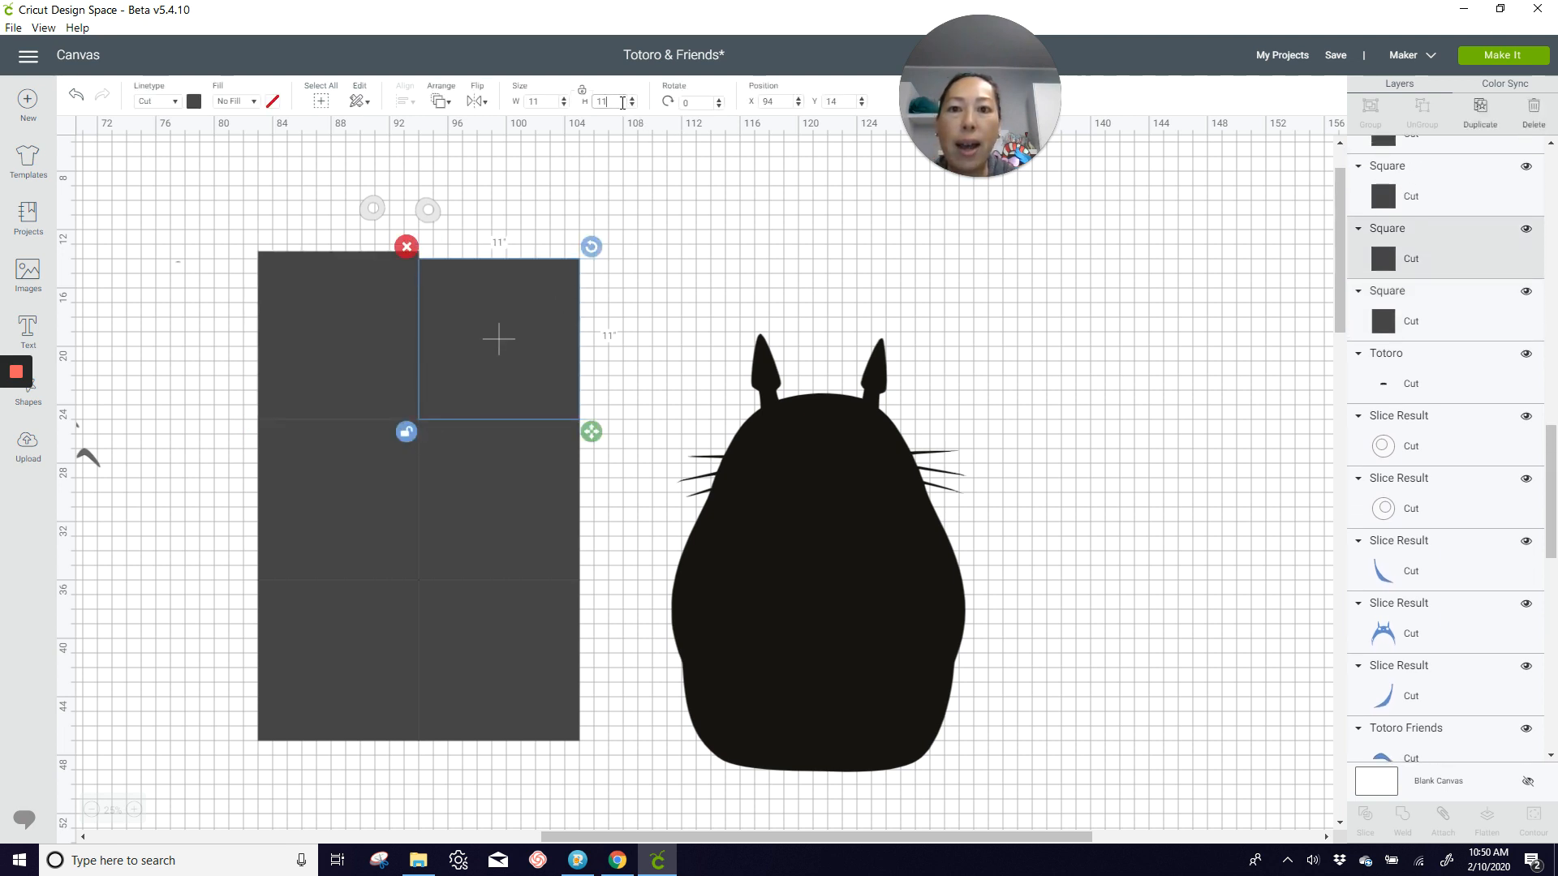
text(.5)
key(Tab)
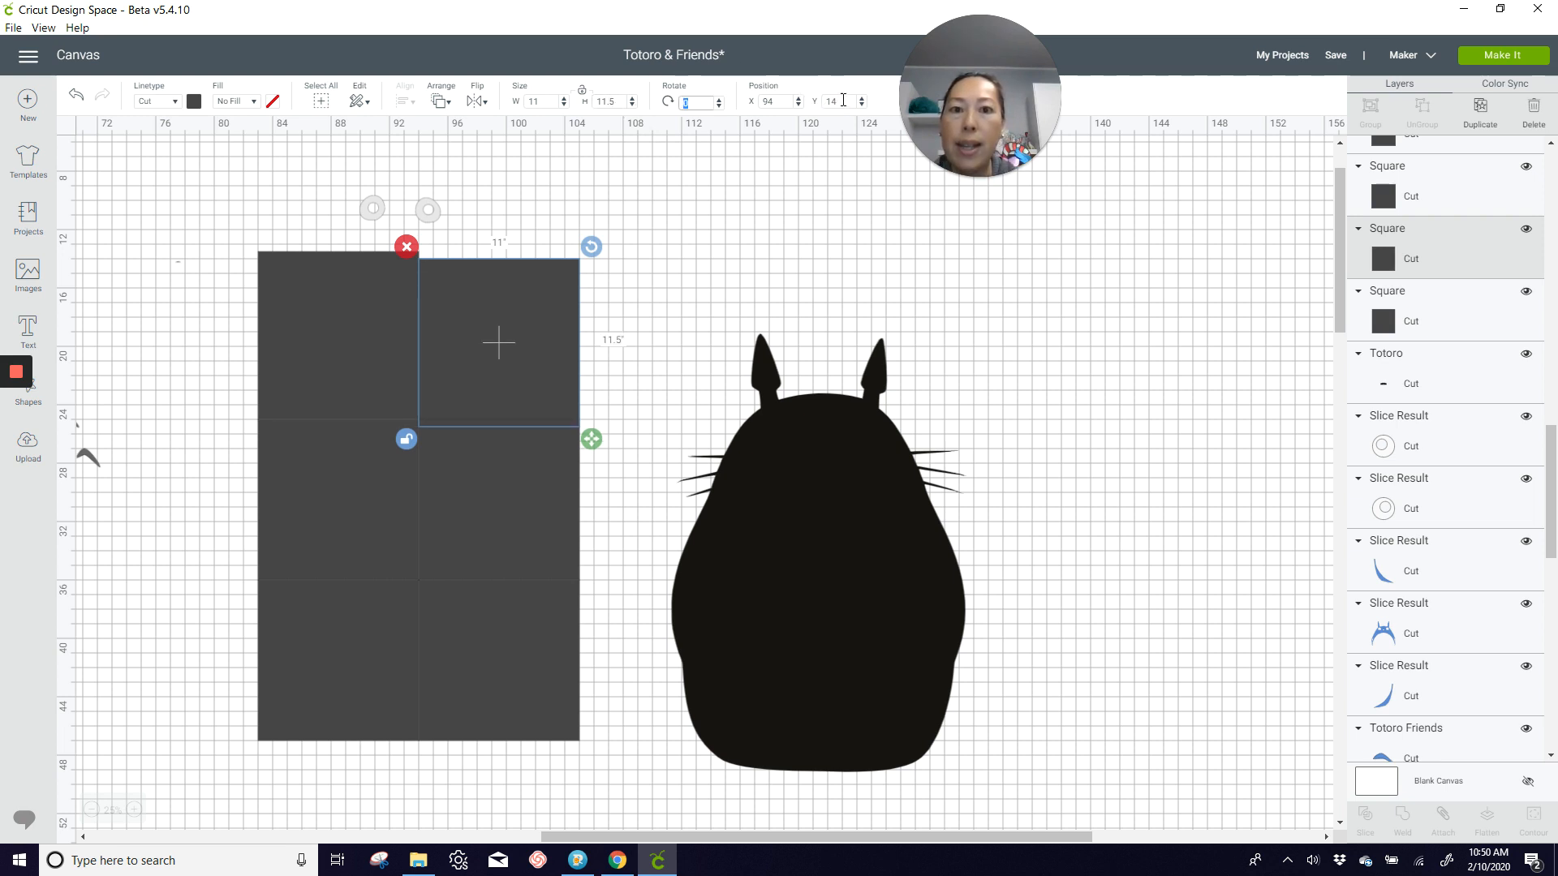
click(808, 101)
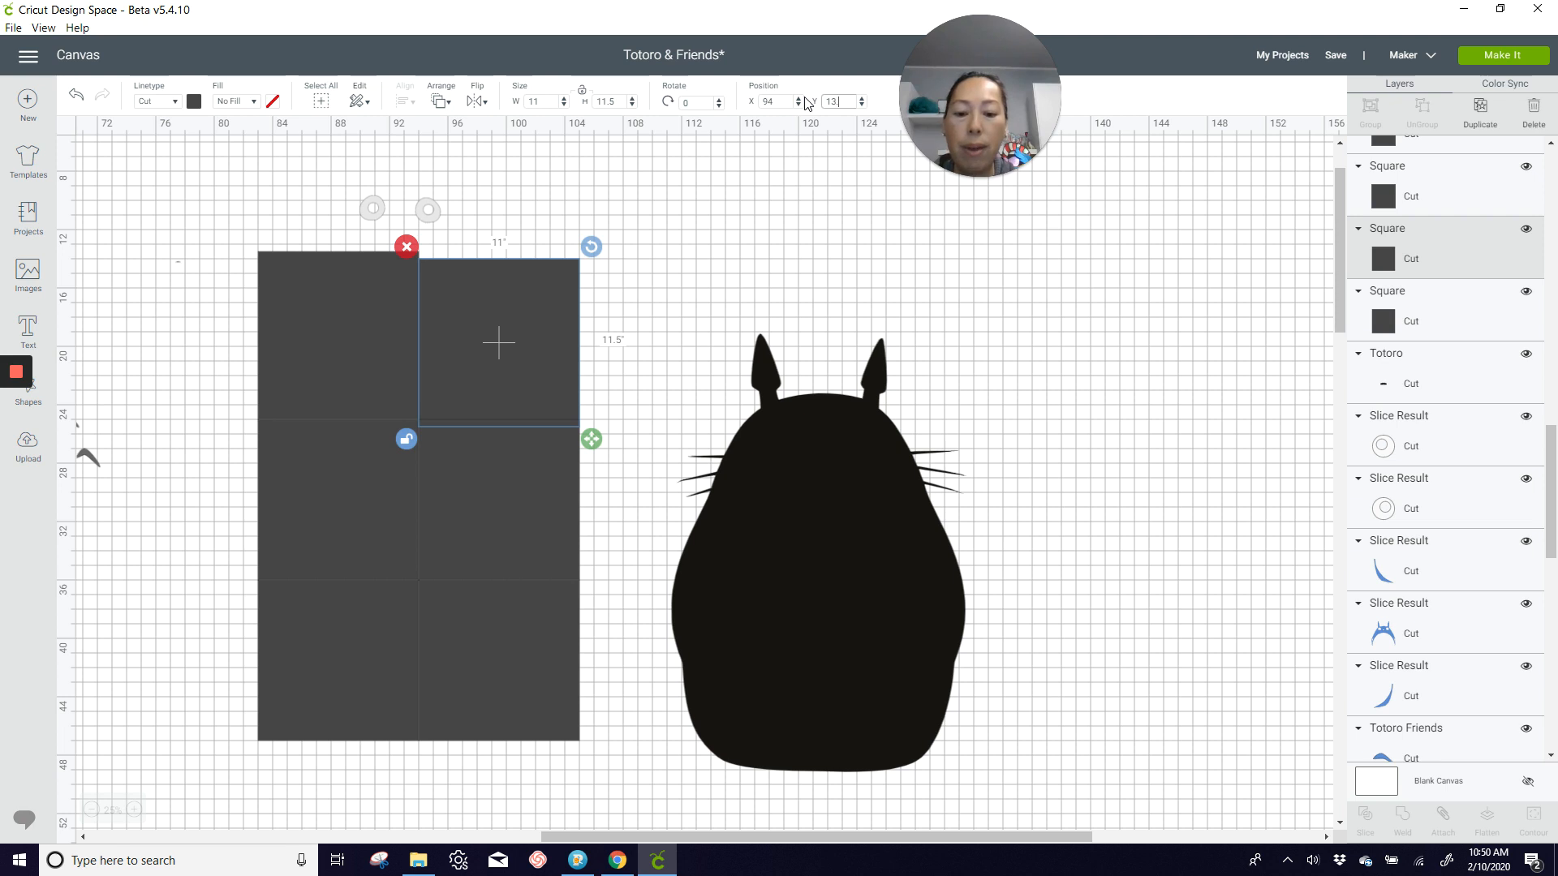
key(Return)
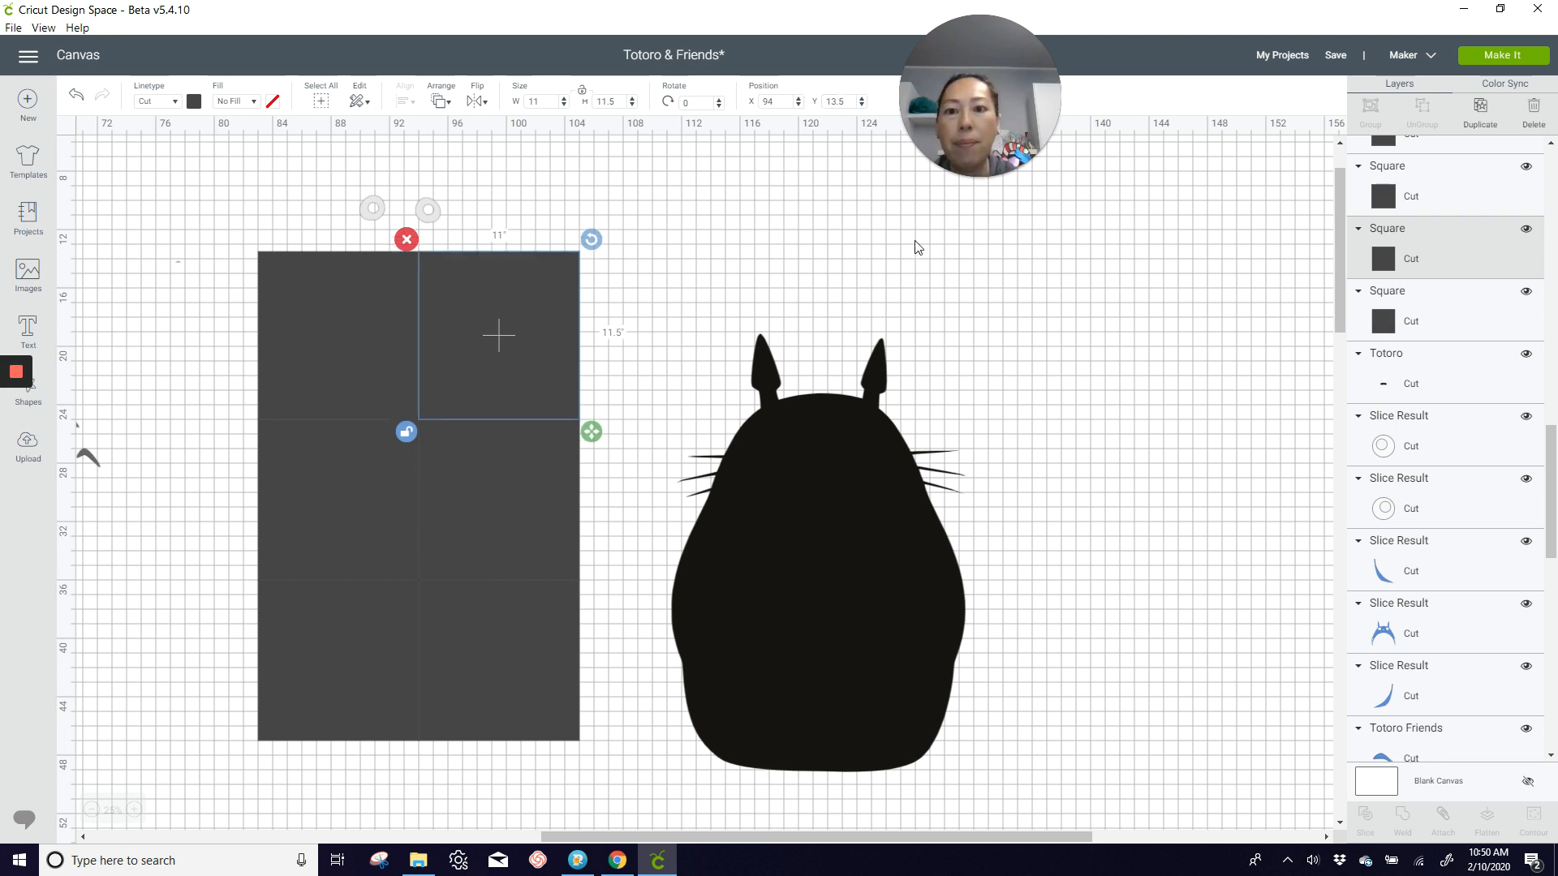
Step: Move the black Totoro back over the enlarged grid so its ears and whiskers lie inside the squares
click(1107, 346)
drag(889, 617, 495, 541)
click(814, 523)
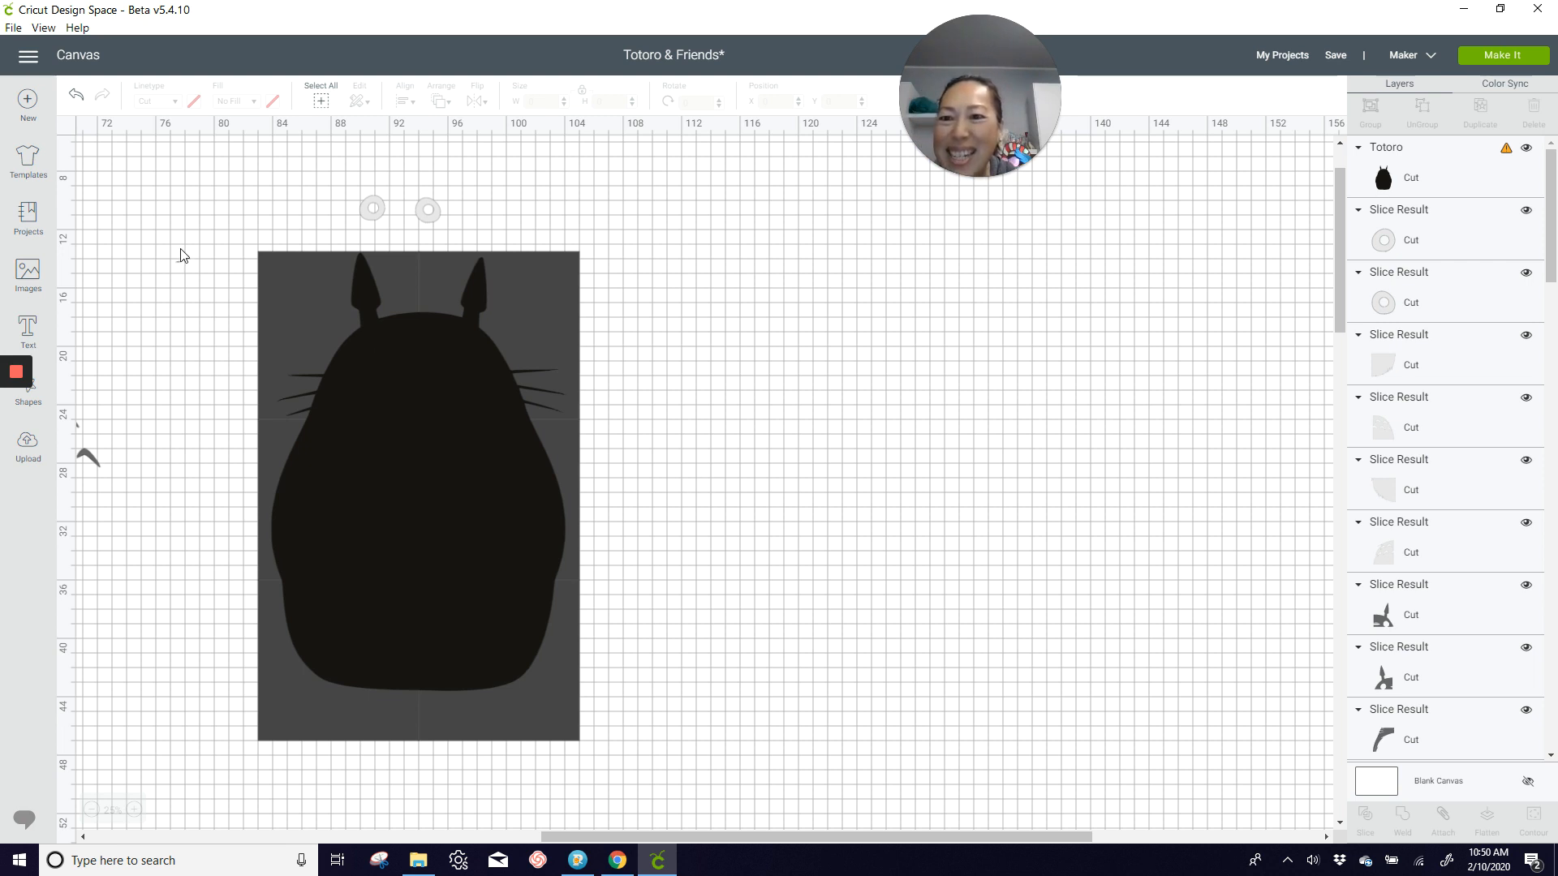
Step: Slice the black Totoro with the upper-left square and move the cut ear piece out to about X 111.6 and Y 12.98
drag(188, 298, 367, 362)
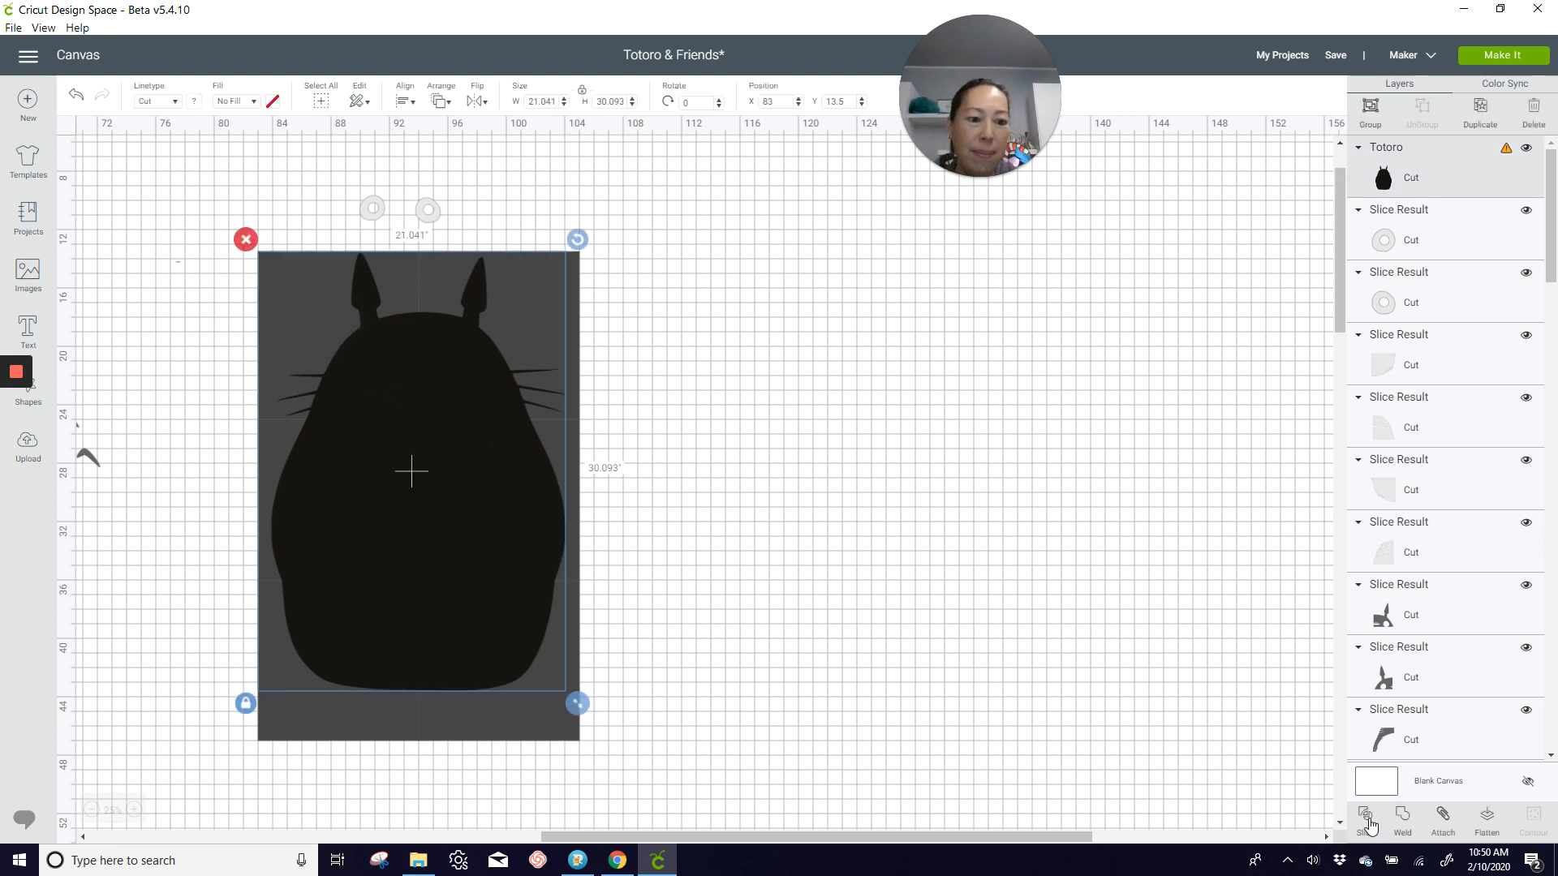
key(Delete)
key(ctrl+z)
drag(339, 378, 736, 370)
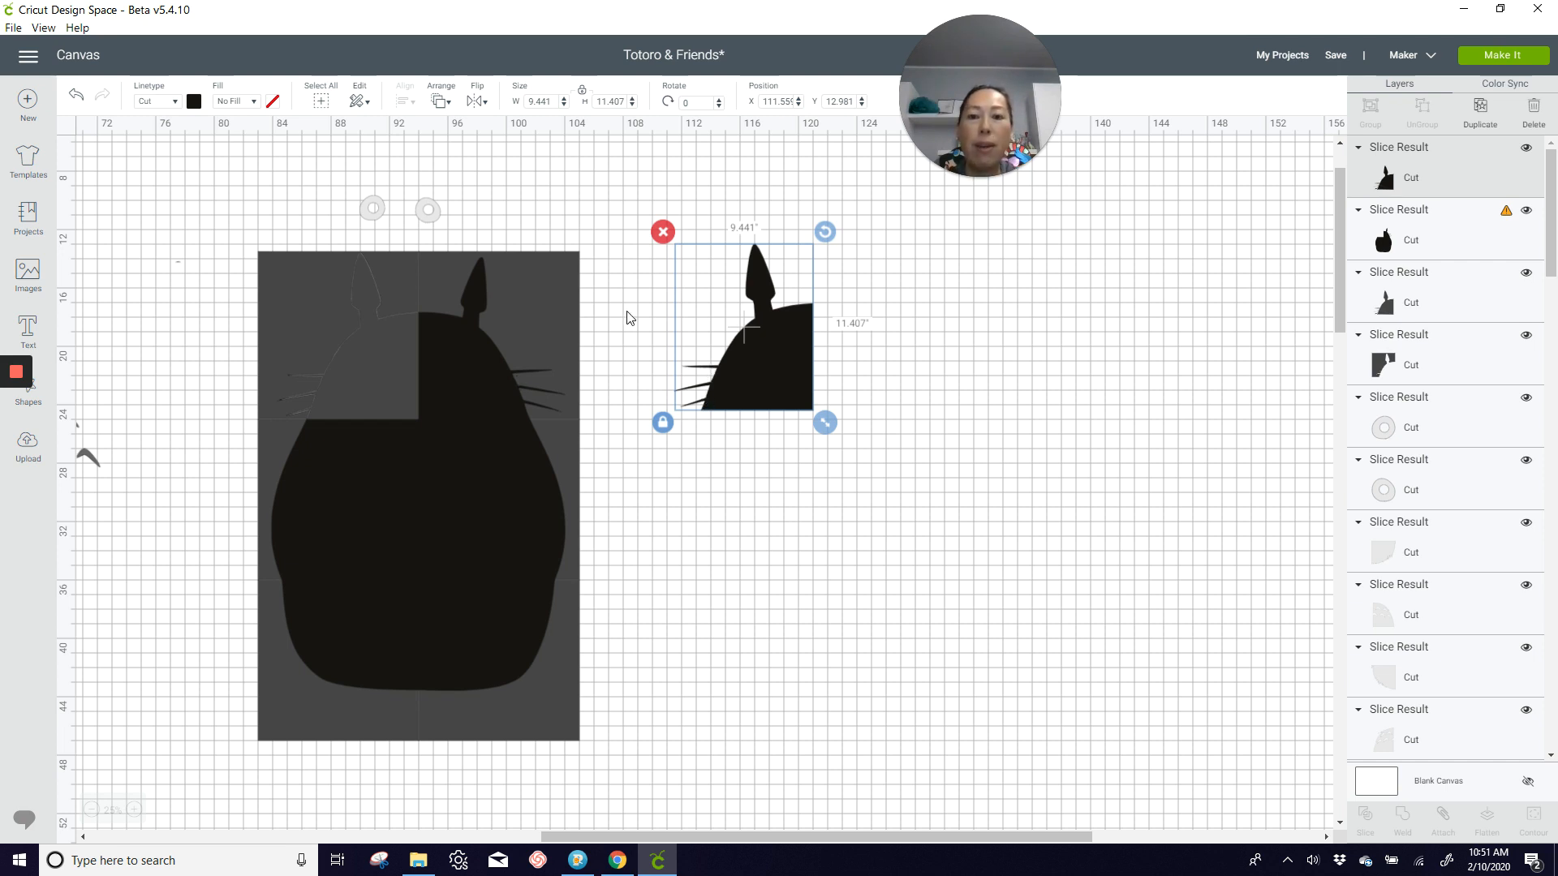
Step: Slice the remaining black Totoro with the upper-right square and move the cut piece out beside the first ear piece
drag(623, 329, 466, 333)
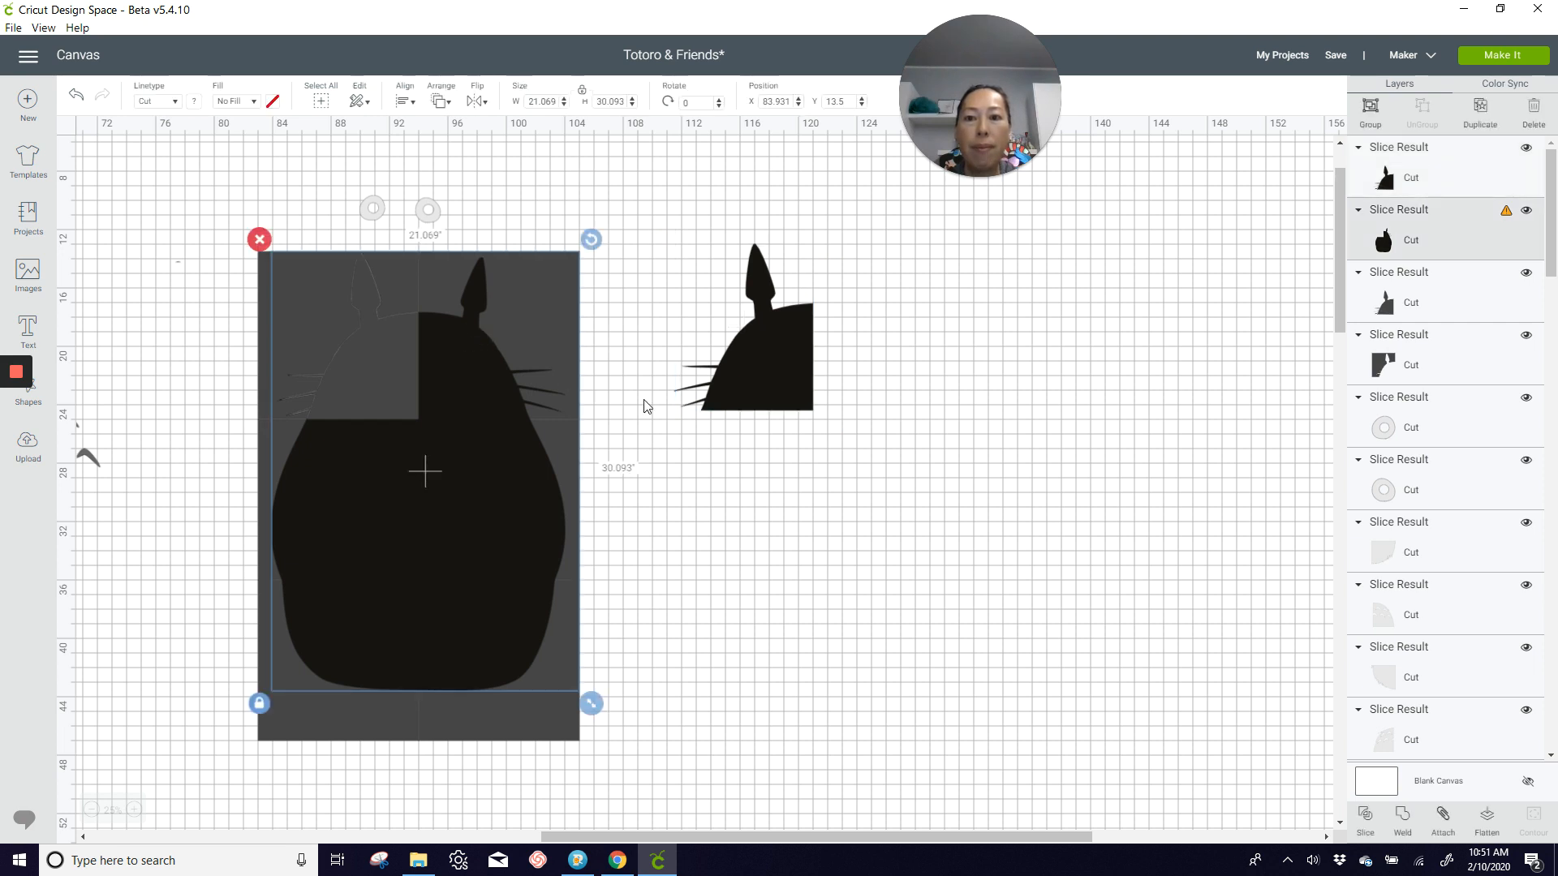
click(1370, 821)
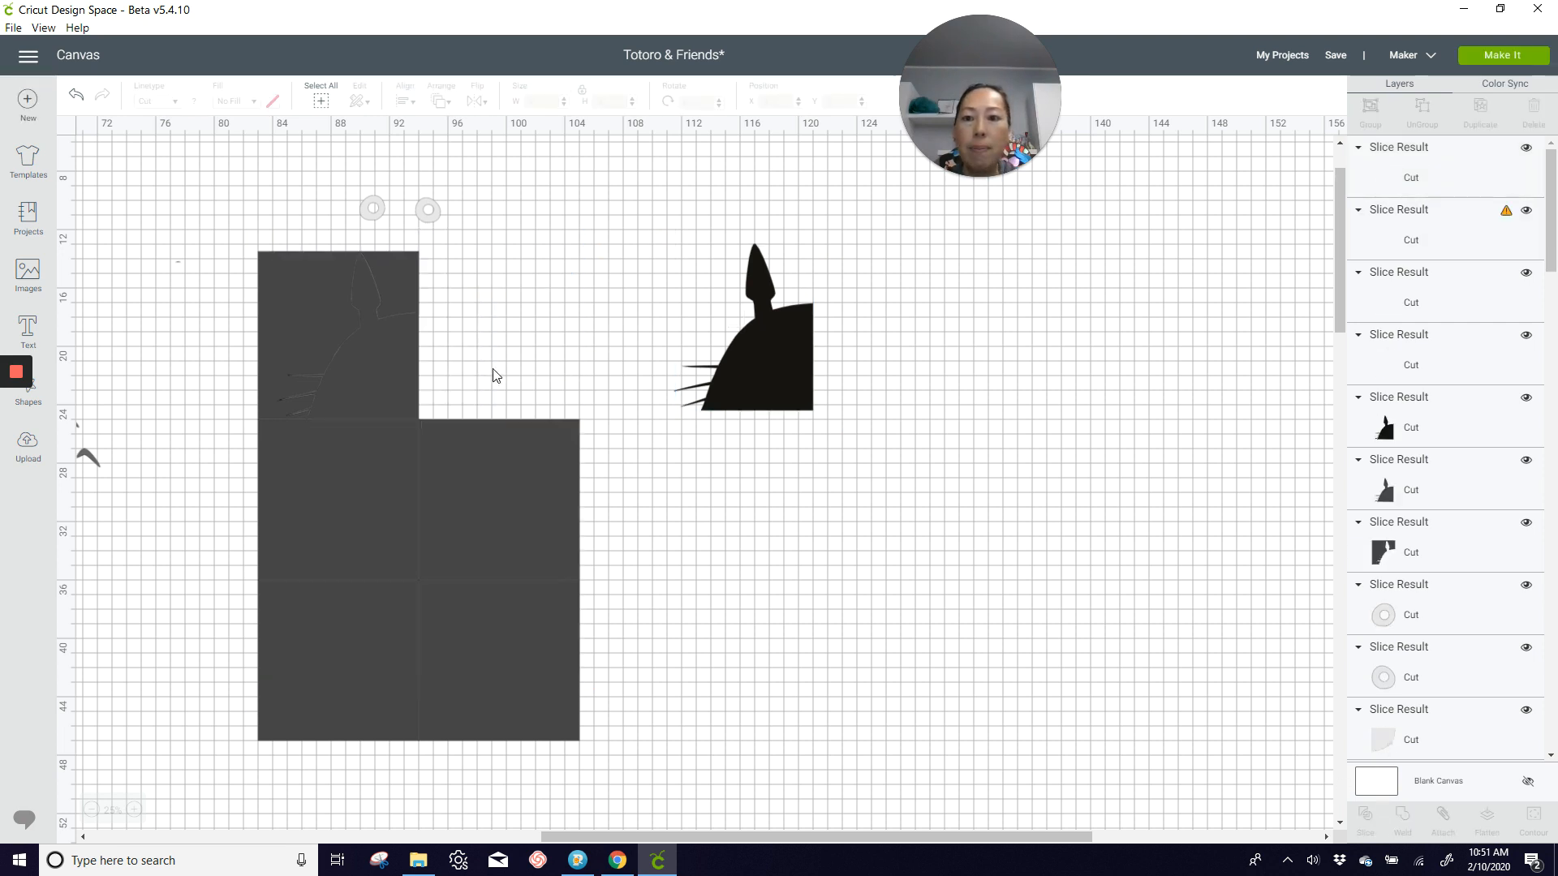
drag(482, 375, 885, 369)
Step: Slice the remaining black Totoro with the middle-right square and move the cut piece below the right ear piece, at about X 121.9 and Y 24.7
drag(713, 526, 529, 520)
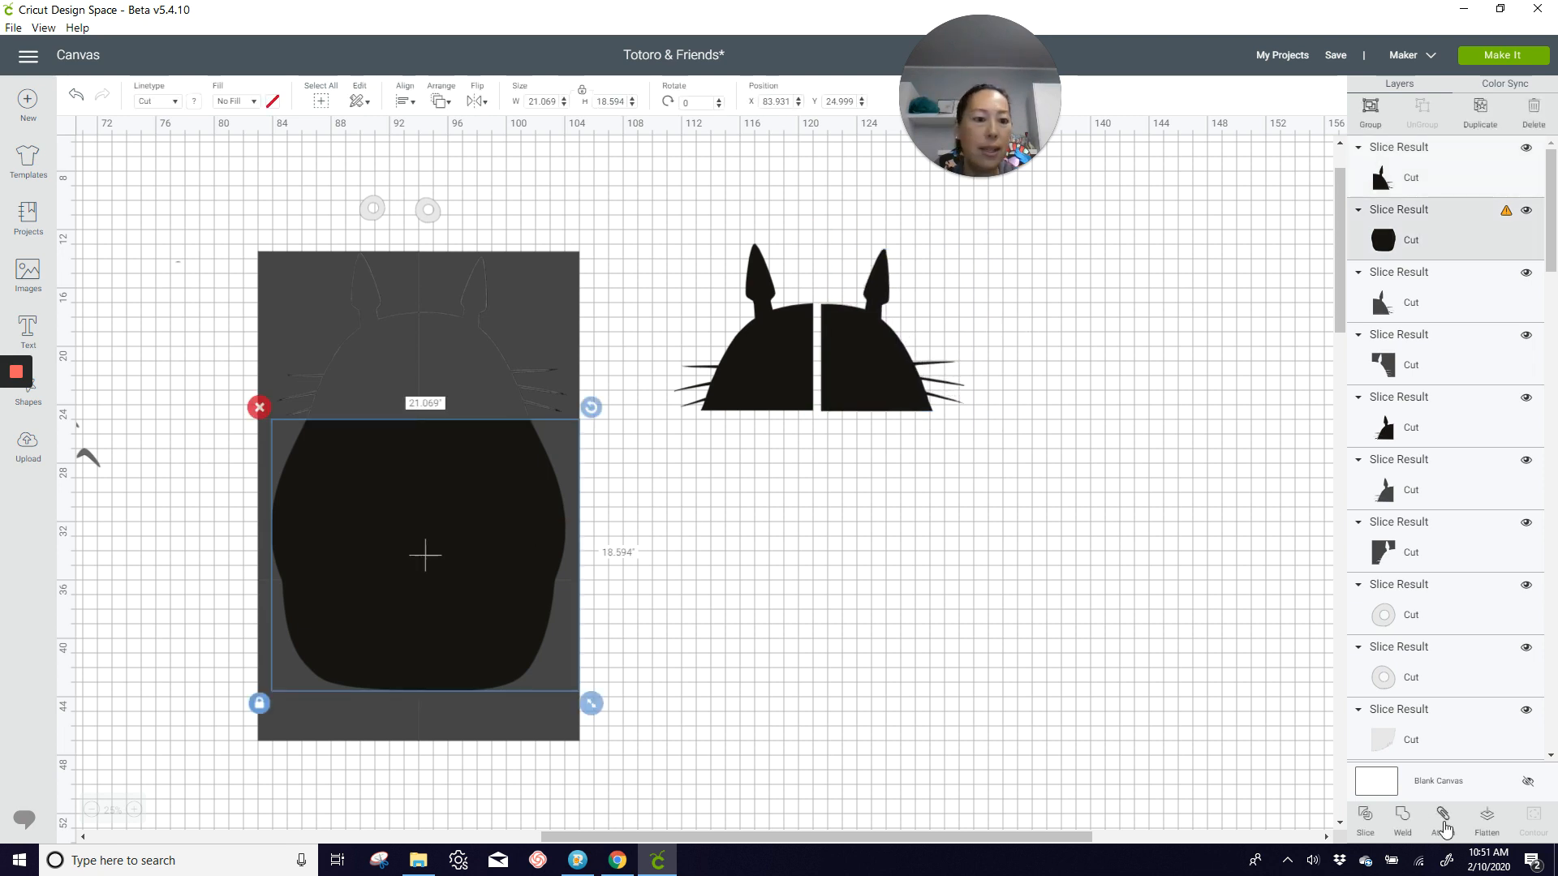
click(1366, 818)
drag(494, 523, 902, 522)
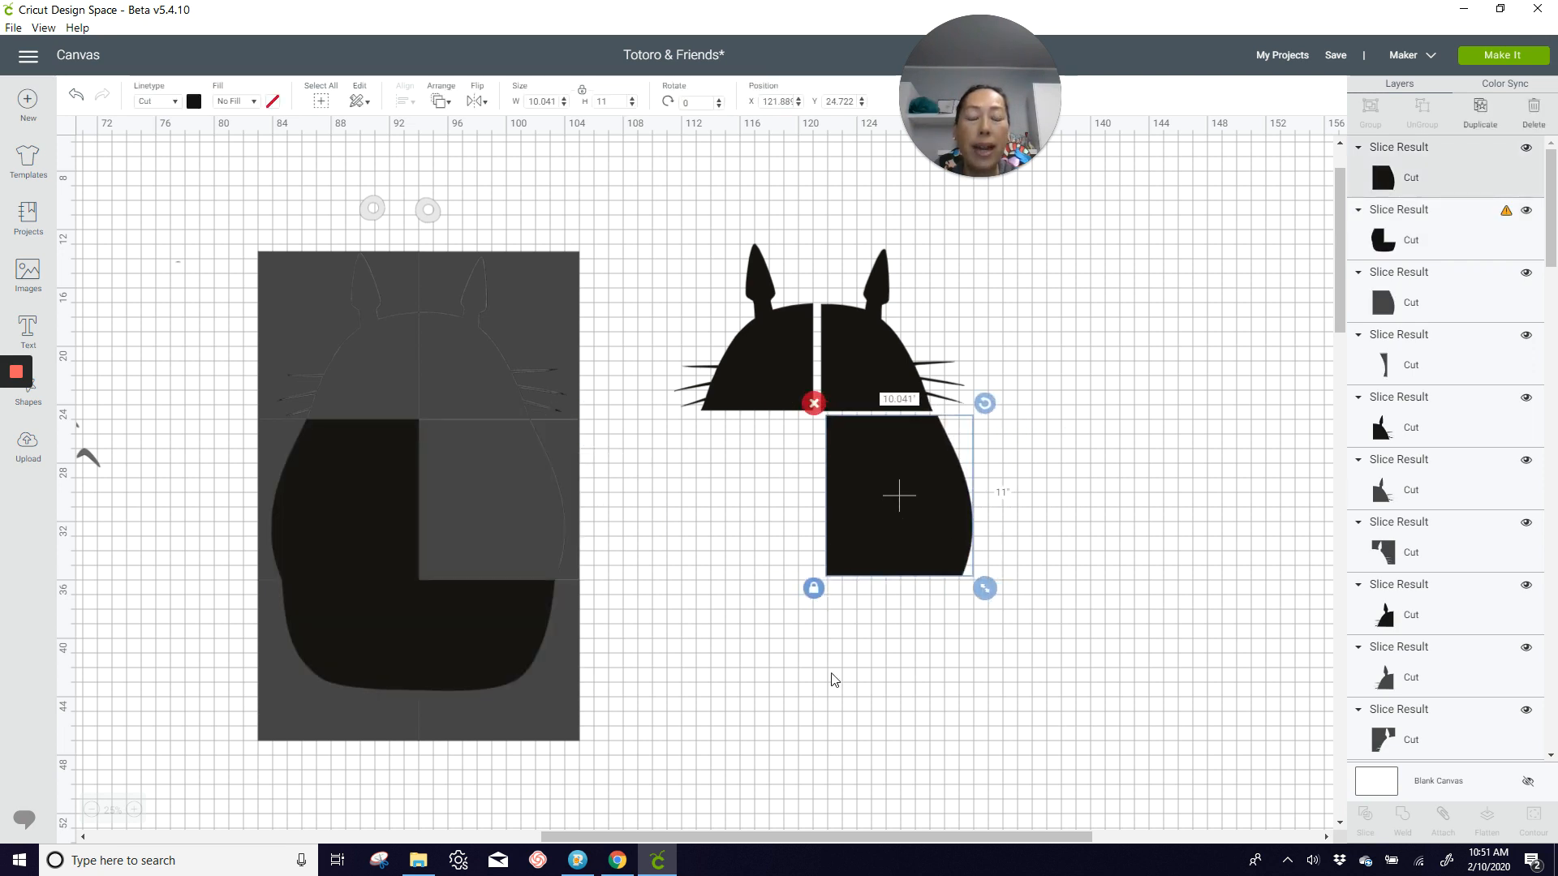
Step: Slice the remaining black body with the middle-left square and move the cut piece below the left ear piece
click(197, 529)
drag(331, 549, 335, 552)
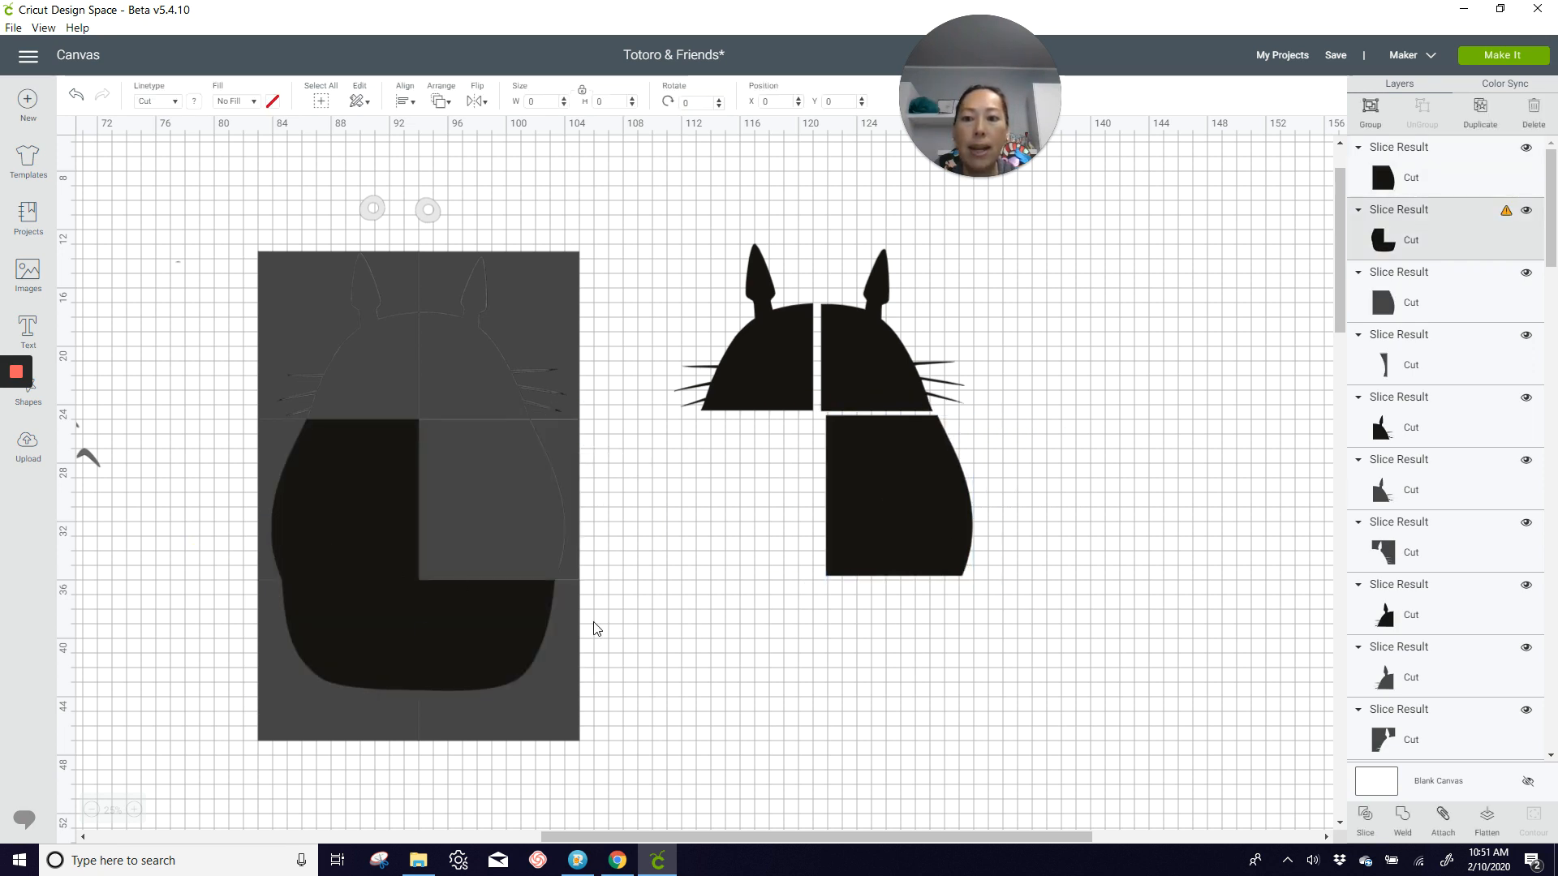
click(1364, 816)
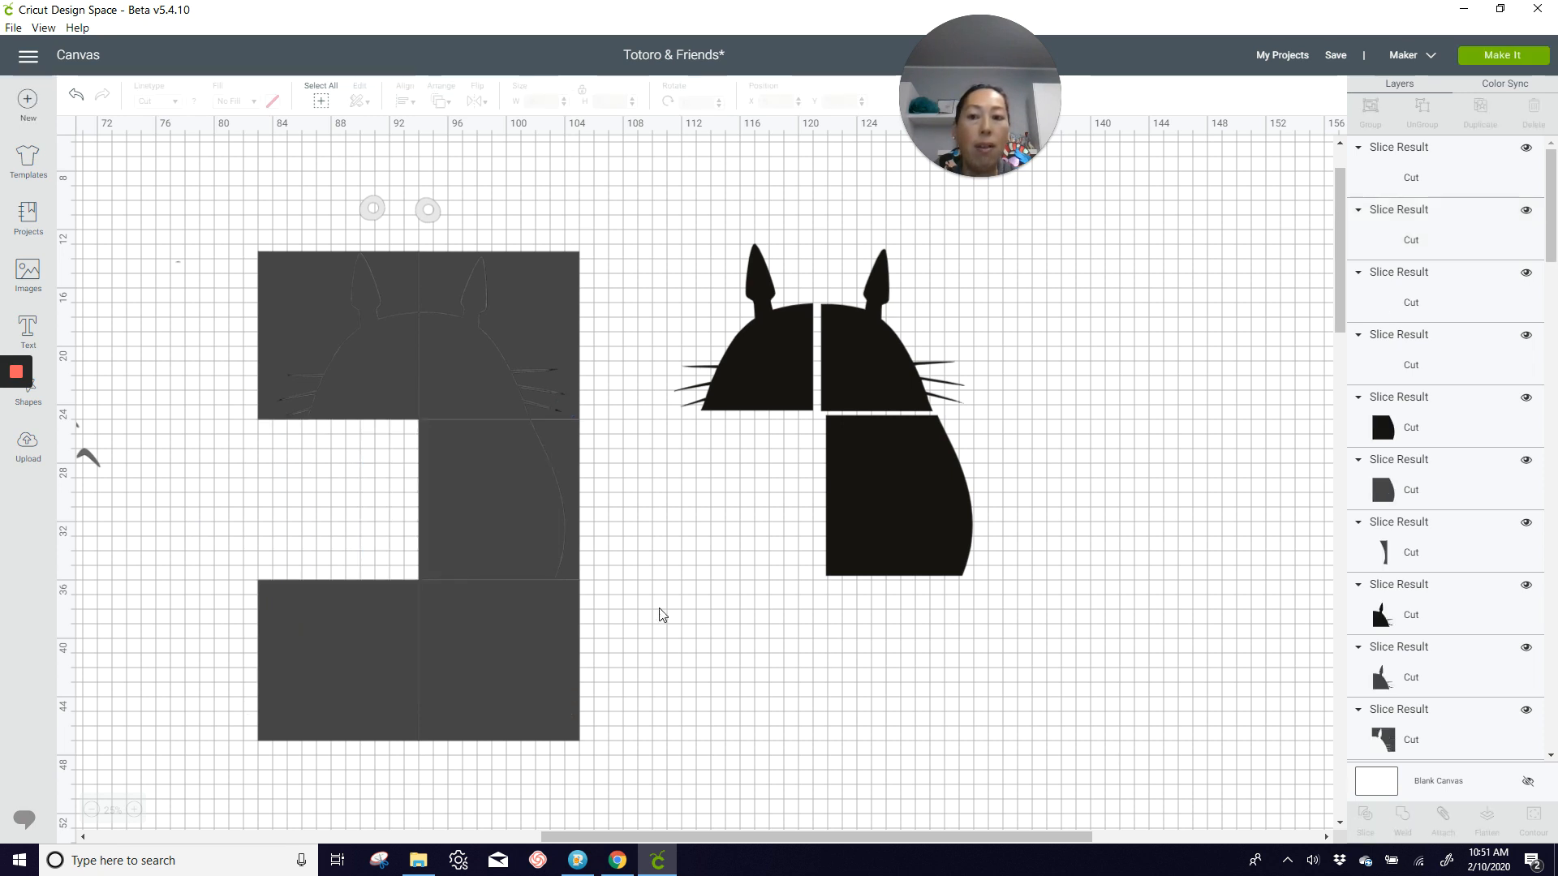
drag(406, 507, 800, 505)
Step: Slice the black bottom section with the lower-left square and move both resulting pieces under the matching middle pieces
drag(170, 631, 300, 657)
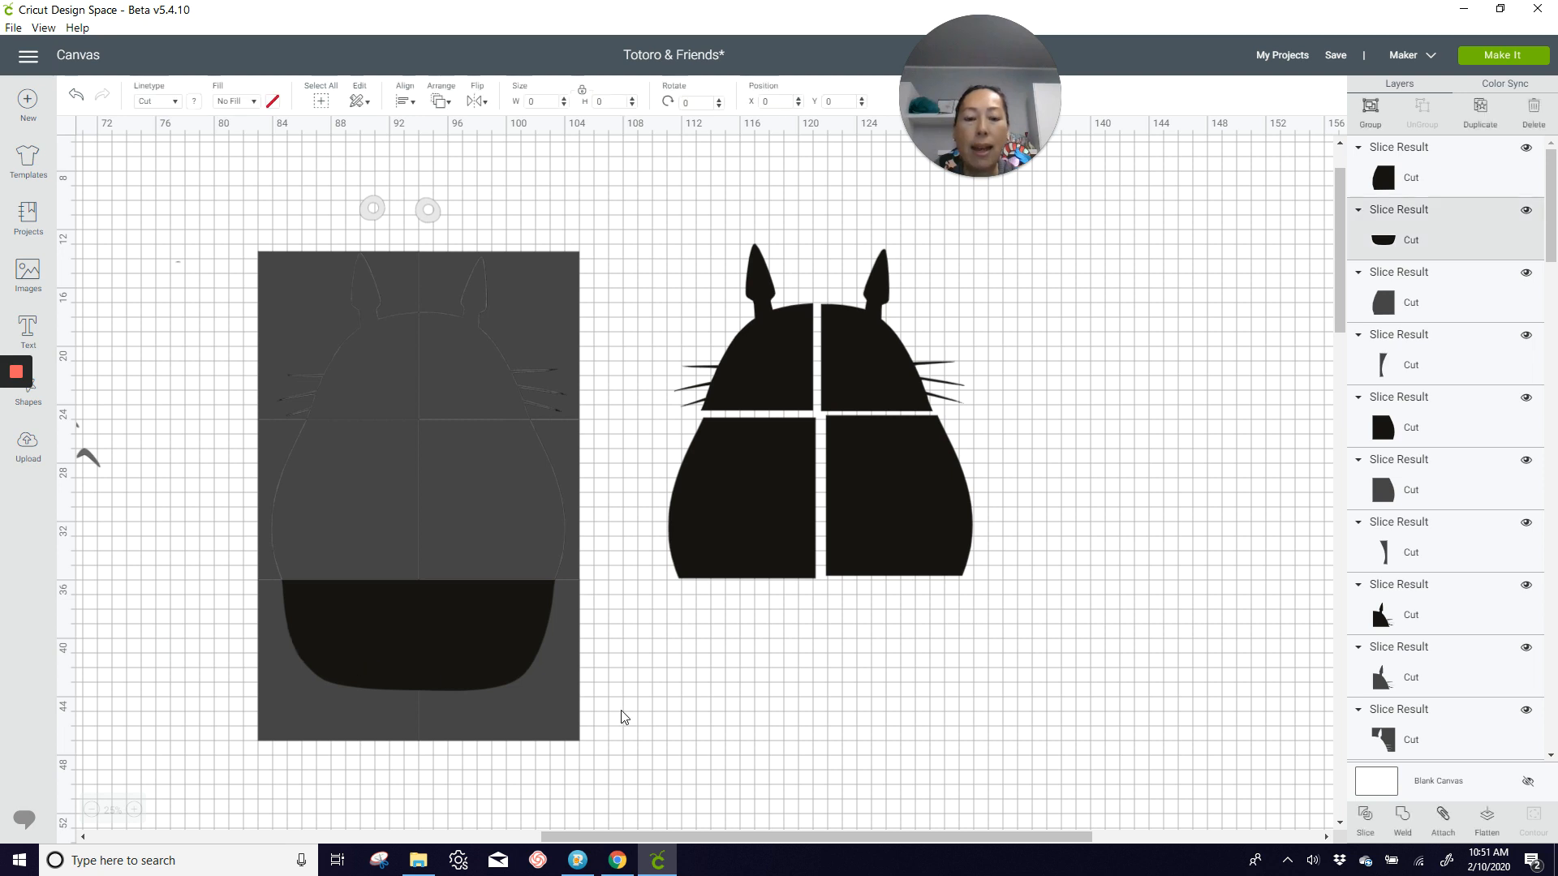
click(1379, 824)
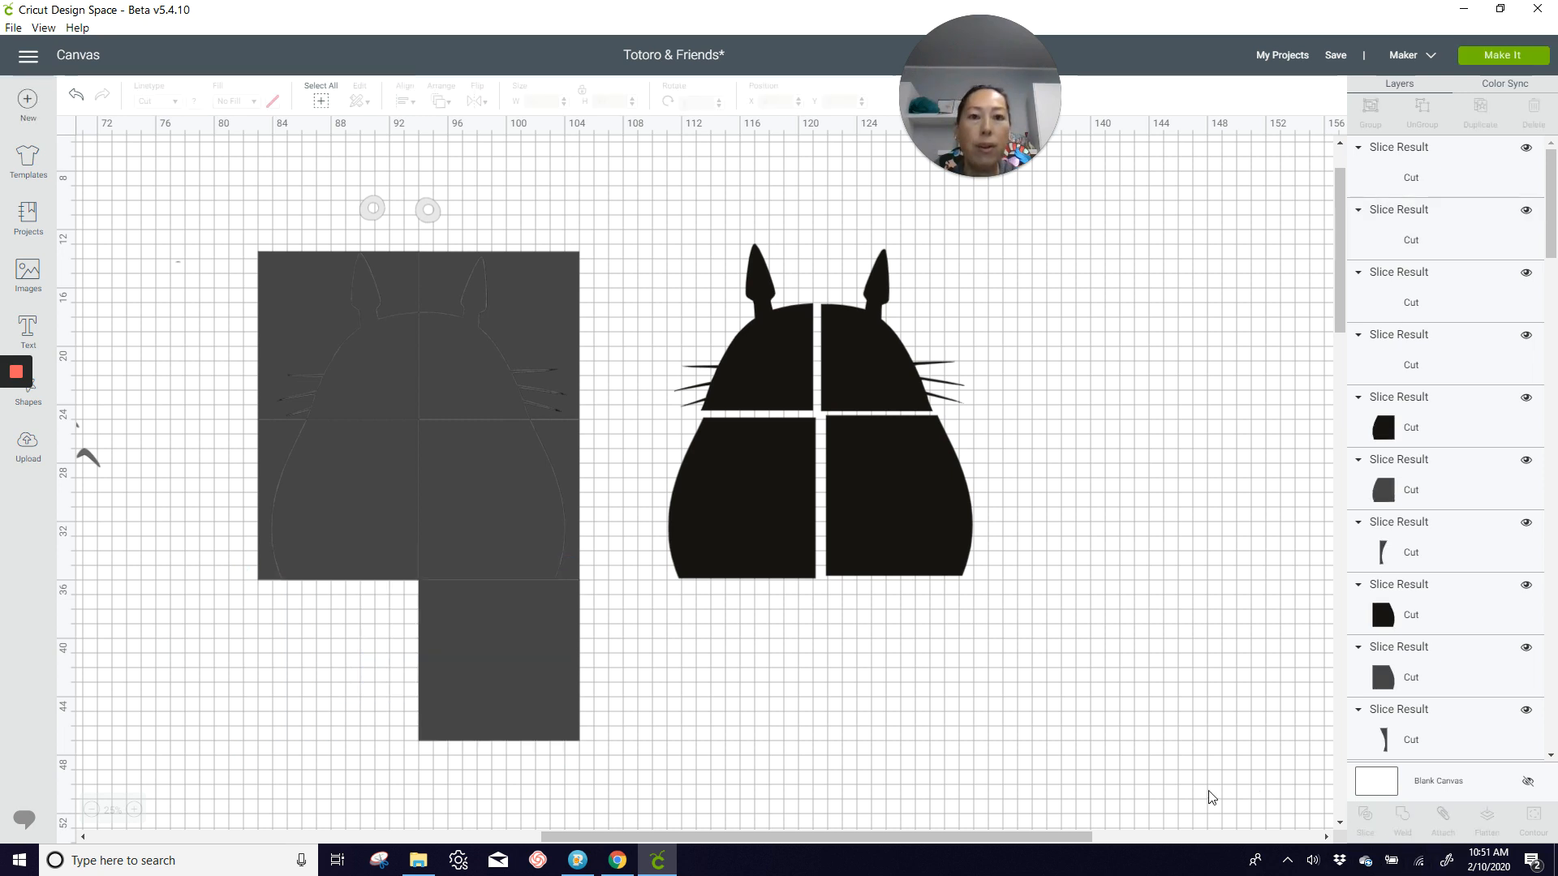
drag(369, 645, 762, 648)
drag(482, 664, 894, 658)
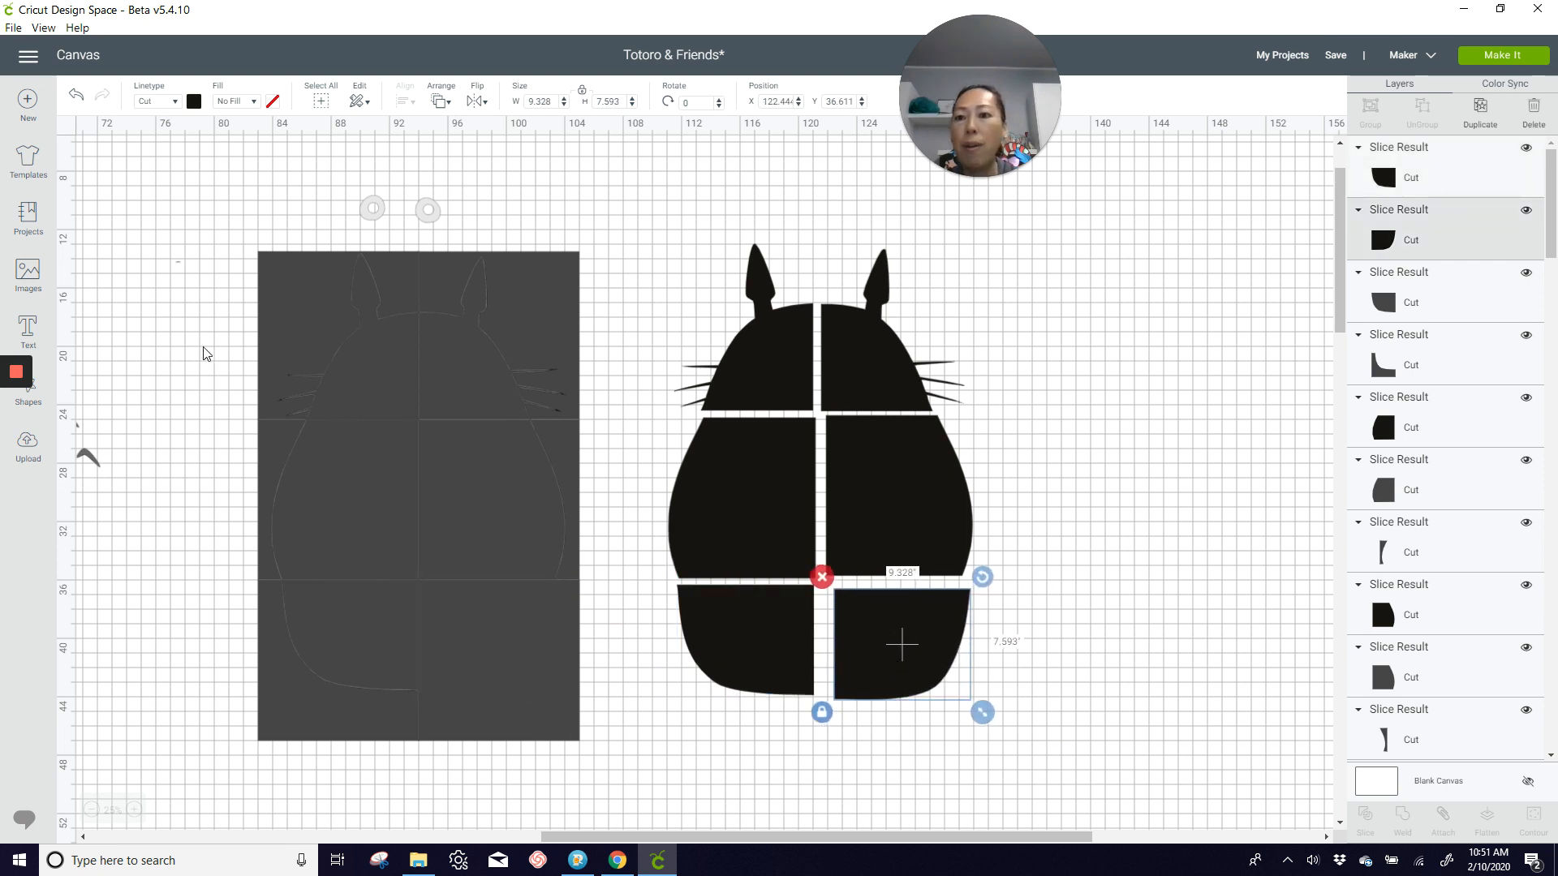
Step: Delete the leftover grid squares and slice remnants, along with the stray pieces beside the blue Totoro
drag(221, 269, 608, 748)
key(Delete)
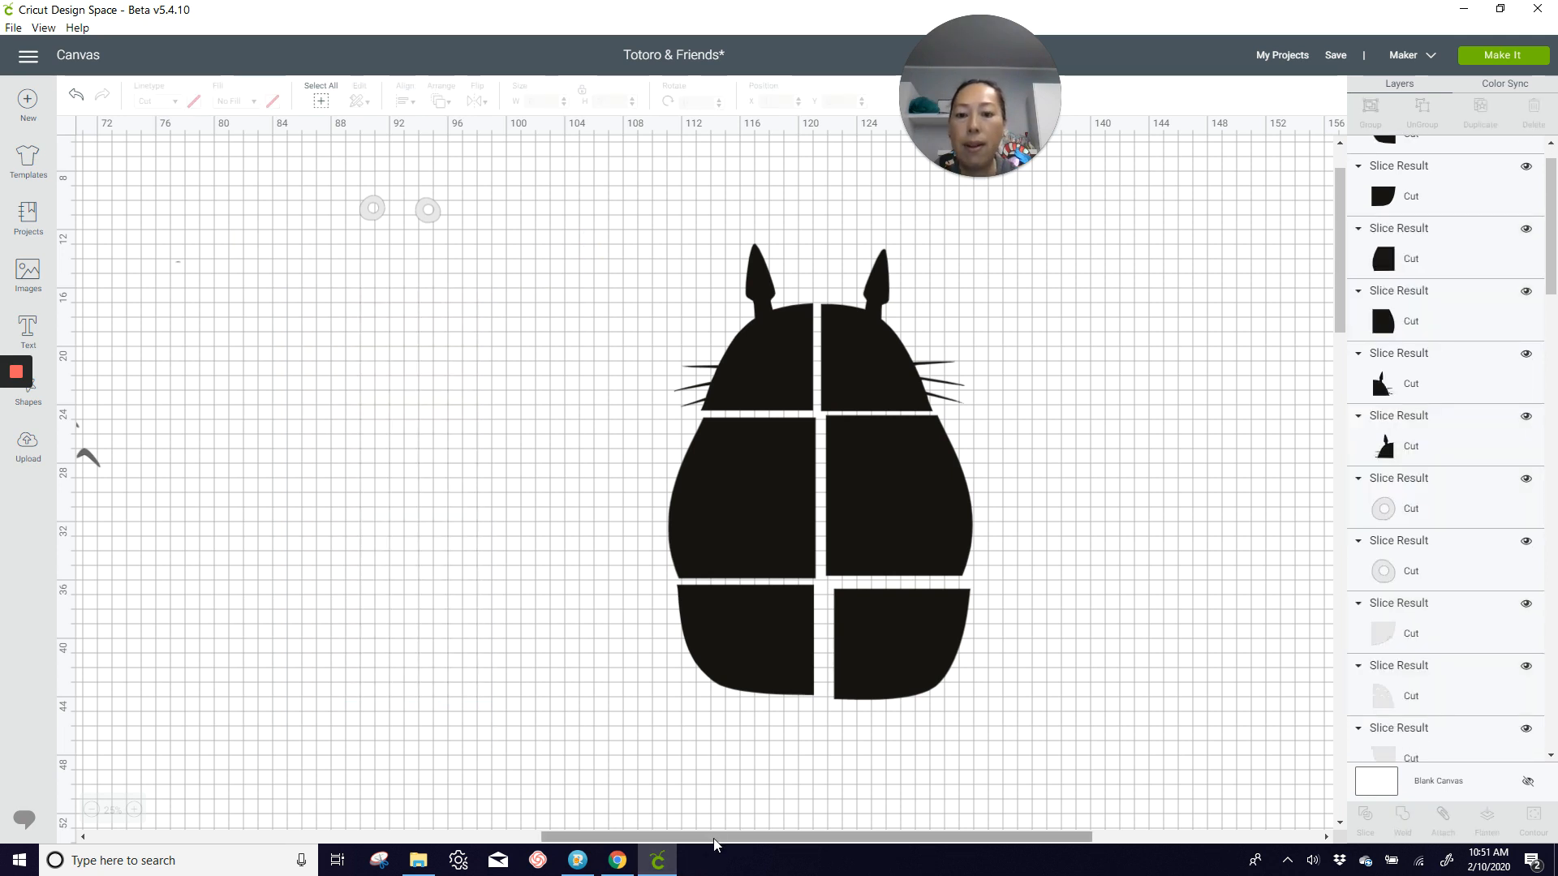
drag(714, 837, 251, 836)
scroll(333, 632, up, 2)
drag(359, 189, 482, 256)
key(Delete)
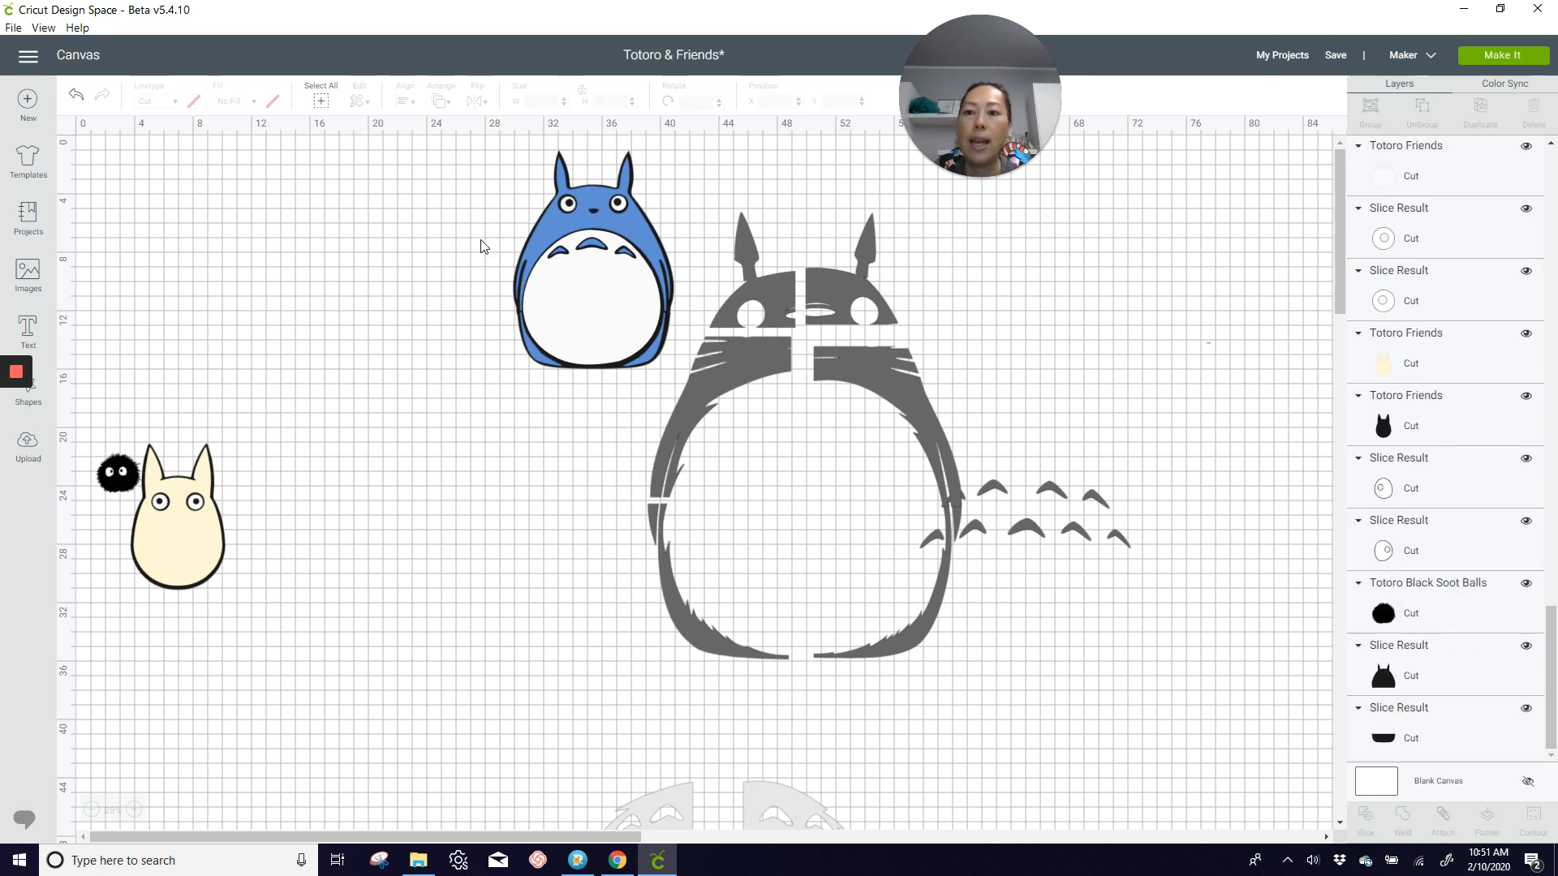
Step: Send the project to mat preparation and gather mat 1's ring and small eye pieces in the mat's upper-left corner
click(1503, 58)
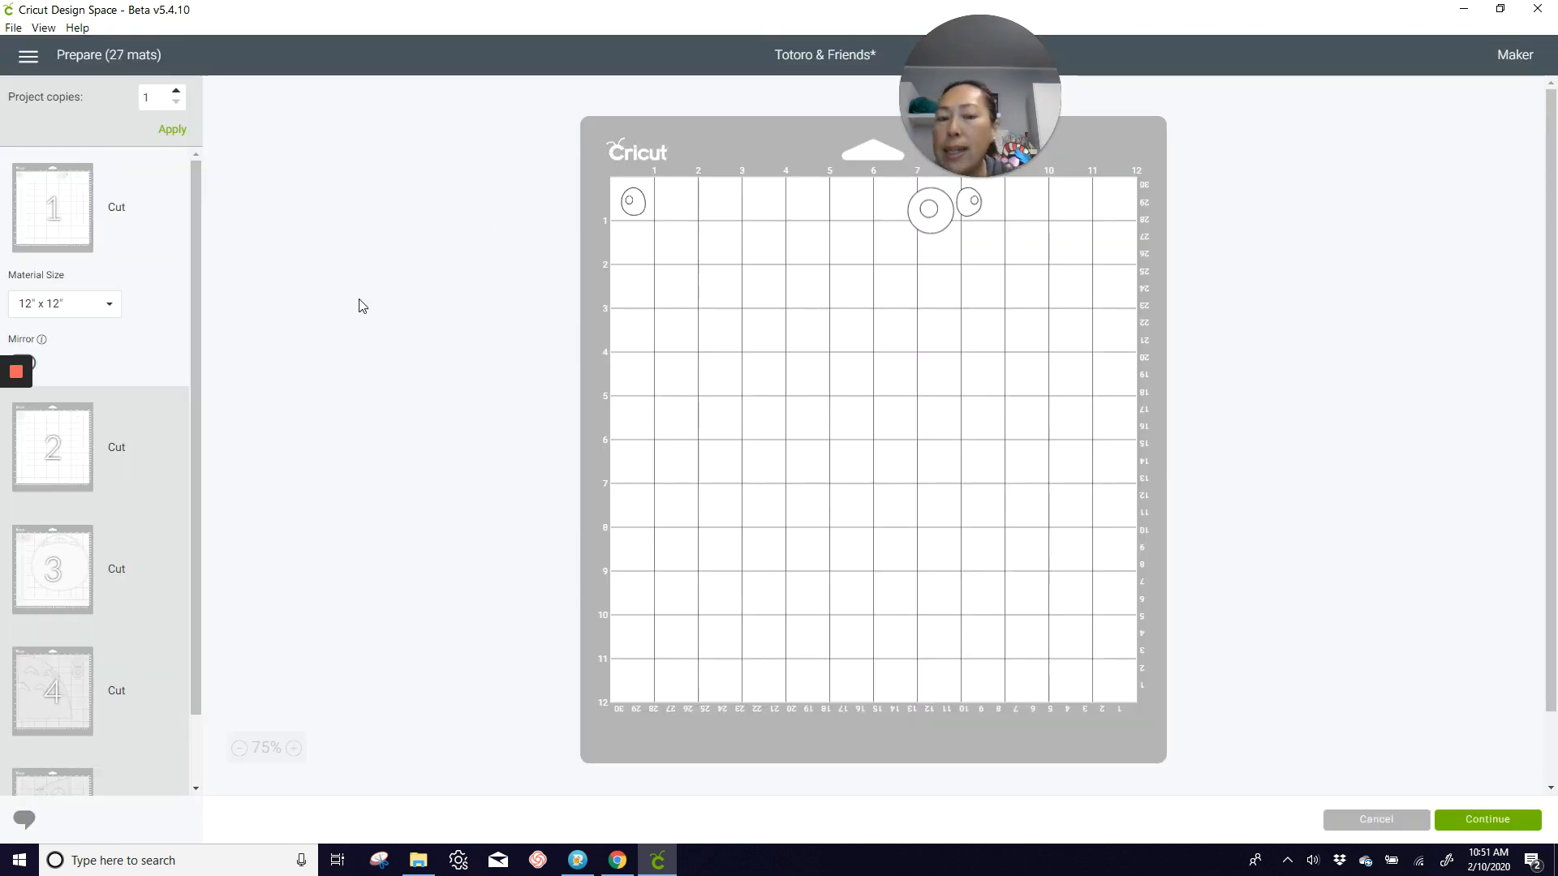
drag(926, 225, 671, 225)
drag(960, 207, 626, 243)
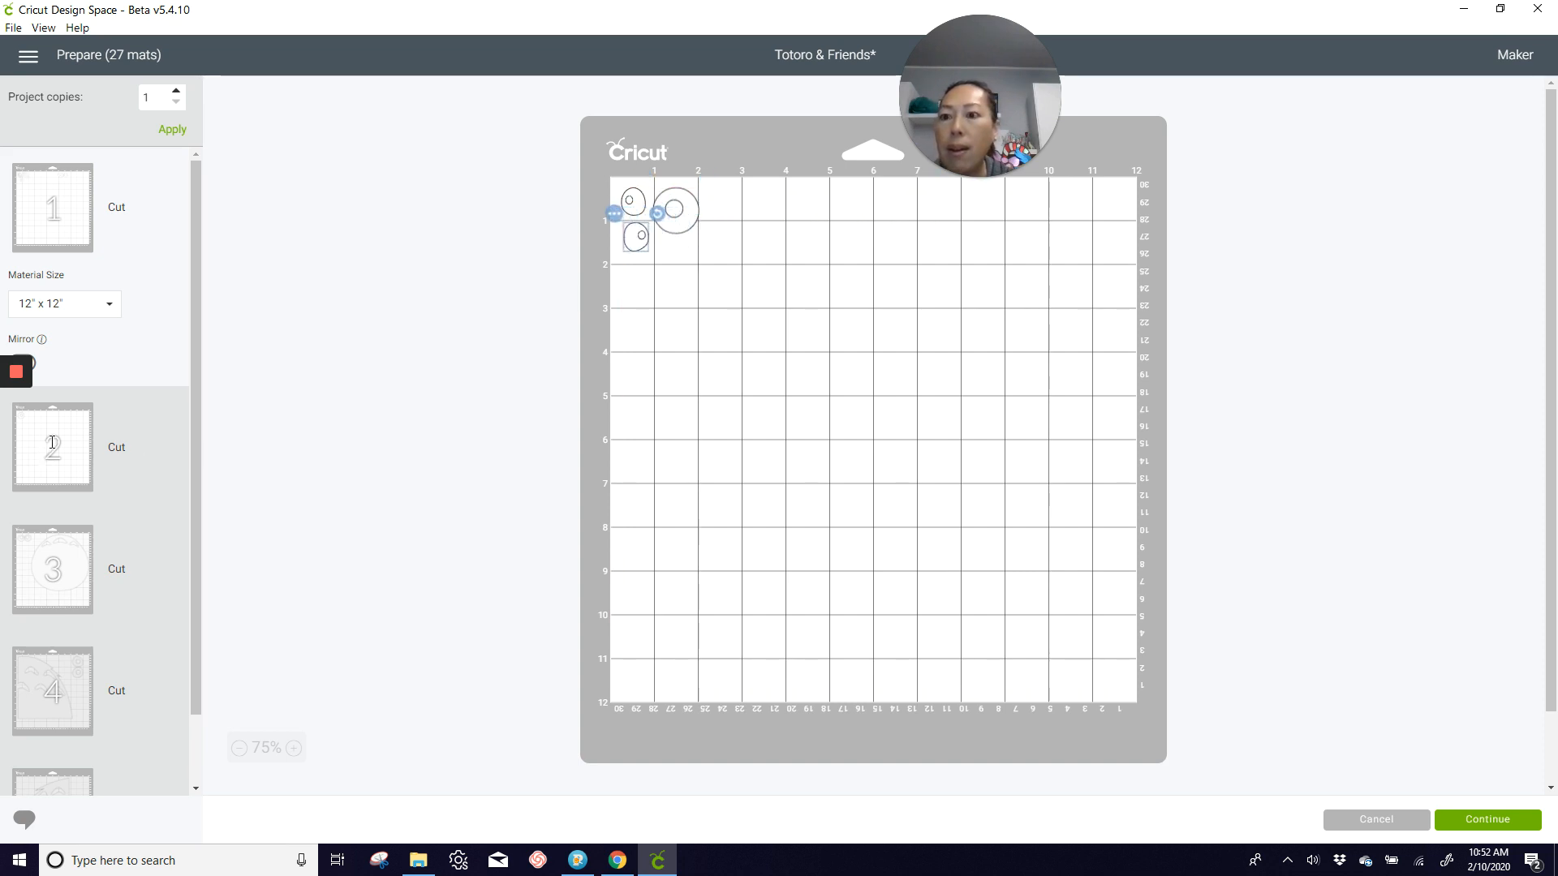
Step: Move the eye ring from mat 2 to mat 1 and place it beside the first ring
click(52, 442)
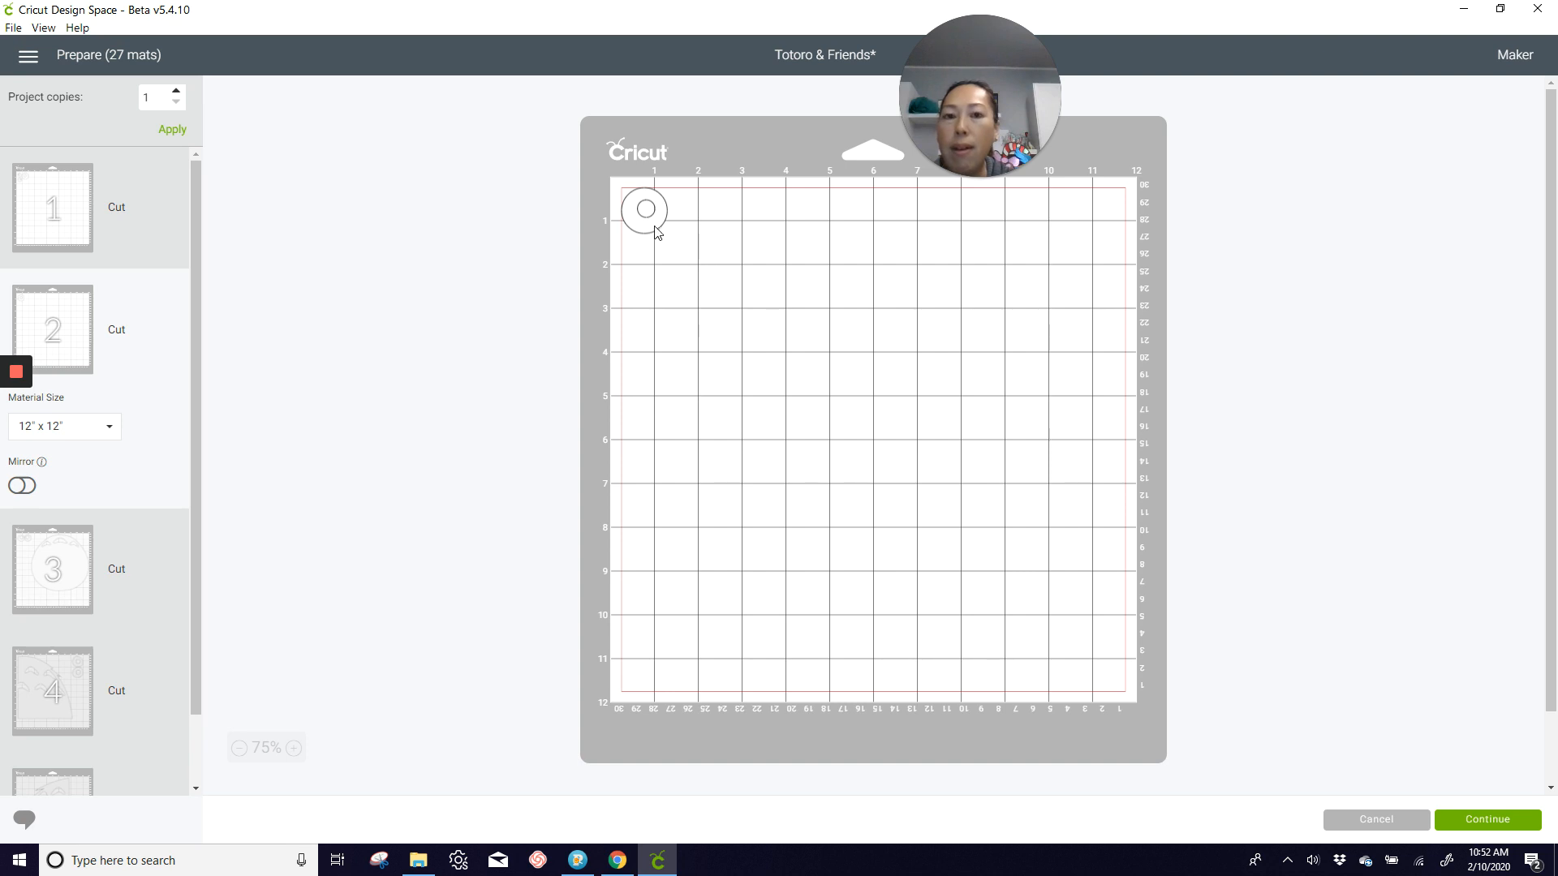
click(657, 233)
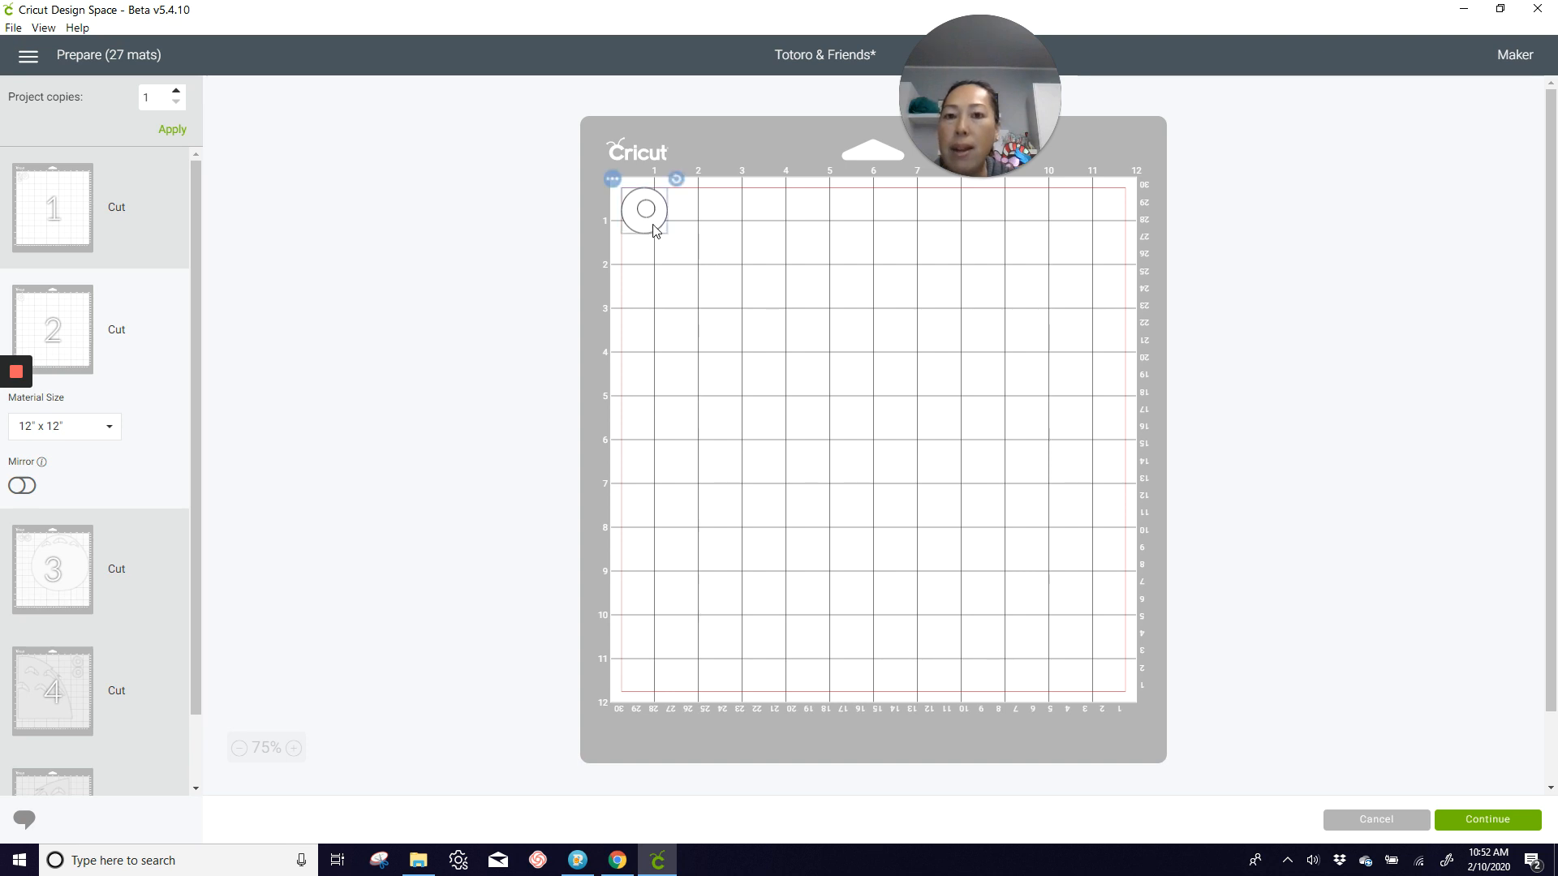
click(613, 182)
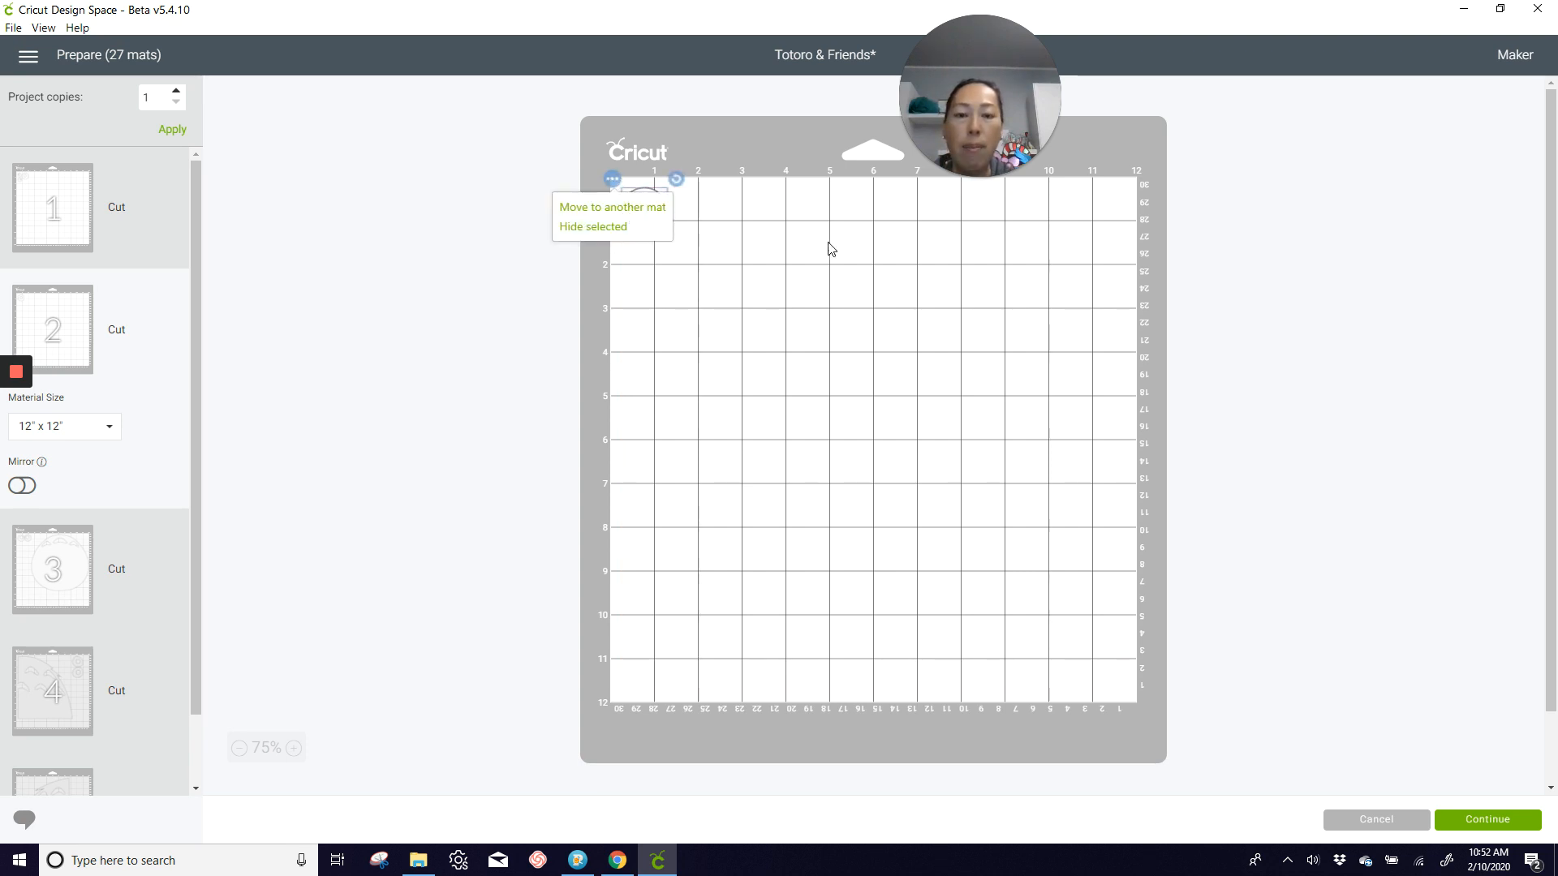
click(612, 207)
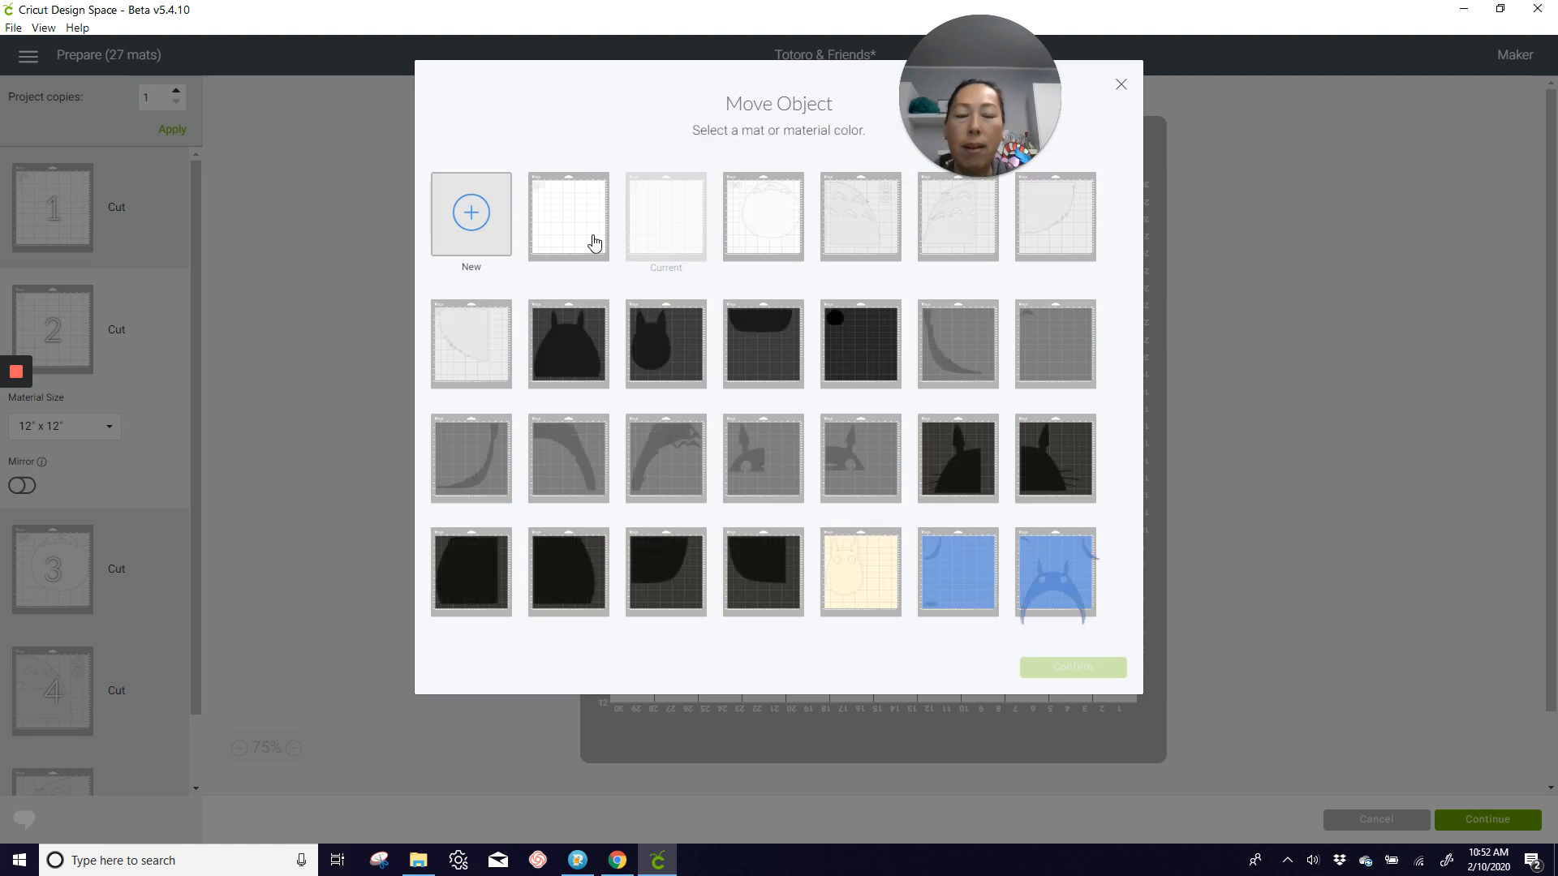
click(593, 243)
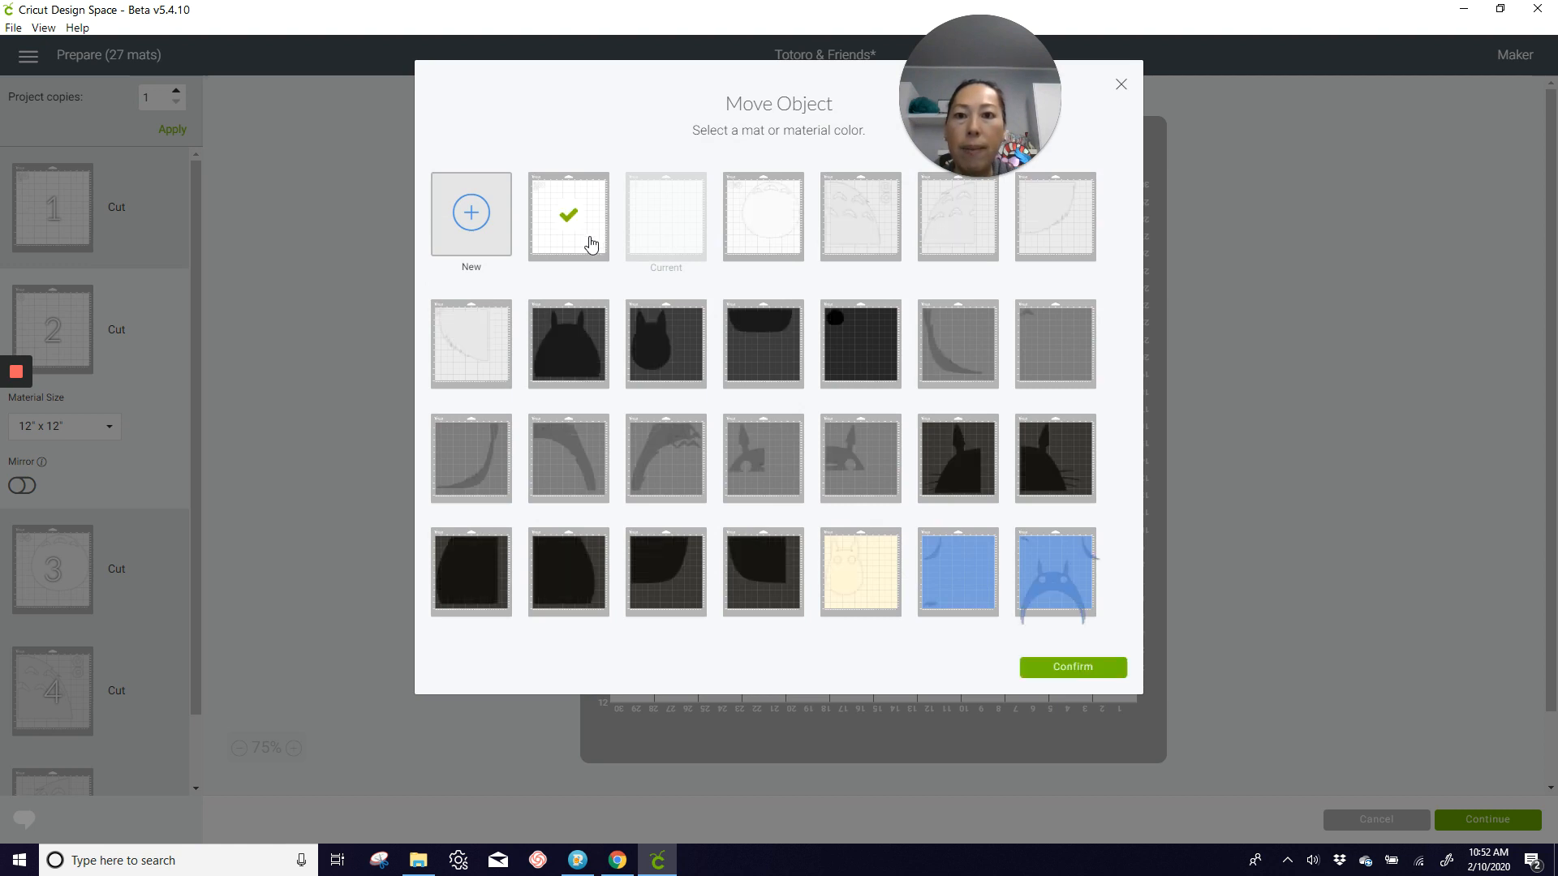
click(1072, 667)
drag(621, 217, 736, 211)
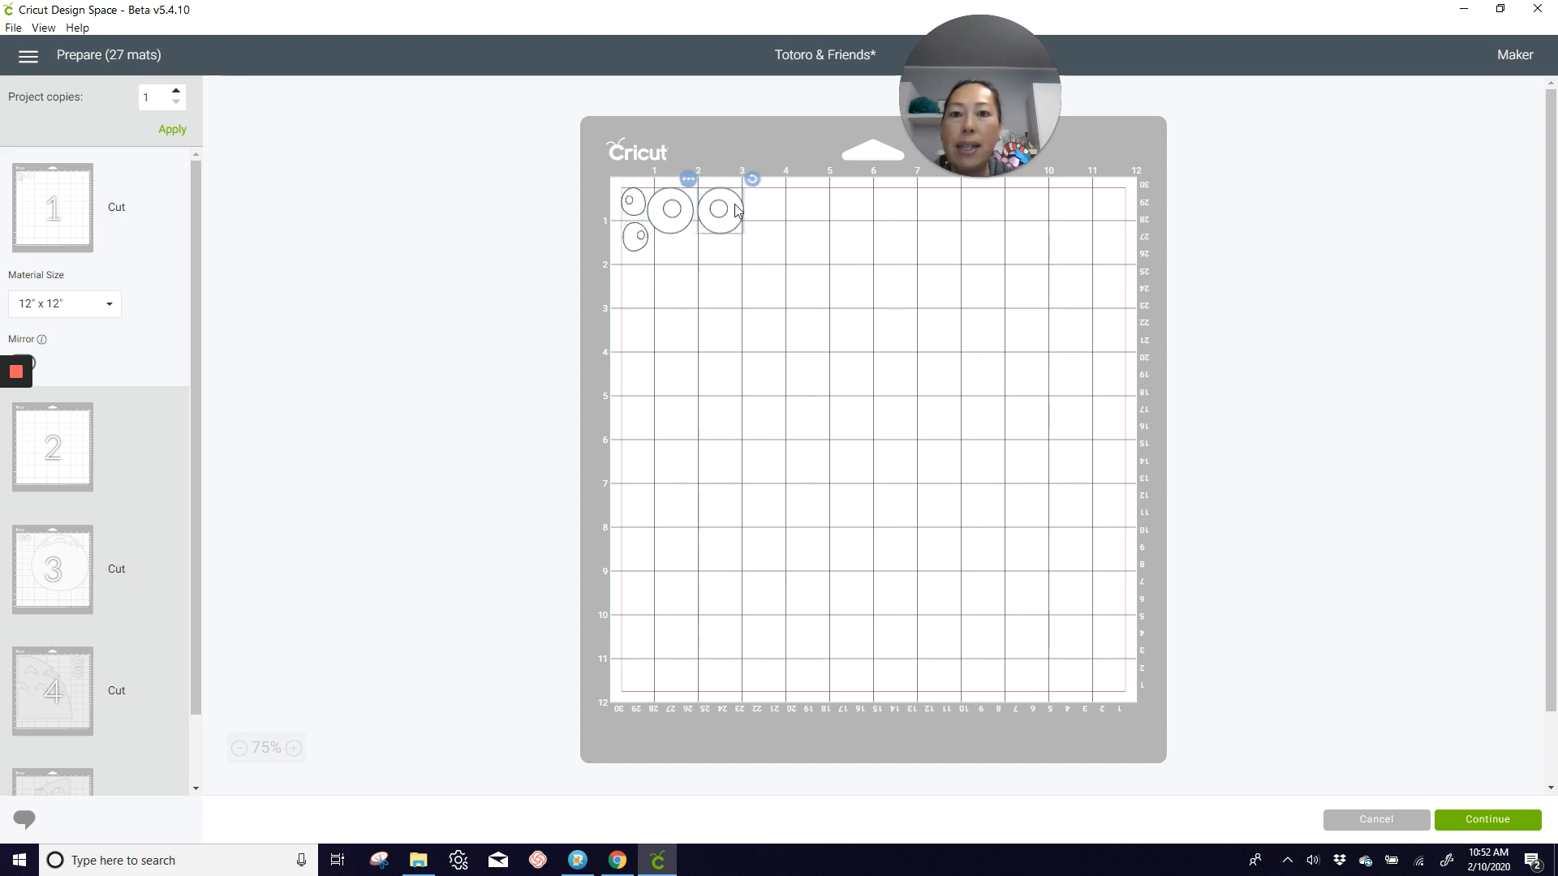
Step: Rearrange mat 1 so the two rings sit close together in the upper-left corner with both small eyes beneath them
drag(634, 197, 704, 327)
drag(639, 237, 640, 269)
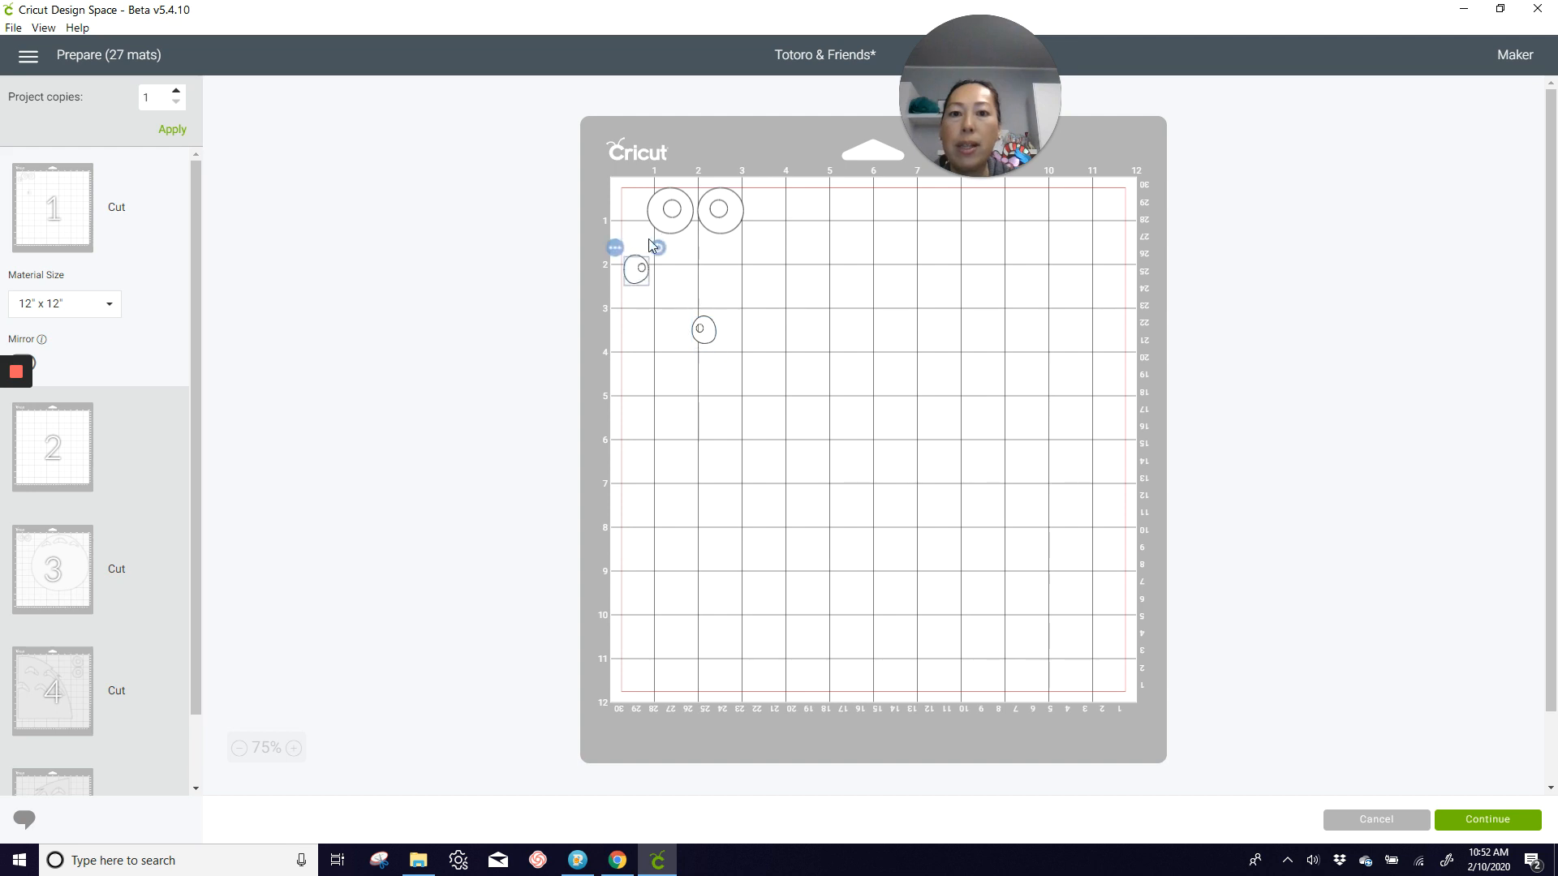
mouse_move(663, 199)
mouse_down()
mouse_move(637, 195)
mouse_move(713, 208)
mouse_move(688, 209)
mouse_up()
drag(707, 332, 727, 242)
drag(645, 283, 676, 259)
Step: Move the large belly piece from mat 3 to mat 1 and position it against the mat's upper-right corner, clear of the eyes
click(86, 435)
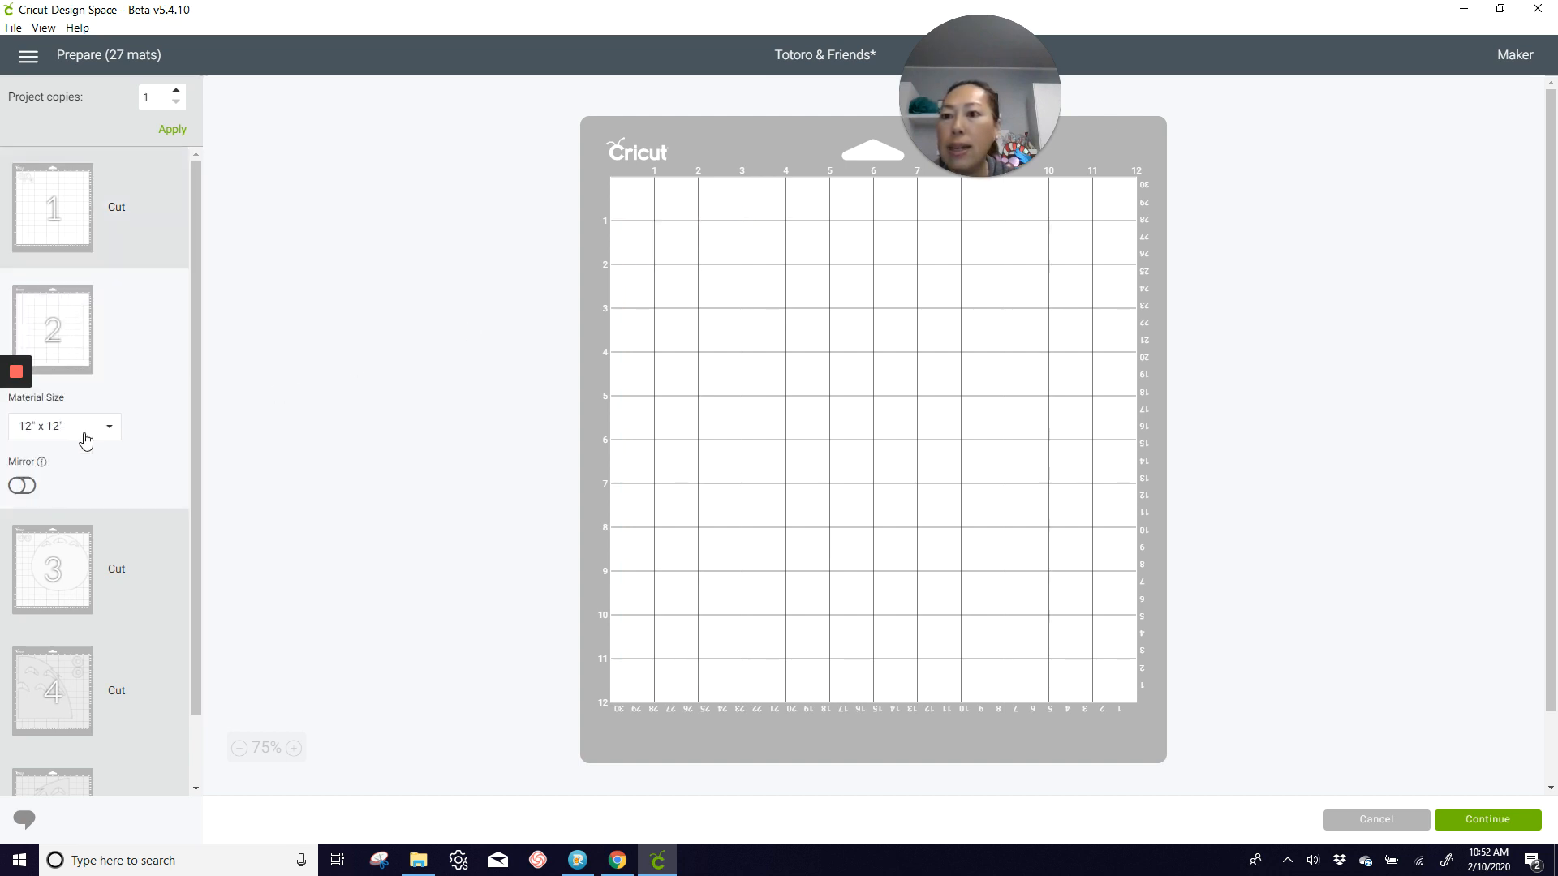
click(82, 564)
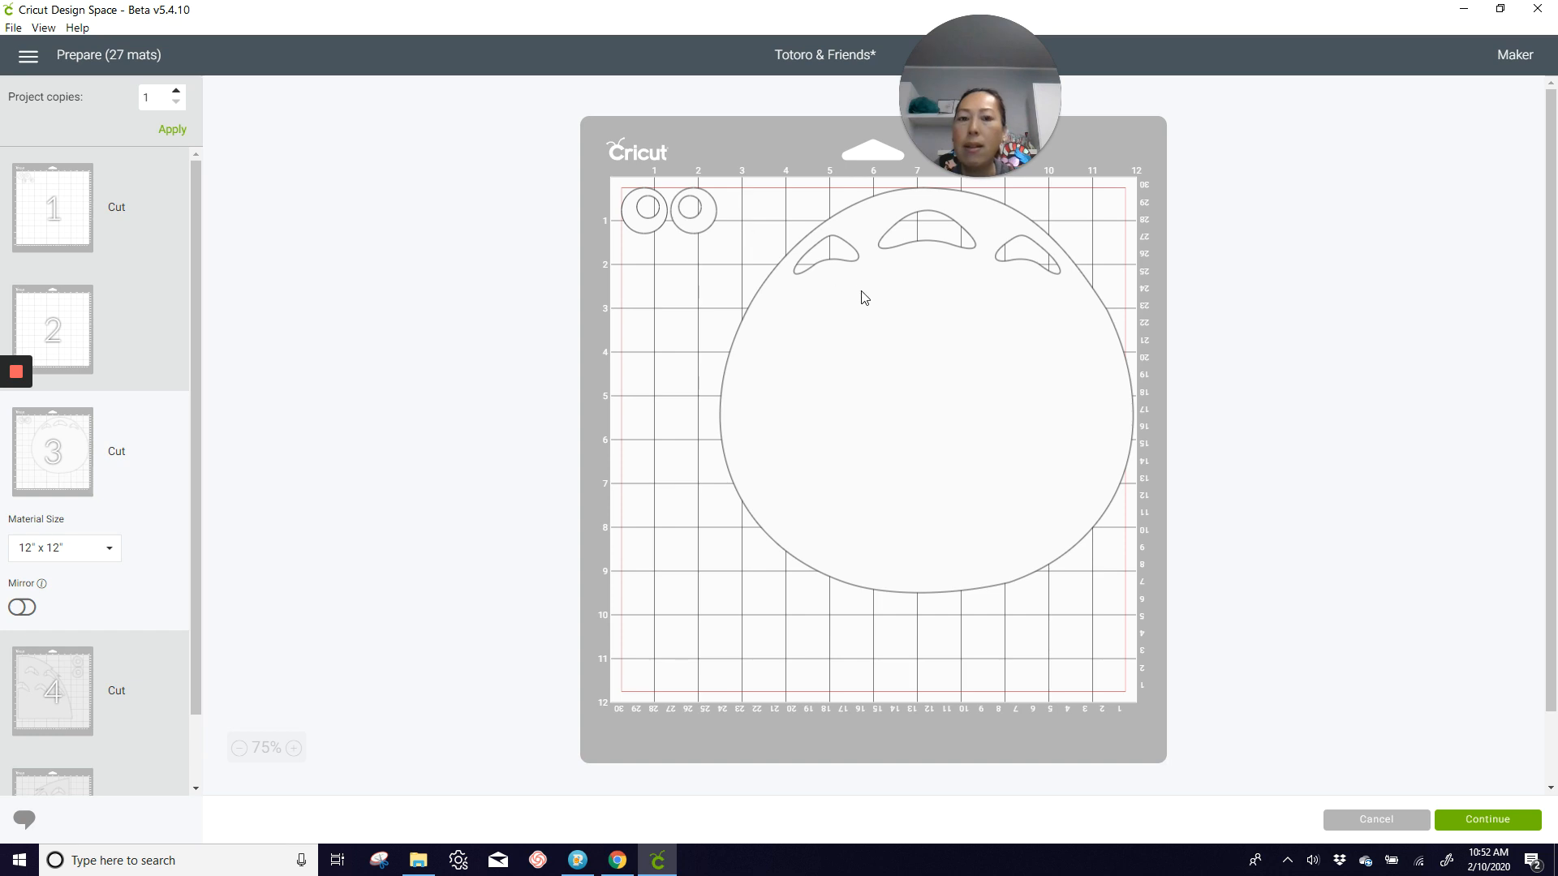
drag(863, 297, 808, 336)
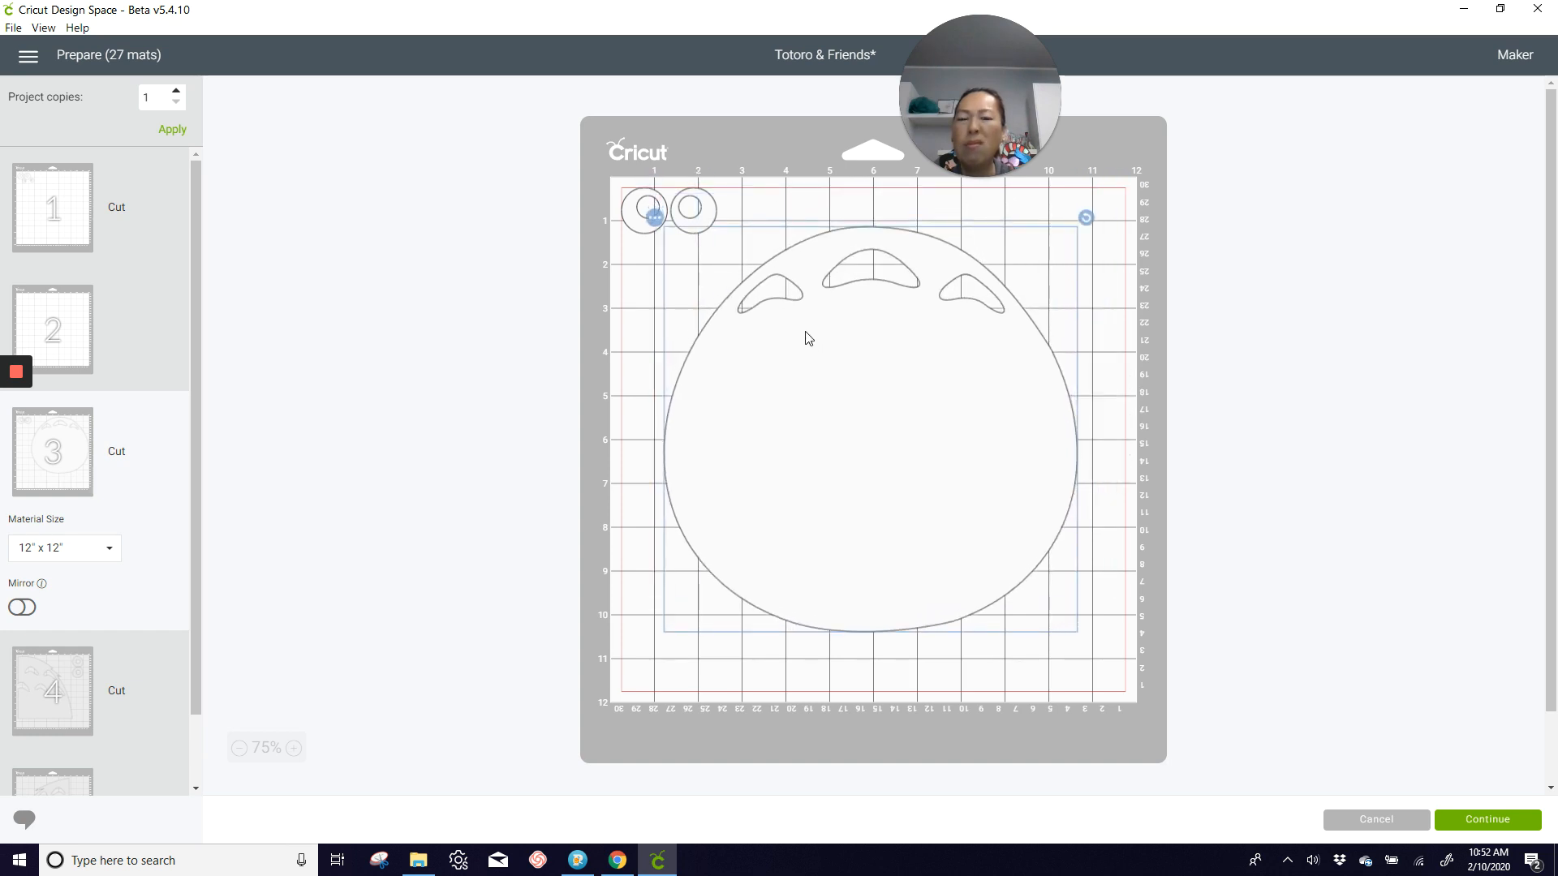
click(658, 220)
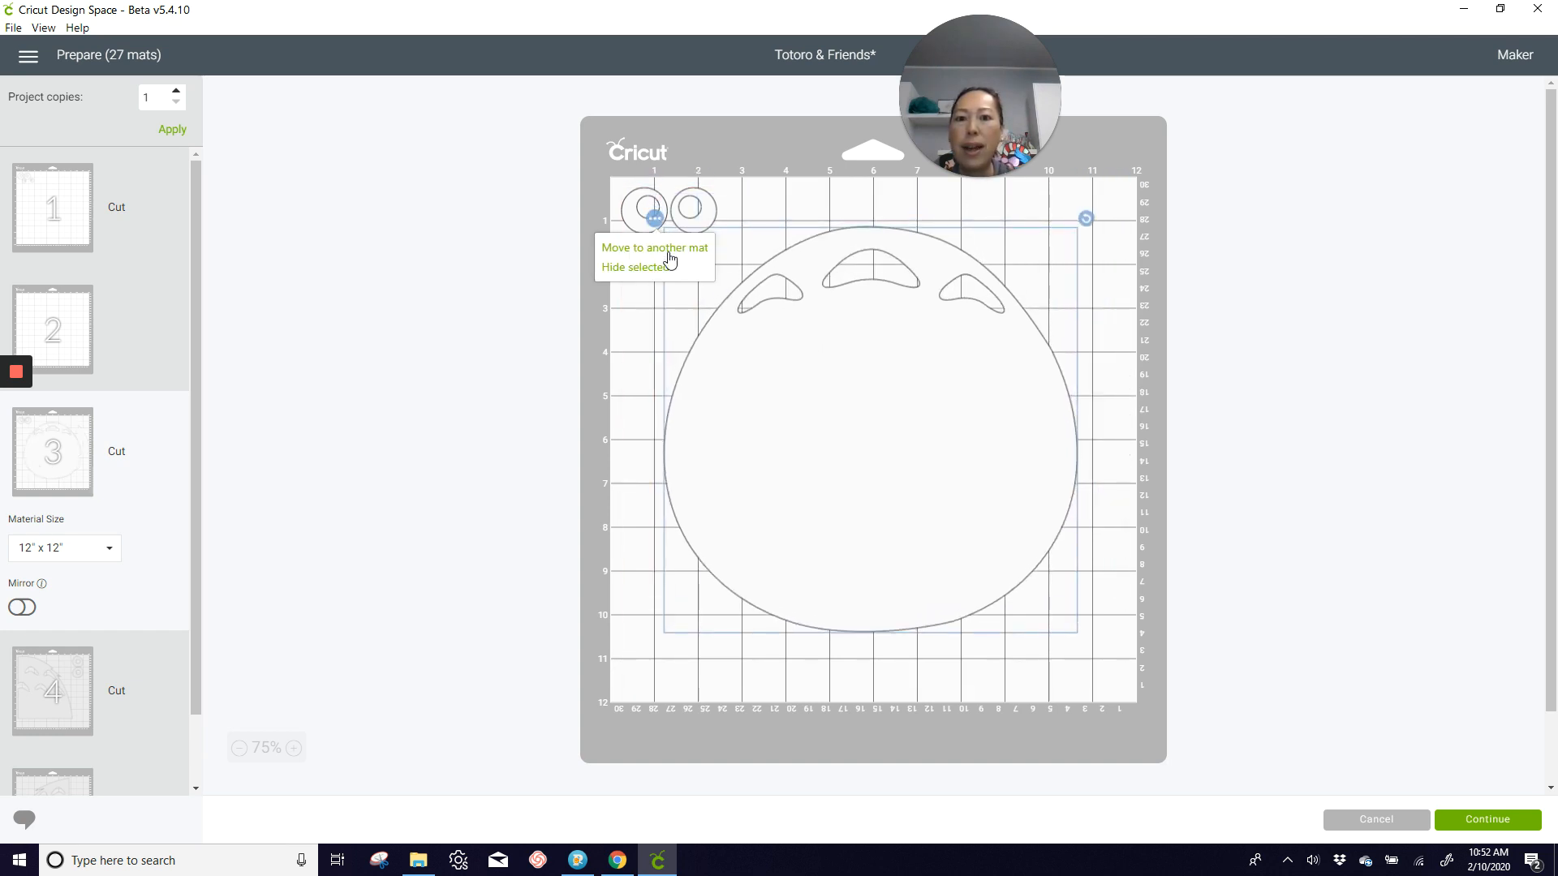
click(671, 256)
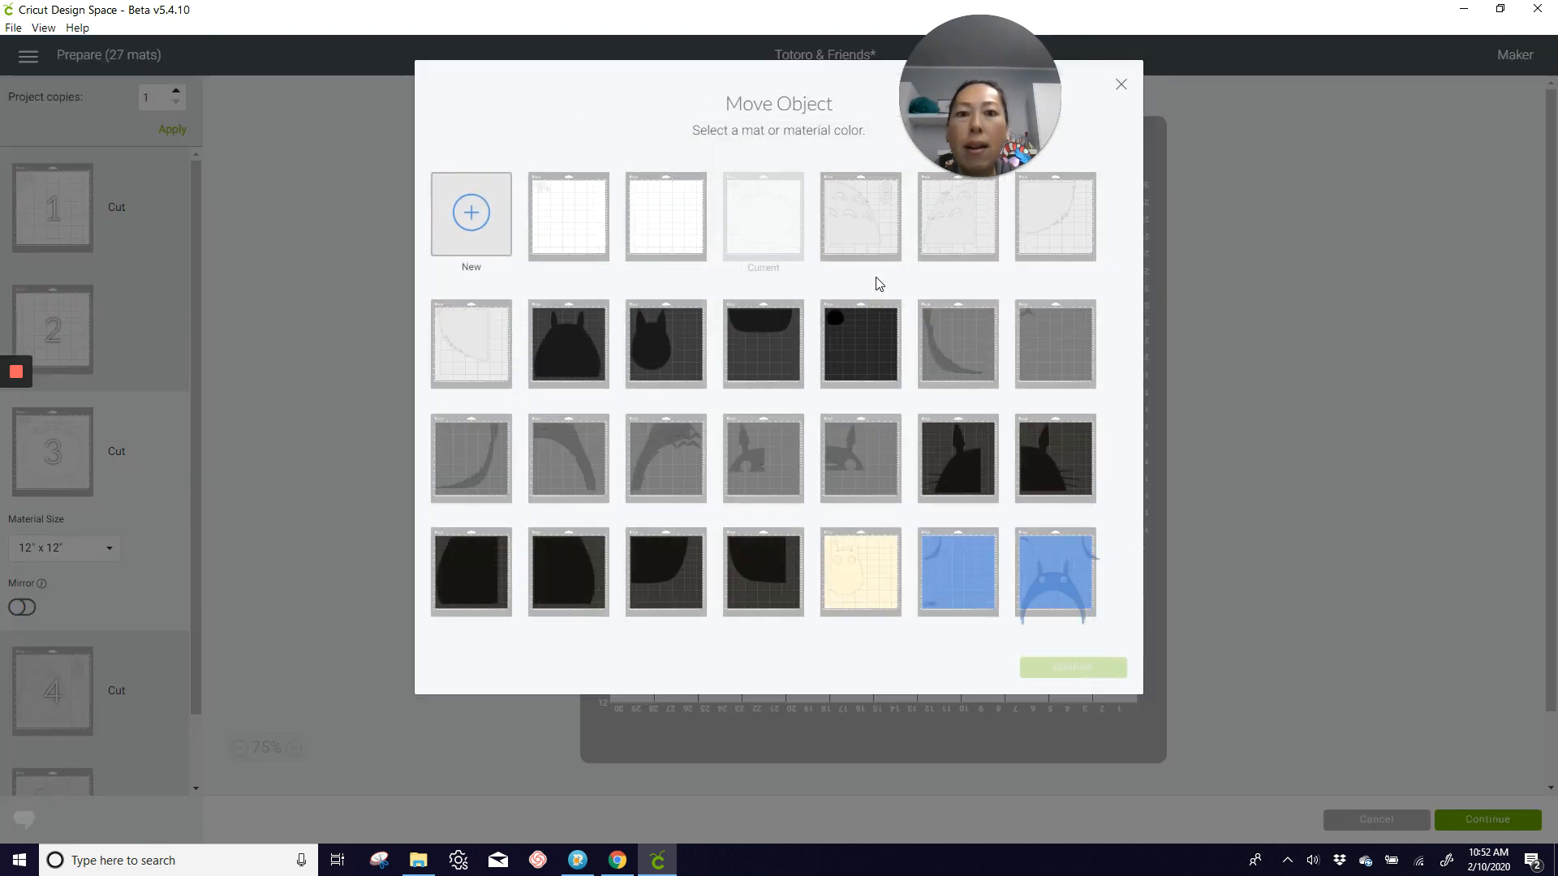
click(569, 244)
click(1079, 669)
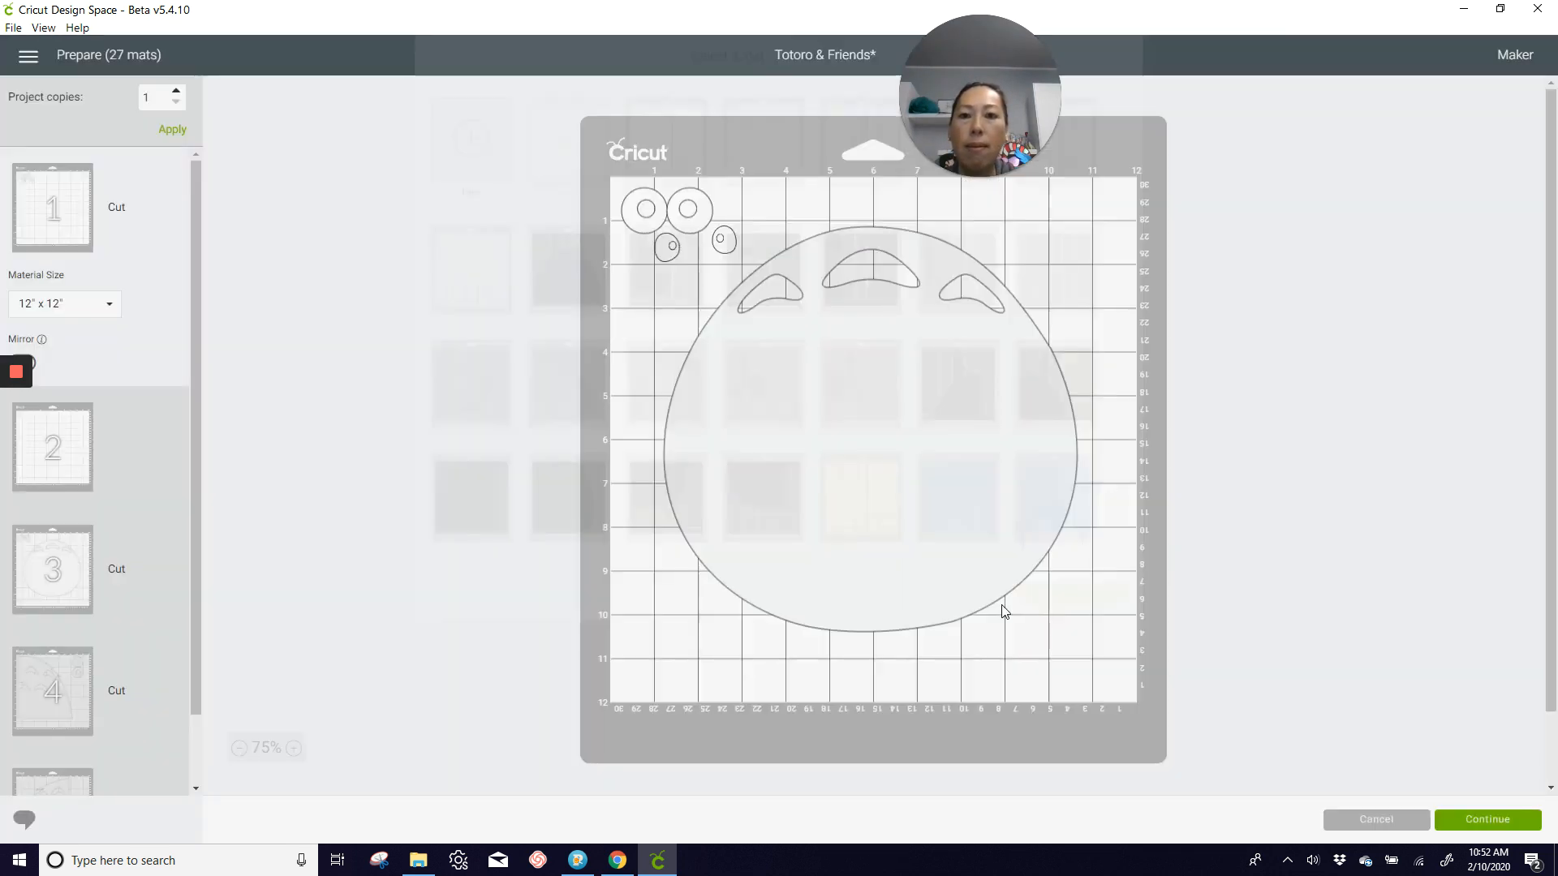
drag(883, 479, 977, 420)
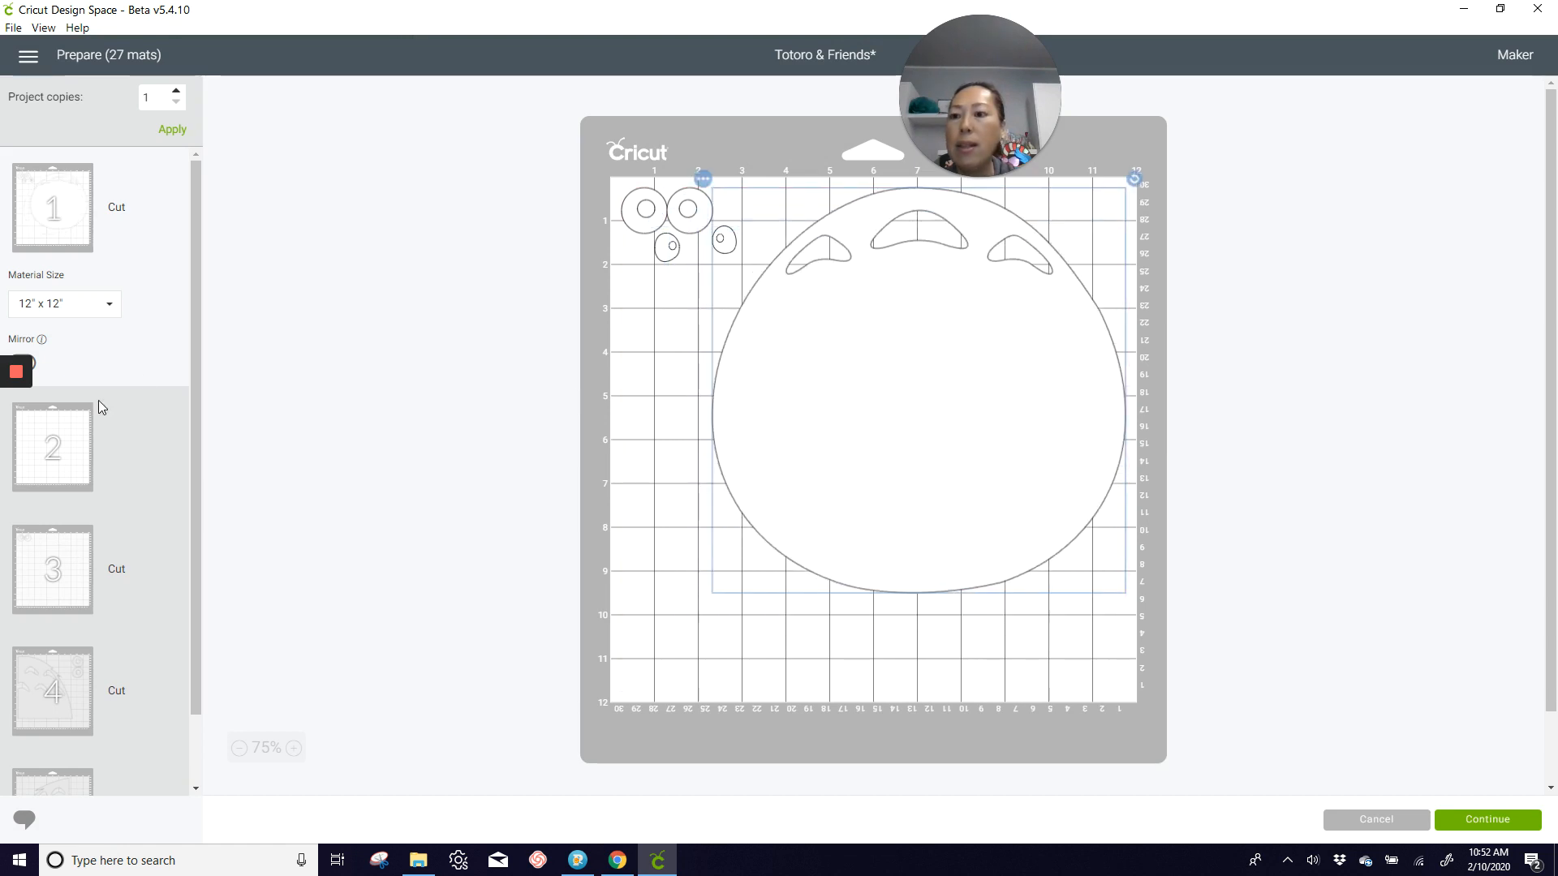
Step: Move the right-hand eye from mat 3 to mat 1, fitting it into the row of rings in the upper-left corner
click(63, 445)
click(57, 549)
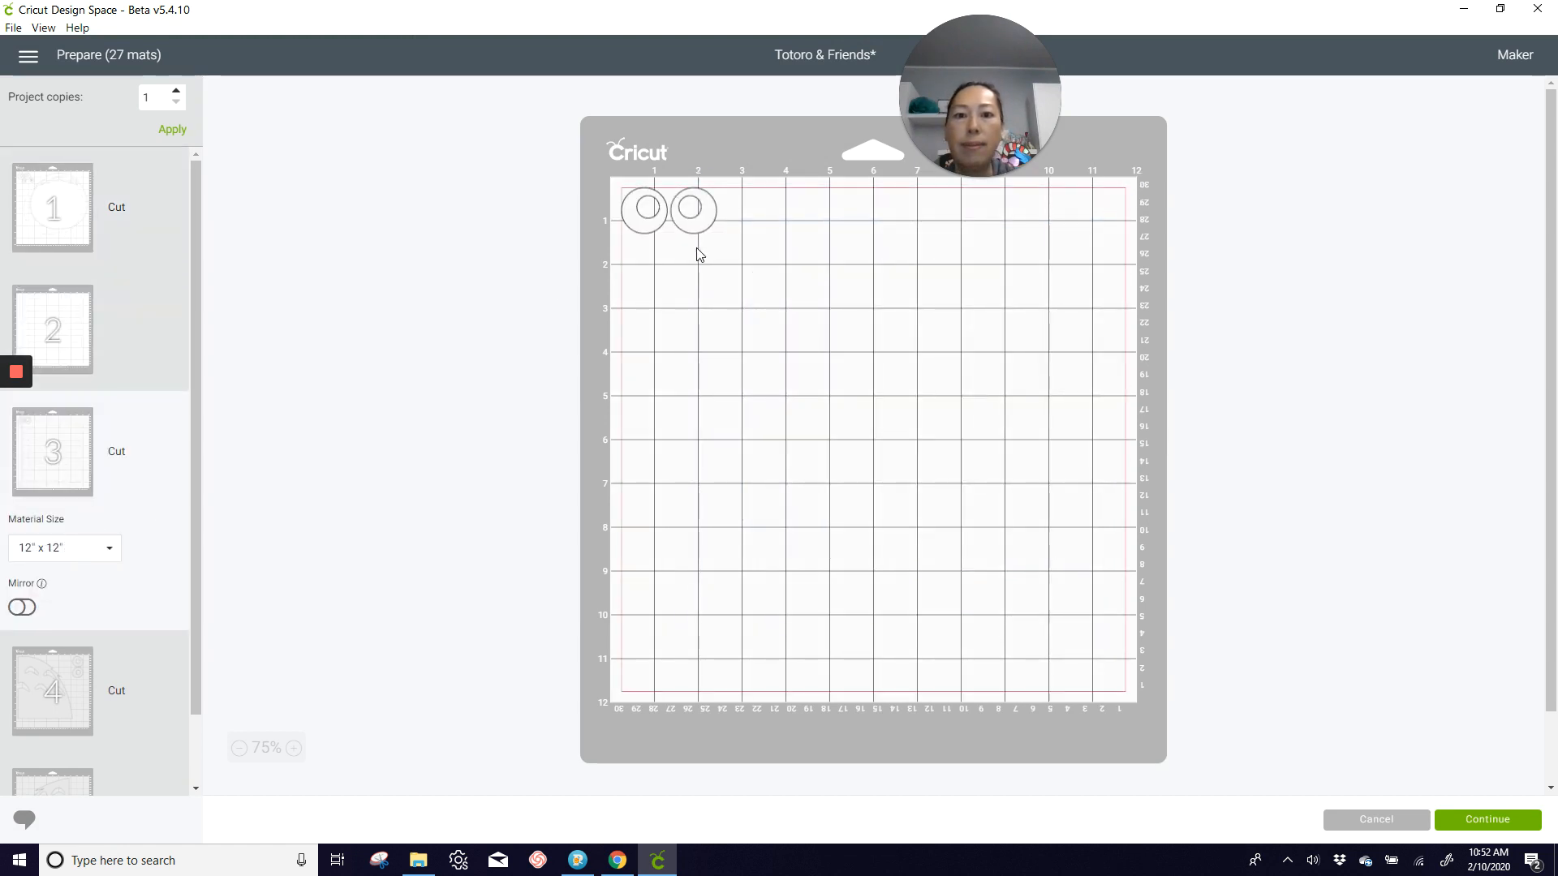
click(703, 218)
click(665, 176)
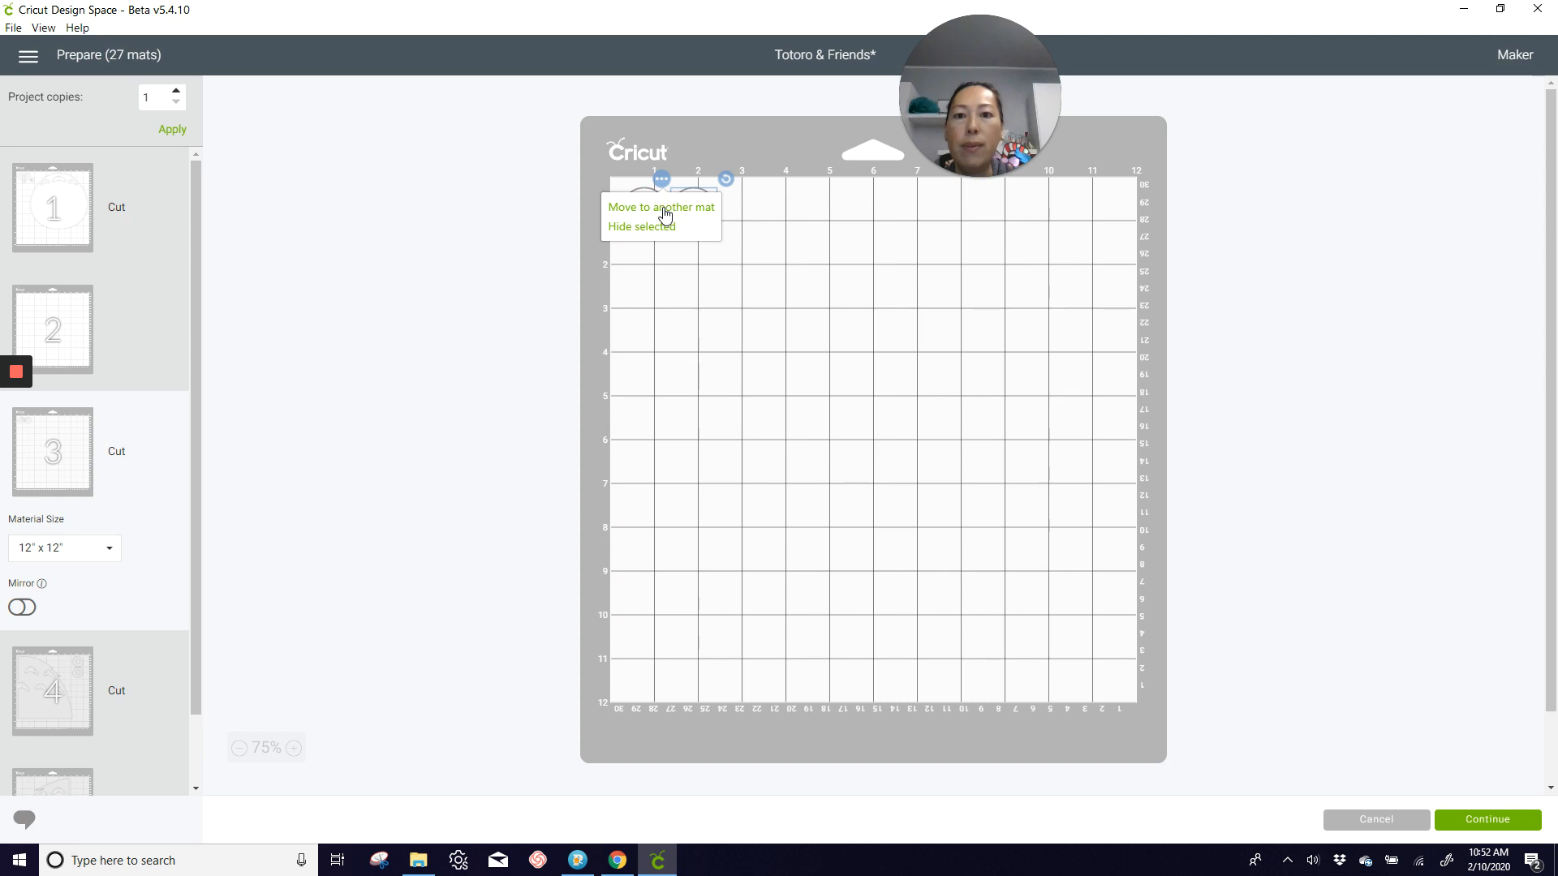
click(664, 212)
click(581, 240)
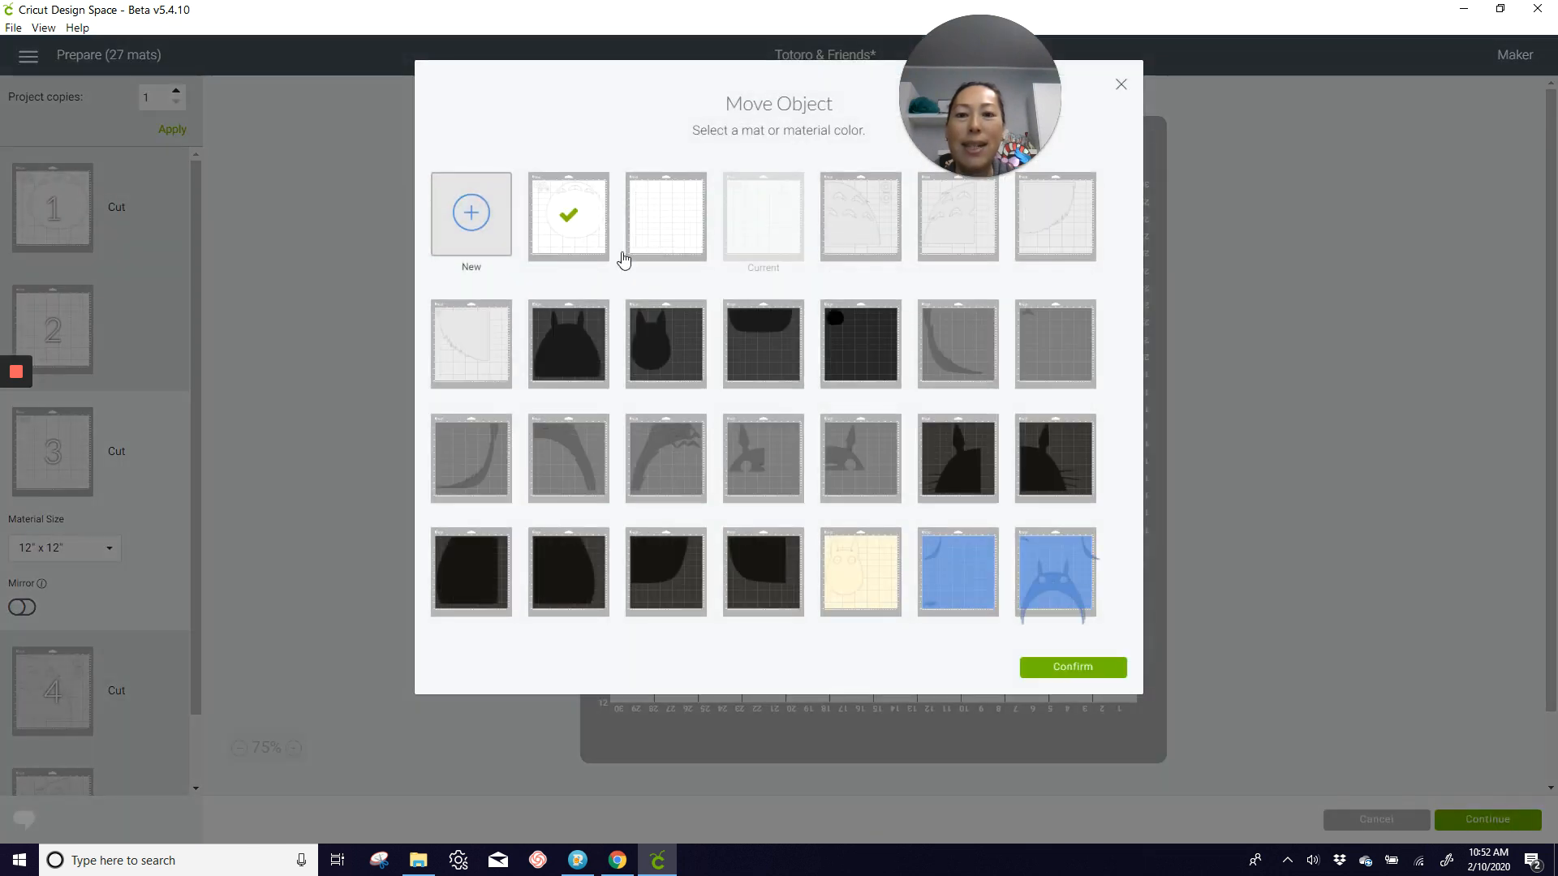
click(1055, 670)
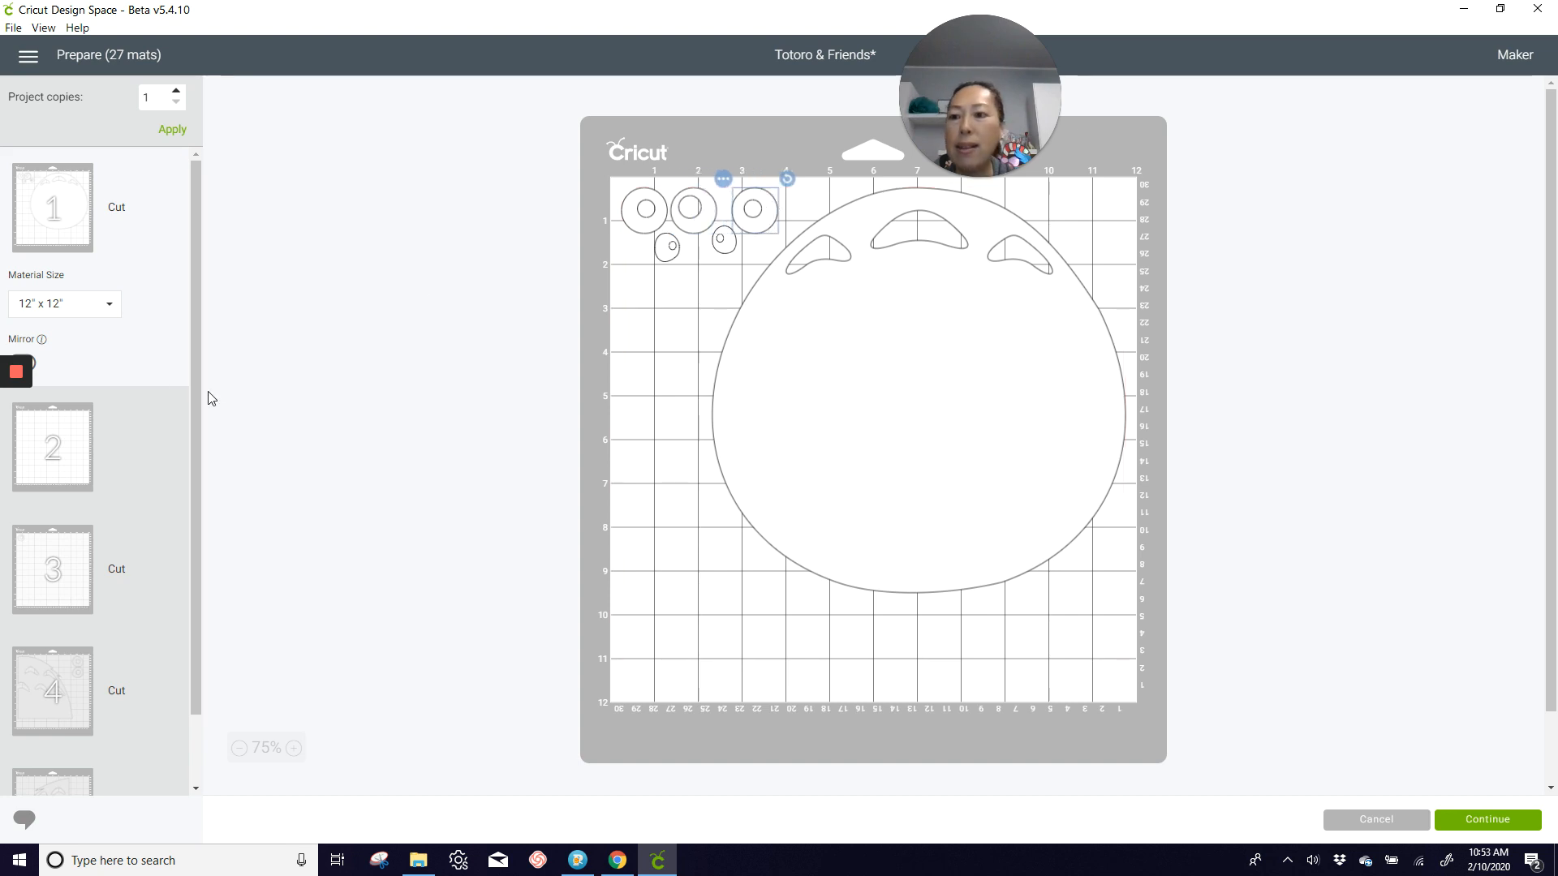
Step: Move the remaining eye from mat 3 to mat 1
click(62, 591)
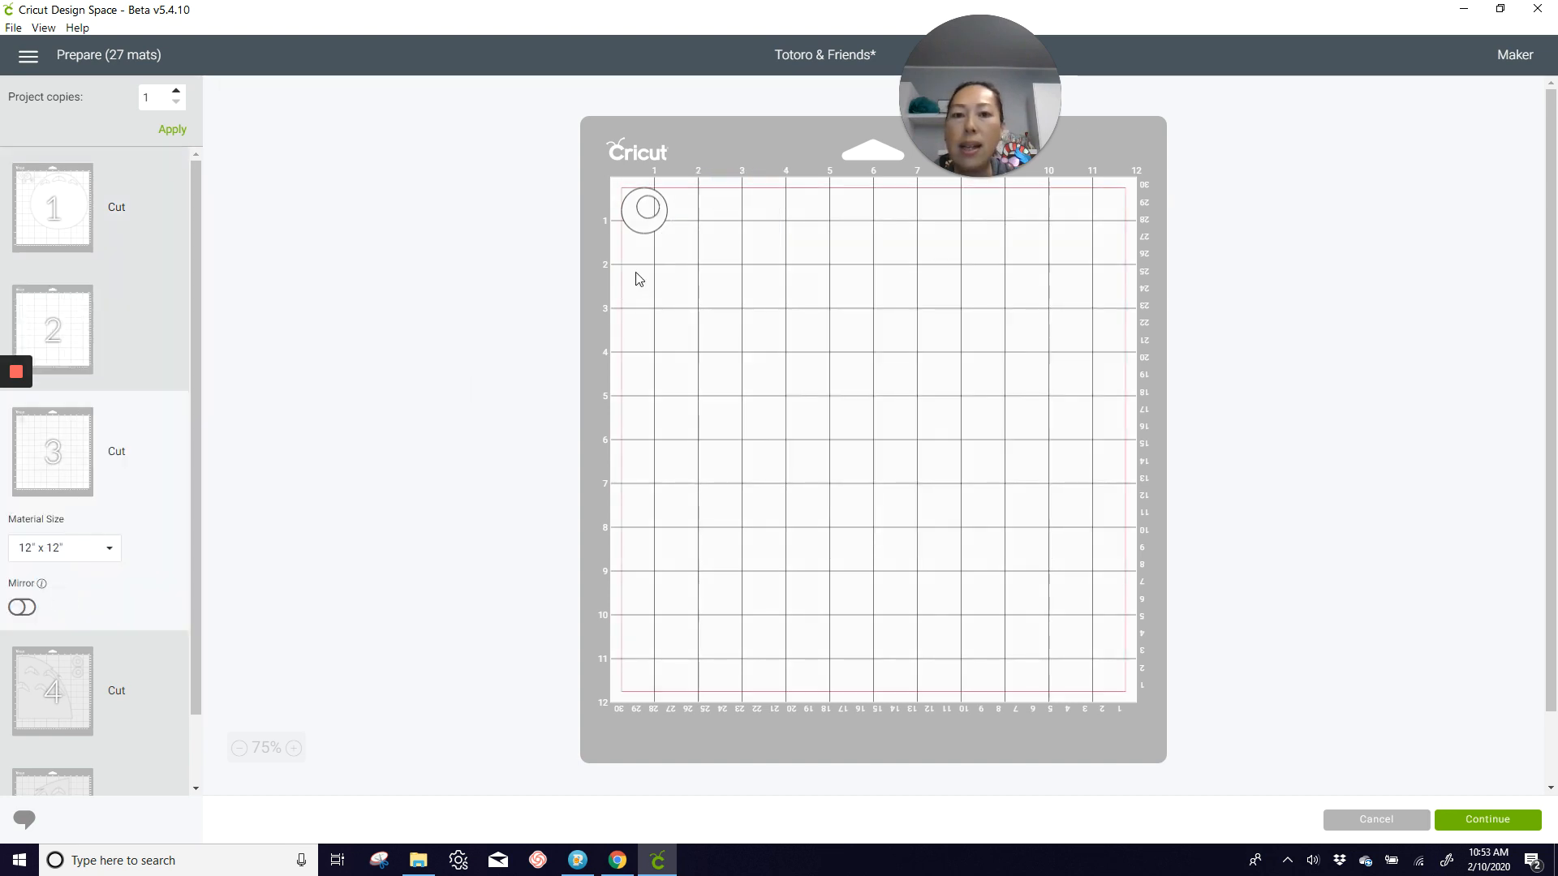
click(662, 227)
click(612, 179)
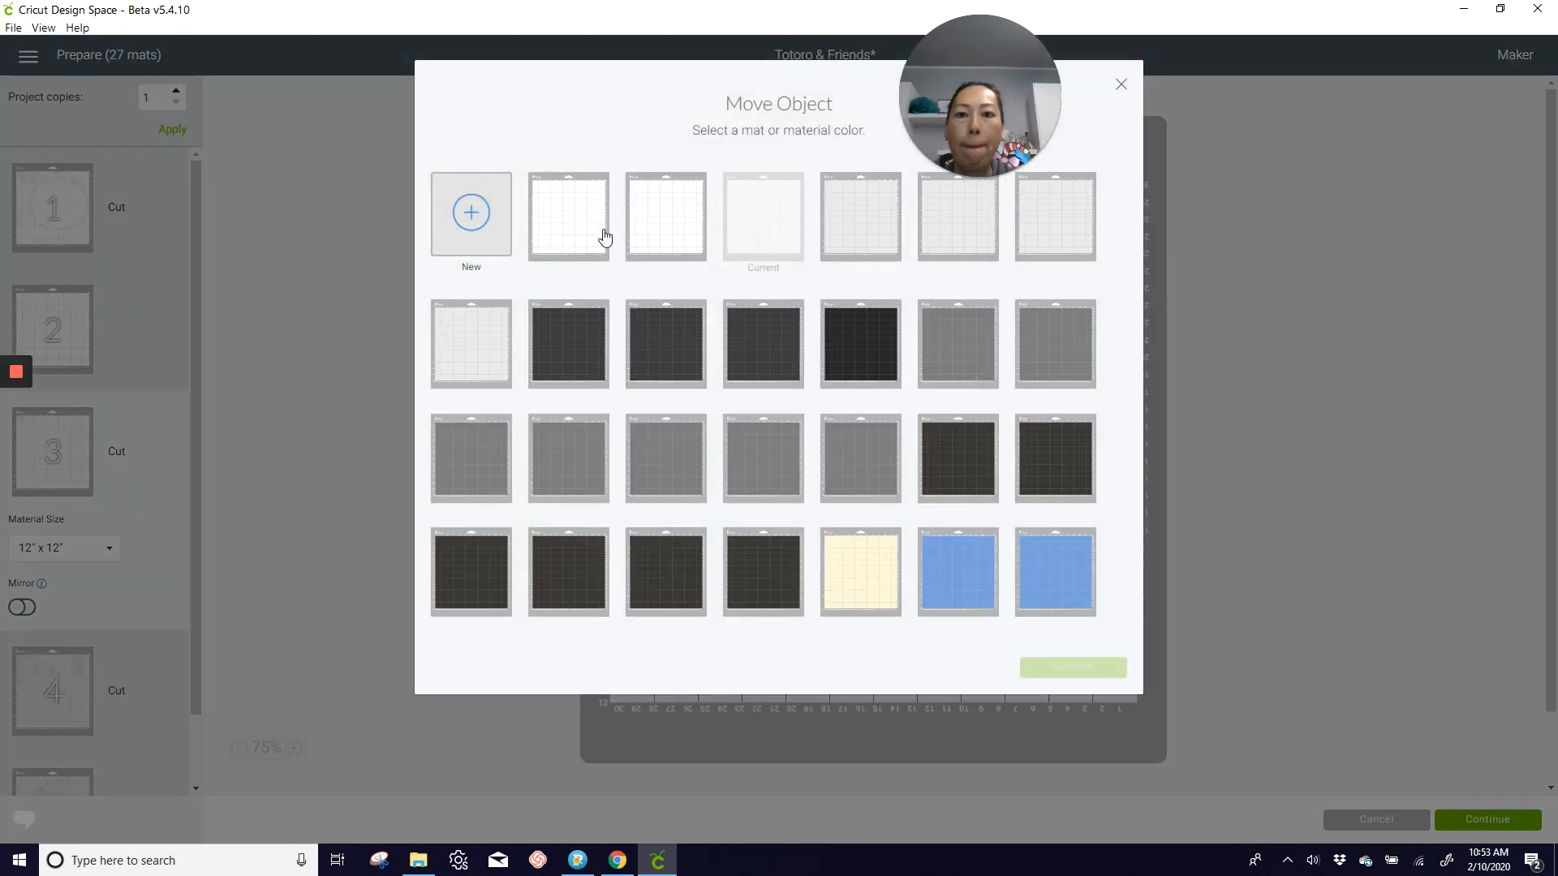
click(601, 233)
click(1071, 684)
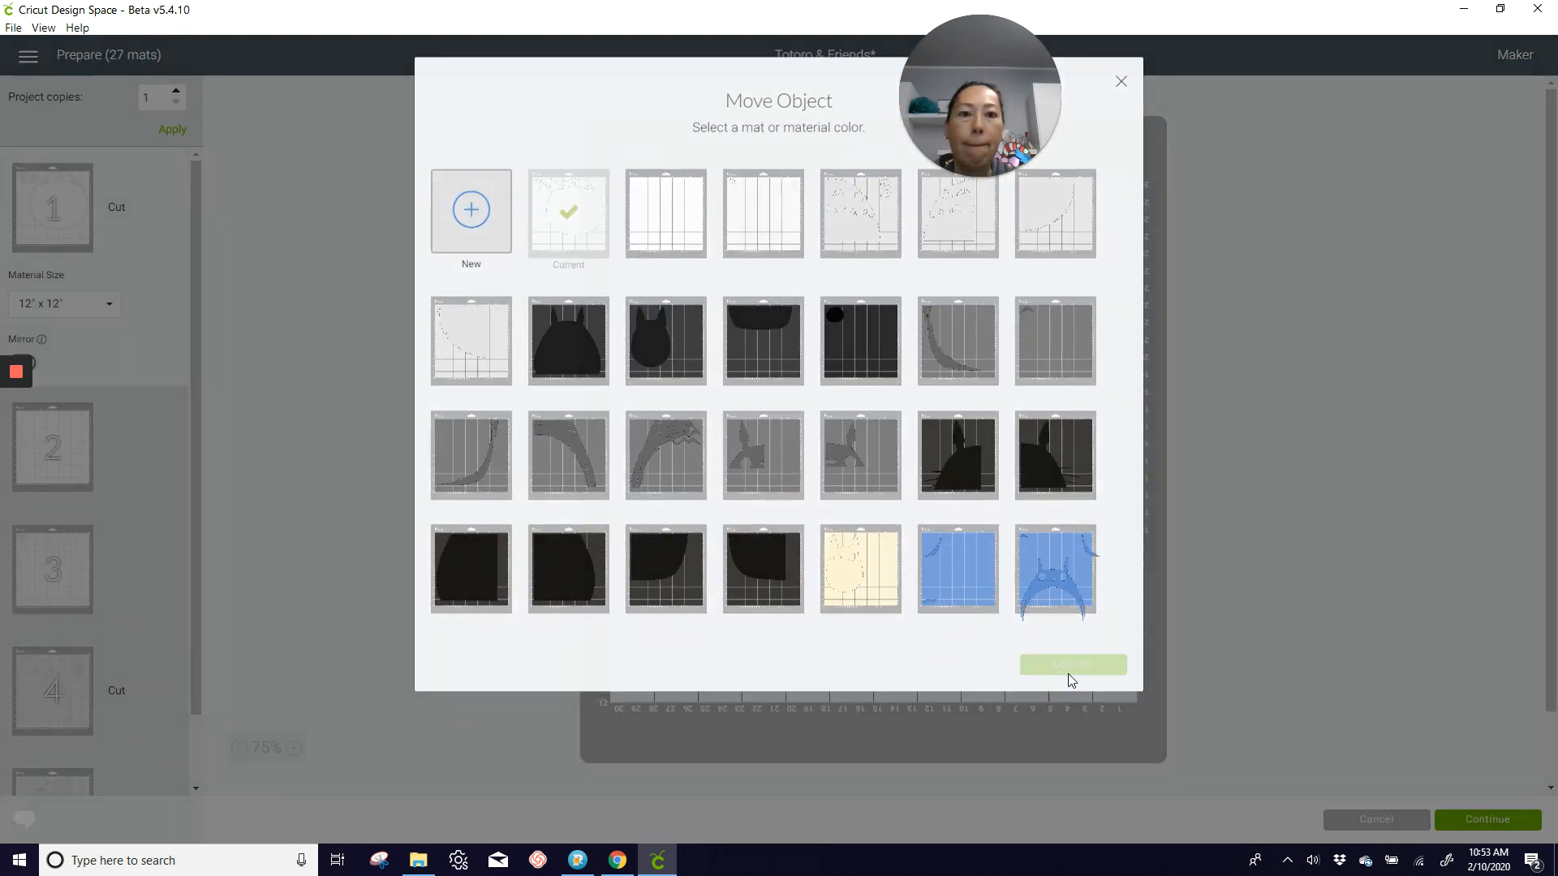
Step: Shift mat 1's belly piece to the left margin, place two eye rings along its upper-right curve, and open mat 4
drag(645, 227, 1107, 224)
drag(1008, 292, 907, 271)
drag(702, 219, 953, 208)
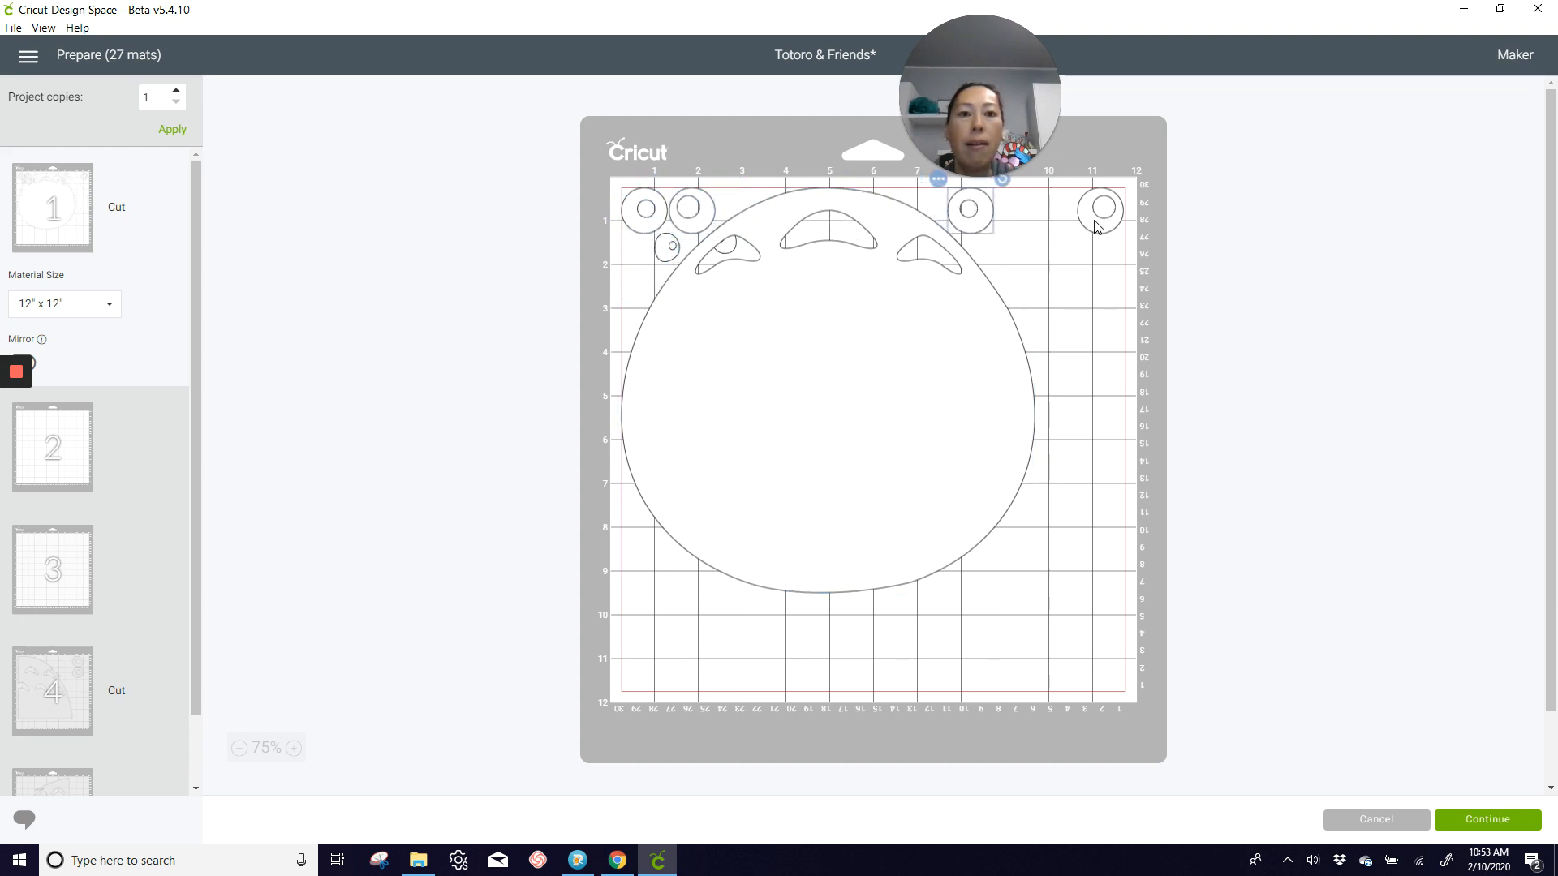
drag(1096, 225, 1008, 264)
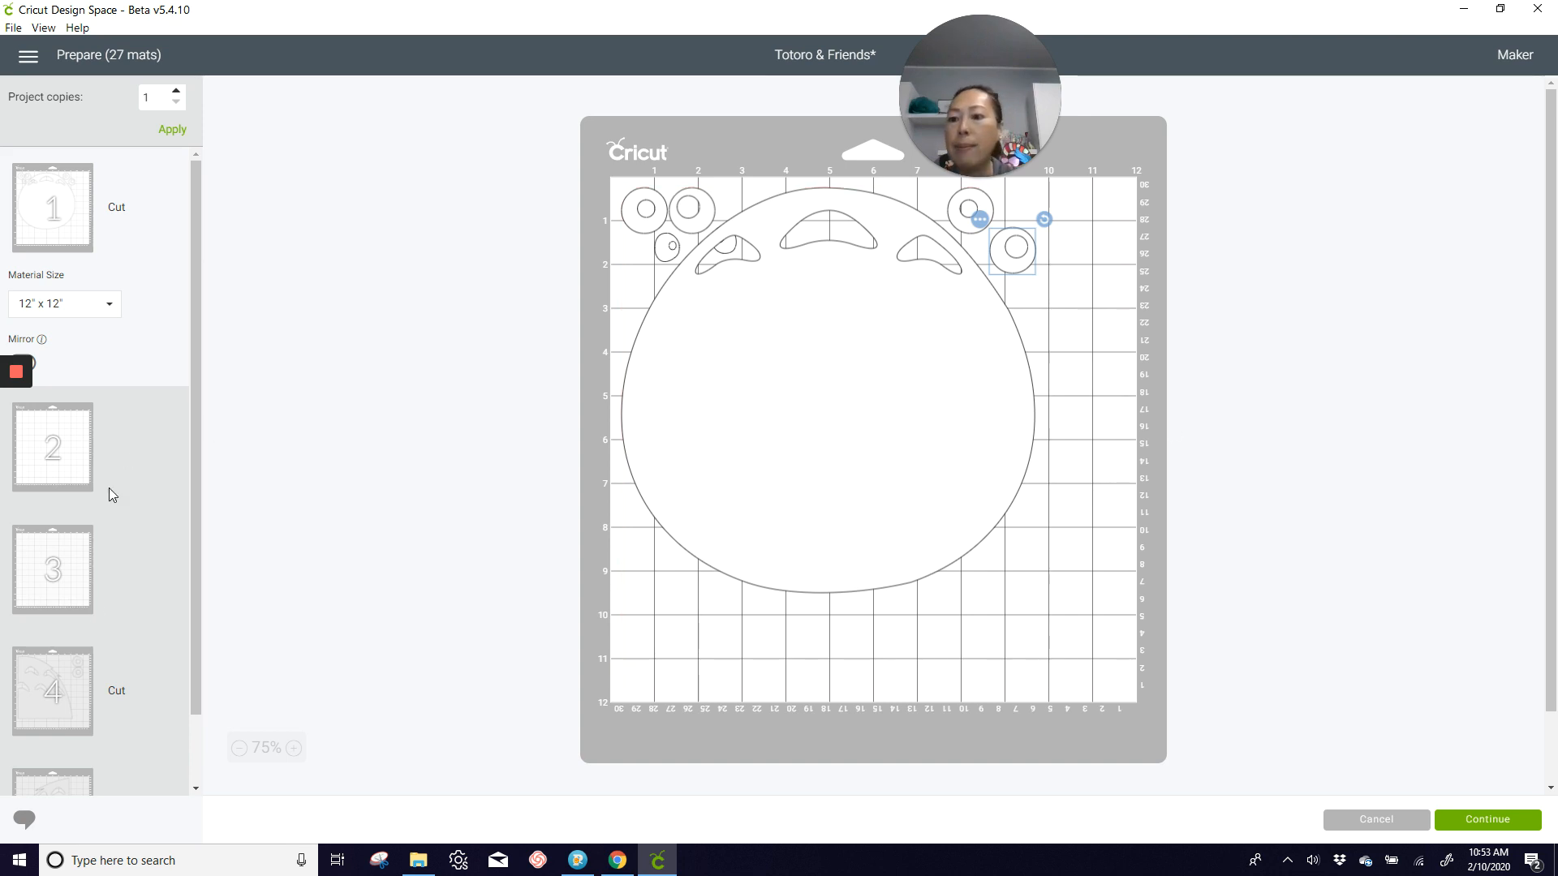
click(70, 660)
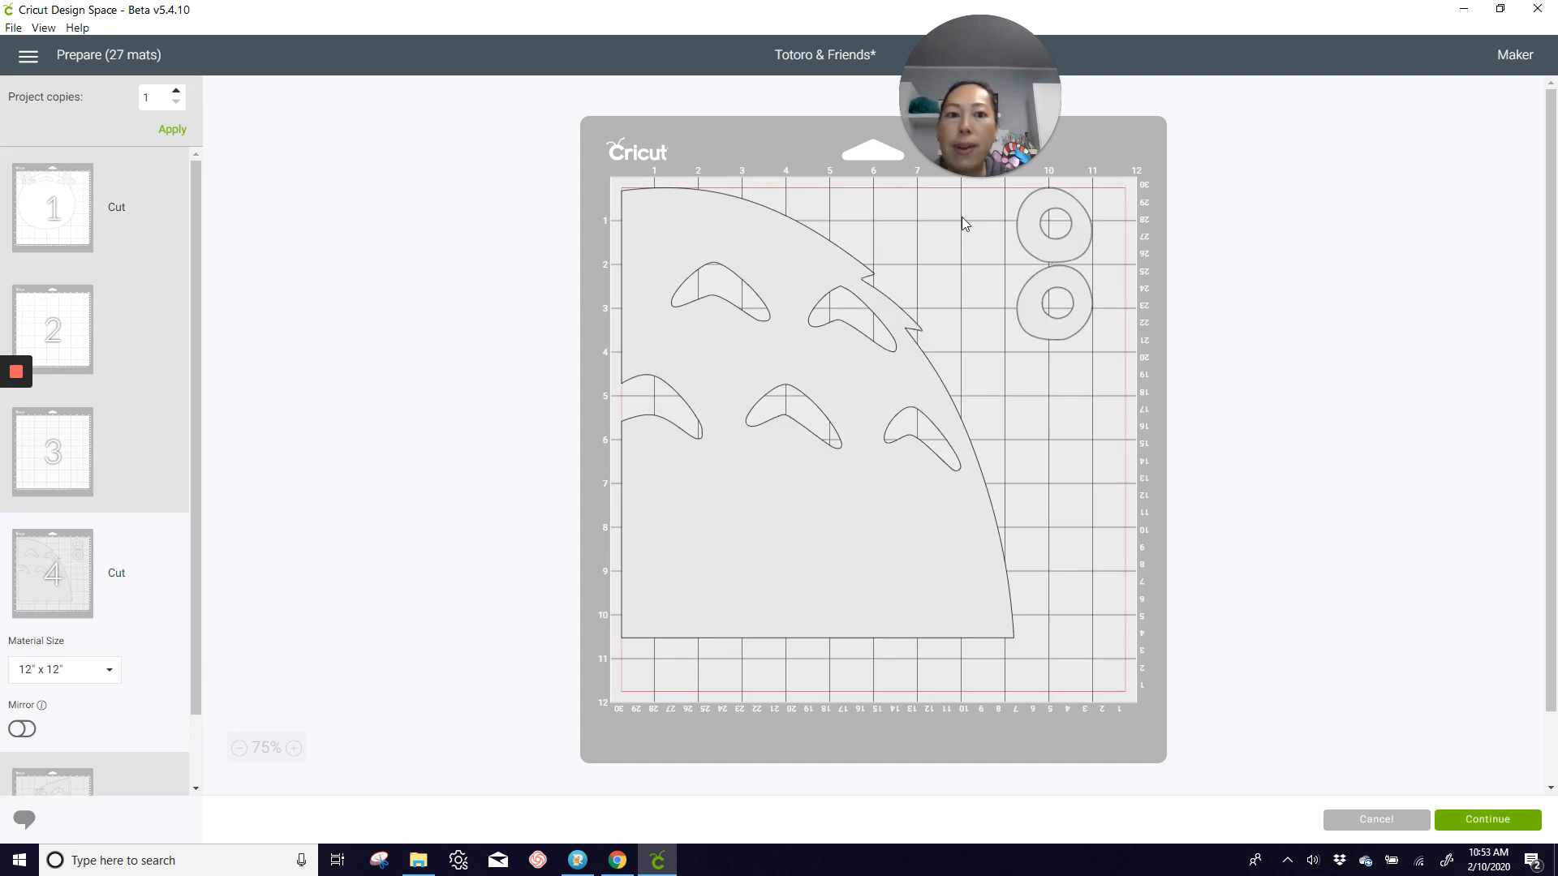
Step: Review the light grey mats 4 to 7 to see whether their Totoro pieces could share a mat
click(70, 776)
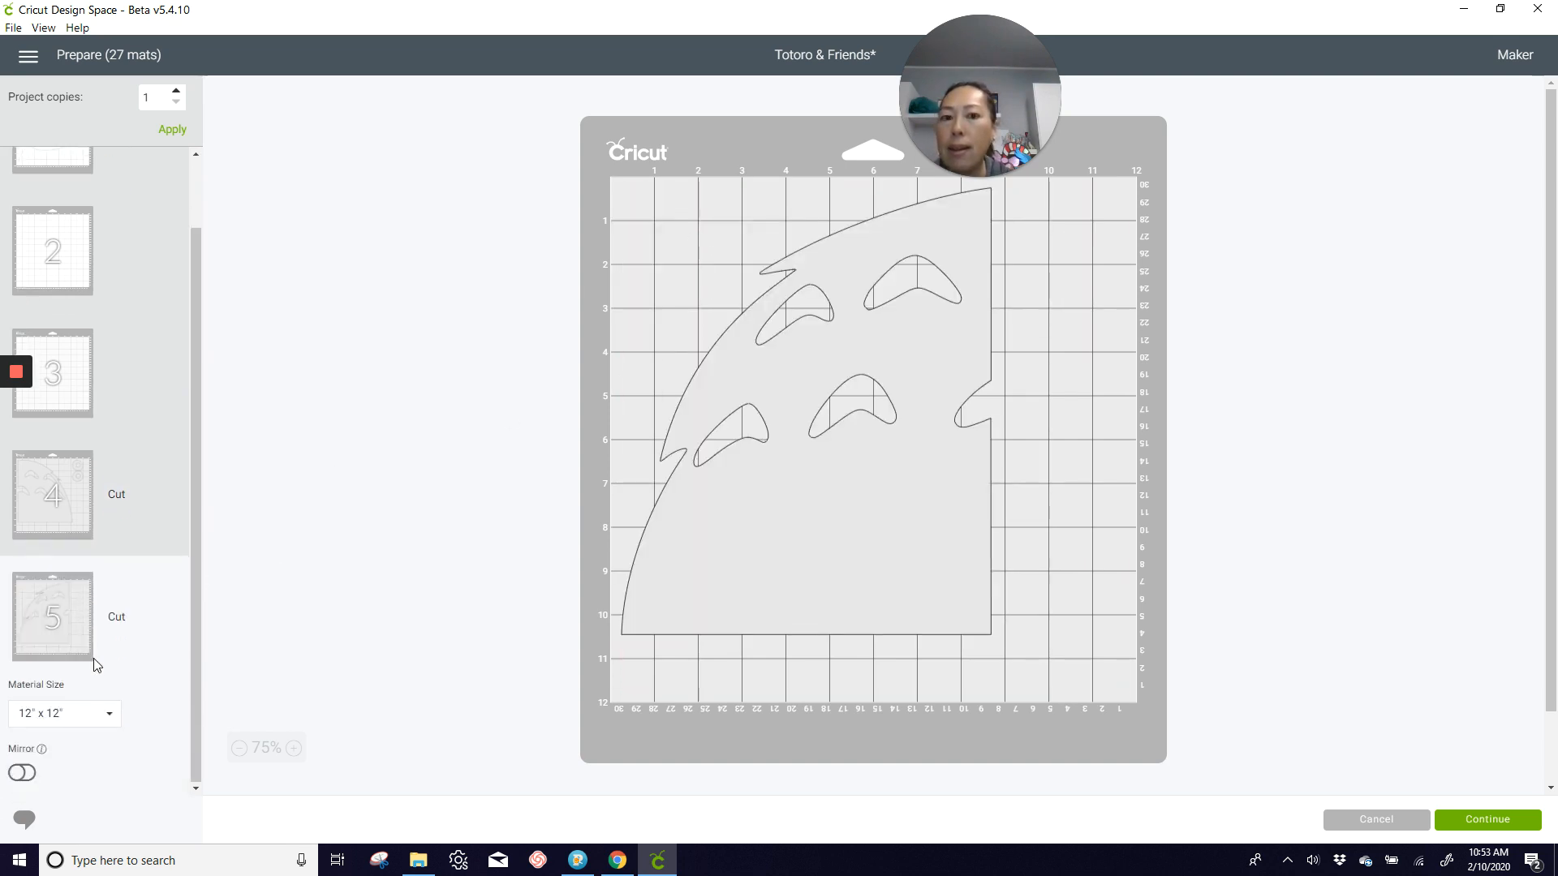
scroll(154, 649, down, 3)
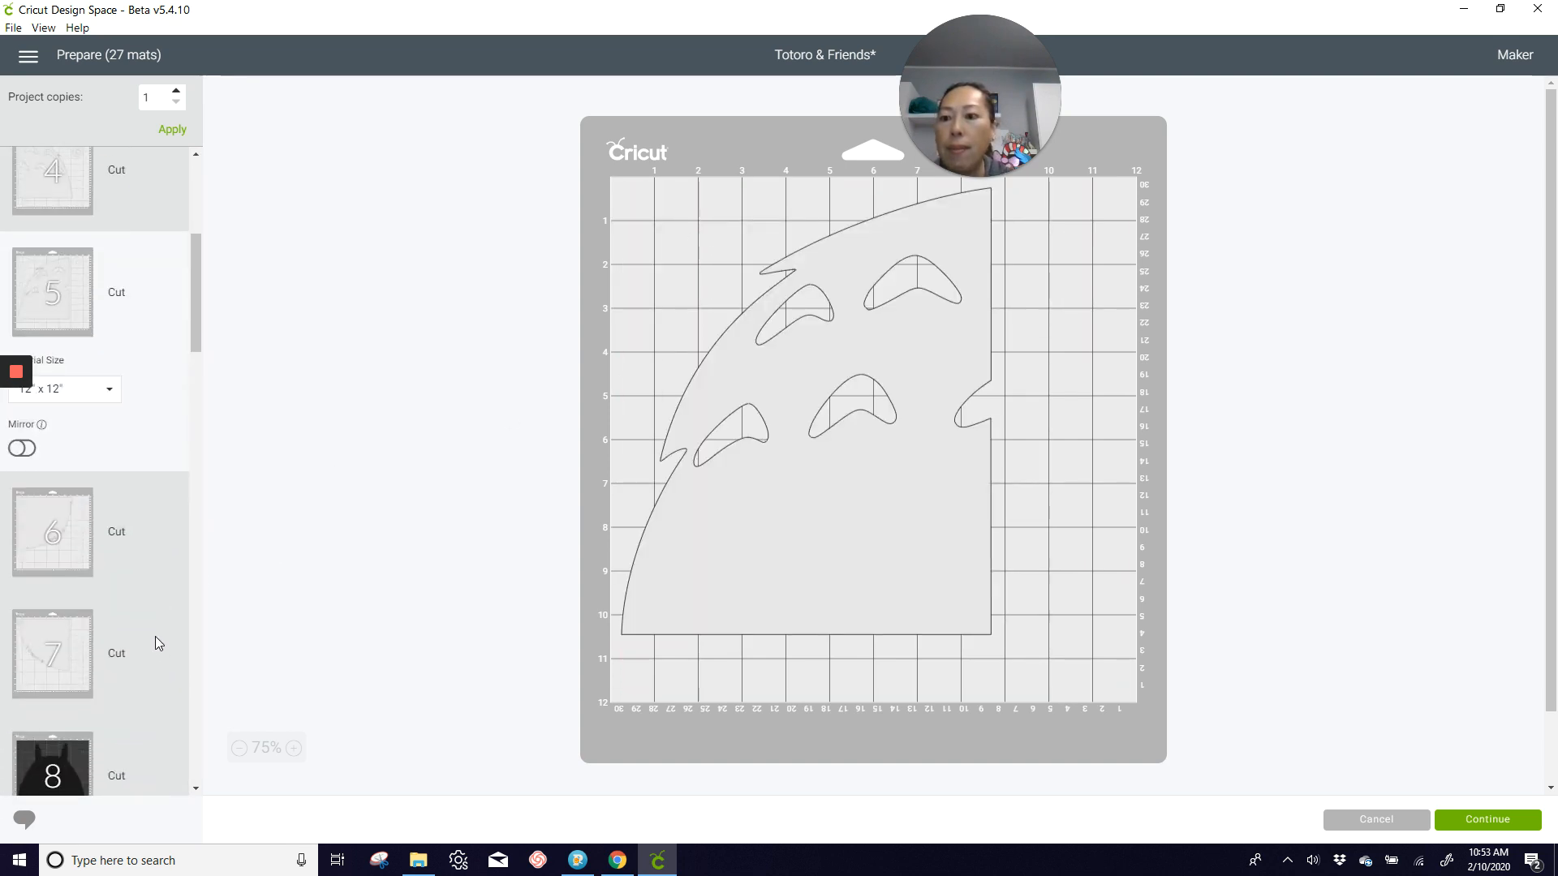
click(78, 532)
click(57, 649)
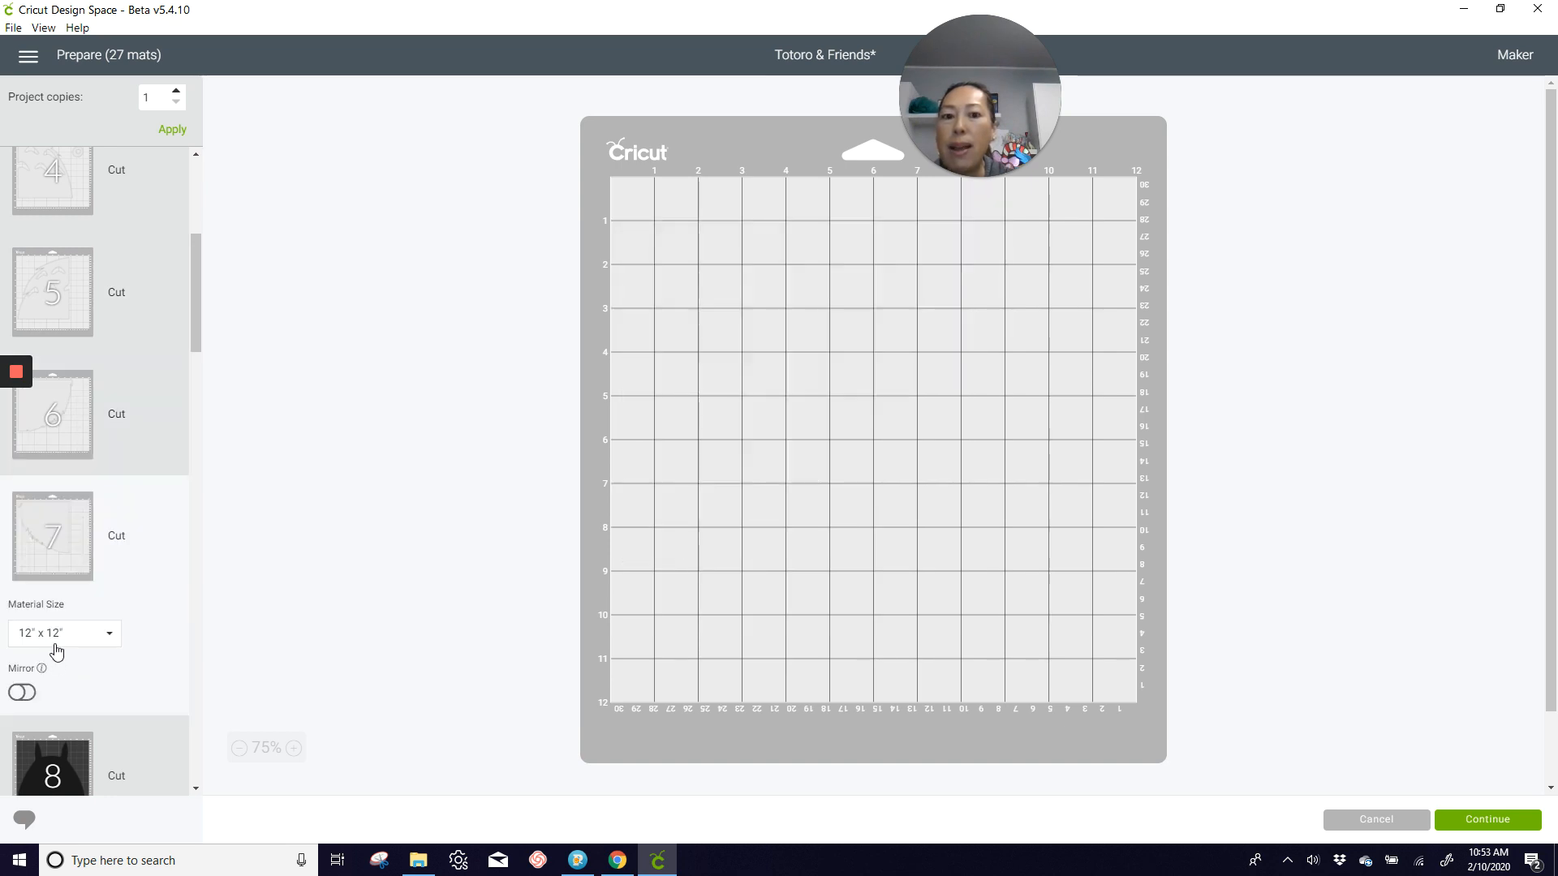
scroll(100, 422, up, 5)
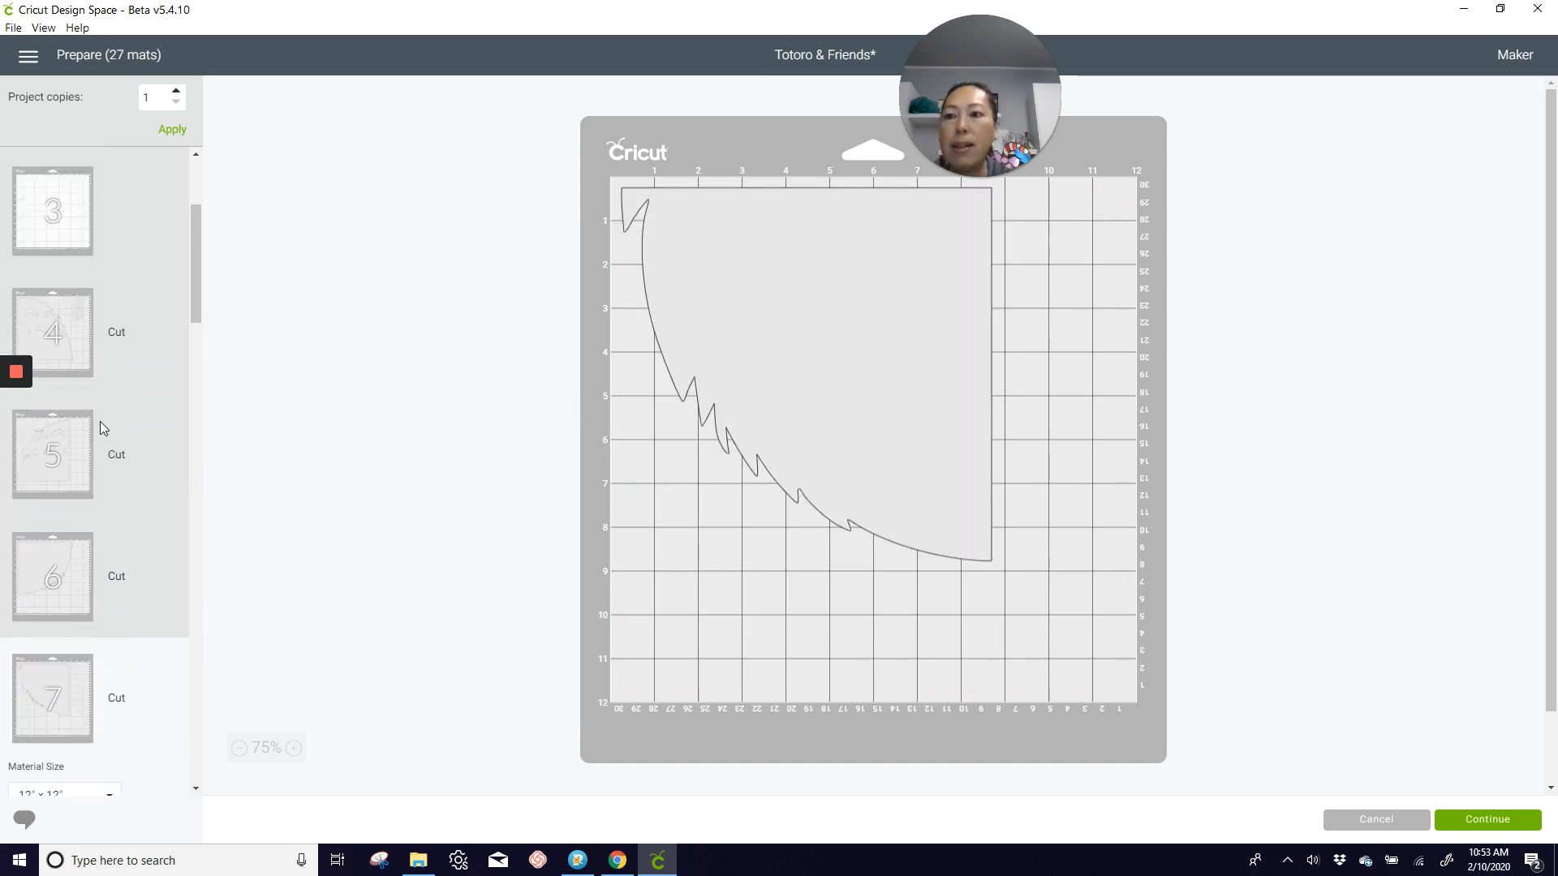
click(65, 484)
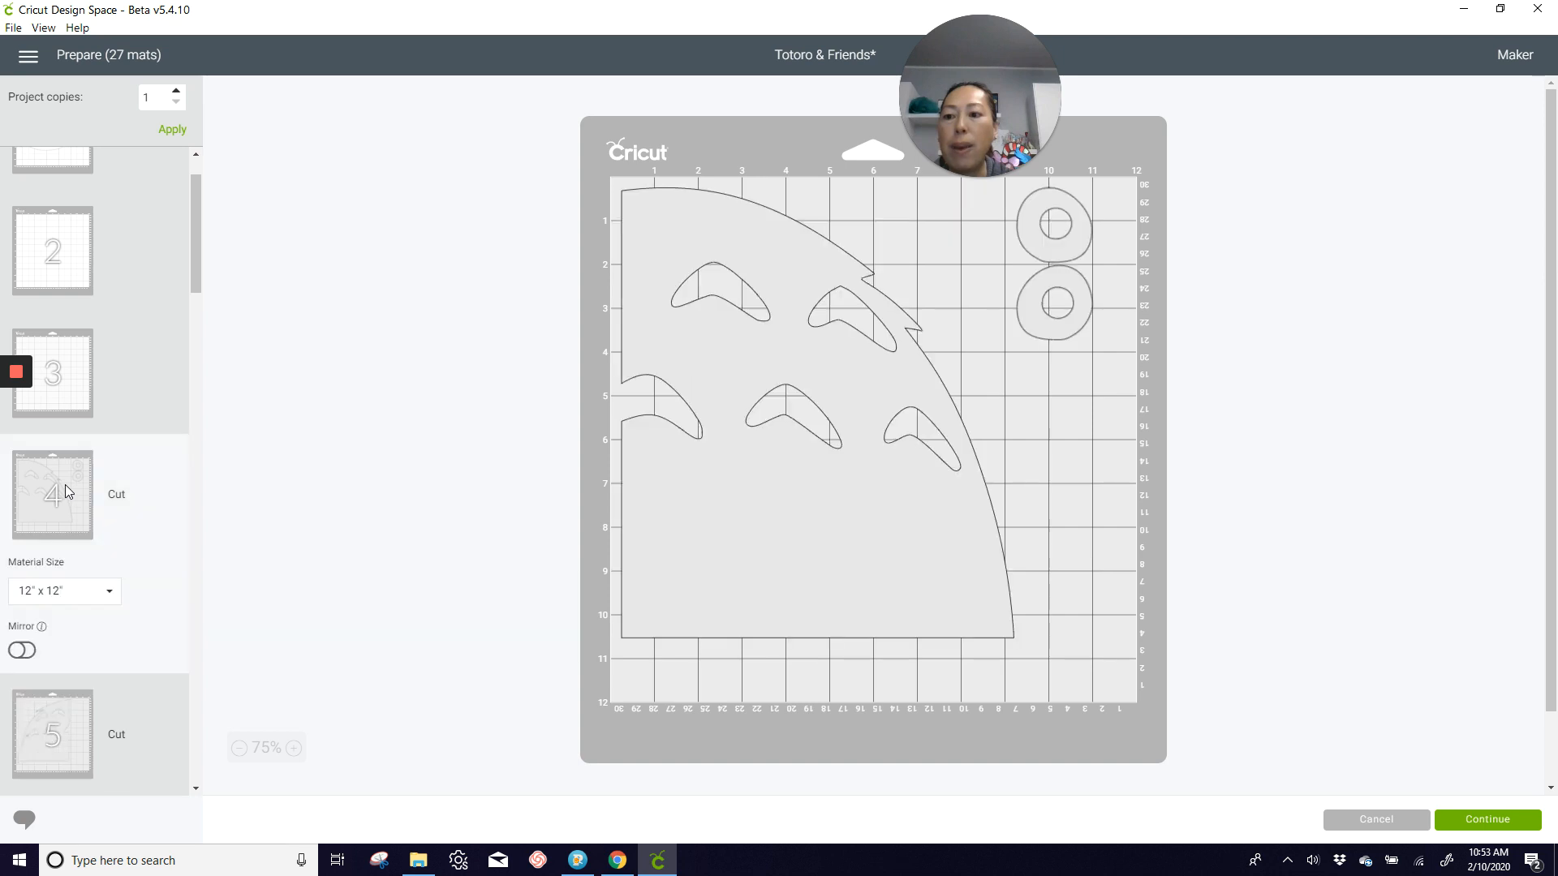
Step: Inspect the black pieces on mats 8, 9 and 10 to judge which ones could be combined
scroll(104, 502, down, 1)
scroll(95, 494, down, 5)
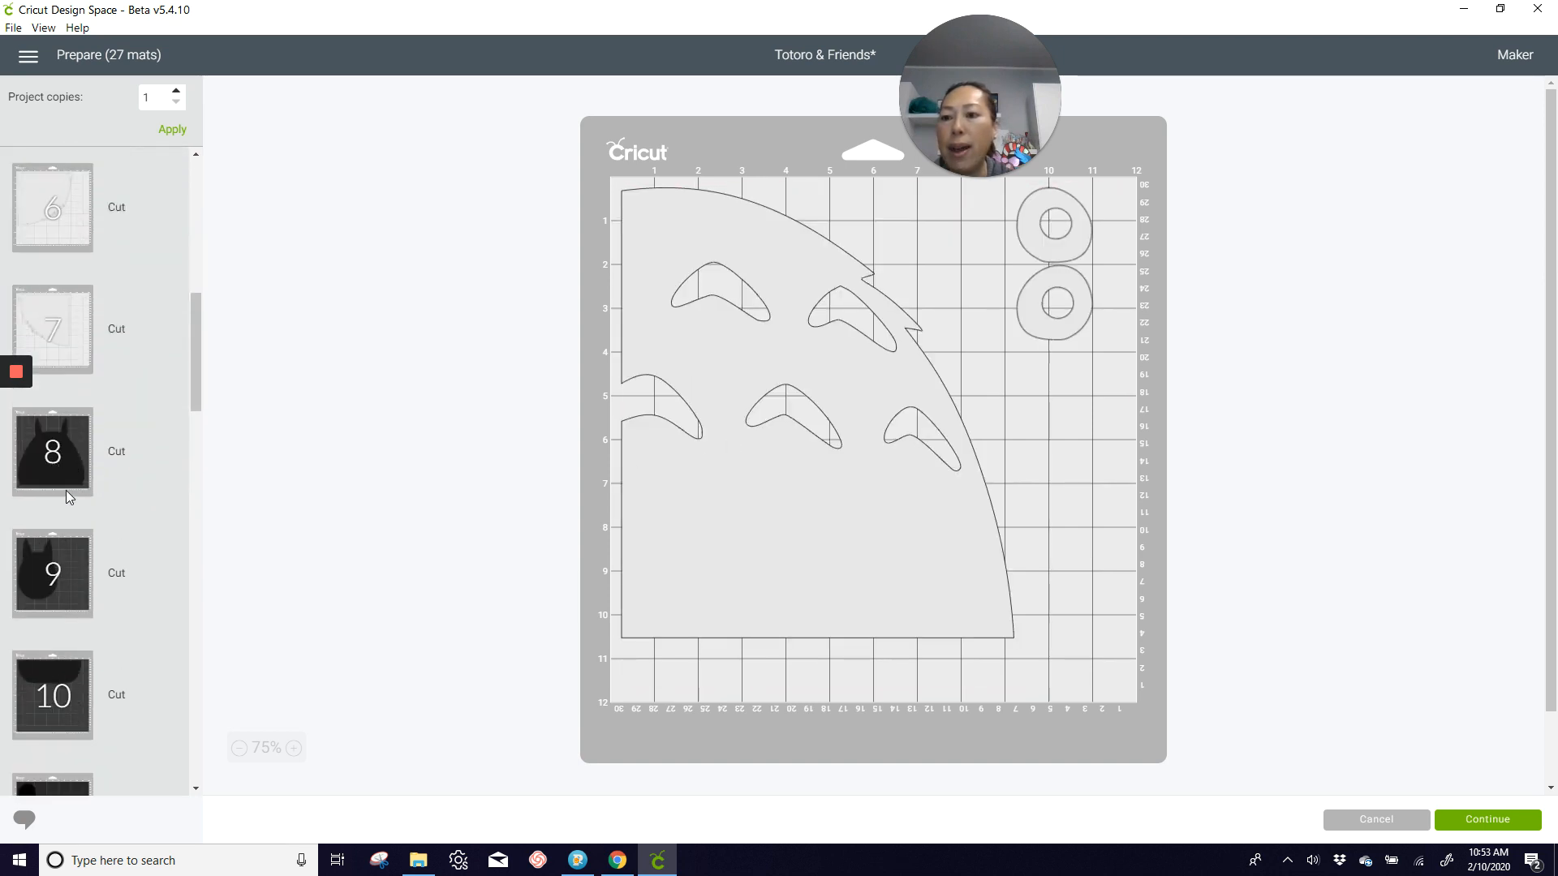
click(66, 490)
scroll(65, 487, down, 3)
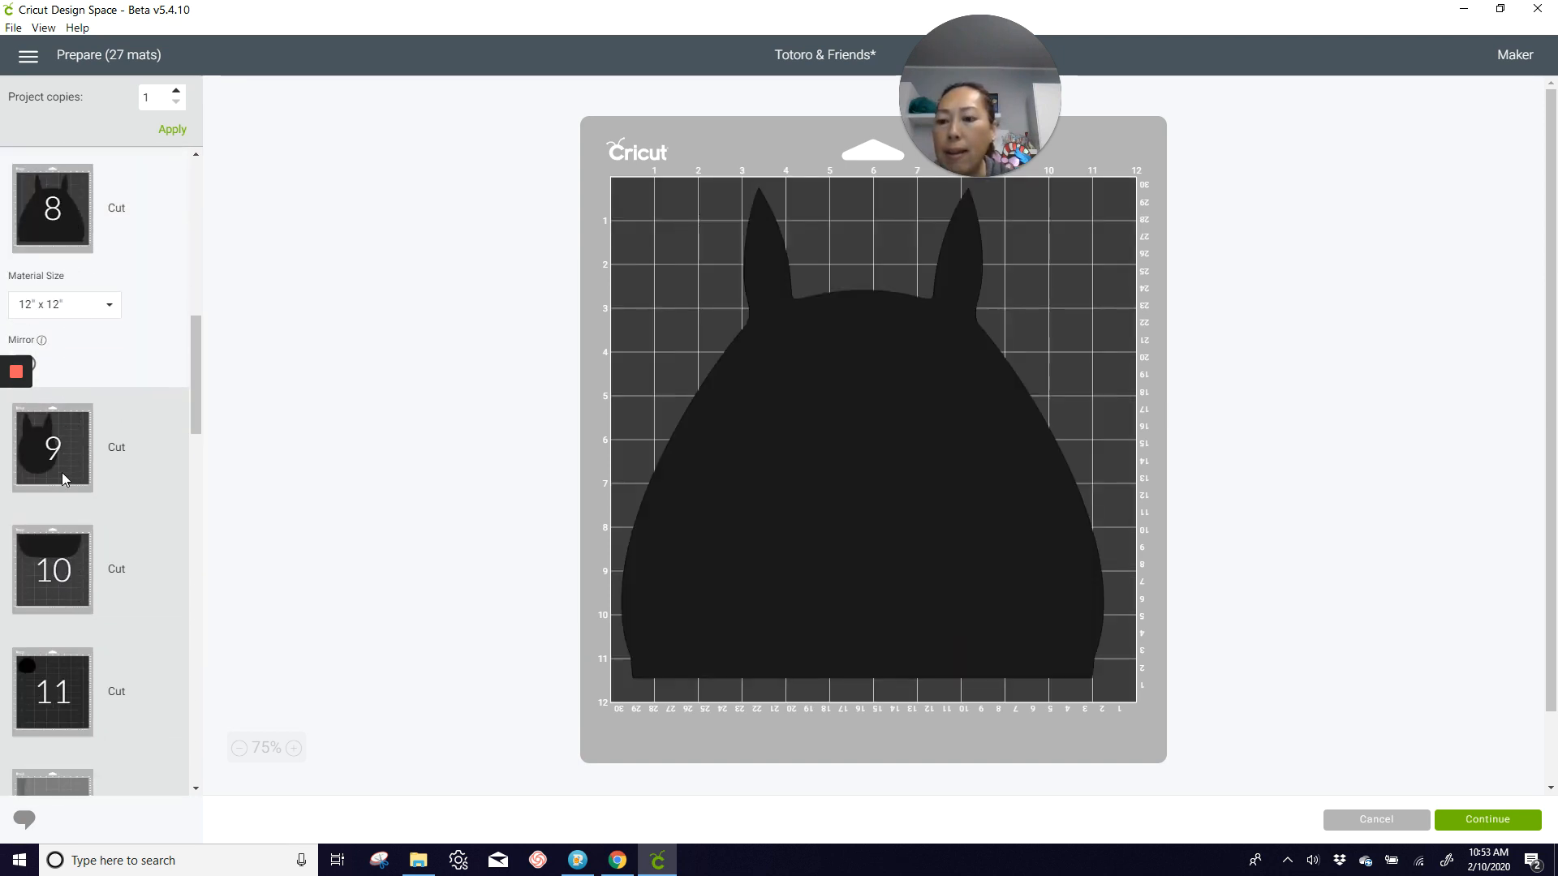
click(63, 473)
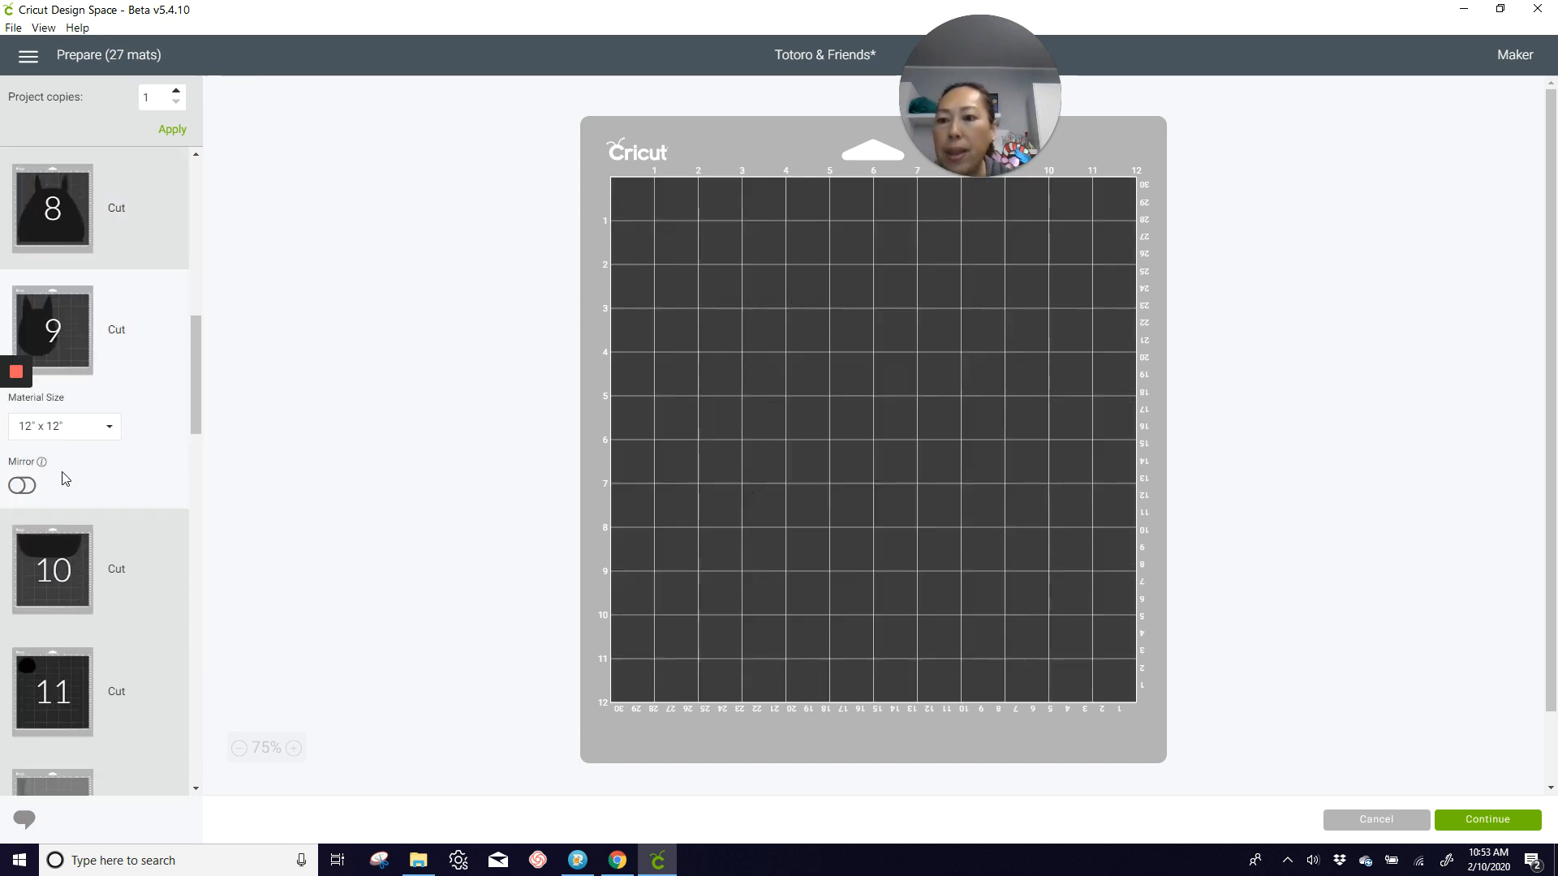
click(72, 561)
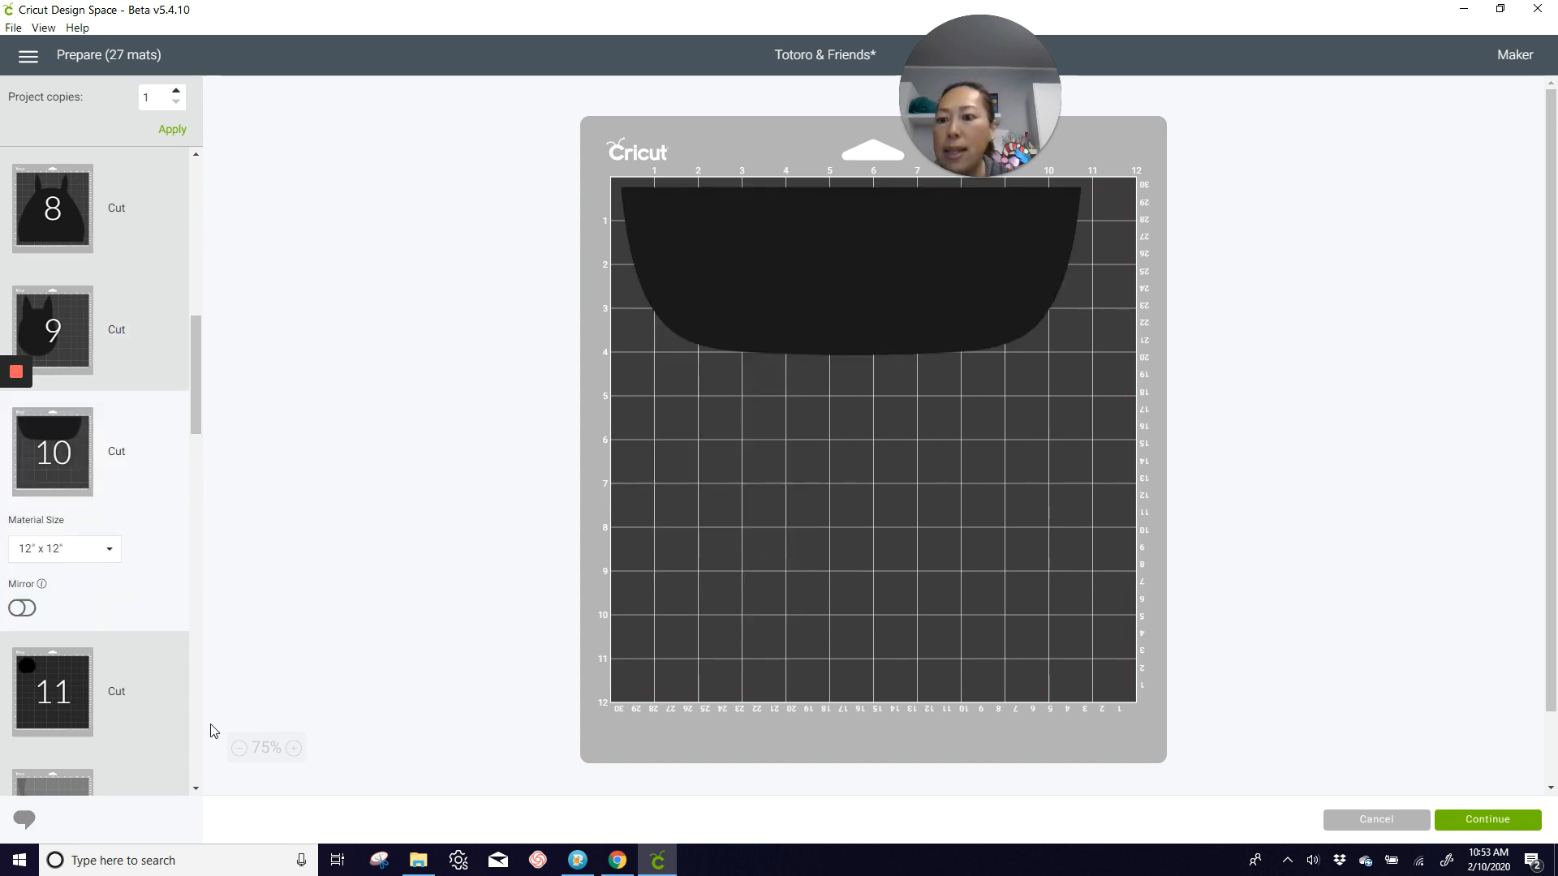
scroll(79, 685, down, 3)
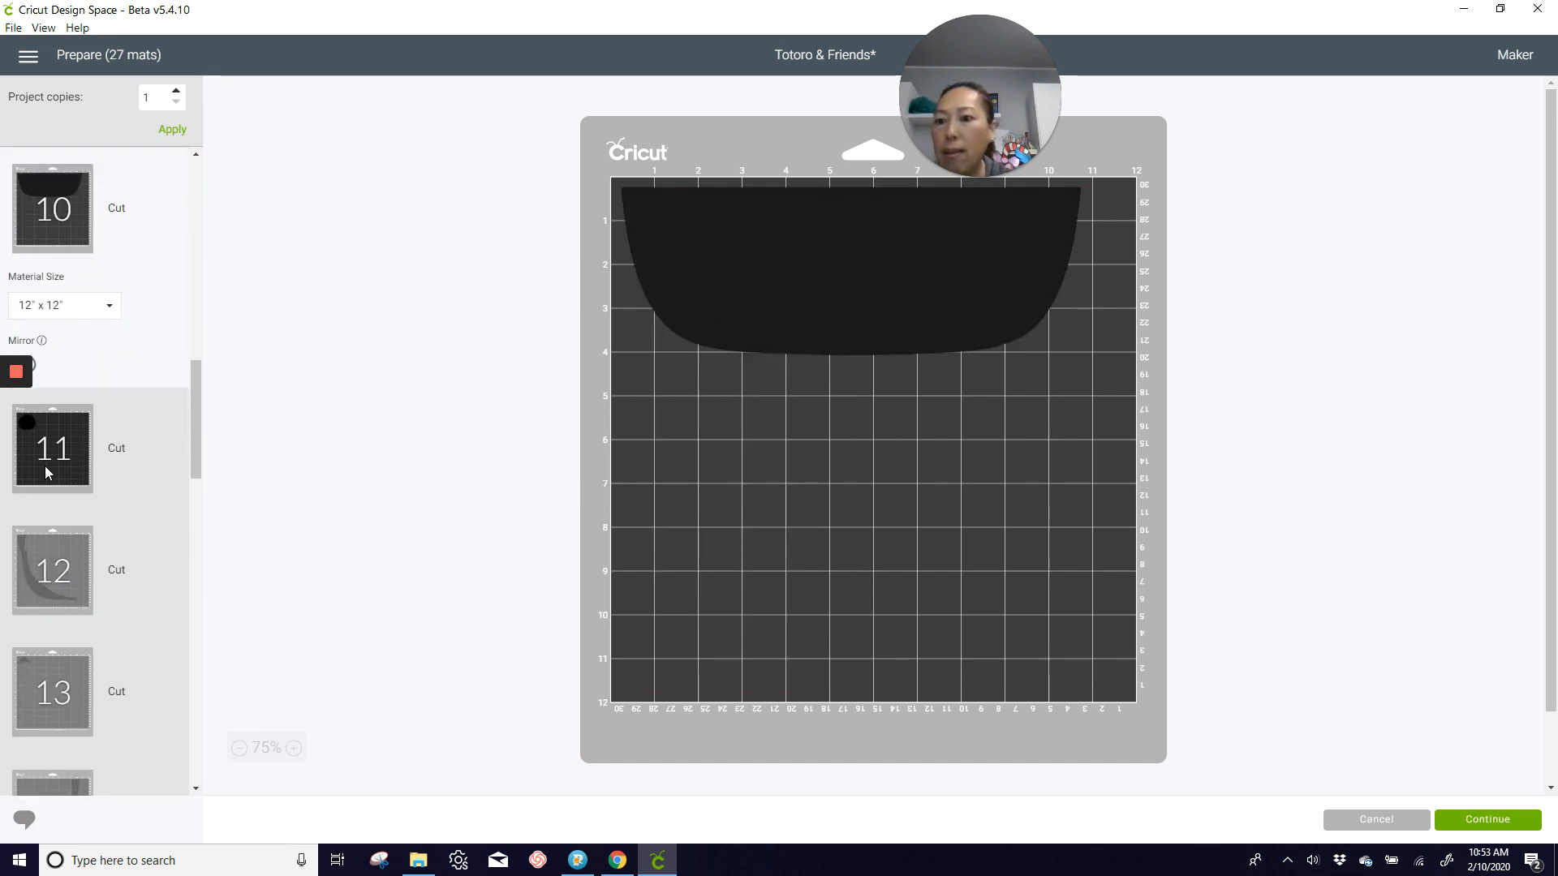
scroll(79, 460, up, 5)
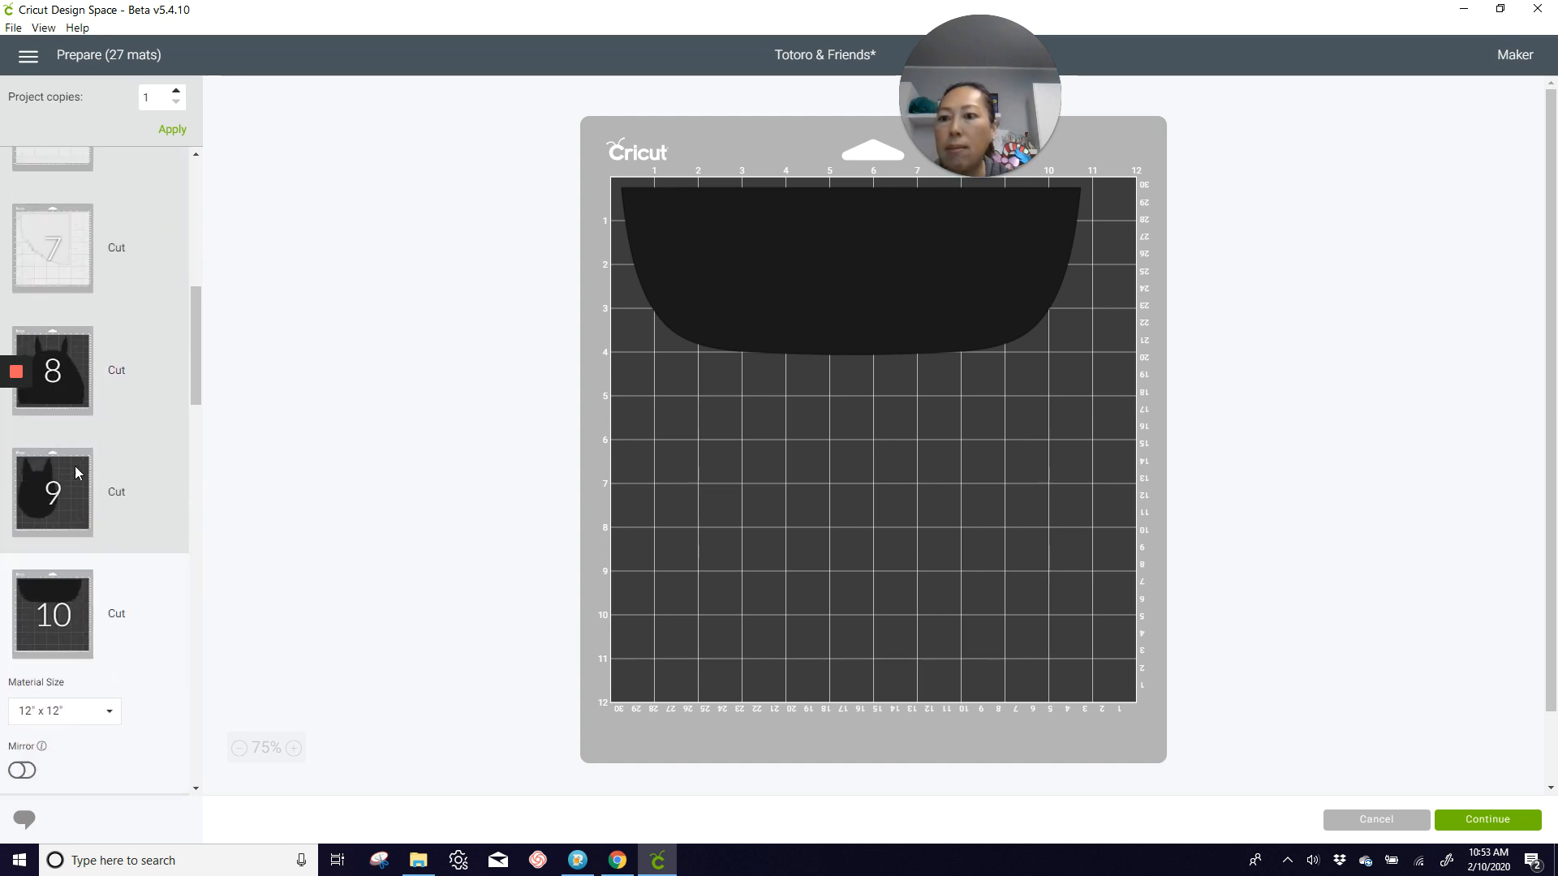
Step: Move the black half-rounded base piece from mat 10 to mat 9
click(69, 481)
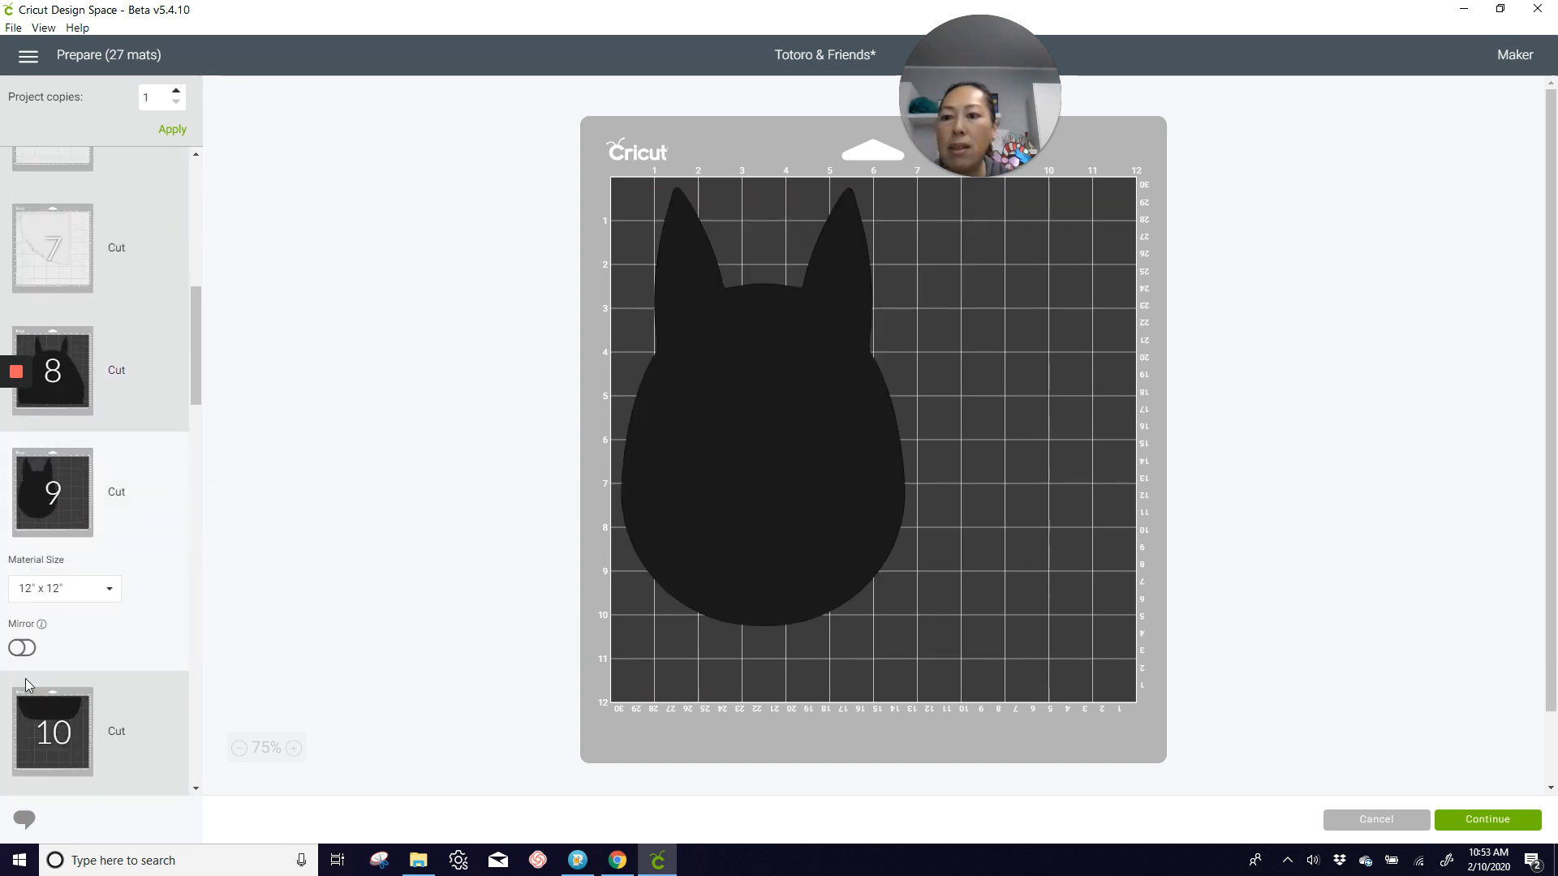
click(49, 732)
click(777, 318)
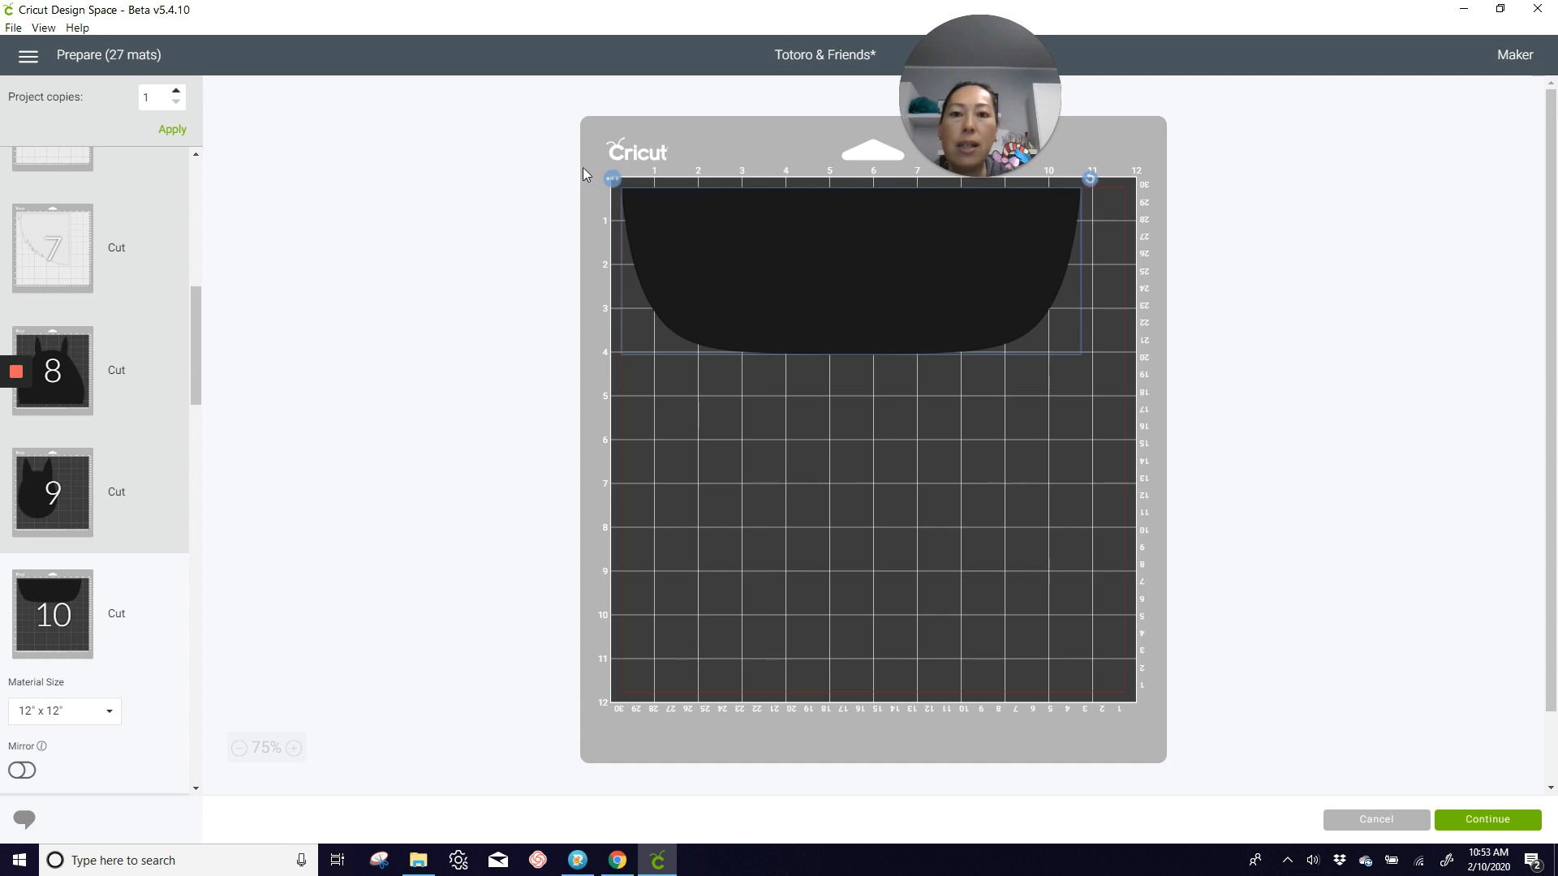
click(613, 179)
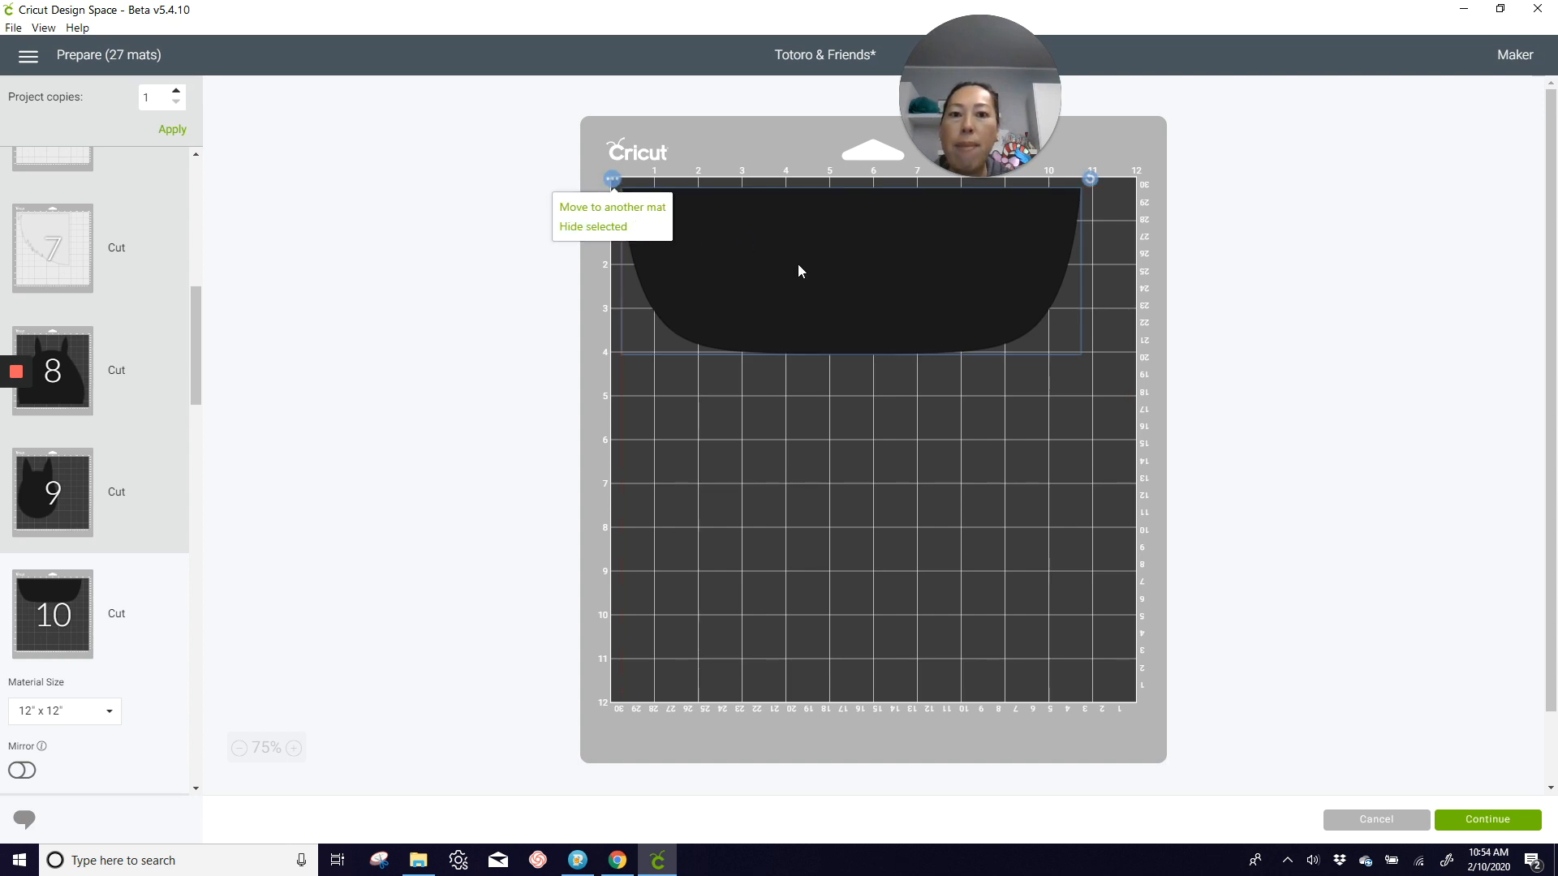
click(611, 206)
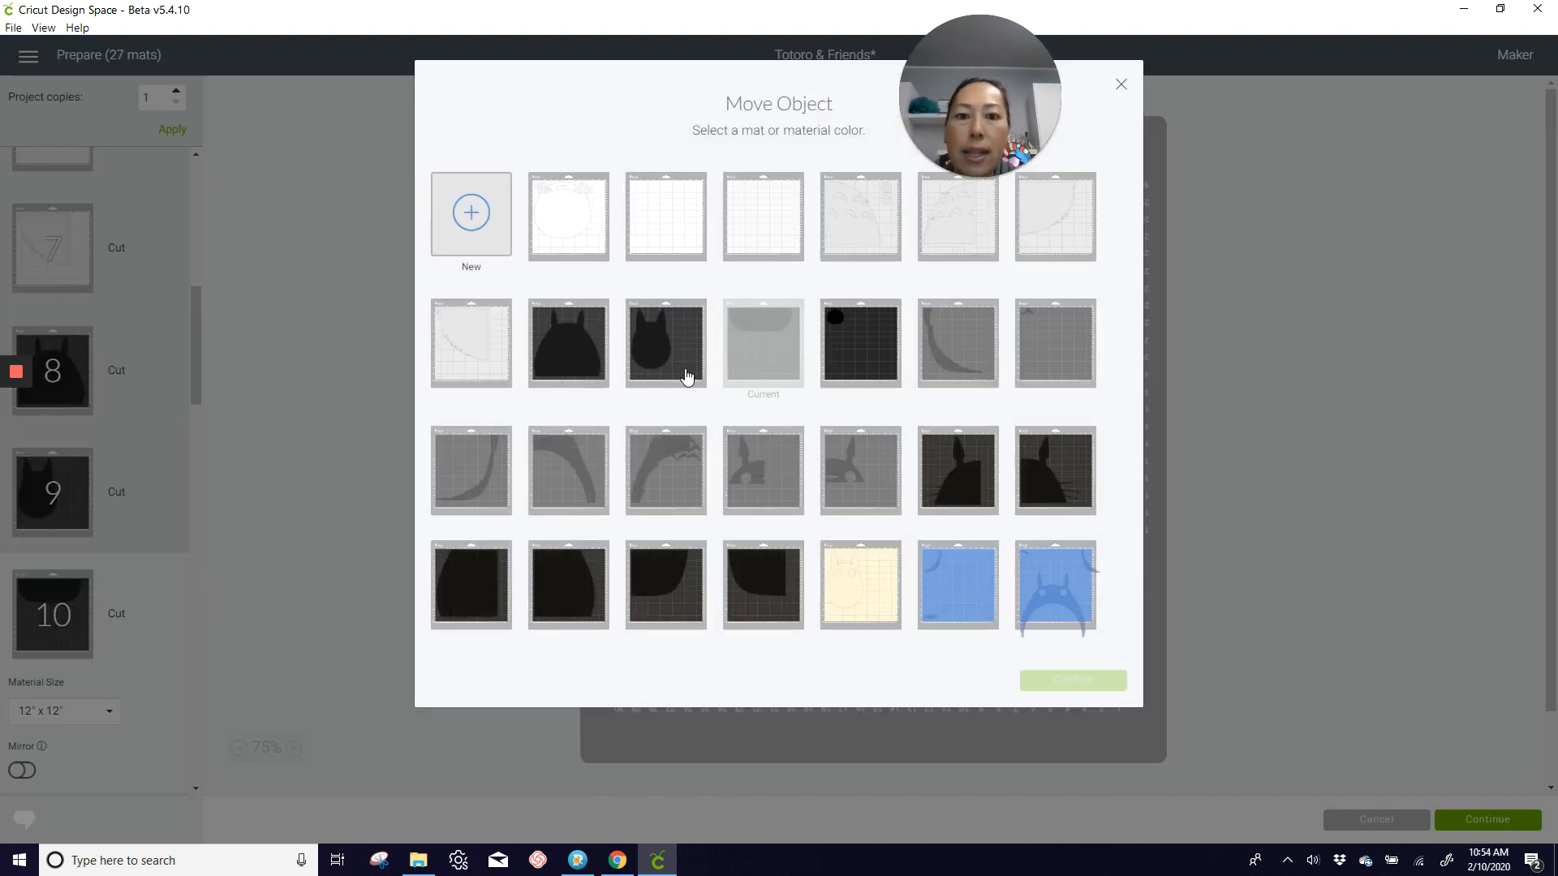
click(677, 369)
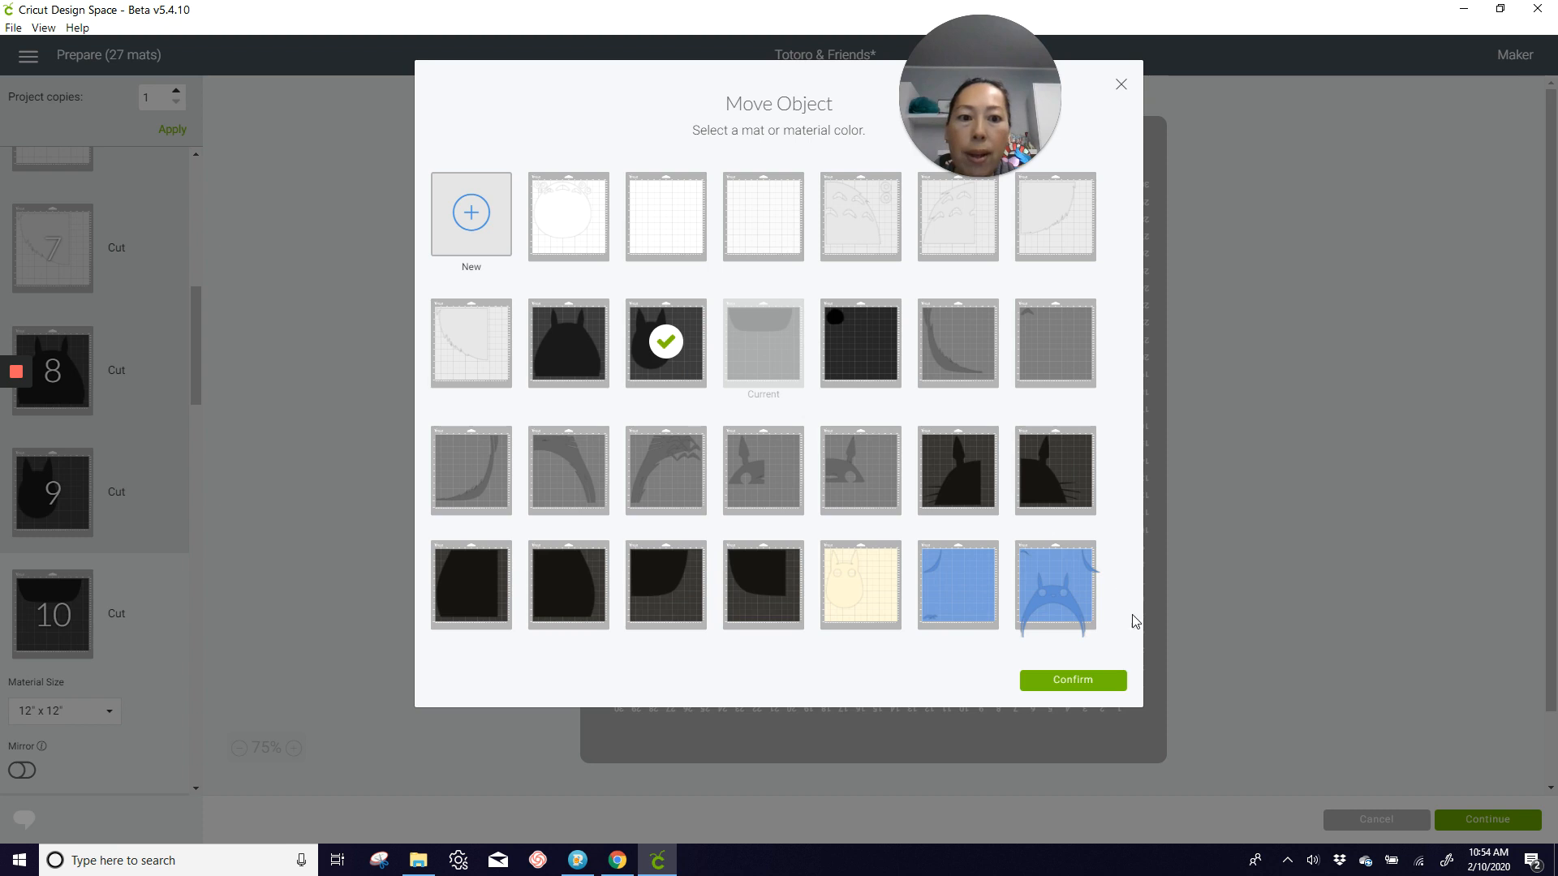
click(1088, 680)
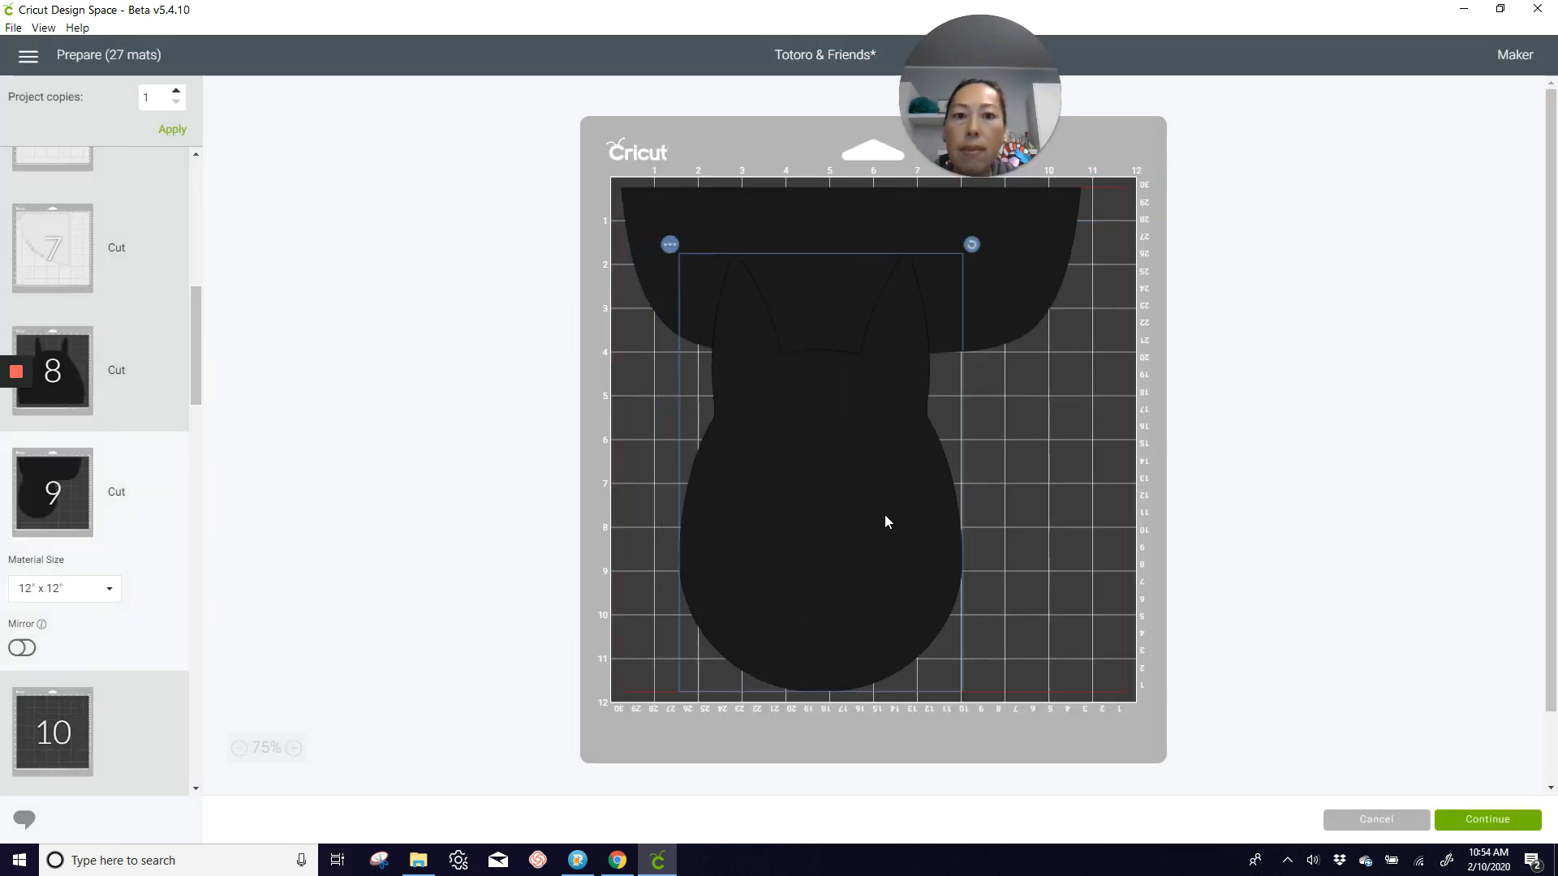
Step: On mat 9, shift the eared silhouette to the lower-left margin and stand the half-rounded piece upright along the right margin
drag(884, 522, 724, 522)
click(1017, 266)
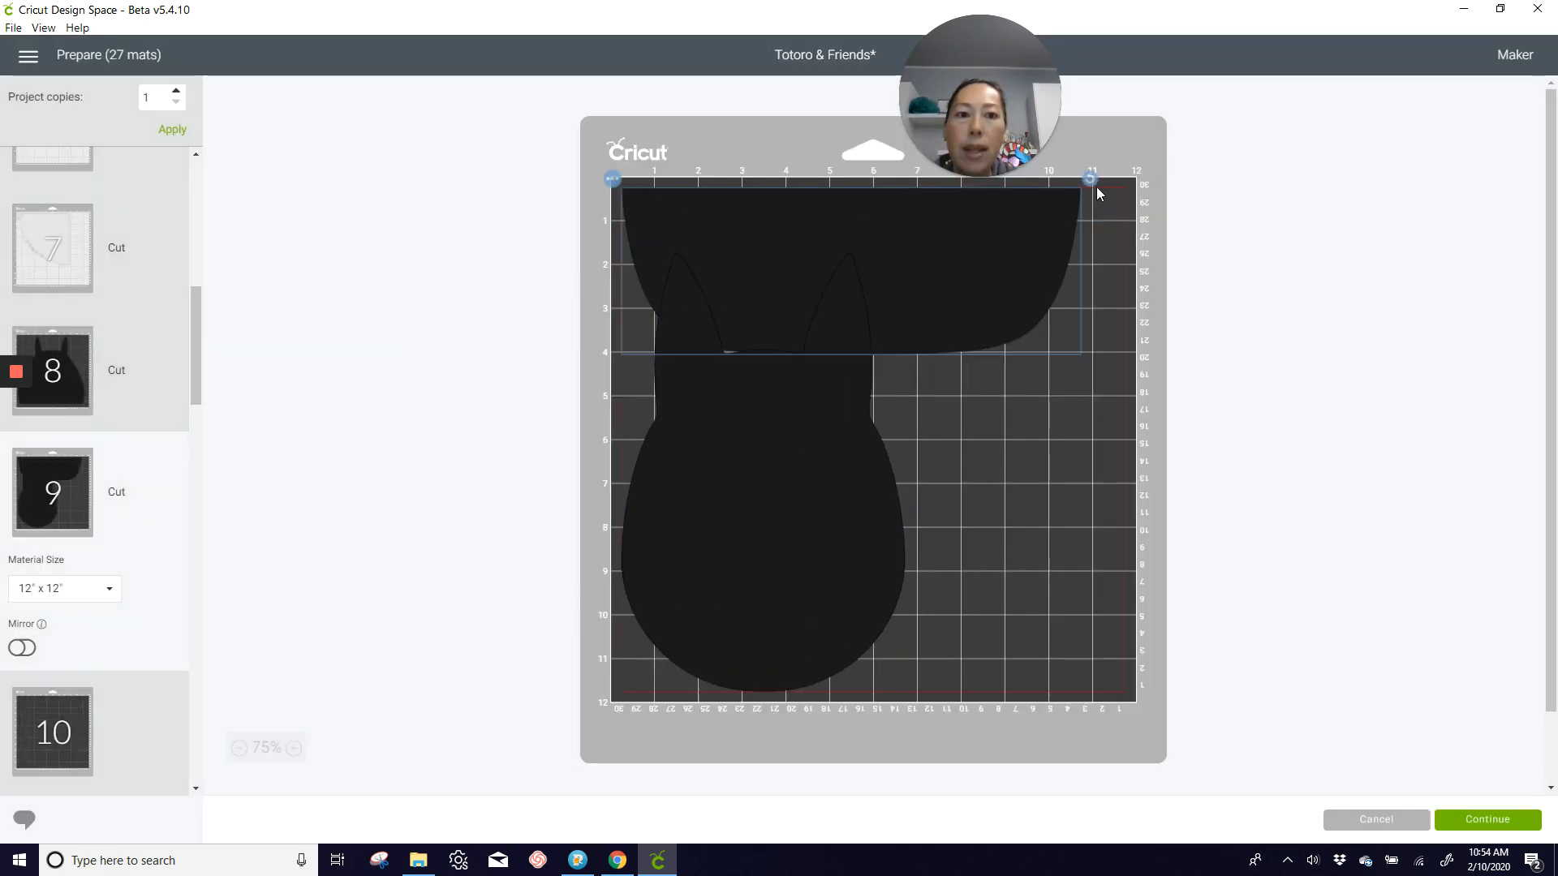
drag(1092, 179, 873, 189)
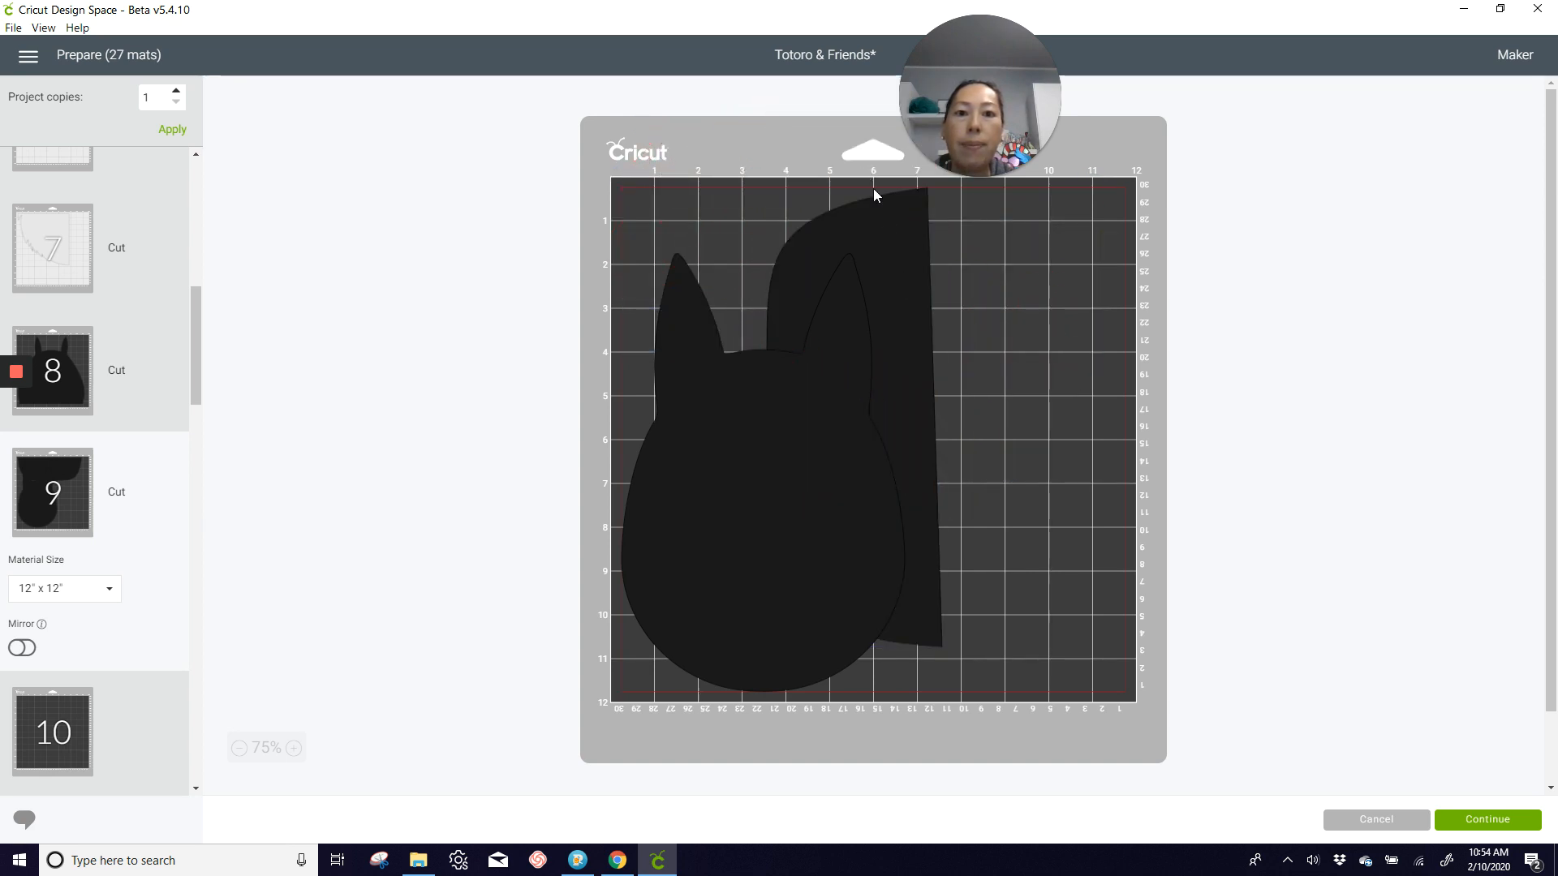
drag(921, 266, 1103, 323)
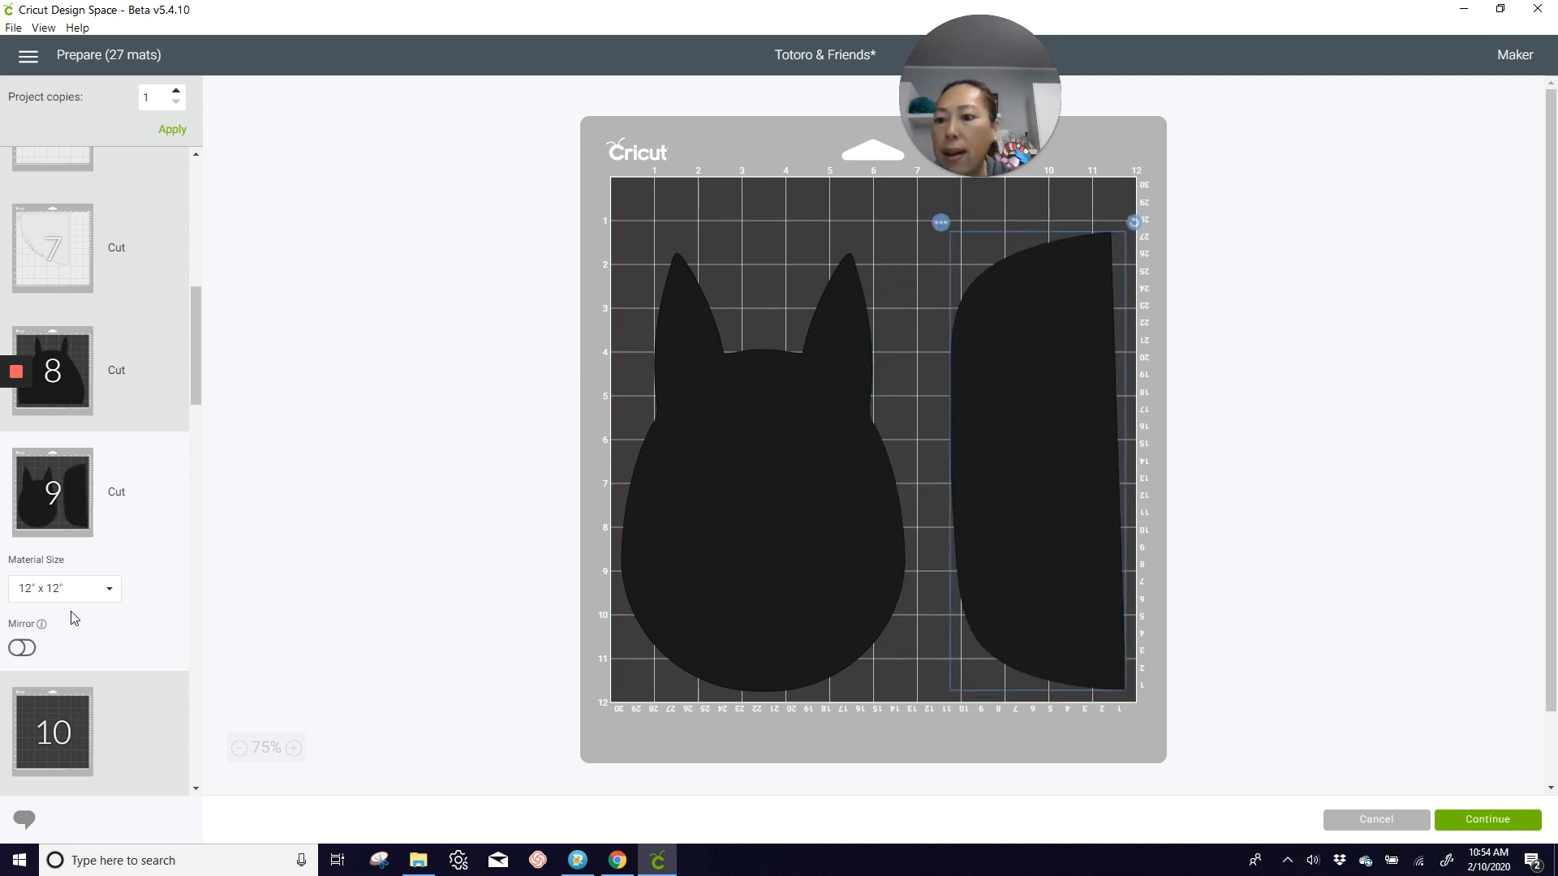
Step: Move the spiky black soot ball from mat 11 to mat 9 and place it above the silhouette, between the ears
click(73, 725)
scroll(71, 725, down, 3)
click(70, 639)
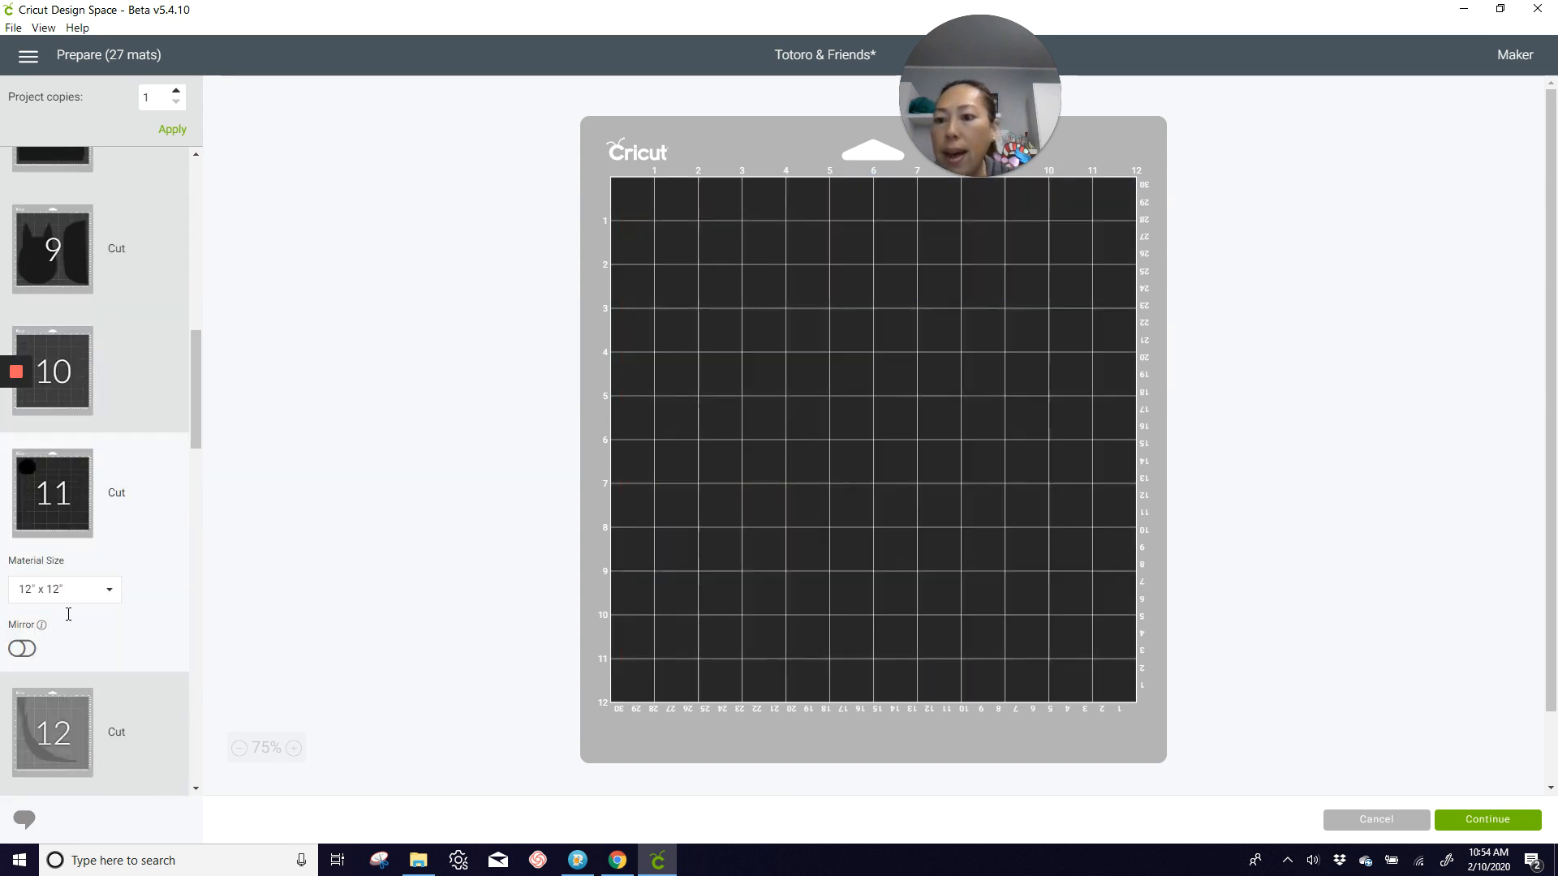
click(673, 284)
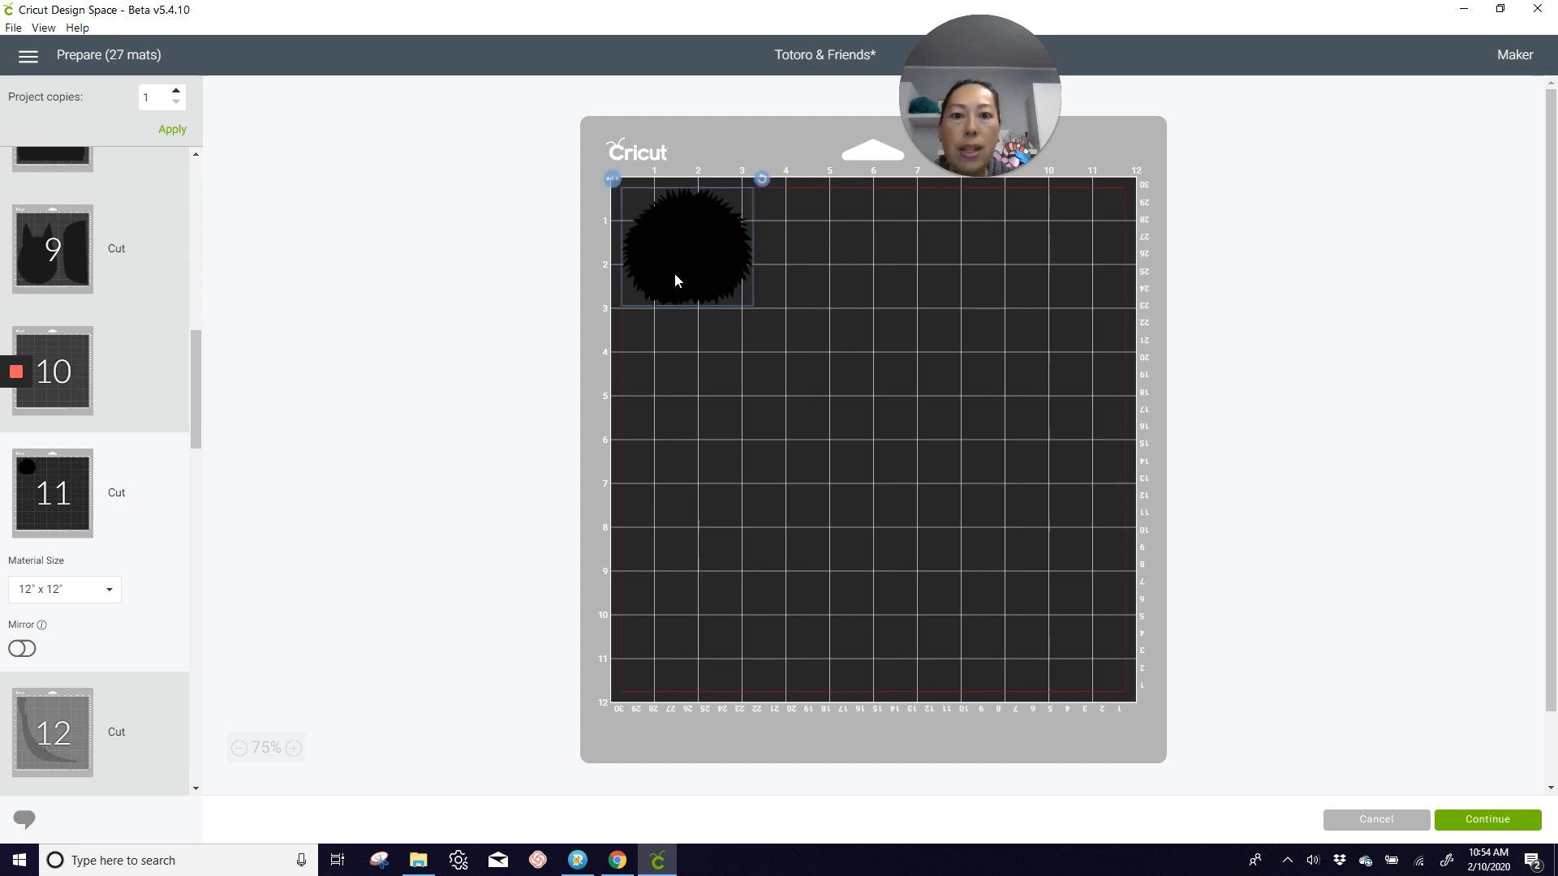
click(614, 180)
click(636, 204)
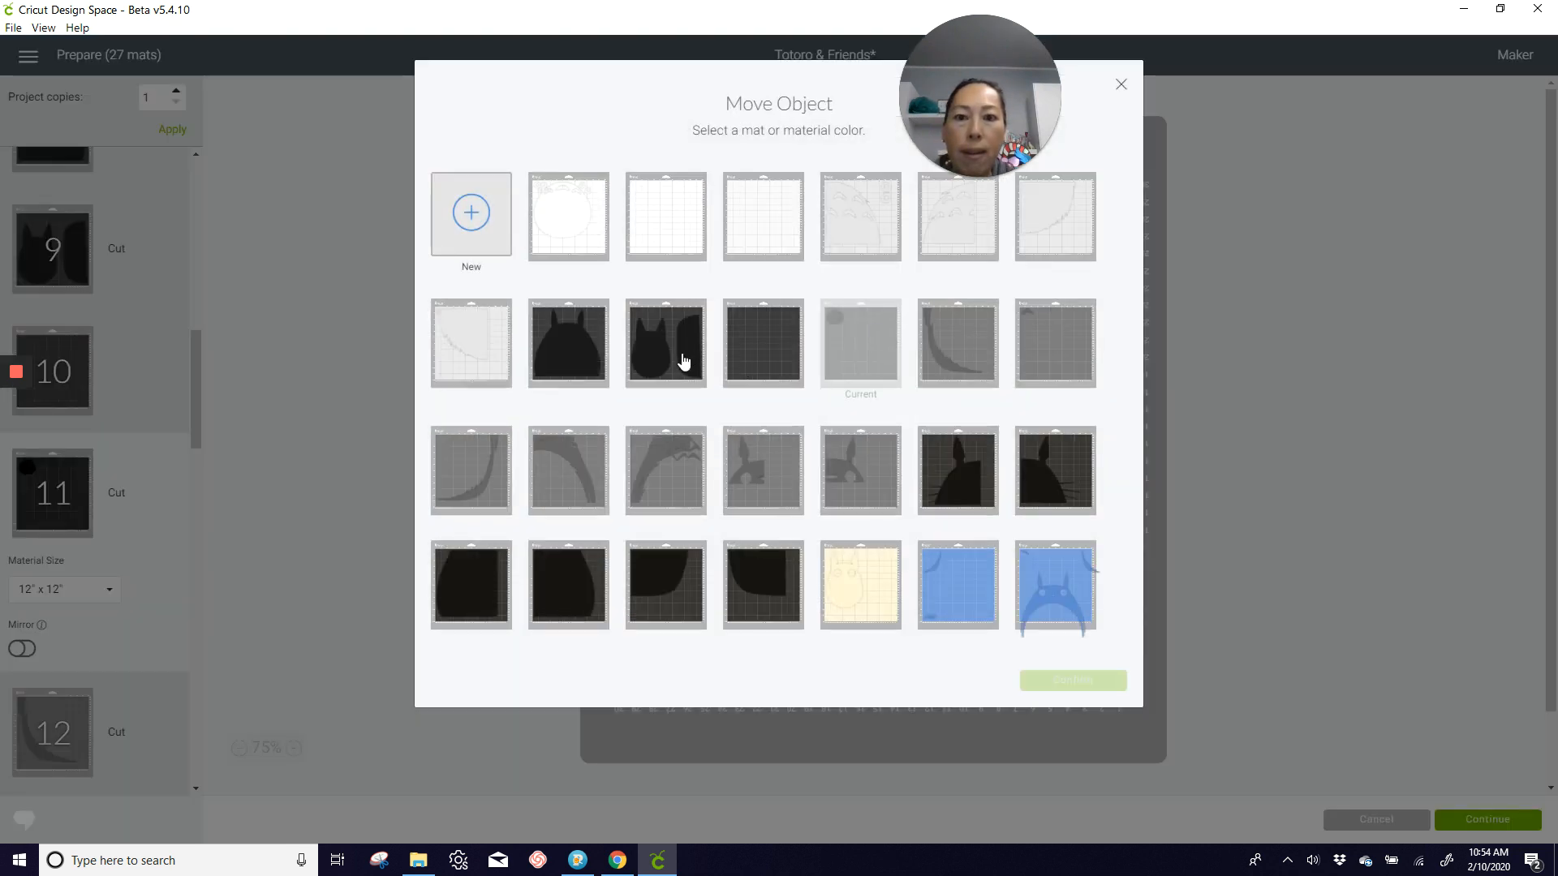
click(684, 362)
click(1103, 680)
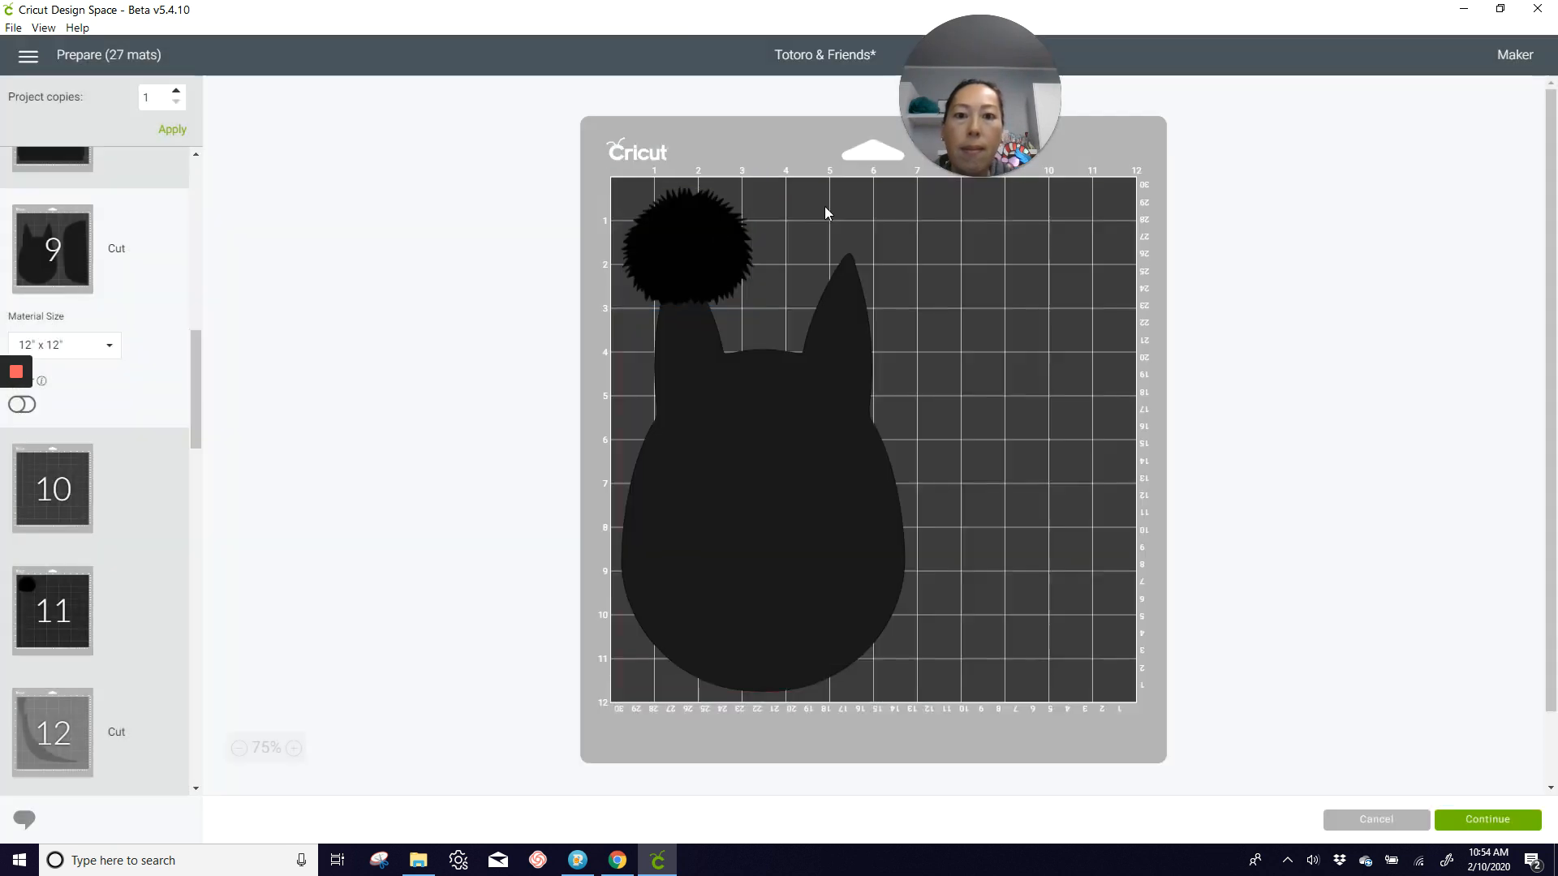
drag(740, 237, 808, 233)
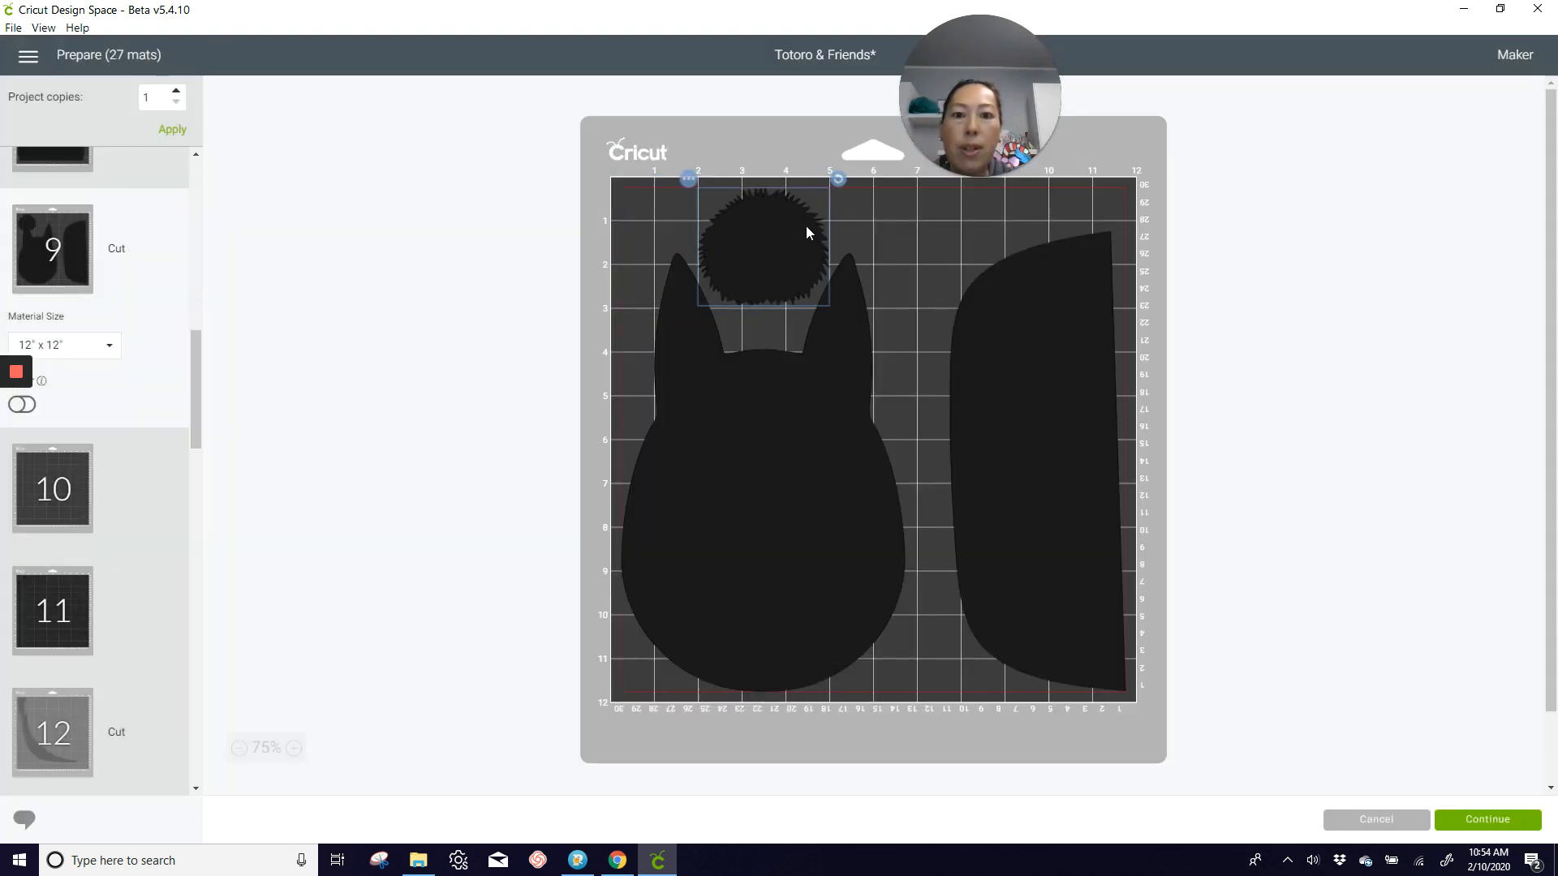
Step: Check the grey pieces on mats 12 and 13, and shift mat 14's curved piece to that mat's lower-right corner
scroll(72, 590, down, 2)
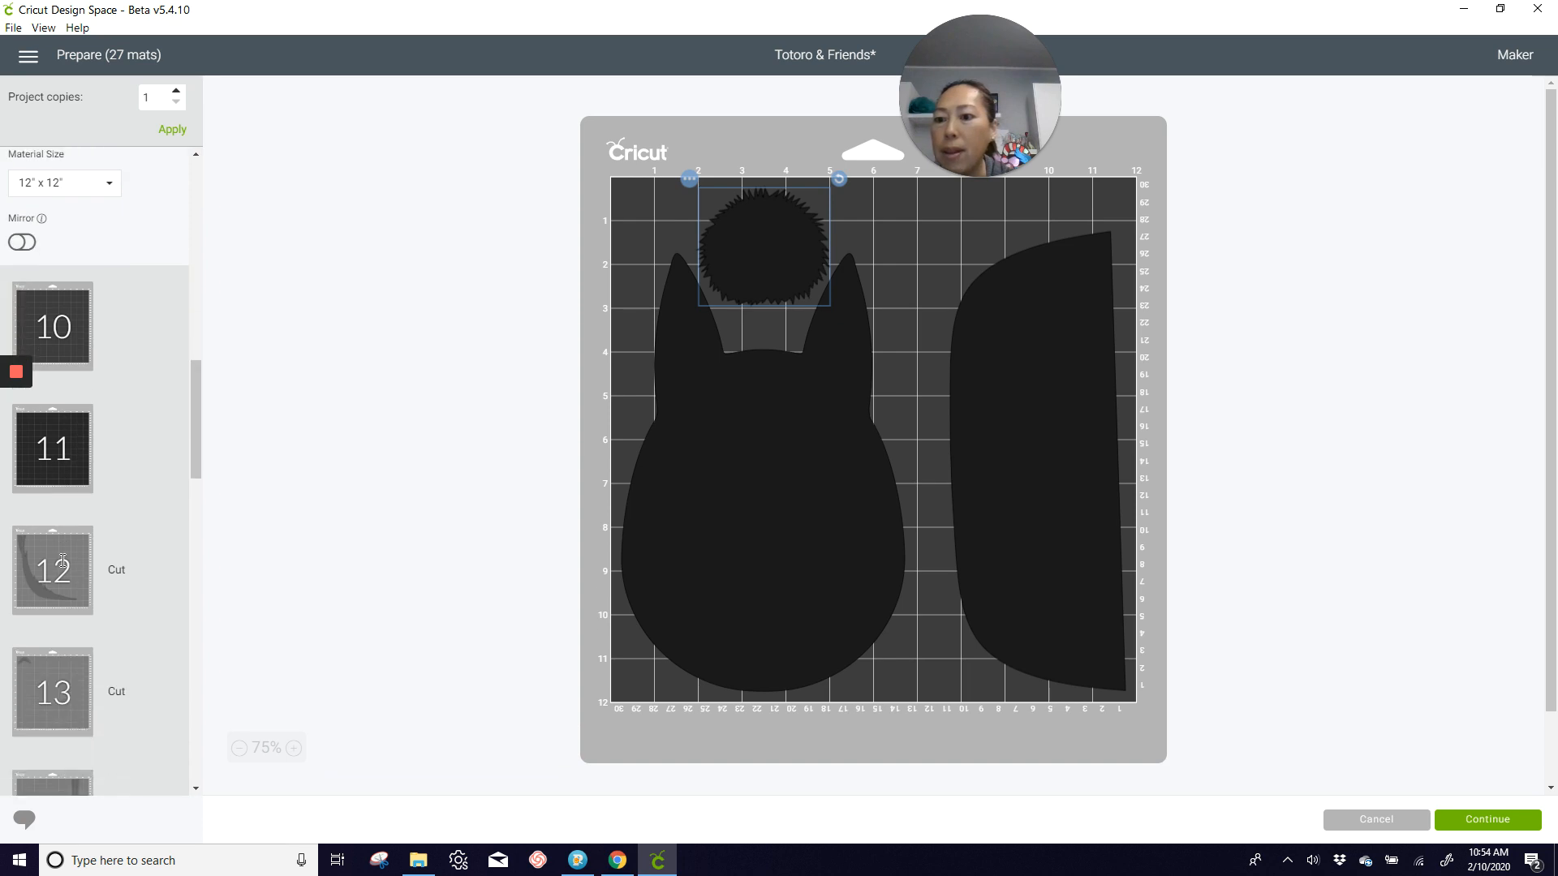
click(166, 556)
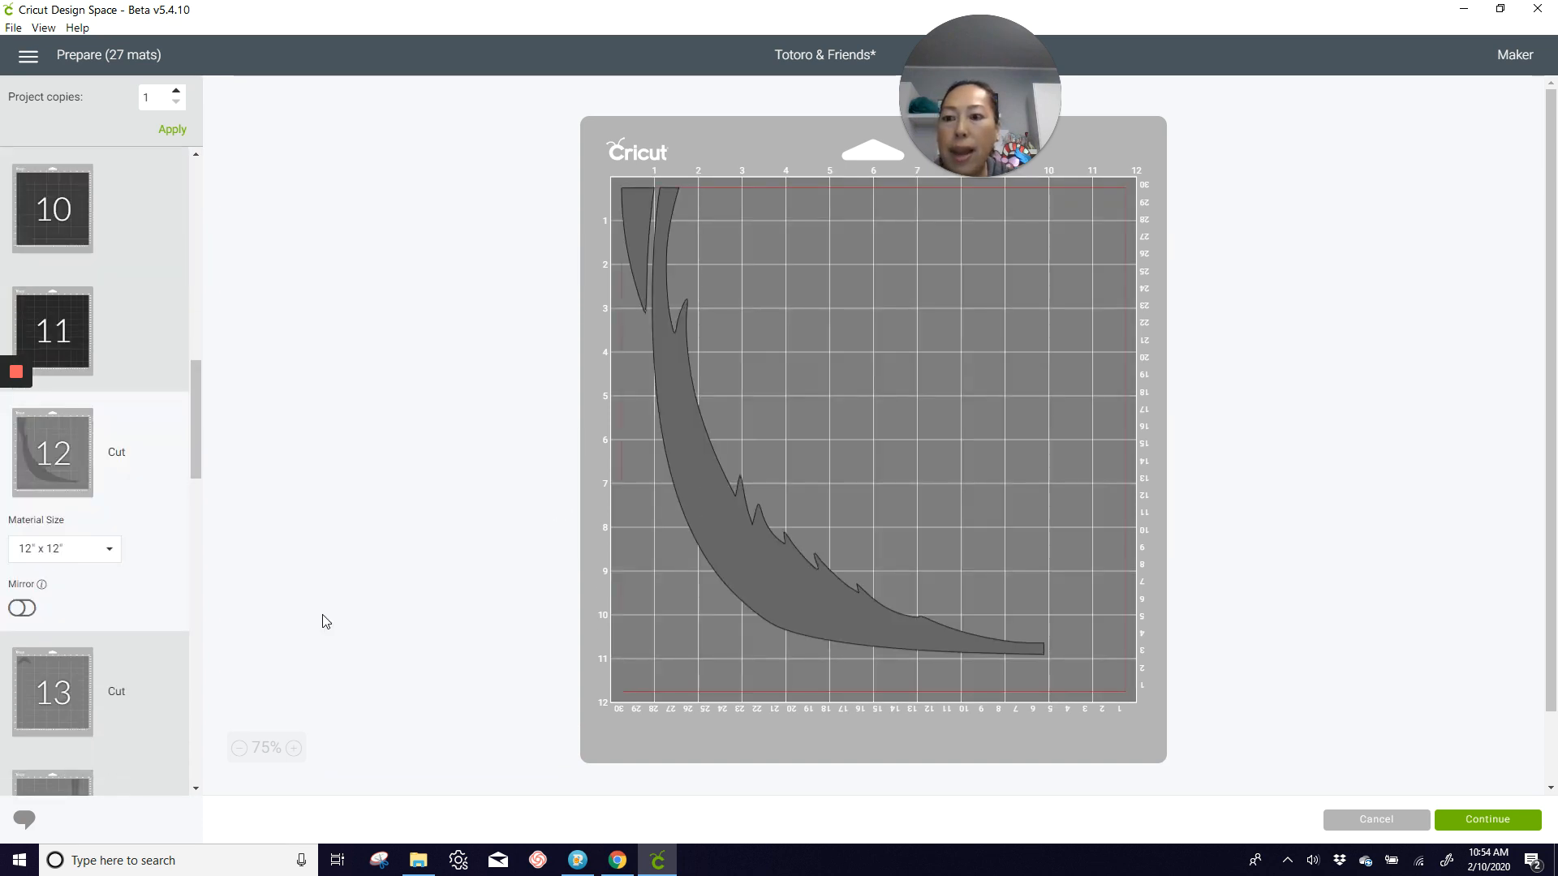
click(78, 689)
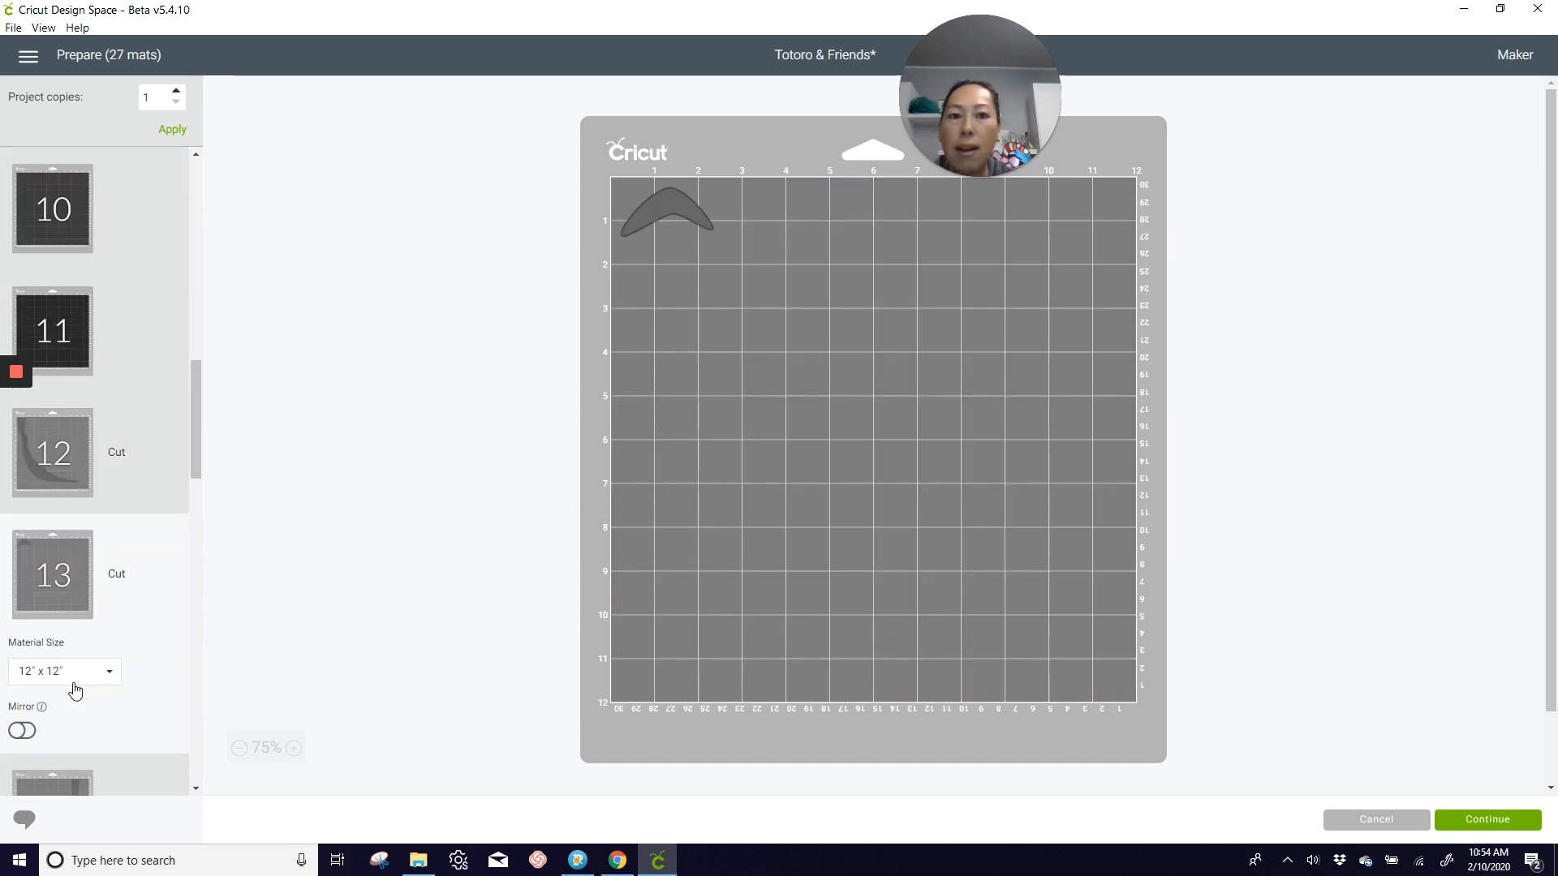
scroll(76, 691, down, 2)
click(76, 665)
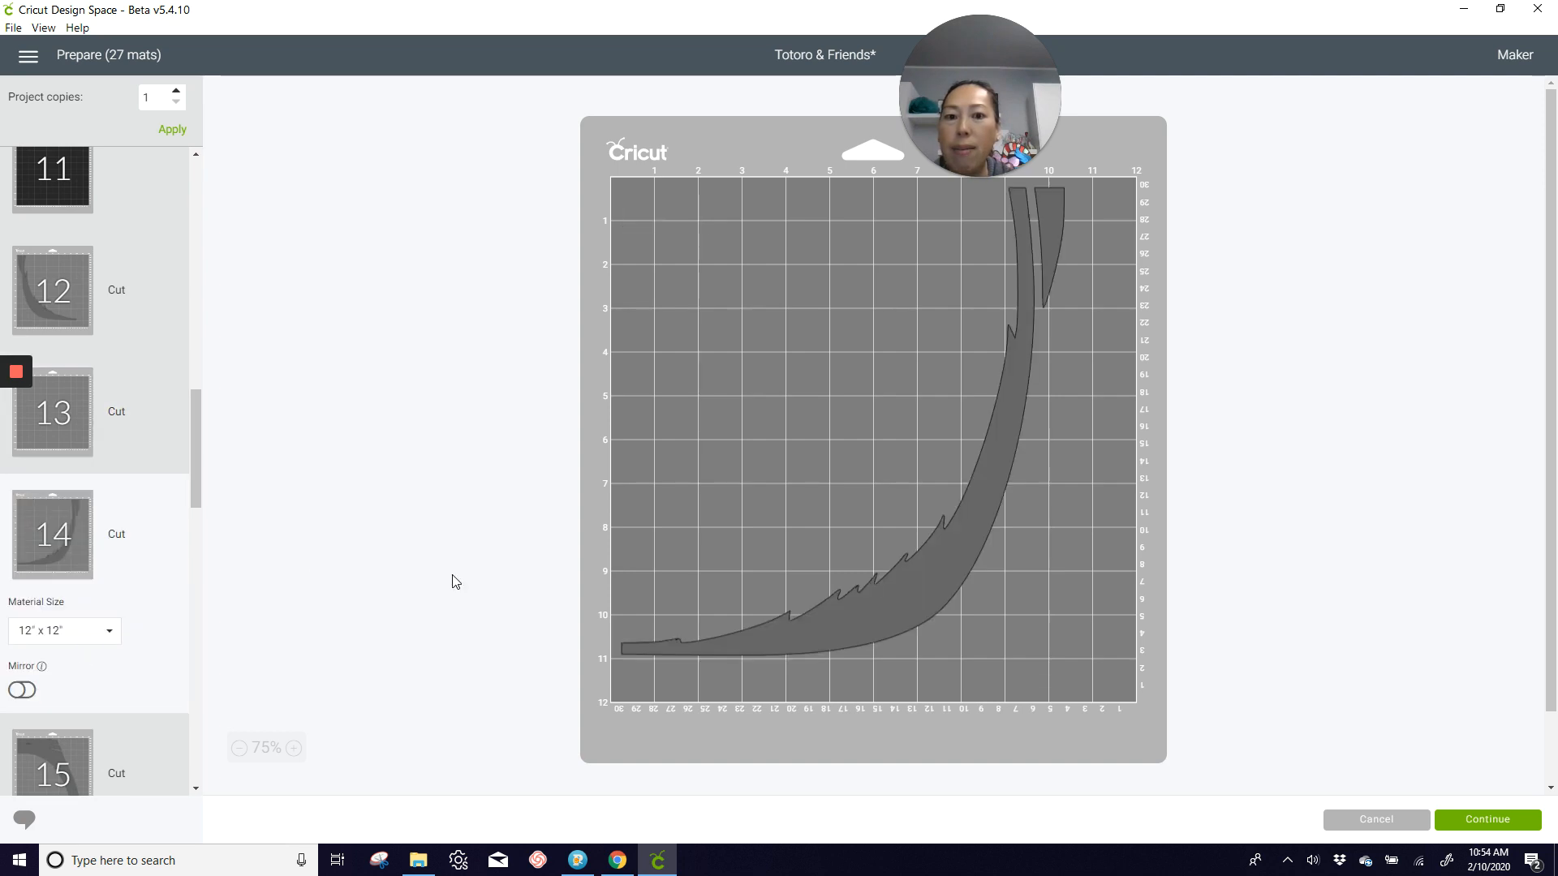
drag(969, 545, 1069, 579)
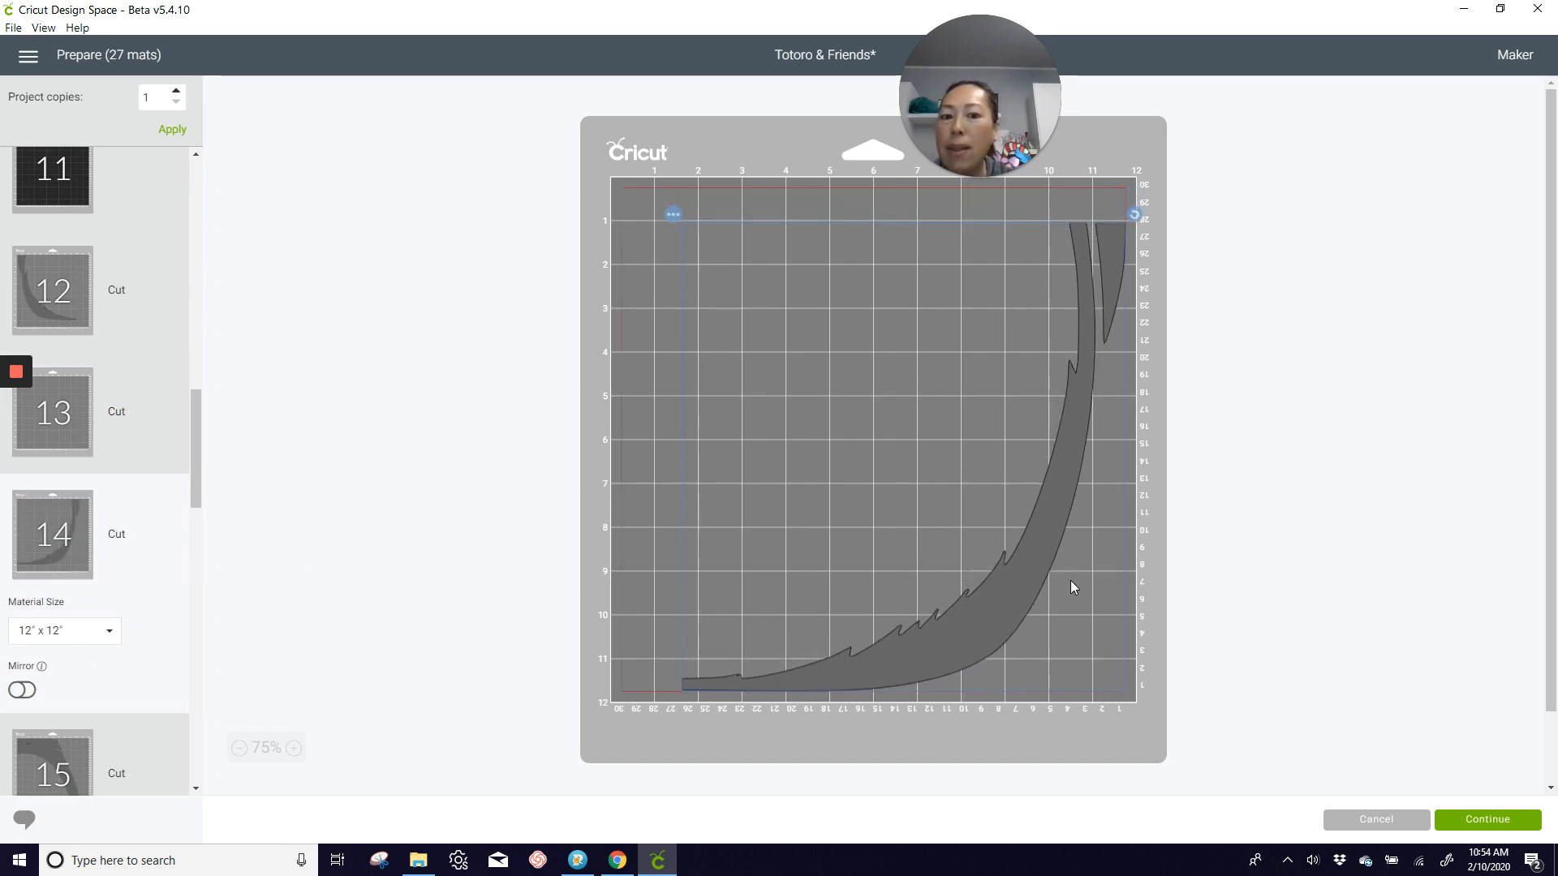
Step: Move the curved grey piece from mat 14 to mat 12 and rotate it by about half a turn
click(675, 215)
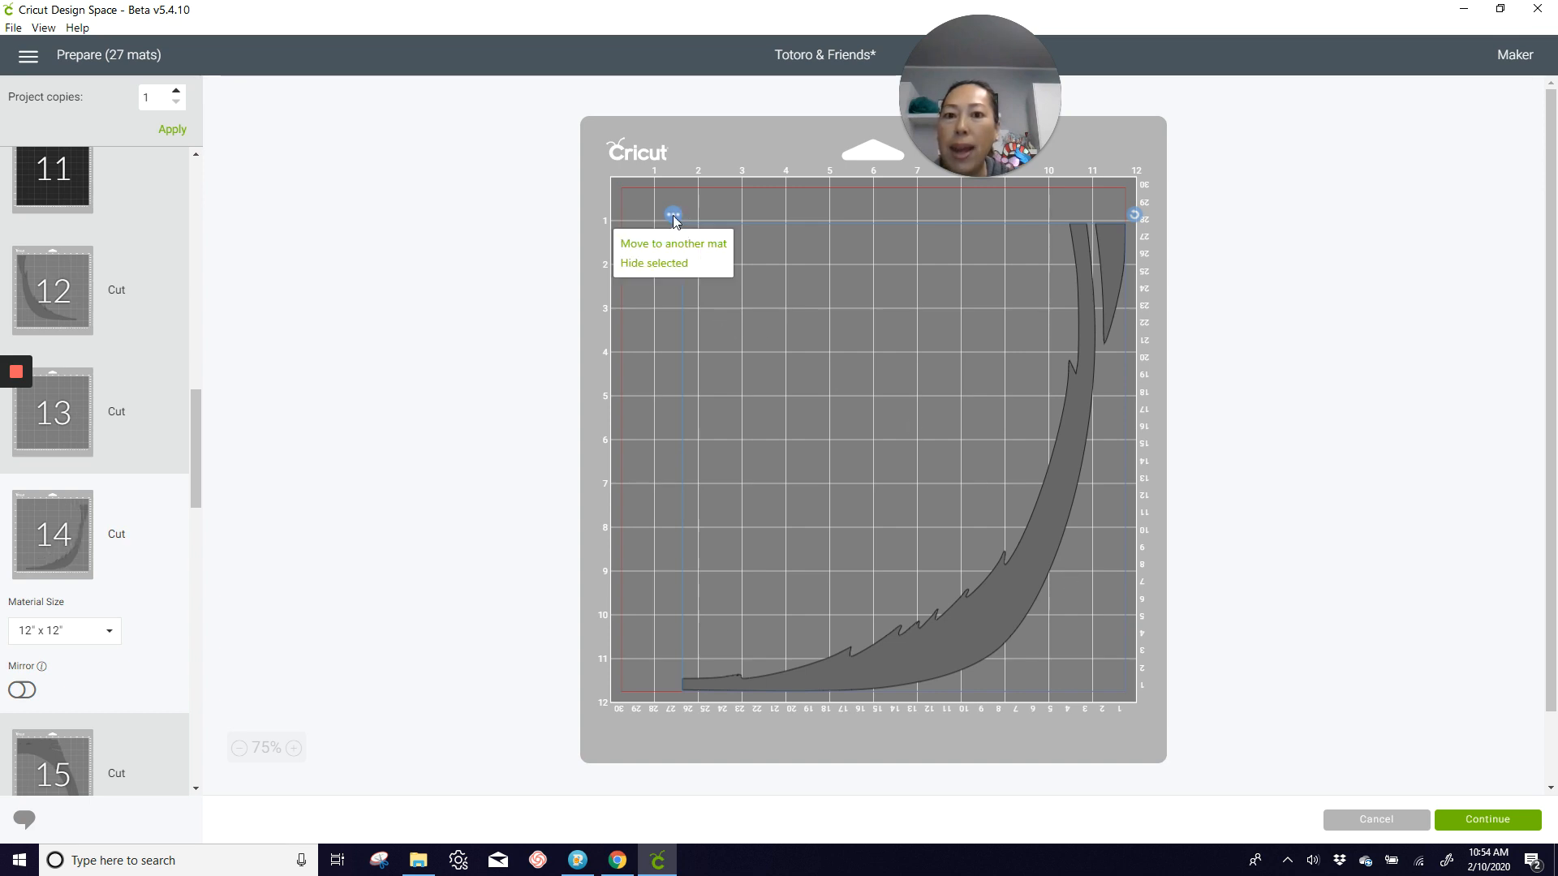
click(674, 253)
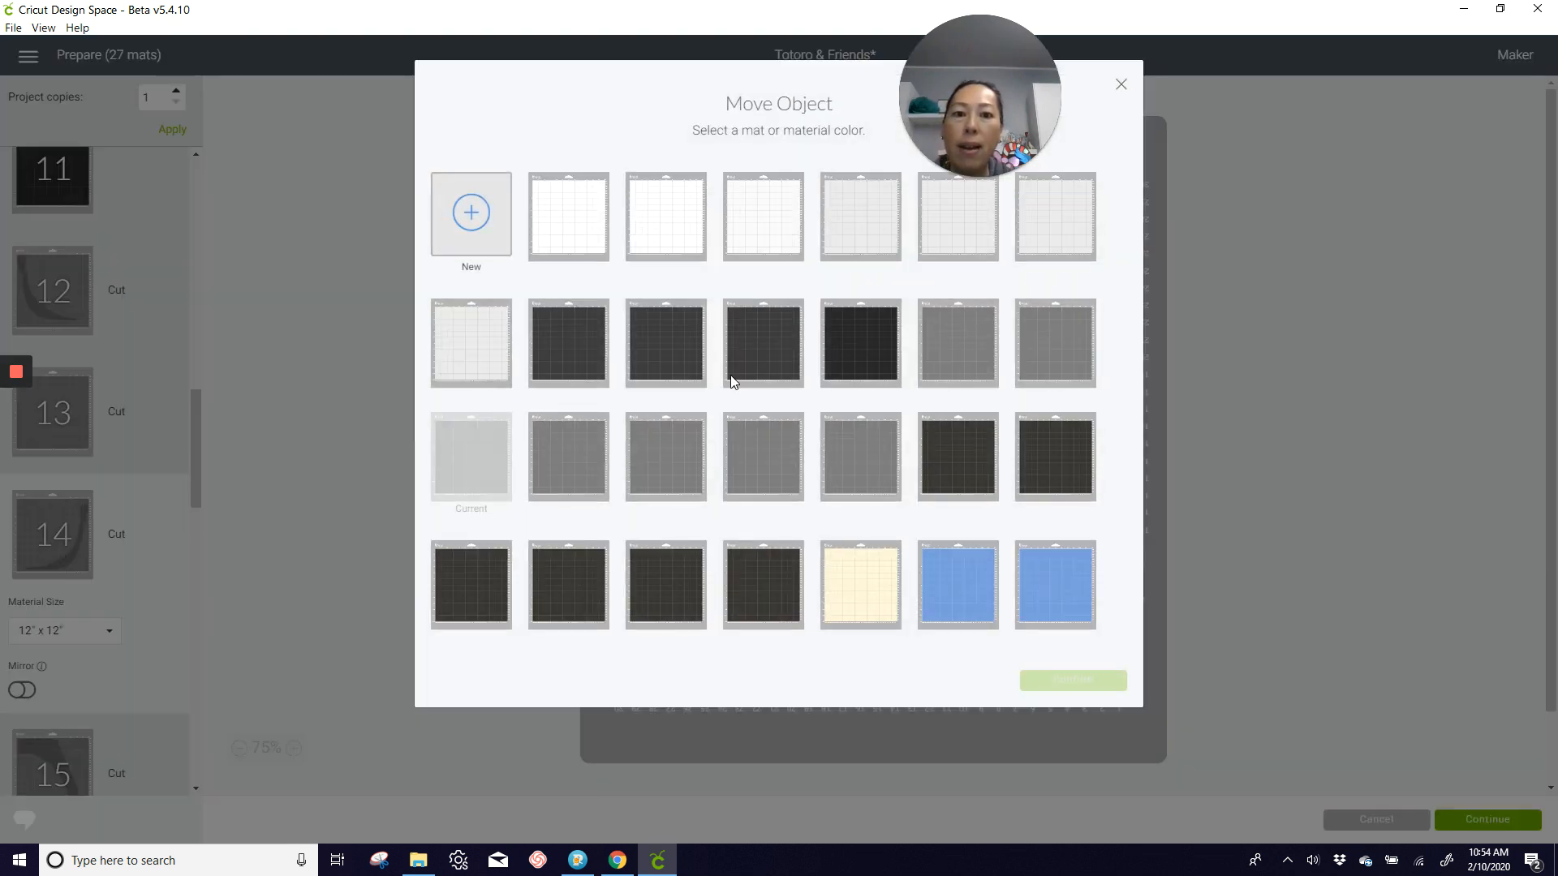
click(955, 370)
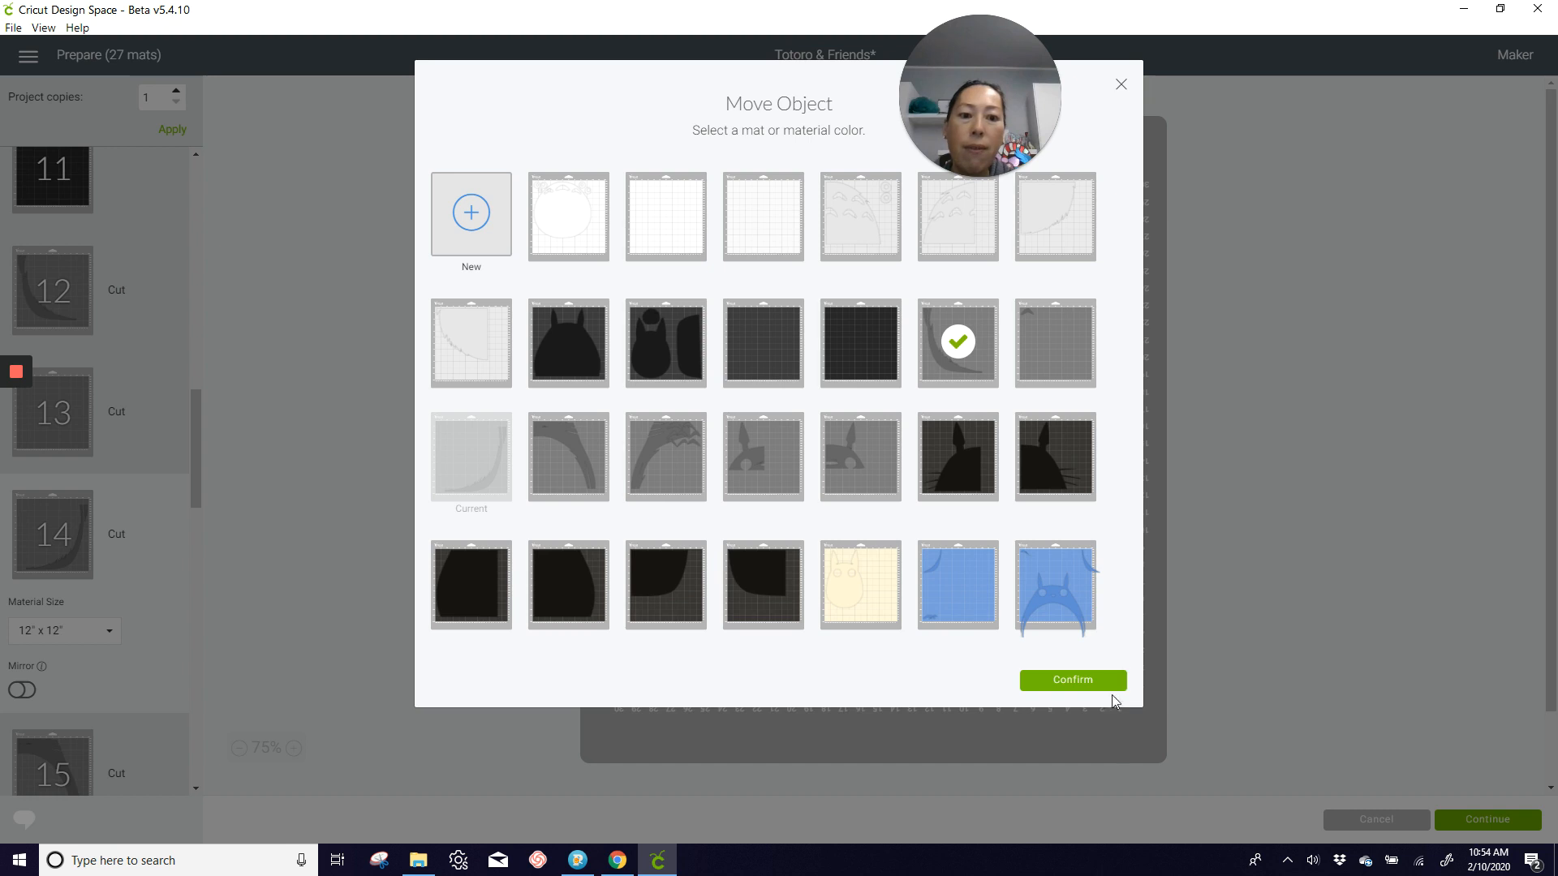
click(1089, 679)
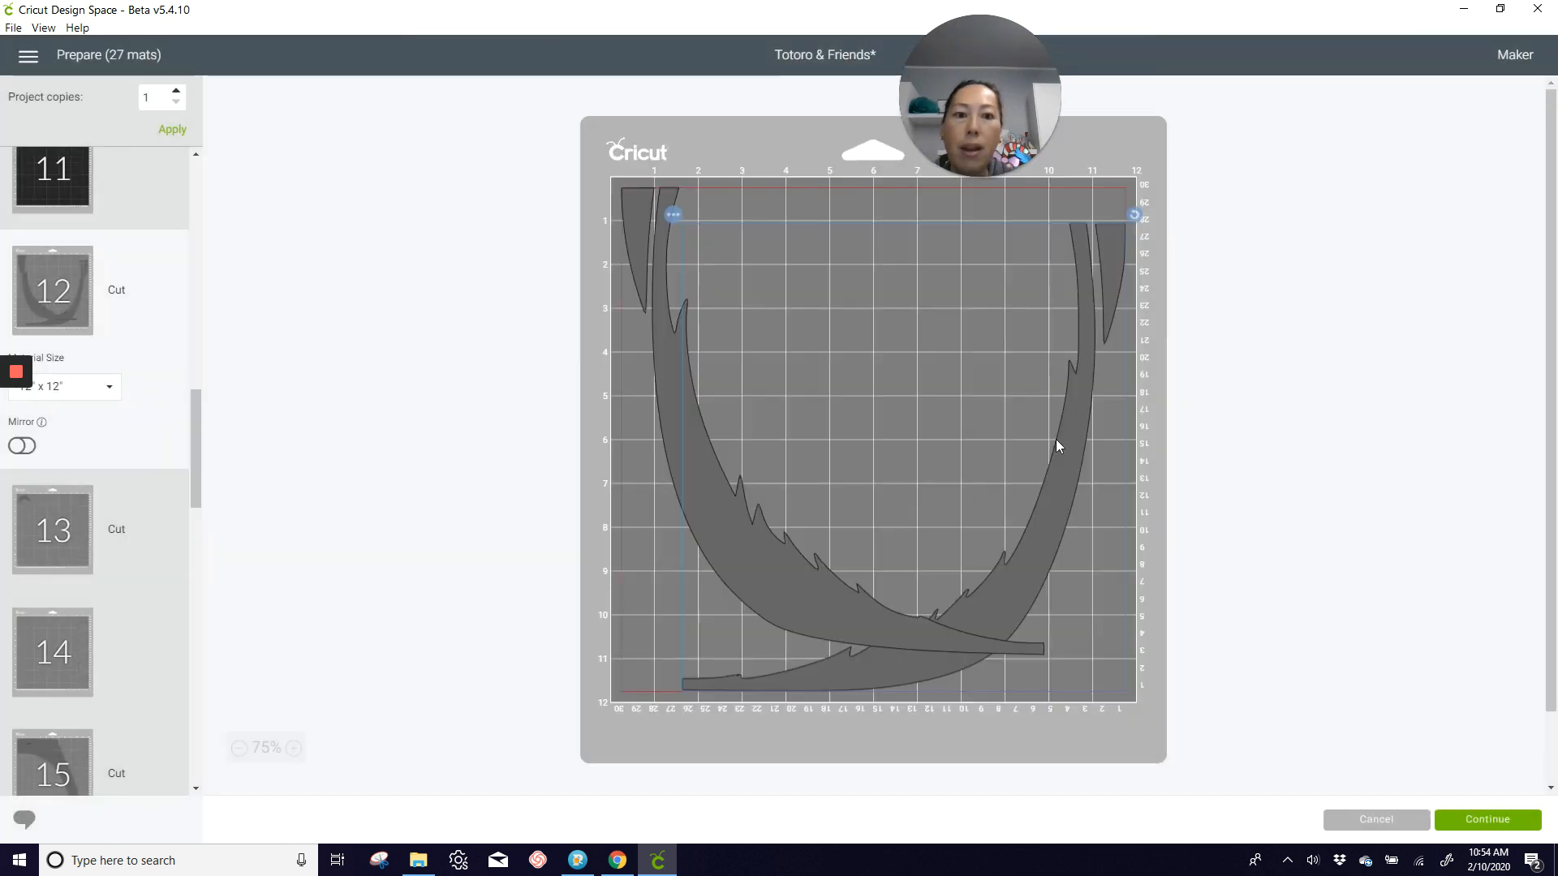
drag(1134, 215, 835, 539)
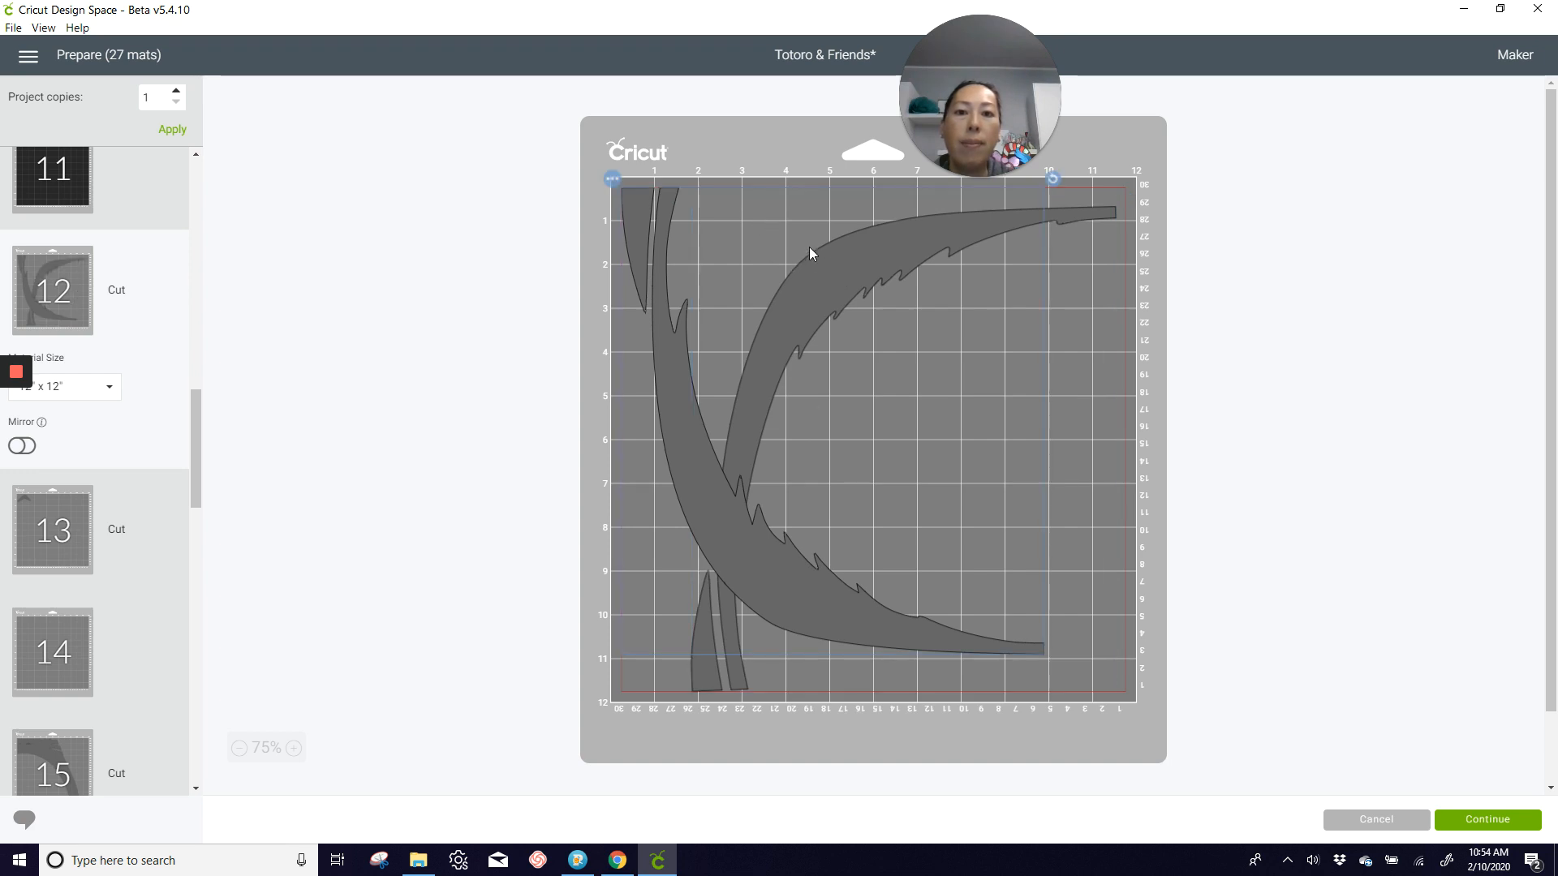
Step: On mat 12, rotate the lower curved piece a quarter turn counterclockwise against the right margin and shift the other curved piece to the upper-left margins
drag(713, 448, 931, 495)
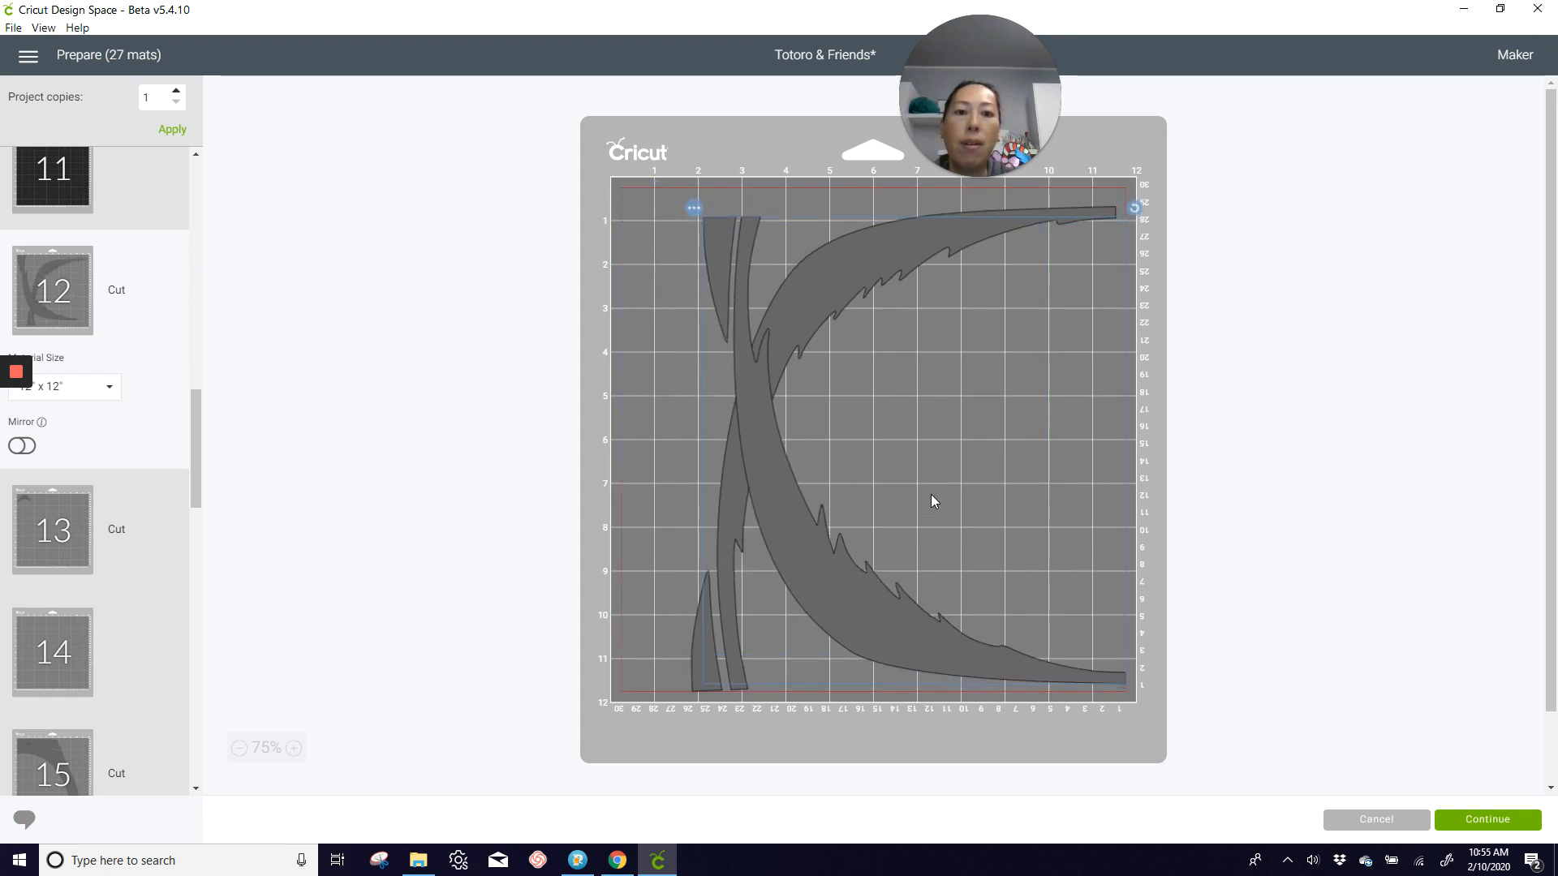
drag(1128, 195, 833, 360)
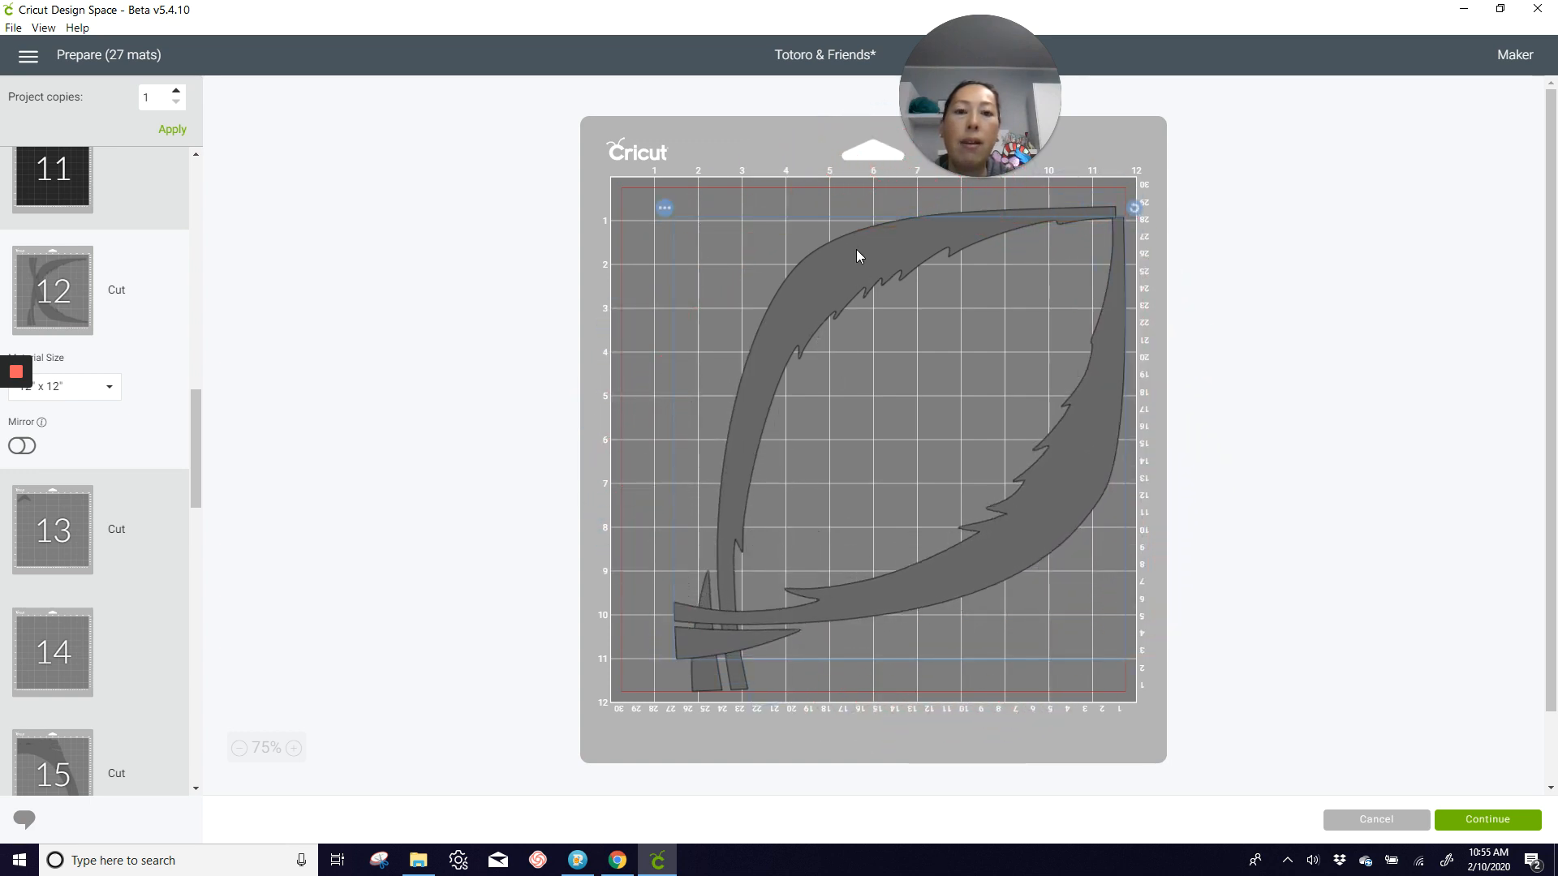
drag(1068, 204, 906, 185)
mouse_move(1074, 452)
mouse_down()
mouse_move(1089, 478)
mouse_move(1087, 430)
mouse_up()
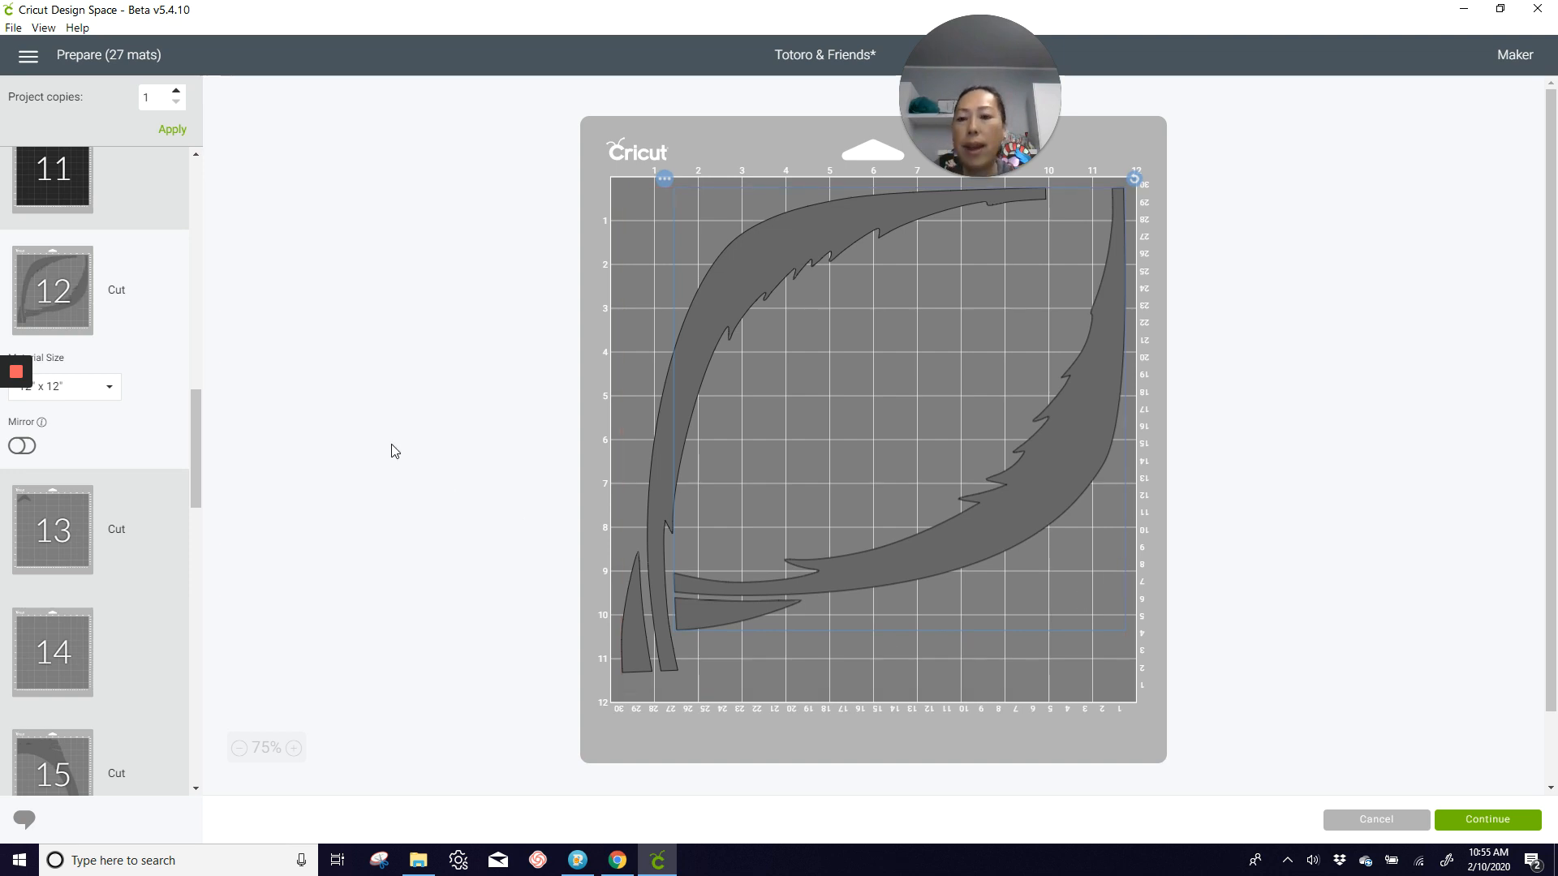
Step: On mat 16, stack three overlapping crescents down the upper-left margin and move a fourth to the right margin below the others
click(47, 526)
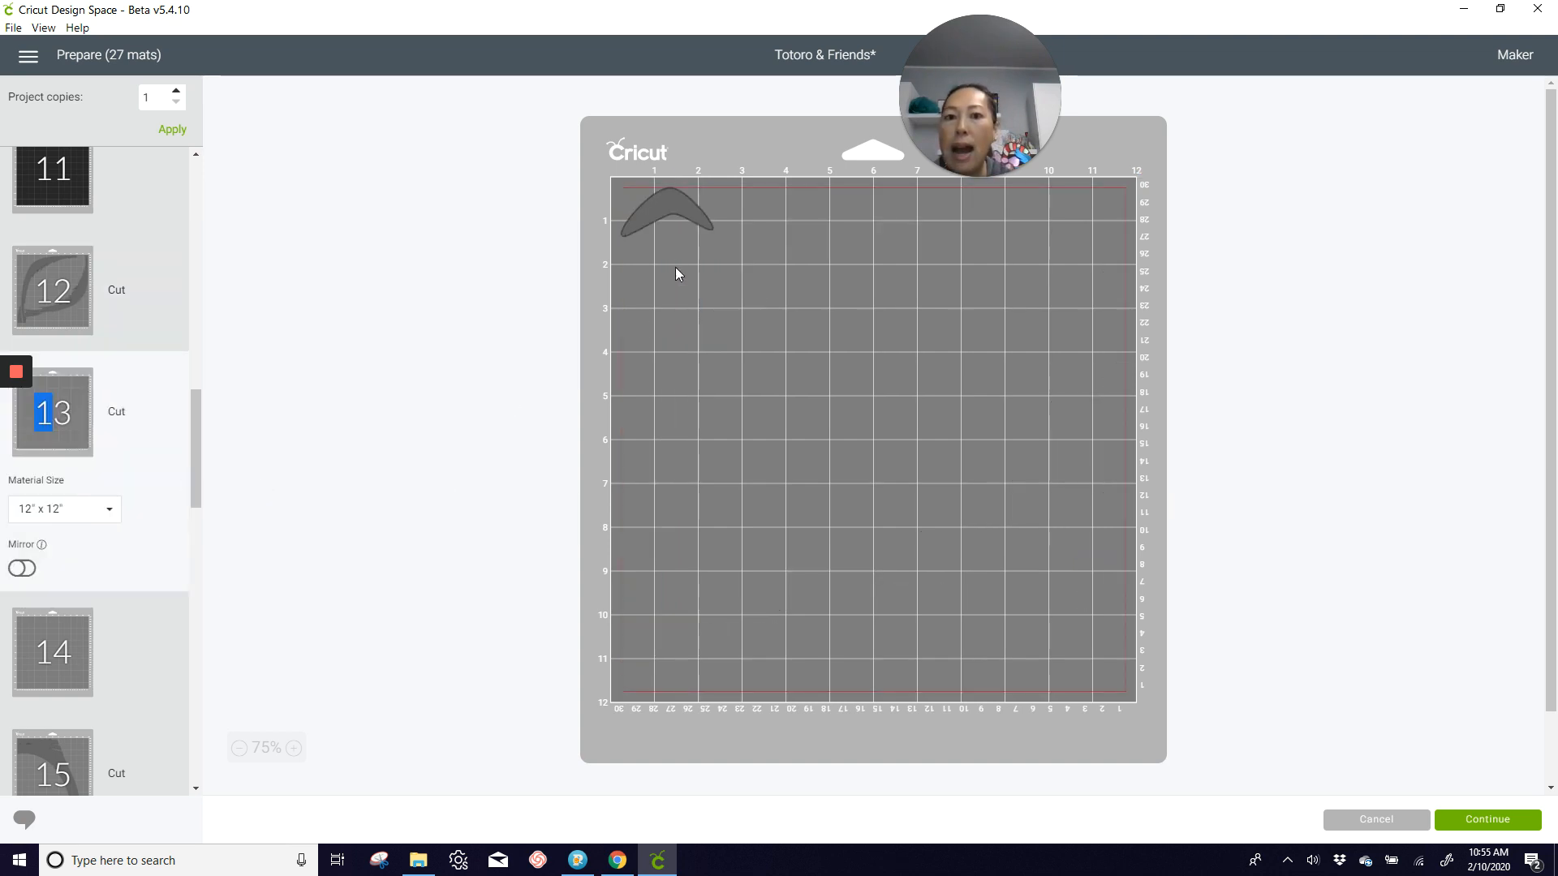
click(62, 638)
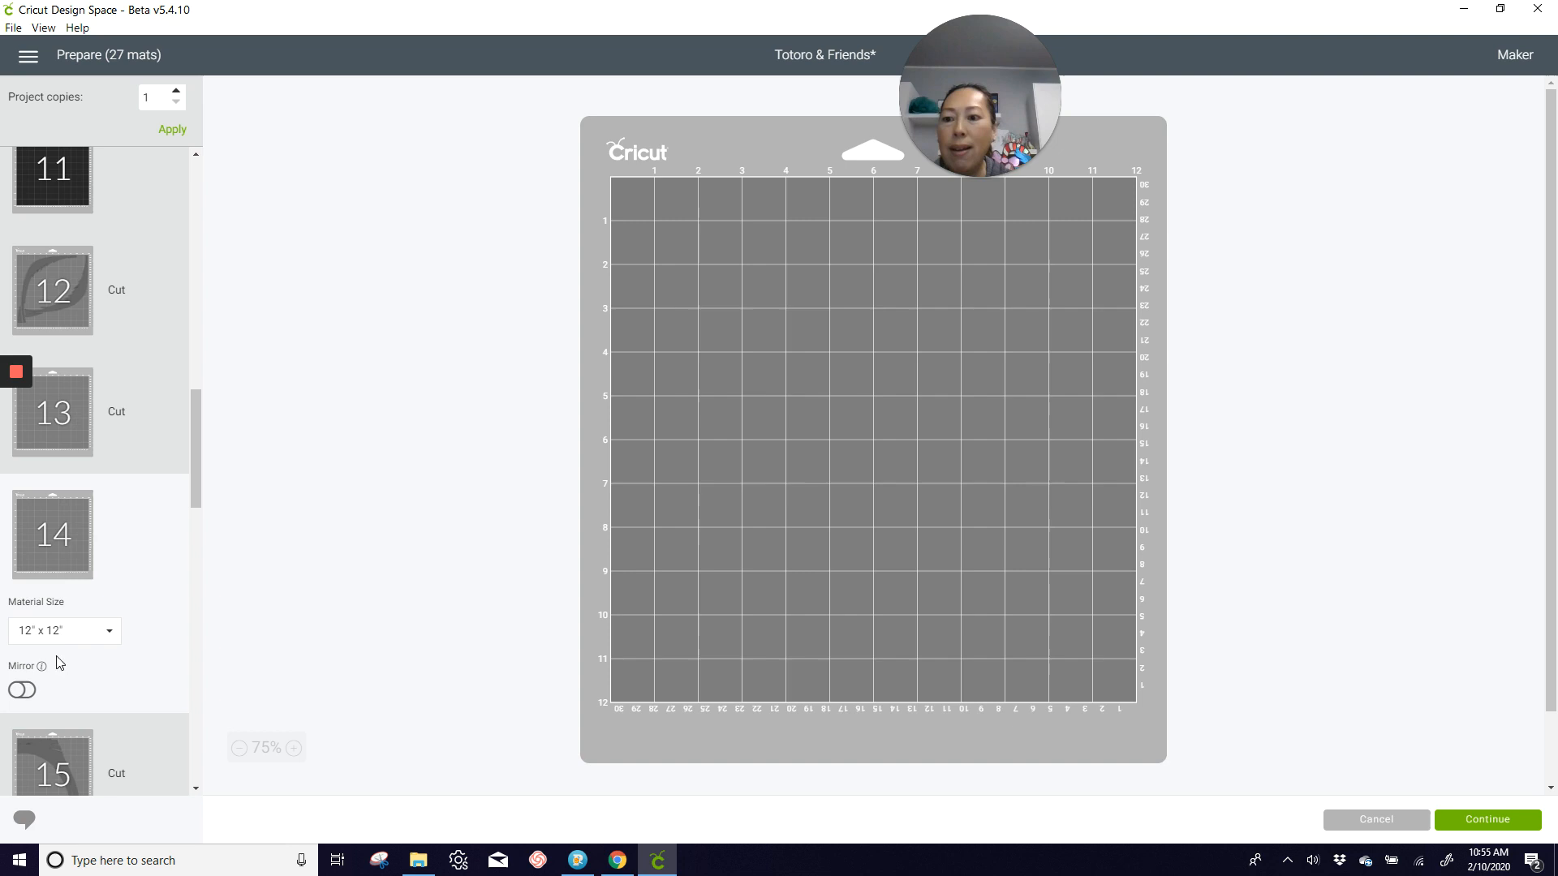
click(50, 740)
scroll(56, 713, down, 3)
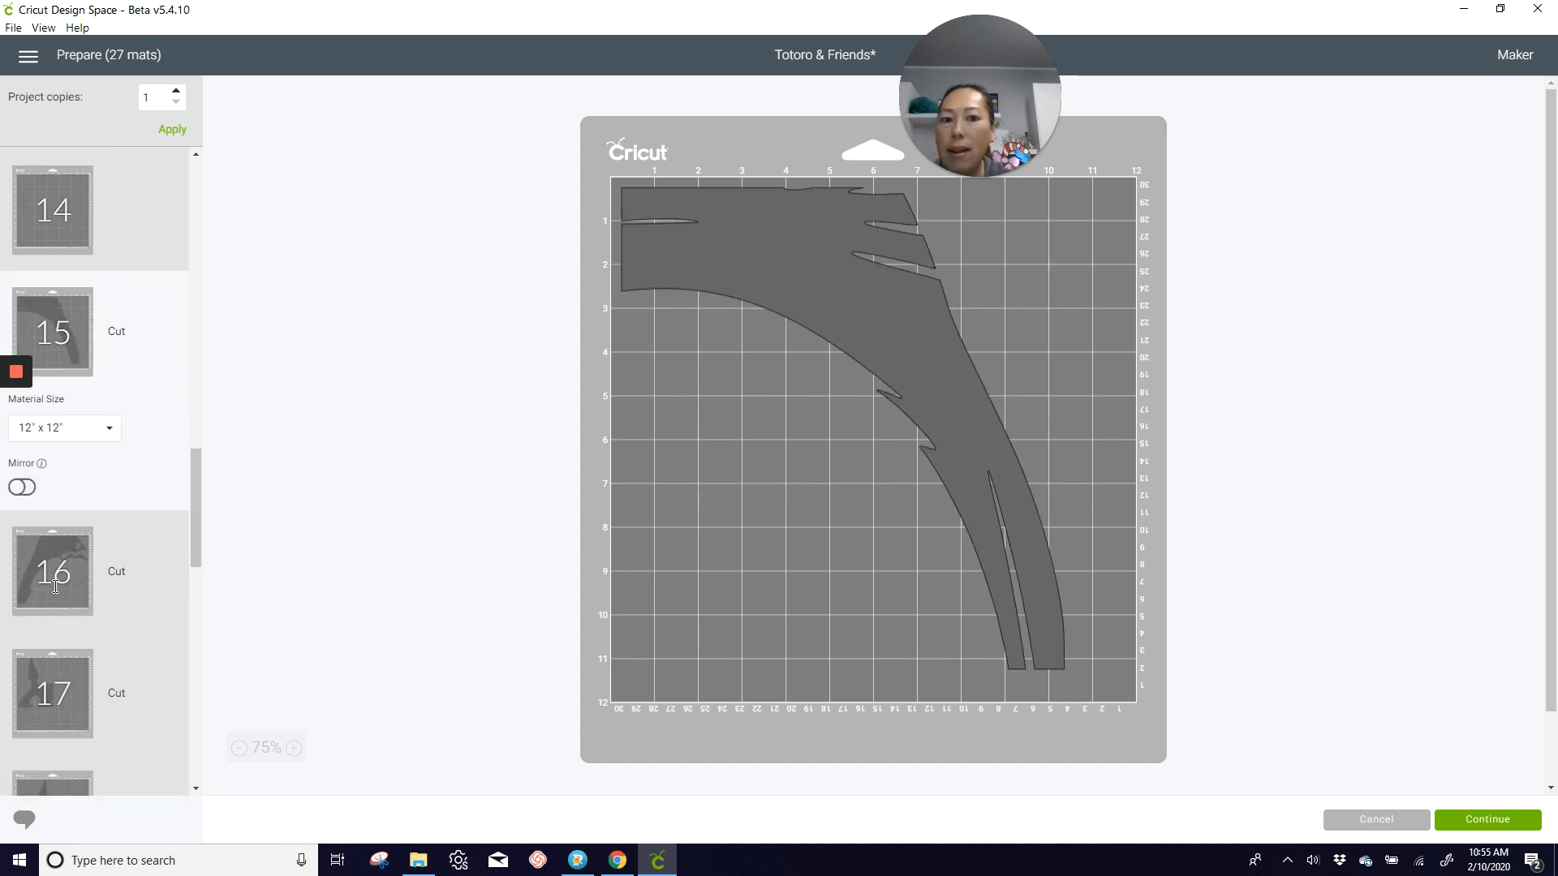
click(60, 557)
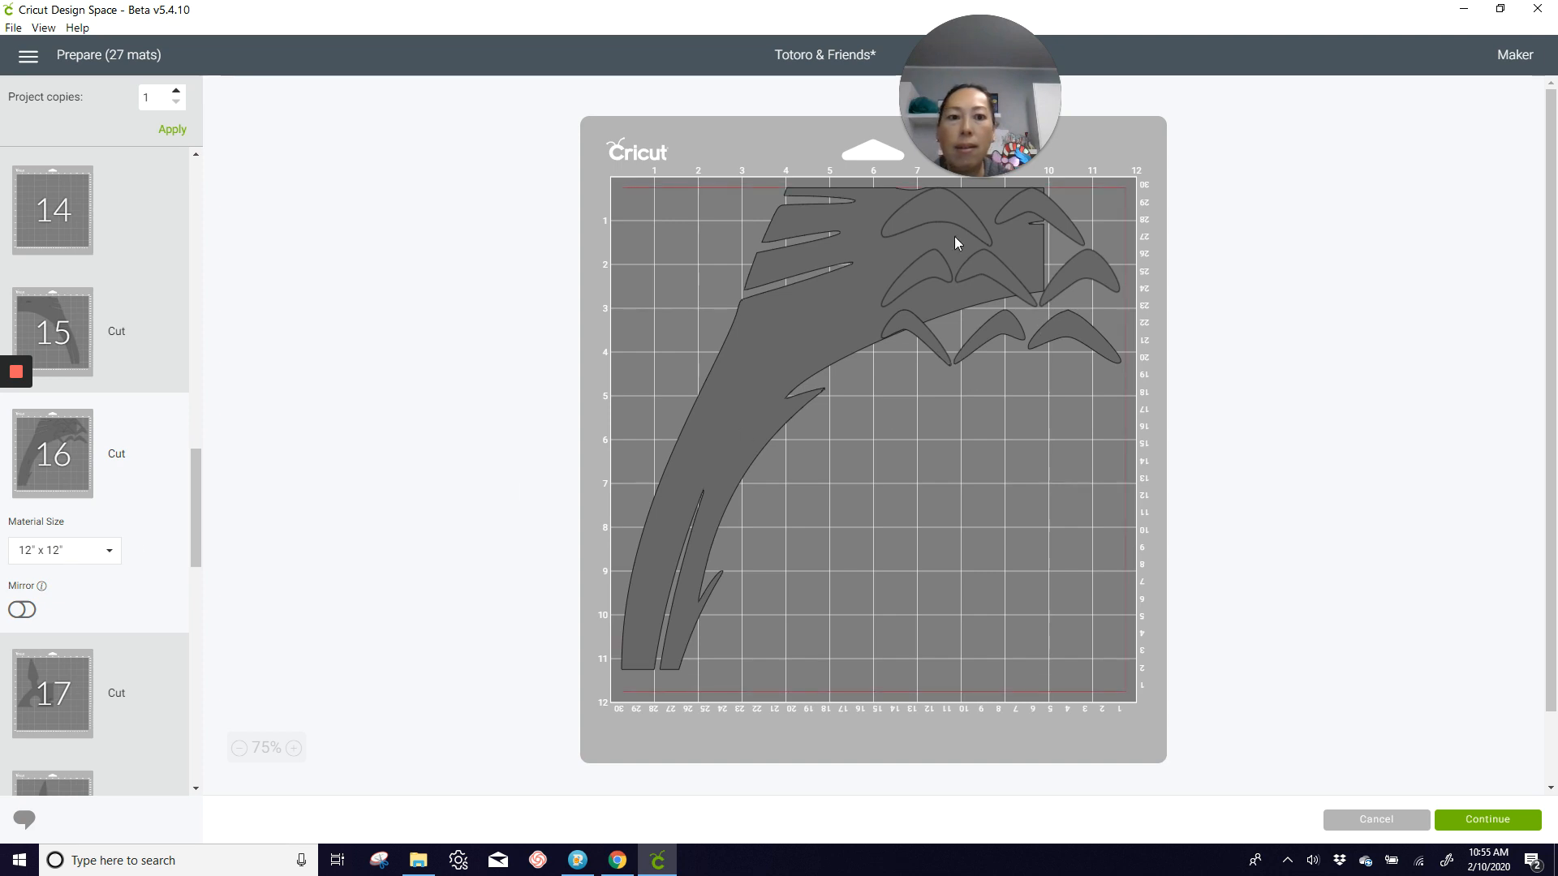
drag(863, 227, 680, 226)
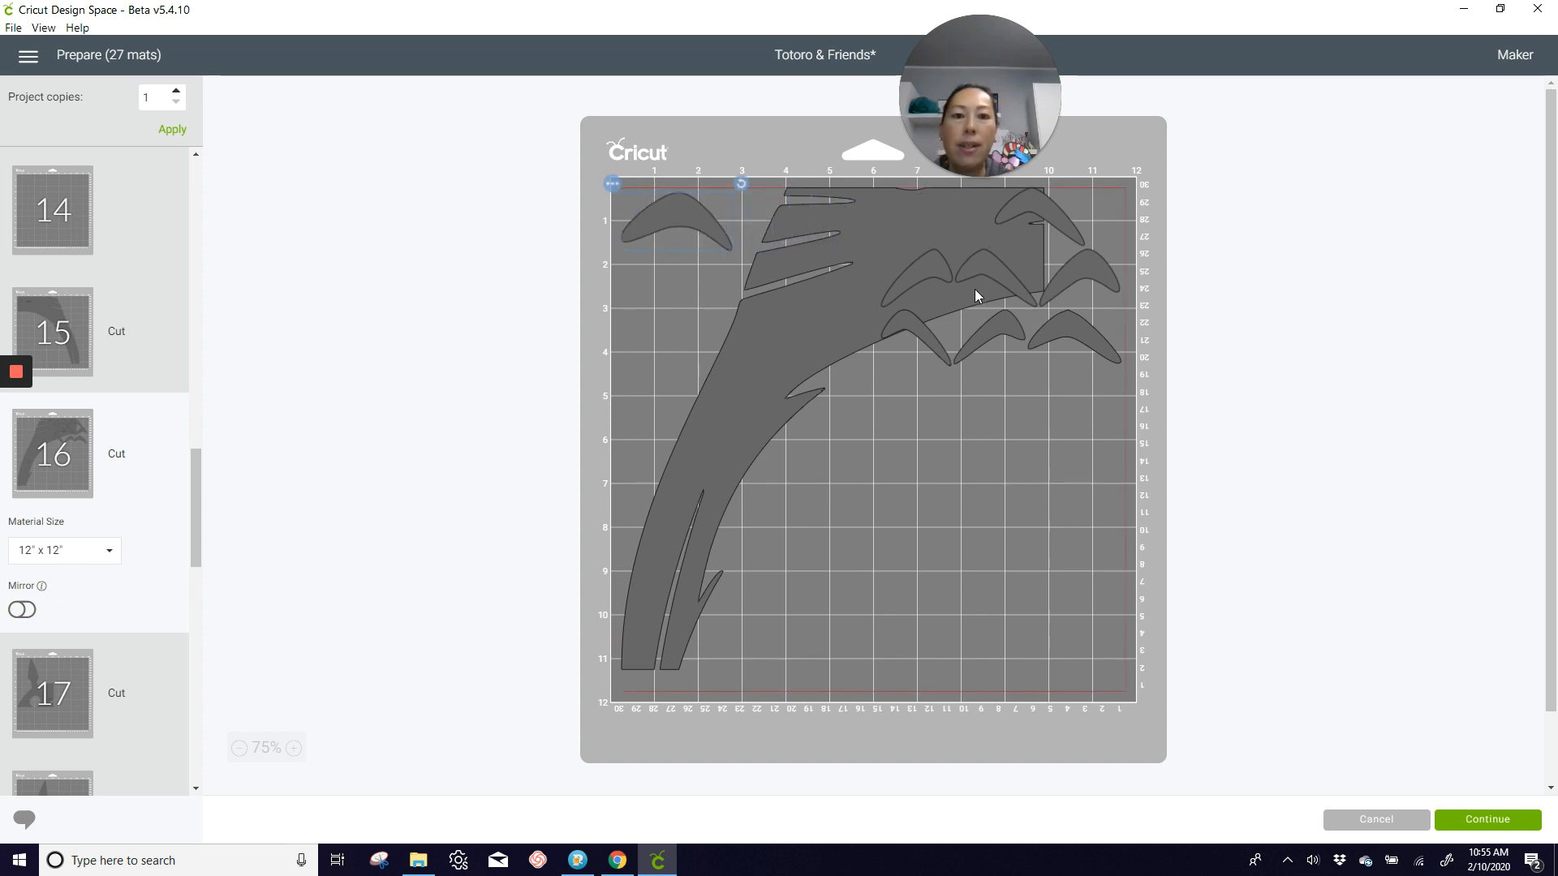
drag(876, 276, 657, 286)
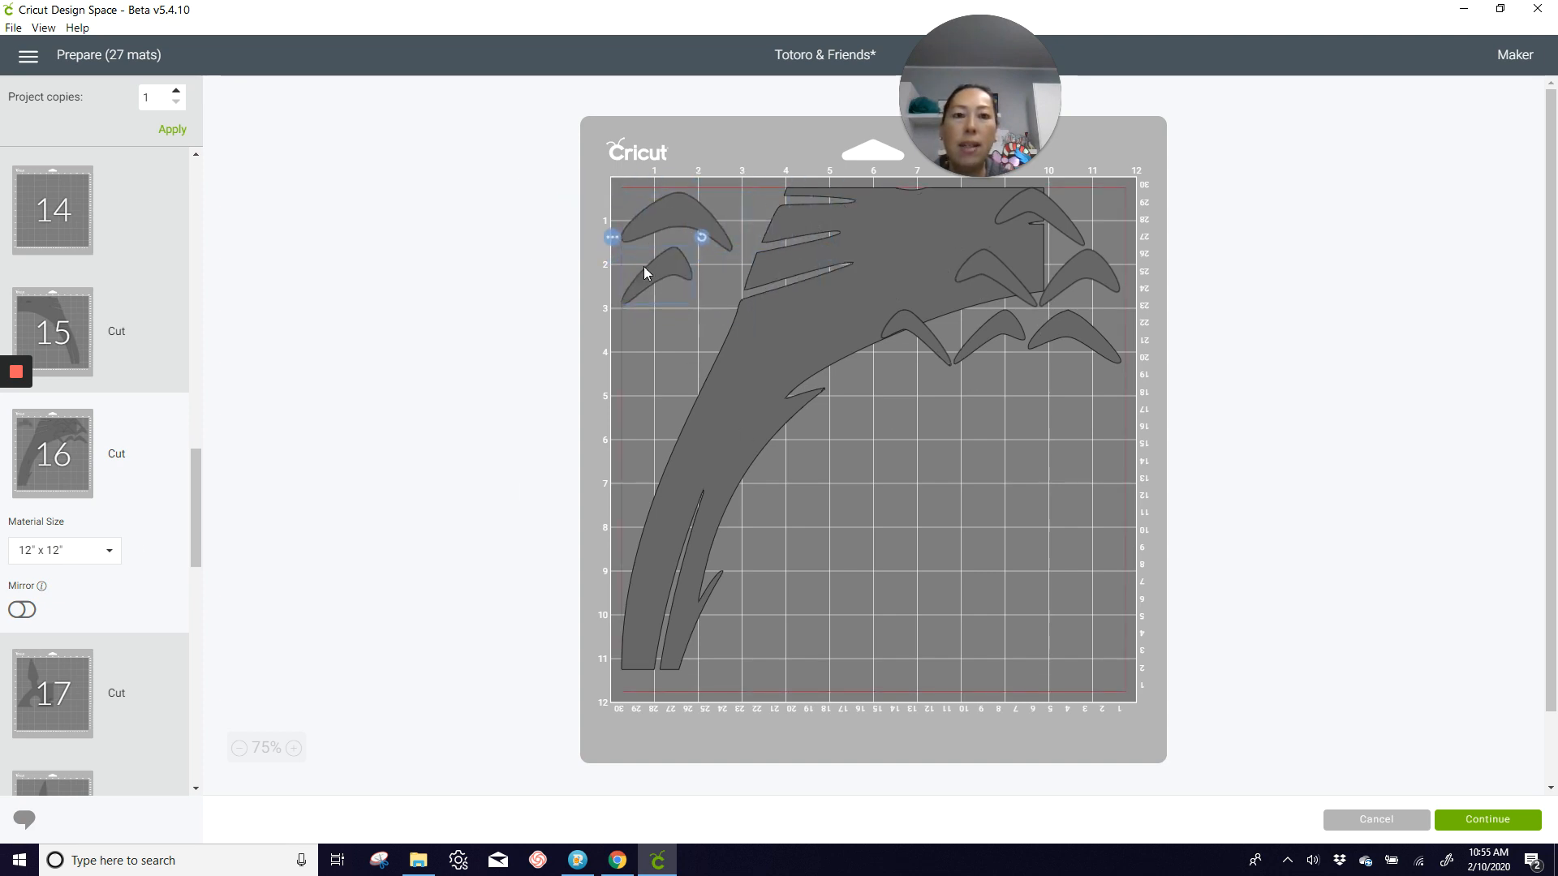
drag(918, 332, 654, 328)
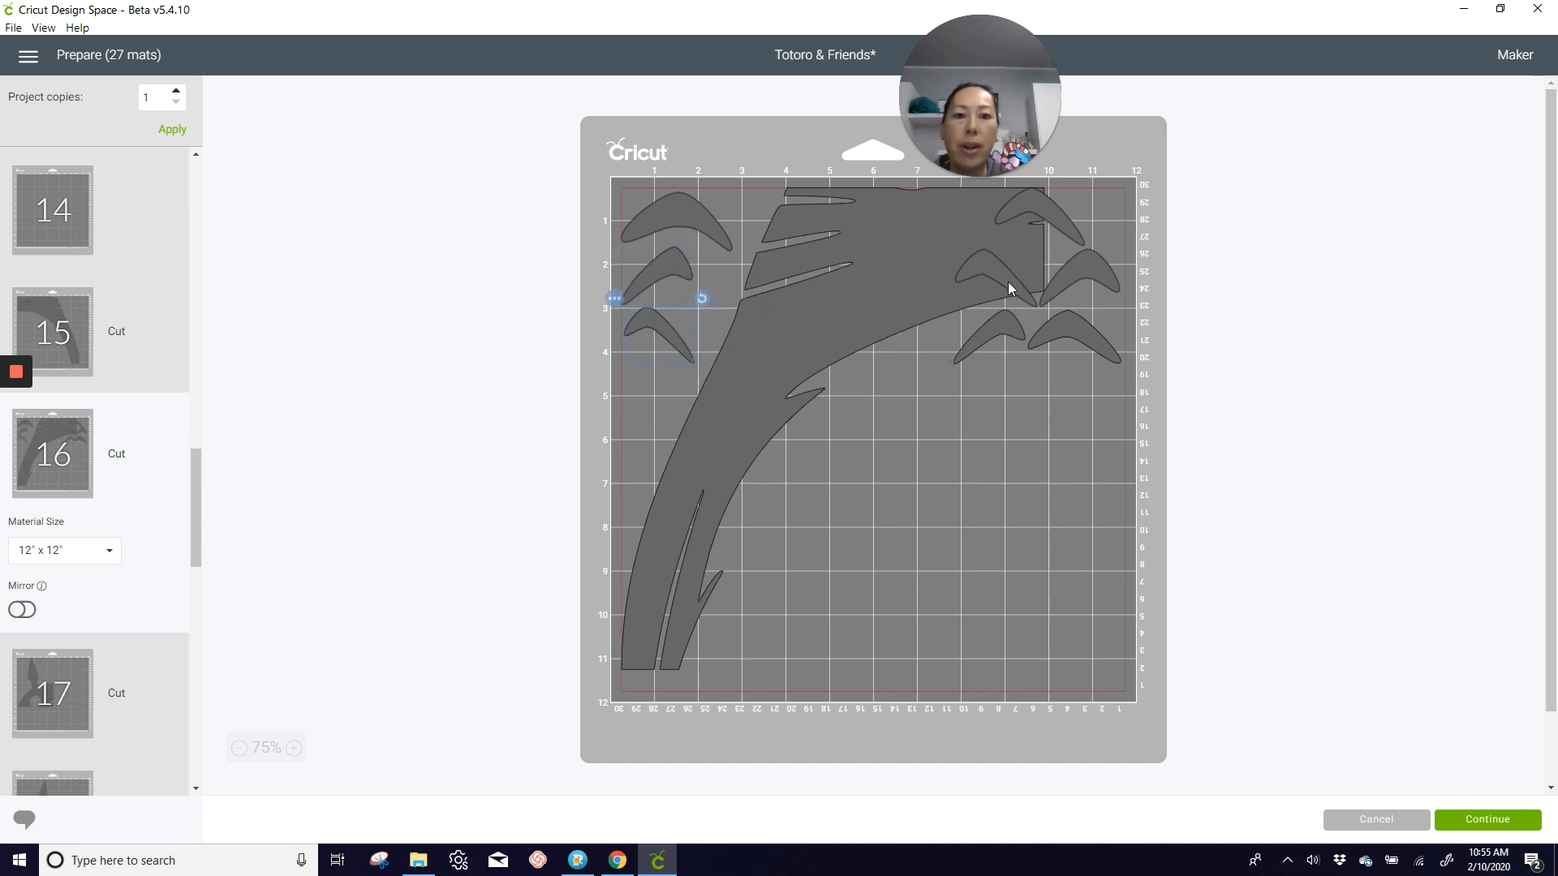
drag(1008, 280, 1099, 499)
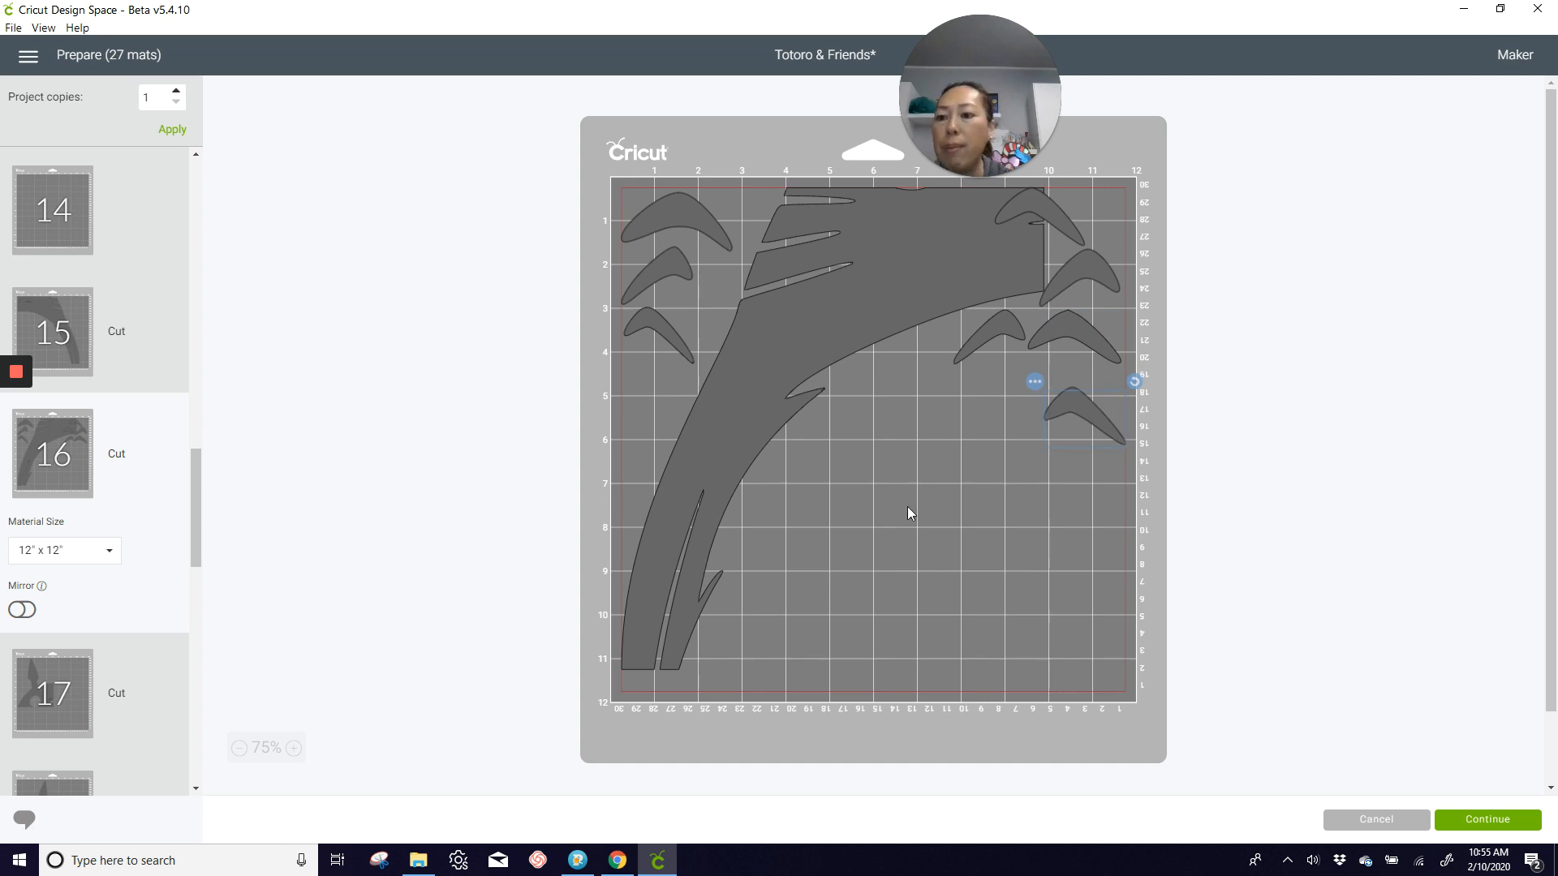
Step: Look through mats 17 to 26 to check how the grey, black, cream and blue pieces are laid out
scroll(295, 640, down, 2)
scroll(90, 601, down, 3)
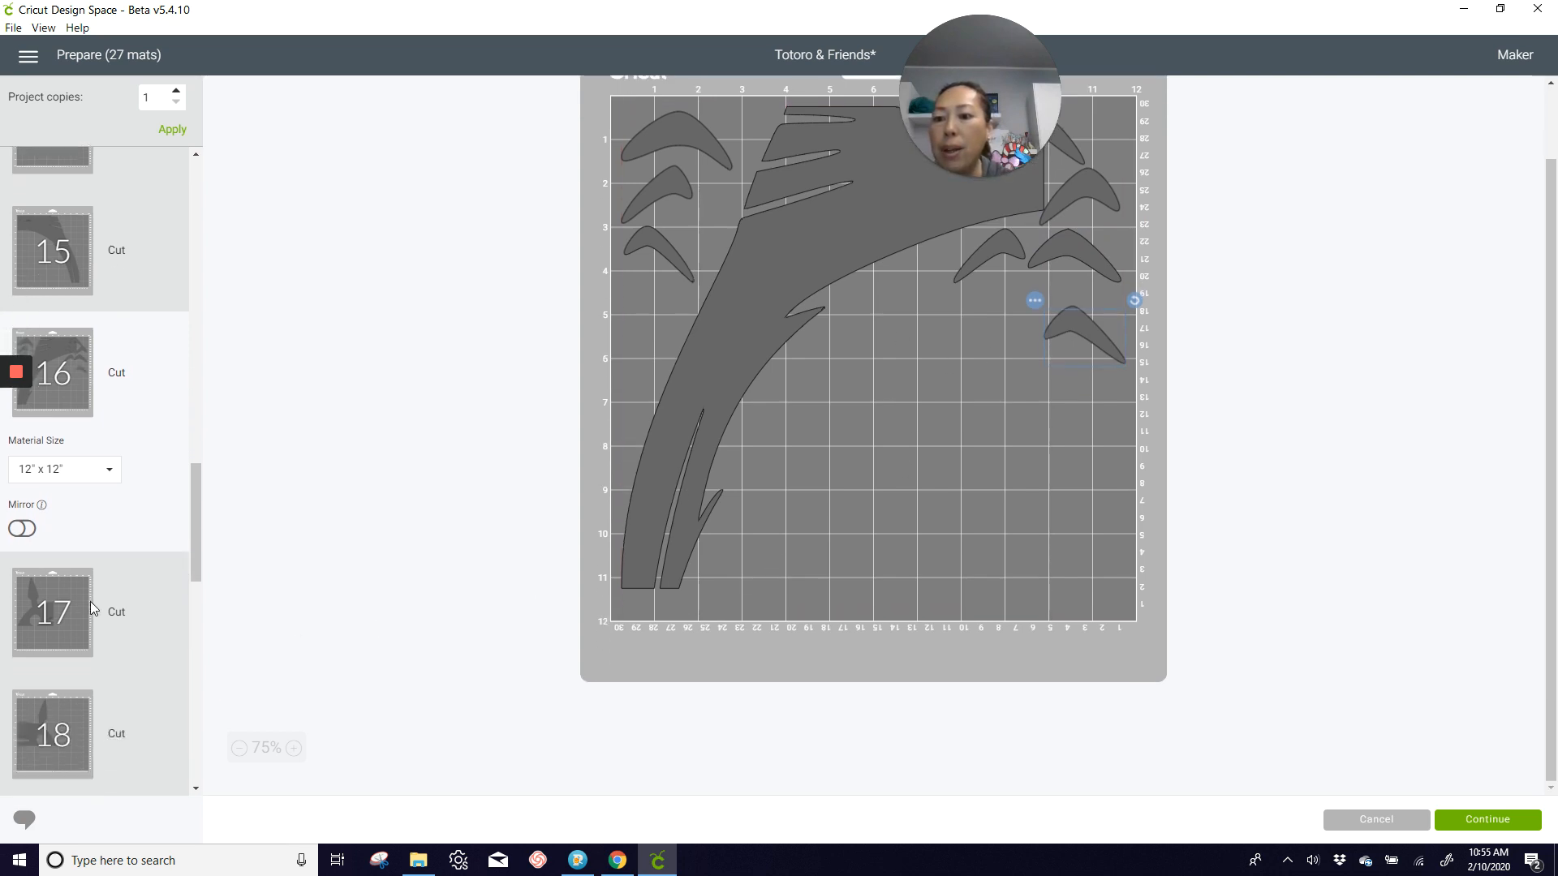
scroll(68, 607, down, 3)
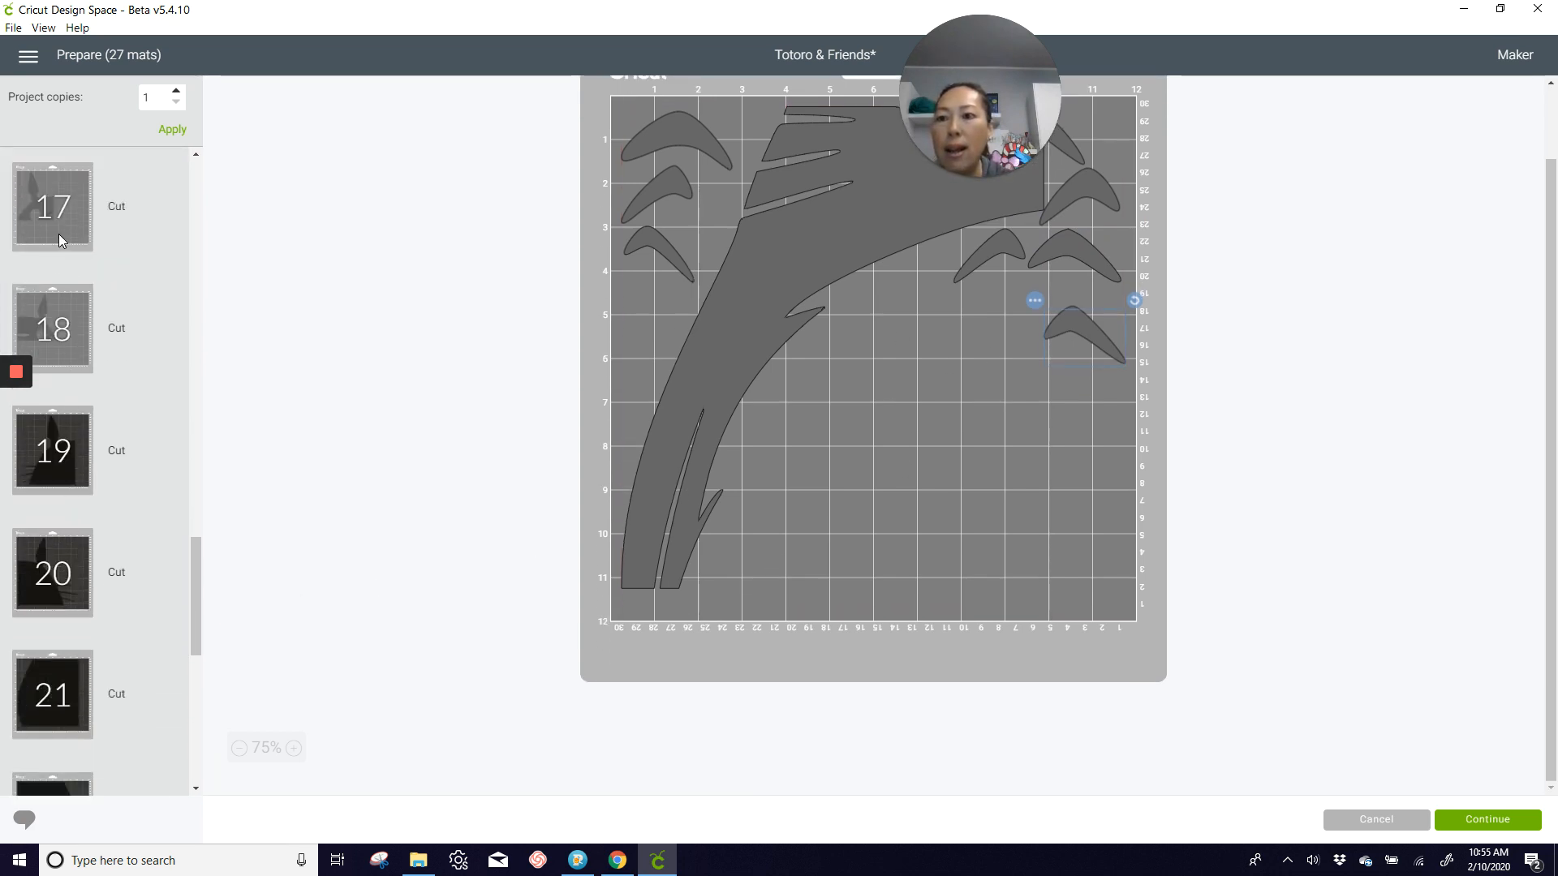
click(58, 234)
click(72, 450)
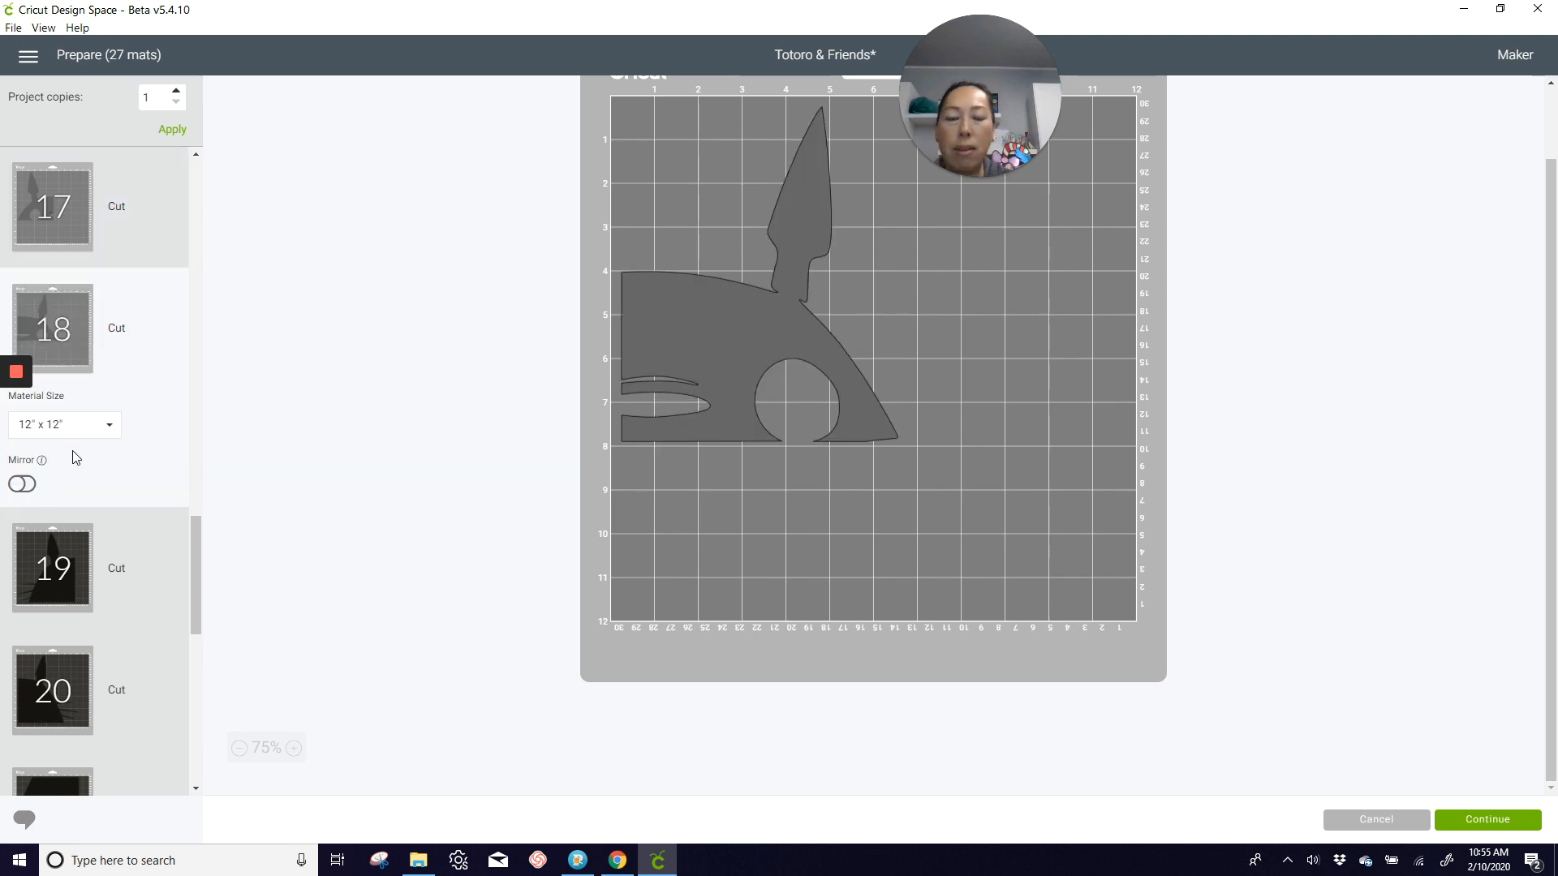
click(63, 585)
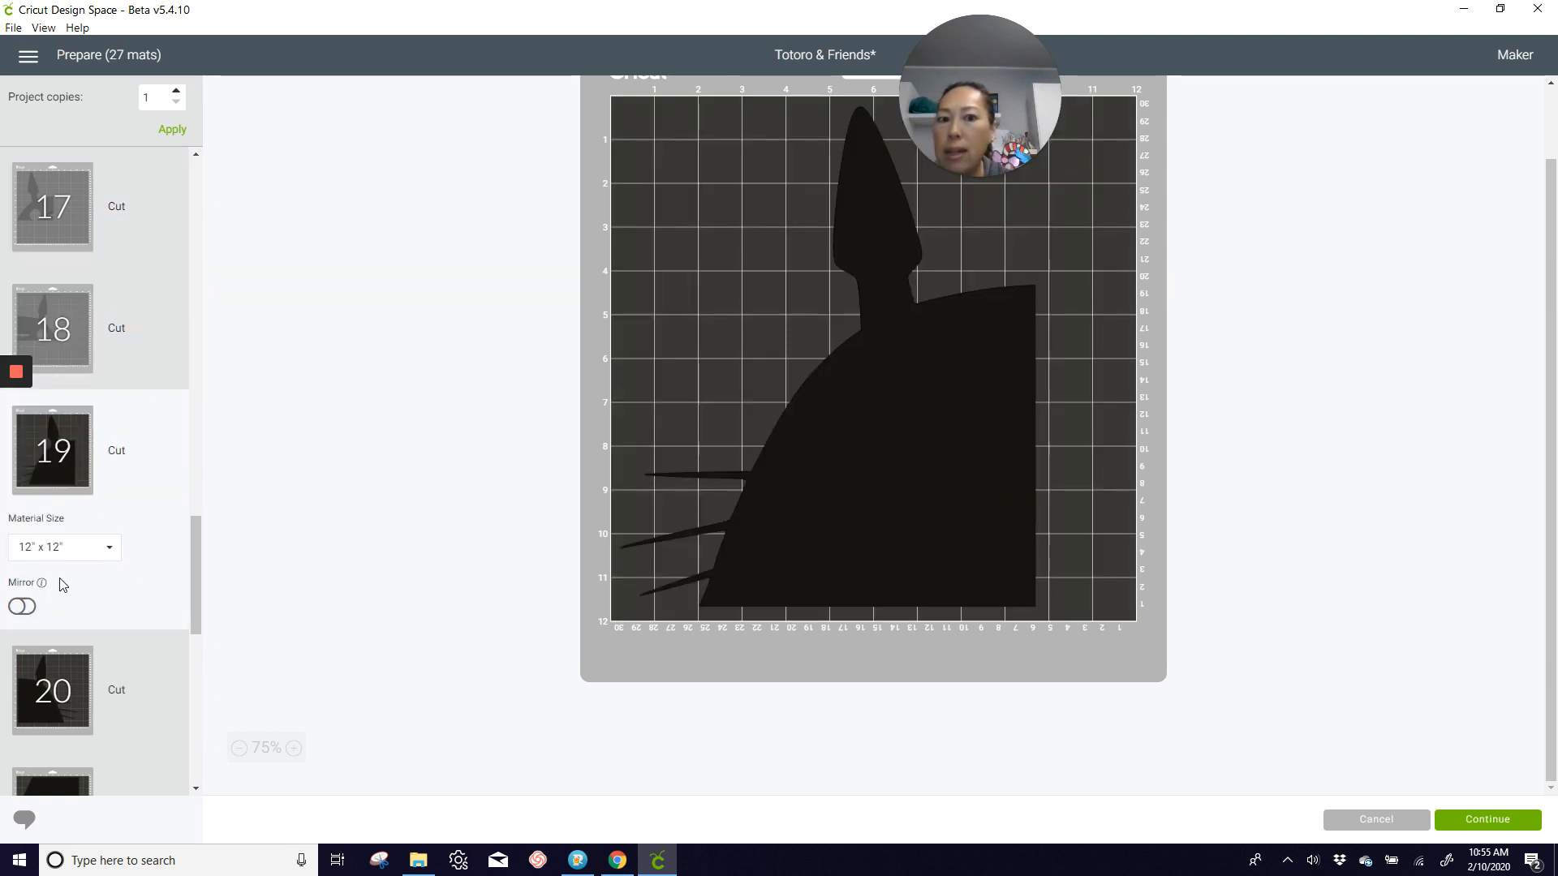
scroll(61, 585, down, 1)
scroll(61, 583, down, 5)
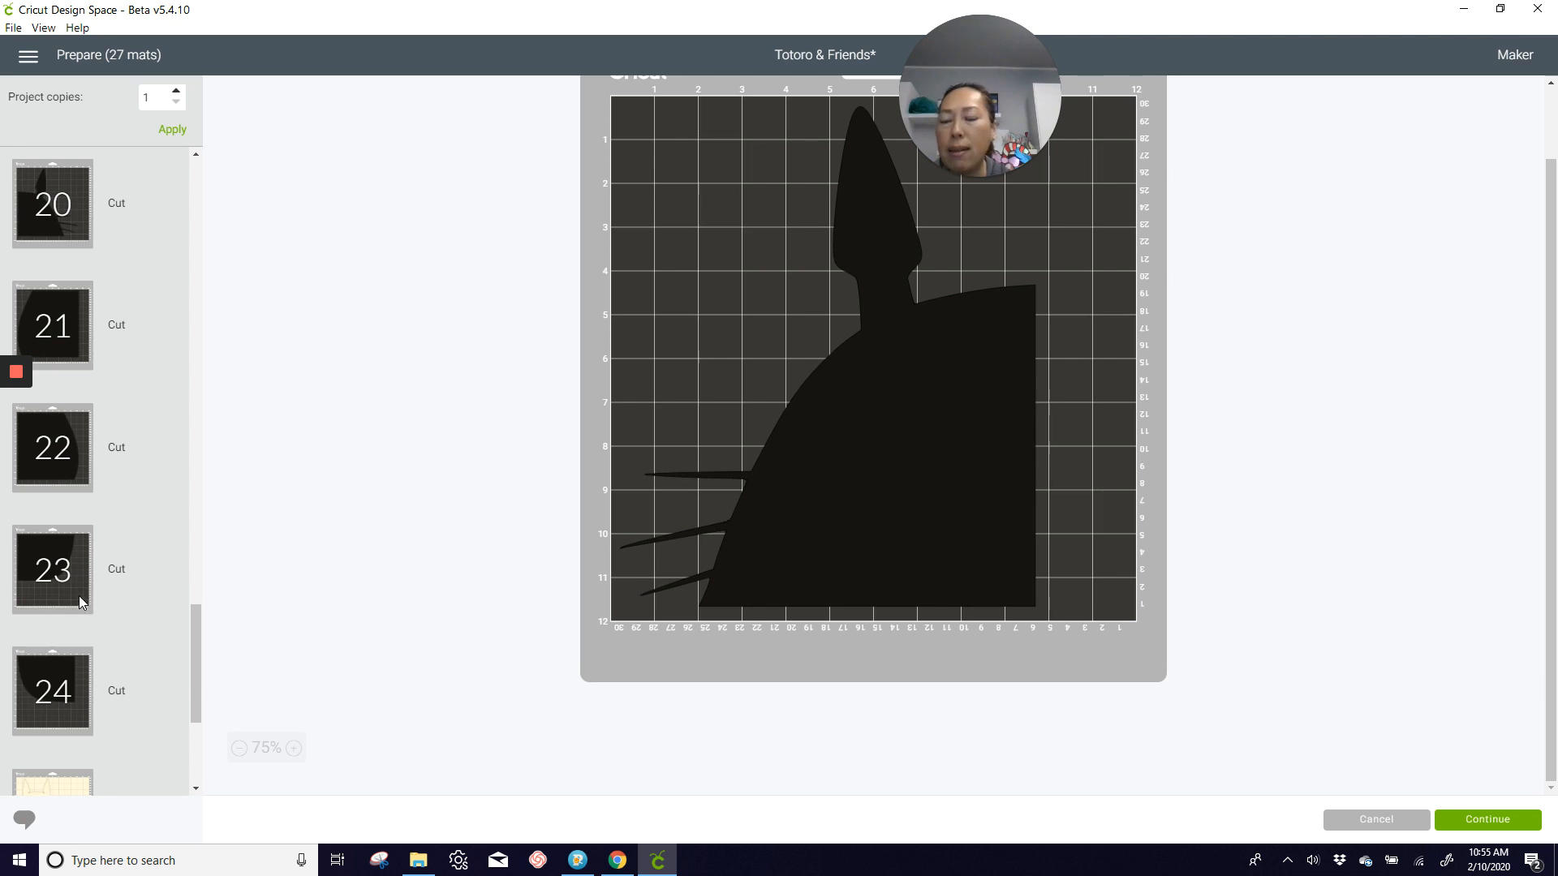
scroll(65, 450, up, 2)
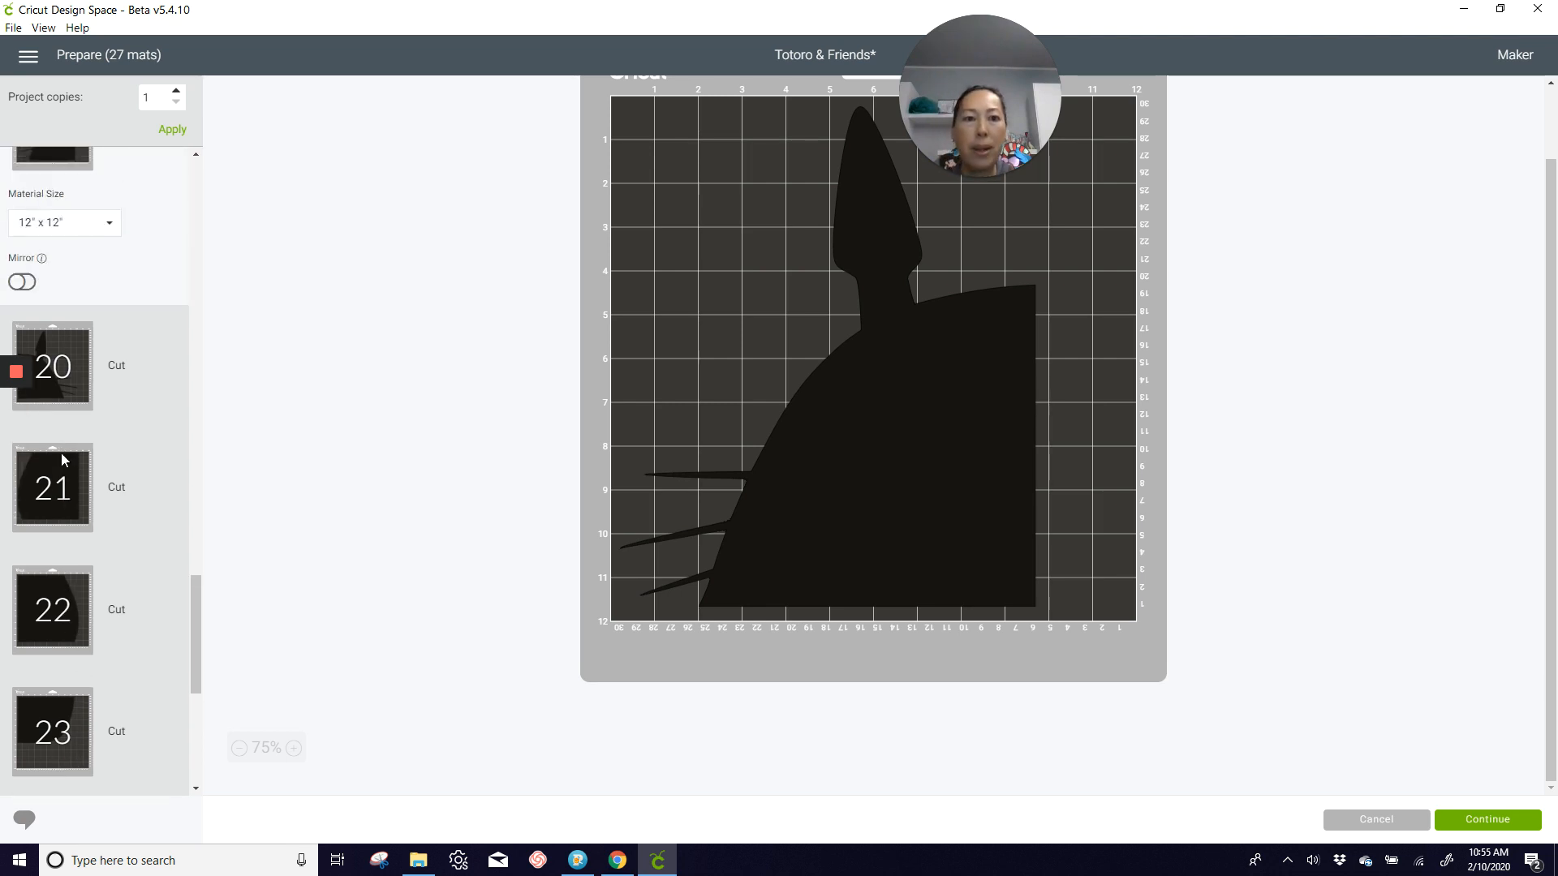
scroll(65, 486, down, 7)
click(72, 573)
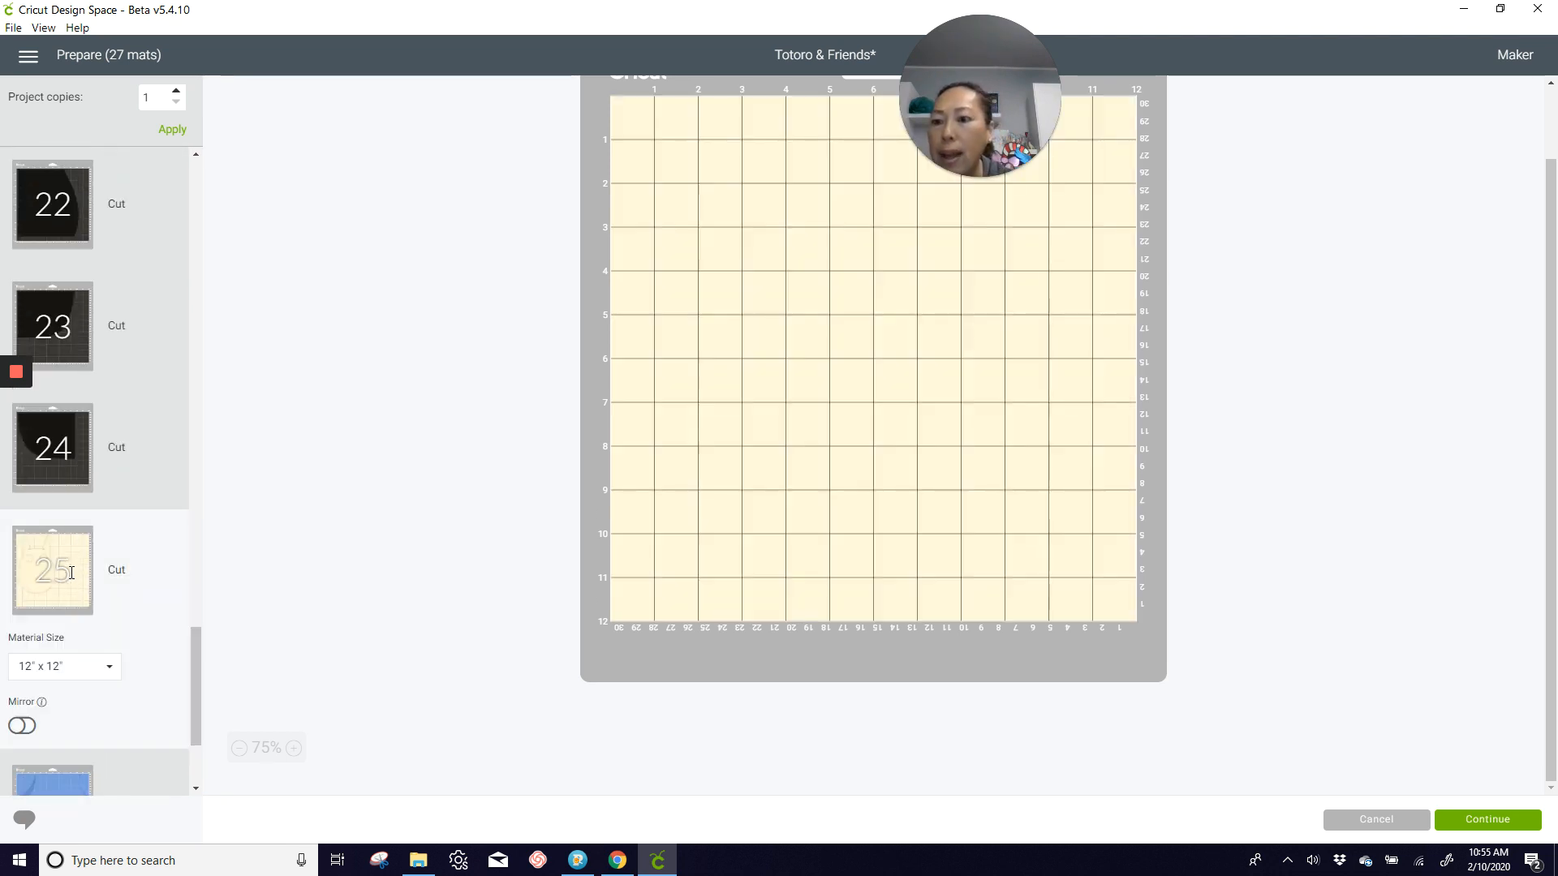
scroll(65, 552, down, 3)
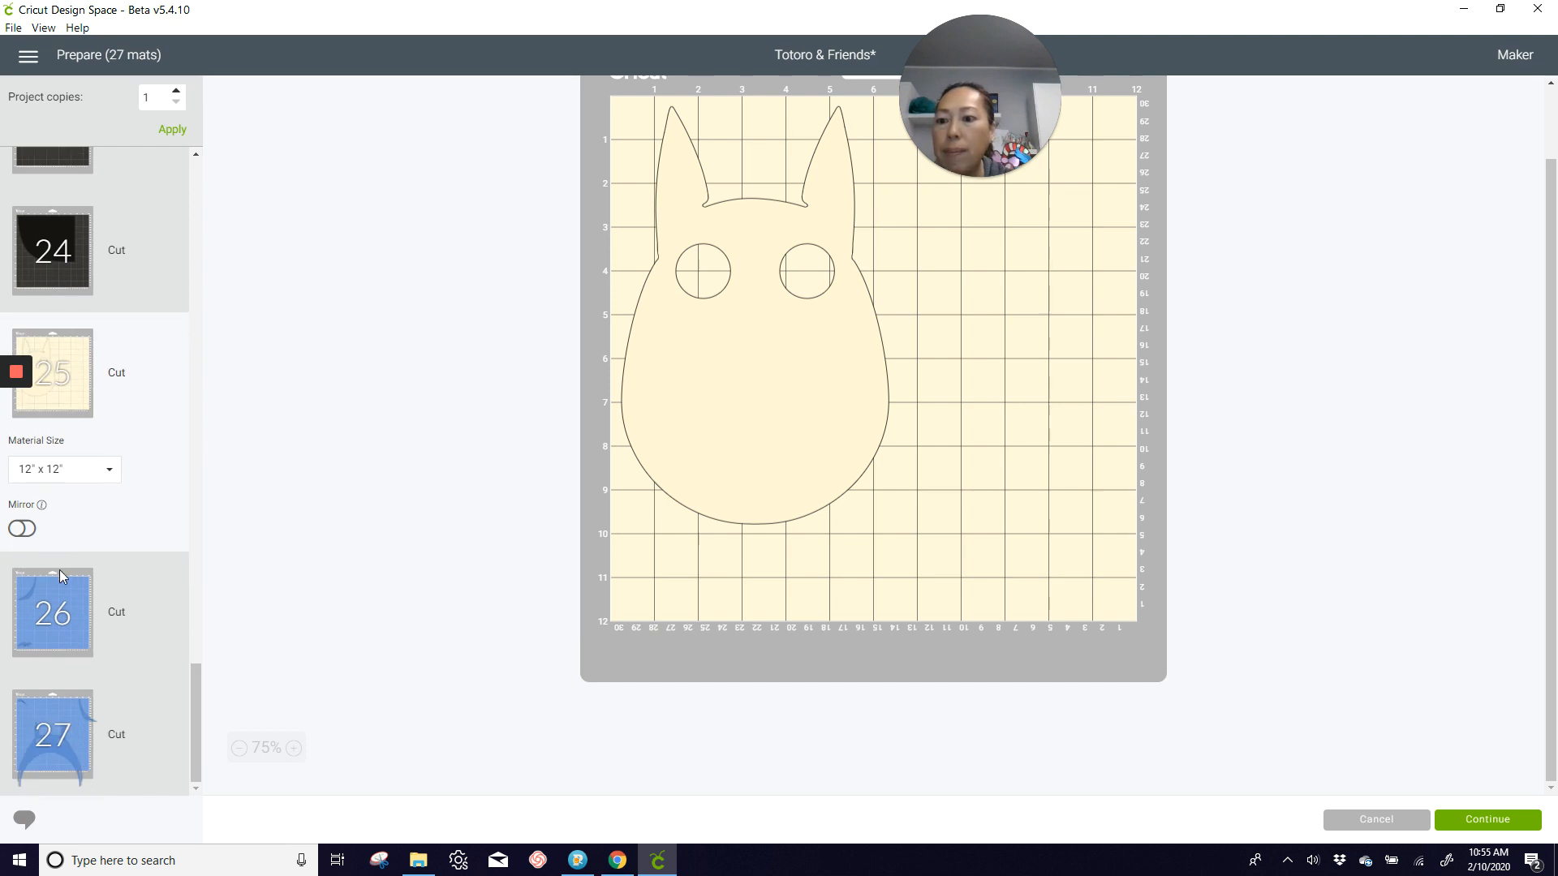
click(63, 577)
Step: On mat 27, move the blue Totoro body up within the mat, the curved sliver under its arch, and the small crescent into its left eye opening
click(74, 734)
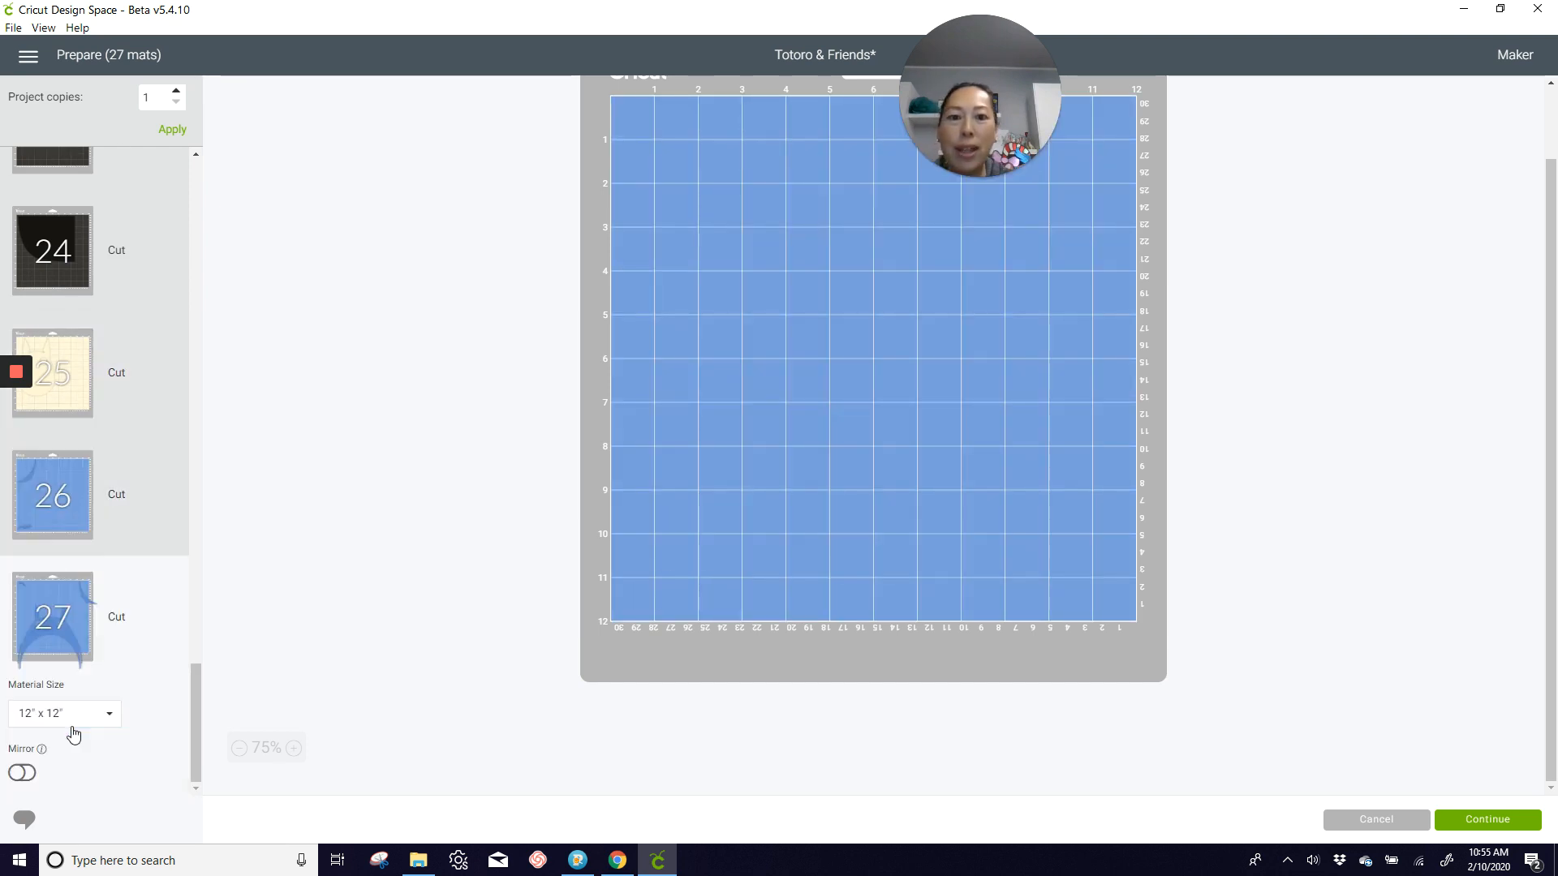
drag(912, 420, 900, 298)
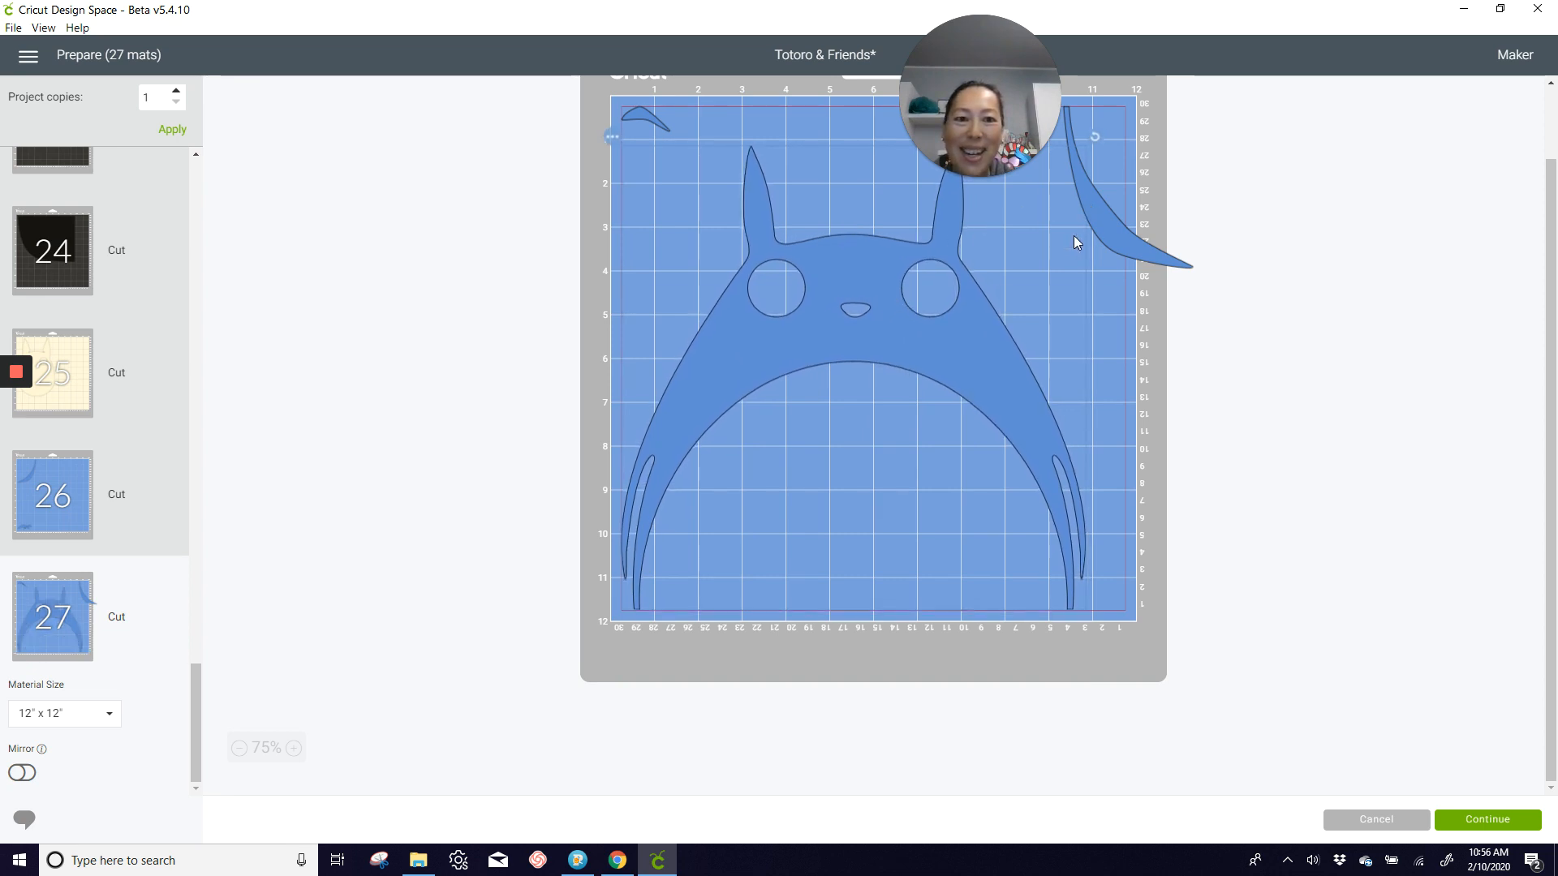
drag(1074, 240, 702, 562)
drag(647, 125, 777, 281)
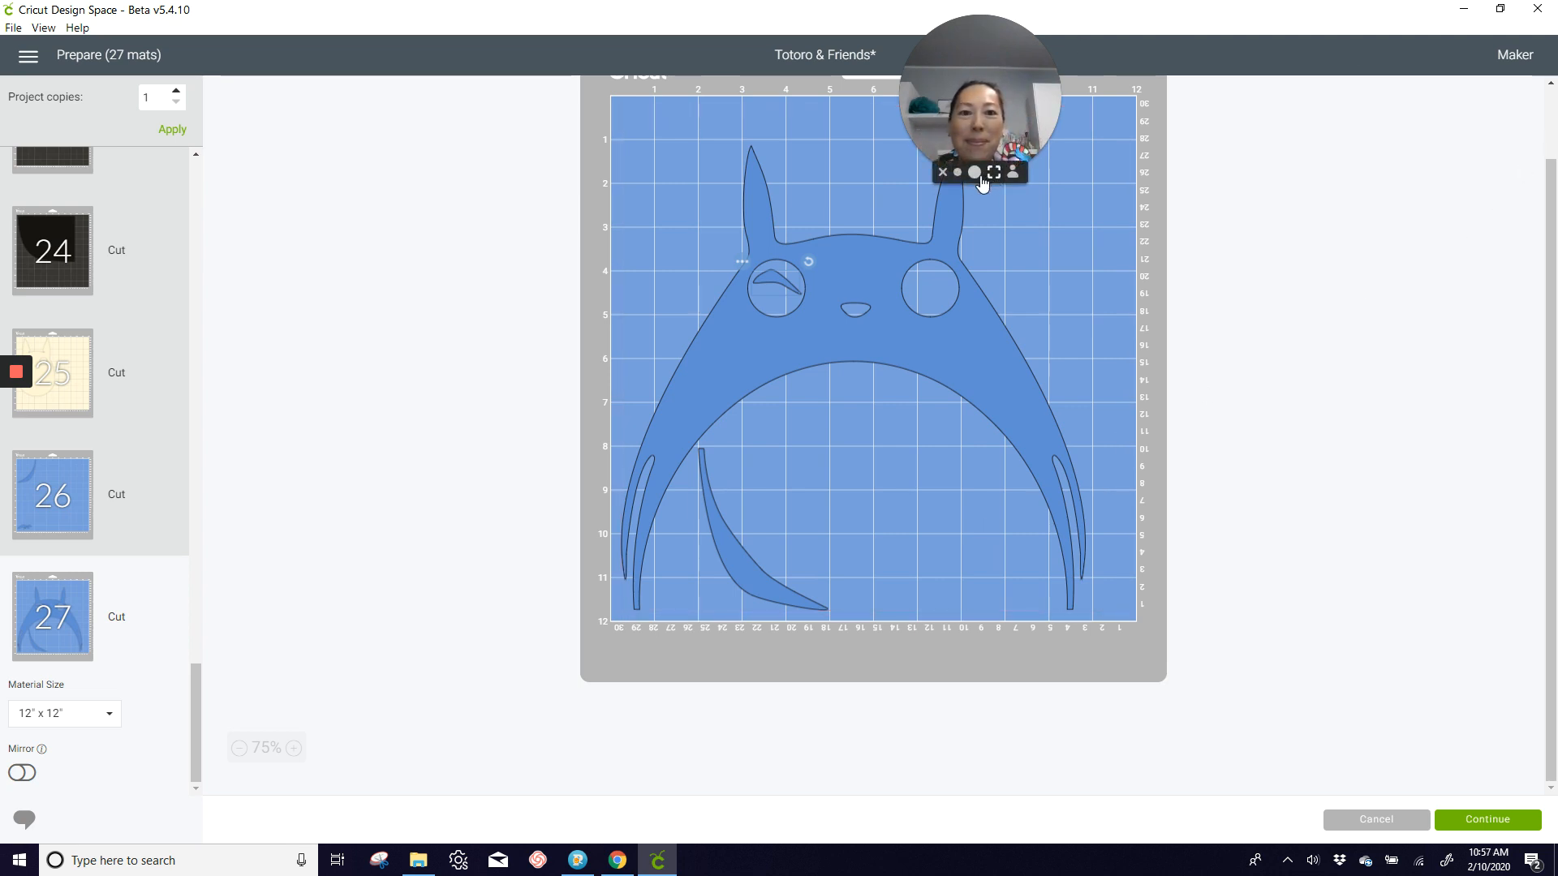
click(942, 172)
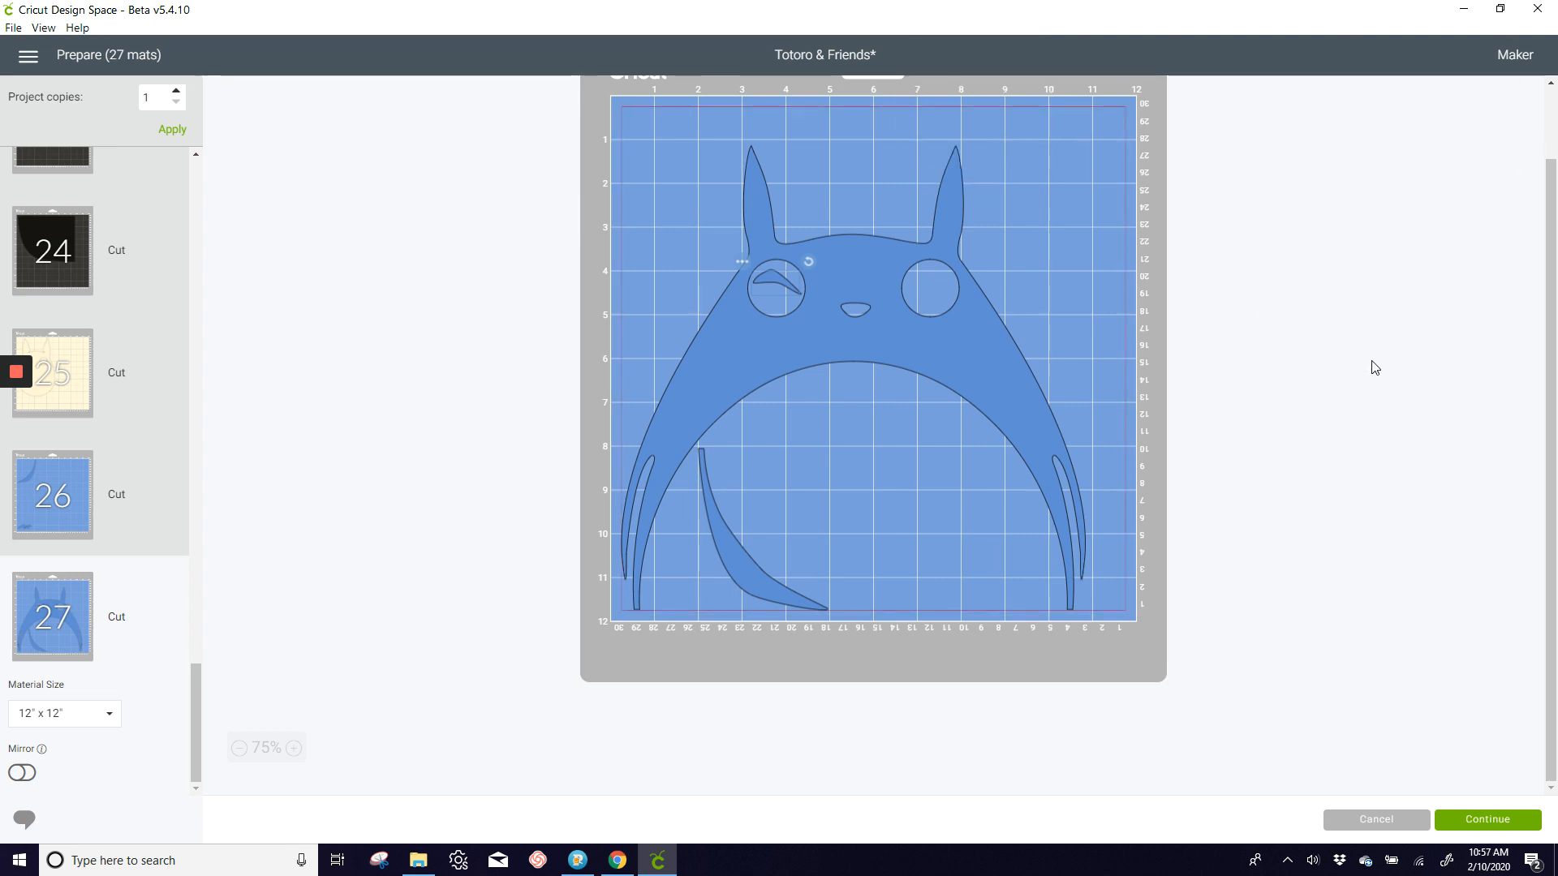